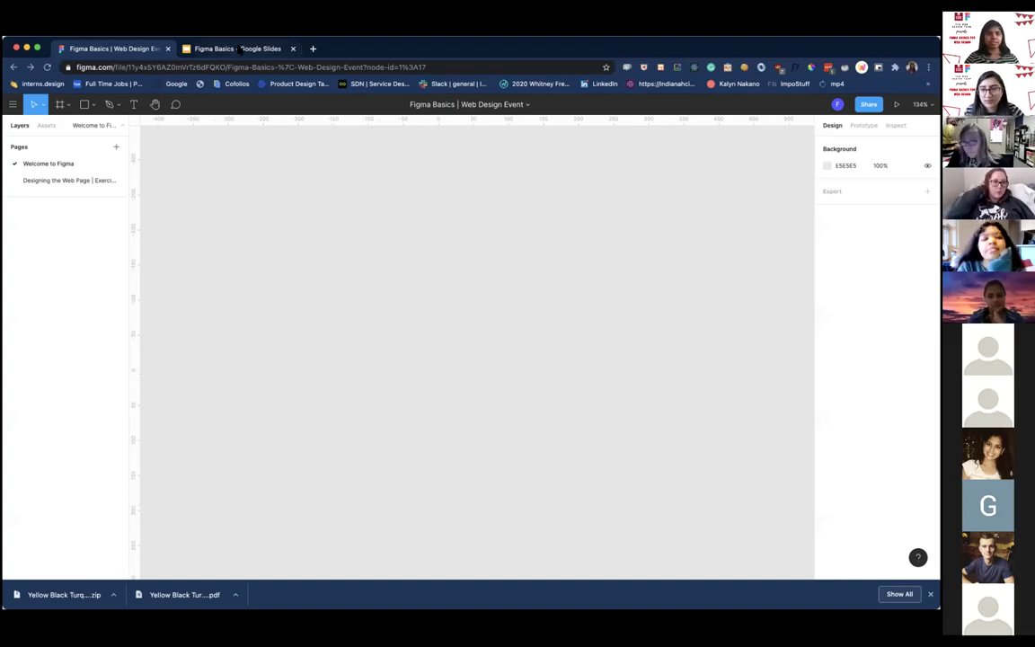
Switch to the Figma Basics deck and present it full screen from slide 1.
{"action": "left_click", "coordinate": [238, 48]}
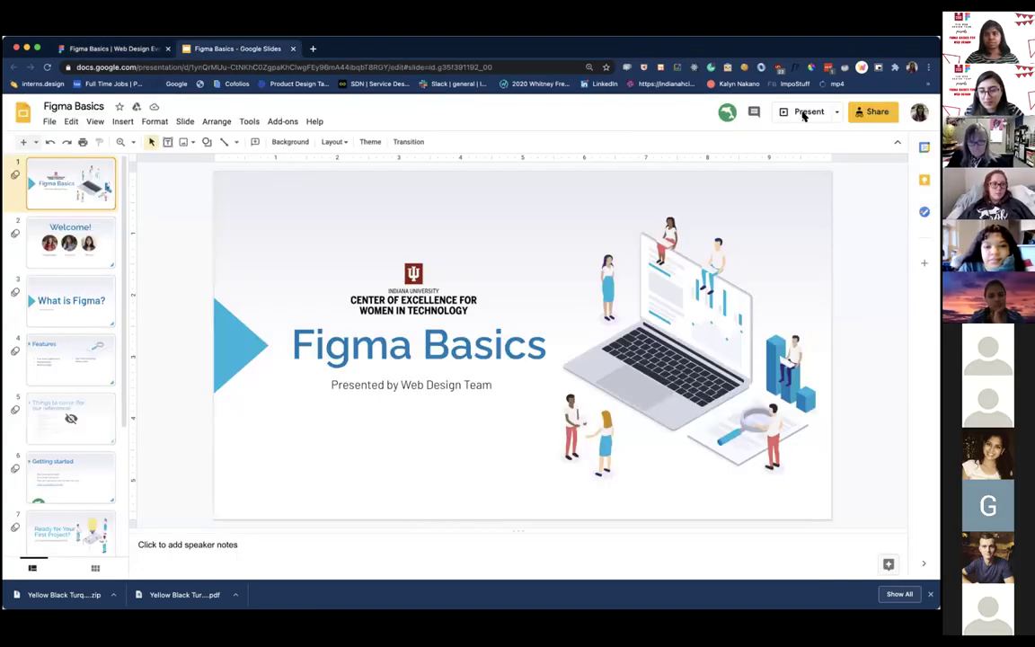
{"action": "left_click", "coordinate": [807, 112]}
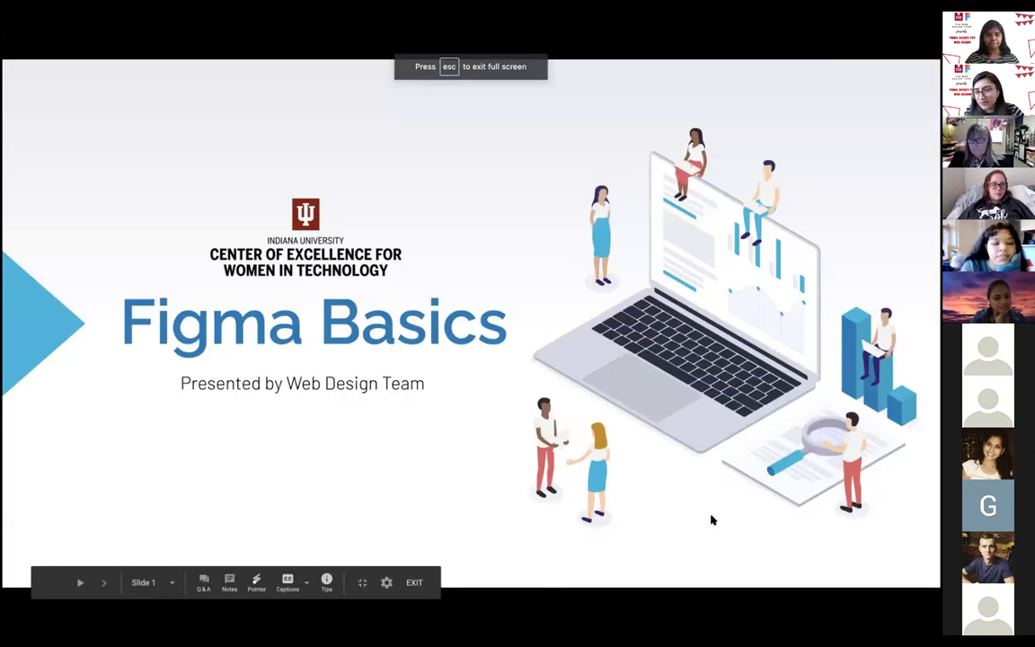
Advance the presentation from the title slide to the Welcome! slide.
{"action": "left_click", "coordinate": [744, 377]}
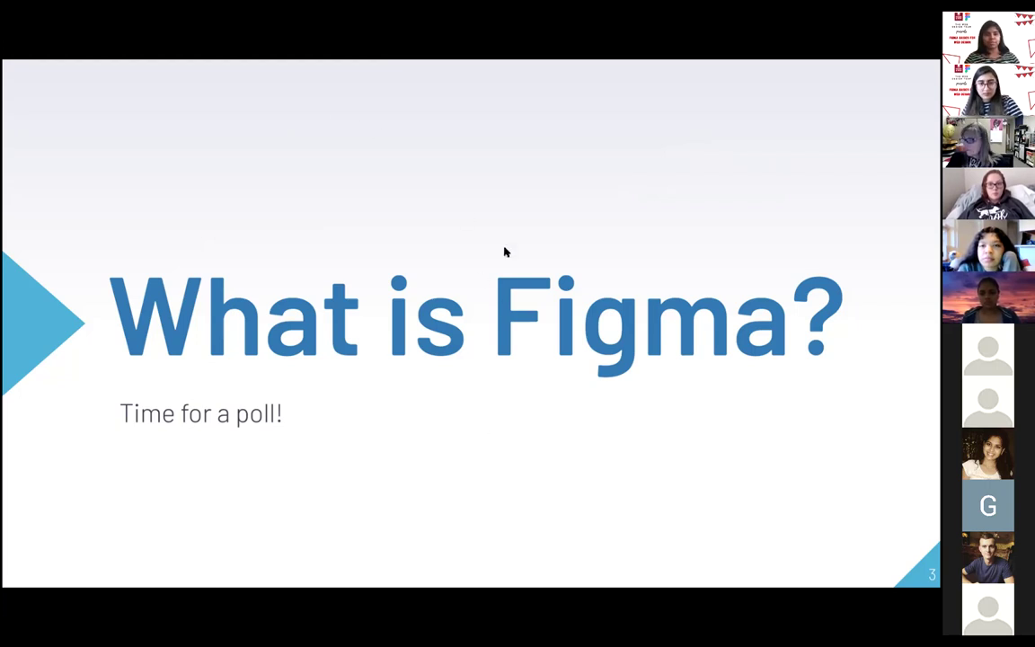
Advance the slideshow to slide 4, Features.
{"action": "key", "text": "Right"}
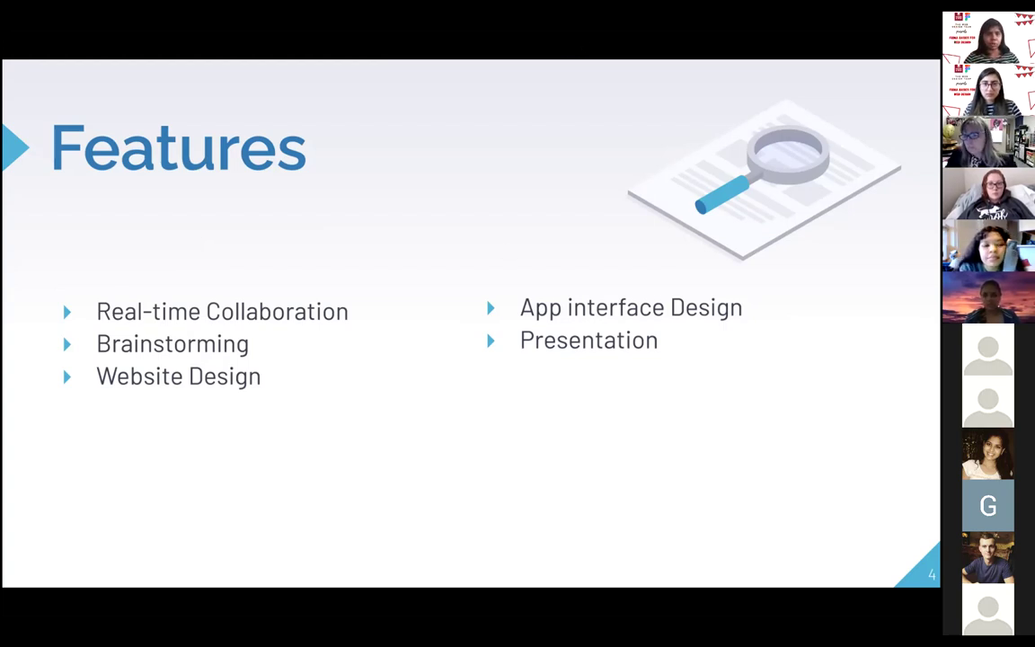
{"action": "mouse_move", "coordinate": [557, 71]}
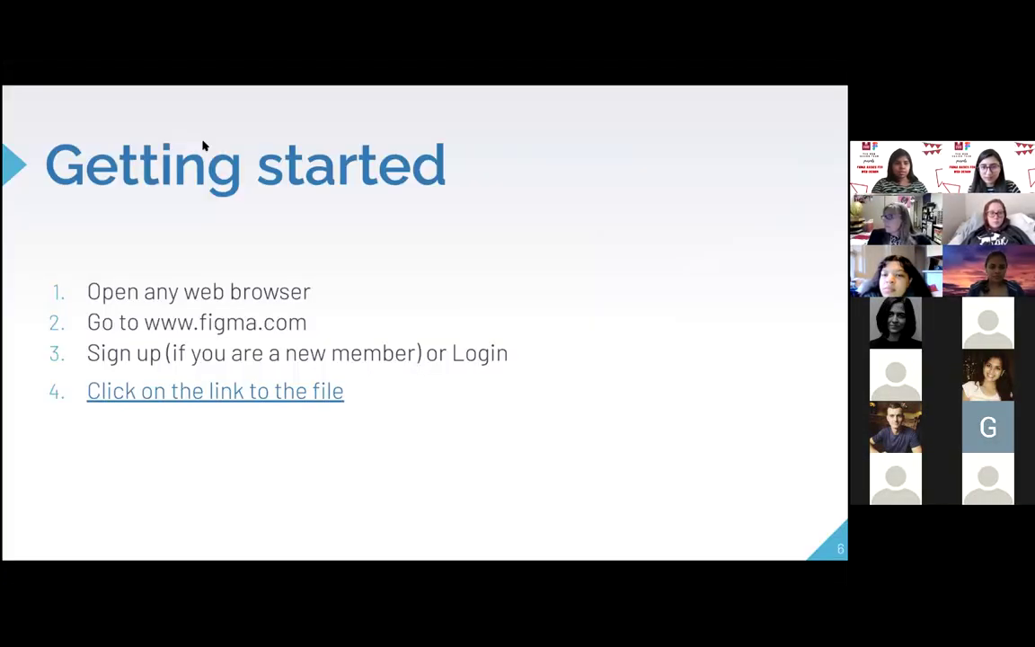
Return the Figma Basics file to the Welcome to Figma page and open a new blank tab.
{"action": "left_click", "coordinate": [141, 78]}
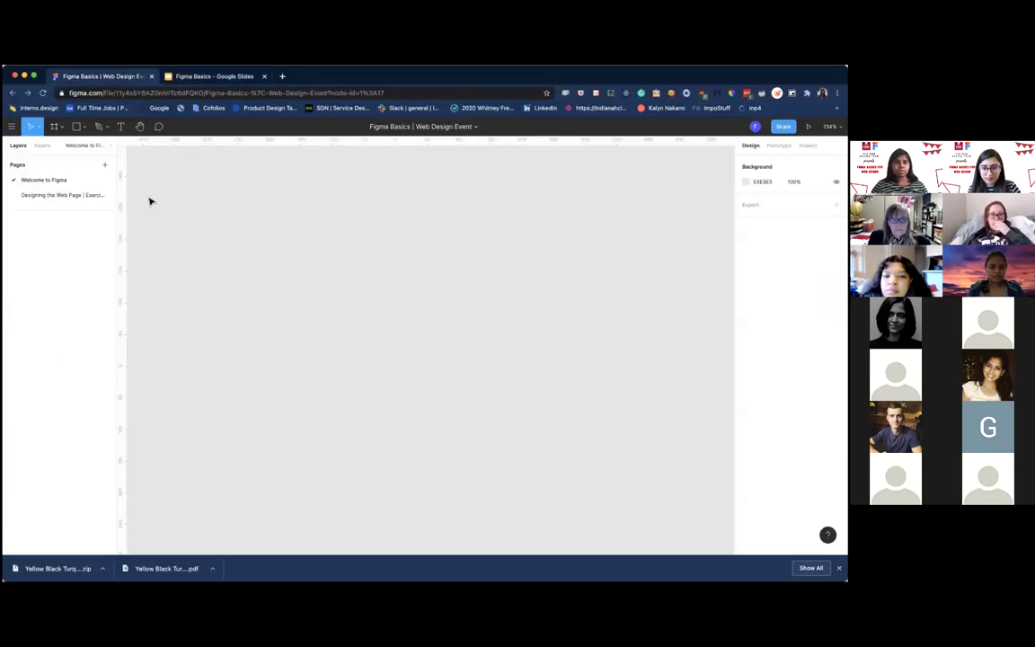
{"action": "scroll", "coordinate": [400, 315], "scroll_direction": "down", "scroll_amount": 3}
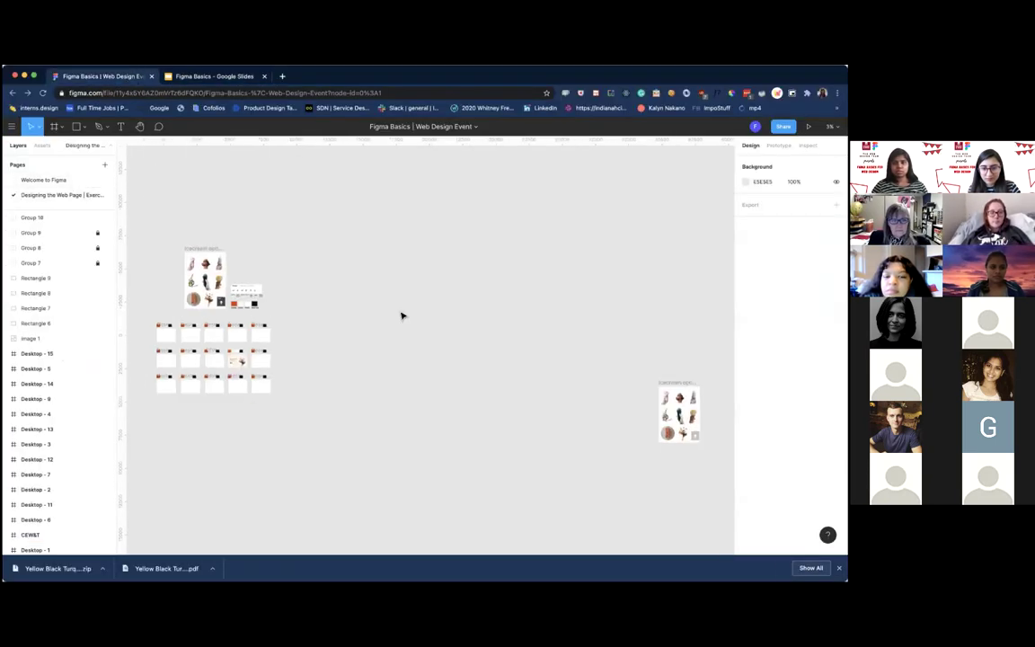
{"action": "scroll", "coordinate": [395, 310], "scroll_direction": "up", "scroll_amount": 3}
{"action": "left_click", "coordinate": [49, 180]}
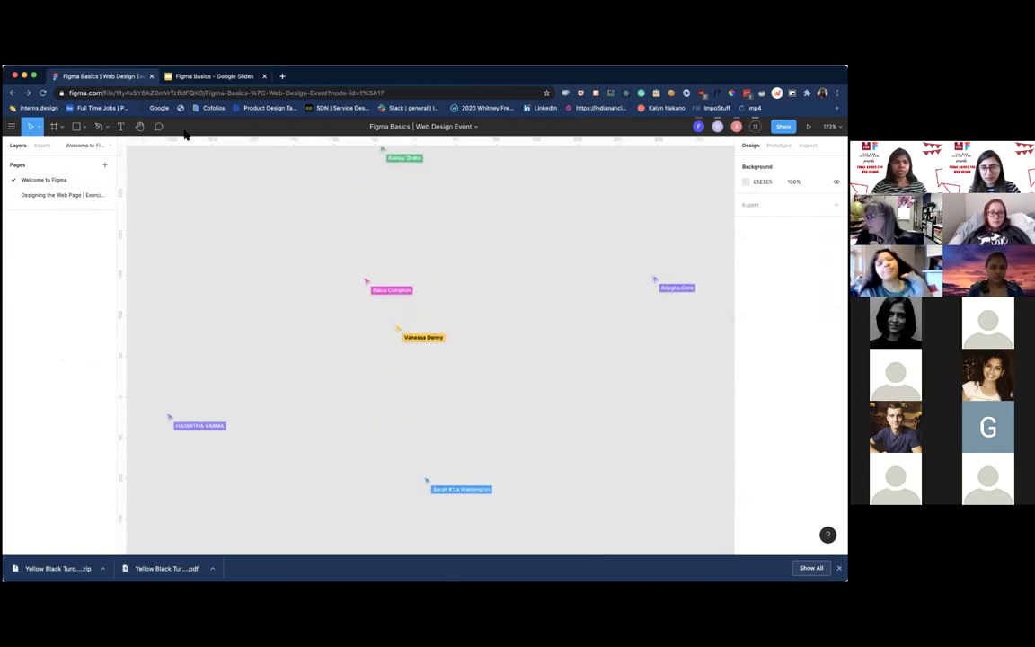
{"action": "left_click", "coordinate": [282, 77]}
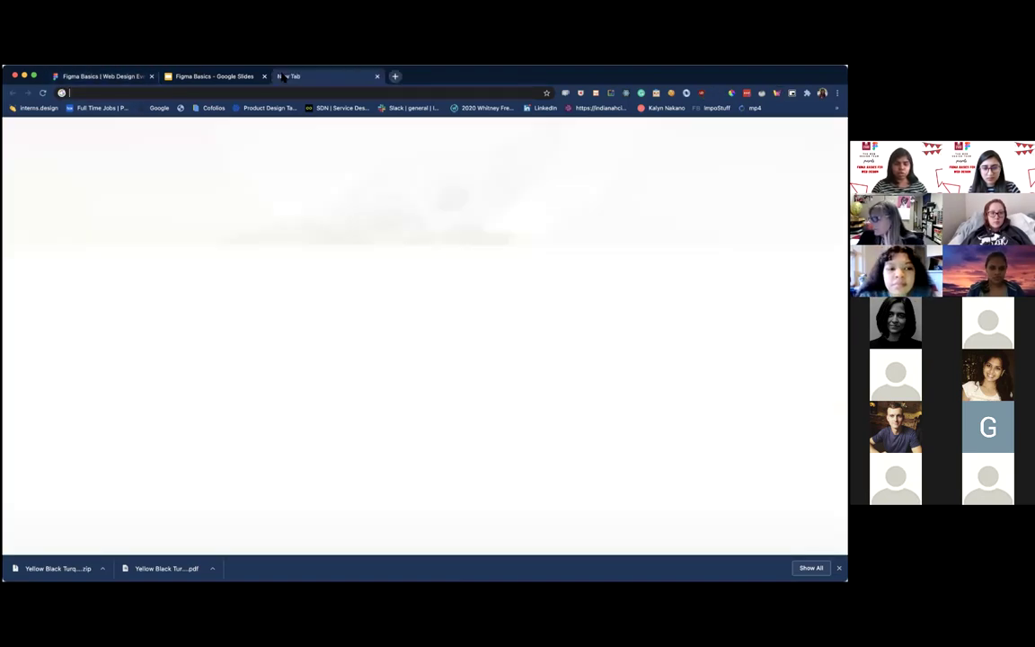
Load figma.com in the new tab to reach the Recently viewed files page.
{"action": "type", "text": "figm"}
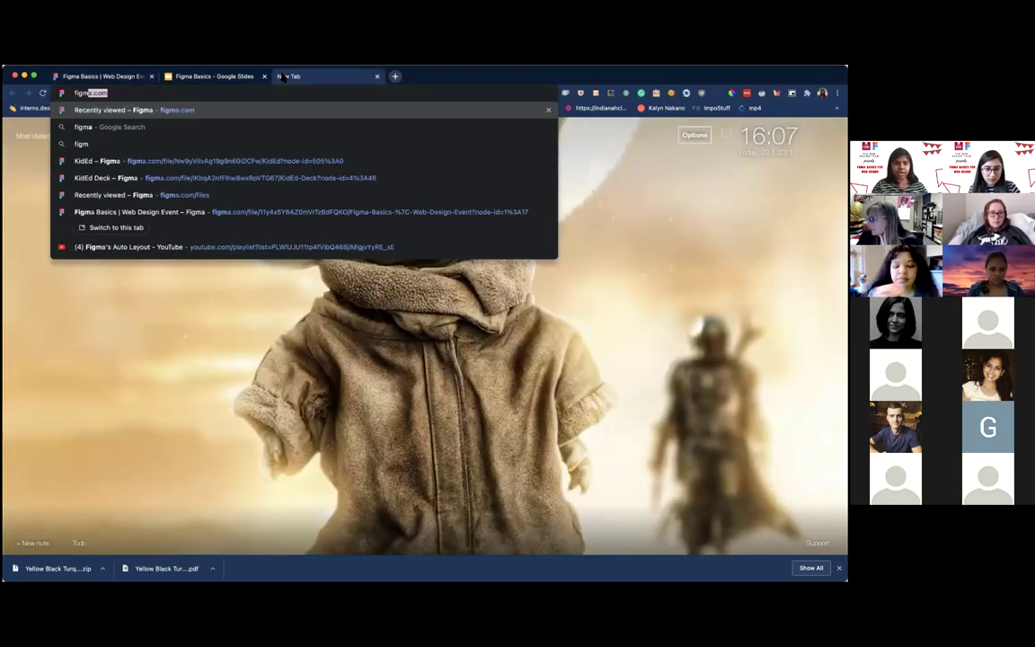
{"action": "key", "text": "Return"}
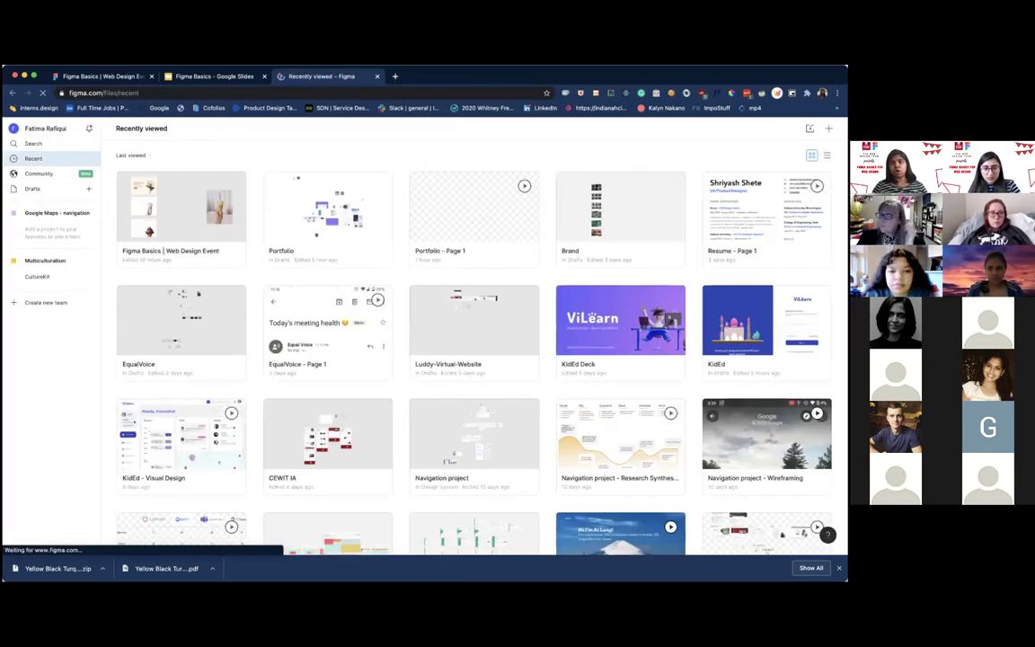
Open the profile page, then trim its address back to the Recently viewed files page.
{"action": "left_click", "coordinate": [31, 131]}
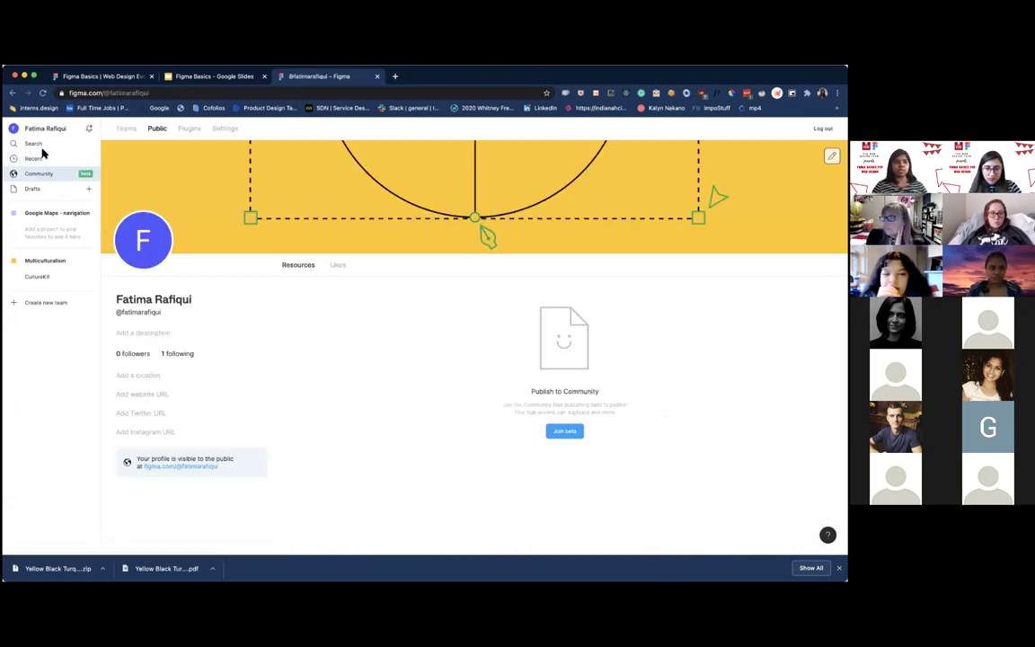
{"action": "left_click", "coordinate": [126, 93]}
{"action": "left_click_drag", "start_coordinate": [149, 93], "coordinate": [200, 93]}
{"action": "key", "text": "BackSpace"}
{"action": "key", "text": "Return"}
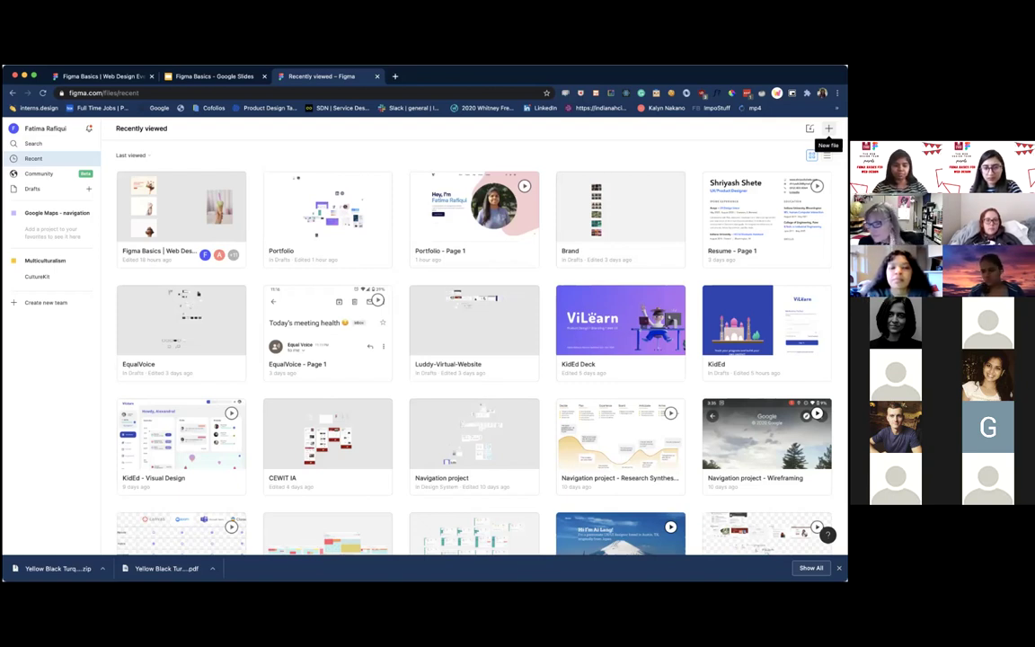
Browse the recent files and go to the Figma Community page.
{"action": "scroll", "coordinate": [591, 342], "scroll_direction": "down", "scroll_amount": 10}
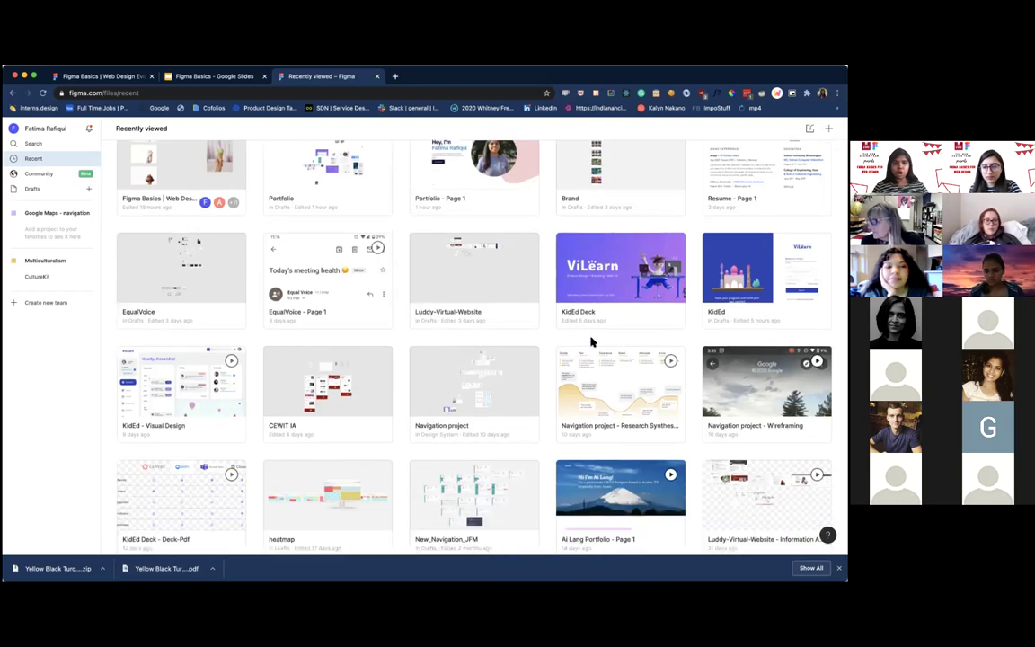
{"action": "scroll", "coordinate": [591, 341], "scroll_direction": "down", "scroll_amount": 15}
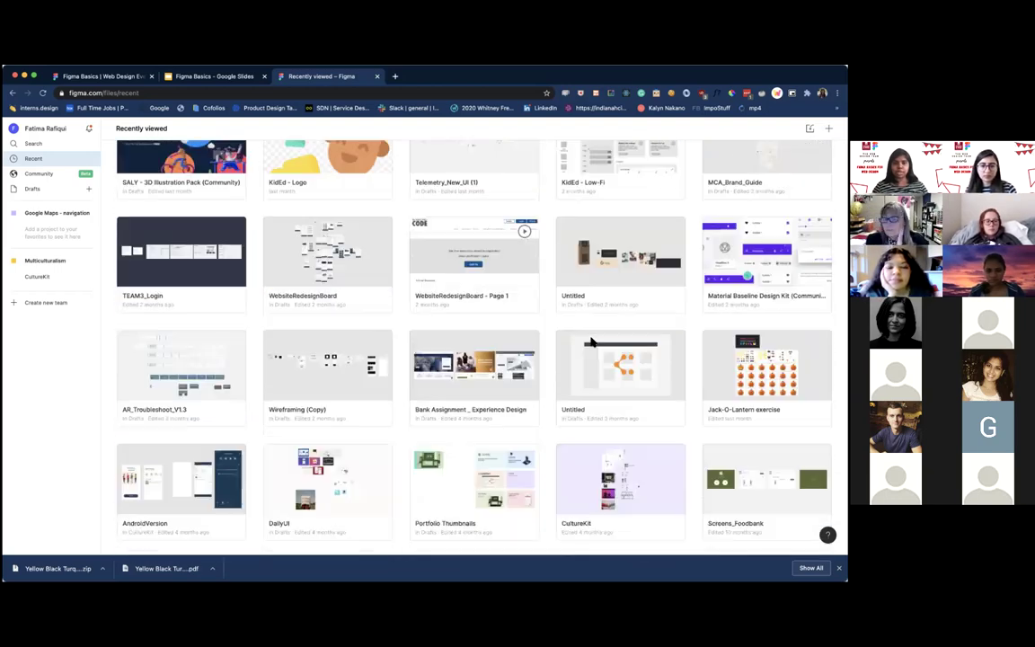
{"action": "scroll", "coordinate": [591, 341], "scroll_direction": "up", "scroll_amount": 9}
{"action": "scroll", "coordinate": [592, 342], "scroll_direction": "up", "scroll_amount": 8}
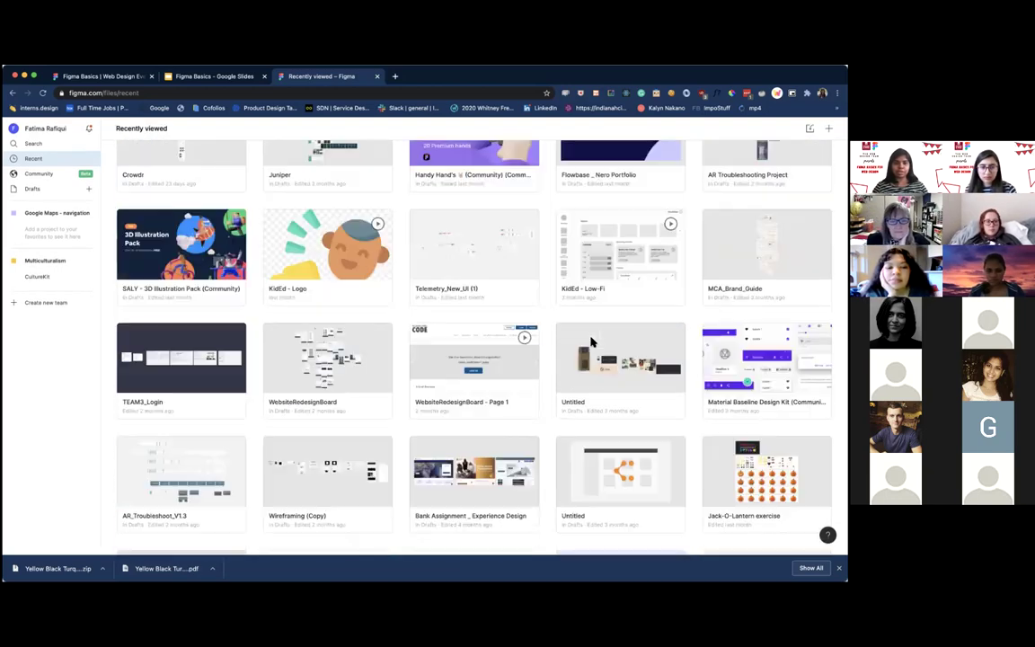
{"action": "scroll", "coordinate": [591, 341], "scroll_direction": "up", "scroll_amount": 6}
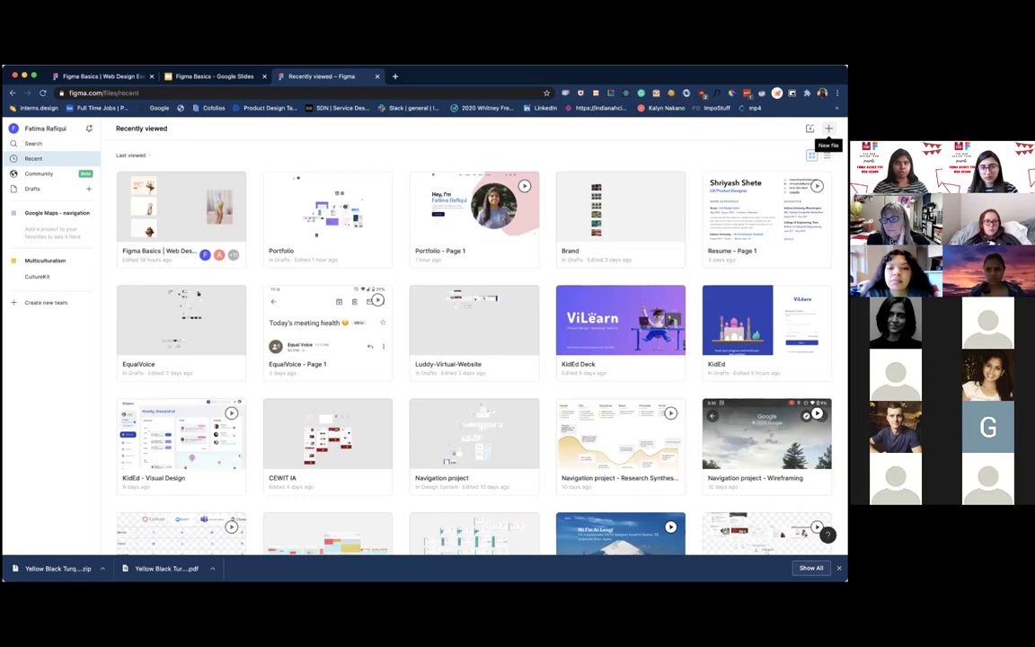
{"action": "left_click", "coordinate": [48, 176]}
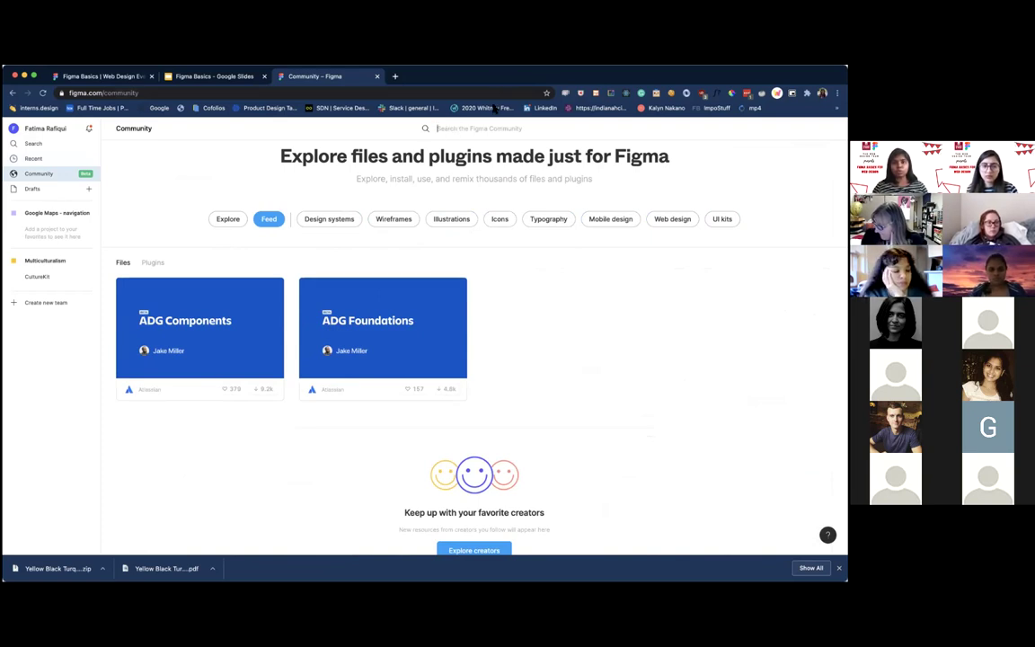
Search the Community for 'unsplash' and open the Unsplash Avatars file.
{"action": "left_click", "coordinate": [472, 132]}
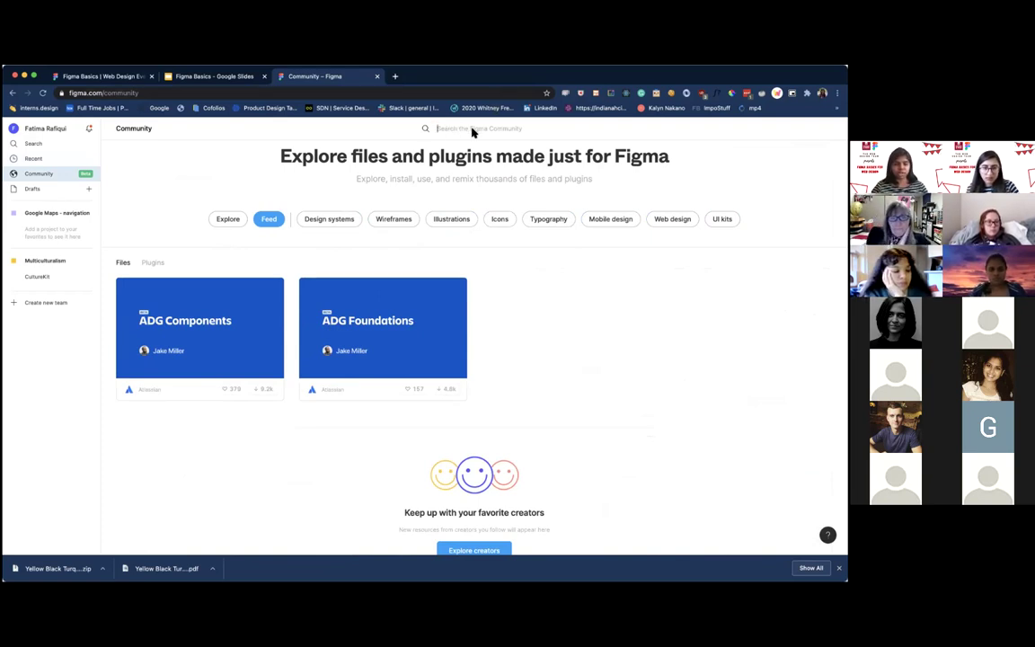
{"action": "type", "text": "unsplash"}
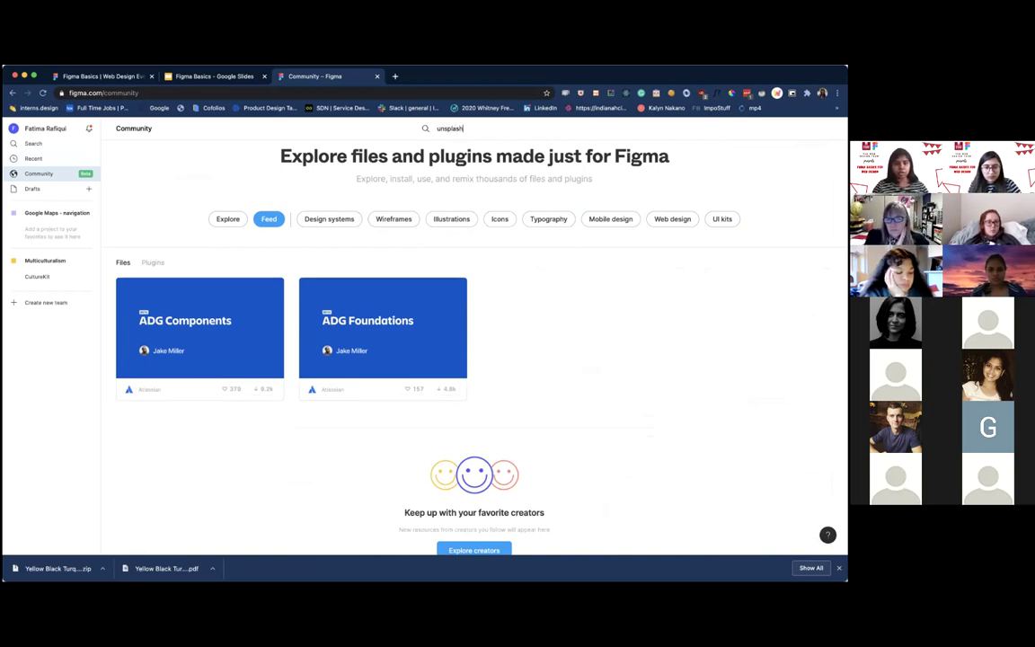
{"action": "key", "text": "Return"}
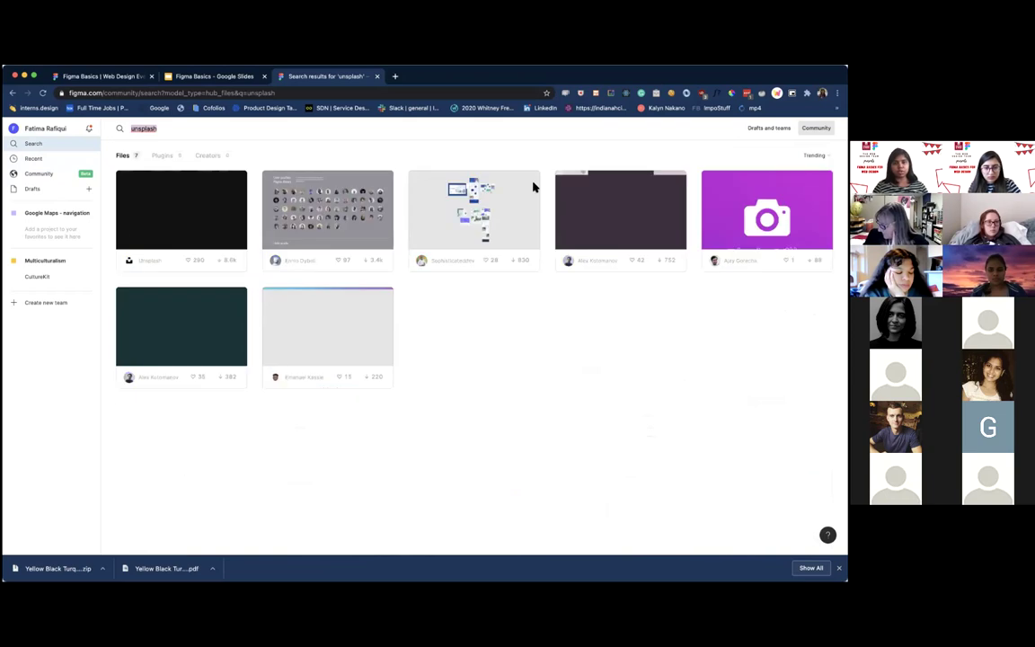
{"action": "left_click", "coordinate": [174, 209]}
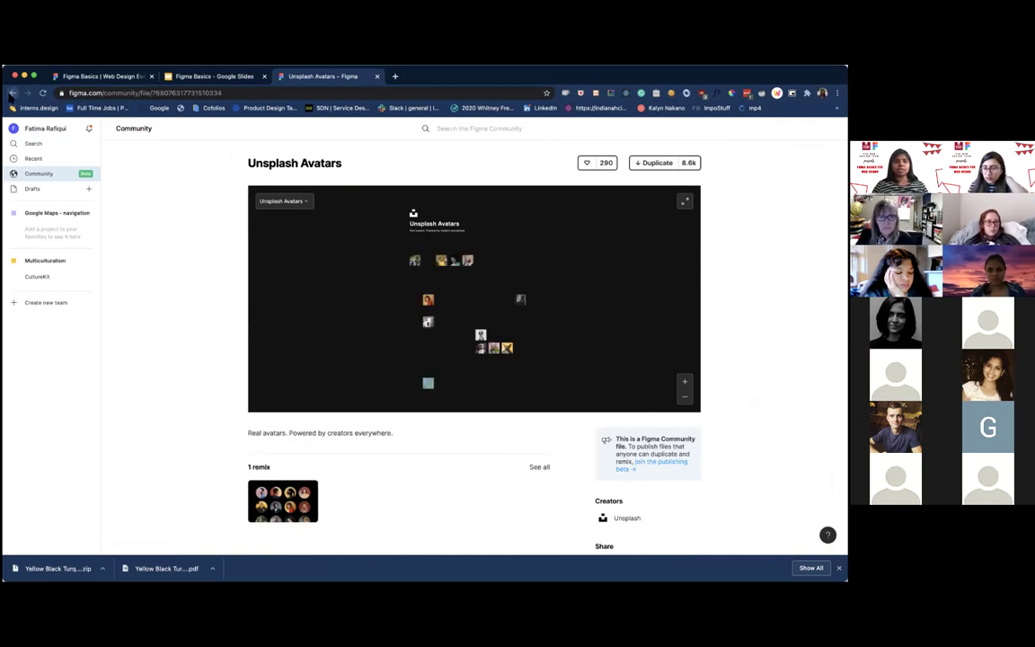
Go back through the search results and profile page to the recent files.
{"action": "left_click", "coordinate": [12, 93]}
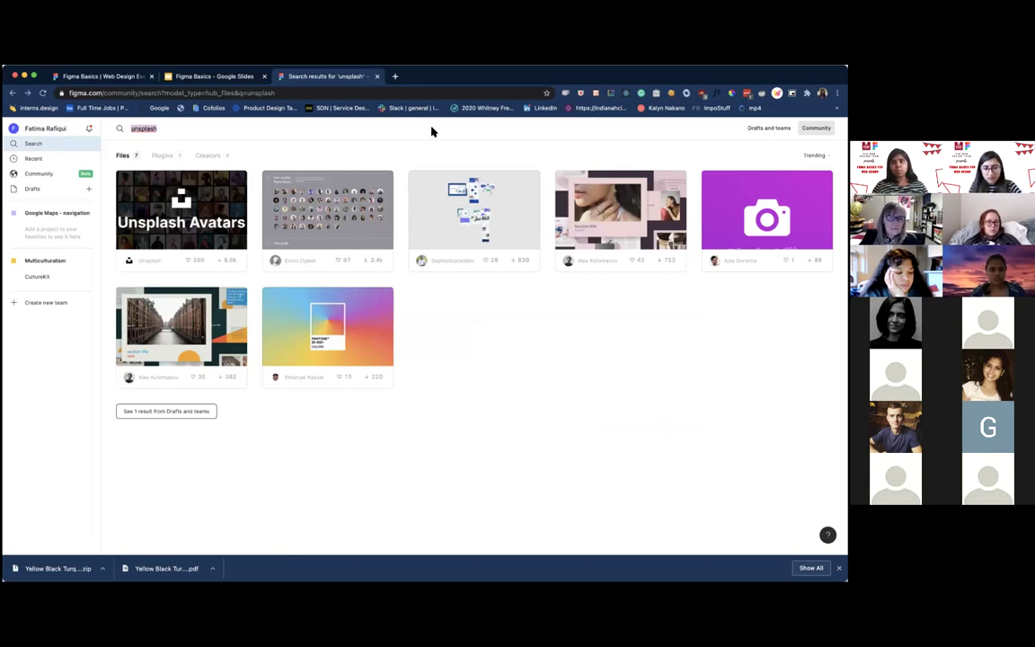
{"action": "key", "text": "super+bracketleft"}
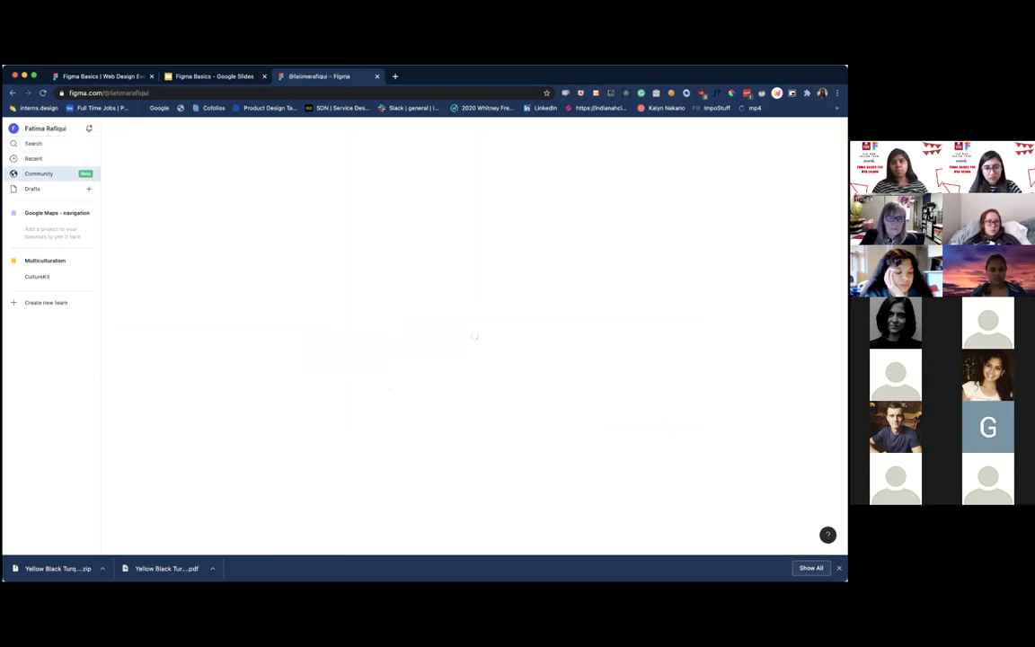
{"action": "left_click", "coordinate": [33, 158]}
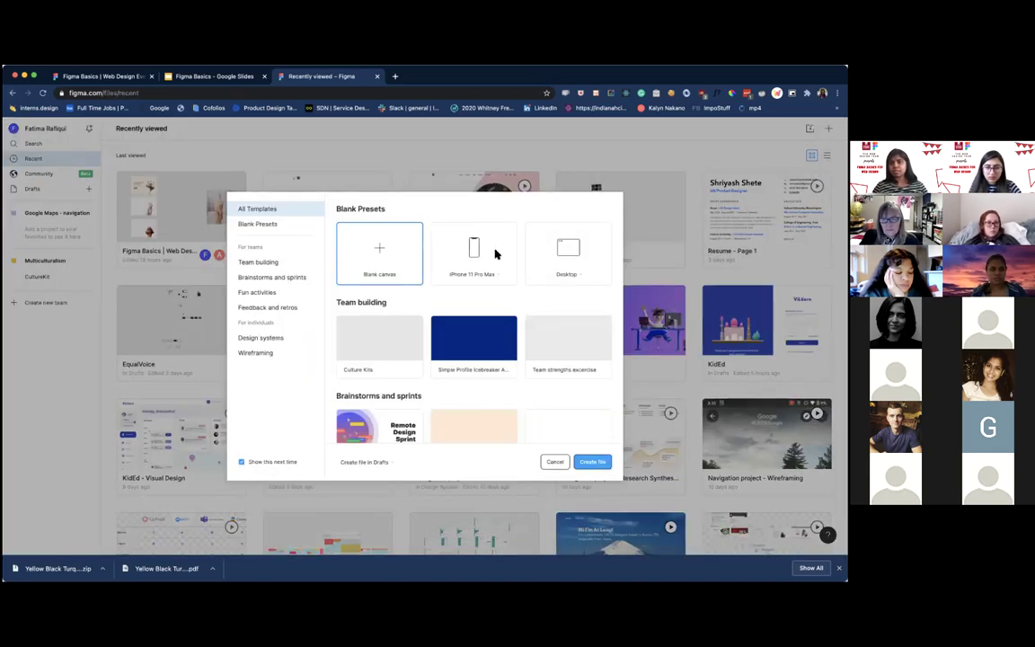
Create a blank Untitled design file and show the frame and slice tool options.
{"action": "left_click", "coordinate": [591, 464]}
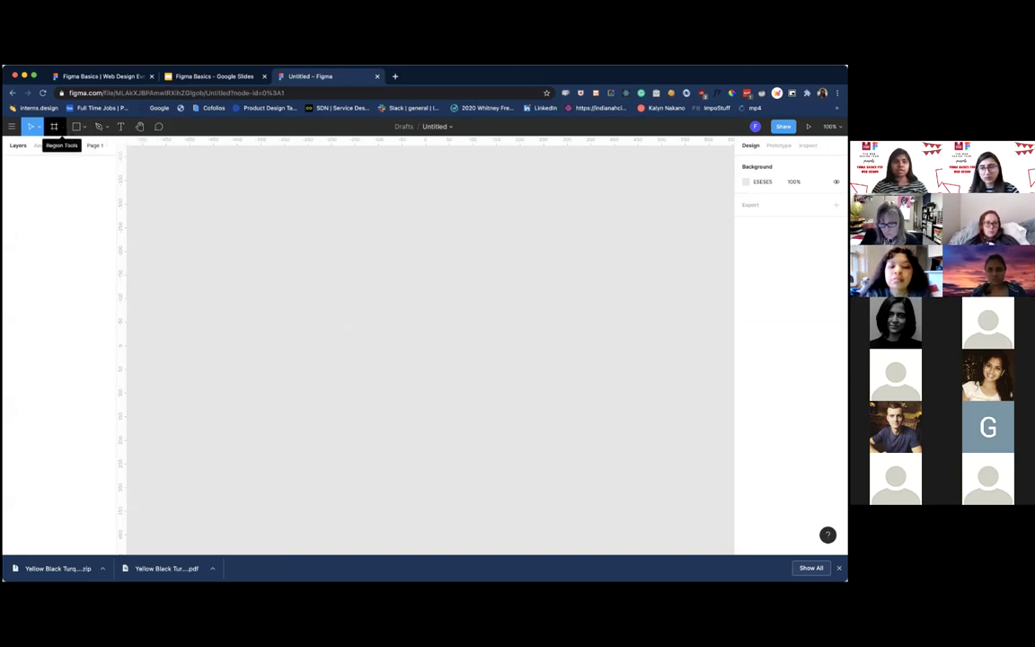
{"action": "left_click", "coordinate": [58, 128]}
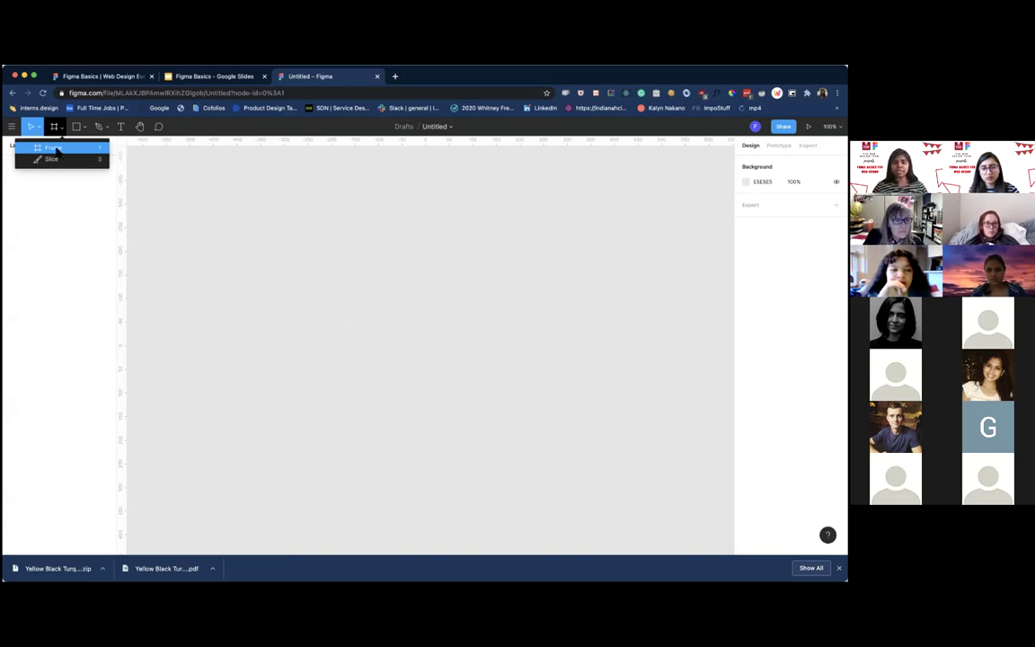
Add a white 1440×1024 Desktop frame from the Frame tool's Desktop presets.
{"action": "left_click", "coordinate": [58, 150]}
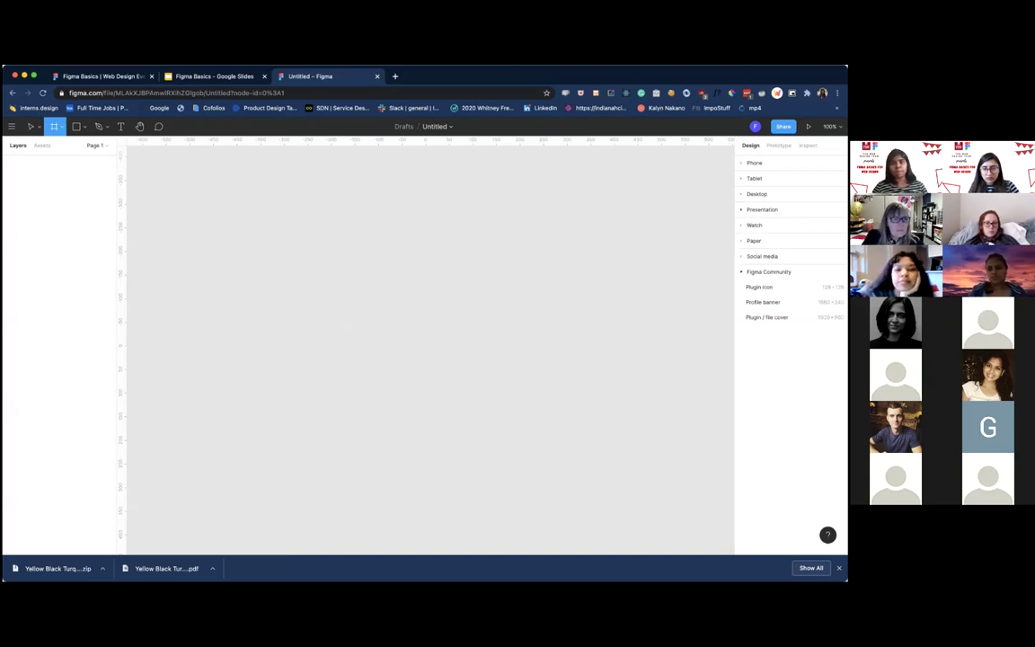
{"action": "left_click", "coordinate": [762, 209]}
{"action": "left_click", "coordinate": [754, 177]}
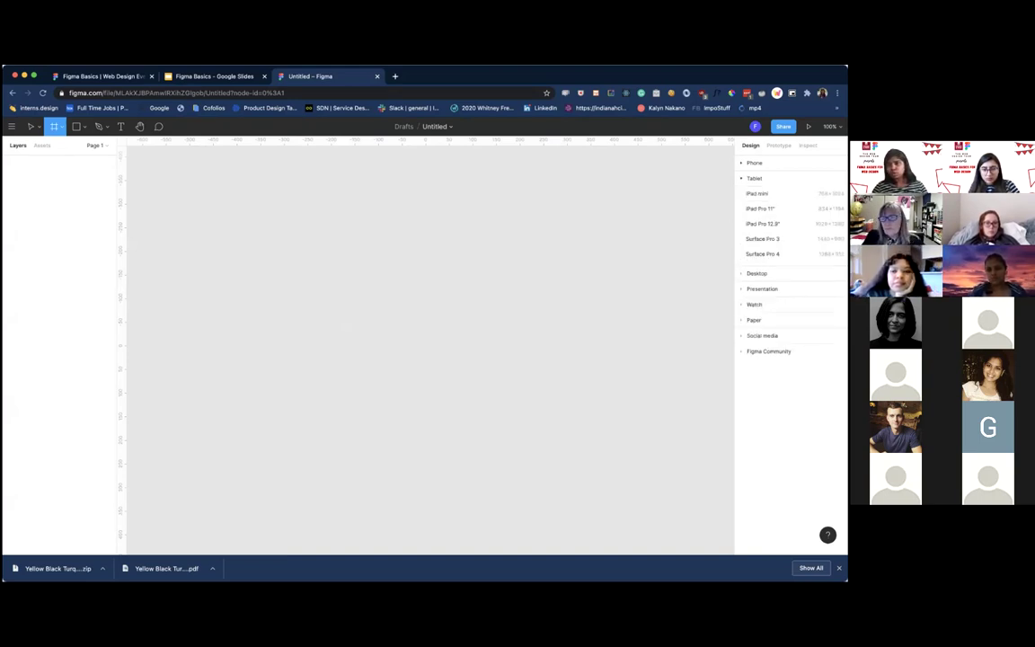
{"action": "left_click", "coordinate": [753, 162]}
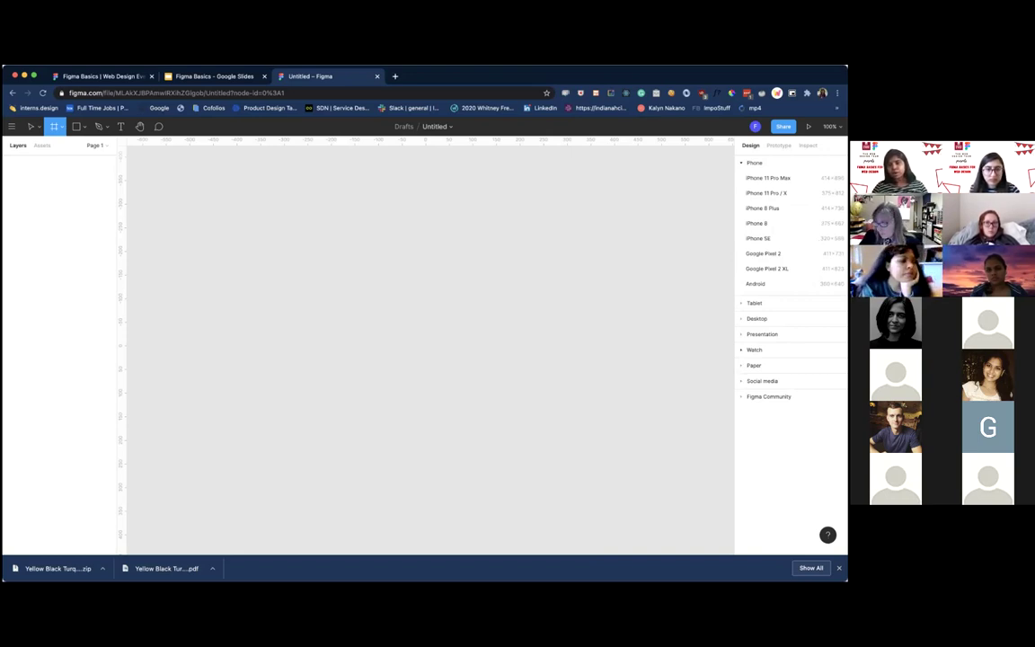
{"action": "left_click", "coordinate": [757, 318]}
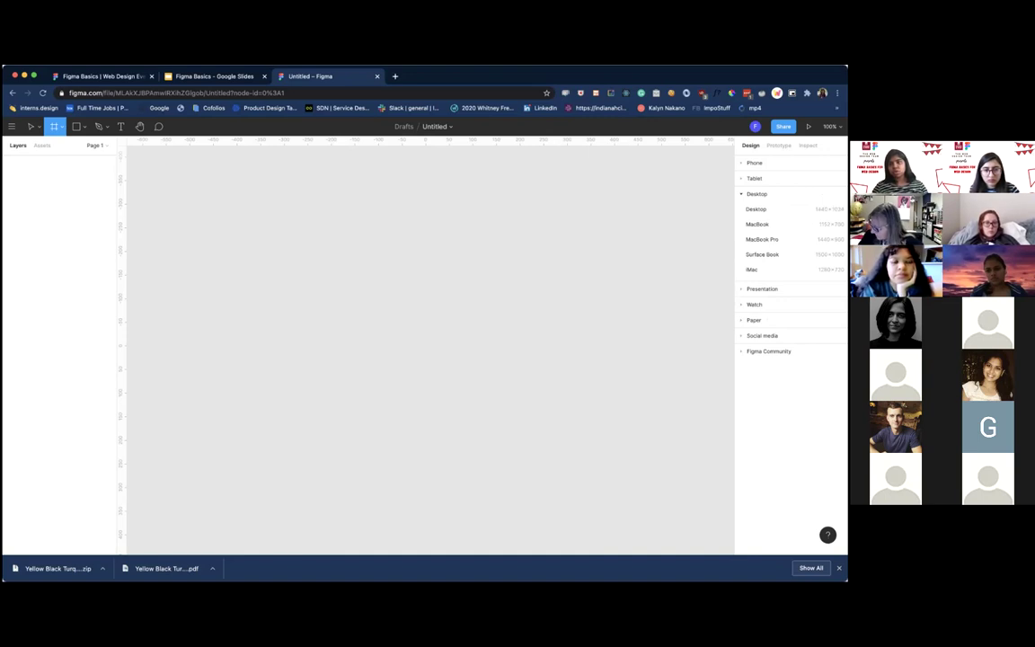
{"action": "left_click", "coordinate": [756, 208]}
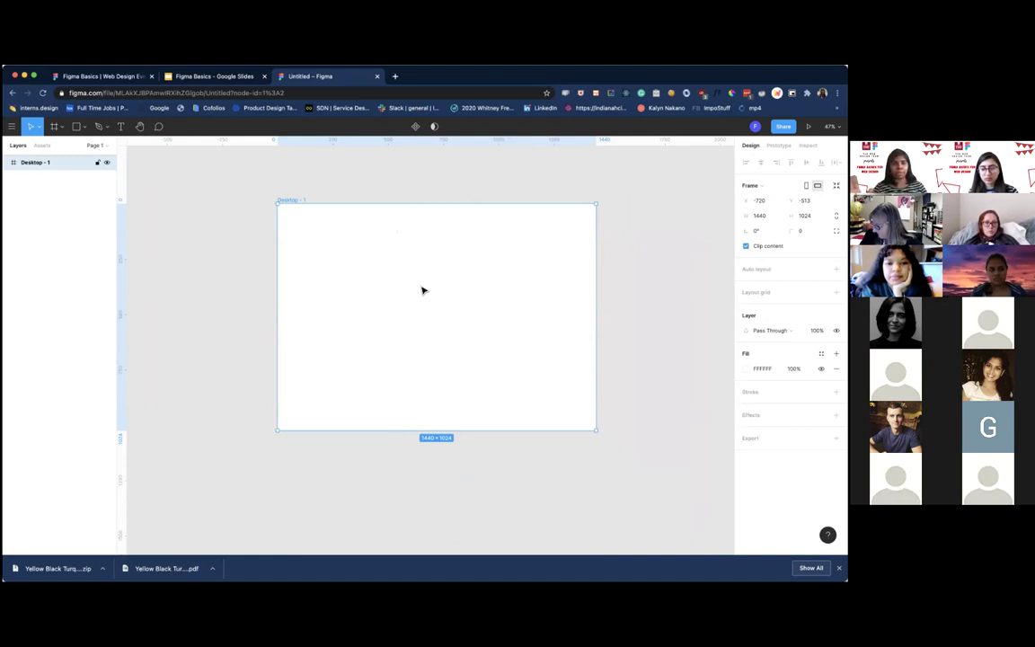
Draw a grey rectangle in the Desktop frame, resize it, then delete it.
{"action": "left_click", "coordinate": [464, 177]}
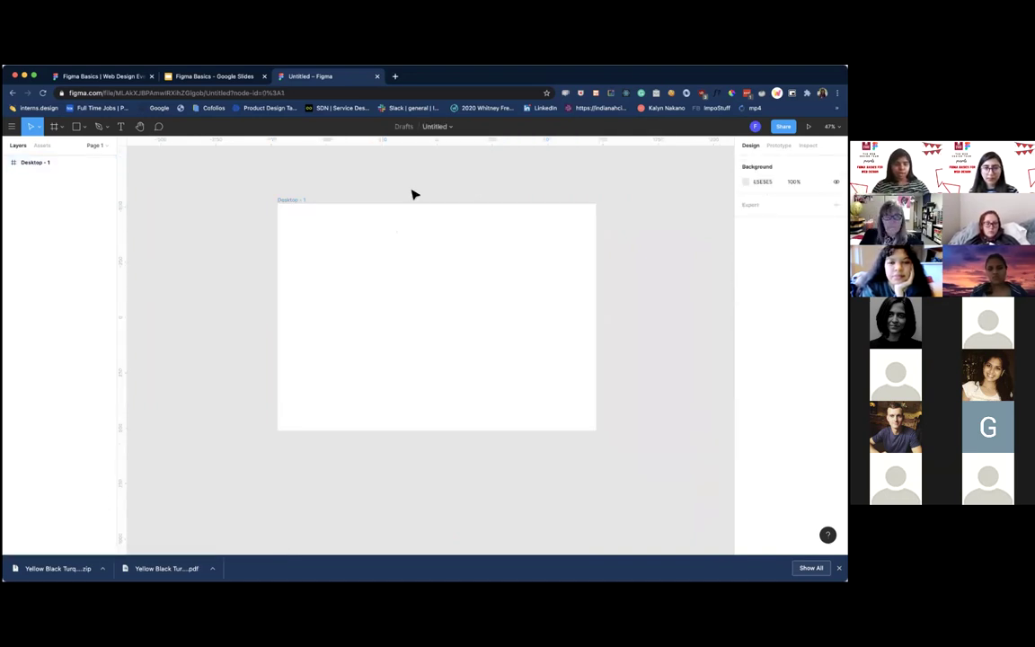
{"action": "left_click", "coordinate": [83, 127]}
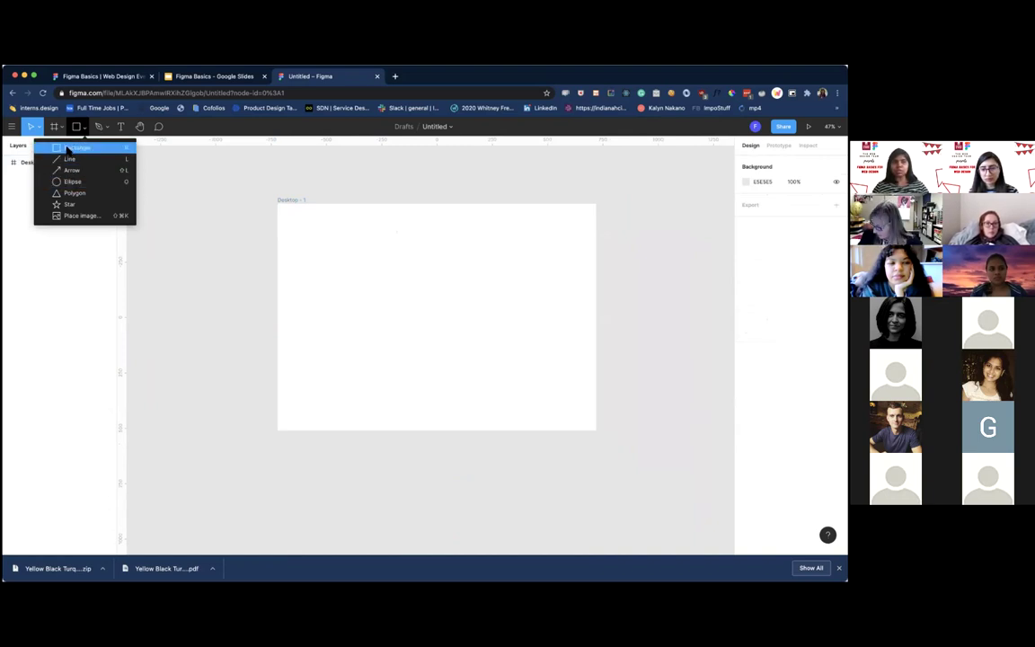
{"action": "left_click", "coordinate": [68, 149]}
{"action": "left_click_drag", "start_coordinate": [368, 265], "coordinate": [464, 341]}
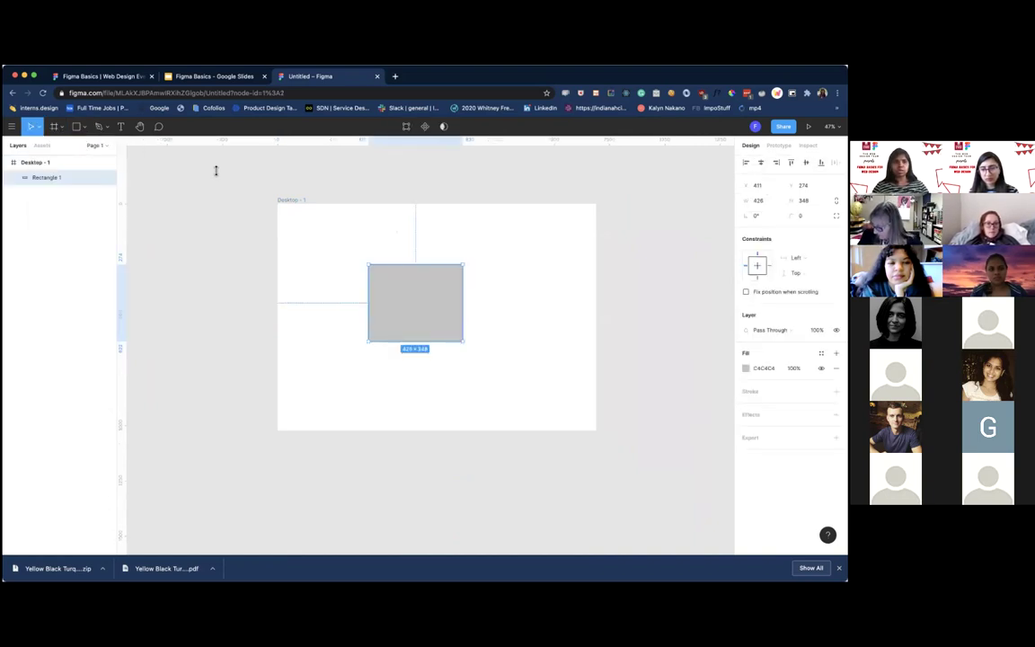
{"action": "mouse_move", "coordinate": [462, 299]}
{"action": "left_mouse_down"}
{"action": "mouse_move", "coordinate": [445, 299]}
{"action": "mouse_move", "coordinate": [494, 295]}
{"action": "mouse_move", "coordinate": [472, 292]}
{"action": "left_mouse_up"}
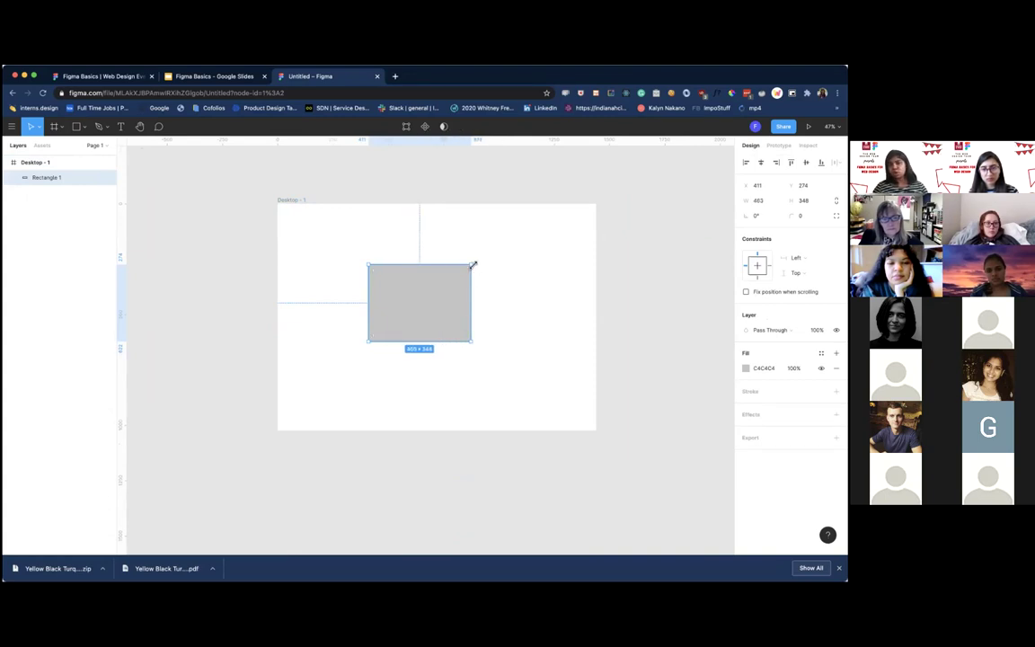
{"action": "left_click_drag", "start_coordinate": [516, 240], "coordinate": [434, 298]}
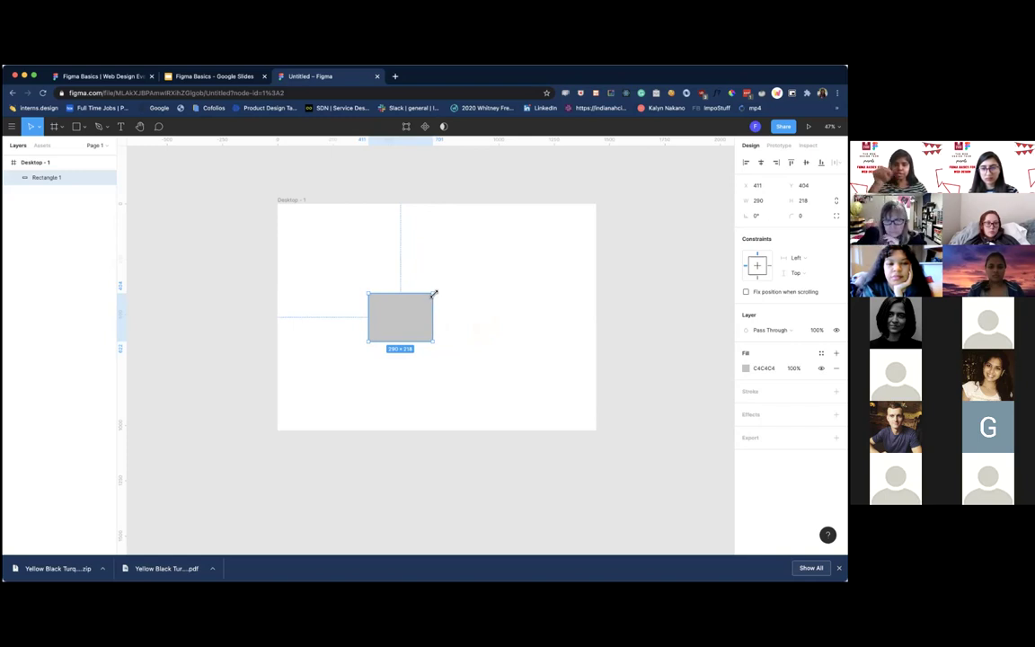
{"action": "mouse_move", "coordinate": [464, 269]}
{"action": "left_mouse_down"}
{"action": "mouse_move", "coordinate": [538, 208]}
{"action": "mouse_move", "coordinate": [423, 300]}
{"action": "mouse_move", "coordinate": [493, 246]}
{"action": "mouse_move", "coordinate": [473, 264]}
{"action": "left_mouse_up"}
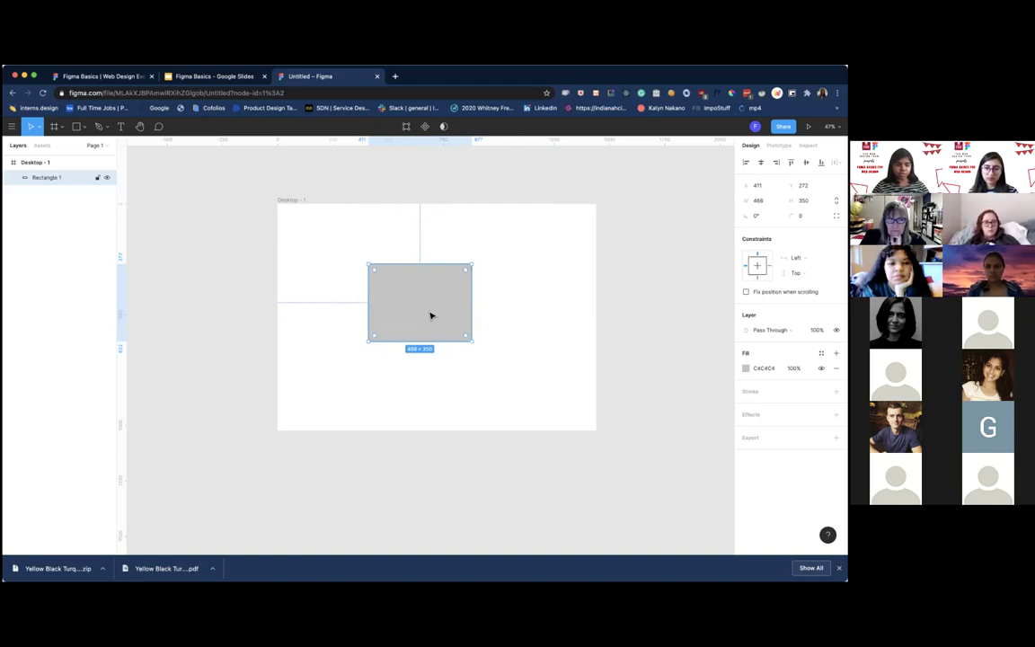
{"action": "key", "text": "Delete"}
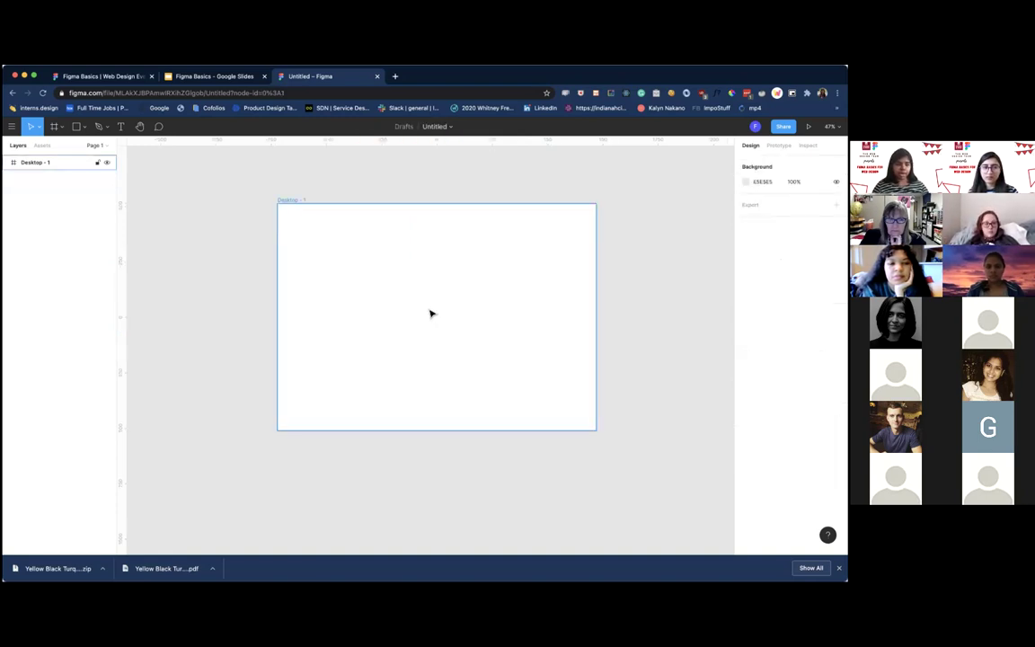
Redraw the rectangle inside the Desktop frame at 487×429.
{"action": "left_click", "coordinate": [75, 127]}
{"action": "key", "text": "r"}
{"action": "left_click_drag", "start_coordinate": [355, 274], "coordinate": [386, 317]}
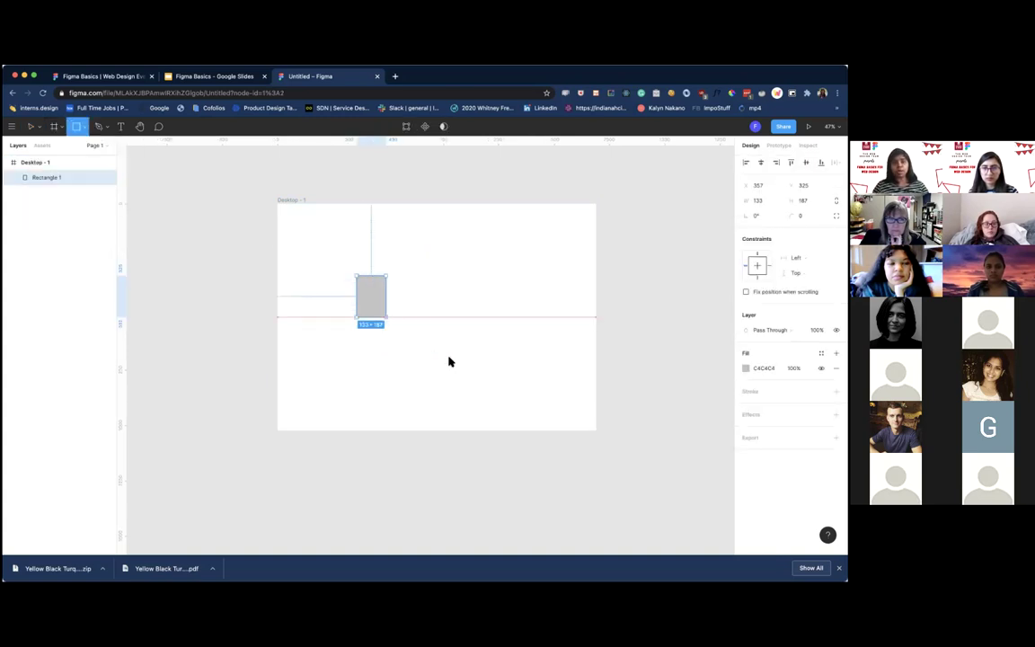
{"action": "left_click_drag", "start_coordinate": [449, 361], "coordinate": [464, 370]}
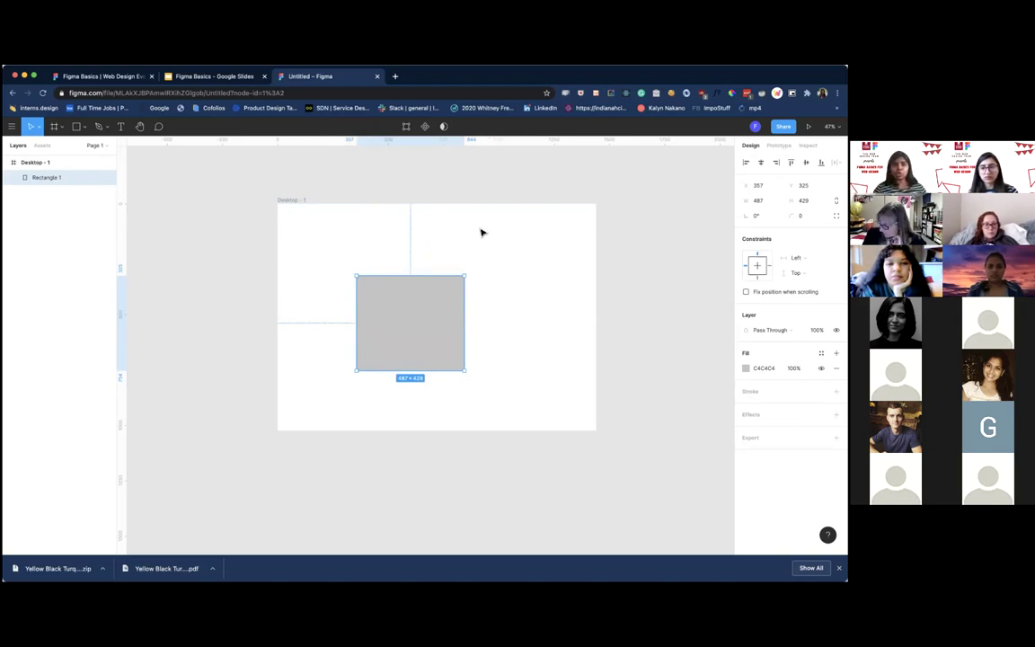
Draw a 583 × 535 ellipse overlapping the grey rectangle and fill it dark red.
{"action": "left_click", "coordinate": [84, 127]}
{"action": "left_click", "coordinate": [80, 182]}
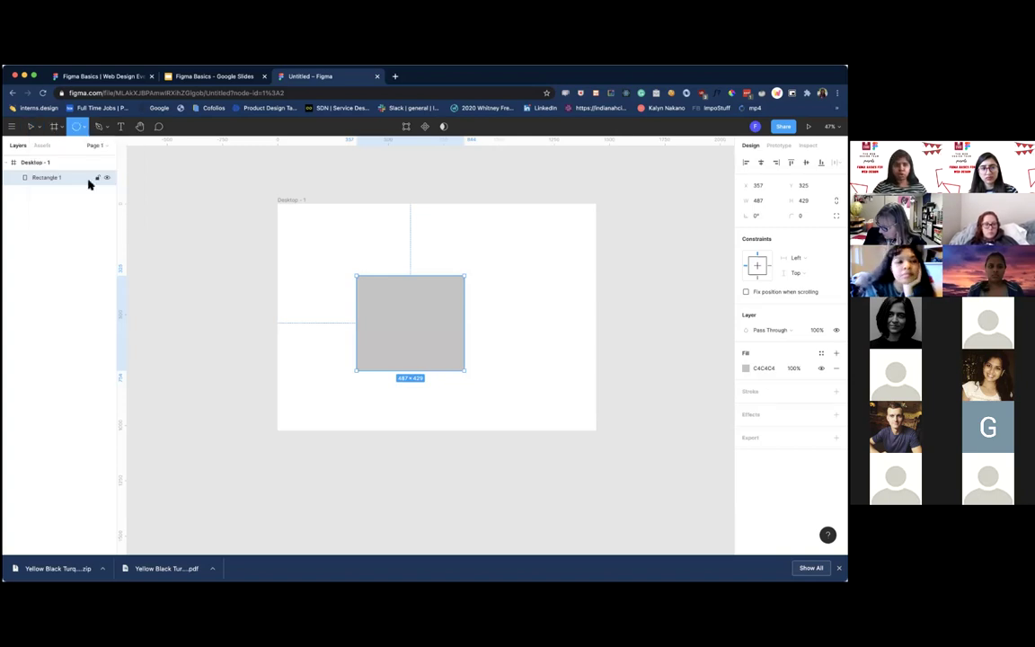
{"action": "left_click_drag", "start_coordinate": [386, 231], "coordinate": [519, 349]}
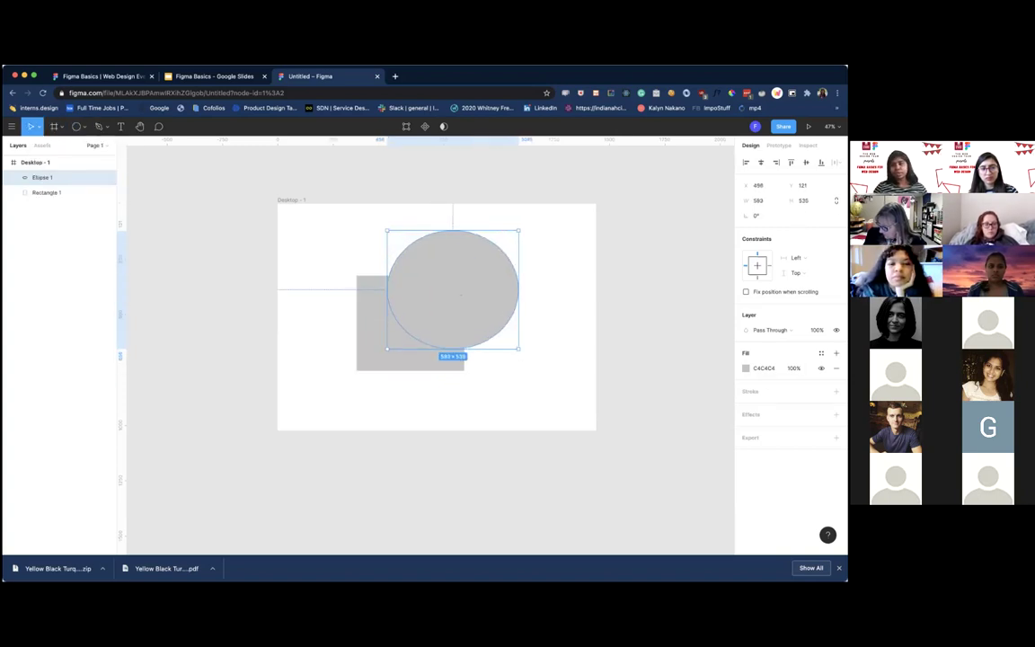
{"action": "left_click", "coordinate": [745, 368]}
{"action": "left_click_drag", "start_coordinate": [675, 353], "coordinate": [684, 361]}
{"action": "left_click", "coordinate": [534, 273]}
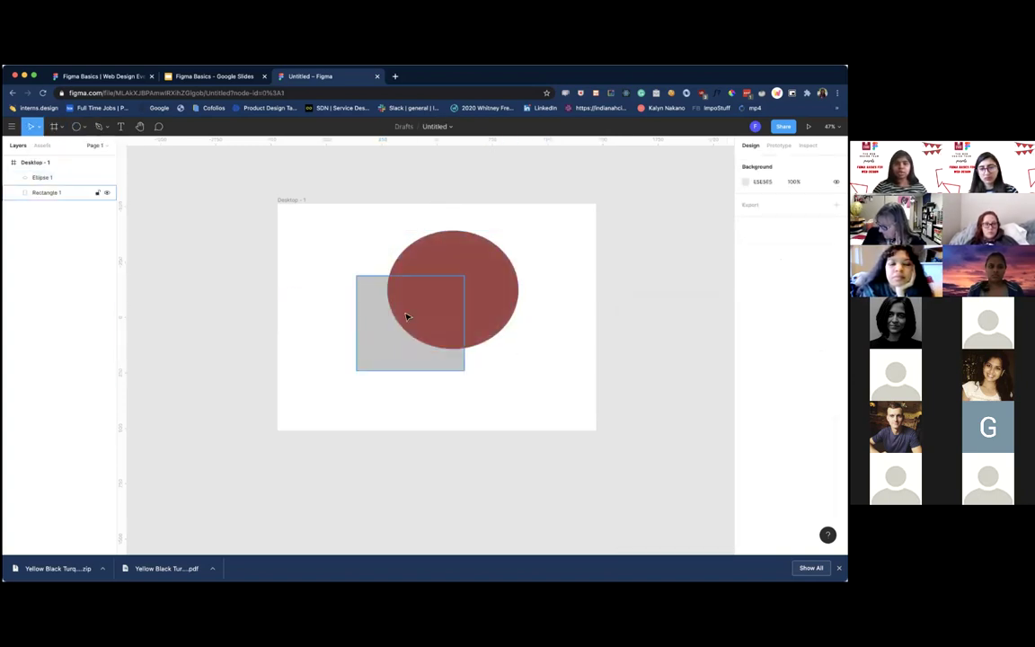
{"action": "left_click", "coordinate": [51, 195]}
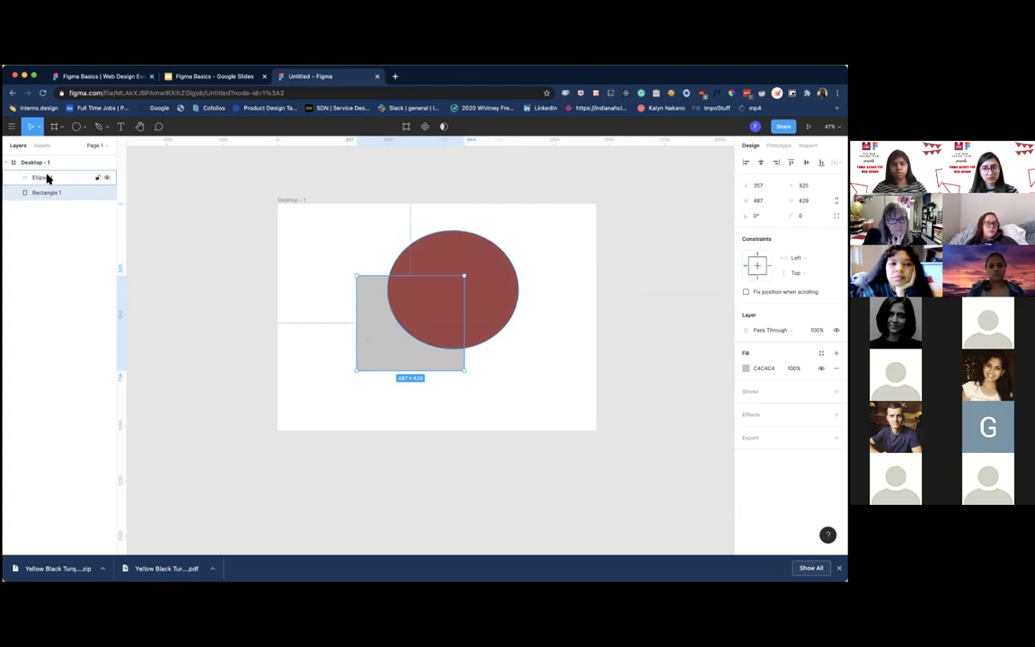
Move Ellipse 1 below Rectangle 1 in the Layers panel so the rectangle draws on top.
{"action": "left_click", "coordinate": [48, 179]}
{"action": "left_click_drag", "start_coordinate": [48, 179], "coordinate": [47, 200]}
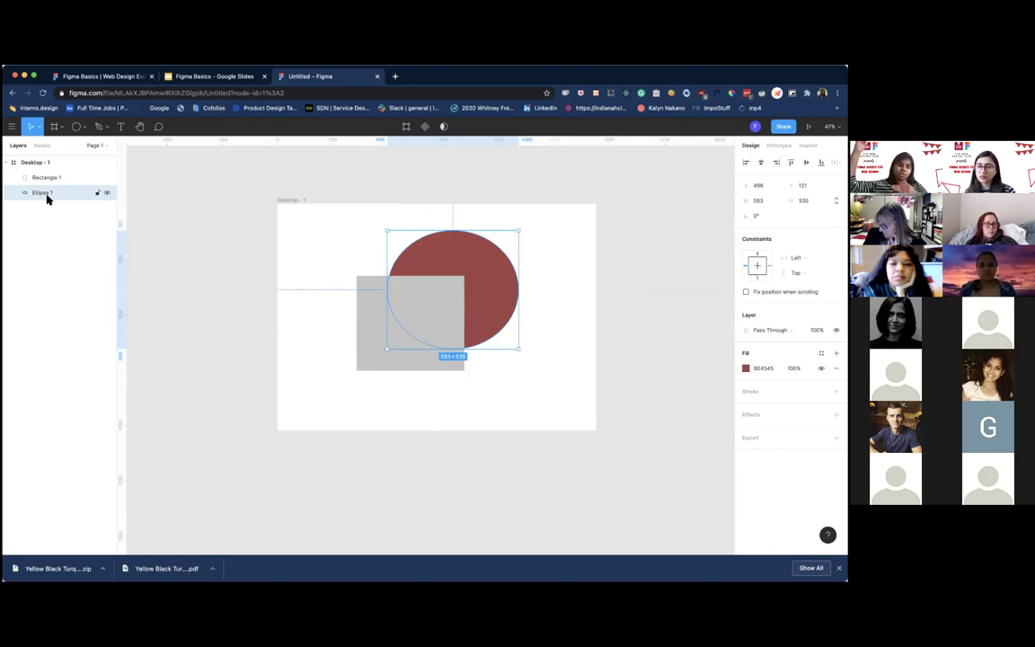
{"action": "left_click_drag", "start_coordinate": [50, 177], "coordinate": [56, 201]}
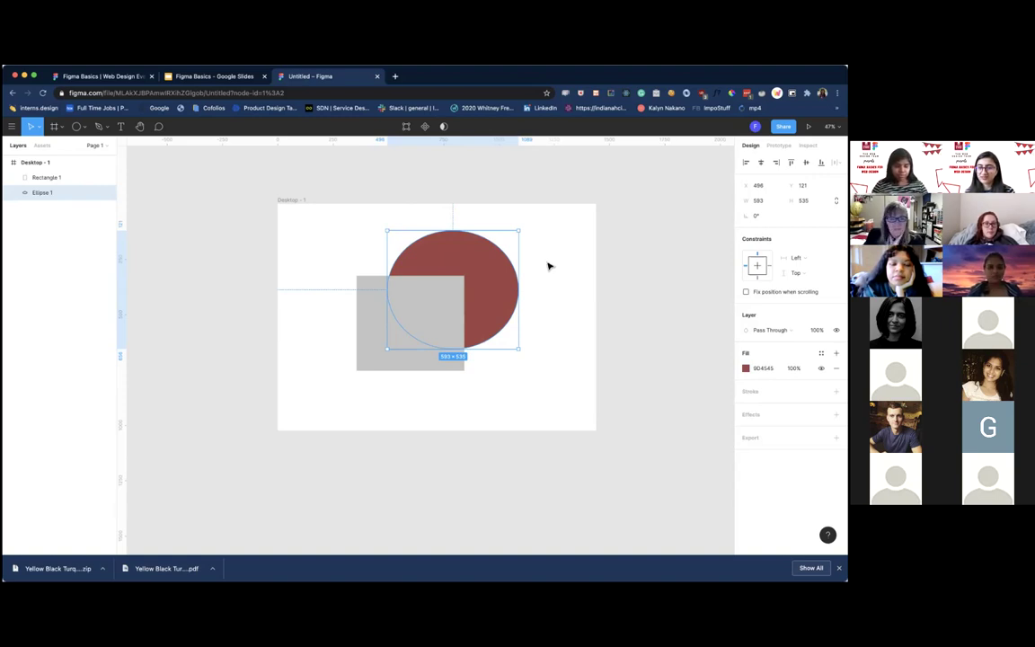
{"action": "scroll", "coordinate": [549, 266], "scroll_direction": "down", "scroll_amount": 3}
{"action": "scroll", "coordinate": [549, 266], "scroll_direction": "up", "scroll_amount": 5}
{"action": "scroll", "coordinate": [549, 266], "scroll_direction": "down", "scroll_amount": 3}
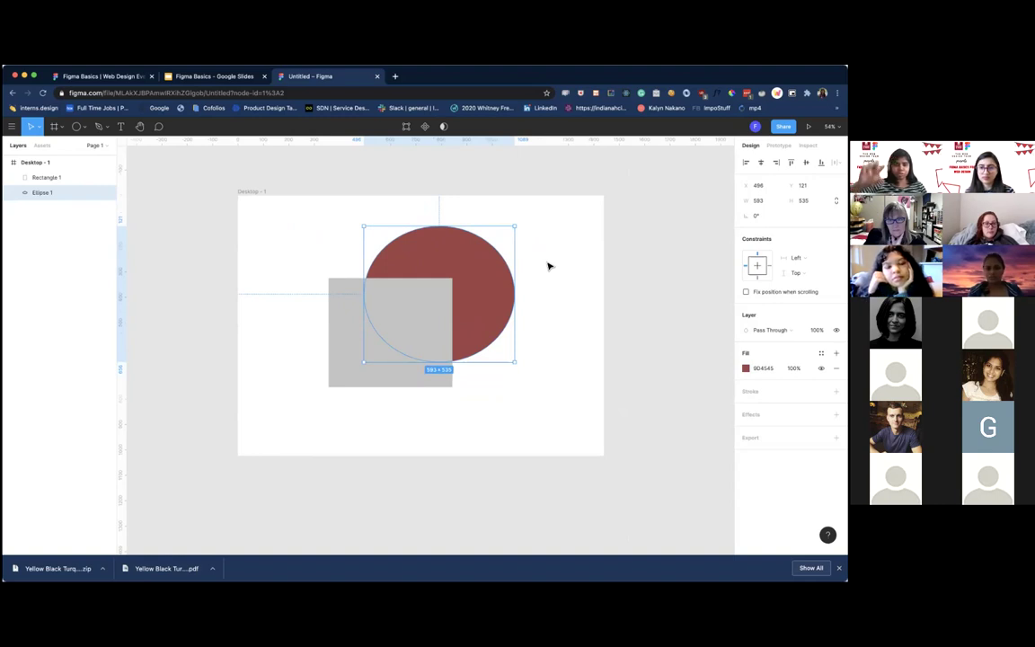
{"action": "scroll", "coordinate": [549, 266], "scroll_direction": "down", "scroll_amount": 3}
{"action": "scroll", "coordinate": [549, 266], "scroll_direction": "up", "scroll_amount": 5}
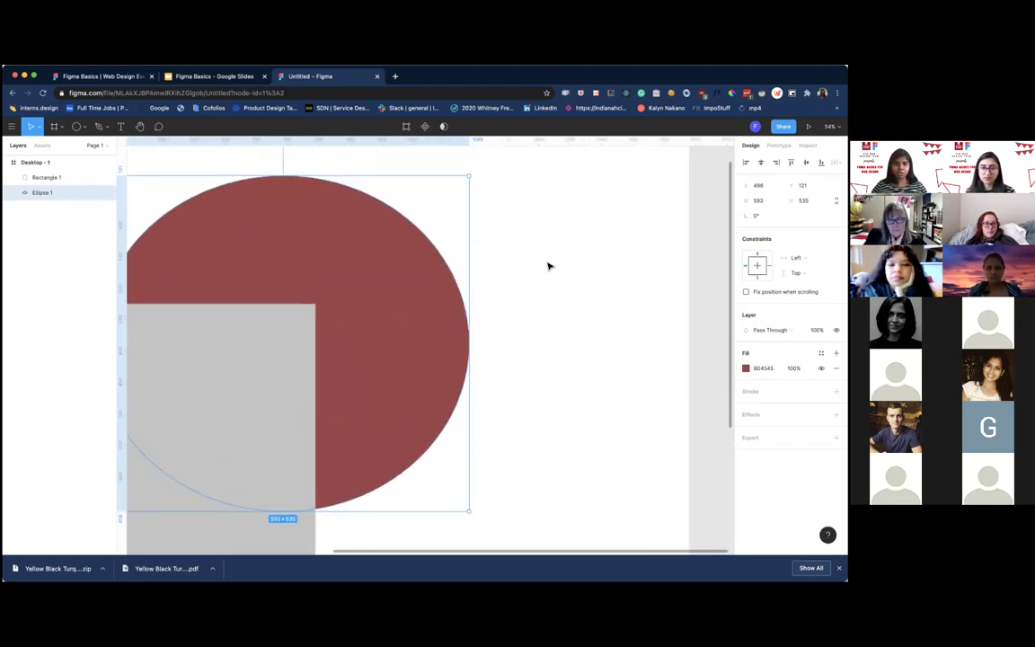
{"action": "scroll", "coordinate": [549, 266], "scroll_direction": "down", "scroll_amount": 5}
{"action": "scroll", "coordinate": [549, 266], "scroll_direction": "up", "scroll_amount": 3}
{"action": "scroll", "coordinate": [549, 266], "scroll_direction": "up", "scroll_amount": 10}
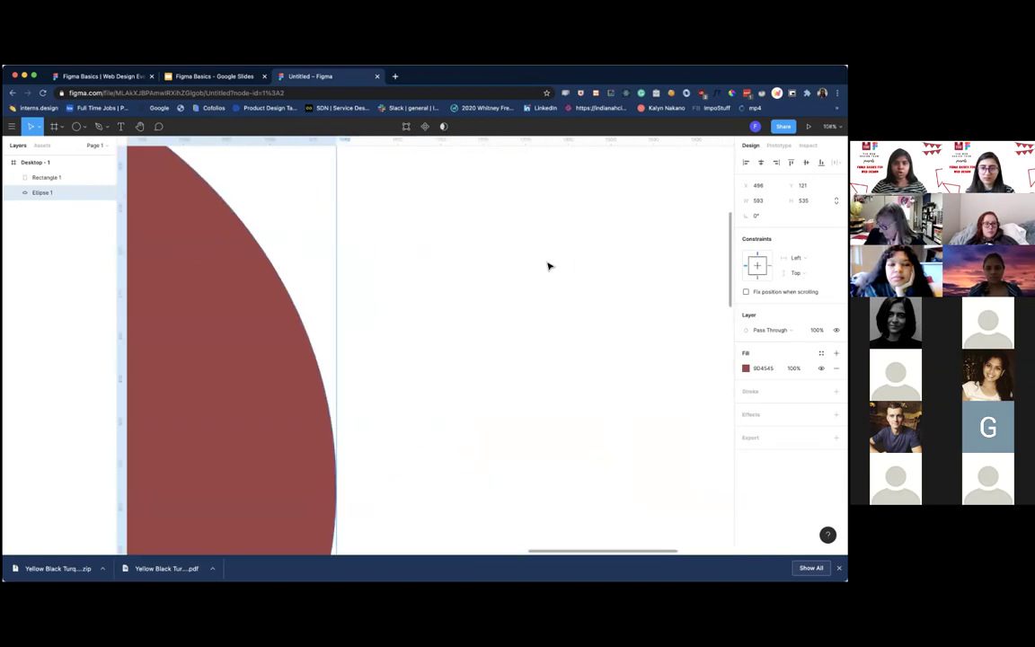
{"action": "scroll", "coordinate": [549, 266], "scroll_direction": "up", "scroll_amount": 2}
{"action": "scroll", "coordinate": [549, 266], "scroll_direction": "down", "scroll_amount": 8}
{"action": "scroll", "coordinate": [549, 266], "scroll_direction": "down", "scroll_amount": 1}
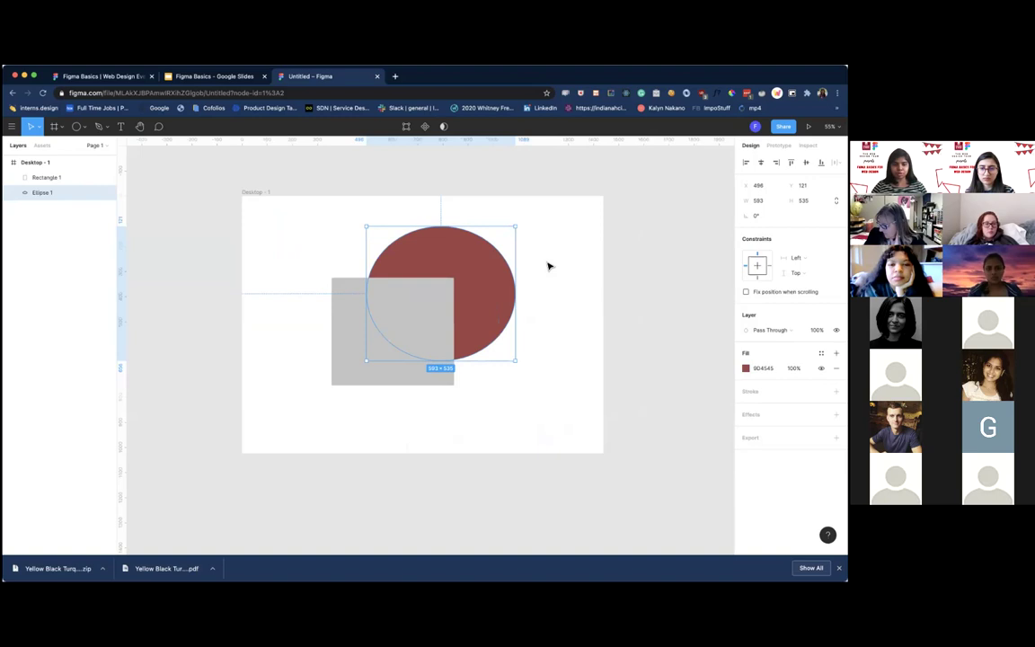
{"action": "scroll", "coordinate": [549, 266], "scroll_direction": "down", "scroll_amount": 5}
{"action": "scroll", "coordinate": [552, 268], "scroll_direction": "right", "scroll_amount": 3}
{"action": "scroll", "coordinate": [497, 261], "scroll_direction": "left", "scroll_amount": 2}
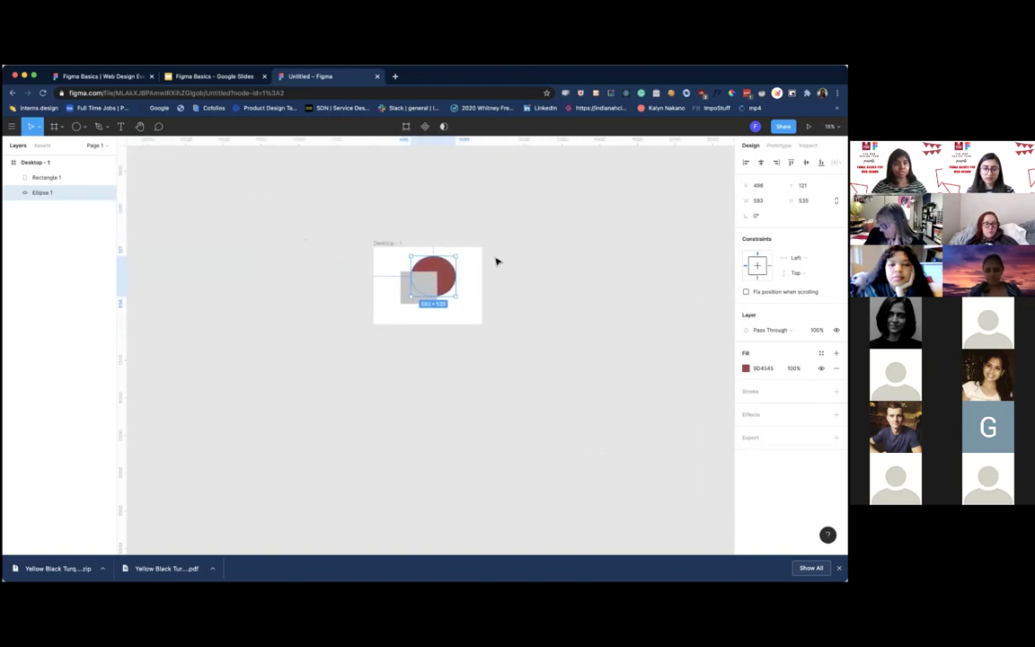
{"action": "scroll", "coordinate": [496, 261], "scroll_direction": "up", "scroll_amount": 5}
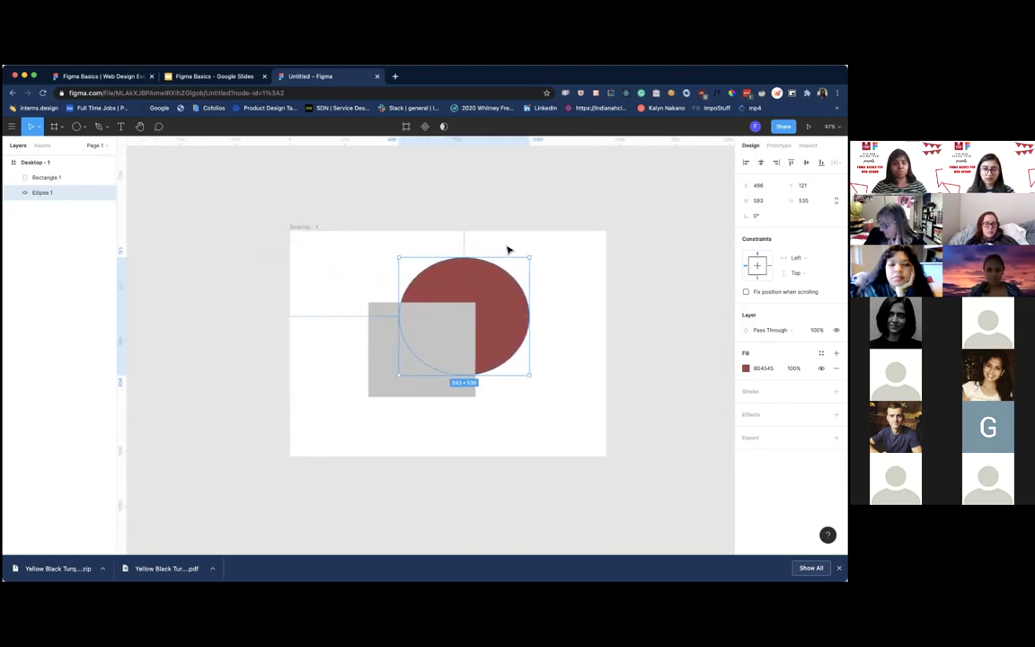
{"action": "key", "text": "Escape"}
{"action": "scroll", "coordinate": [503, 287], "scroll_direction": "down", "scroll_amount": 5}
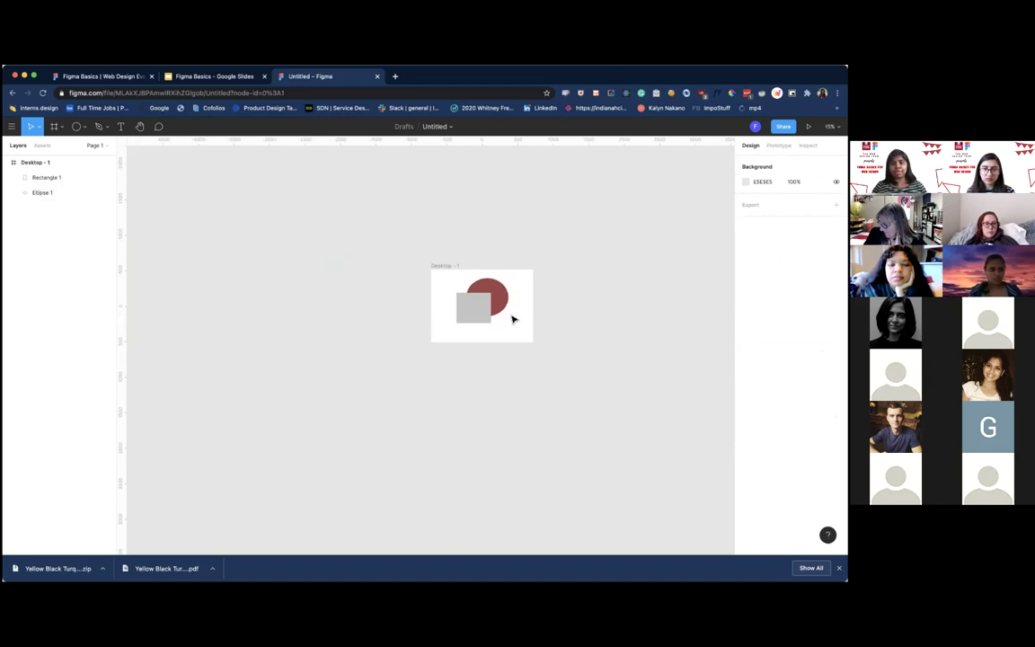
{"action": "scroll", "coordinate": [556, 216], "scroll_direction": "up", "scroll_amount": 1}
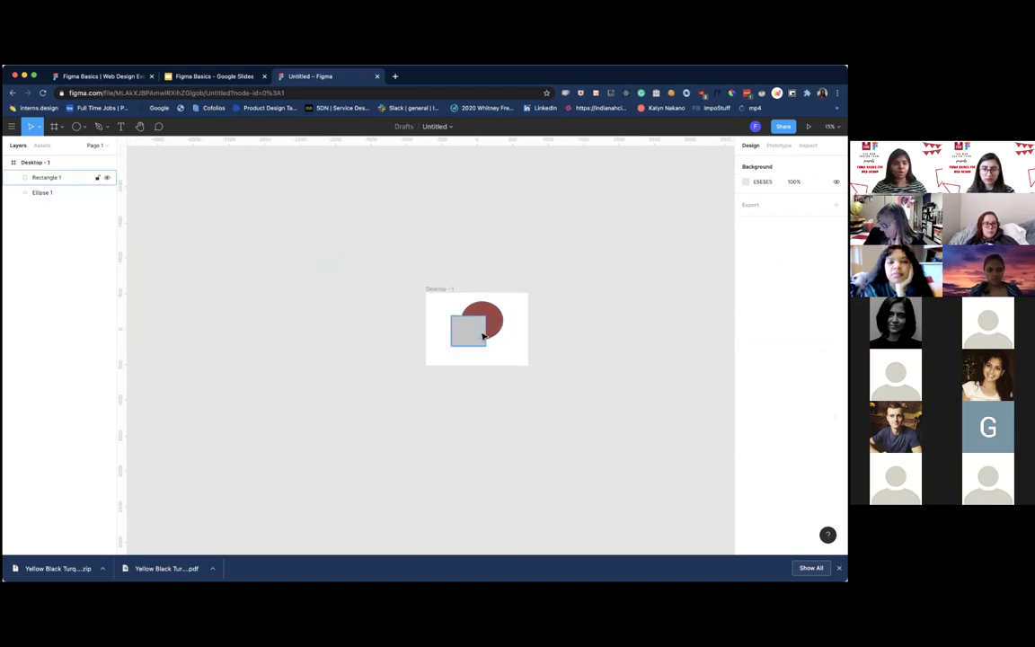
{"action": "scroll", "coordinate": [483, 336], "scroll_direction": "down", "scroll_amount": 2}
{"action": "scroll", "coordinate": [542, 321], "scroll_direction": "up", "scroll_amount": 3}
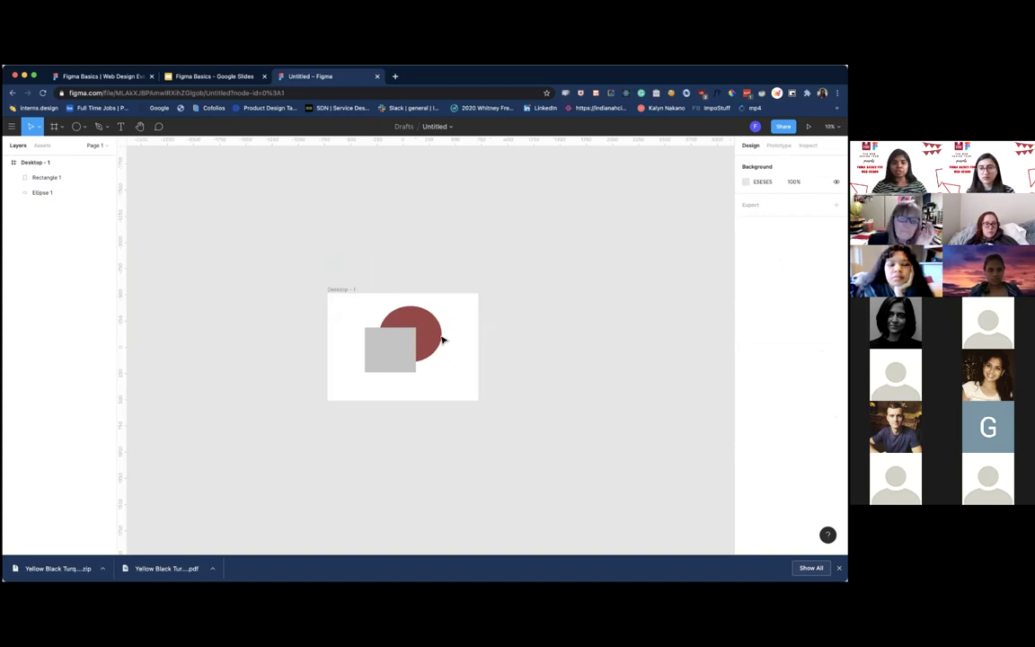
{"action": "scroll", "coordinate": [443, 339], "scroll_direction": "up", "scroll_amount": 2}
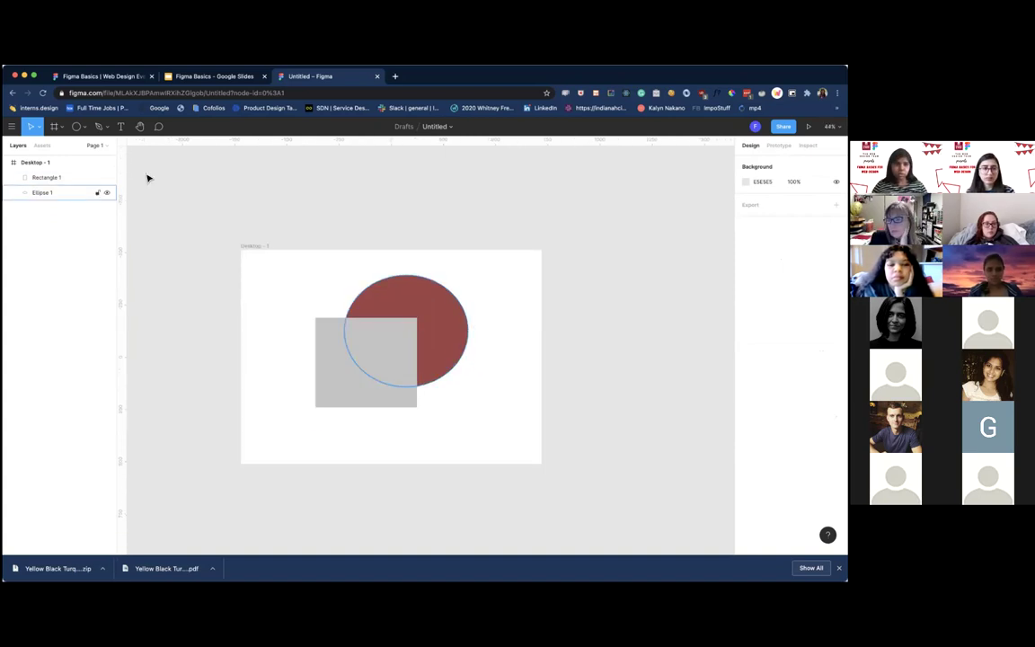
{"action": "double_click", "coordinate": [42, 179]}
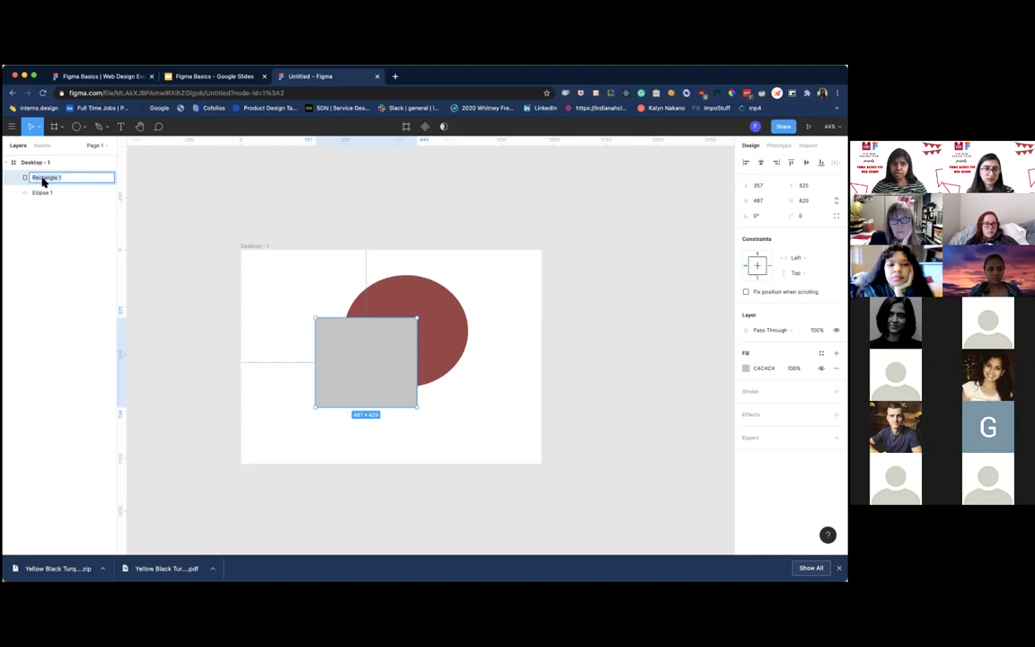
{"action": "type", "text": "ph"}
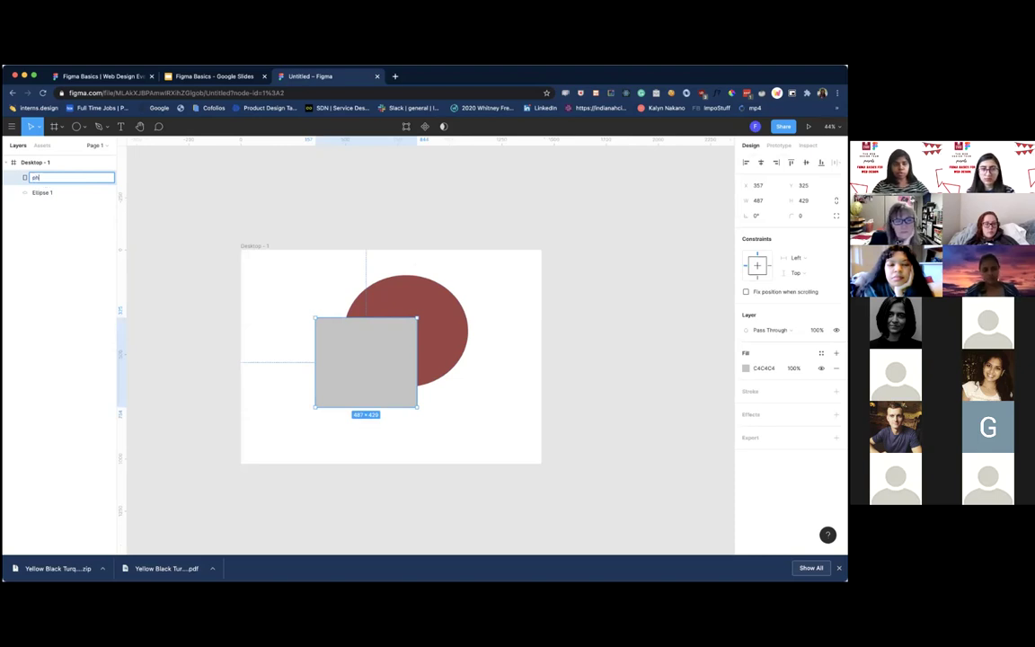
{"action": "type", "text": "oto frame"}
{"action": "key", "text": "Return"}
{"action": "left_click", "coordinate": [217, 247]}
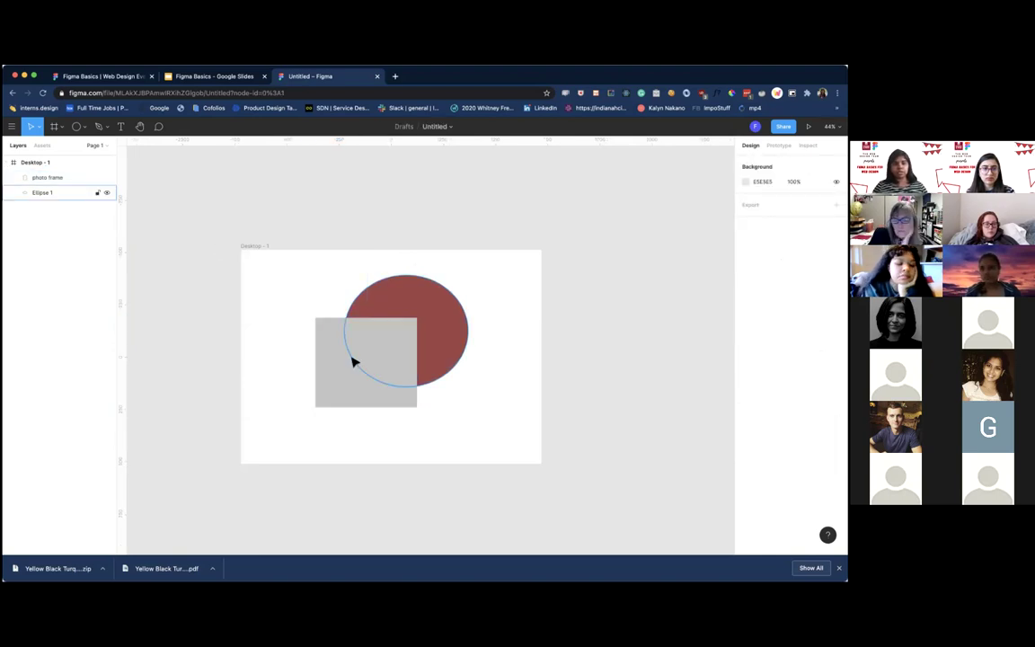
{"action": "left_click_drag", "start_coordinate": [354, 361], "coordinate": [331, 379]}
{"action": "left_click", "coordinate": [438, 320]}
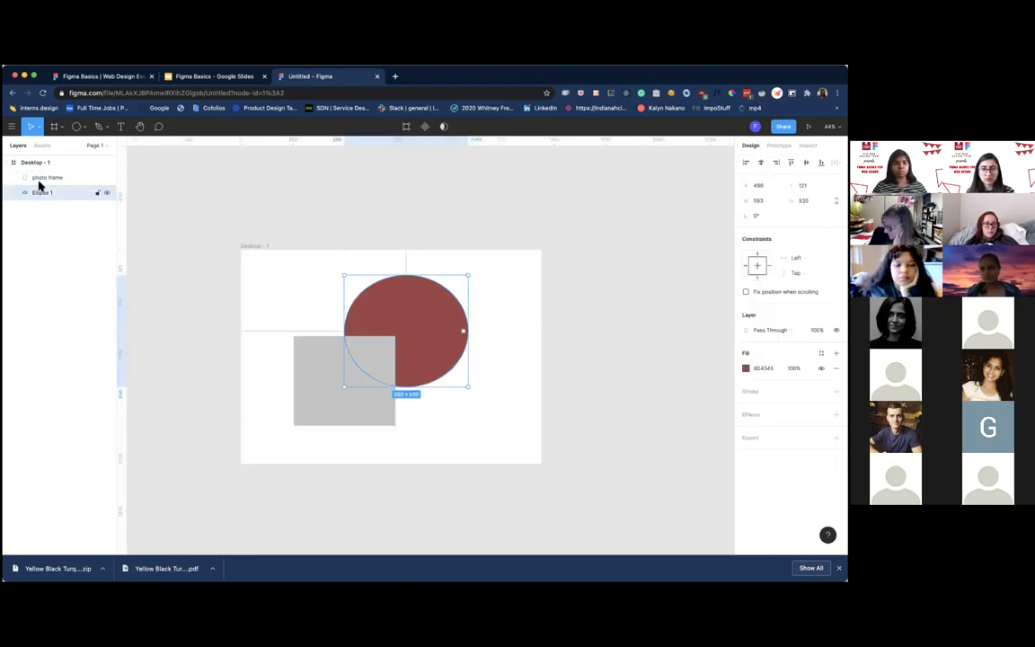
{"action": "double_click", "coordinate": [41, 193]}
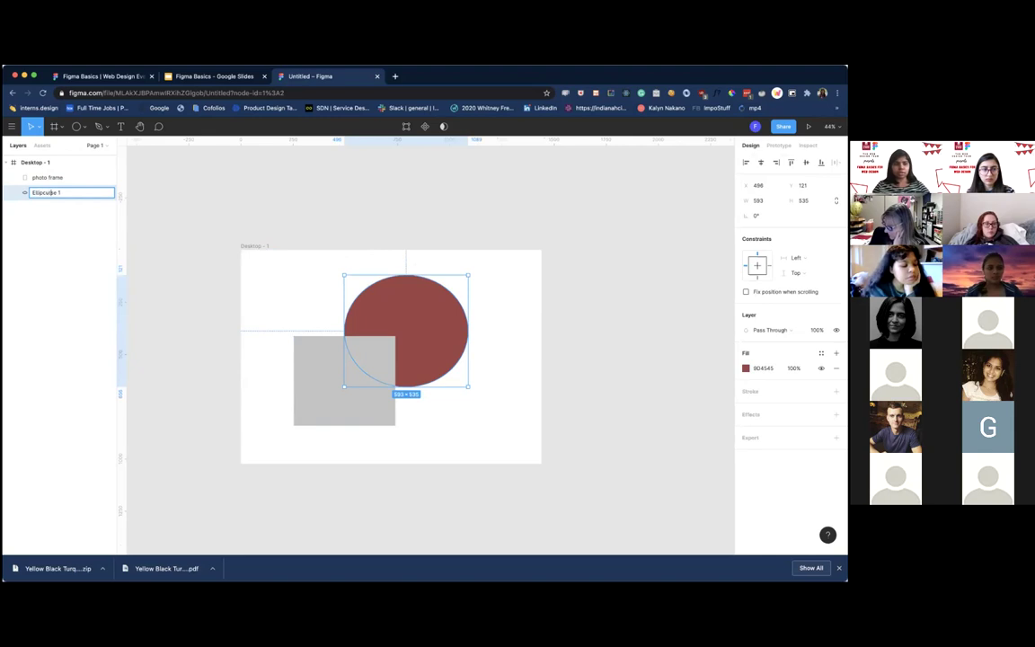
{"action": "left_click", "coordinate": [340, 294]}
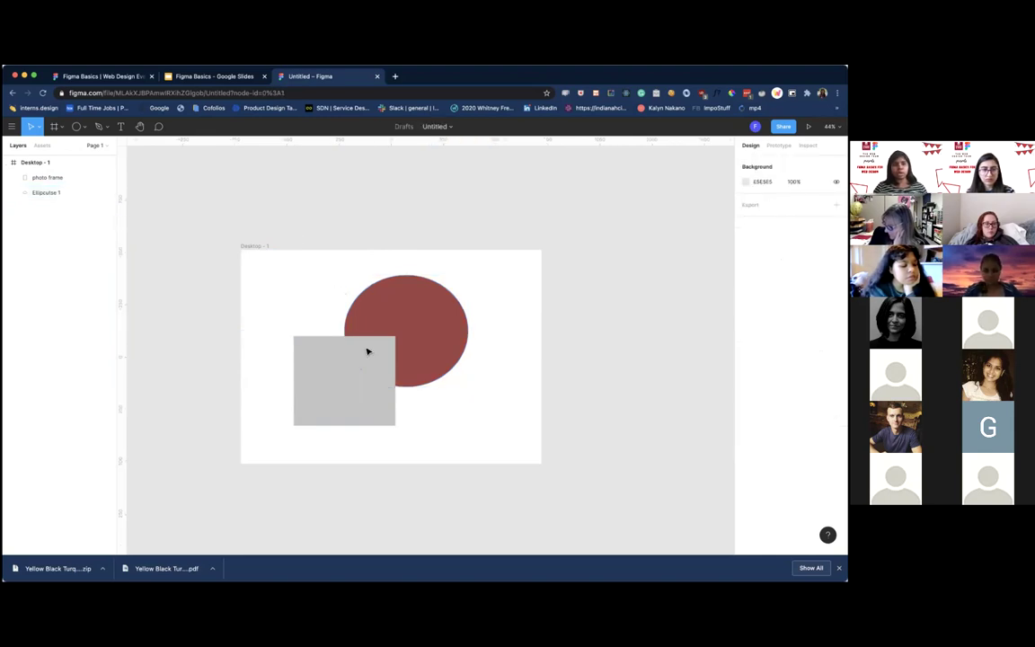
{"action": "left_click", "coordinate": [415, 346]}
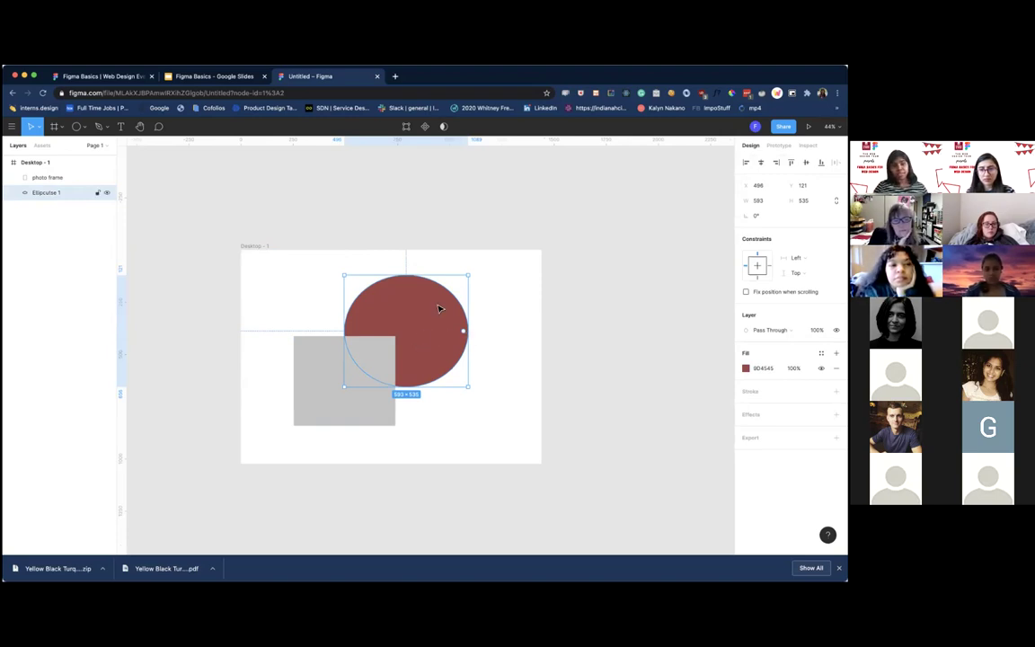
Add a small grey circle to the frame.
{"action": "key", "text": "p"}
{"action": "left_click", "coordinate": [77, 127]}
{"action": "left_click", "coordinate": [481, 310]}
Paste a copy of the grey photo frame and place it level, to the right of the original.
{"action": "left_click", "coordinate": [291, 385]}
{"action": "left_click", "coordinate": [320, 389]}
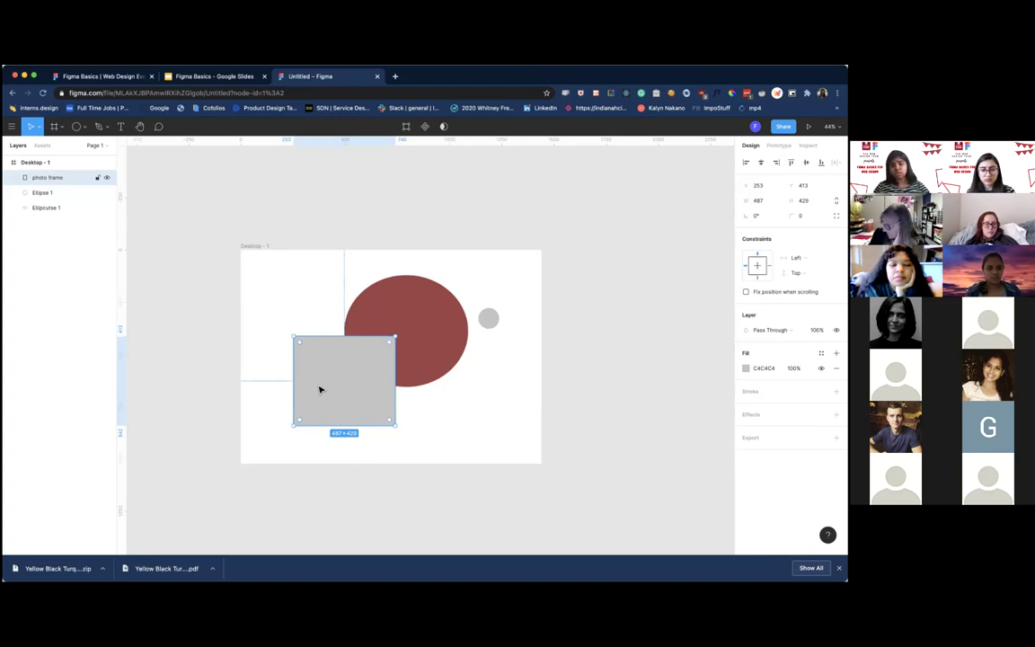
{"action": "key", "text": "super+v"}
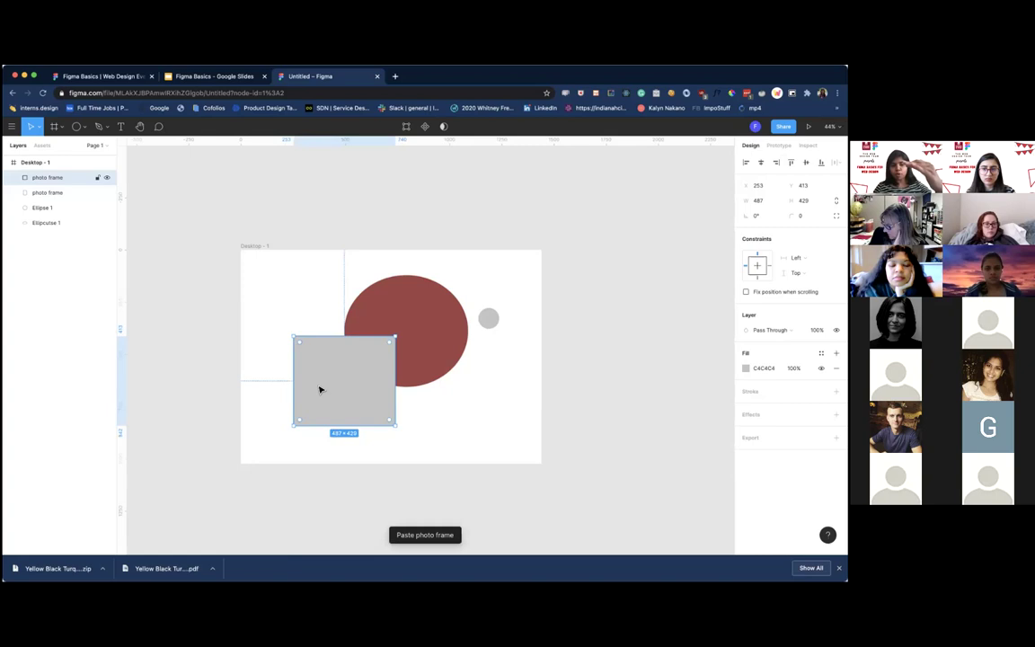
{"action": "left_click_drag", "start_coordinate": [338, 384], "coordinate": [491, 382]}
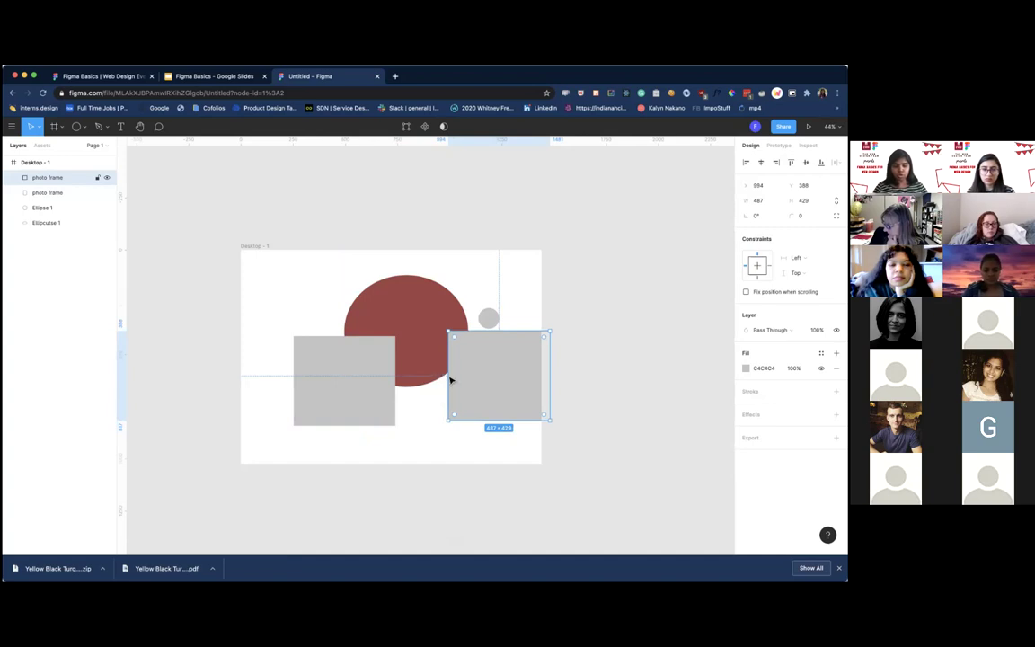
{"action": "left_click_drag", "start_coordinate": [448, 376], "coordinate": [425, 381]}
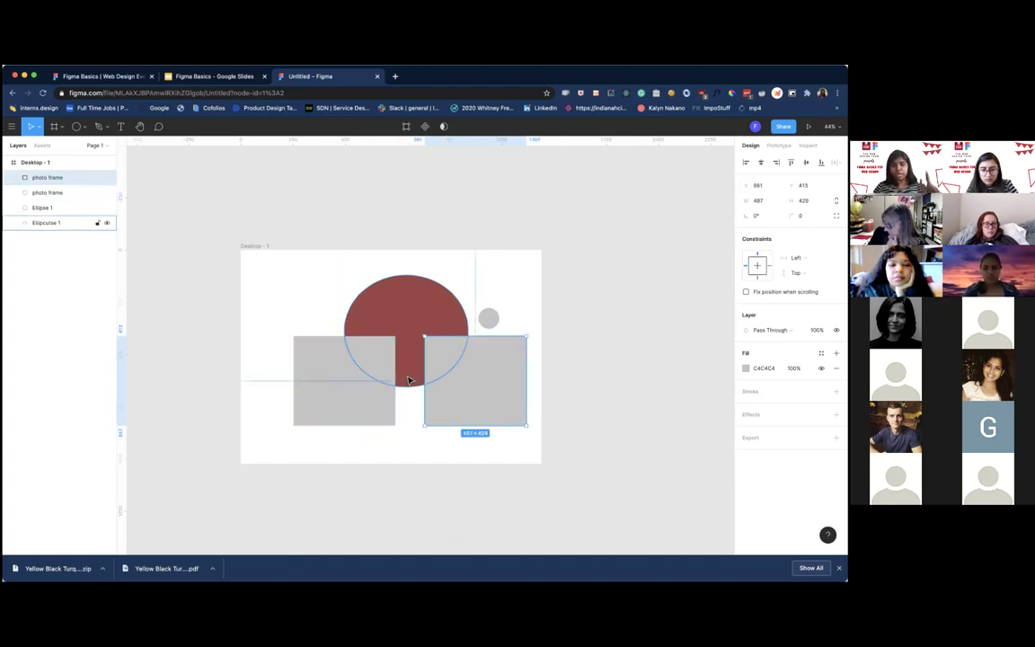
Delete the red ellipse, leaving the two grey rectangles and the small circle.
{"action": "left_click", "coordinate": [386, 370]}
{"action": "left_click", "coordinate": [412, 315]}
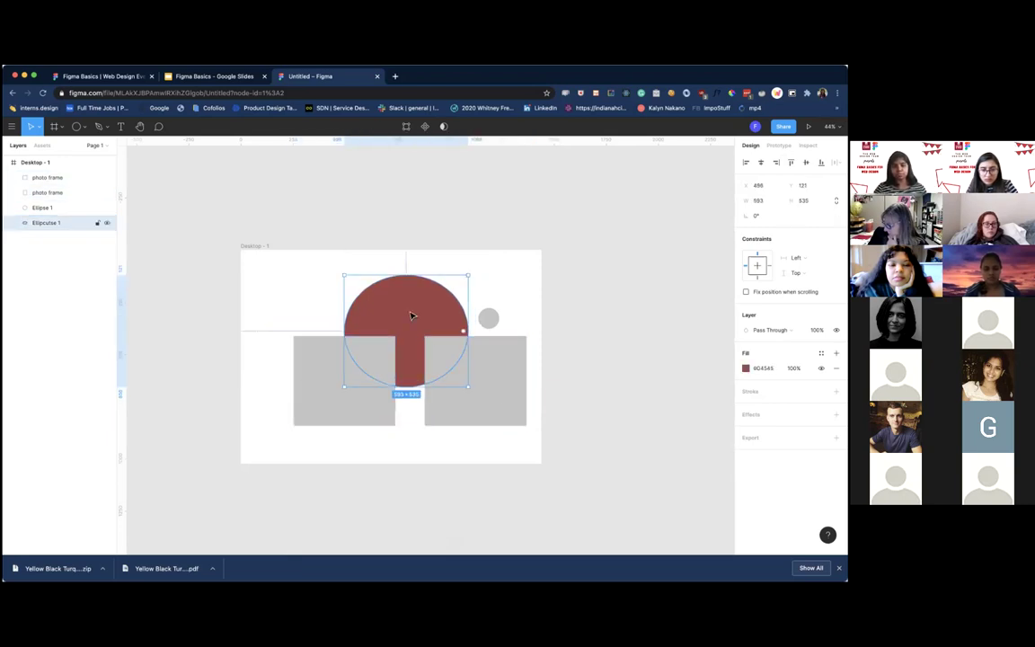
{"action": "key", "text": "Delete"}
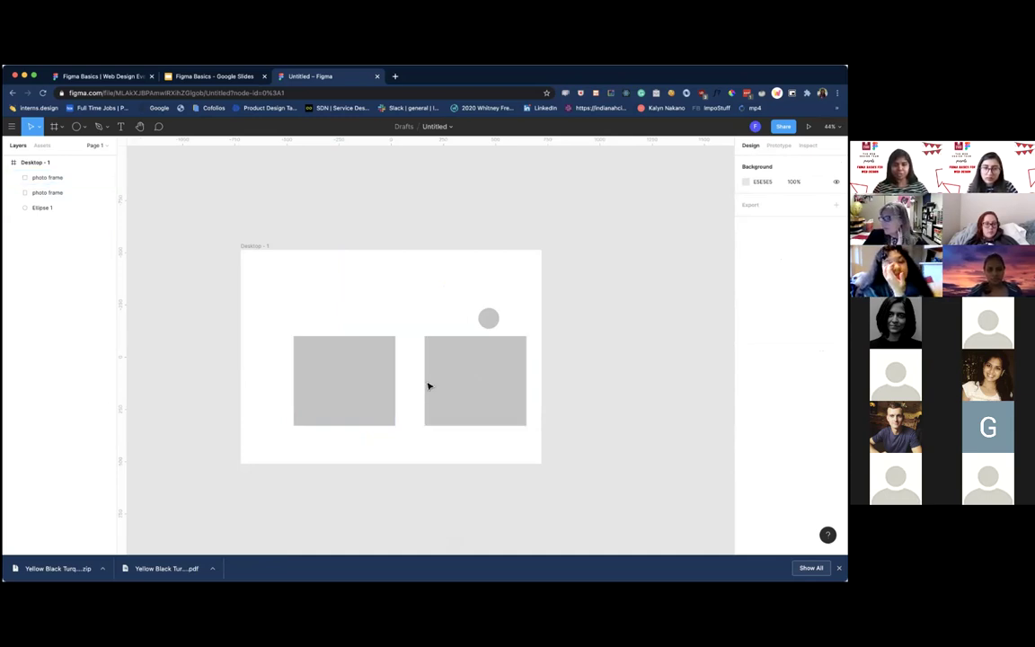
{"action": "left_click", "coordinate": [482, 323]}
{"action": "left_click", "coordinate": [467, 404]}
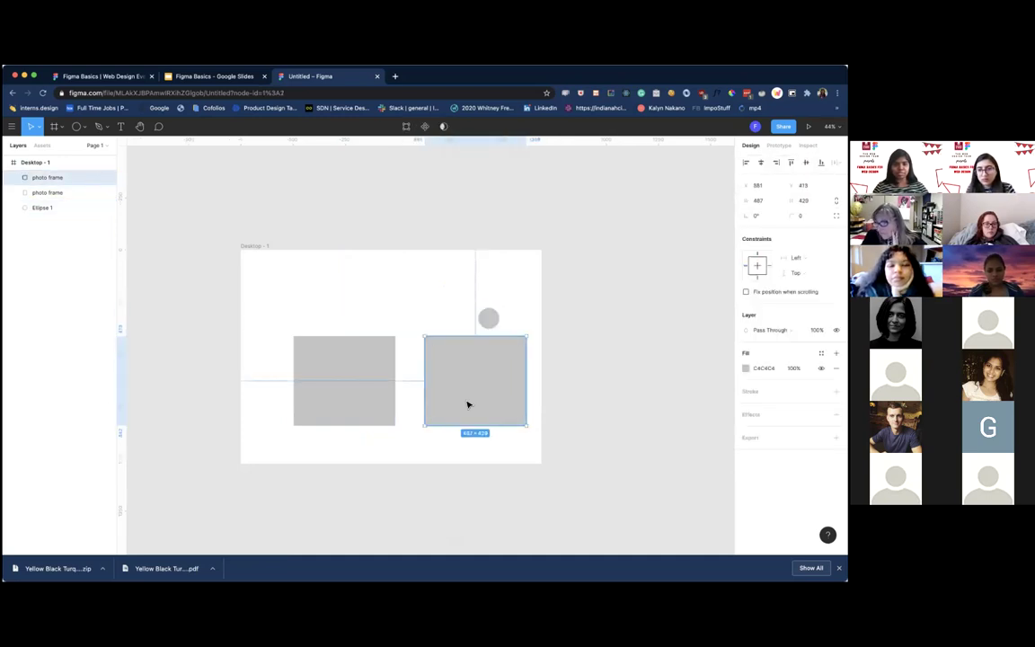
Delete every shape on the frame and add a text box of placeholder letters.
{"action": "key", "text": "super+a"}
{"action": "key", "text": "Delete"}
{"action": "left_click", "coordinate": [136, 142]}
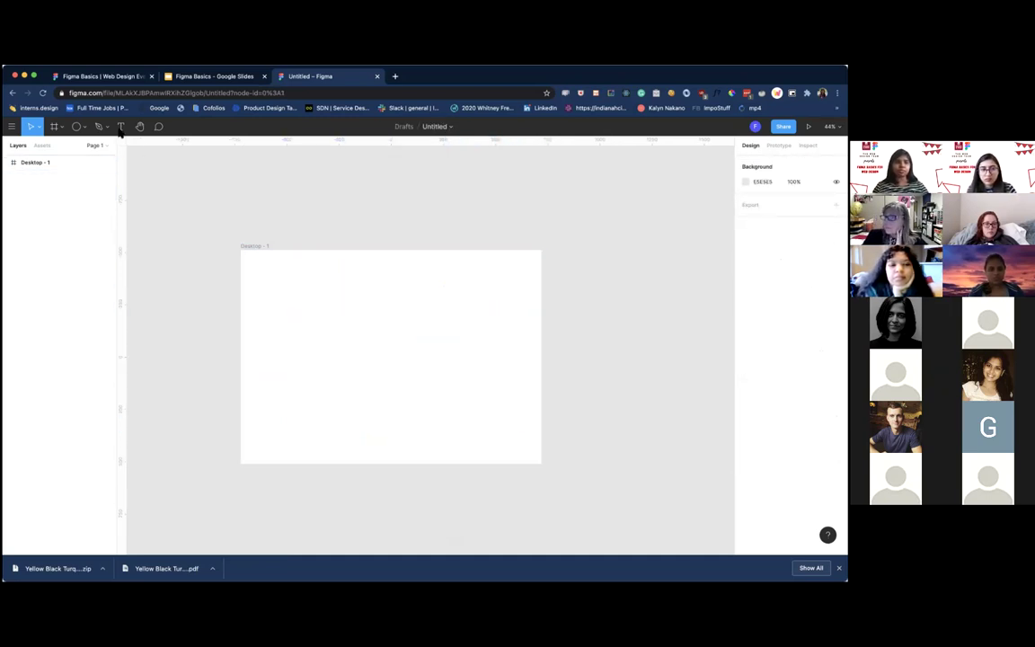
{"action": "left_click", "coordinate": [120, 126]}
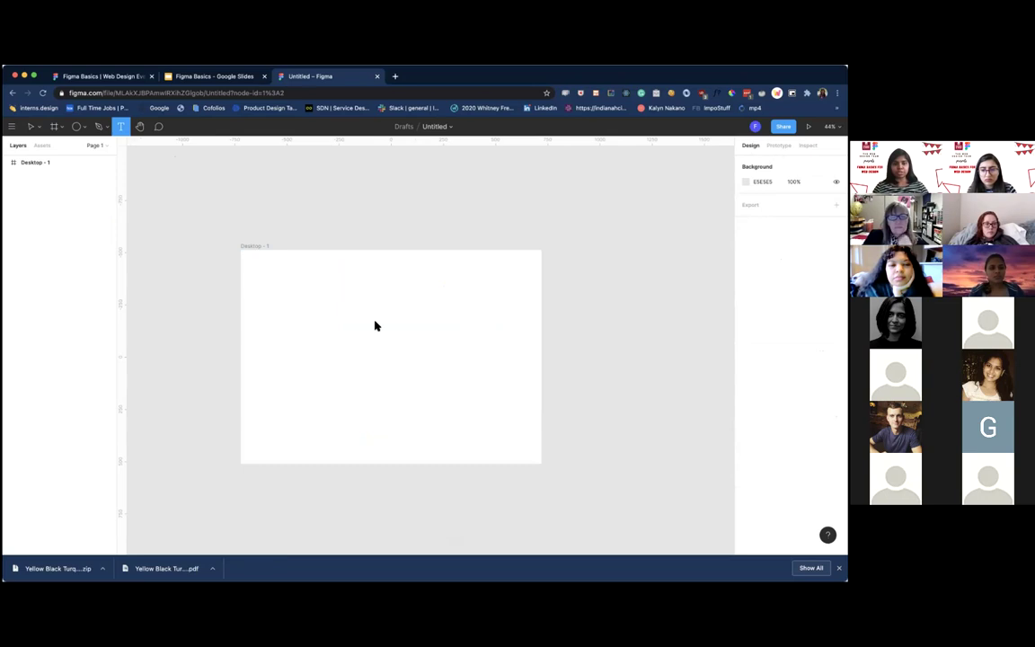
{"action": "left_click_drag", "start_coordinate": [295, 293], "coordinate": [433, 333]}
{"action": "type", "text": "fkjhkhshsfkjhsdkh"}
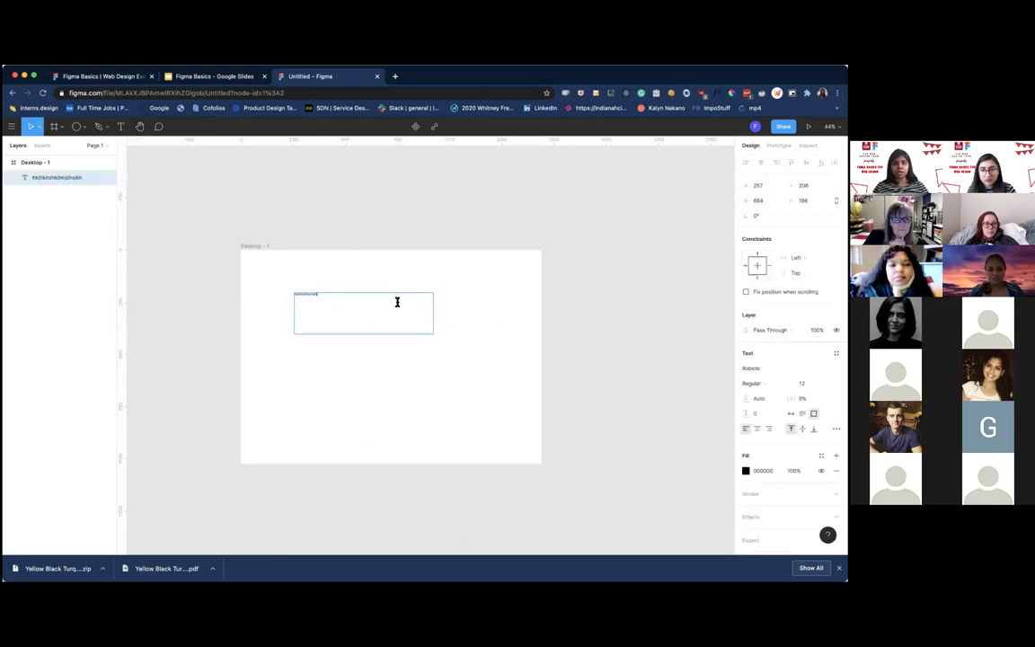
{"action": "scroll", "coordinate": [398, 302], "scroll_direction": "up", "scroll_amount": 10}
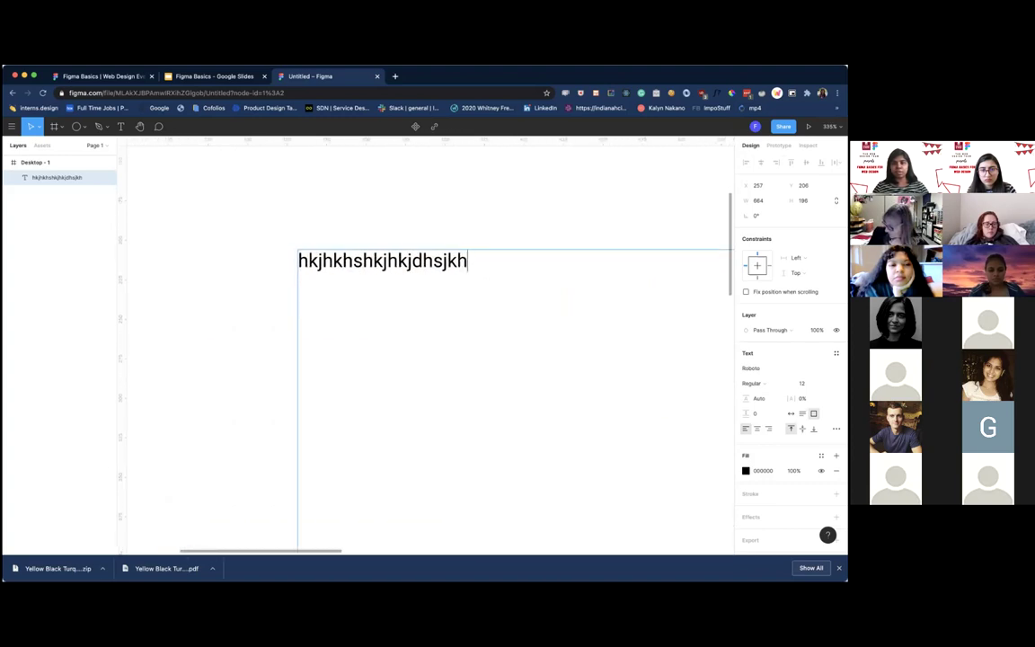
{"action": "scroll", "coordinate": [390, 303], "scroll_direction": "down", "scroll_amount": 3}
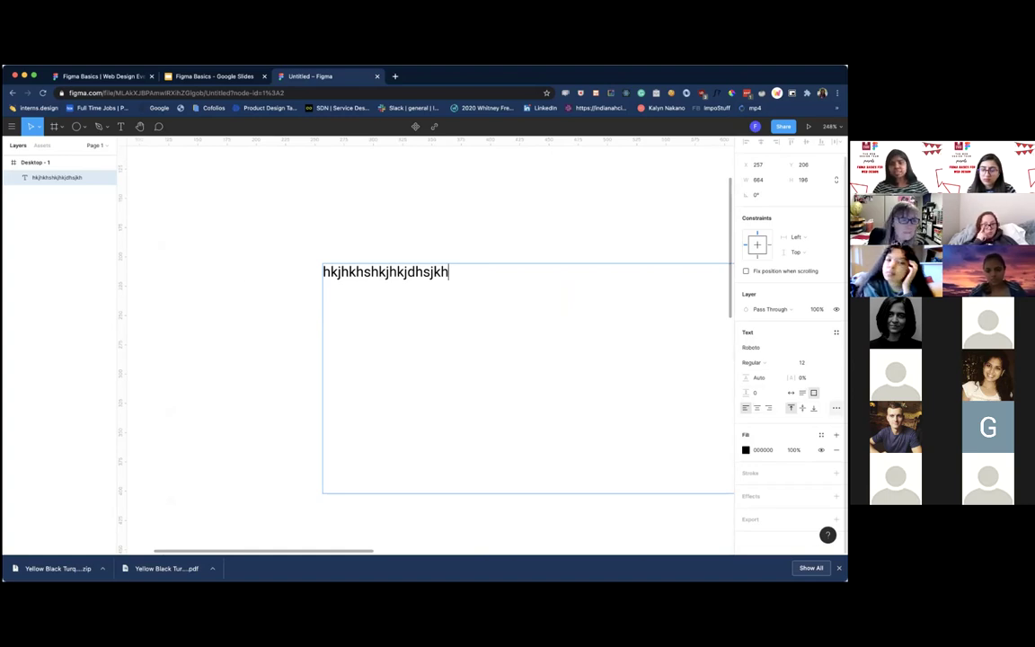
Set the text to font size 40 in Product Sans.
{"action": "left_click", "coordinate": [805, 362]}
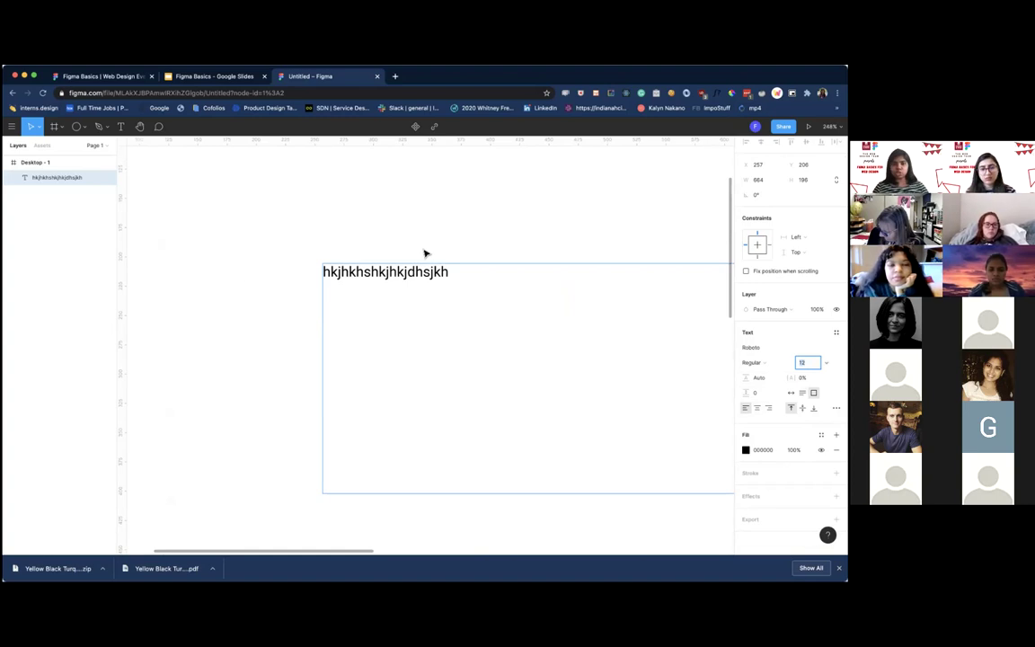
{"action": "scroll", "coordinate": [431, 261], "scroll_direction": "down", "scroll_amount": 3}
{"action": "scroll", "coordinate": [434, 263], "scroll_direction": "up", "scroll_amount": 4}
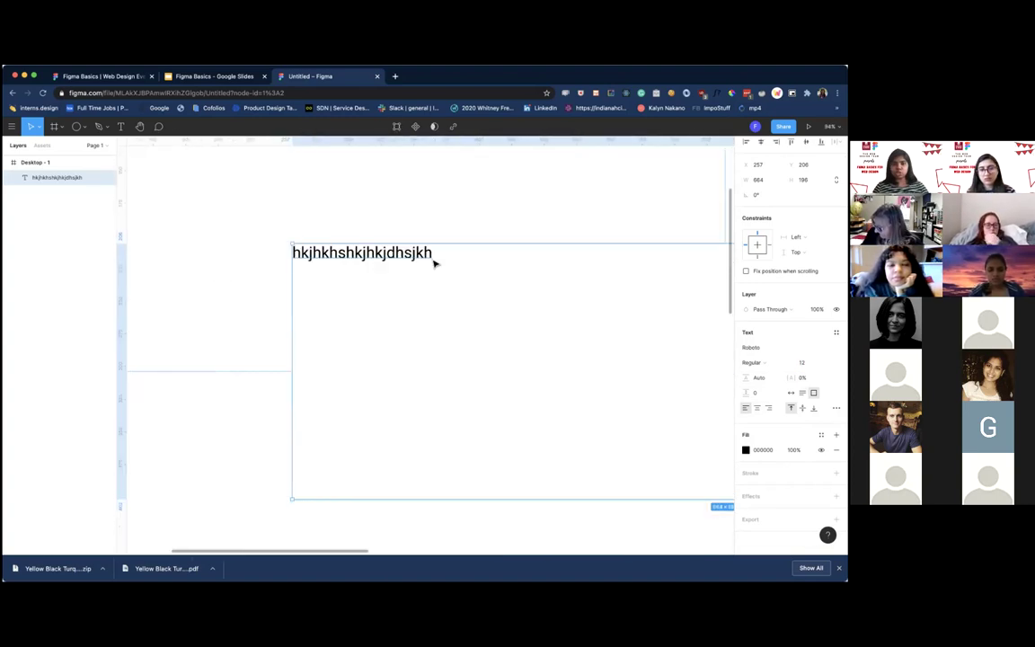
{"action": "left_click", "coordinate": [806, 362]}
{"action": "type", "text": "4"}
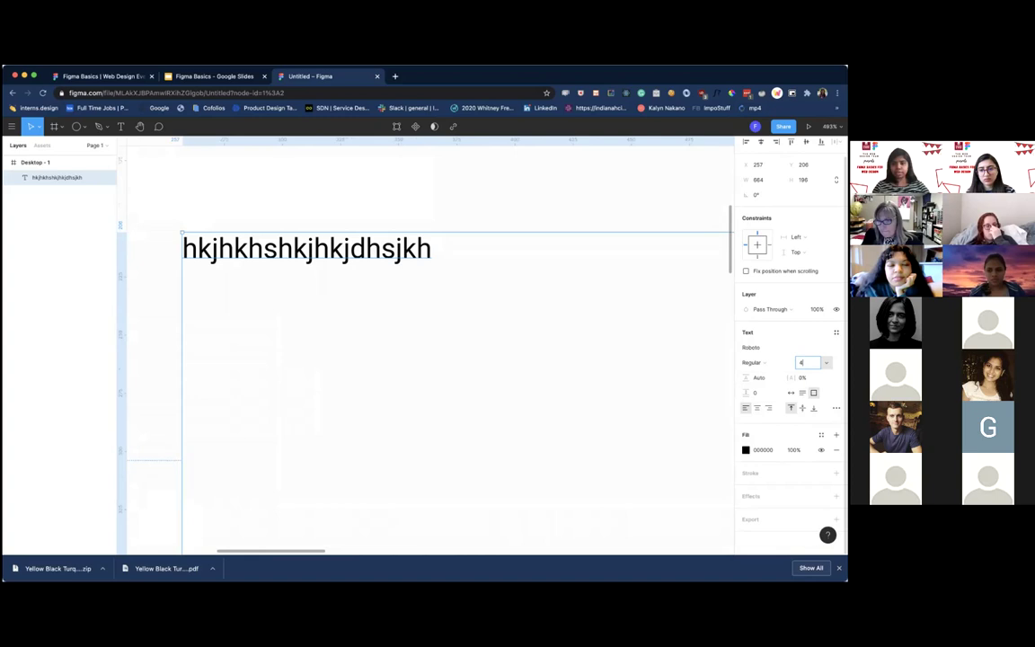
{"action": "type", "text": "0"}
{"action": "key", "text": "Return"}
{"action": "left_click", "coordinate": [759, 347]}
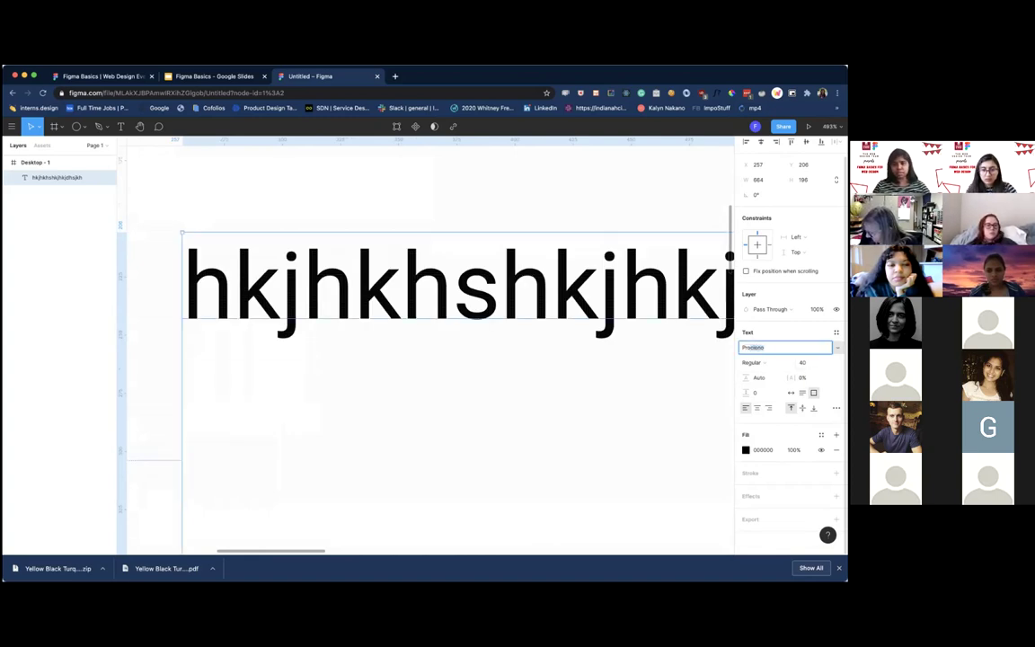
{"action": "key", "text": "Return"}
{"action": "scroll", "coordinate": [592, 373], "scroll_direction": "down", "scroll_amount": 5}
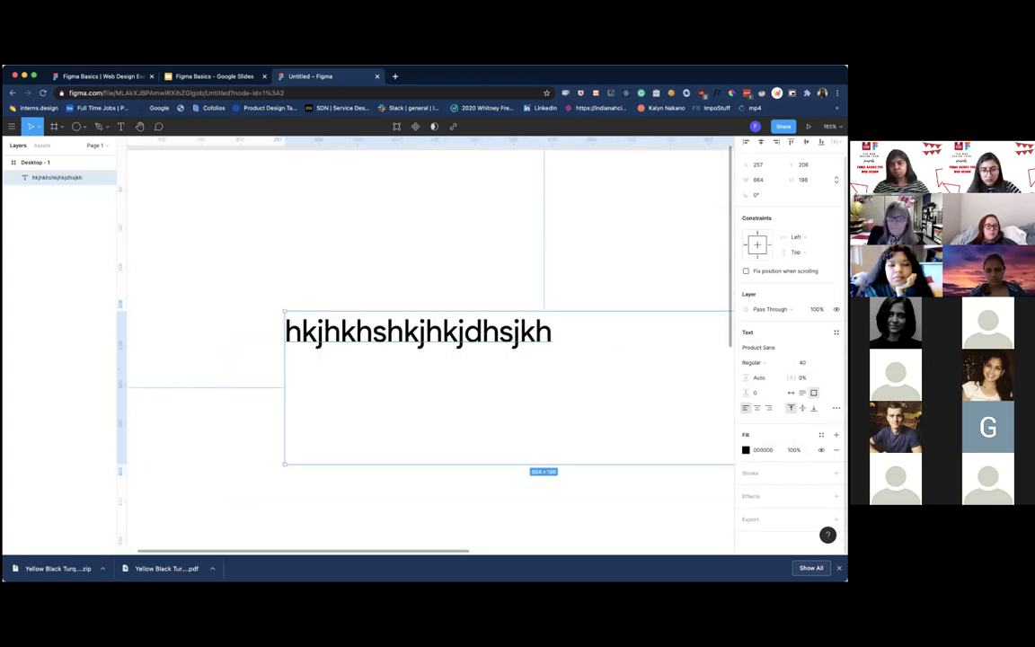
{"action": "left_click", "coordinate": [745, 450]}
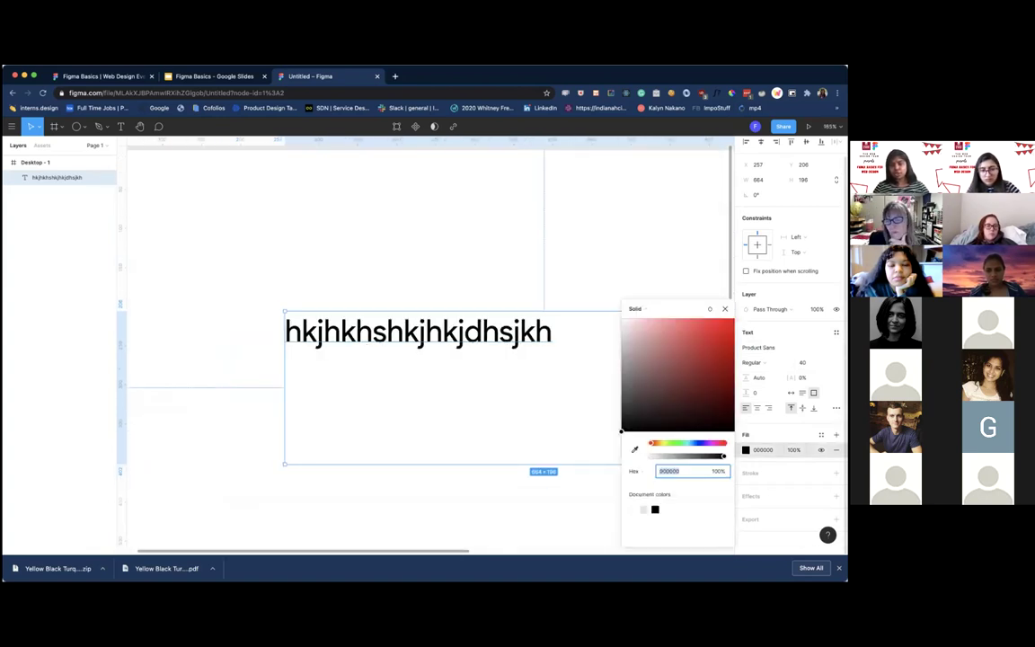
Try out a dark reddish and then a dark blue fill colour for the text.
{"action": "key", "text": "Escape"}
{"action": "left_click", "coordinate": [745, 449]}
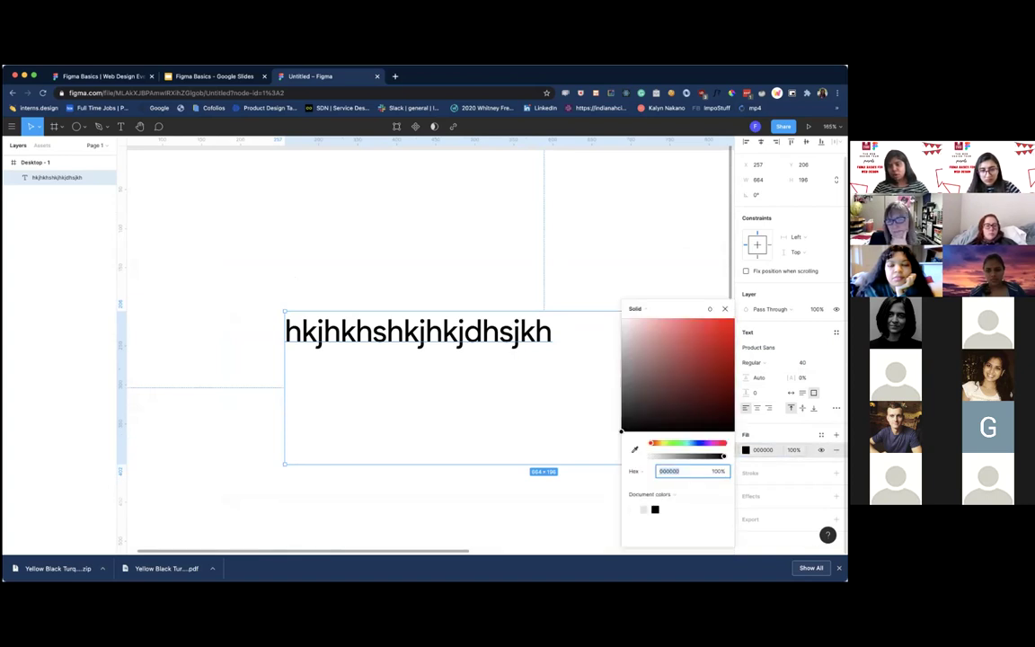
{"action": "left_click", "coordinate": [694, 343]}
{"action": "left_click_drag", "start_coordinate": [695, 342], "coordinate": [707, 364]}
{"action": "left_click", "coordinate": [700, 443]}
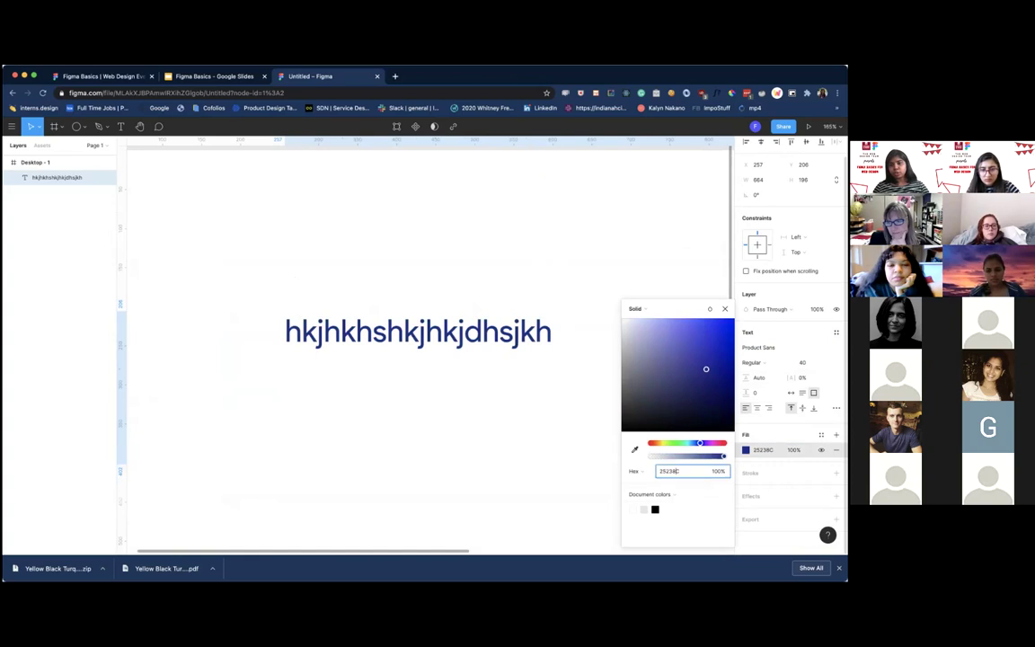
{"action": "left_click", "coordinate": [663, 471]}
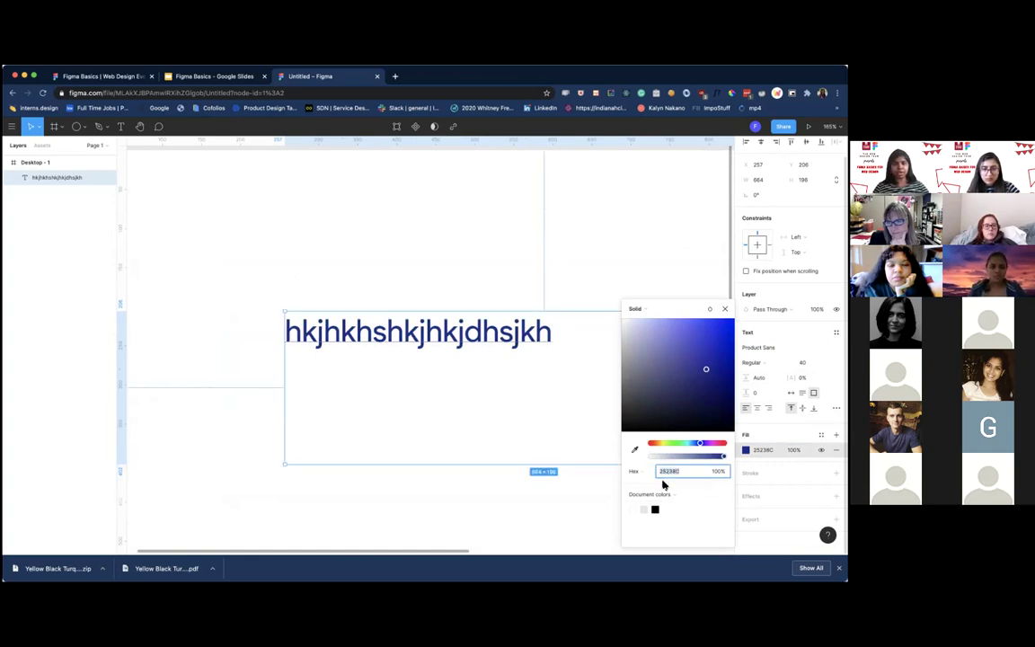
{"action": "left_click", "coordinate": [555, 487]}
{"action": "scroll", "coordinate": [554, 488], "scroll_direction": "down", "scroll_amount": 5}
Fill the text light grey E5E5E5 by sampling the canvas with the eyedropper, then deselect.
{"action": "left_click", "coordinate": [512, 404]}
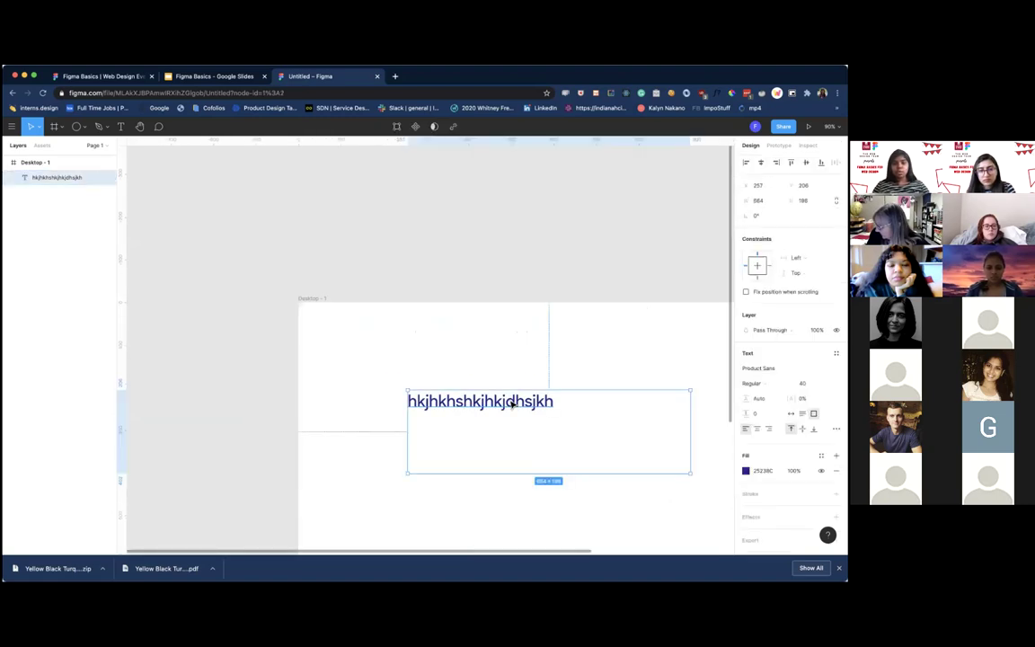
{"action": "scroll", "coordinate": [512, 403], "scroll_direction": "down", "scroll_amount": 5}
{"action": "left_click", "coordinate": [745, 470]}
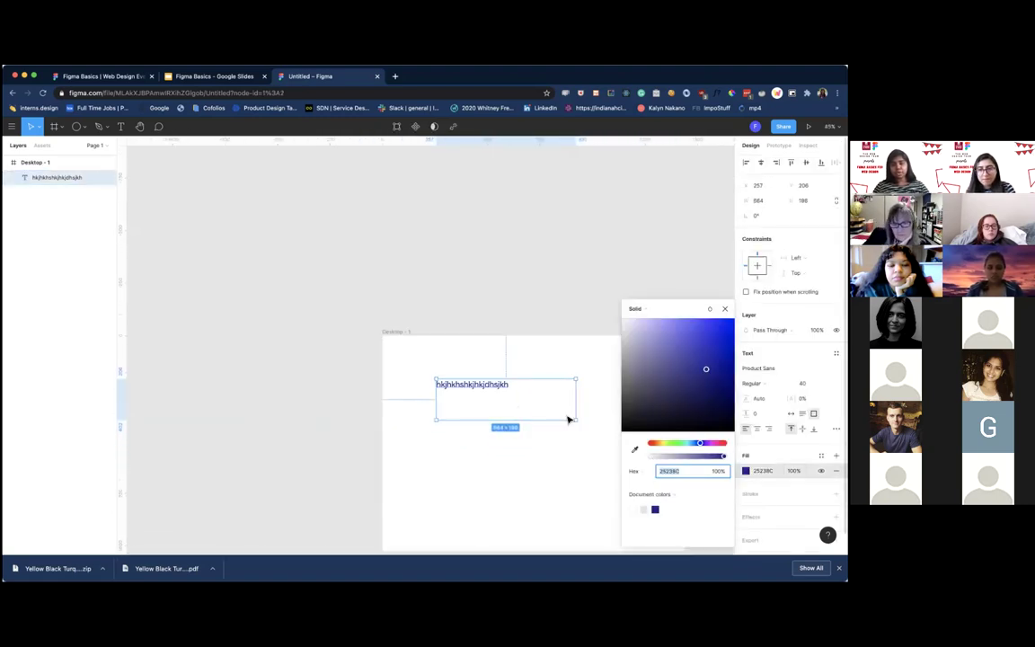
{"action": "scroll", "coordinate": [640, 400], "scroll_direction": "down", "scroll_amount": 1}
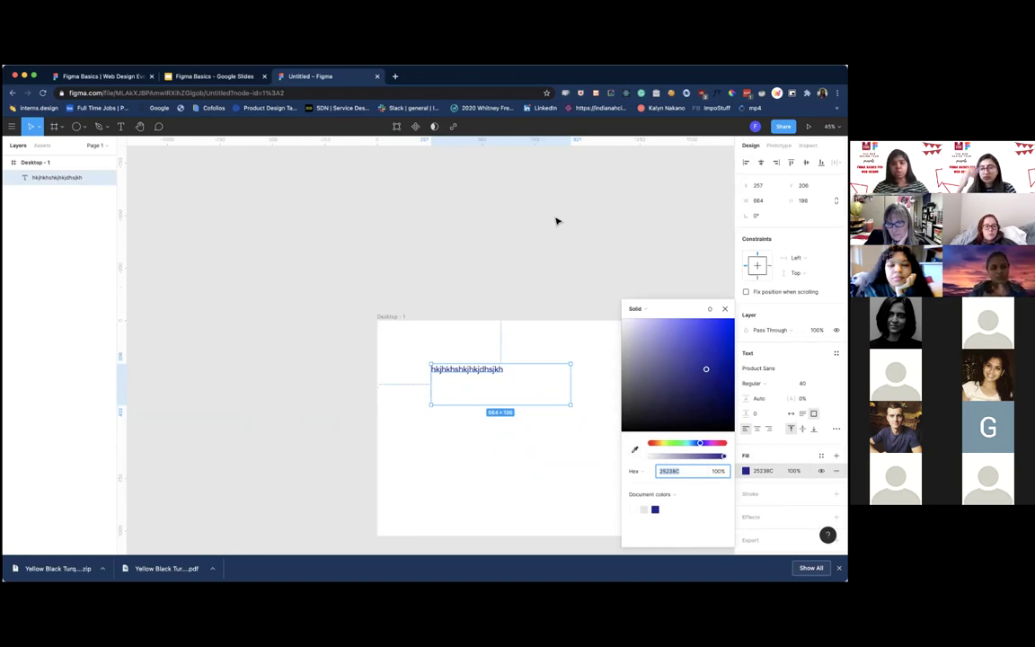
{"action": "left_click", "coordinate": [635, 450]}
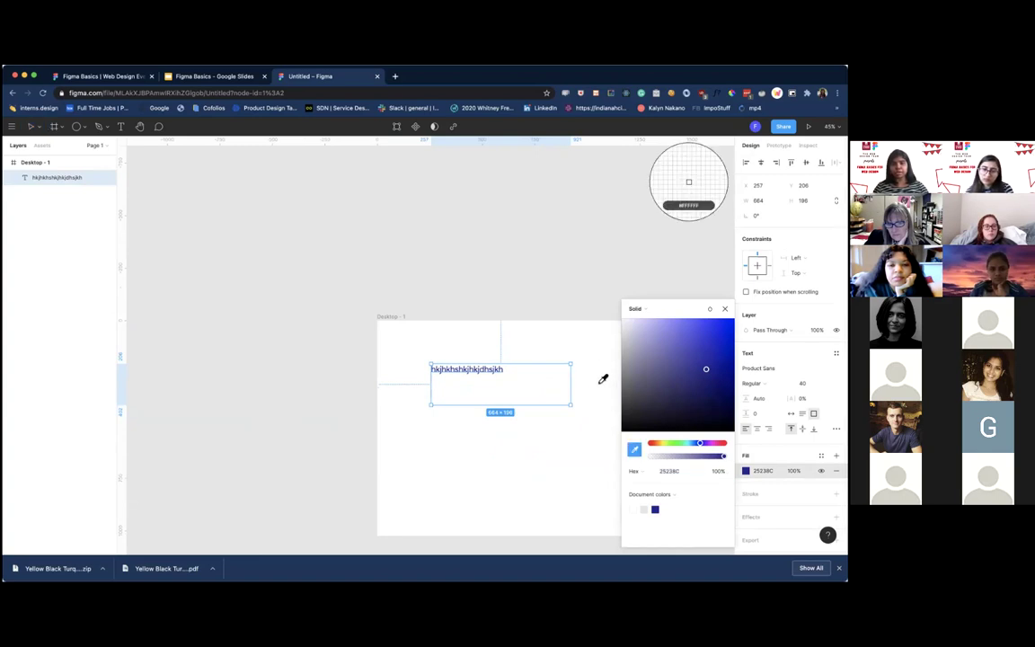
{"action": "left_click", "coordinate": [549, 249]}
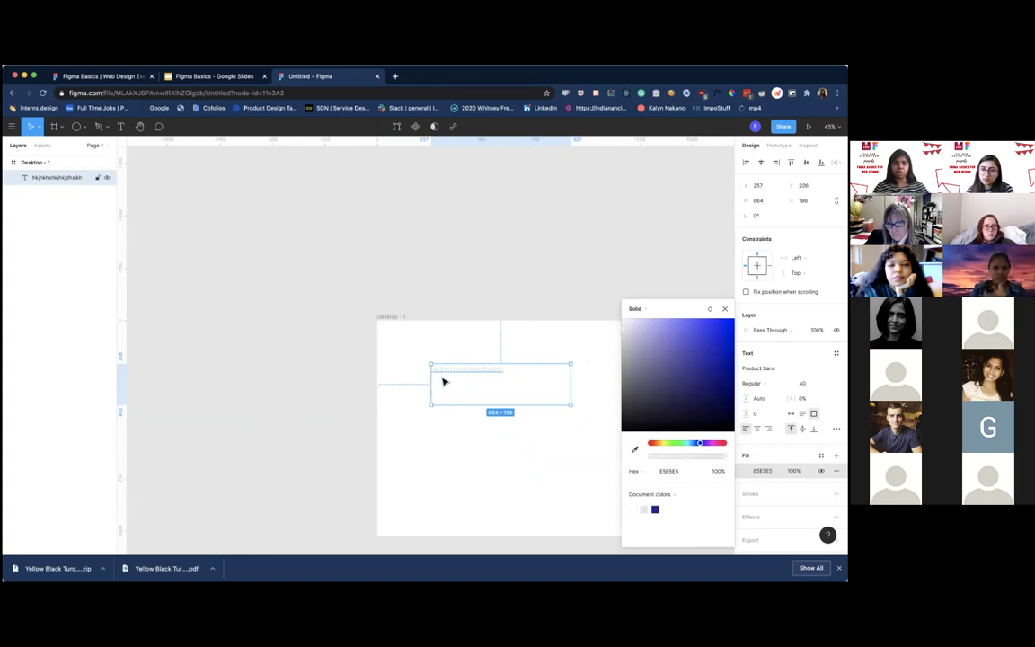
{"action": "scroll", "coordinate": [443, 382], "scroll_direction": "up", "scroll_amount": 5}
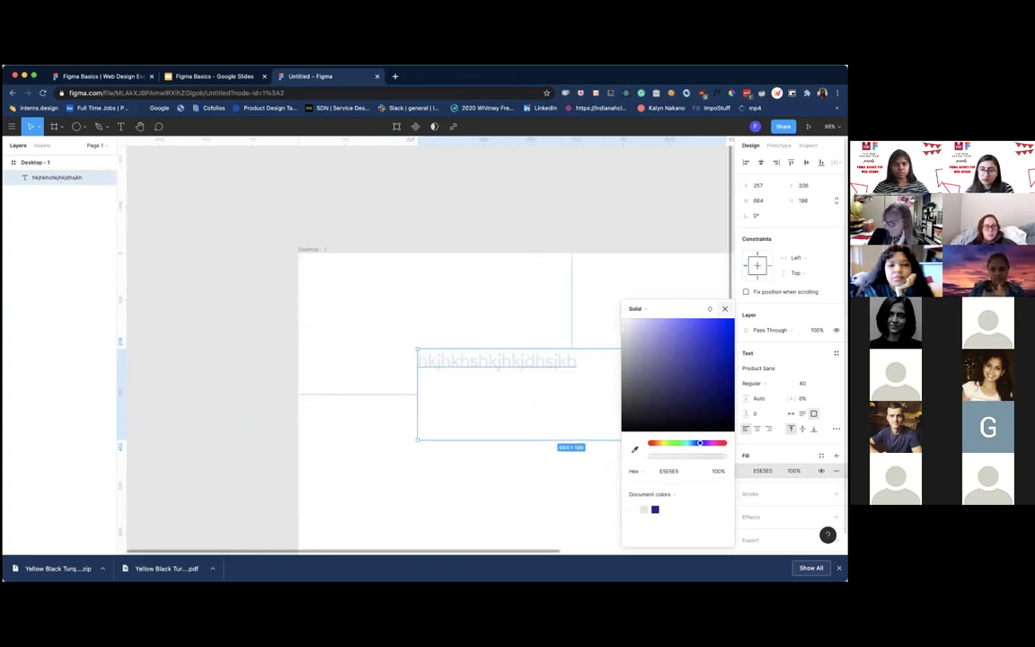
{"action": "key", "text": "Escape"}
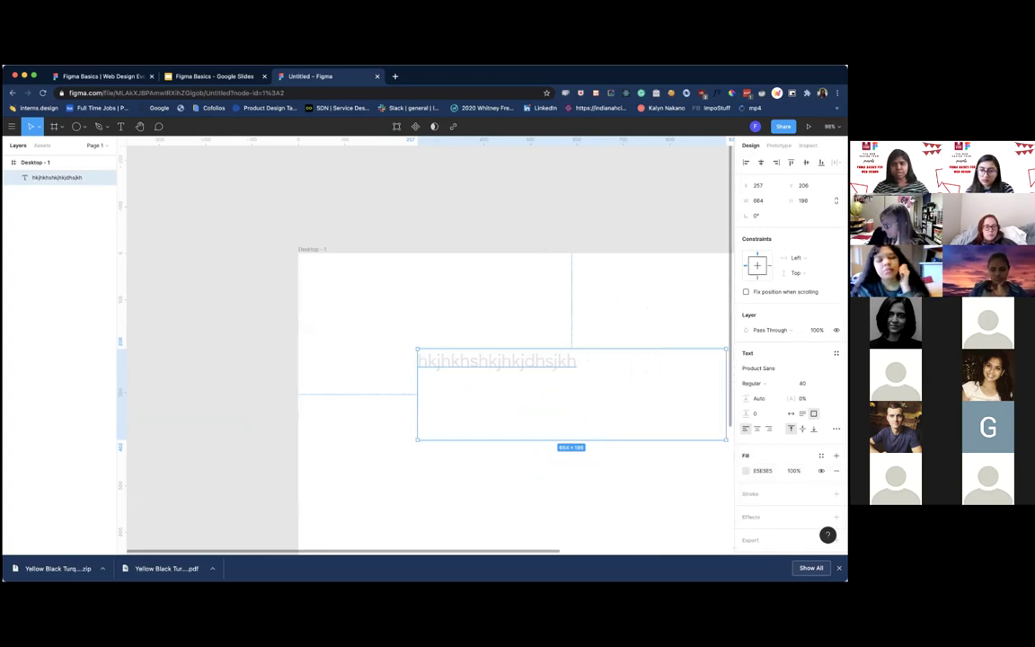
{"action": "left_click", "coordinate": [745, 471]}
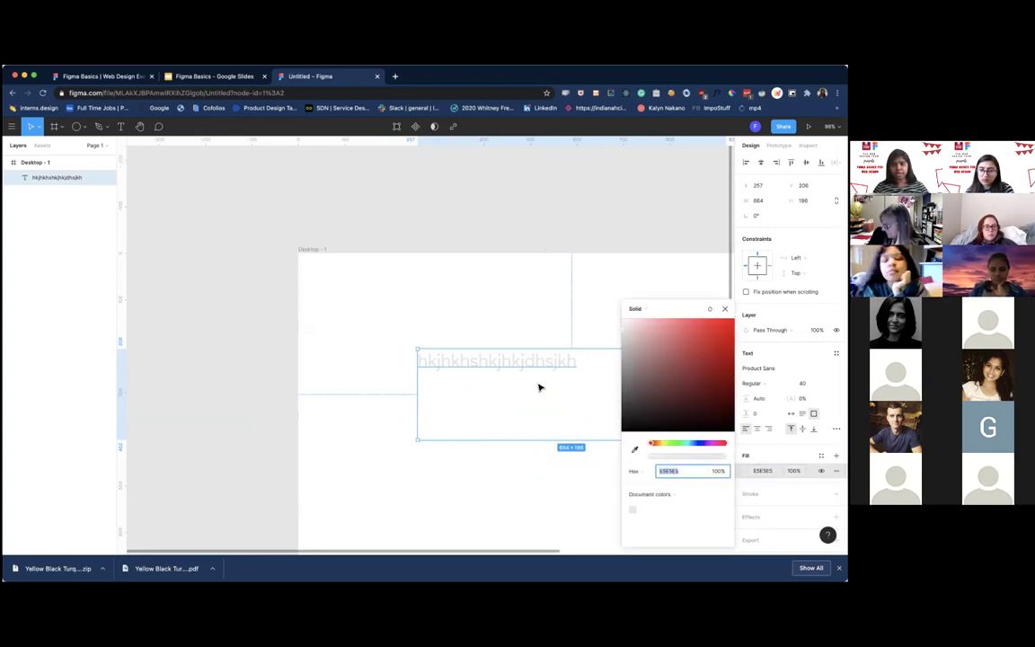
{"action": "left_click", "coordinate": [545, 261]}
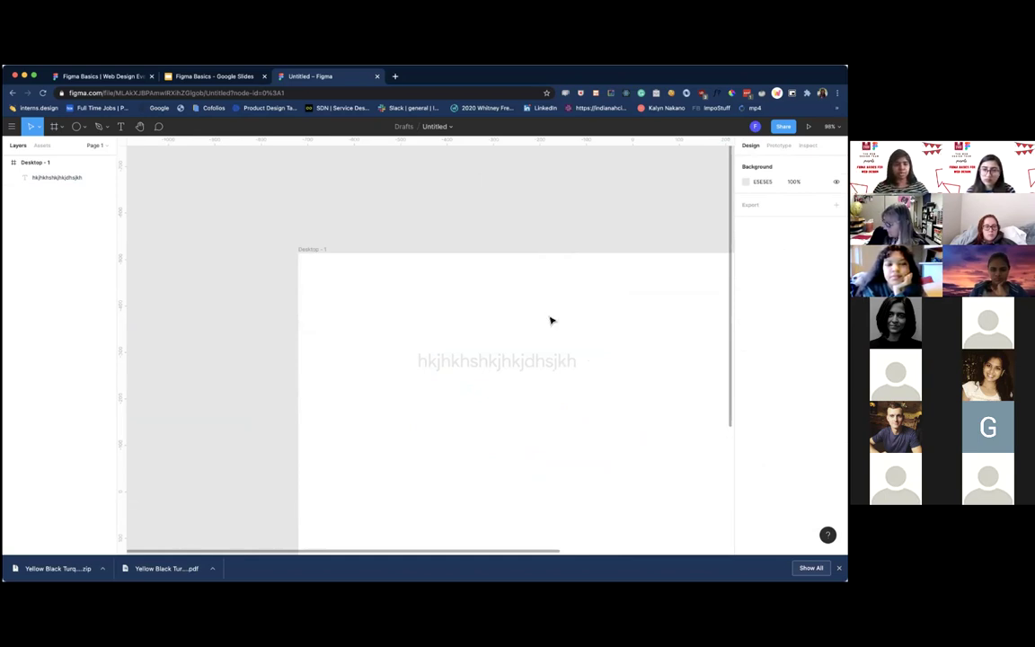
{"action": "left_click", "coordinate": [520, 357]}
{"action": "left_click", "coordinate": [568, 342]}
{"action": "scroll", "coordinate": [569, 346], "scroll_direction": "down", "scroll_amount": 3}
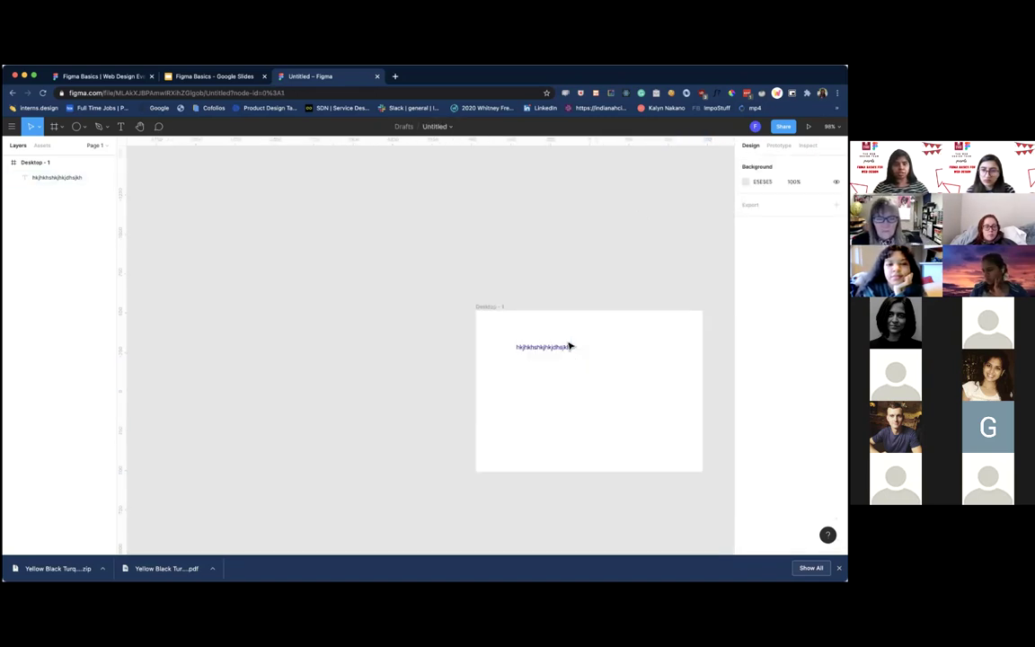
{"action": "scroll", "coordinate": [582, 330], "scroll_direction": "right", "scroll_amount": 5}
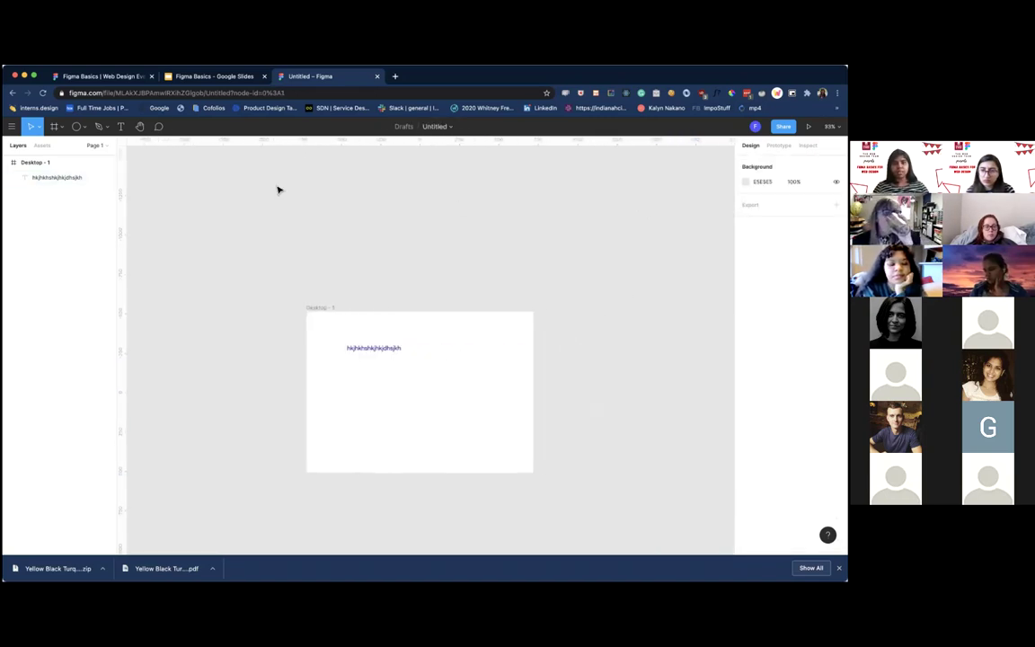
{"action": "left_click", "coordinate": [12, 126]}
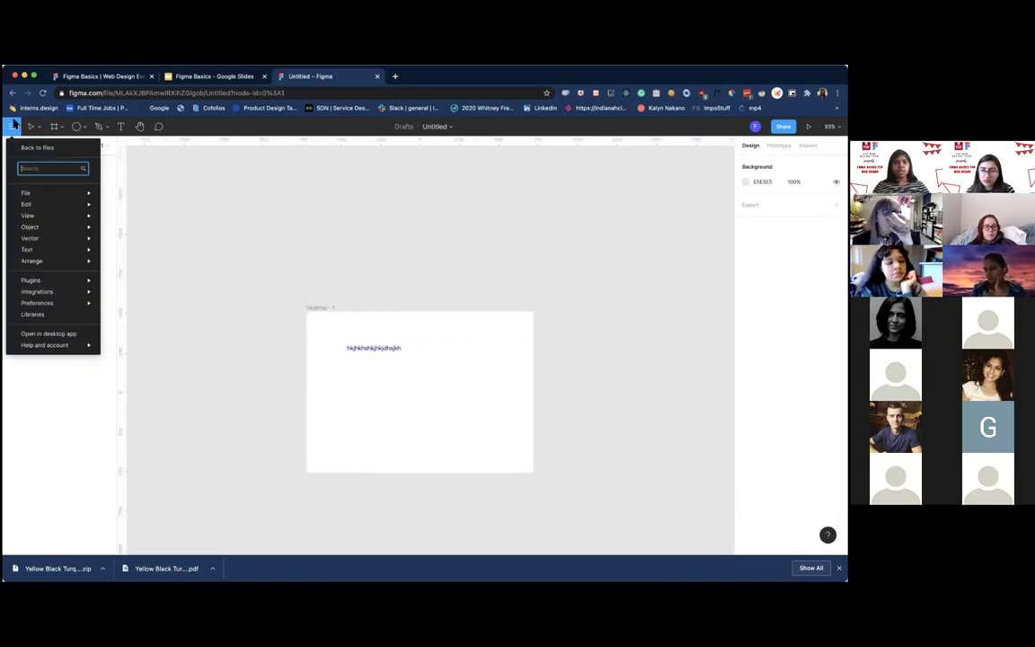
{"action": "left_click", "coordinate": [264, 198]}
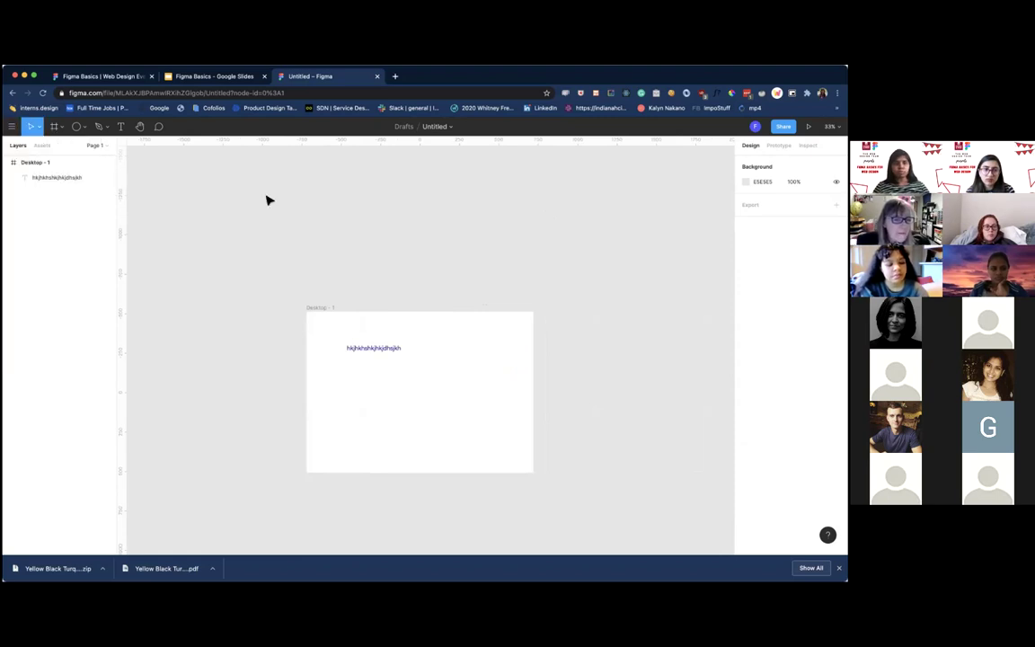
{"action": "left_click", "coordinate": [13, 128]}
{"action": "mouse_move", "coordinate": [33, 192]}
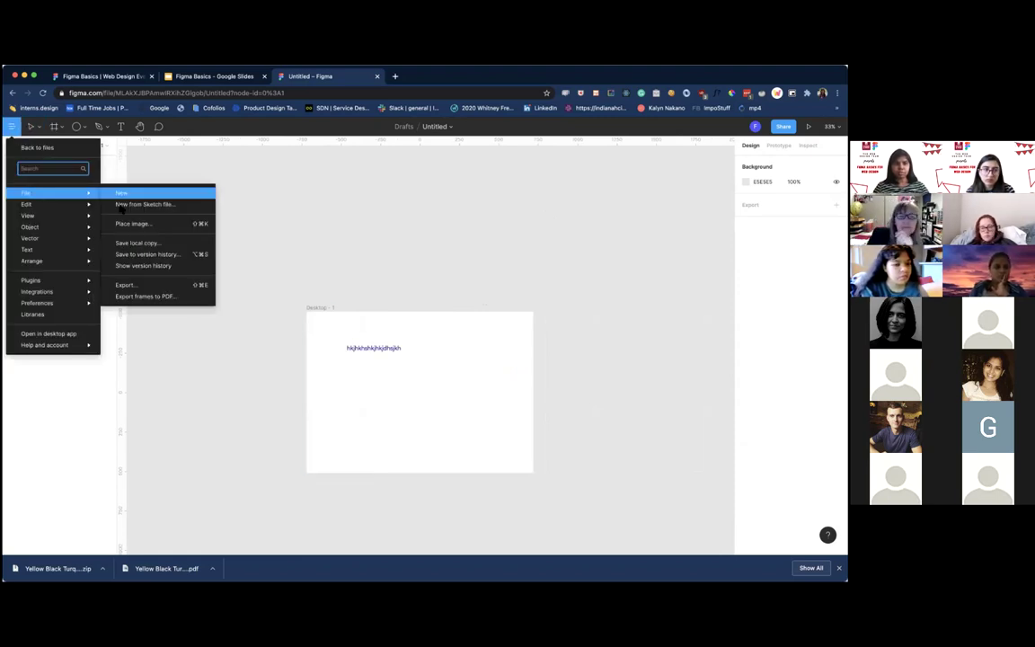
{"action": "left_click", "coordinate": [132, 209]}
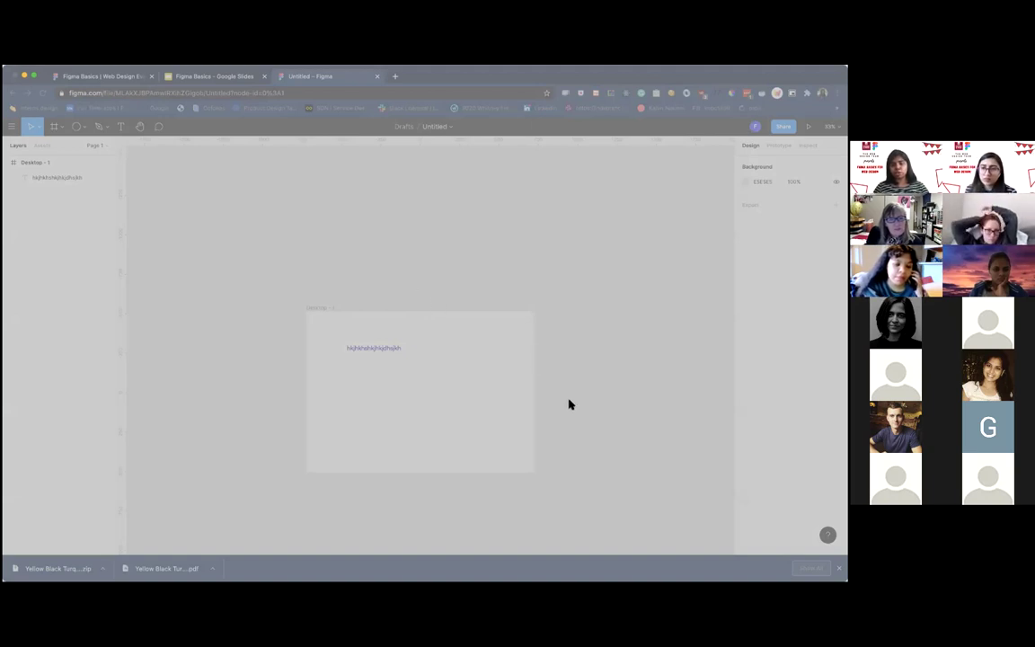
{"action": "key", "text": "Return"}
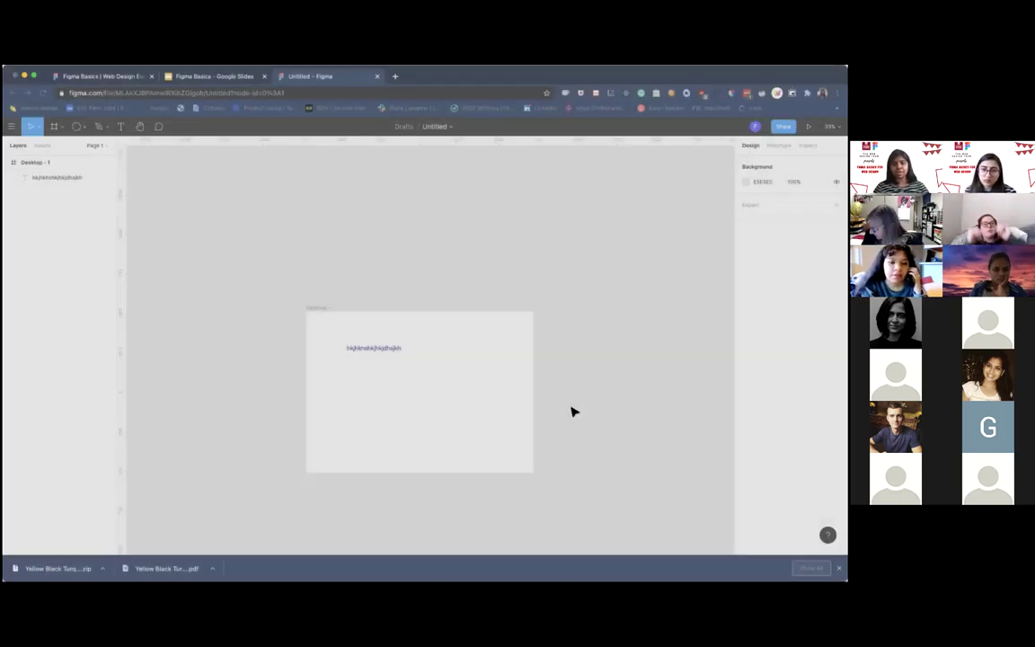
{"action": "scroll", "coordinate": [521, 342], "scroll_direction": "up", "scroll_amount": 5}
{"action": "left_click", "coordinate": [443, 254]}
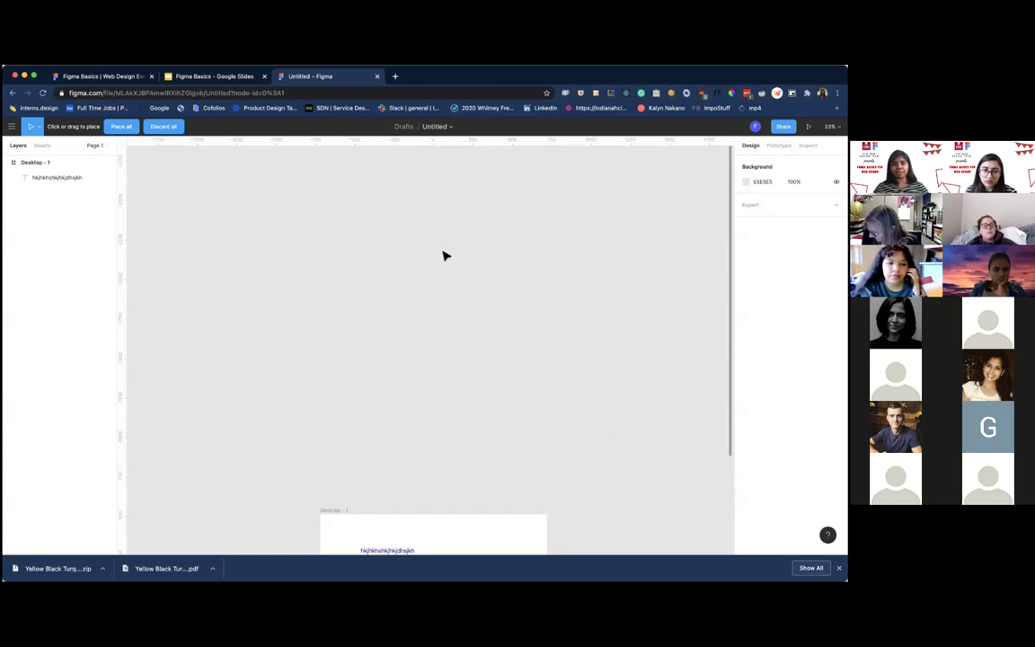
{"action": "scroll", "coordinate": [445, 256], "scroll_direction": "down", "scroll_amount": 3}
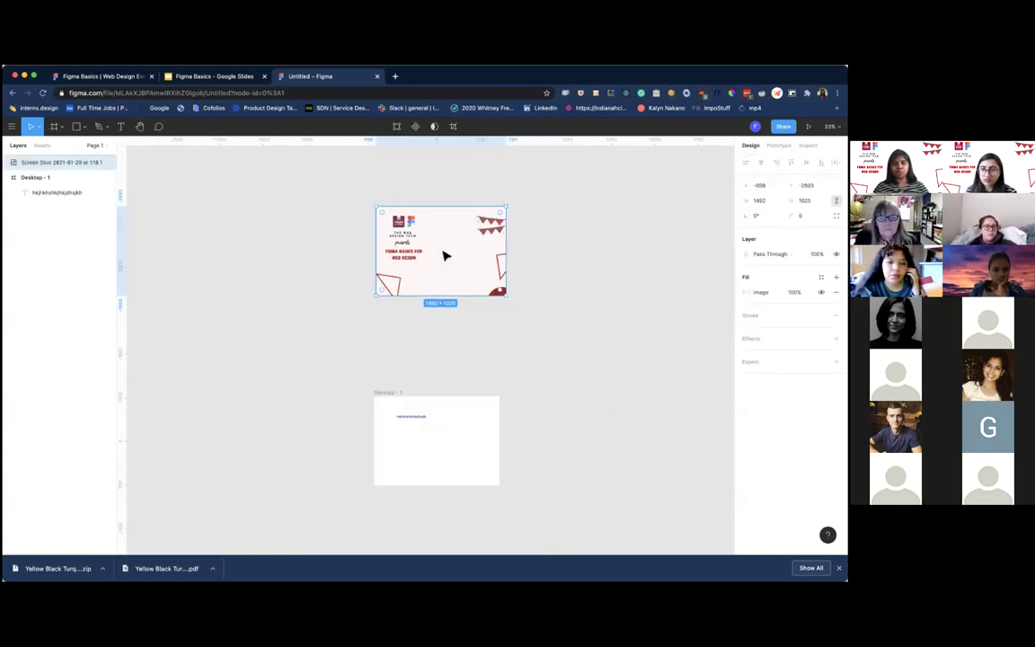
{"action": "left_click_drag", "start_coordinate": [445, 254], "coordinate": [481, 242]}
{"action": "key", "text": "Delete"}
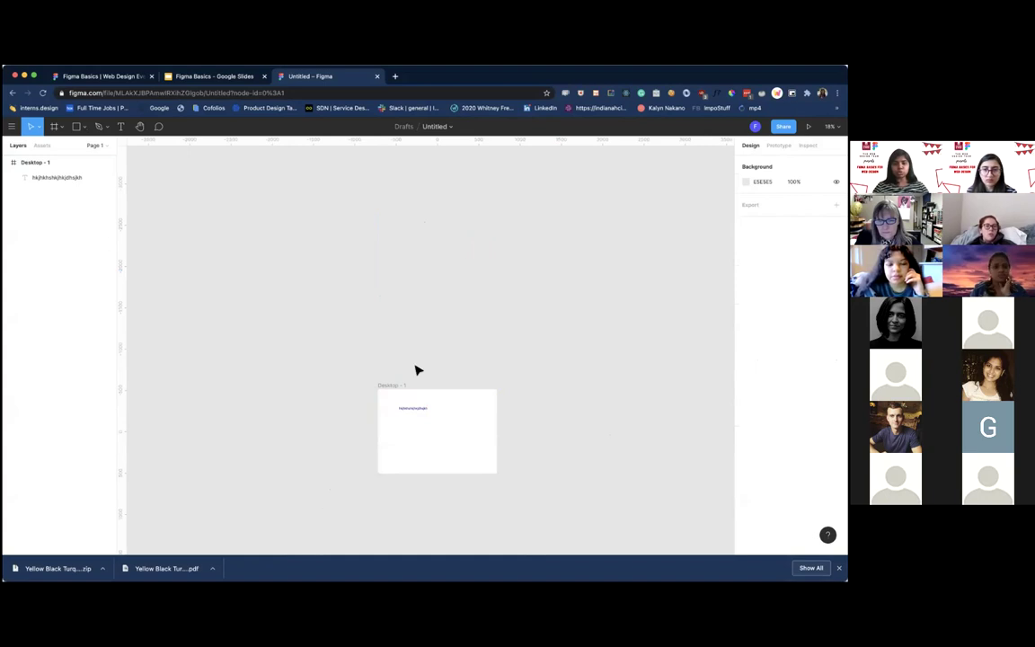
Place a screenshot image into Desktop - 1, then undo the placement.
{"action": "left_click", "coordinate": [395, 391]}
{"action": "left_click", "coordinate": [11, 126]}
{"action": "mouse_move", "coordinate": [27, 204]}
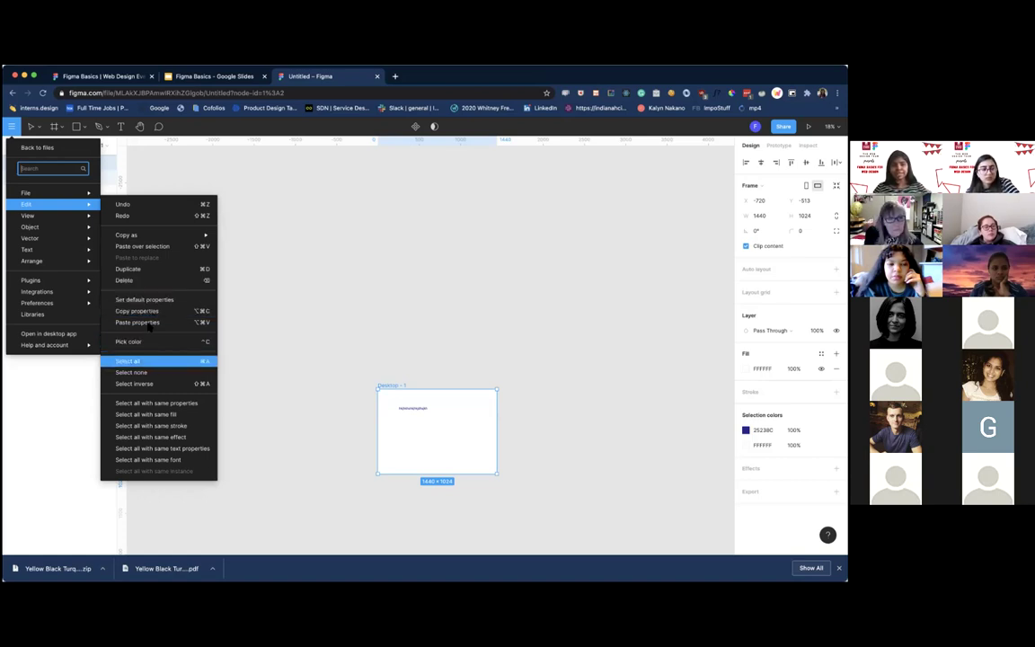
{"action": "key", "text": "Return"}
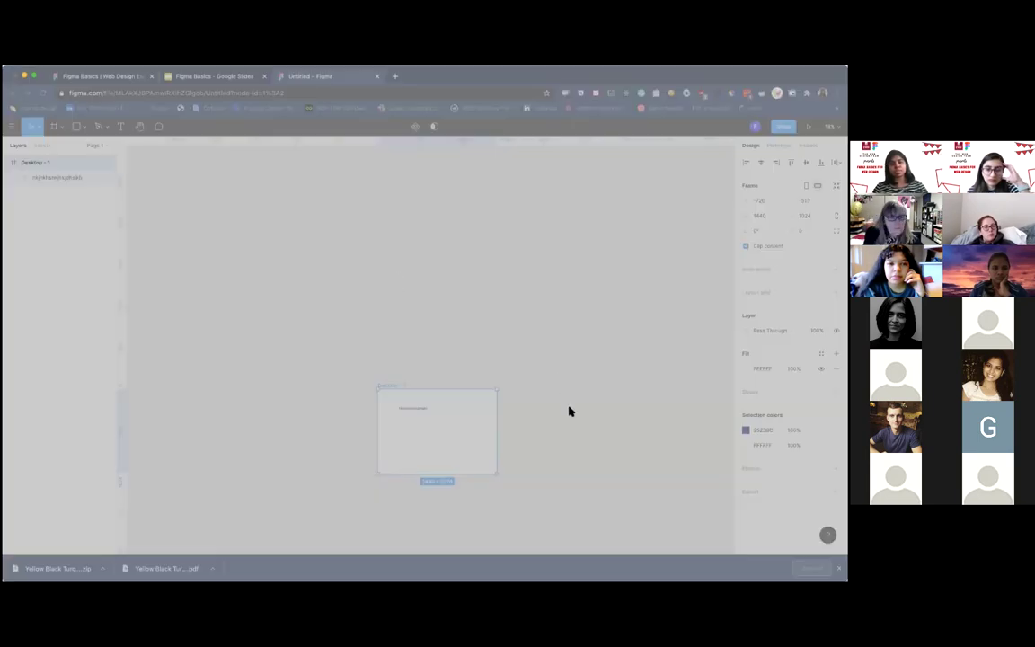
{"action": "key", "text": "Return"}
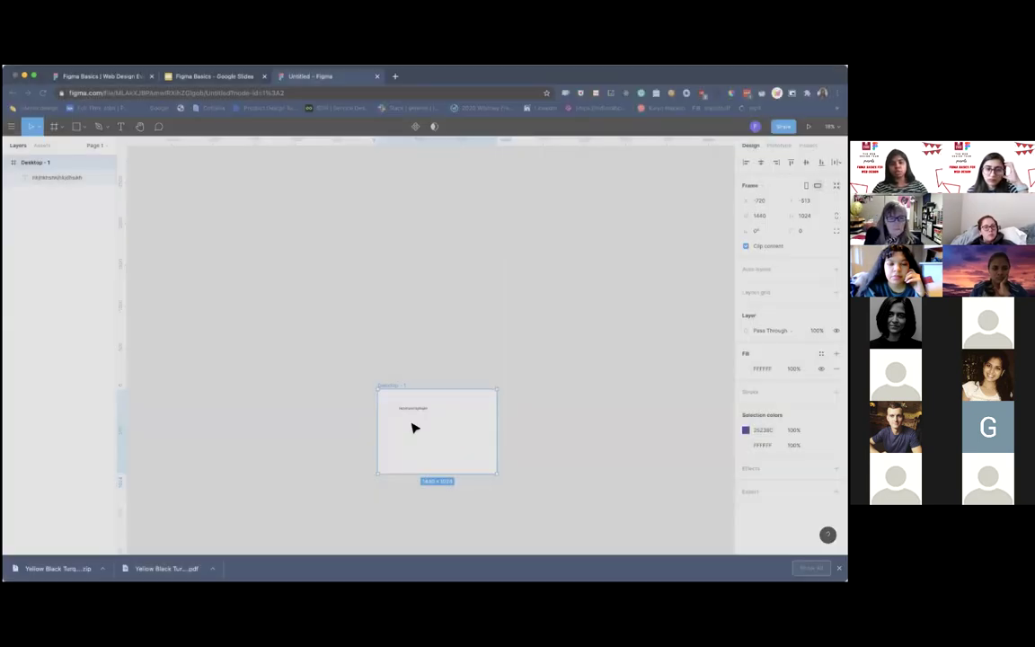
{"action": "left_click", "coordinate": [414, 427]}
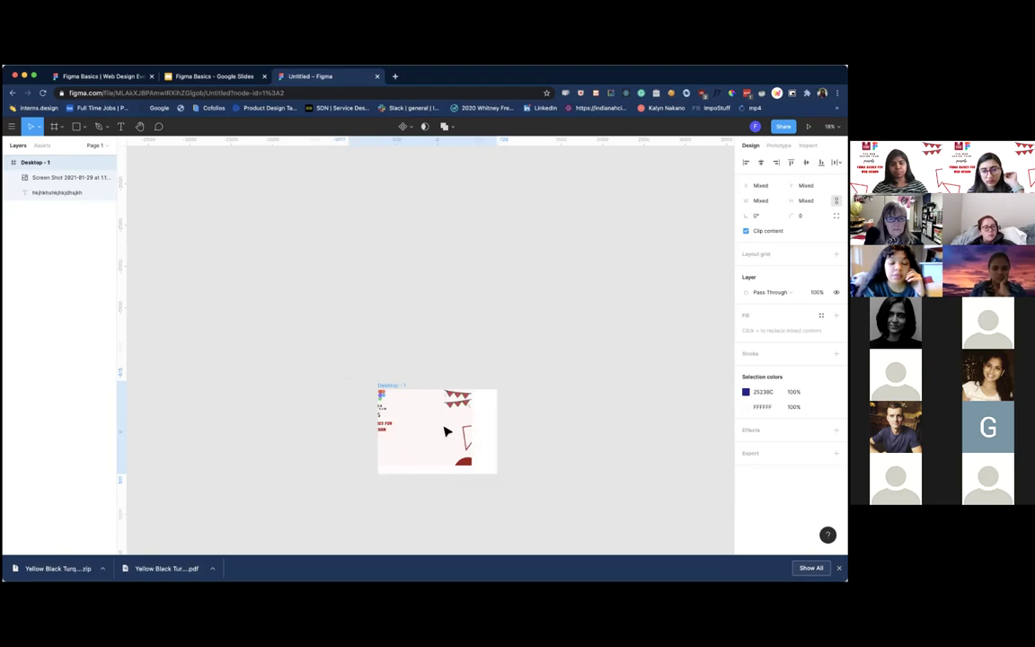
{"action": "key", "text": "super+z"}
{"action": "key", "text": "super+z"}
{"action": "key", "text": "super+z"}
{"action": "key", "text": "super+z"}
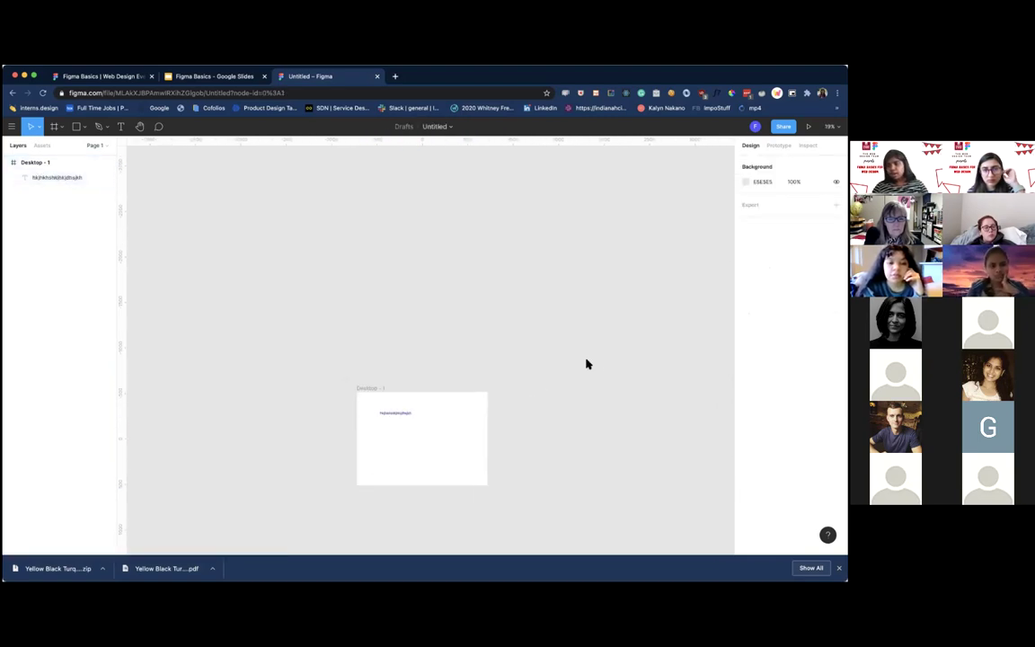
{"action": "key", "text": "super+z"}
Show the Prototype settings for the file (no device, background 000000).
{"action": "key", "text": "alt+9"}
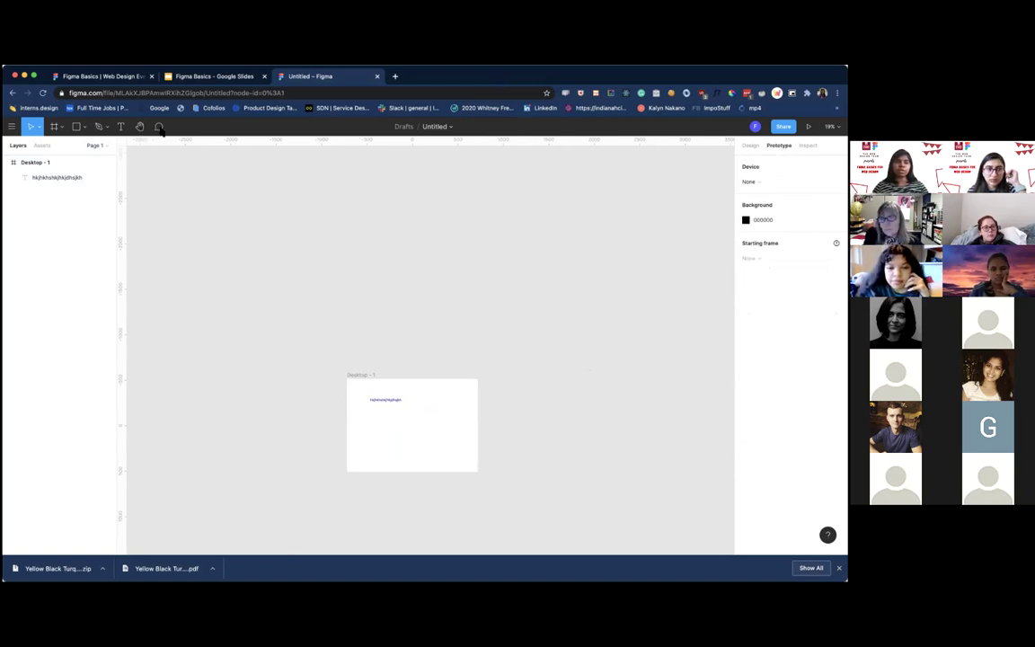
{"action": "scroll", "coordinate": [309, 258], "scroll_direction": "down", "scroll_amount": 2}
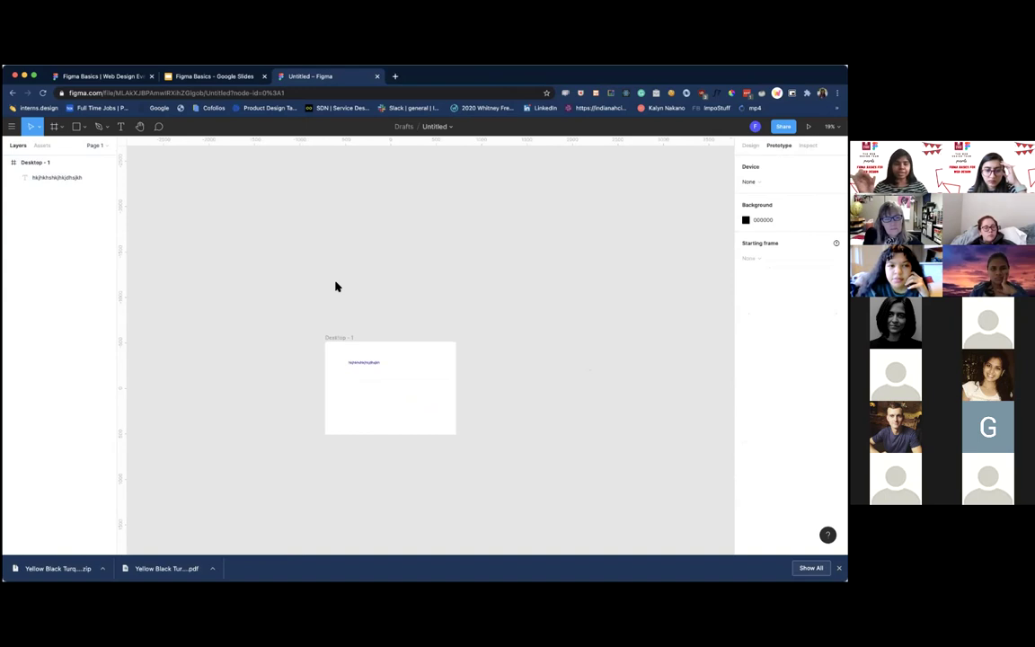
{"action": "scroll", "coordinate": [345, 330], "scroll_direction": "up", "scroll_amount": 5}
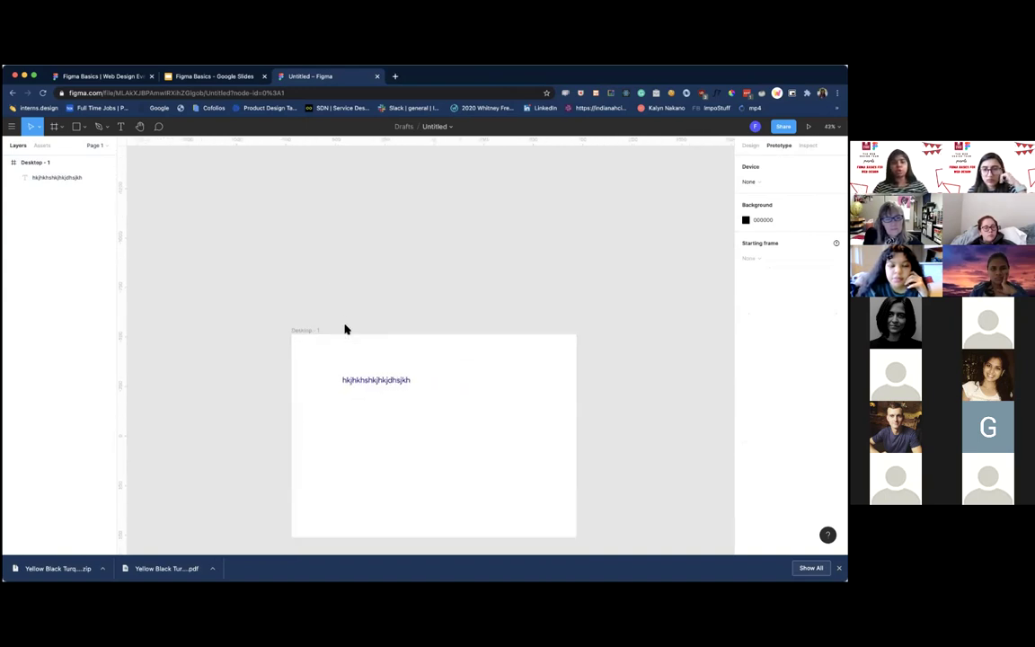
{"action": "scroll", "coordinate": [345, 329], "scroll_direction": "down", "scroll_amount": 2}
{"action": "scroll", "coordinate": [345, 330], "scroll_direction": "right", "scroll_amount": 2}
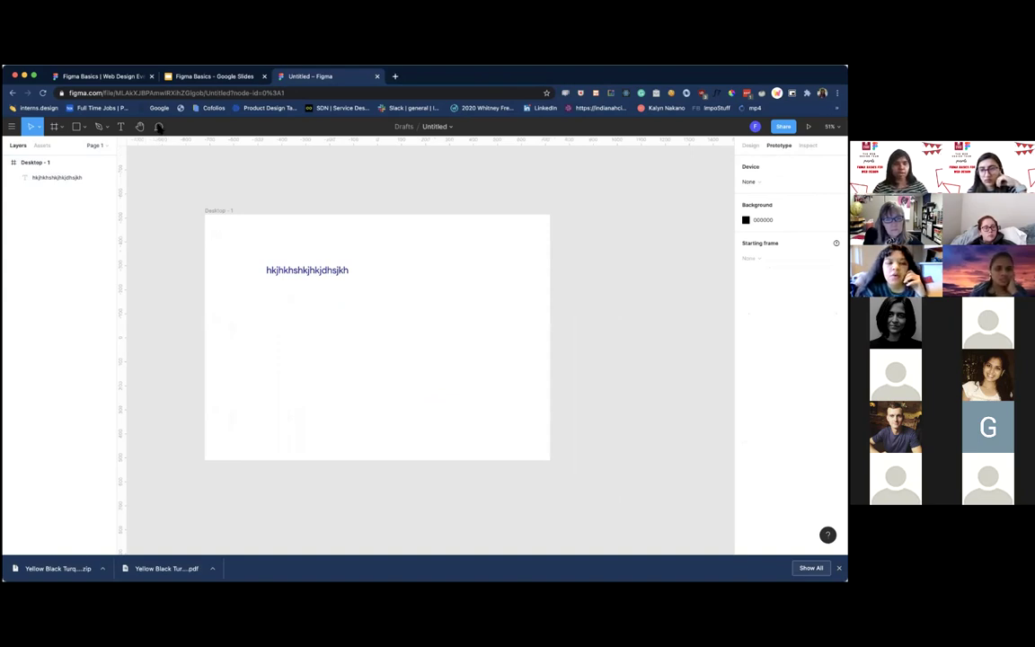
Post the comment 'Hey I understand this' on the frame's text, then resolve it.
{"action": "left_click", "coordinate": [159, 126]}
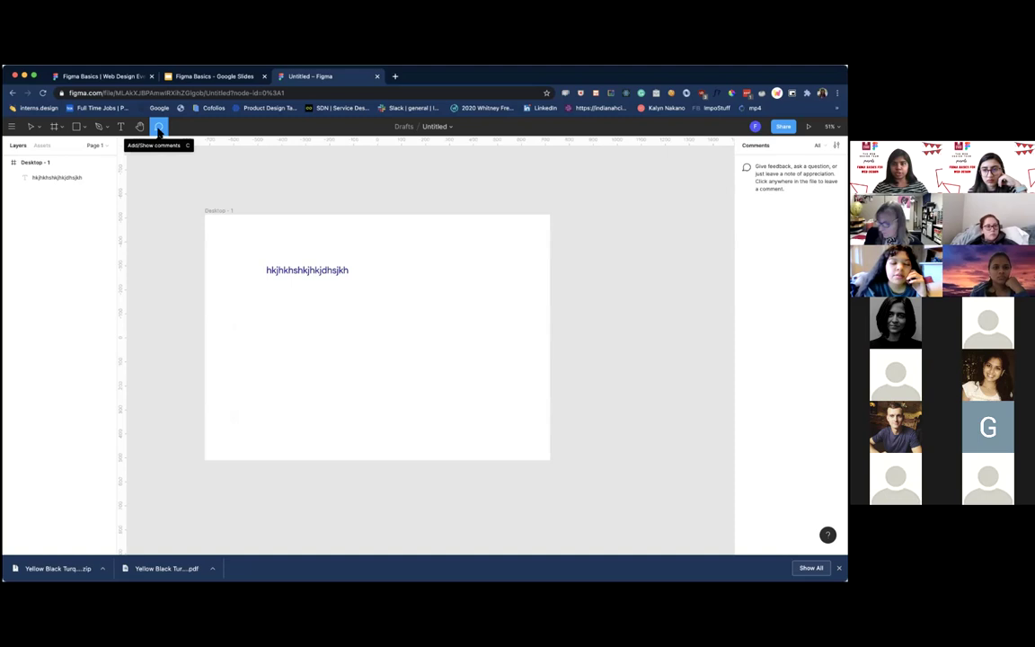
{"action": "left_click", "coordinate": [303, 266]}
{"action": "type", "text": "Hey I"}
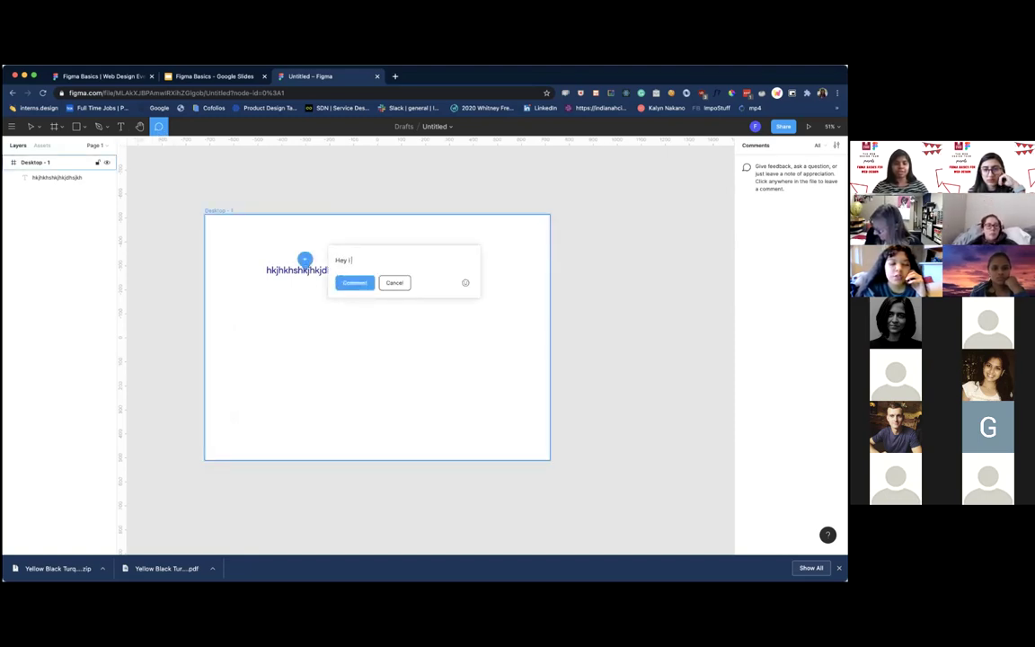
{"action": "type", "text": " understand this"}
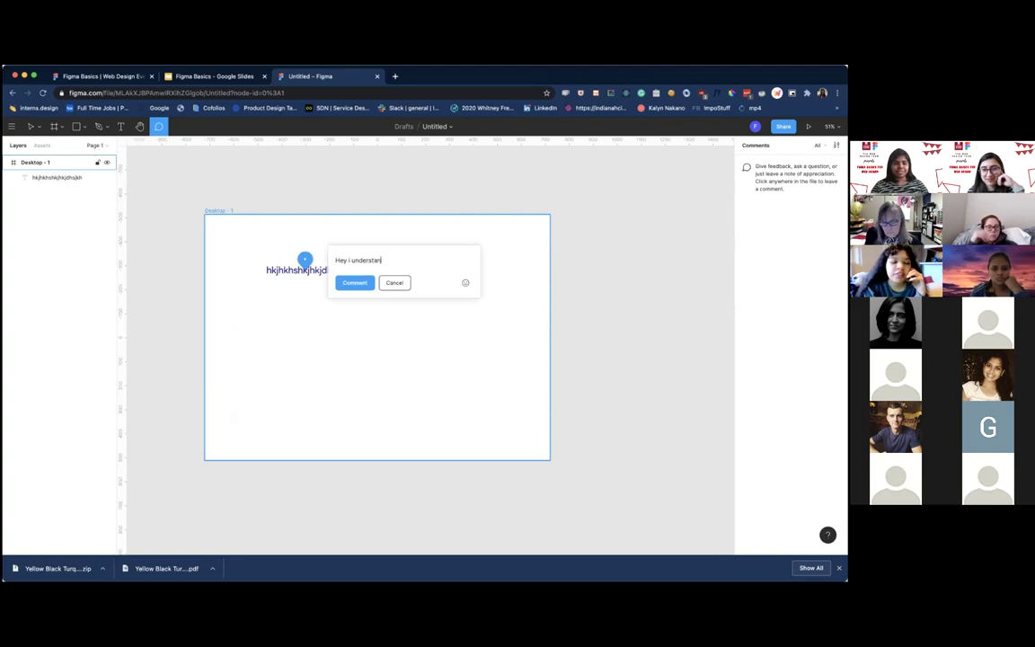
{"action": "left_click", "coordinate": [355, 282]}
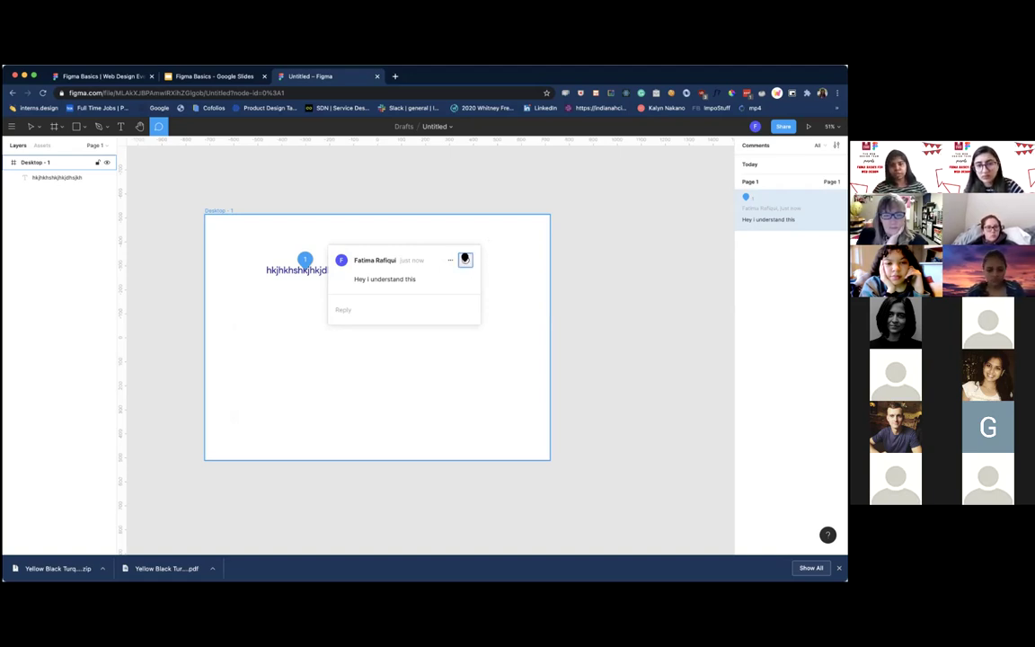
{"action": "left_click", "coordinate": [465, 260]}
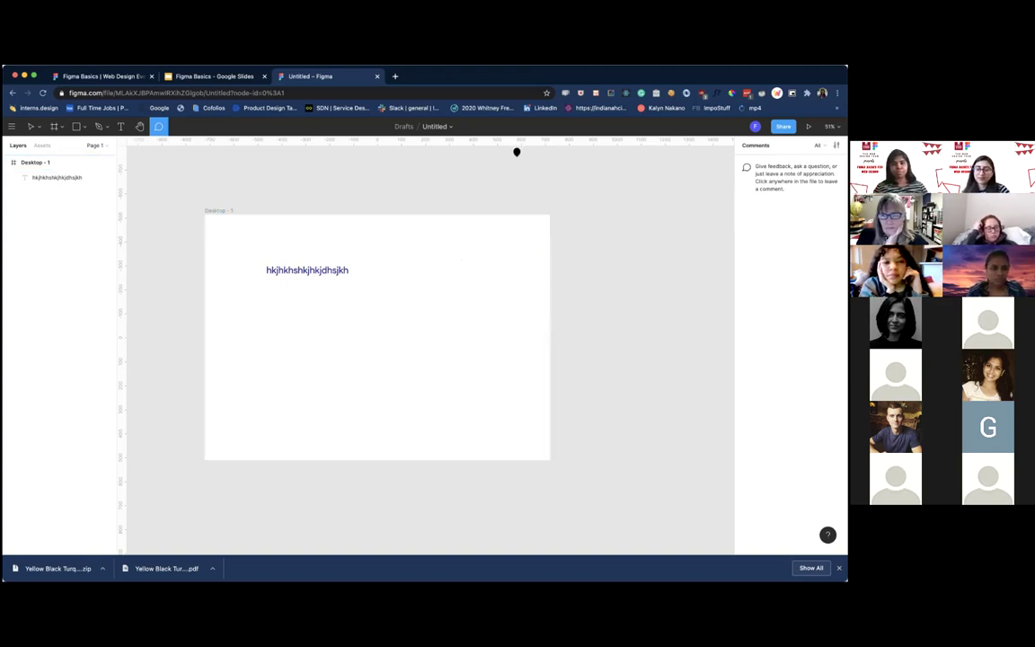
Rename the file to 'Just trying' and cancel a stray comment pin.
{"action": "left_click", "coordinate": [435, 127]}
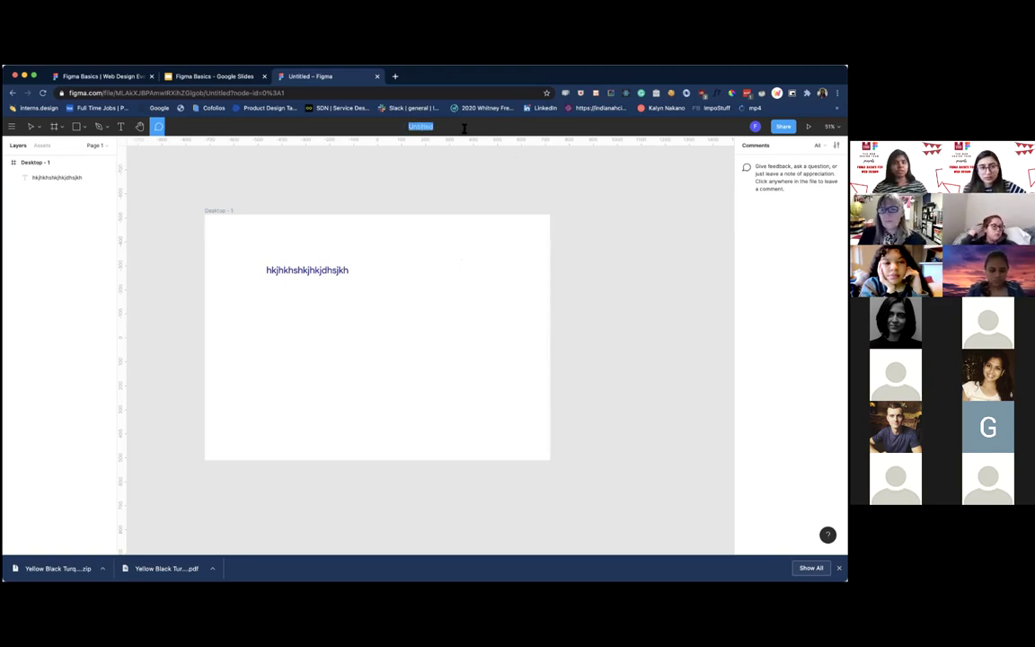
{"action": "type", "text": "Ja"}
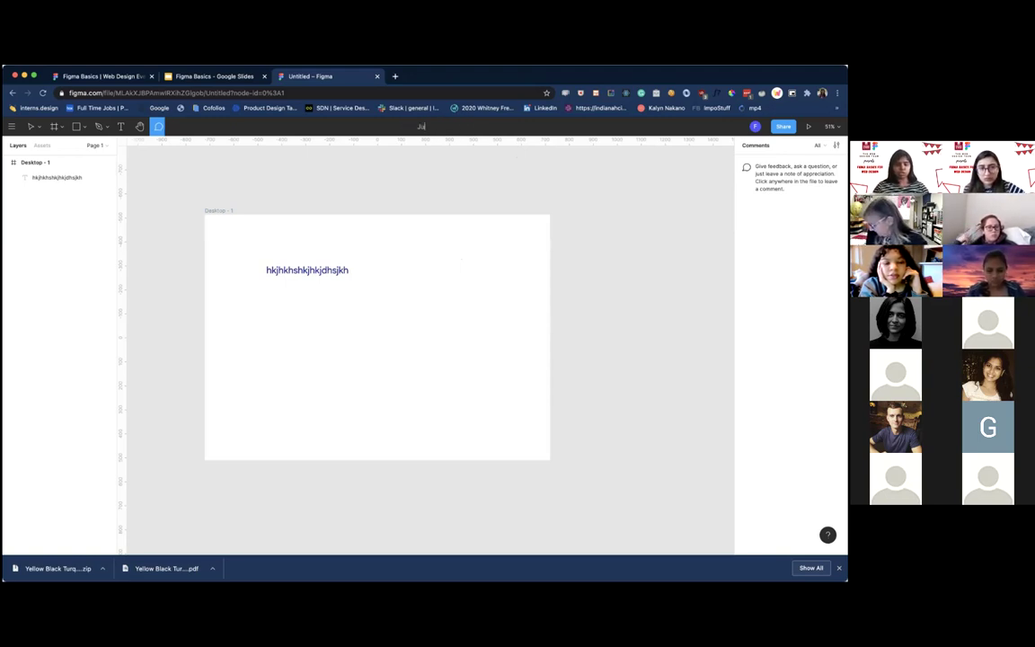
{"action": "type", "text": "st trying"}
{"action": "key", "text": "Return"}
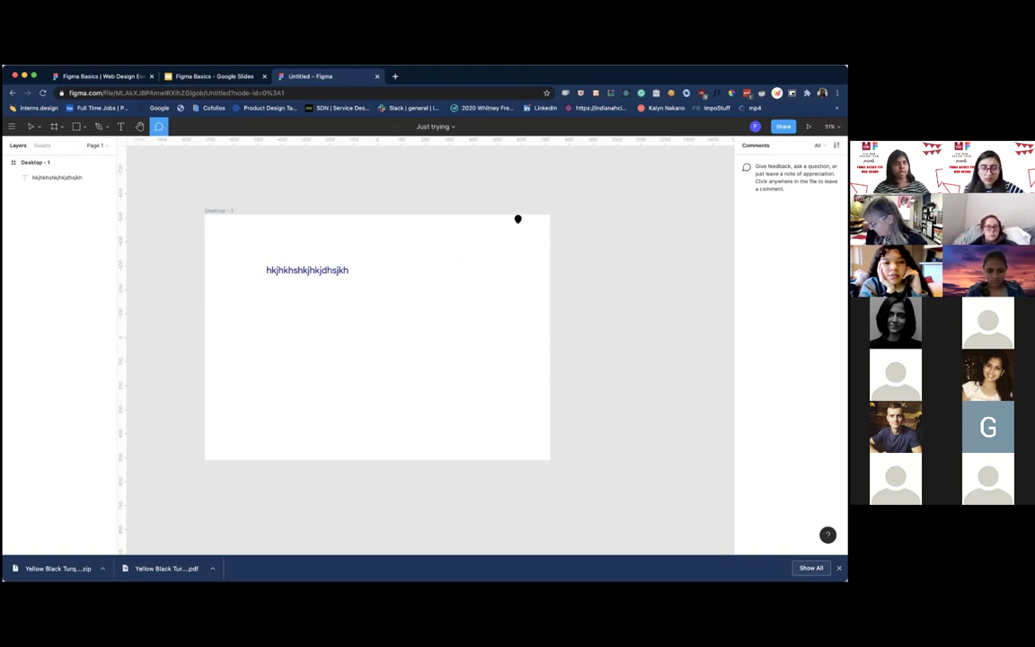
{"action": "left_click", "coordinate": [516, 214]}
{"action": "left_click", "coordinate": [604, 234]}
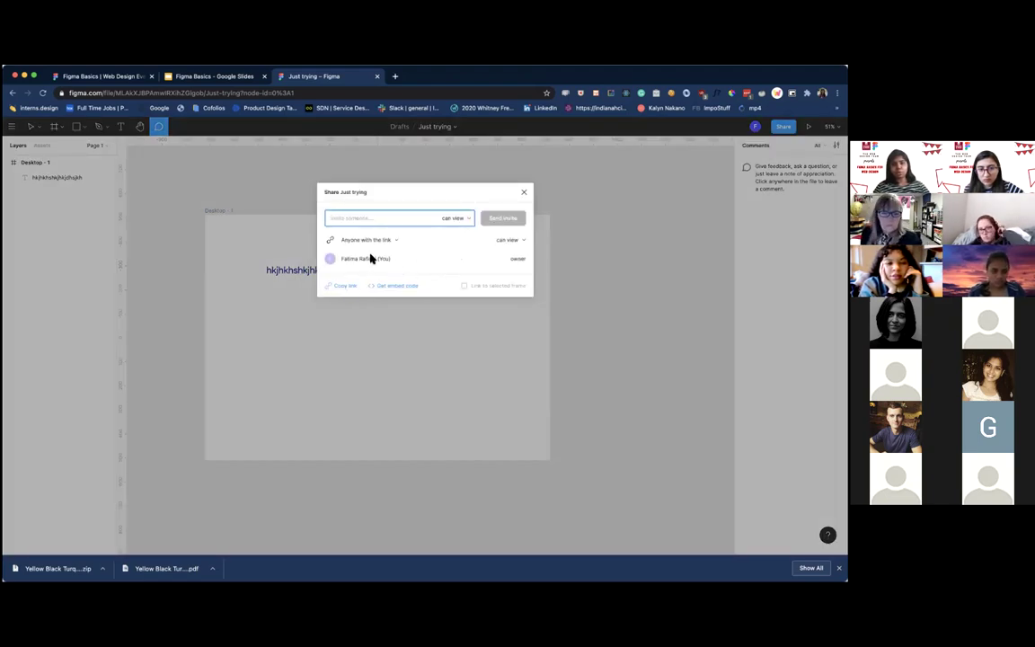
Let anyone with the link edit, copy the share link, keep invitees view-only, and close sharing.
{"action": "left_click", "coordinate": [517, 240]}
{"action": "left_click", "coordinate": [515, 239]}
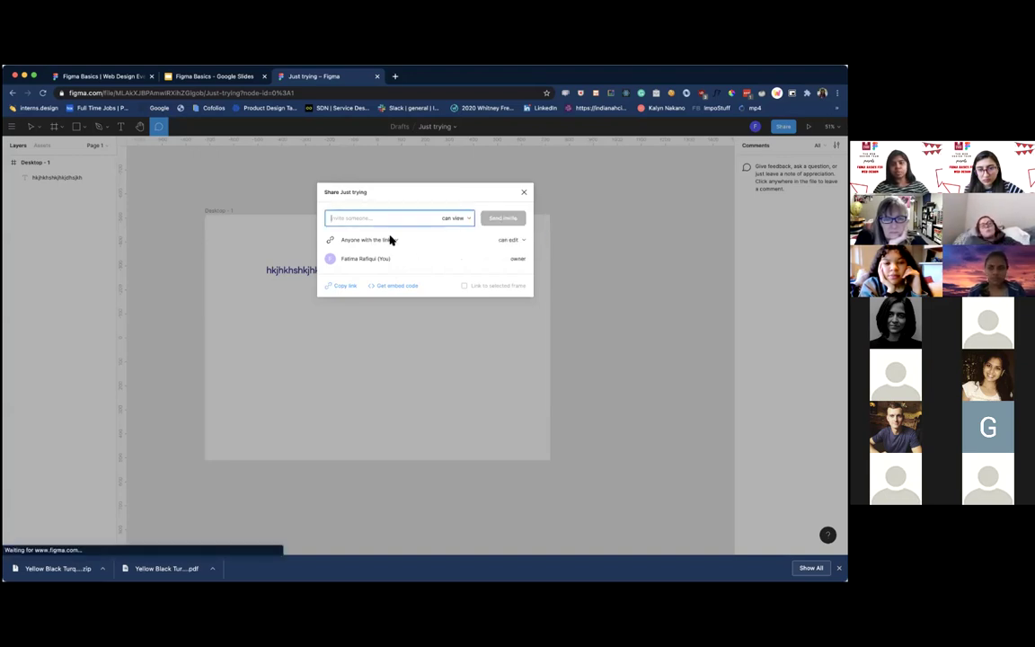
{"action": "left_click", "coordinate": [342, 288]}
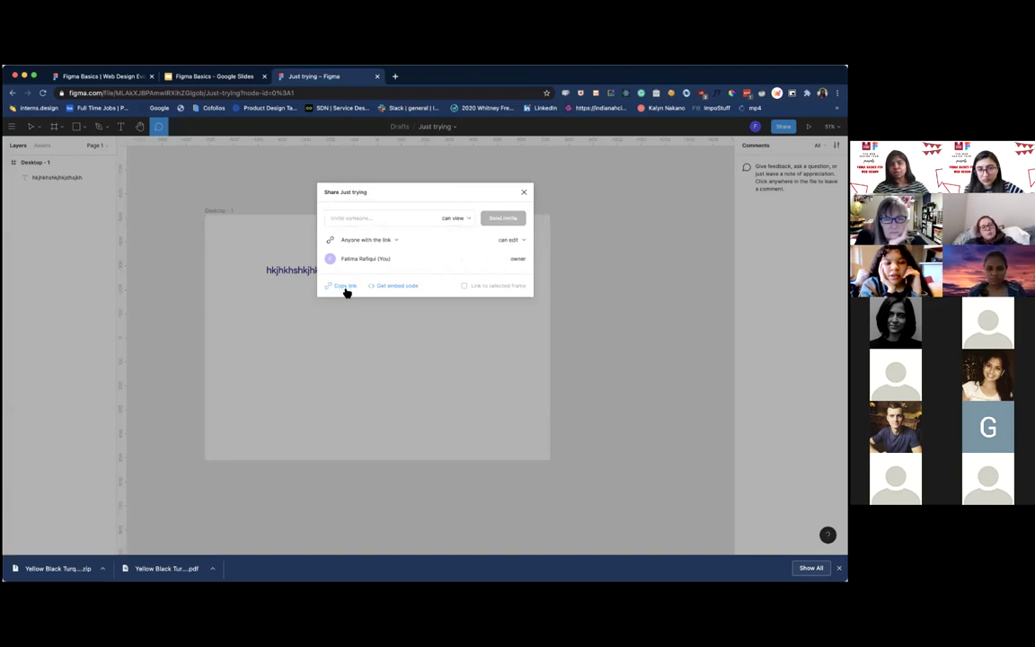
{"action": "left_click", "coordinate": [365, 218]}
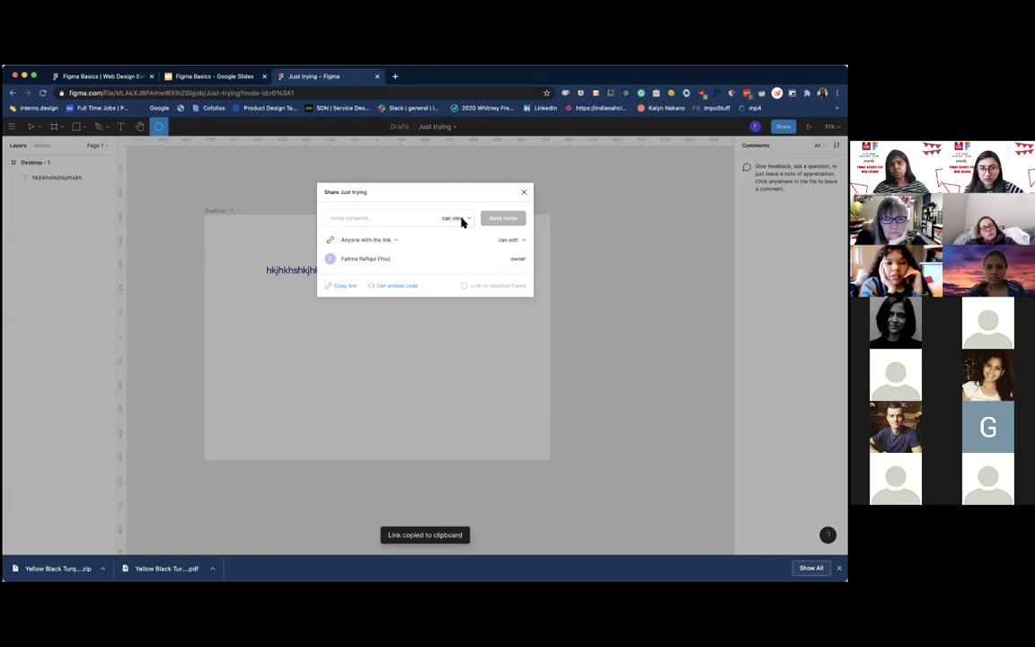
{"action": "left_click", "coordinate": [461, 220]}
{"action": "left_click", "coordinate": [404, 217]}
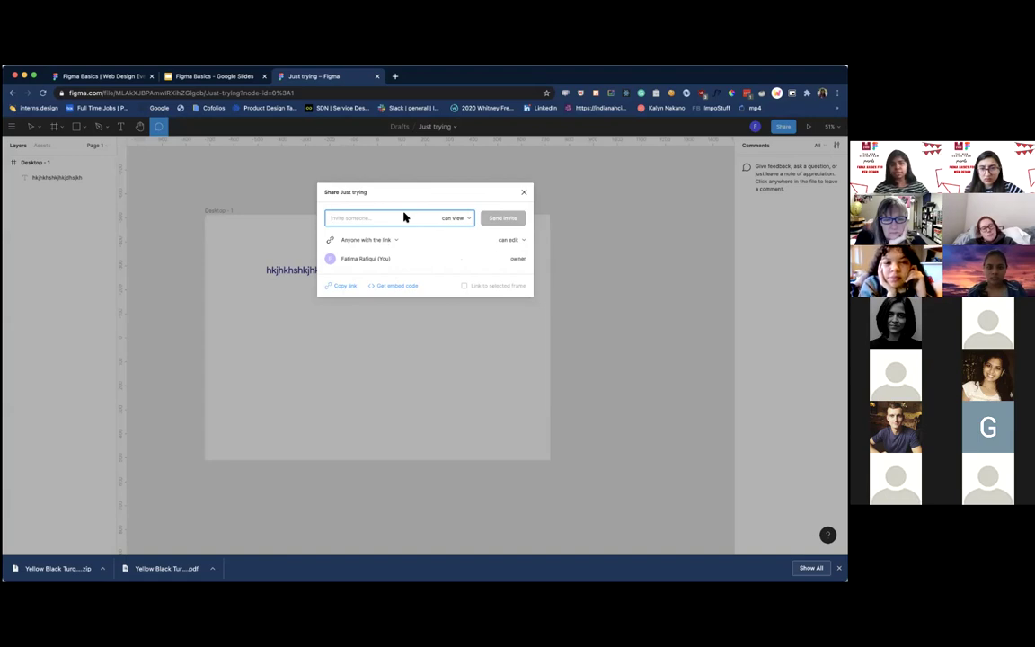
{"action": "left_click", "coordinate": [525, 194]}
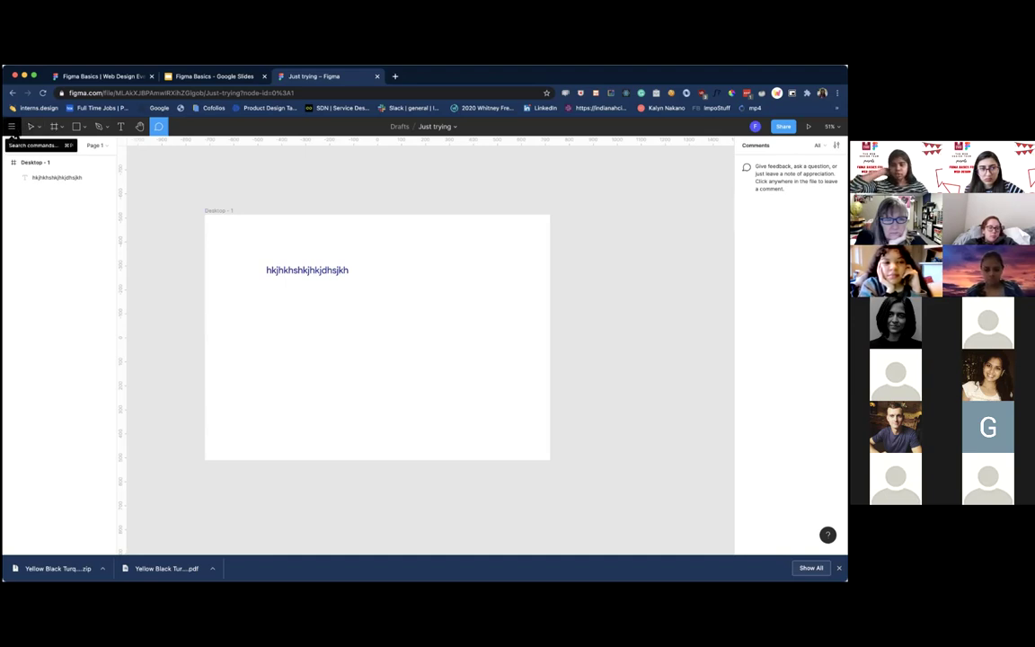
Discard a stray comment and delete the gibberish text layer, leaving Desktop - 1 empty.
{"action": "left_click", "coordinate": [283, 165]}
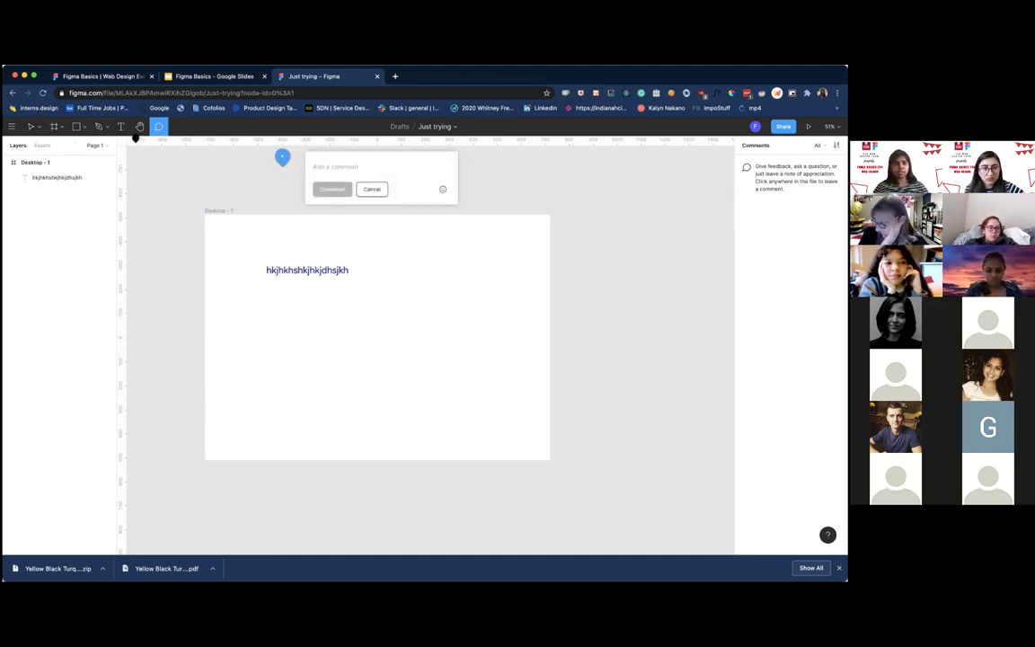
{"action": "left_click", "coordinate": [372, 190]}
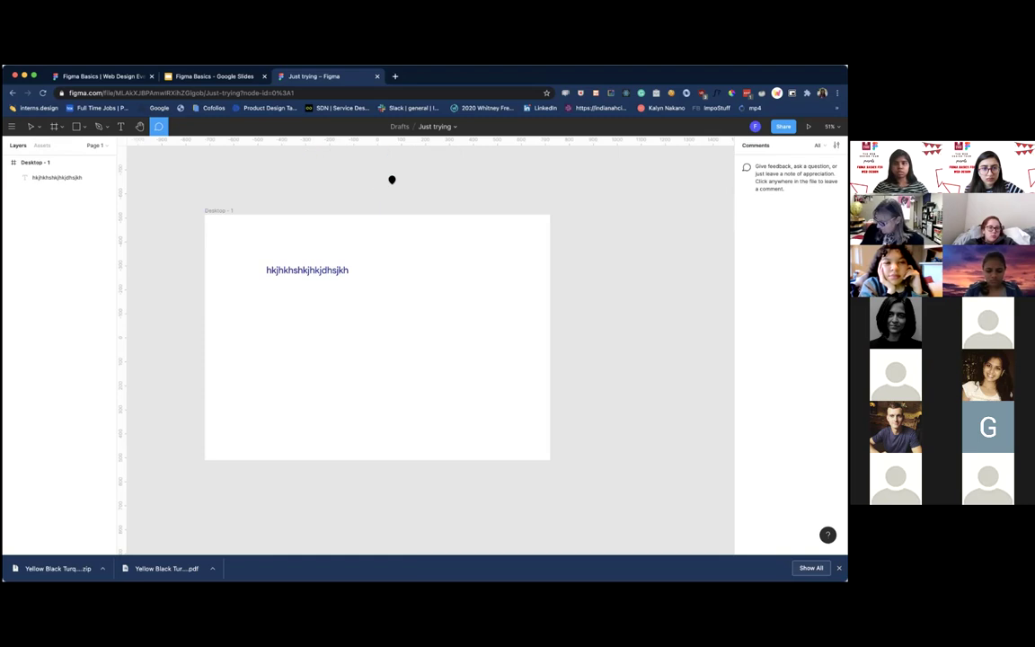
{"action": "left_click", "coordinate": [31, 127]}
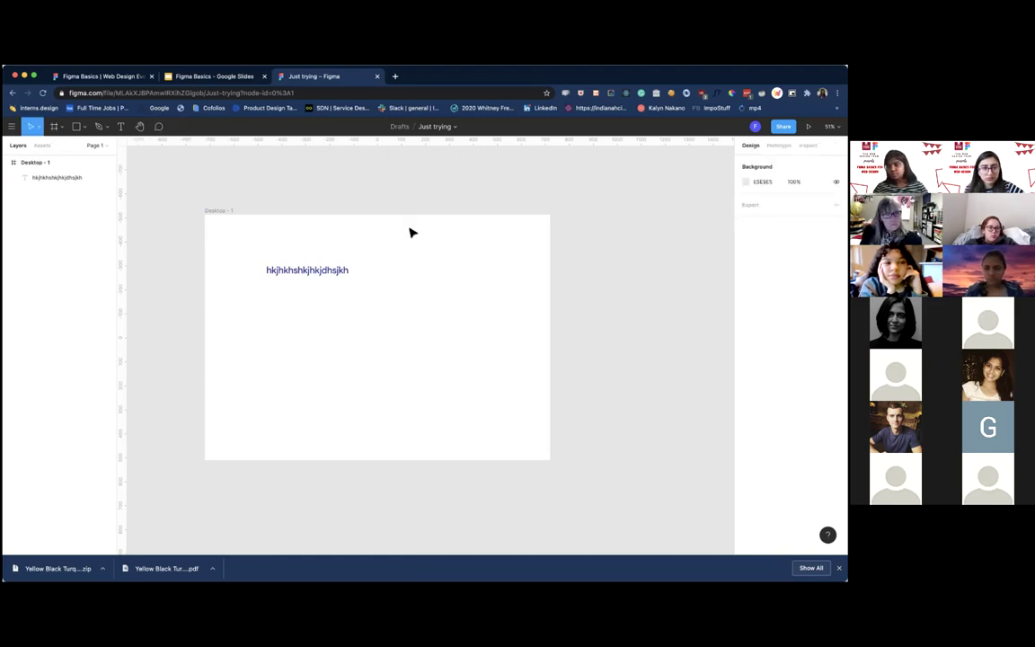
{"action": "scroll", "coordinate": [410, 233], "scroll_direction": "down", "scroll_amount": 2}
{"action": "scroll", "coordinate": [410, 232], "scroll_direction": "up", "scroll_amount": 1}
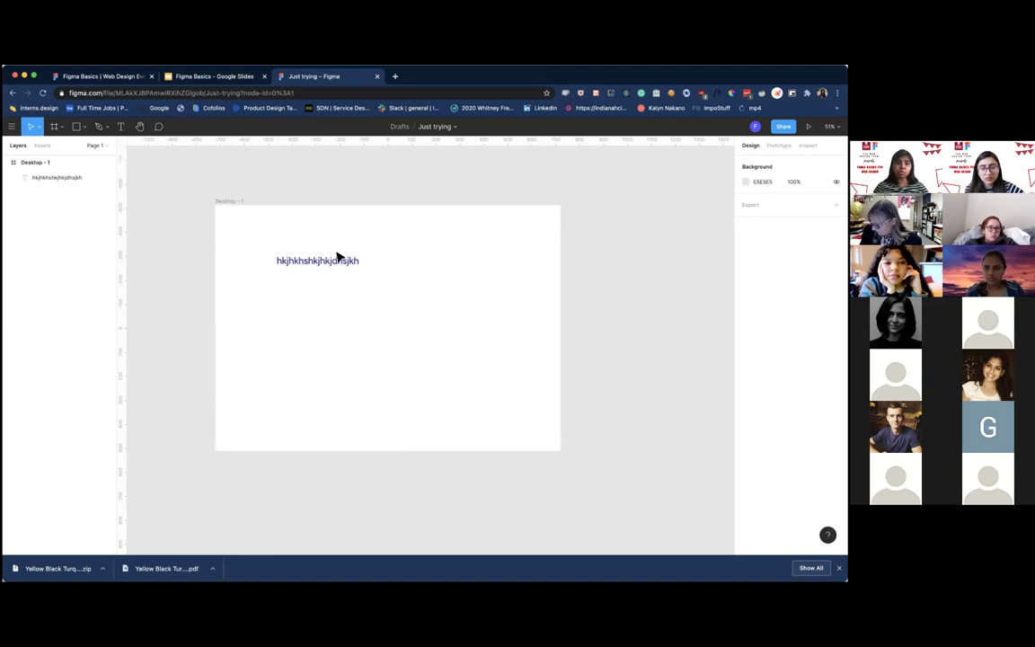
{"action": "left_click", "coordinate": [337, 257]}
{"action": "key", "text": "Delete"}
{"action": "left_click", "coordinate": [164, 206]}
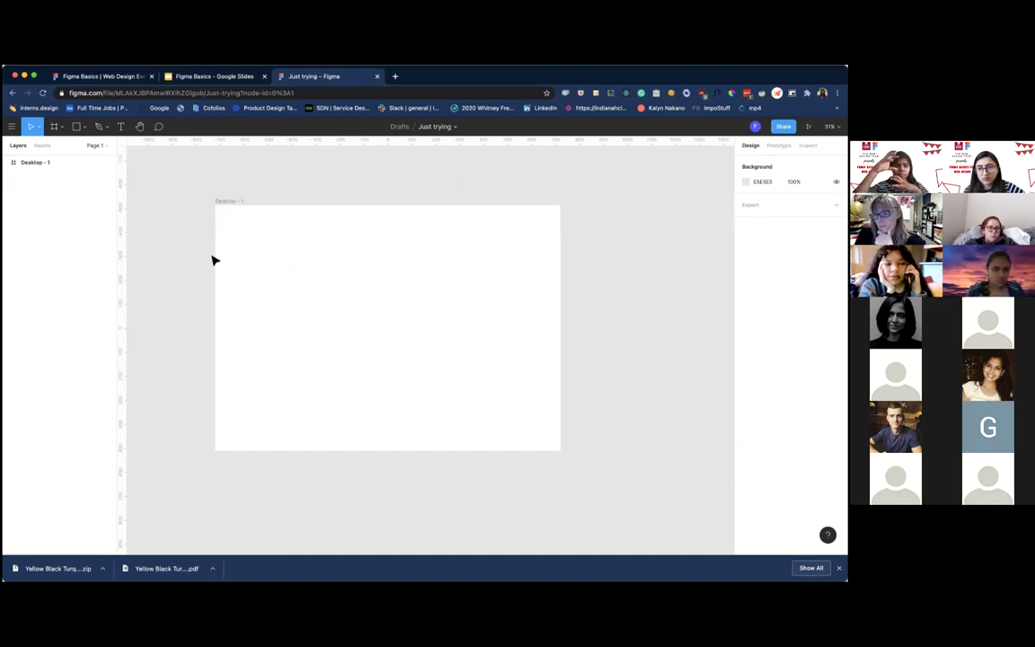
{"action": "left_click", "coordinate": [78, 129]}
Draw a circle near the frame centre and fill it dark brown 553A3A.
{"action": "left_click", "coordinate": [83, 130]}
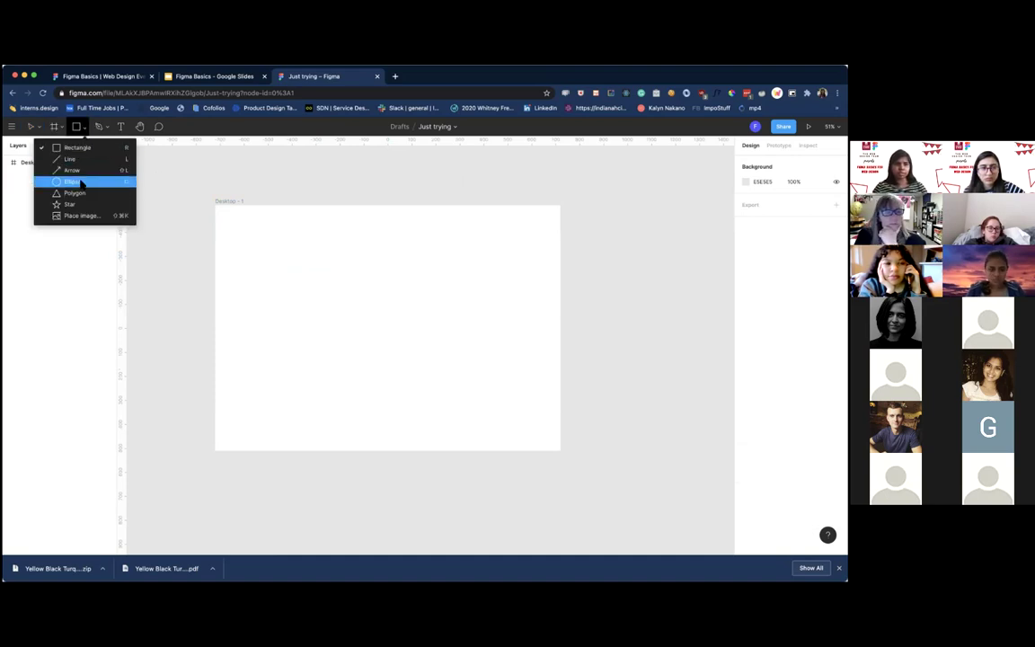
{"action": "left_click", "coordinate": [72, 180]}
{"action": "left_click_drag", "start_coordinate": [341, 304], "coordinate": [407, 359]}
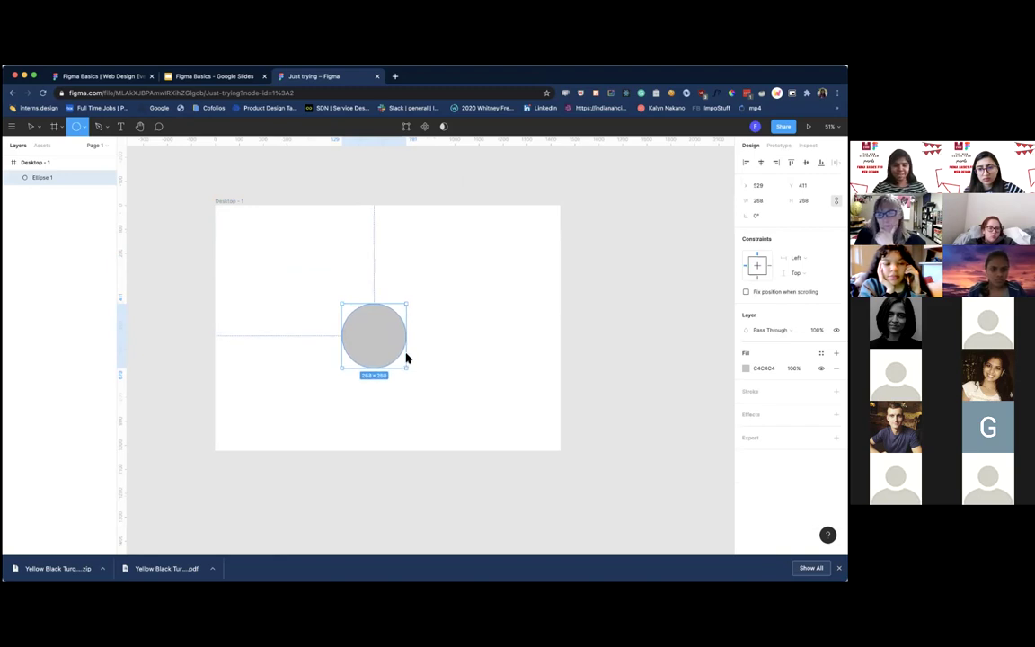
{"action": "left_click_drag", "start_coordinate": [406, 358], "coordinate": [407, 356]}
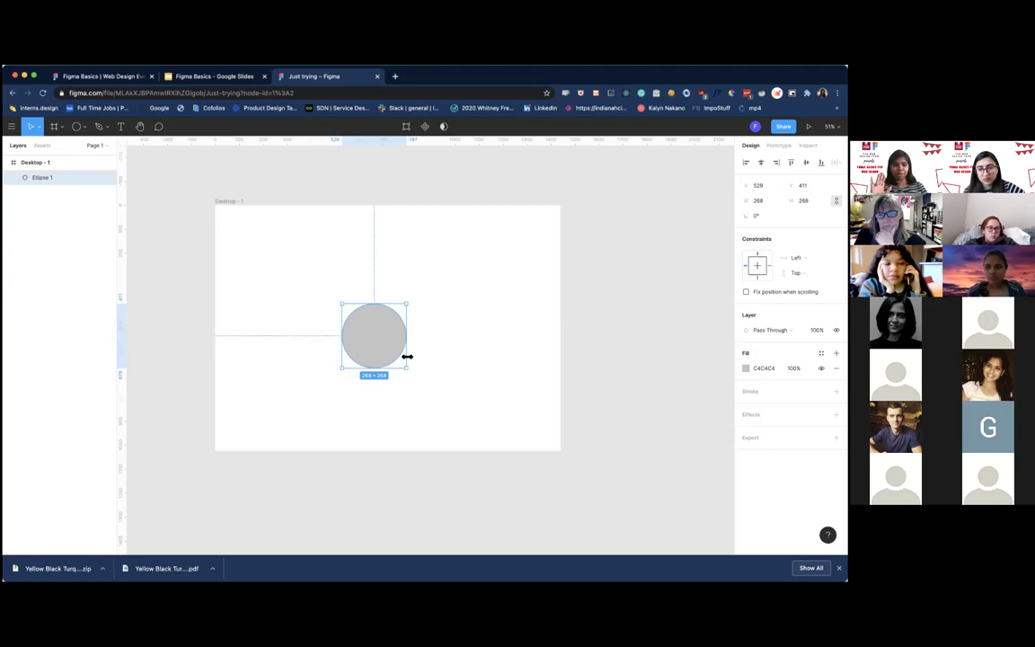
{"action": "left_click", "coordinate": [631, 337]}
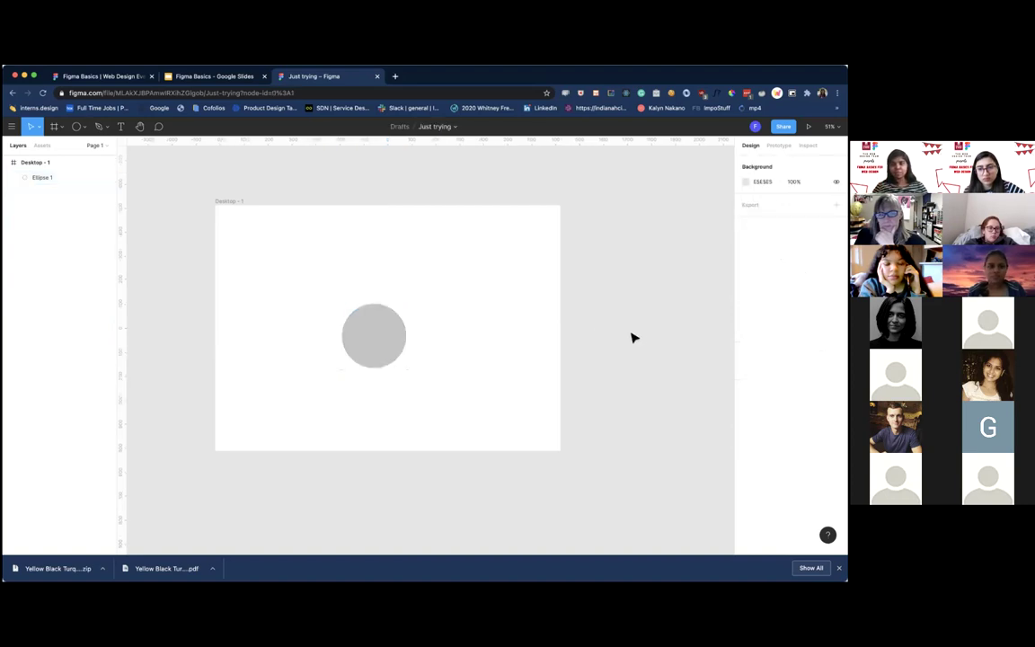
{"action": "left_click", "coordinate": [349, 342]}
{"action": "left_click", "coordinate": [746, 367]}
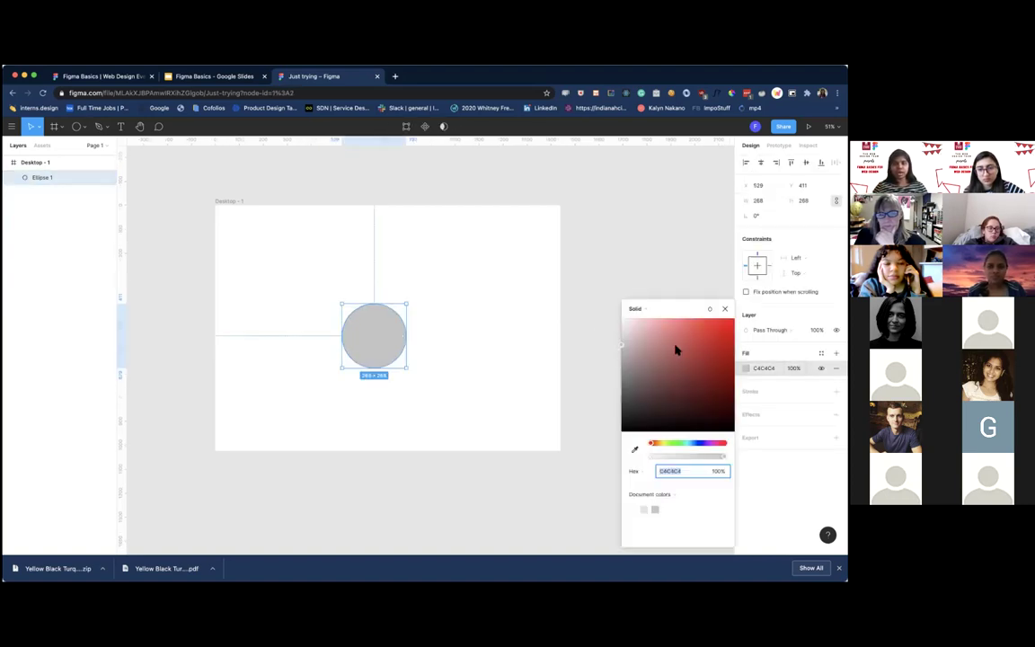
{"action": "left_click", "coordinate": [658, 393]}
{"action": "left_click", "coordinate": [592, 314]}
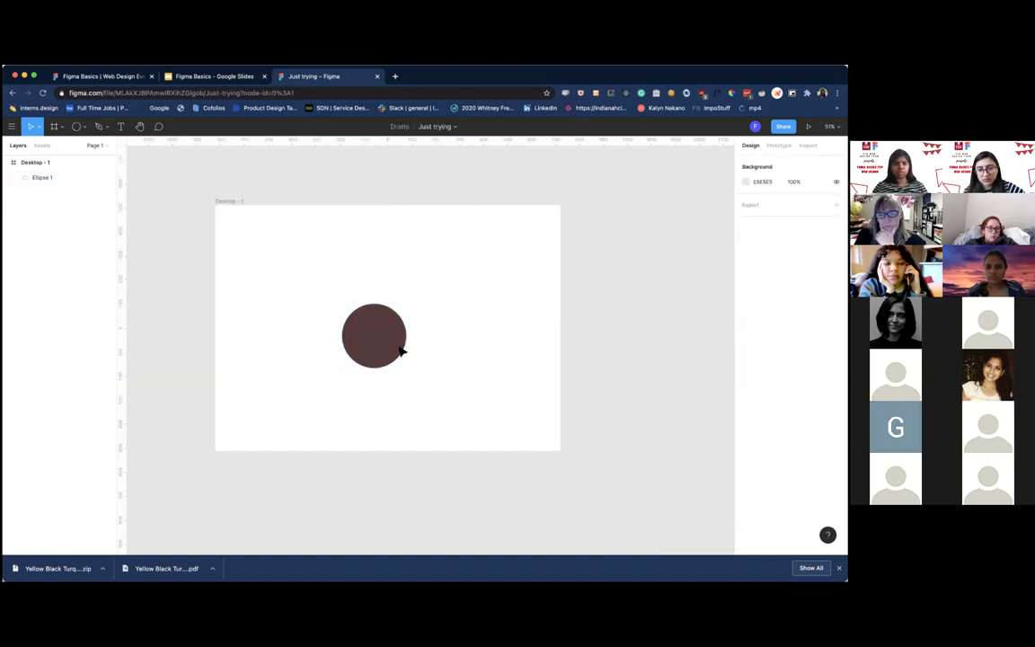
Duplicate the brown circle, move the copy on top and shrink it to 172 × 172.
{"action": "left_click", "coordinate": [395, 348]}
{"action": "key", "text": "ctrl+x"}
{"action": "key", "text": "ctrl+v"}
{"action": "key", "text": "ctrl+v"}
{"action": "left_click_drag", "start_coordinate": [359, 362], "coordinate": [362, 309]}
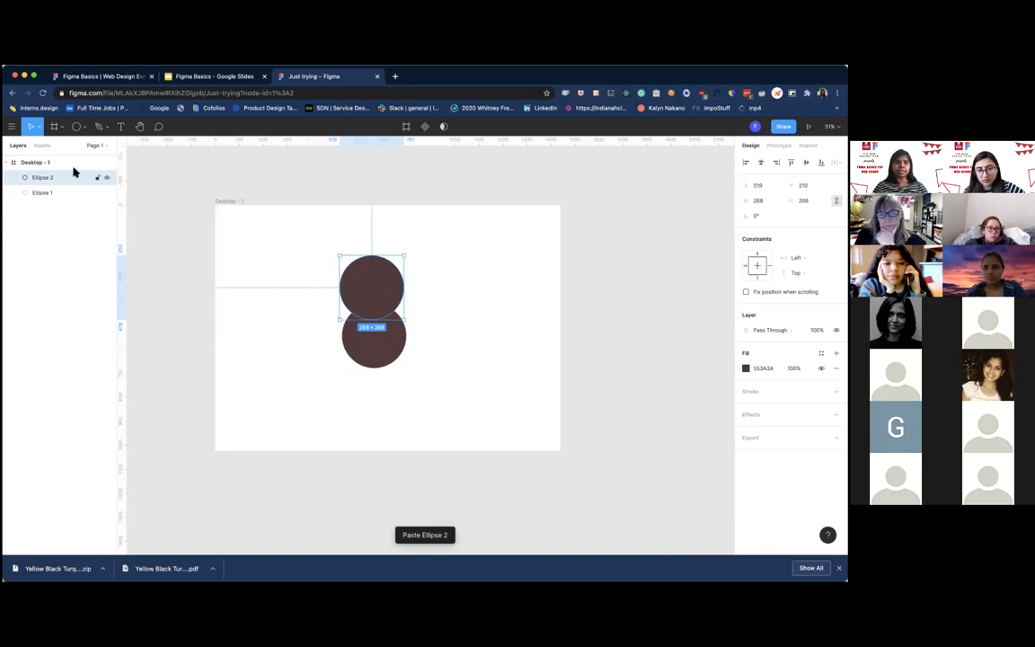
{"action": "left_click_drag", "start_coordinate": [404, 256], "coordinate": [383, 294]}
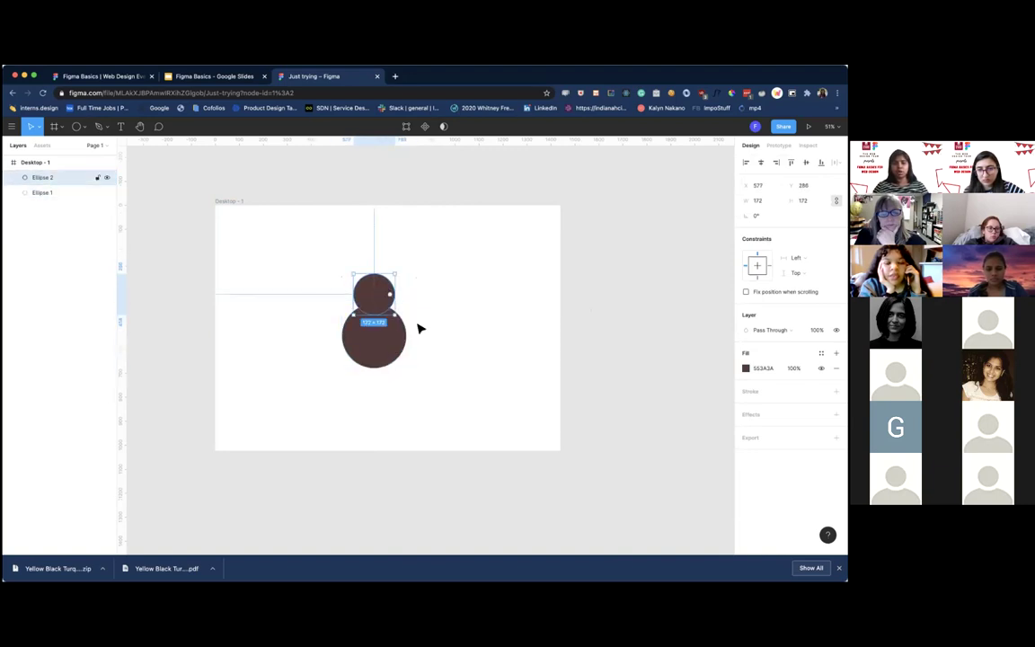
{"action": "left_click", "coordinate": [397, 337]}
{"action": "left_click", "coordinate": [377, 294]}
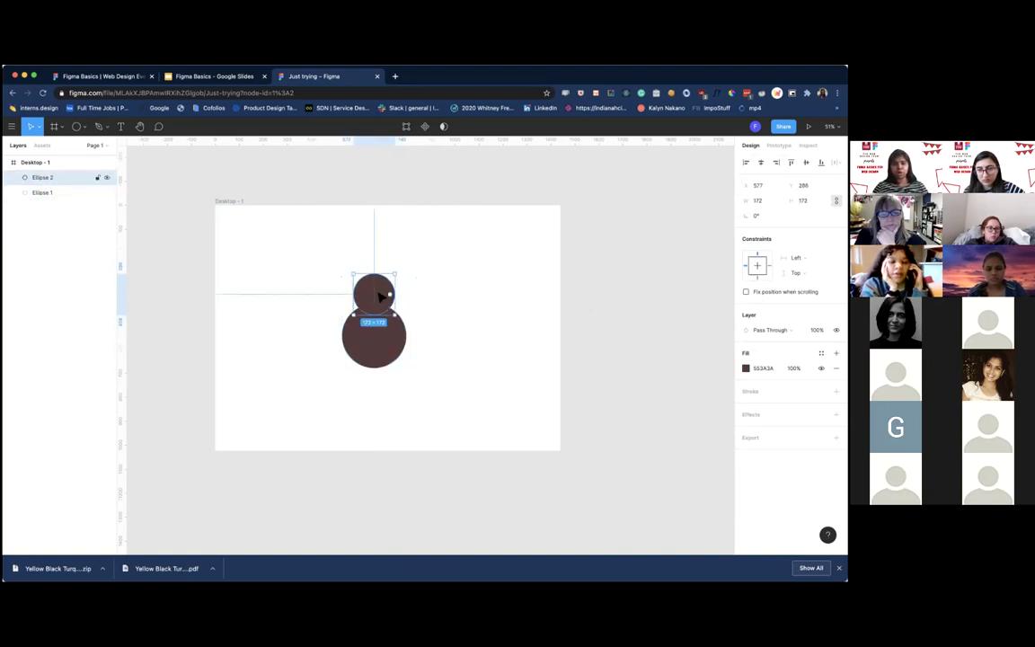
{"action": "left_click", "coordinate": [409, 348]}
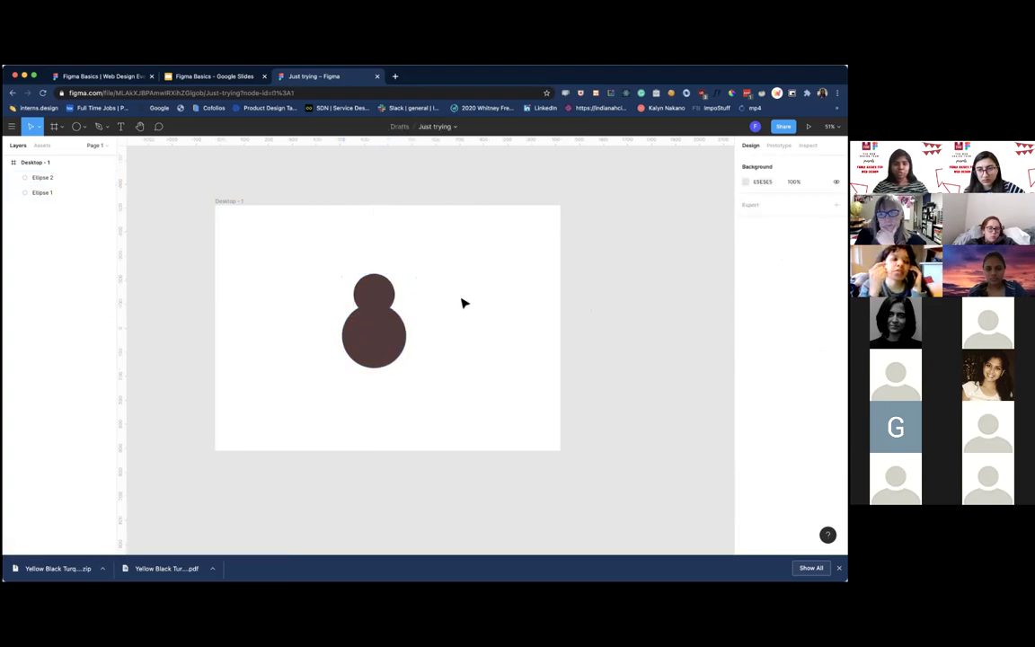
{"action": "left_click", "coordinate": [388, 332]}
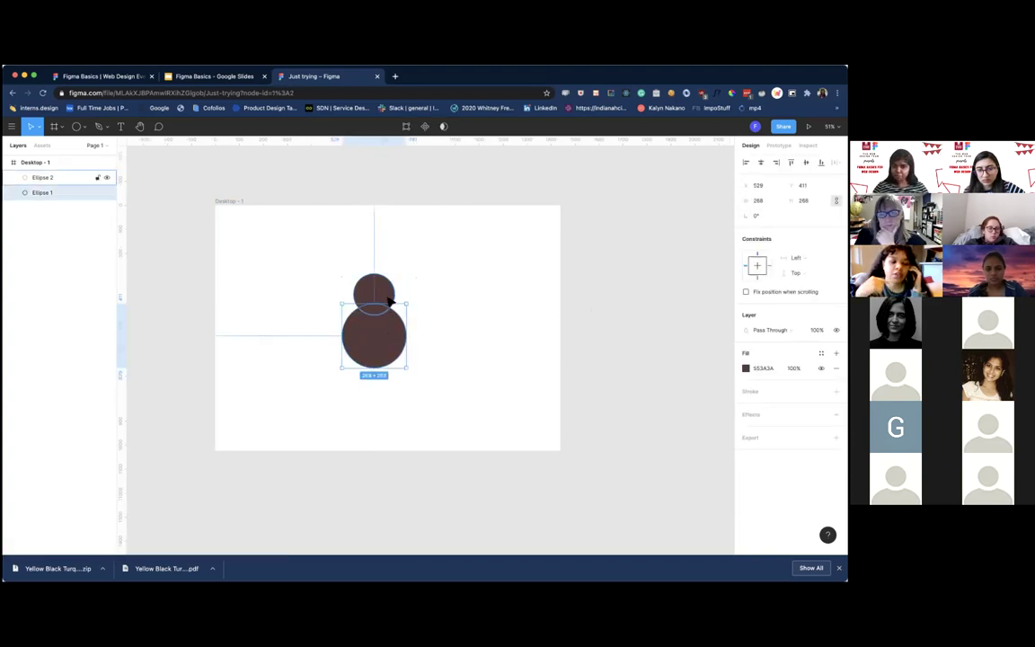
Select both brown circles, merge them with Union selection, and nudge the merged shape.
{"action": "left_click", "coordinate": [385, 293], "text": "shift"}
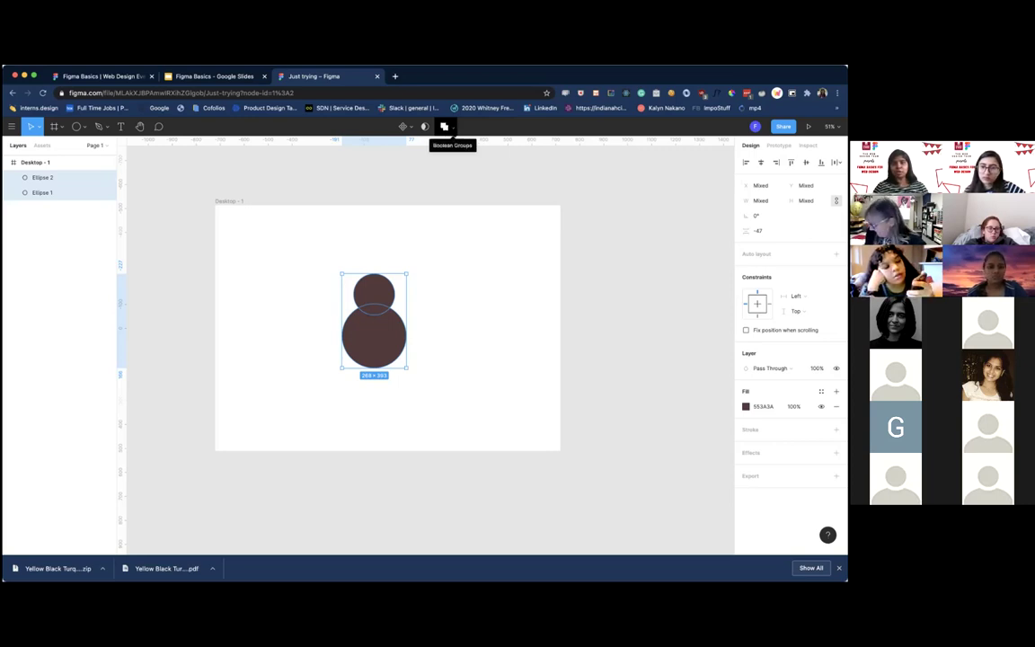
{"action": "left_click", "coordinate": [451, 126]}
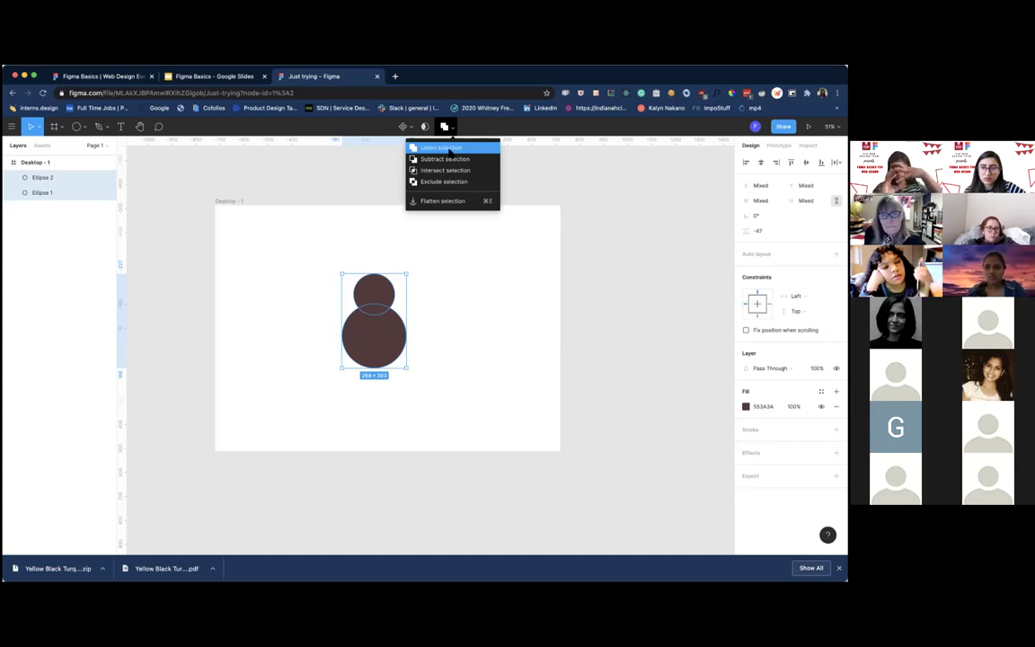
{"action": "left_click", "coordinate": [451, 147]}
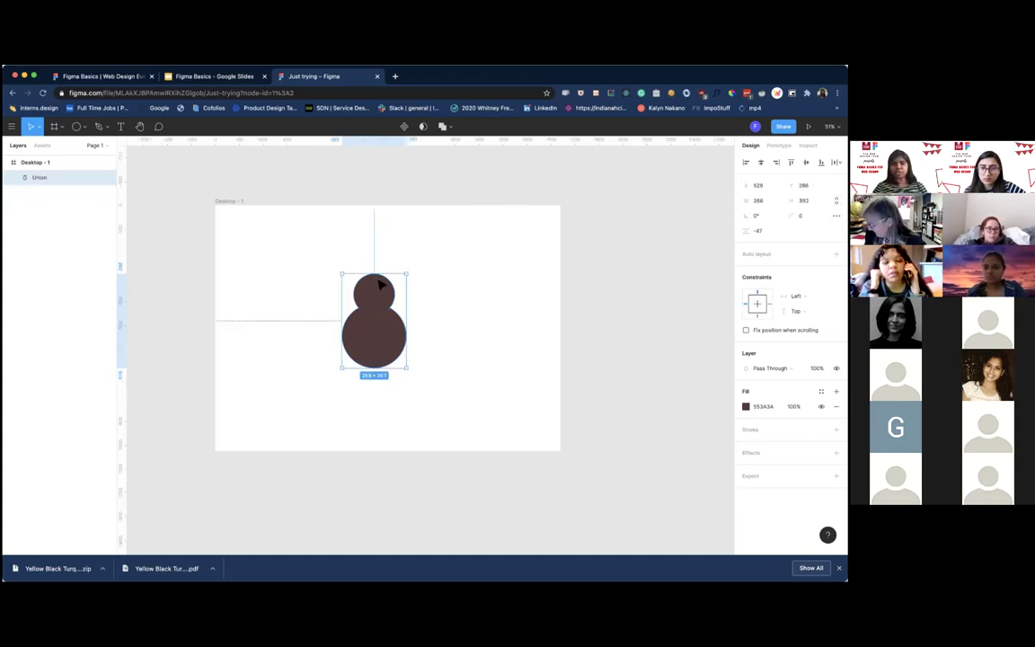
{"action": "left_click_drag", "start_coordinate": [372, 285], "coordinate": [368, 314]}
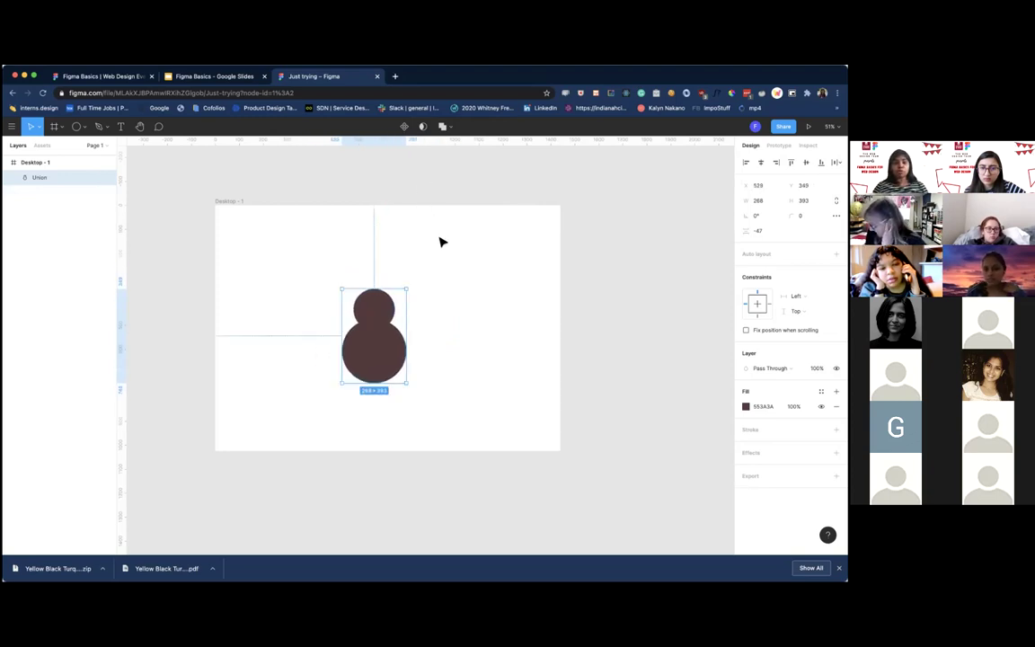
Reselect the Union shape and undo it back into two separate circles.
{"action": "left_click", "coordinate": [447, 126]}
{"action": "left_click", "coordinate": [401, 294]}
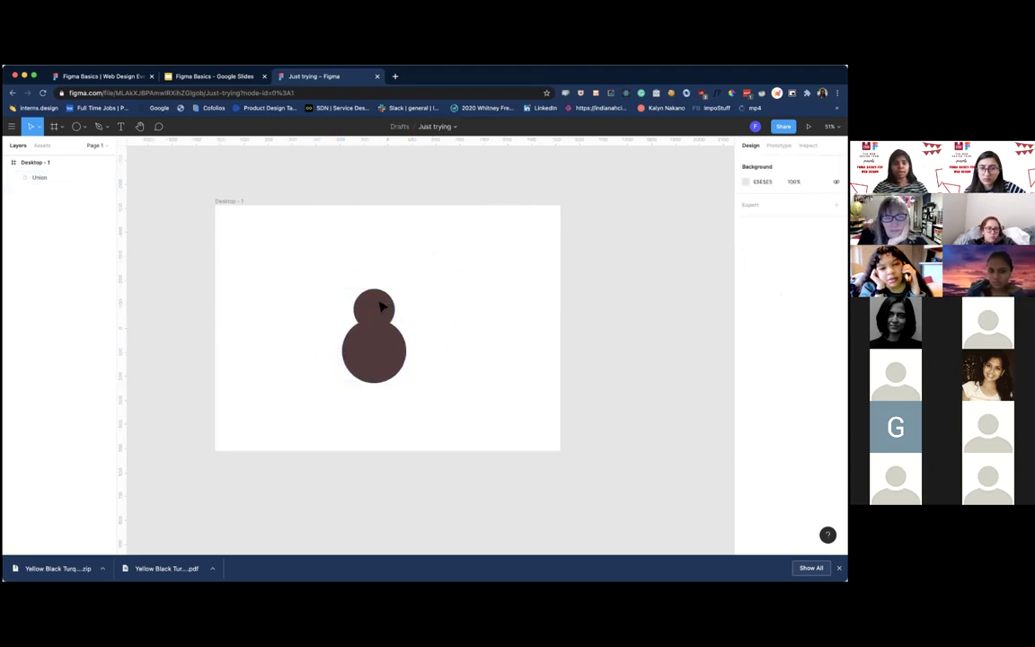
{"action": "left_click", "coordinate": [382, 303]}
{"action": "left_click", "coordinate": [486, 245]}
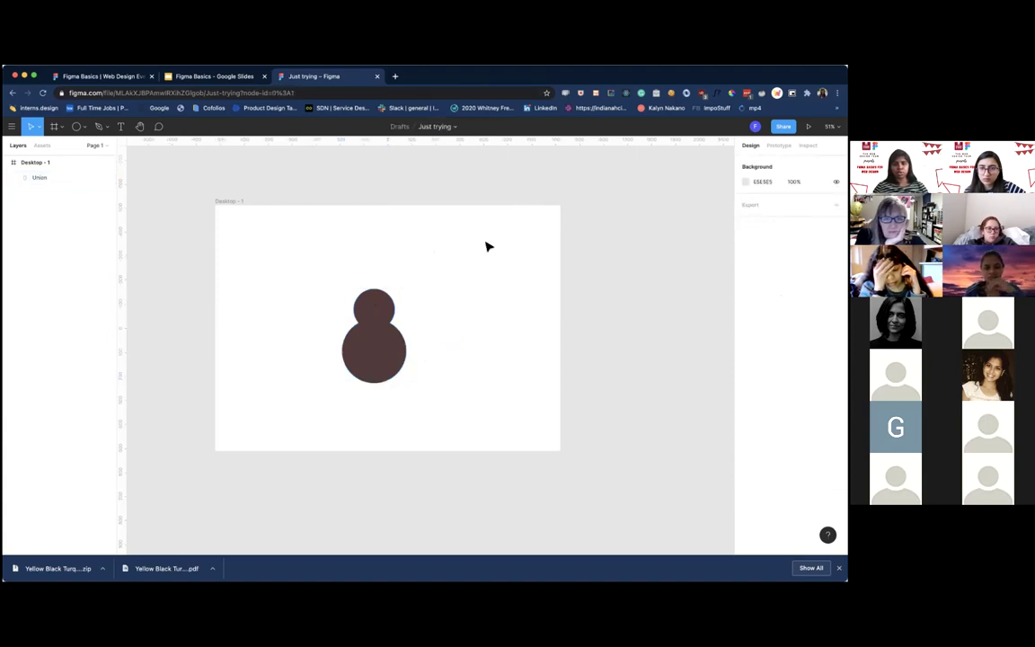
{"action": "key", "text": "super+z"}
{"action": "key", "text": "super+z"}
Move the small circle onto the big one, try Subtract selection, then undo it.
{"action": "left_click", "coordinate": [476, 267]}
{"action": "left_click", "coordinate": [373, 290]}
{"action": "left_click_drag", "start_coordinate": [373, 289], "coordinate": [401, 281]}
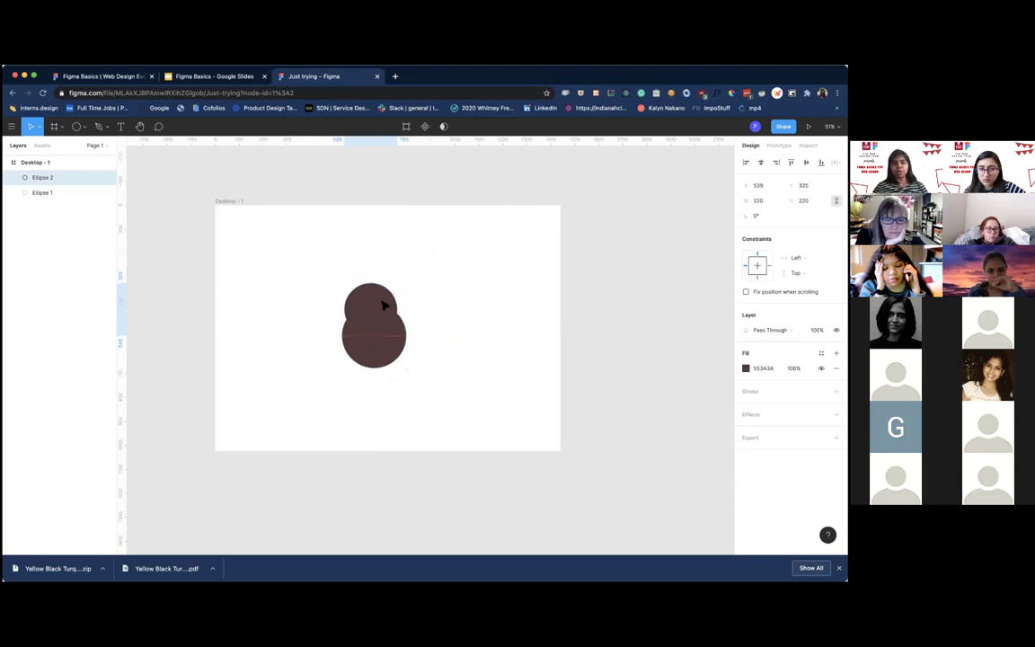
{"action": "left_click", "coordinate": [400, 351]}
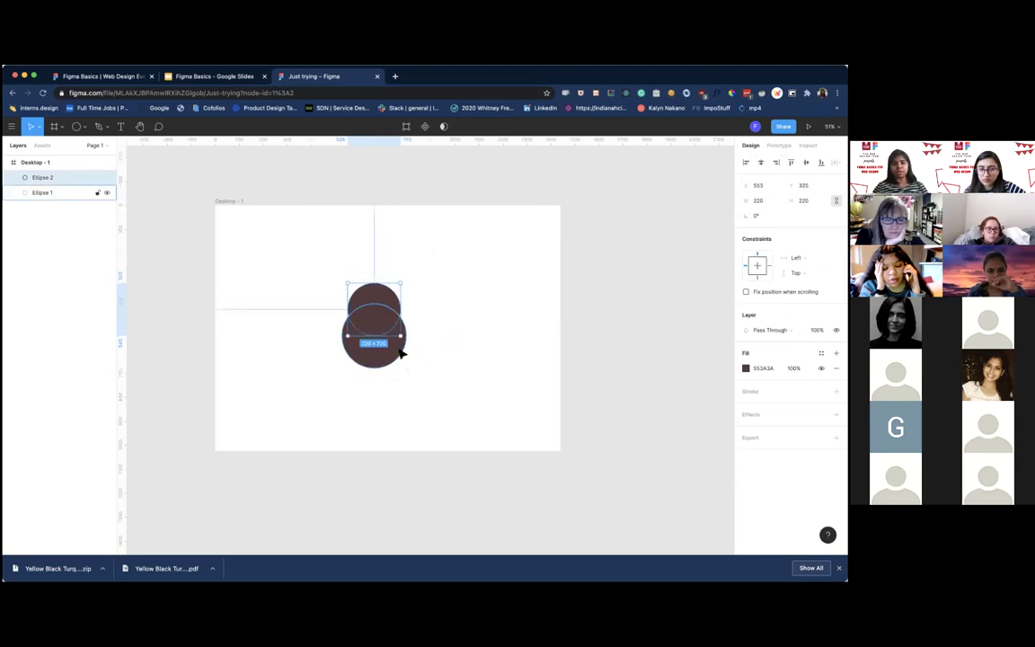
{"action": "left_click", "coordinate": [384, 295], "text": "shift"}
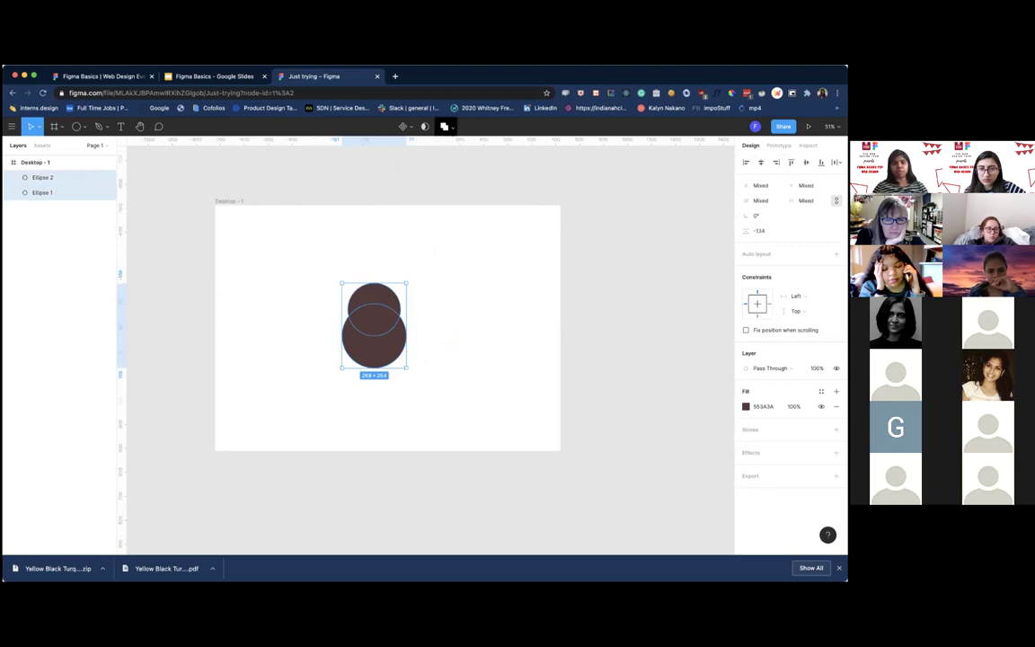
{"action": "left_click", "coordinate": [447, 125]}
{"action": "left_click", "coordinate": [450, 161]}
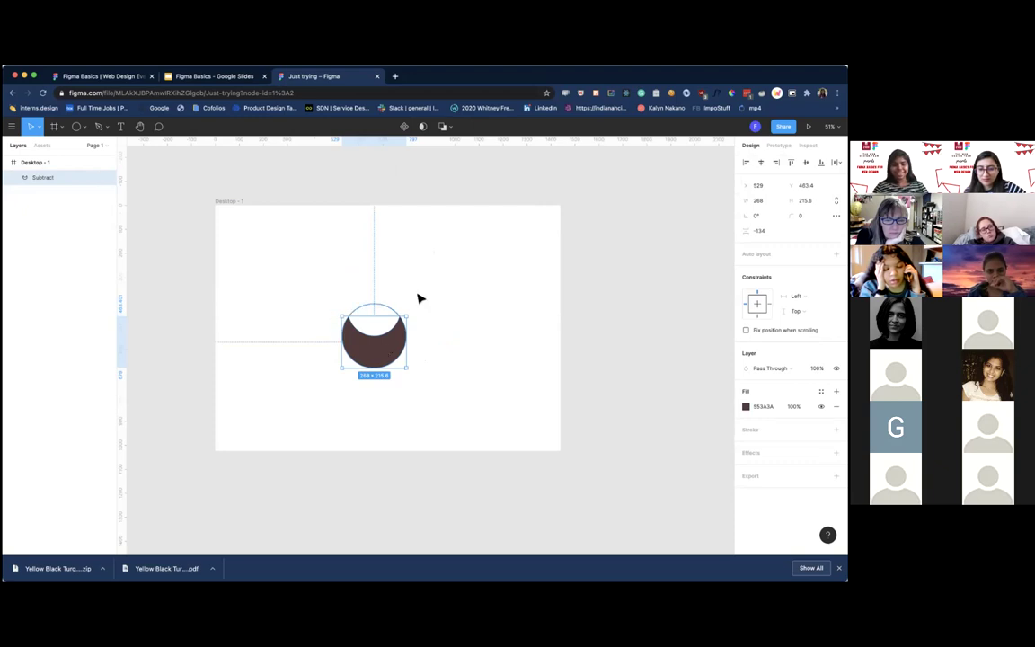
{"action": "key", "text": "super+z"}
Try Intersect selection and undo it, then apply Exclude selection and delete the resulting shape.
{"action": "left_click", "coordinate": [446, 127]}
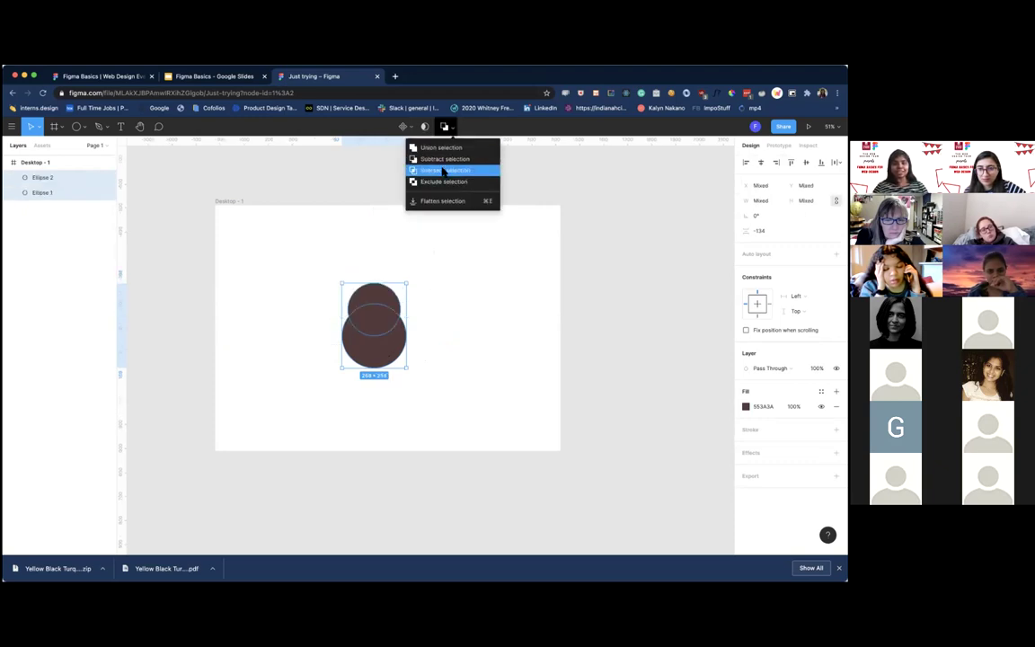
{"action": "left_click", "coordinate": [447, 171]}
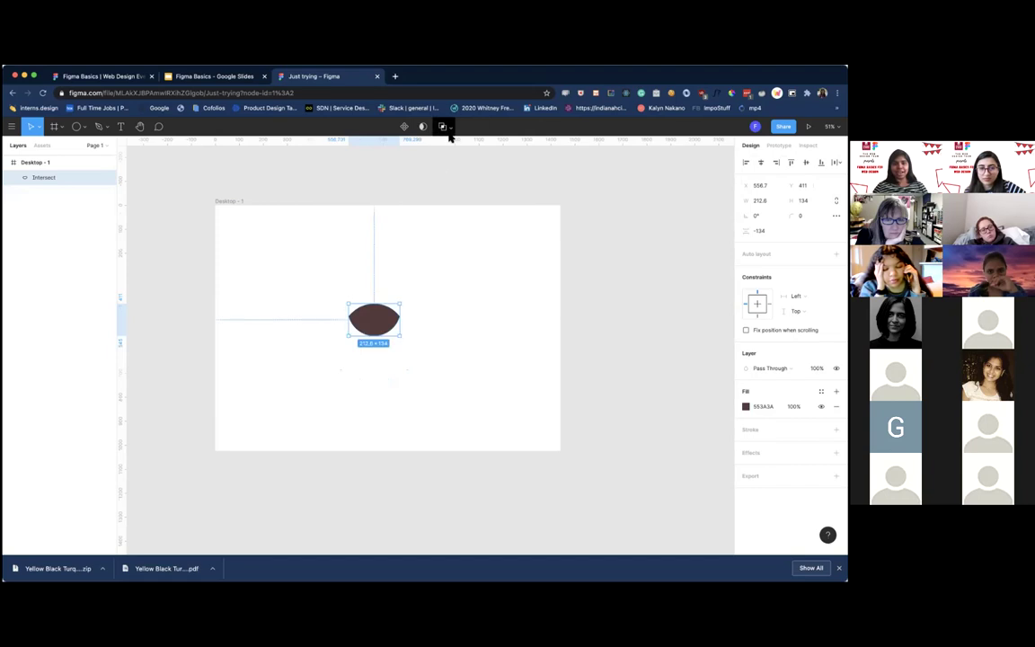
{"action": "key", "text": "super+z"}
{"action": "left_click", "coordinate": [454, 130]}
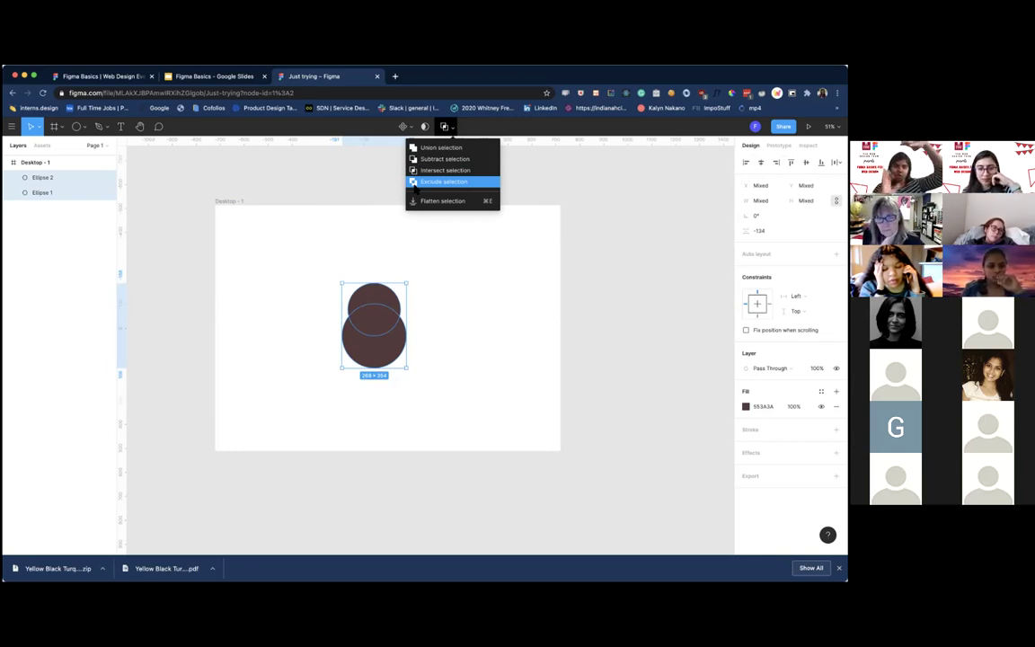
{"action": "left_click", "coordinate": [415, 184]}
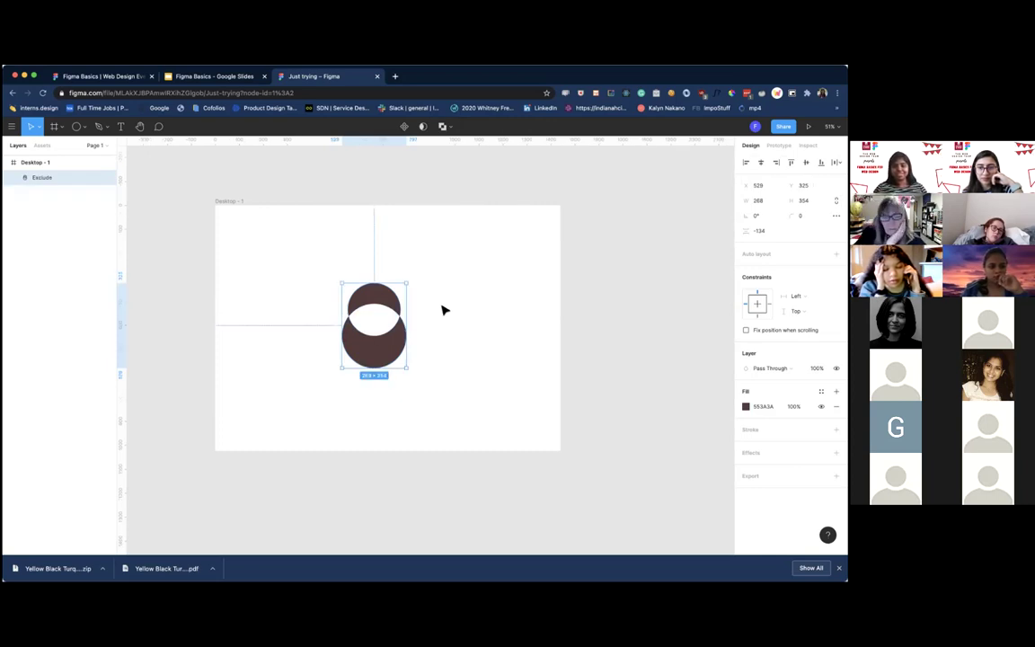
{"action": "key", "text": "Delete"}
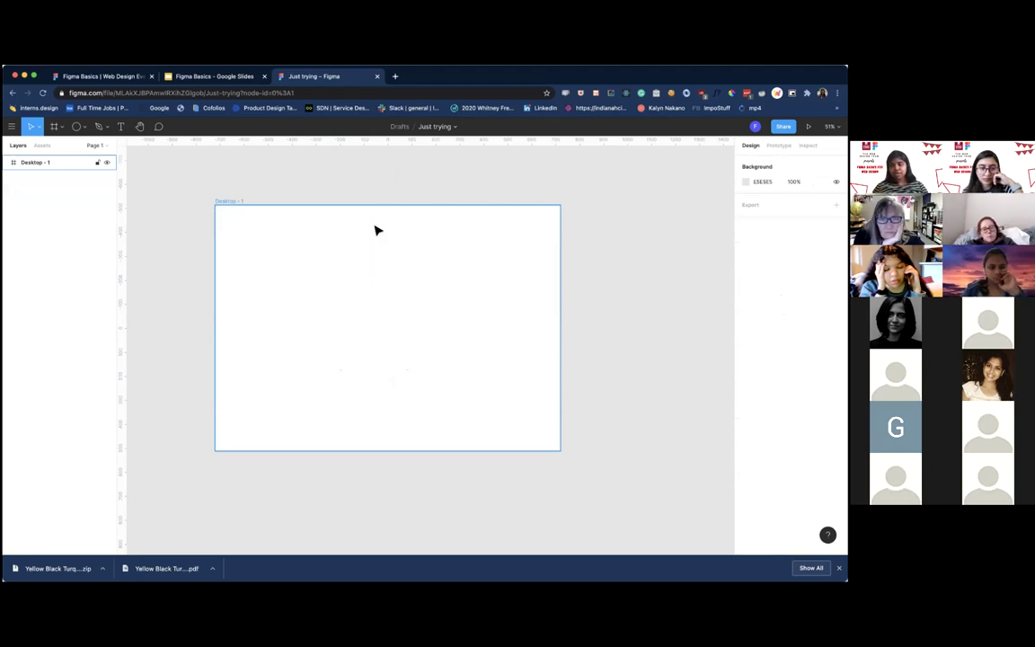
Draw a grey rectangle on the Desktop - 1 frame with the Rectangle tool.
{"action": "left_click", "coordinate": [84, 127]}
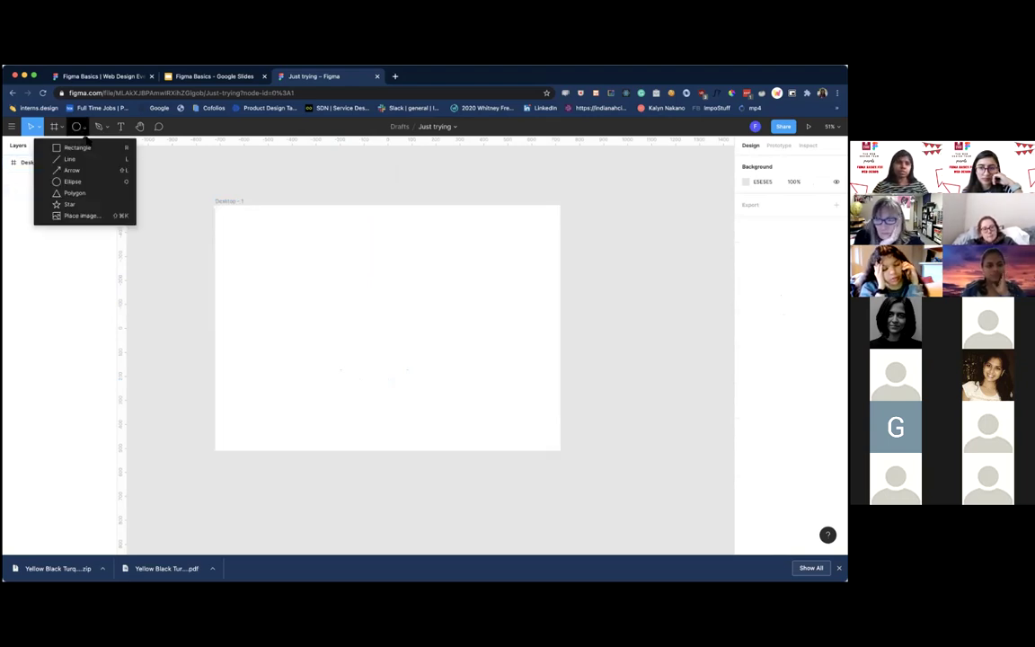
{"action": "left_click", "coordinate": [86, 146]}
{"action": "mouse_move", "coordinate": [279, 252]}
{"action": "left_mouse_down"}
{"action": "mouse_move", "coordinate": [325, 294]}
{"action": "mouse_move", "coordinate": [400, 310]}
{"action": "mouse_move", "coordinate": [411, 341]}
{"action": "left_mouse_up"}
{"action": "key", "text": "Escape"}
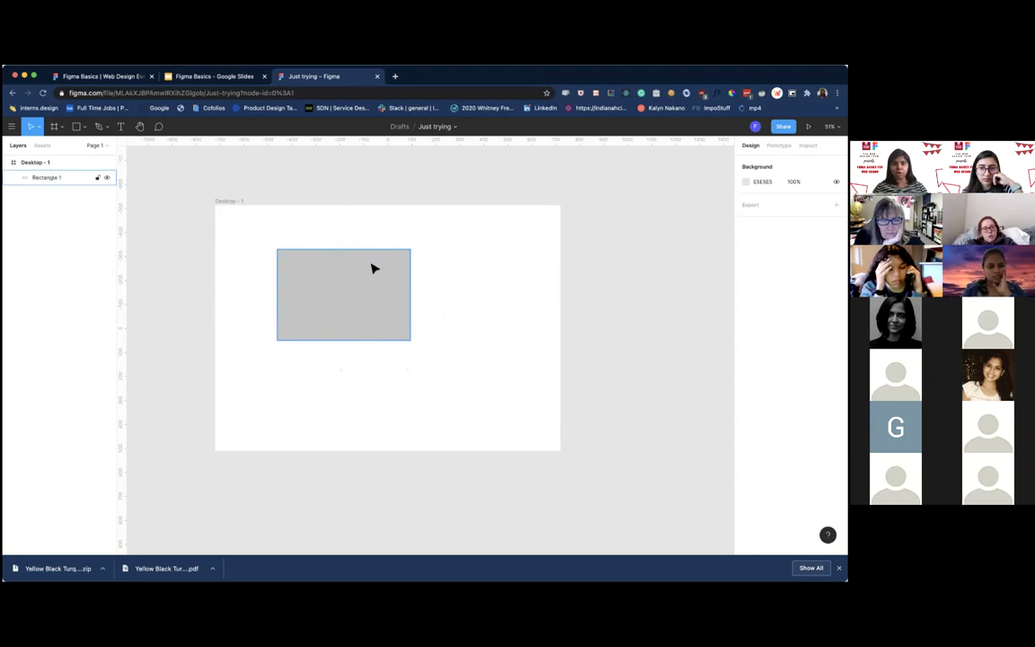
{"action": "left_click", "coordinate": [373, 268]}
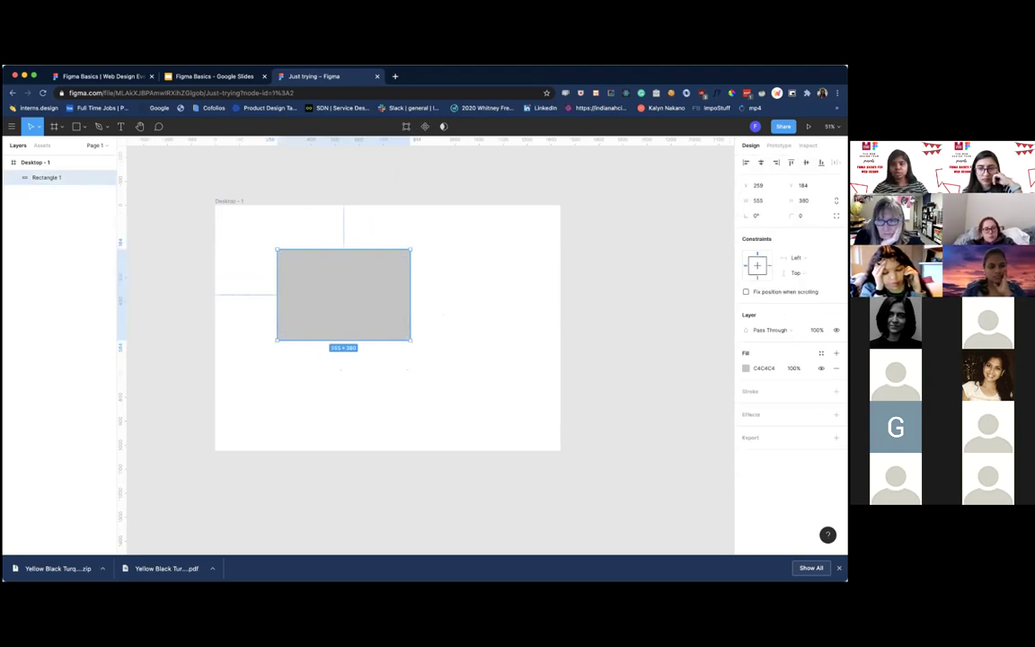
Set the rectangle's corner radius to 20, then scrub it higher to round the corners further.
{"action": "left_click", "coordinate": [803, 216]}
{"action": "type", "text": "8"}
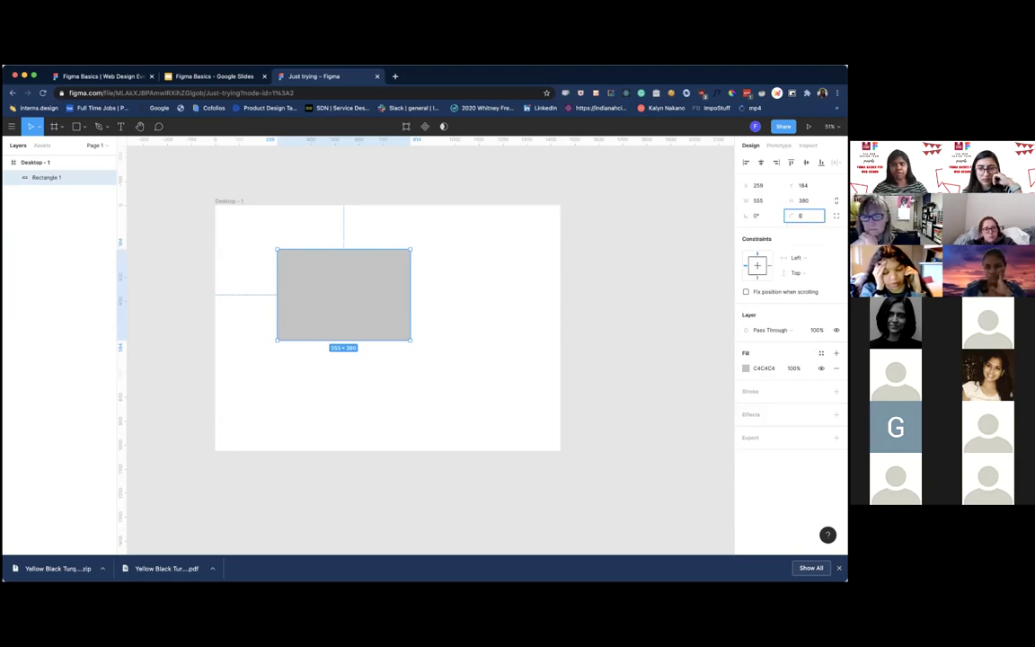
{"action": "key", "text": "BackSpace"}
{"action": "type", "text": "20"}
{"action": "key", "text": "Return"}
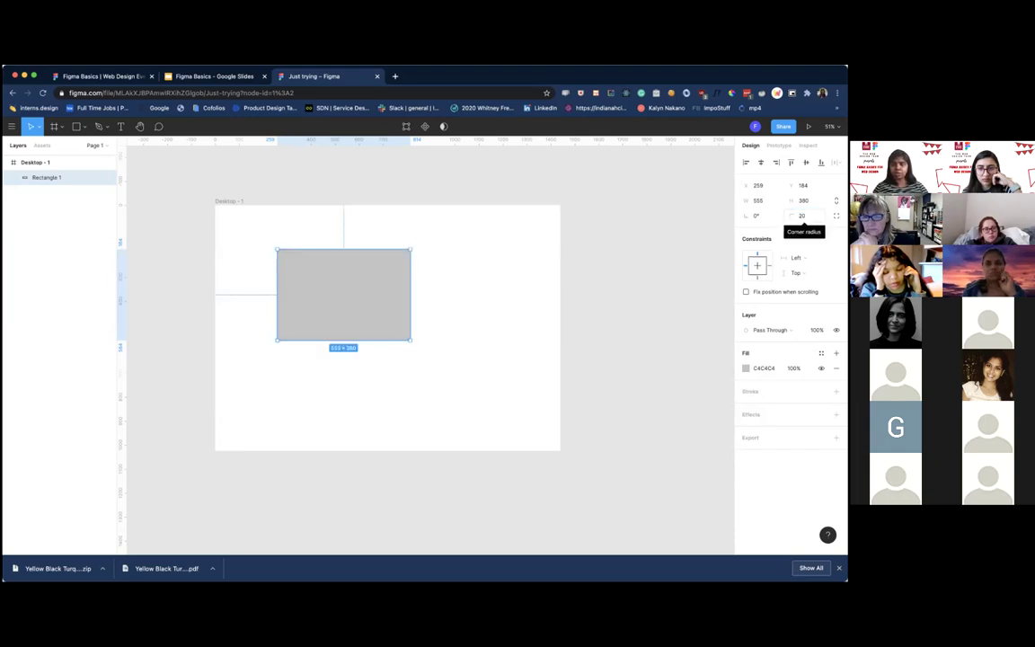
{"action": "left_click_drag", "start_coordinate": [791, 216], "coordinate": [812, 215]}
{"action": "left_click_drag", "start_coordinate": [37, 212], "coordinate": [539, 274]}
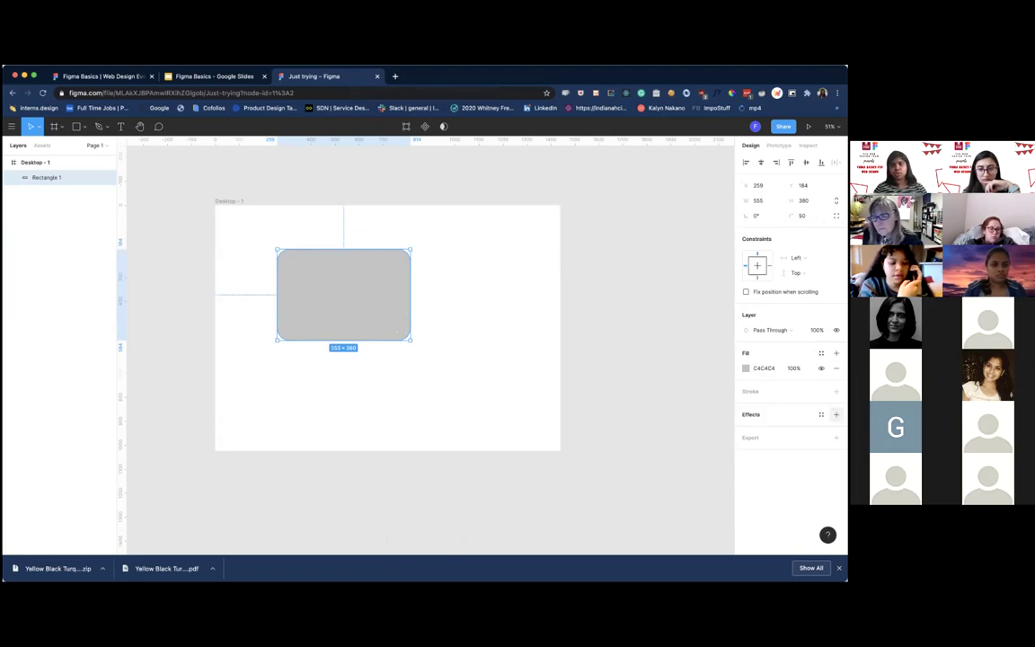
Add a Drop shadow effect to the rounded rectangle.
{"action": "left_click", "coordinate": [835, 414]}
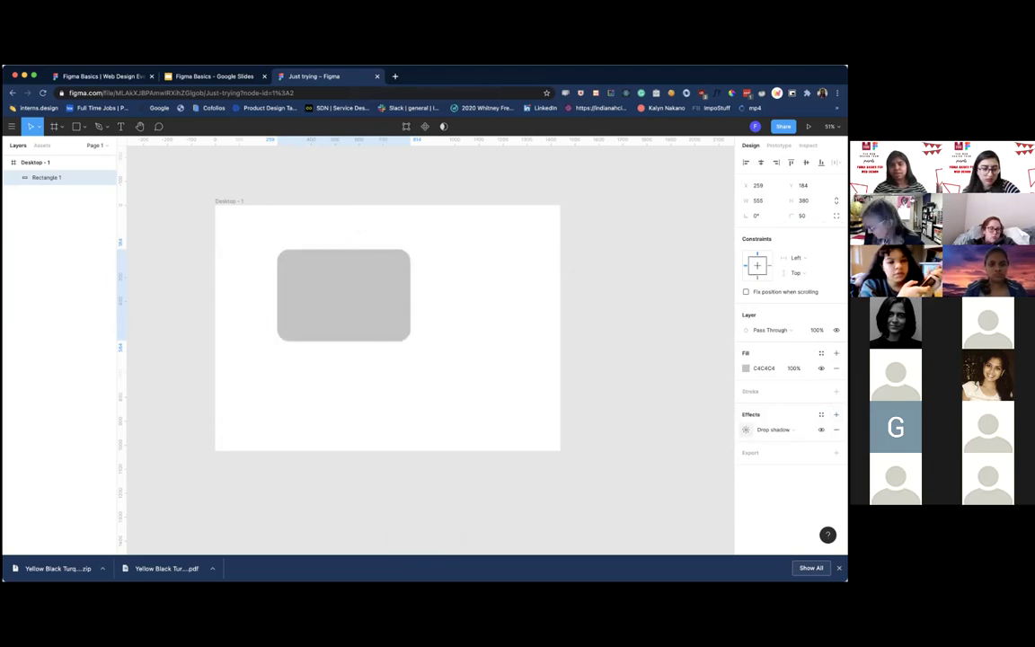
{"action": "left_click", "coordinate": [746, 430]}
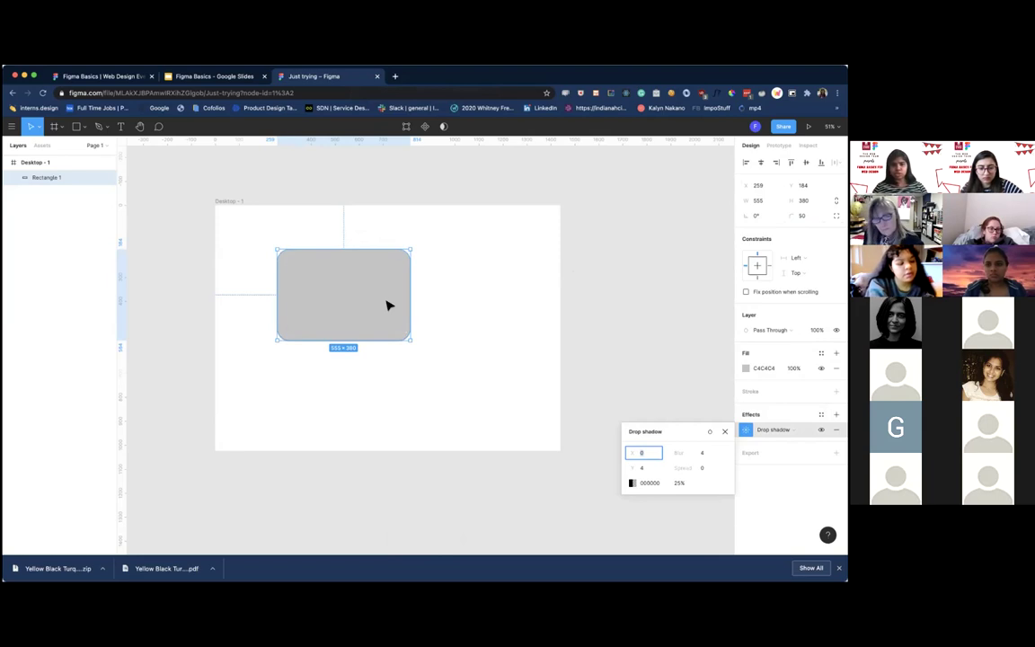
{"action": "key", "text": "Escape"}
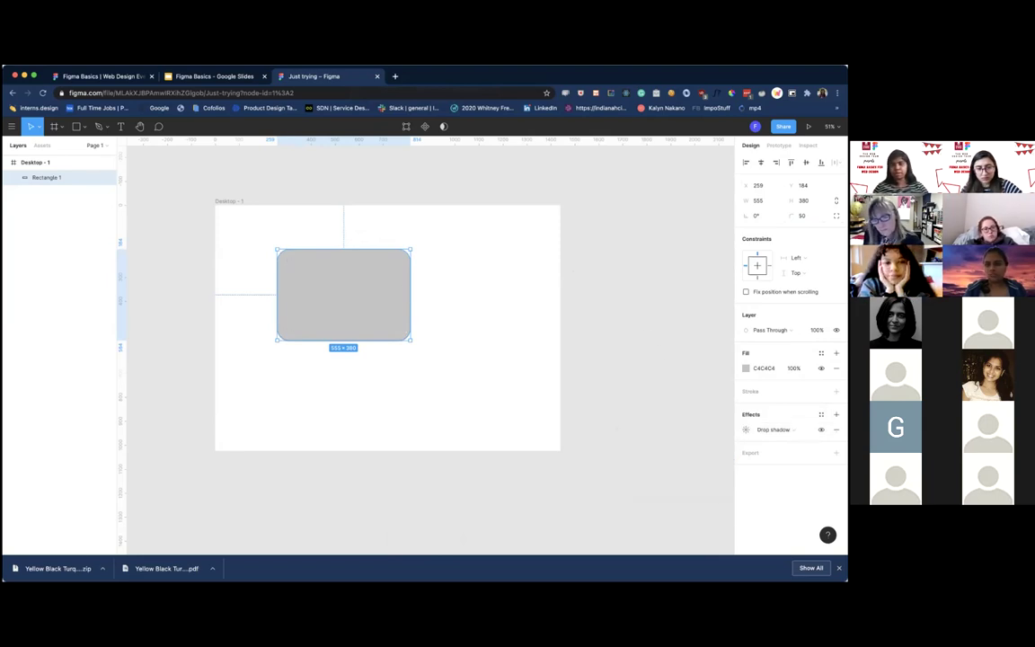
Change the rectangle's fill to light pink FFE7E7.
{"action": "left_click", "coordinate": [745, 369]}
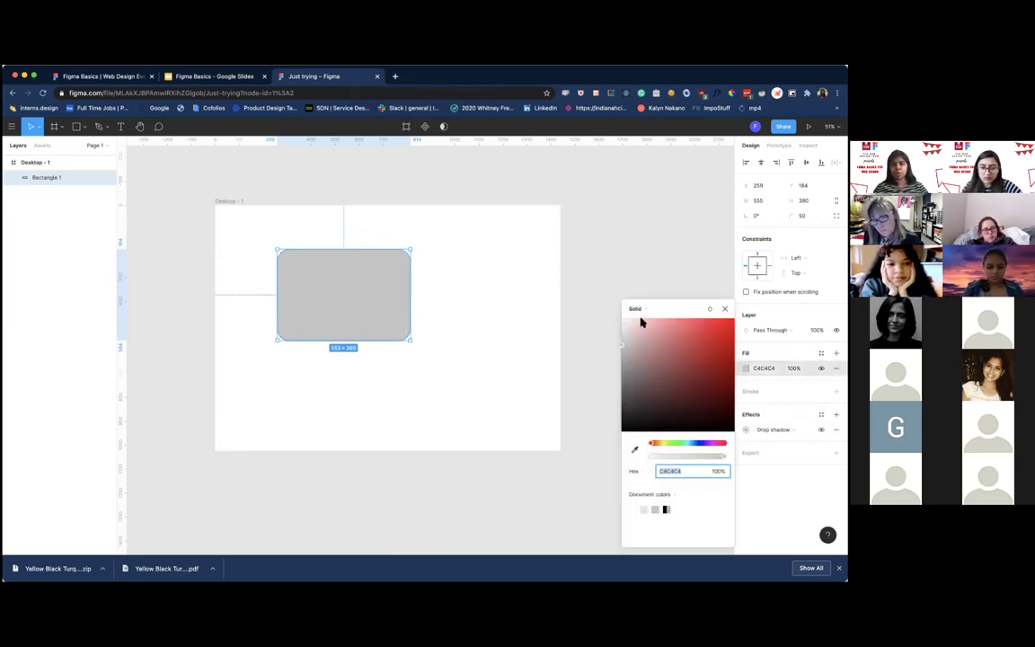
{"action": "left_click", "coordinate": [640, 321]}
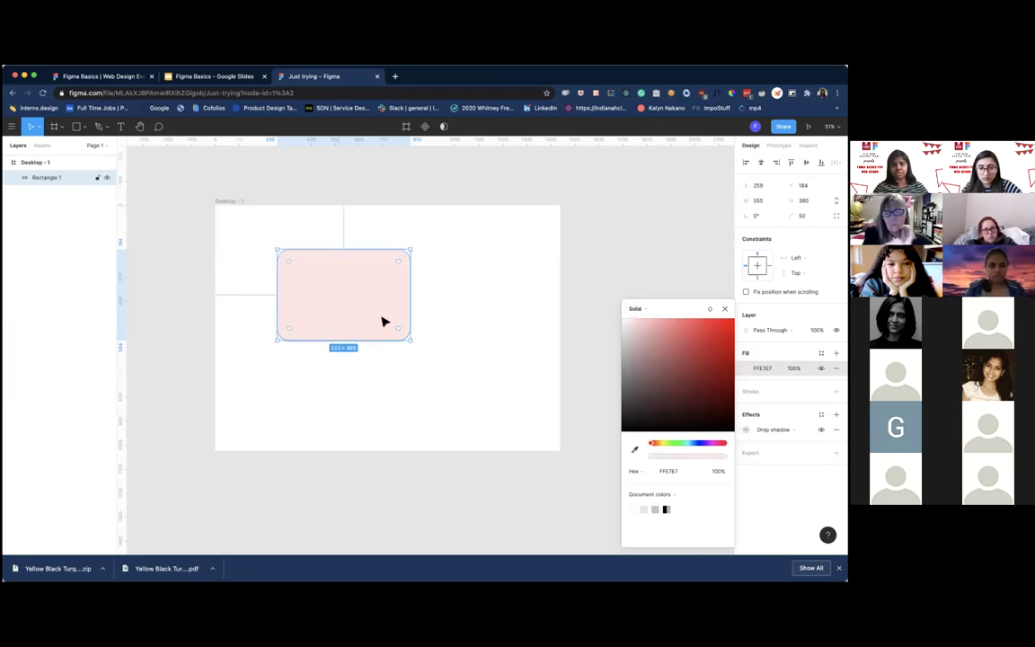
{"action": "left_click", "coordinate": [494, 320]}
{"action": "left_click", "coordinate": [363, 300]}
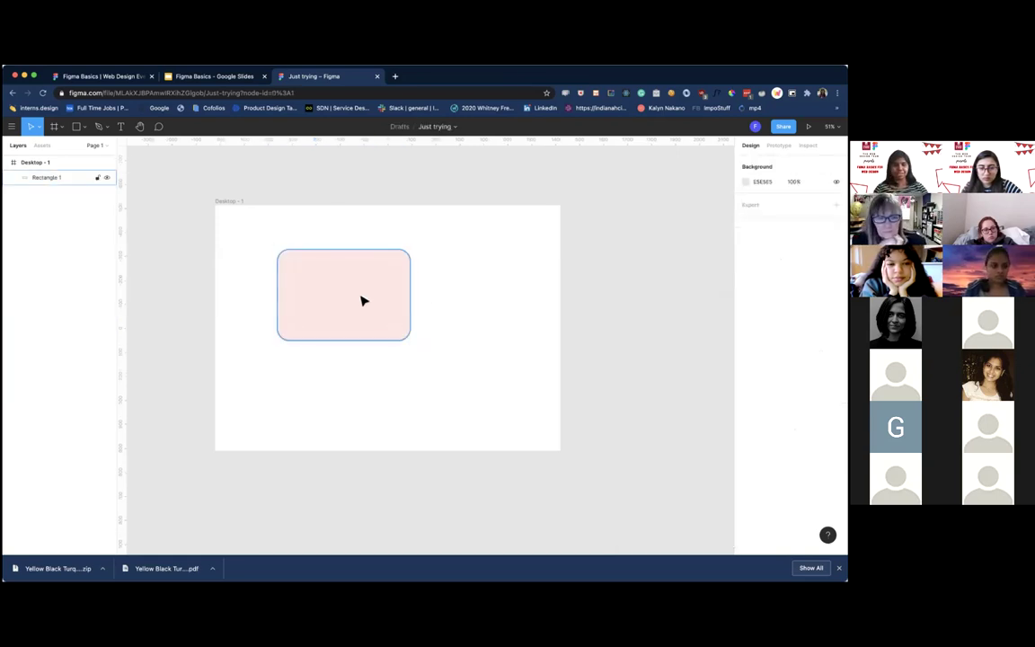
Soften the drop shadow with Blur 30, Y 0 and Spread 2, then reselect the pink rectangle.
{"action": "left_click", "coordinate": [744, 429]}
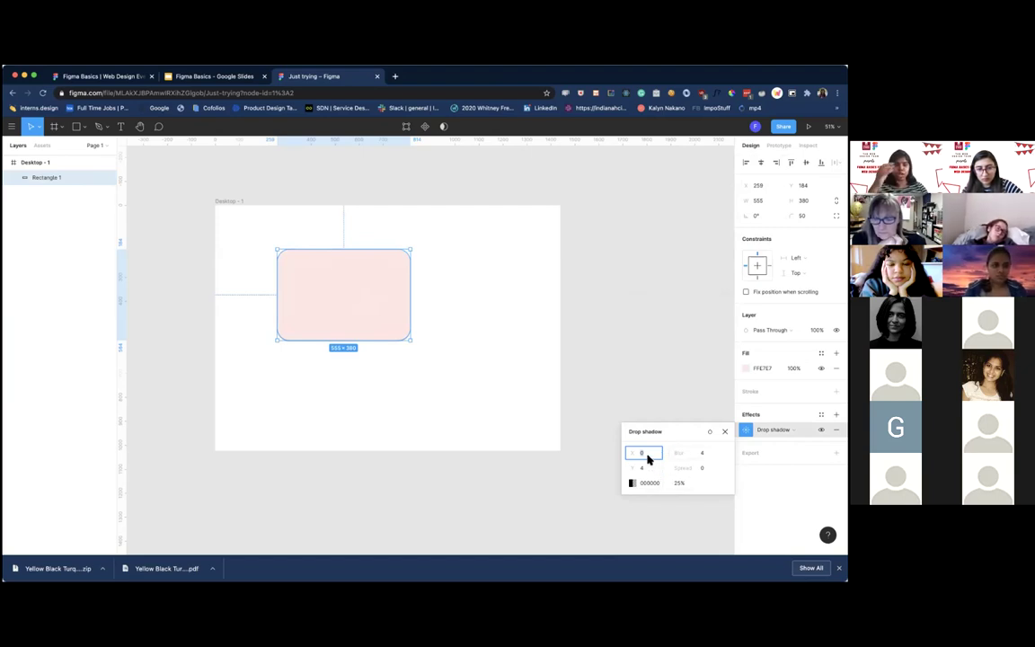
{"action": "key", "text": "Tab"}
{"action": "type", "text": "30"}
{"action": "key", "text": "Return"}
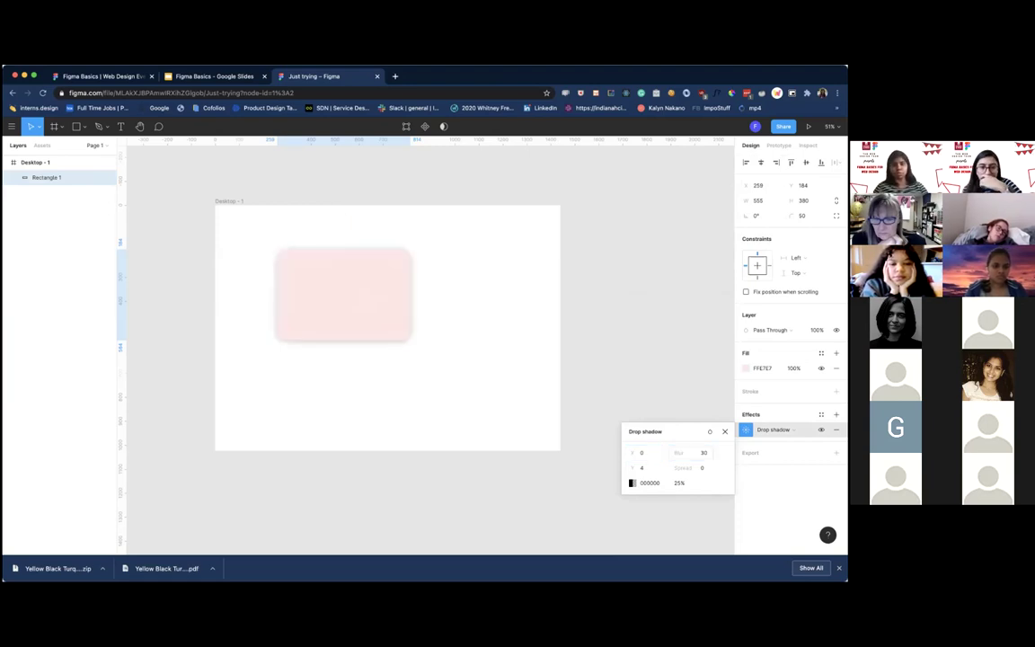
{"action": "left_click", "coordinate": [655, 472]}
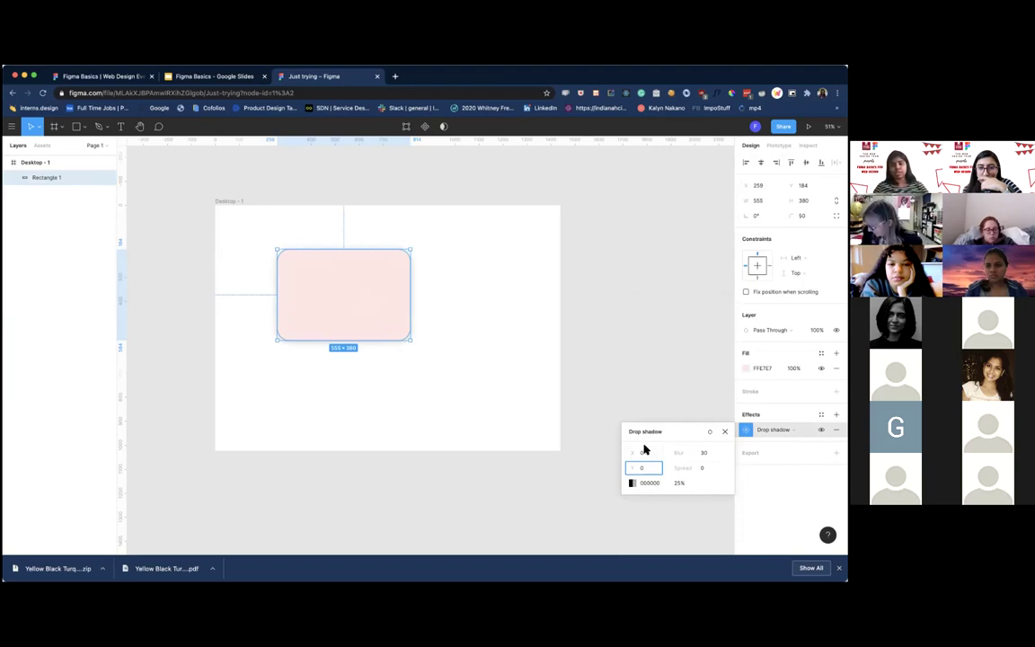
{"action": "left_click", "coordinate": [681, 483]}
{"action": "left_click", "coordinate": [690, 468]}
{"action": "key", "text": "Return"}
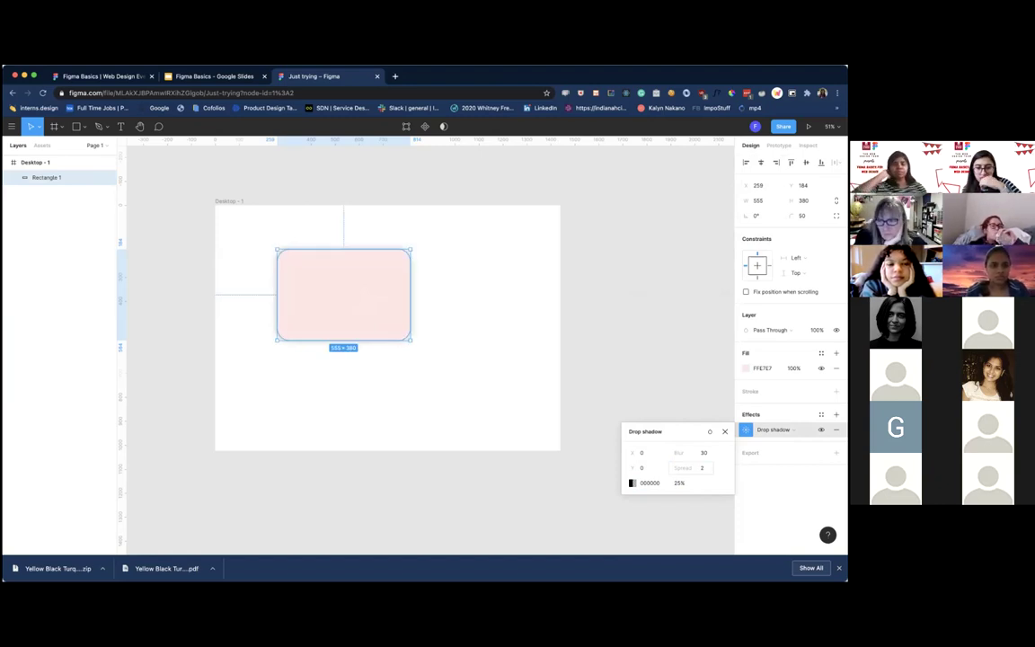
{"action": "left_click", "coordinate": [582, 435]}
{"action": "left_click", "coordinate": [582, 435]}
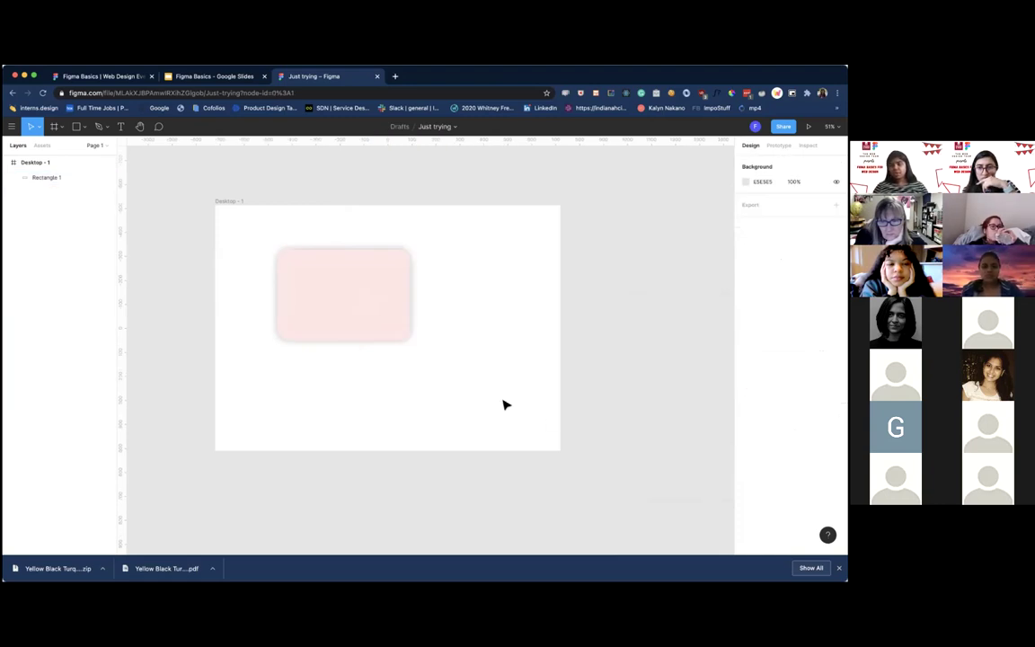
{"action": "left_click", "coordinate": [384, 315]}
Delete the pink rectangle and draw a grey square on the Desktop - 1 frame.
{"action": "key", "text": "Delete"}
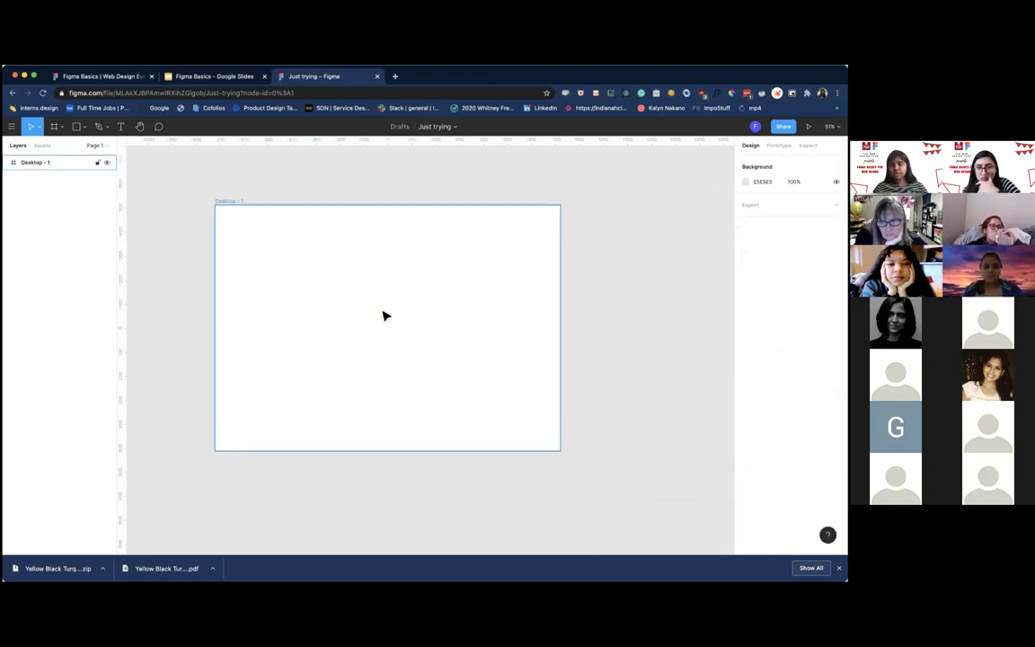
{"action": "left_click", "coordinate": [121, 127]}
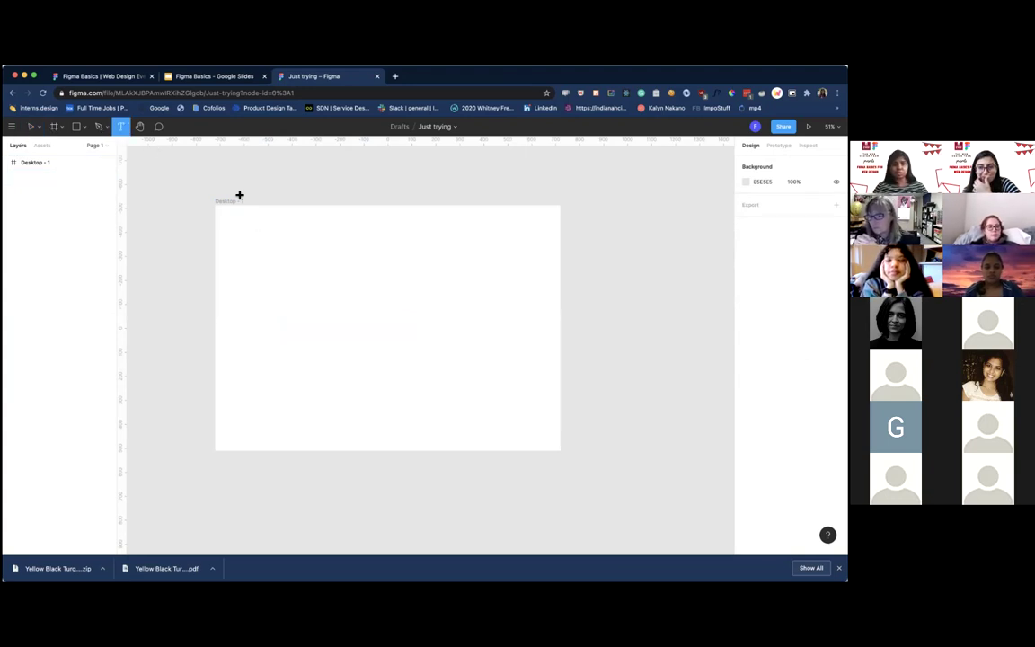
{"action": "left_click", "coordinate": [84, 127]}
{"action": "left_click", "coordinate": [54, 141]}
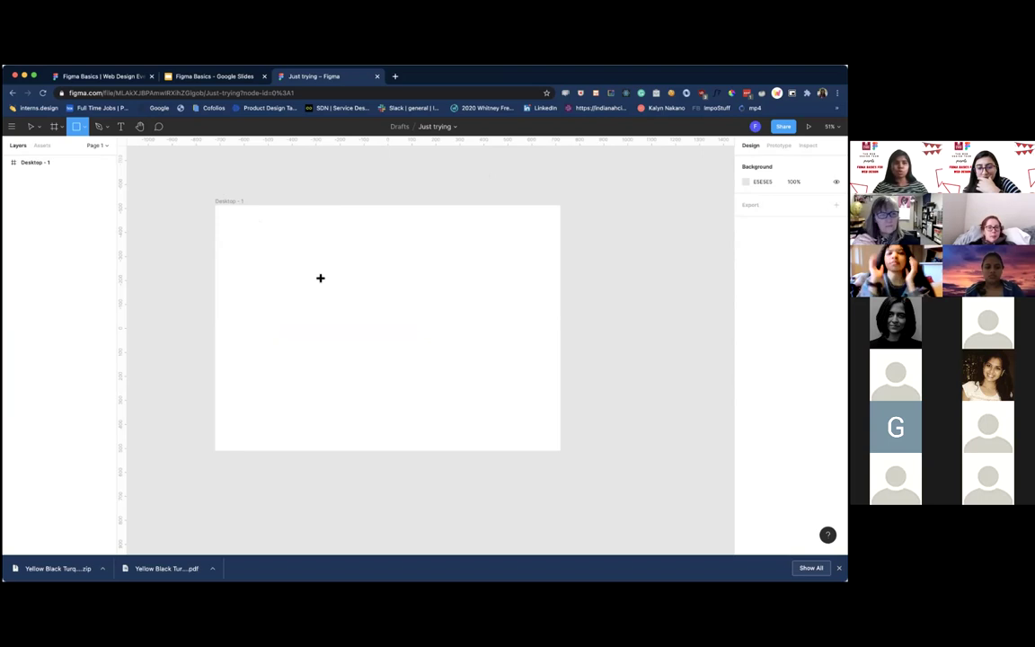
{"action": "mouse_move", "coordinate": [257, 242]}
{"action": "left_mouse_down"}
{"action": "mouse_move", "coordinate": [319, 290]}
{"action": "mouse_move", "coordinate": [315, 299]}
{"action": "mouse_move", "coordinate": [397, 273]}
{"action": "mouse_move", "coordinate": [384, 286]}
{"action": "mouse_move", "coordinate": [448, 281]}
{"action": "left_mouse_up"}
Copy and paste the square to get three grey 246 × 246 squares in a row.
{"action": "key", "text": "ctrl+c"}
{"action": "key", "text": "ctrl+v"}
{"action": "key", "text": "ctrl+v"}
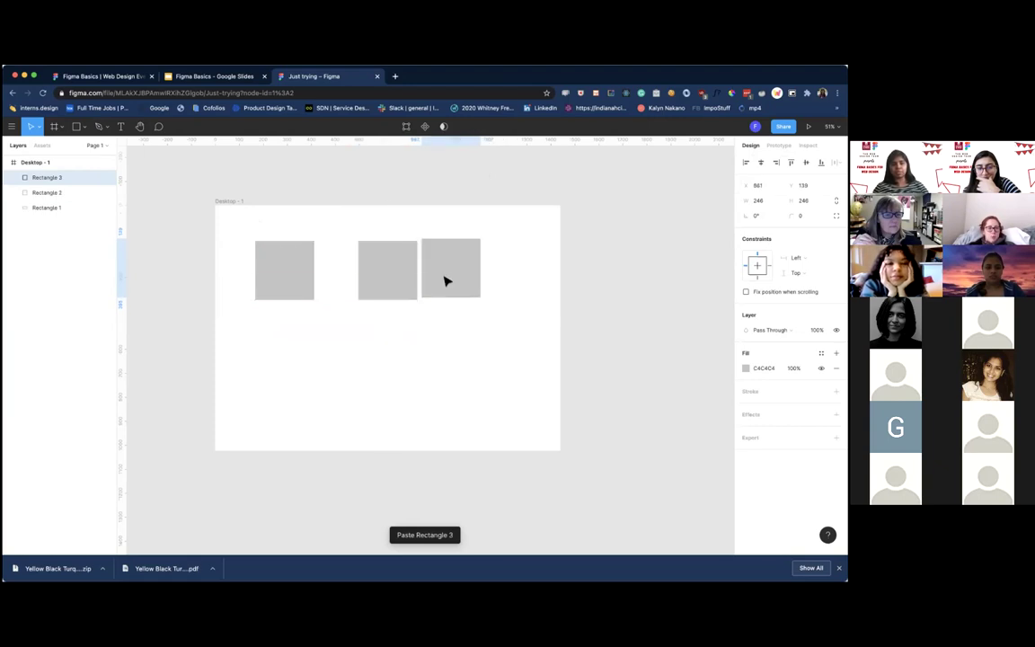
{"action": "left_click", "coordinate": [393, 277], "text": "shift"}
{"action": "left_click", "coordinate": [284, 272], "text": "shift"}
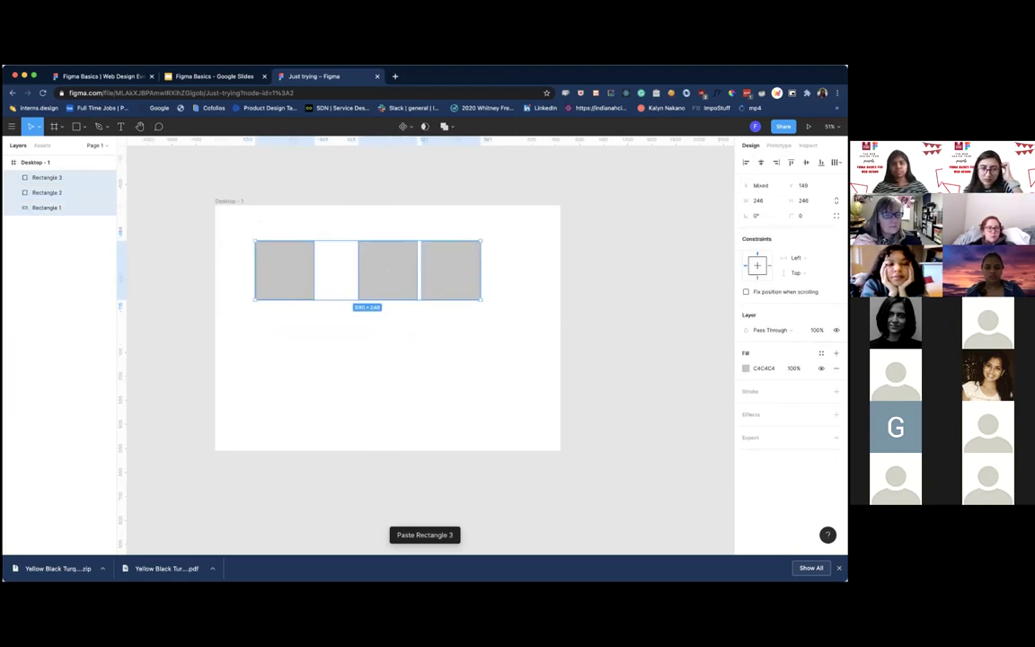
{"action": "left_click", "coordinate": [608, 393]}
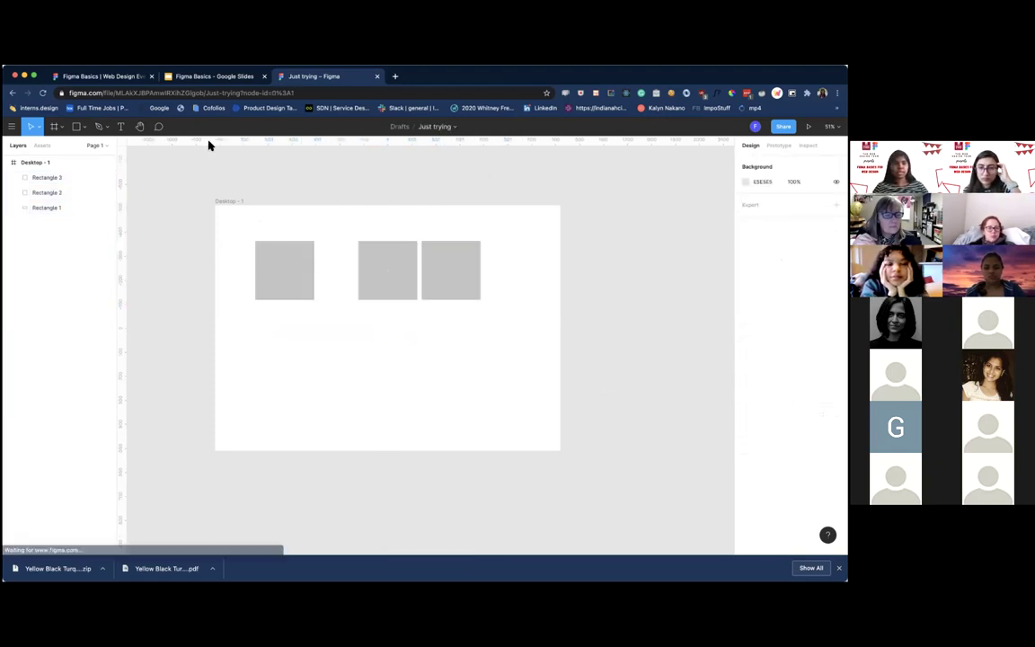
{"action": "left_click", "coordinate": [121, 127]}
Create a 'here 1' text box below the squares and shrink it to fit its text.
{"action": "left_click_drag", "start_coordinate": [257, 322], "coordinate": [390, 351]}
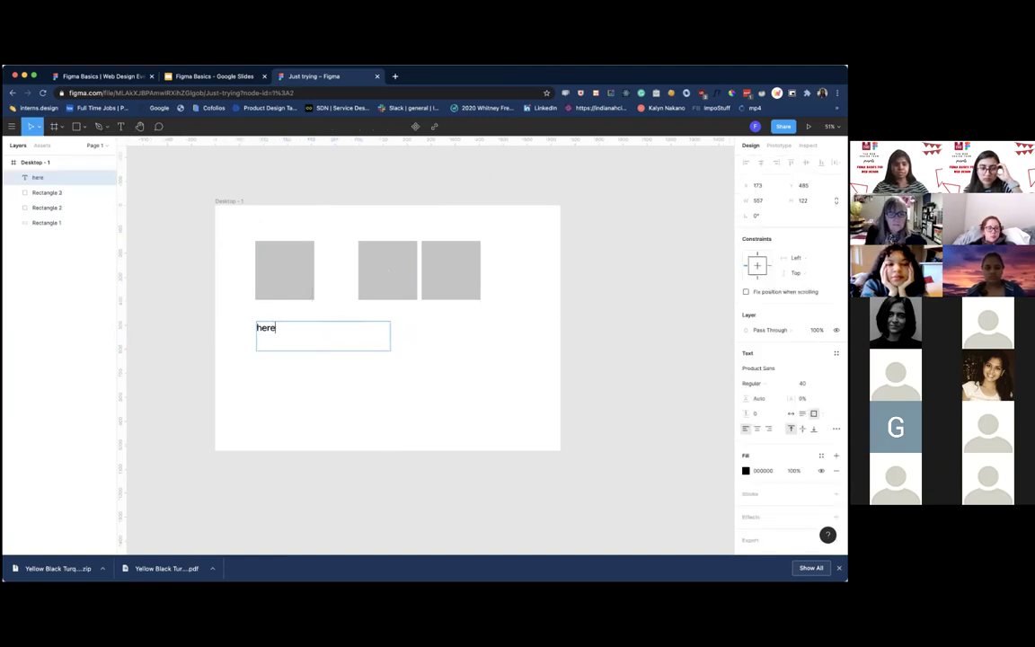
{"action": "key", "text": "Escape"}
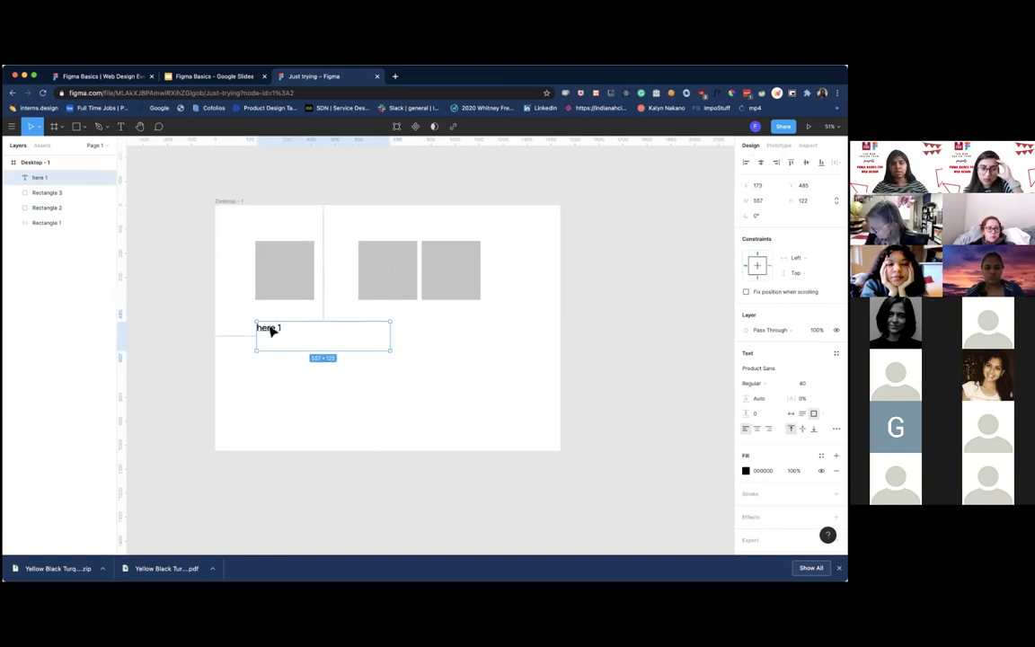
{"action": "scroll", "coordinate": [271, 330], "scroll_direction": "up", "scroll_amount": 5}
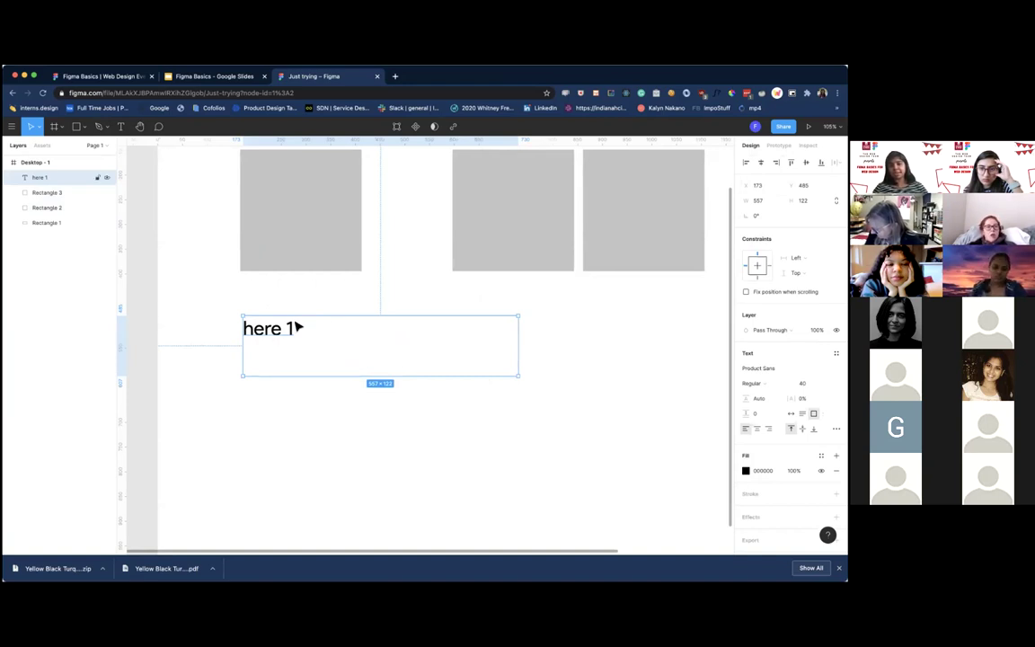
{"action": "scroll", "coordinate": [298, 327], "scroll_direction": "down", "scroll_amount": 3}
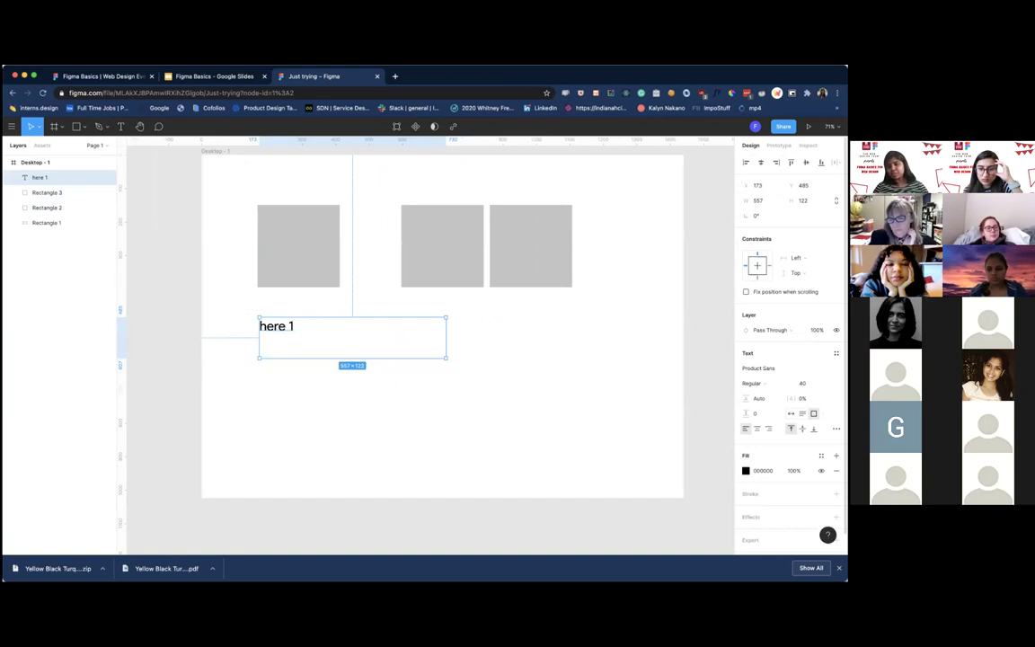
{"action": "left_click", "coordinate": [791, 413]}
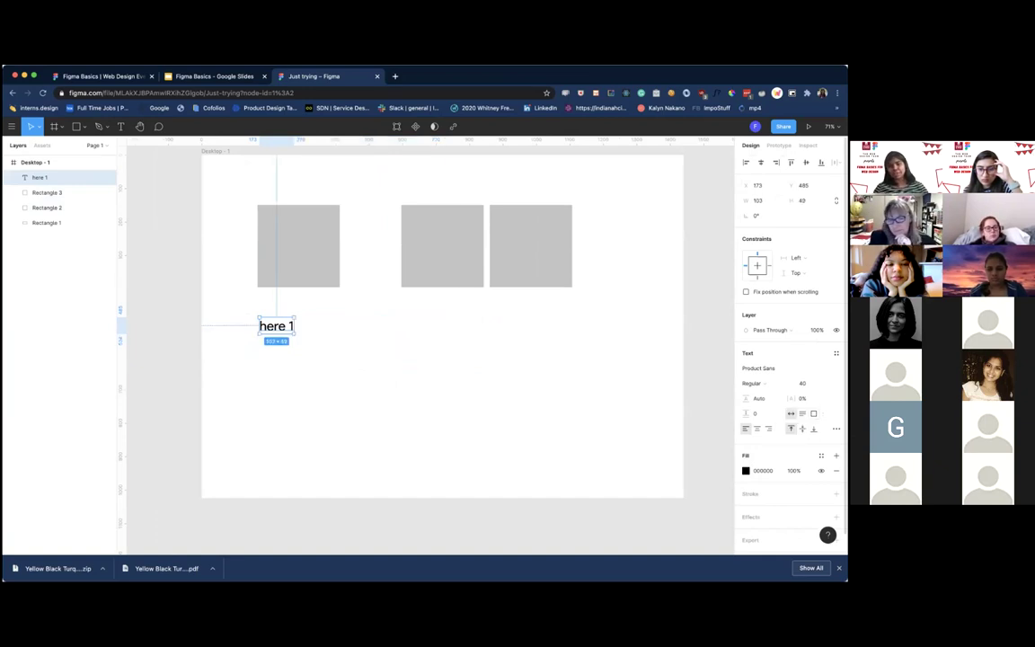
Copy the 'here 1' text and paste two copies stacked beneath the original.
{"action": "double_click", "coordinate": [286, 327]}
{"action": "type", "text": "oisoipoispoispoiopdsiopi"}
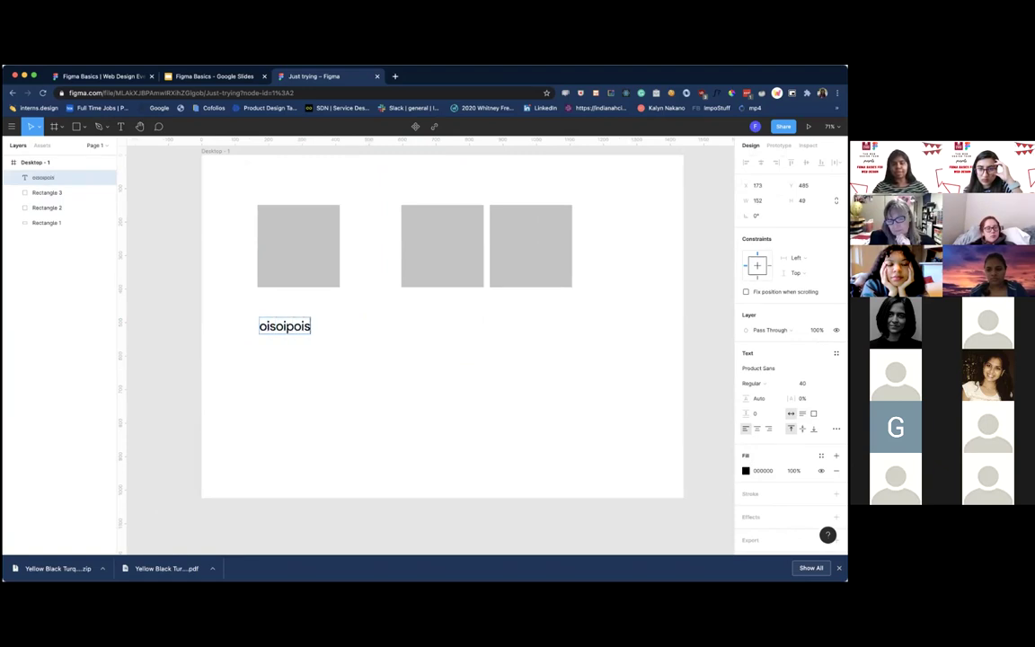
{"action": "key", "text": "super+z"}
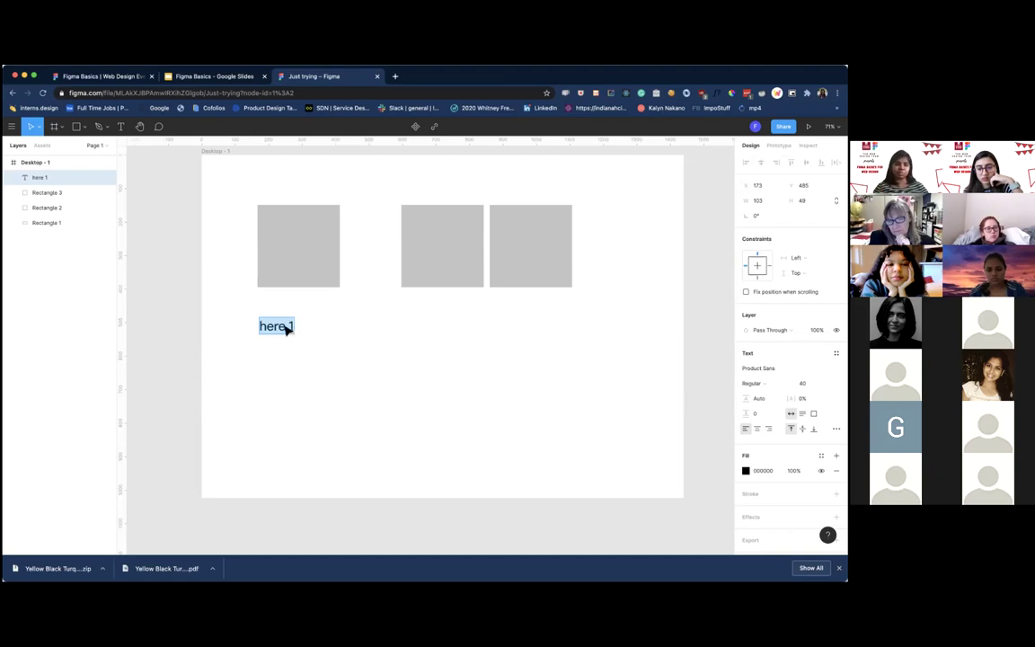
{"action": "key", "text": "Escape"}
{"action": "key", "text": "super+v"}
{"action": "left_click_drag", "start_coordinate": [286, 337], "coordinate": [277, 377]}
{"action": "key", "text": "alt"}
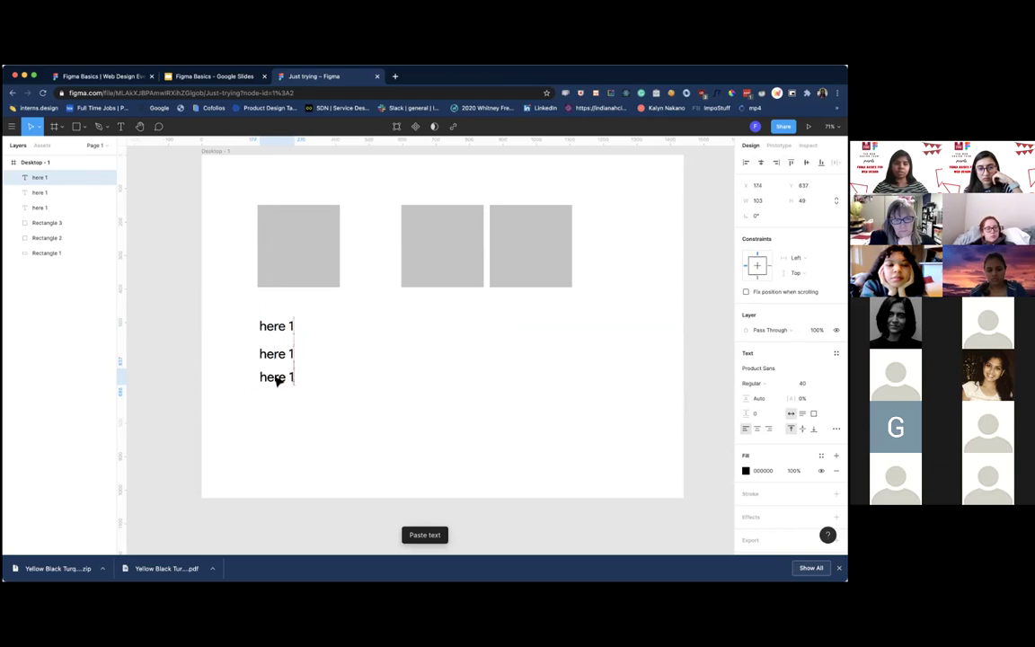
Select the three 'here 1' texts, align them left with Option+A, then shift the middle one right.
{"action": "left_click", "coordinate": [288, 234]}
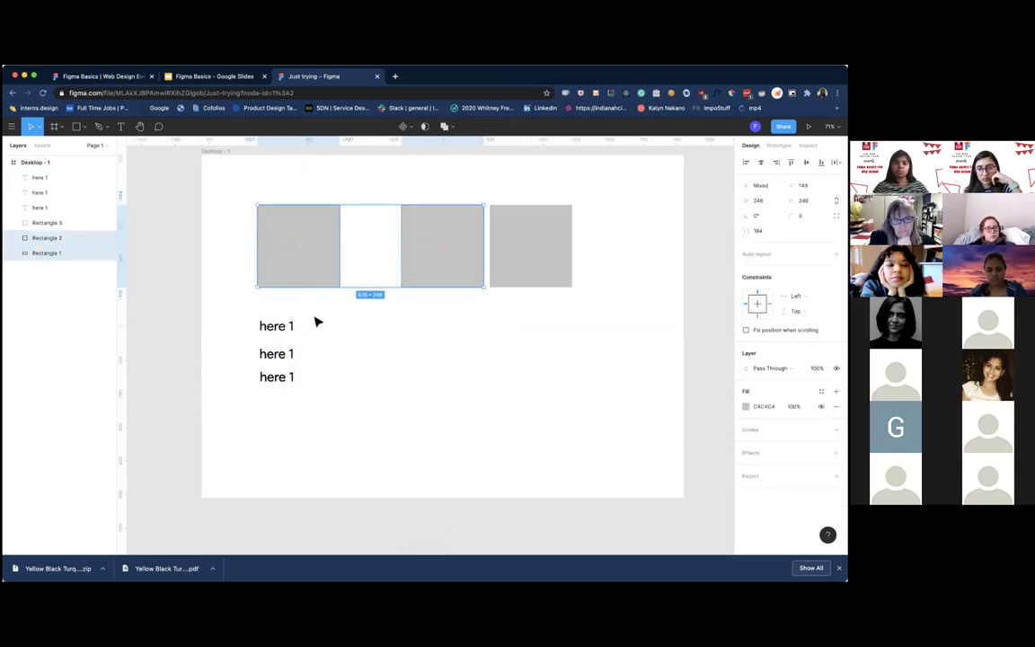
{"action": "left_click", "coordinate": [291, 331]}
{"action": "left_click", "coordinate": [284, 353], "text": "shift"}
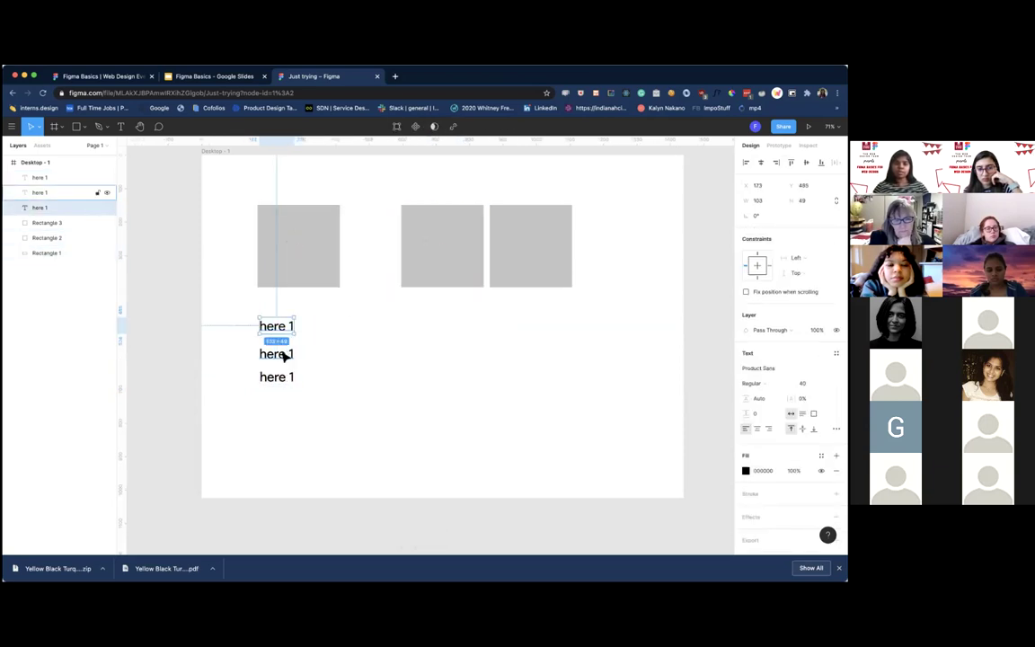
{"action": "left_click", "coordinate": [316, 320]}
{"action": "left_click", "coordinate": [287, 326]}
{"action": "left_click", "coordinate": [285, 353], "text": "shift"}
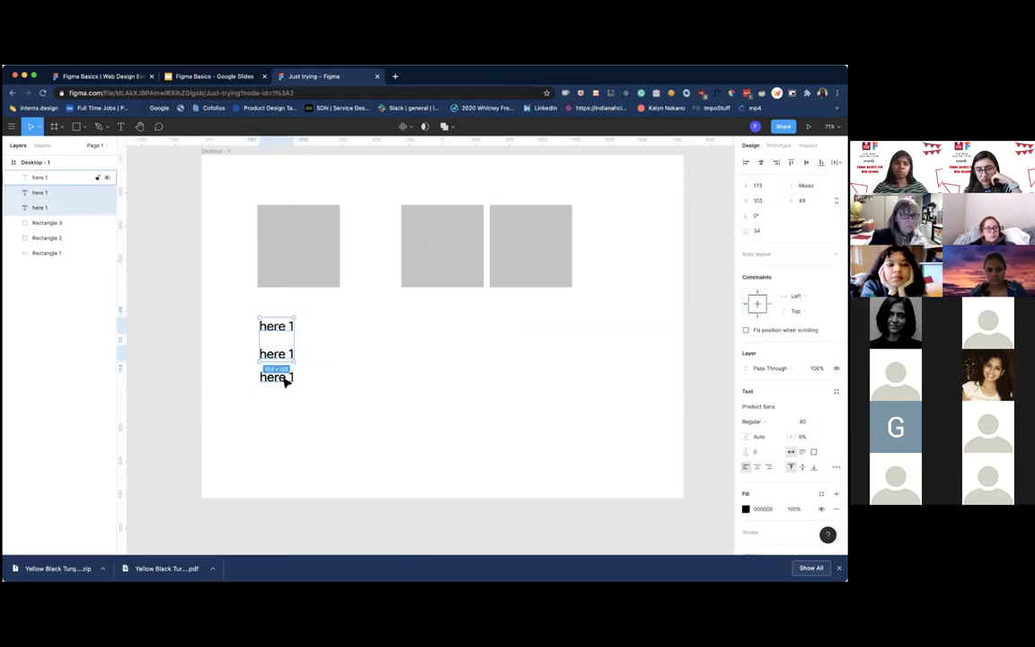
{"action": "left_click", "coordinate": [286, 379], "text": "shift"}
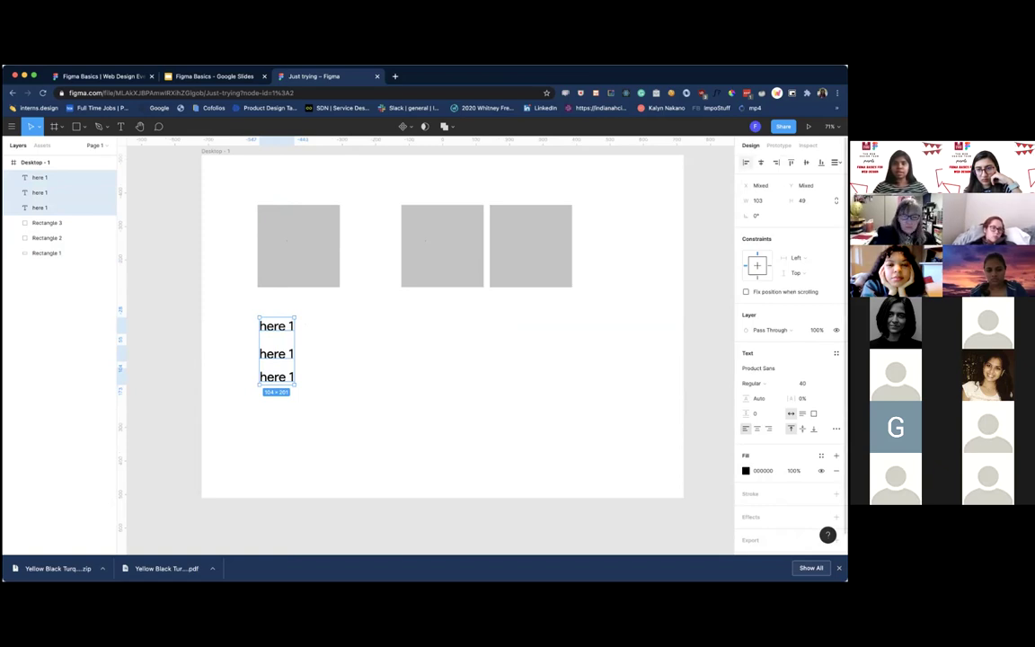
{"action": "key", "text": "alt+a"}
{"action": "left_click", "coordinate": [419, 374]}
{"action": "left_click_drag", "start_coordinate": [272, 358], "coordinate": [336, 353]}
Reselect all three texts, align them left again, and move the middle text further right.
{"action": "left_click", "coordinate": [277, 328]}
{"action": "left_click", "coordinate": [331, 352], "text": "shift"}
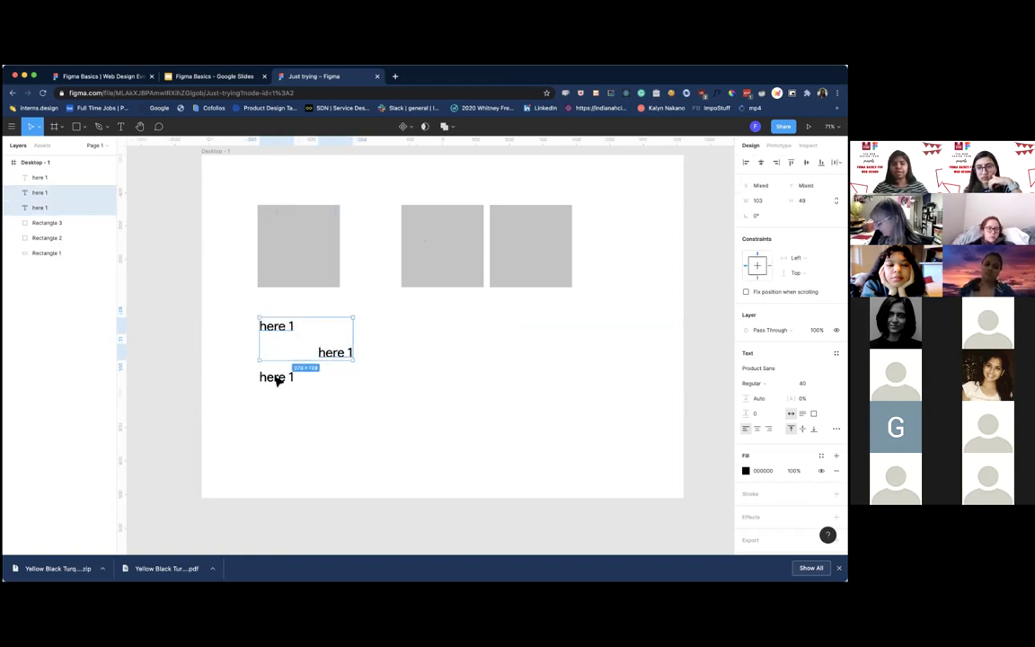
{"action": "left_click", "coordinate": [278, 377], "text": "shift"}
{"action": "key", "text": "alt+a"}
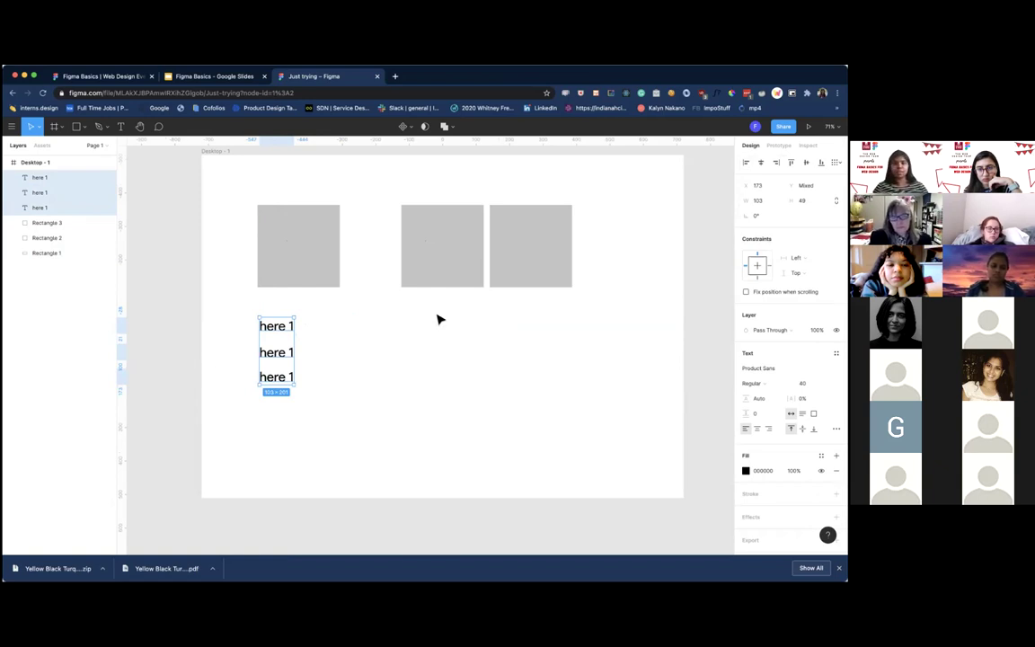
{"action": "left_click", "coordinate": [349, 340]}
{"action": "left_click_drag", "start_coordinate": [284, 351], "coordinate": [444, 351]}
Select the three 'here 1' texts and apply Align horizontal centers.
{"action": "left_click", "coordinate": [271, 328]}
{"action": "left_click", "coordinate": [331, 311]}
{"action": "left_click", "coordinate": [277, 324]}
{"action": "left_click", "coordinate": [418, 354], "text": "shift"}
{"action": "left_click", "coordinate": [284, 376], "text": "shift"}
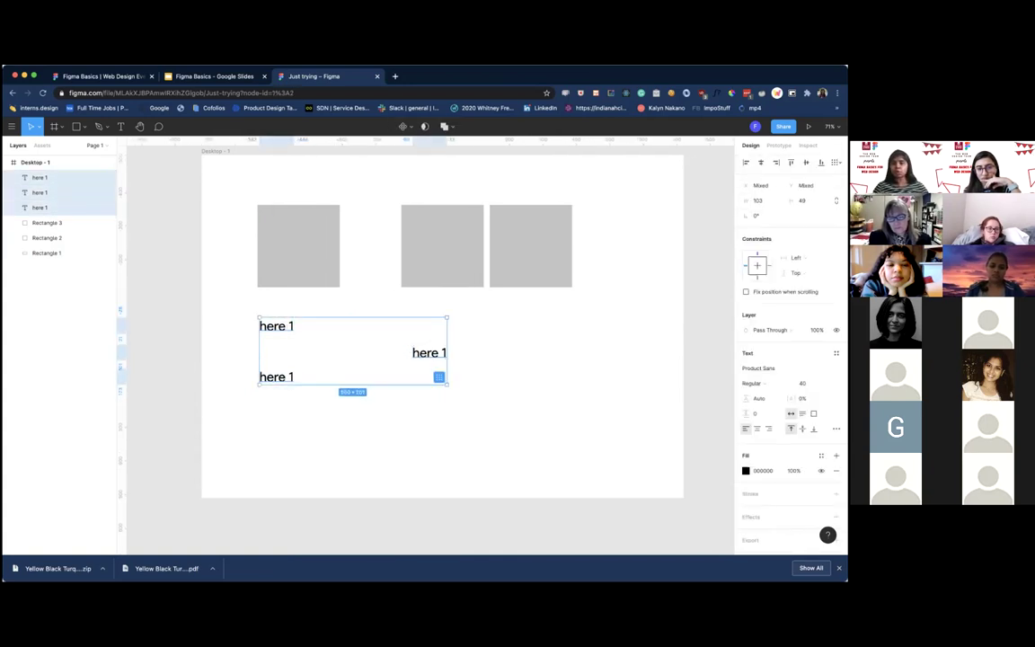
{"action": "left_click", "coordinate": [760, 162]}
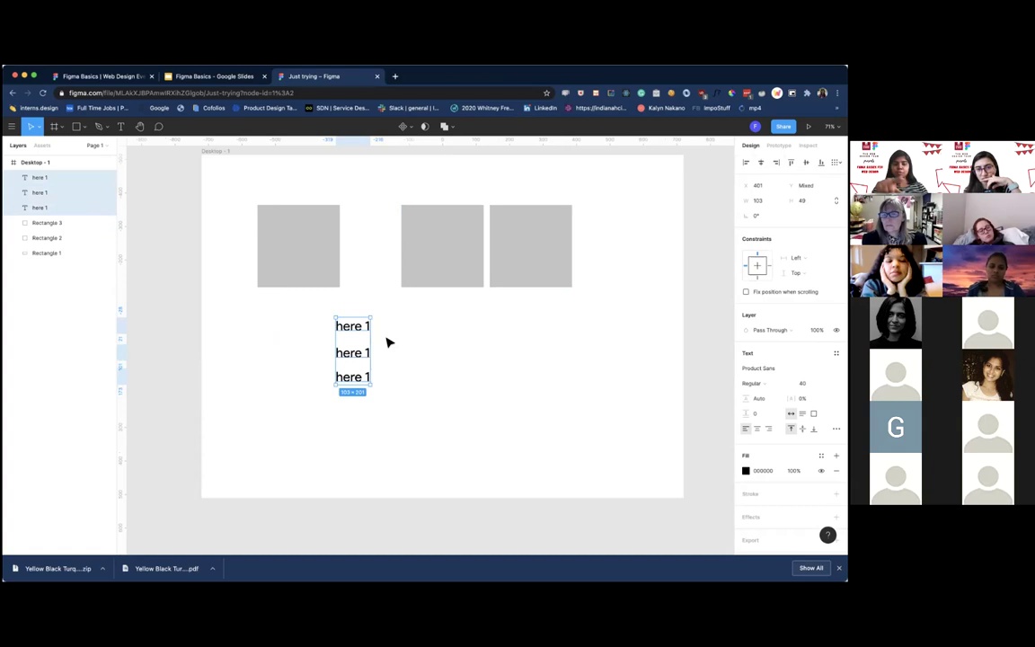
Widen the 'here 1' text boxes to 540 px wide.
{"action": "left_click_drag", "start_coordinate": [371, 350], "coordinate": [516, 350]}
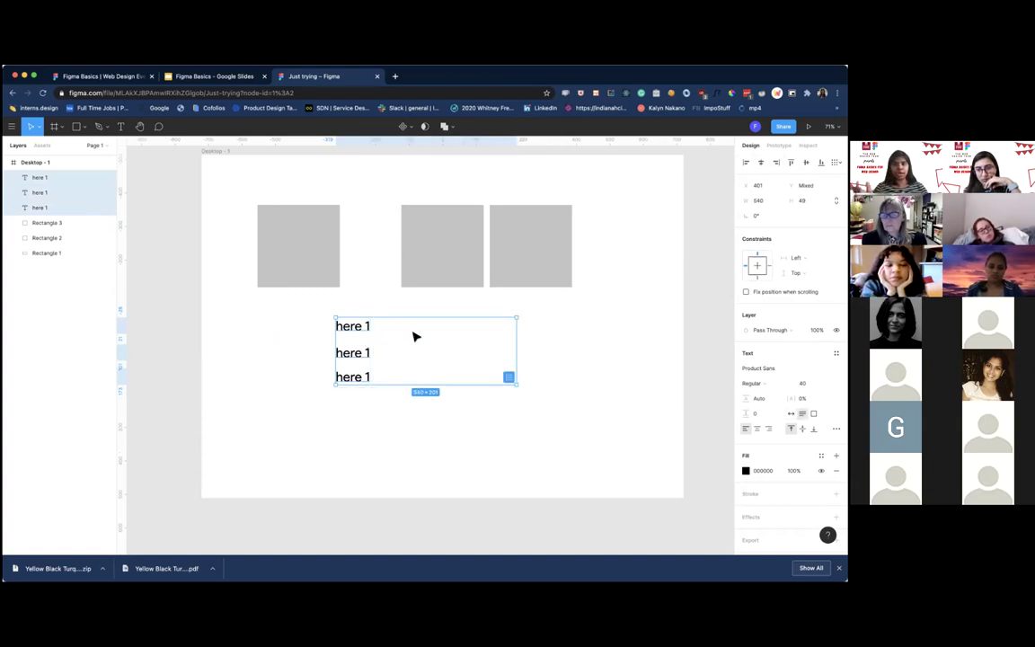
{"action": "left_click", "coordinate": [346, 327]}
{"action": "left_click", "coordinate": [347, 352], "text": "shift"}
{"action": "left_click", "coordinate": [346, 373], "text": "shift"}
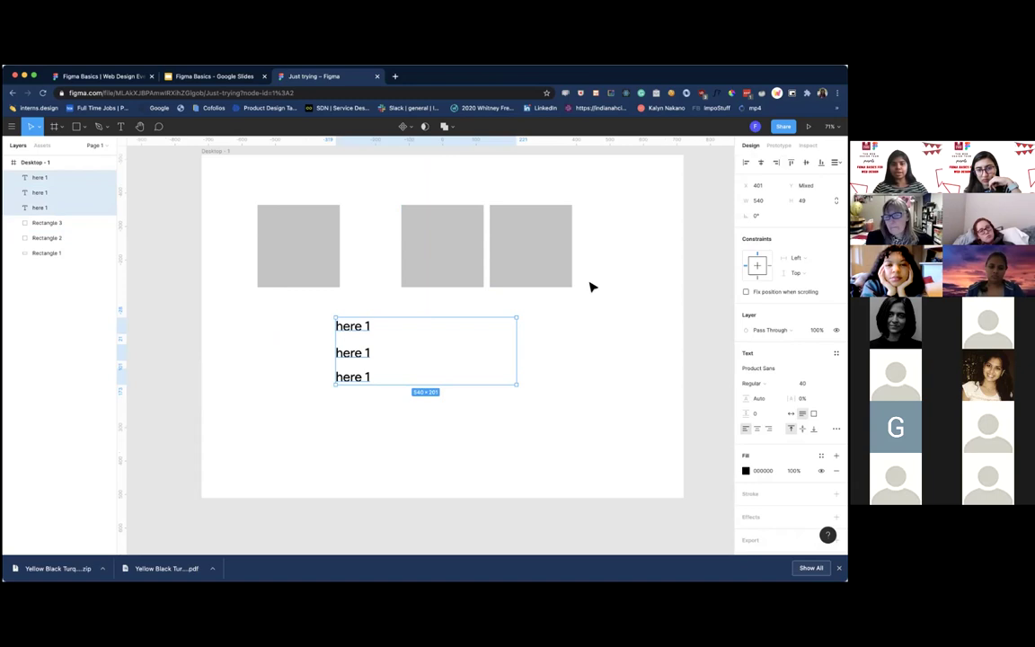
{"action": "left_click", "coordinate": [467, 301]}
{"action": "key", "text": "super+z"}
{"action": "left_click", "coordinate": [413, 328]}
Shrink the middle 'here 1' text box to hug its word at 103 × 47.
{"action": "left_click_drag", "start_coordinate": [516, 322], "coordinate": [374, 325]}
{"action": "left_click", "coordinate": [365, 356], "text": "shift"}
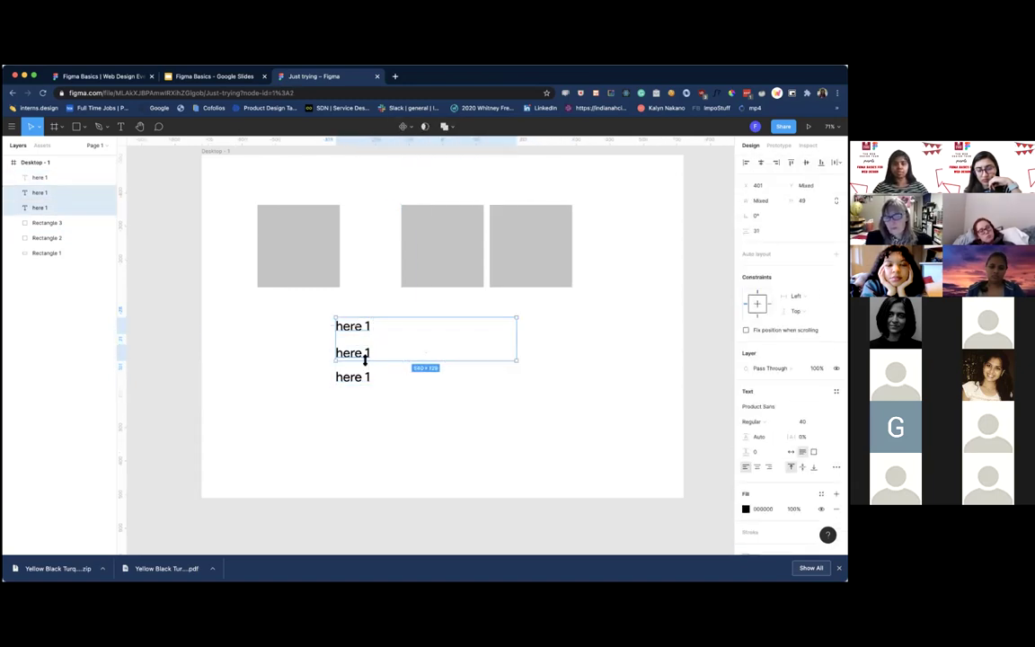
{"action": "left_click", "coordinate": [508, 350]}
{"action": "left_click", "coordinate": [349, 355]}
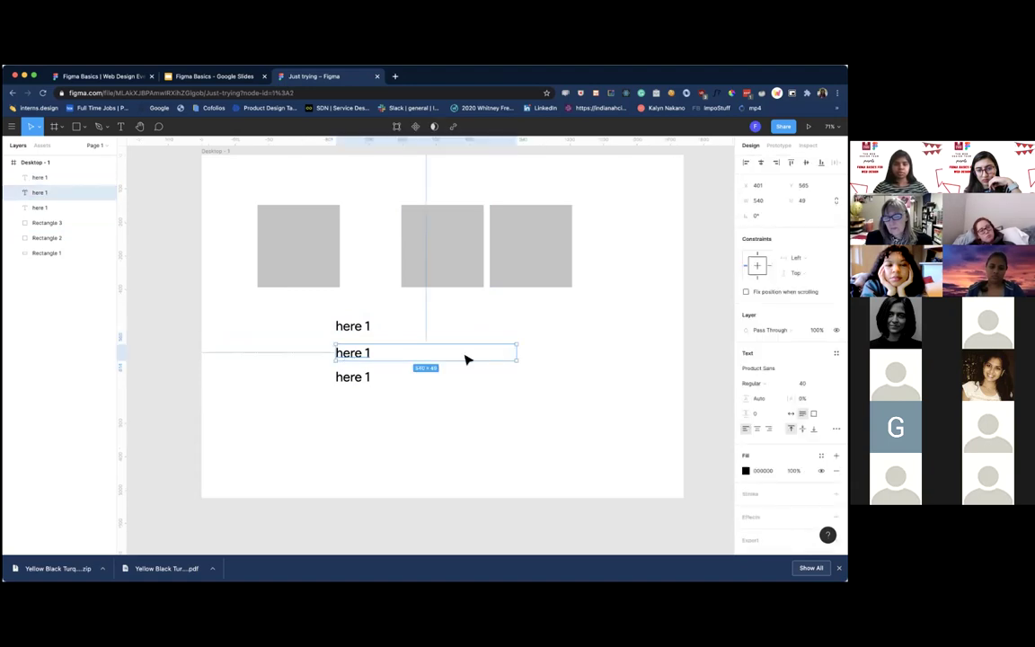
{"action": "left_click_drag", "start_coordinate": [520, 353], "coordinate": [376, 357]}
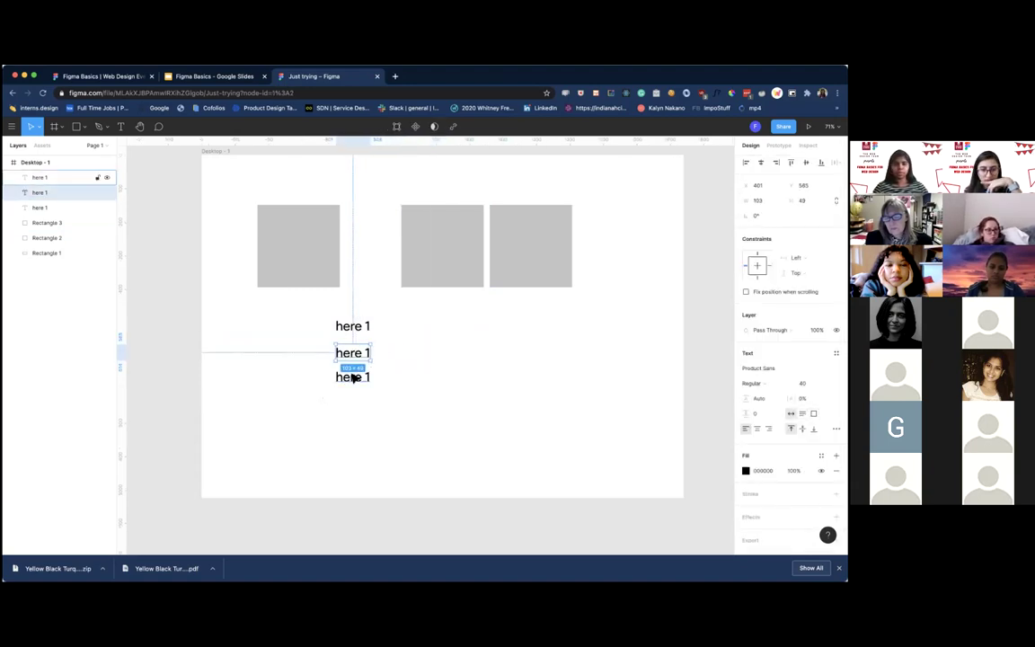
Move the middle text right and align it to the frame's right edge with Option+D.
{"action": "left_click", "coordinate": [352, 376]}
{"action": "left_click", "coordinate": [336, 352]}
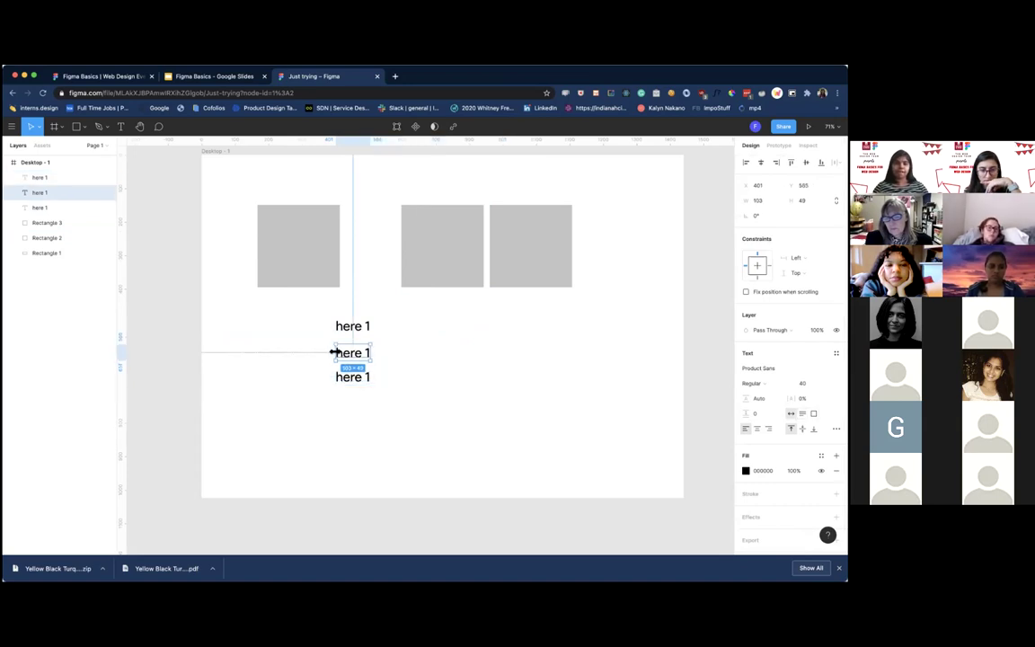
{"action": "left_click_drag", "start_coordinate": [341, 352], "coordinate": [498, 356]}
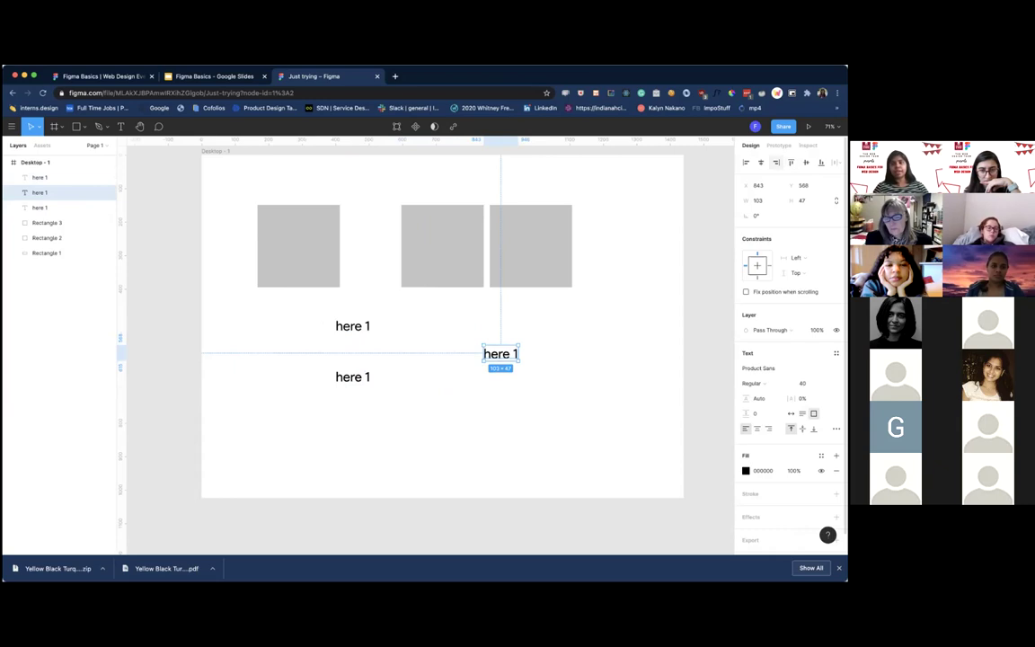
{"action": "key", "text": "alt+d"}
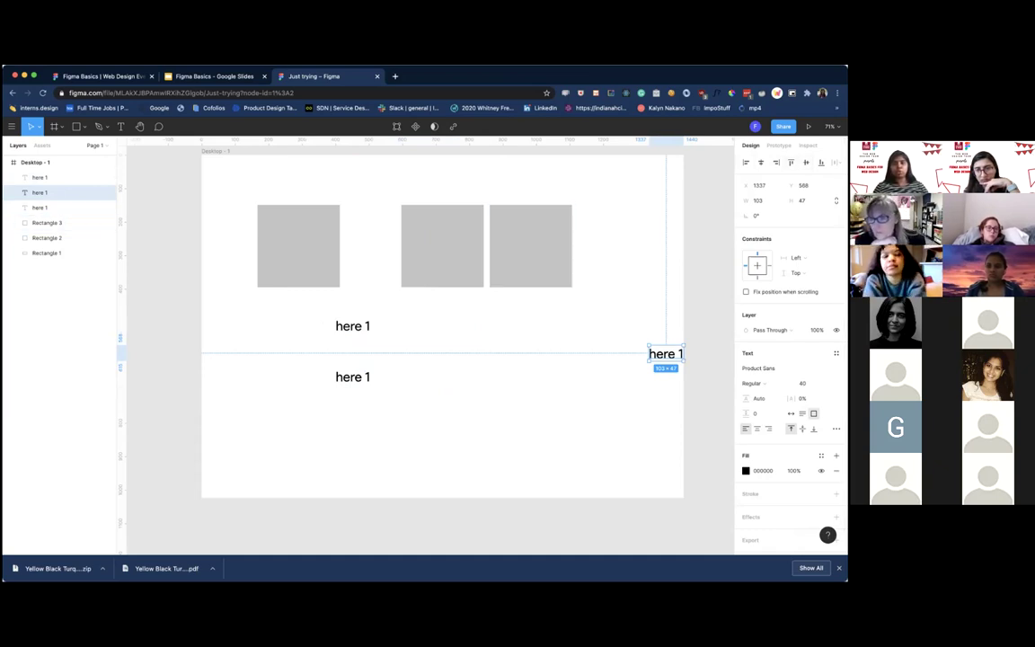
Select the three grey squares and apply Distribute horizontal spacing to them.
{"action": "left_click", "coordinate": [635, 247]}
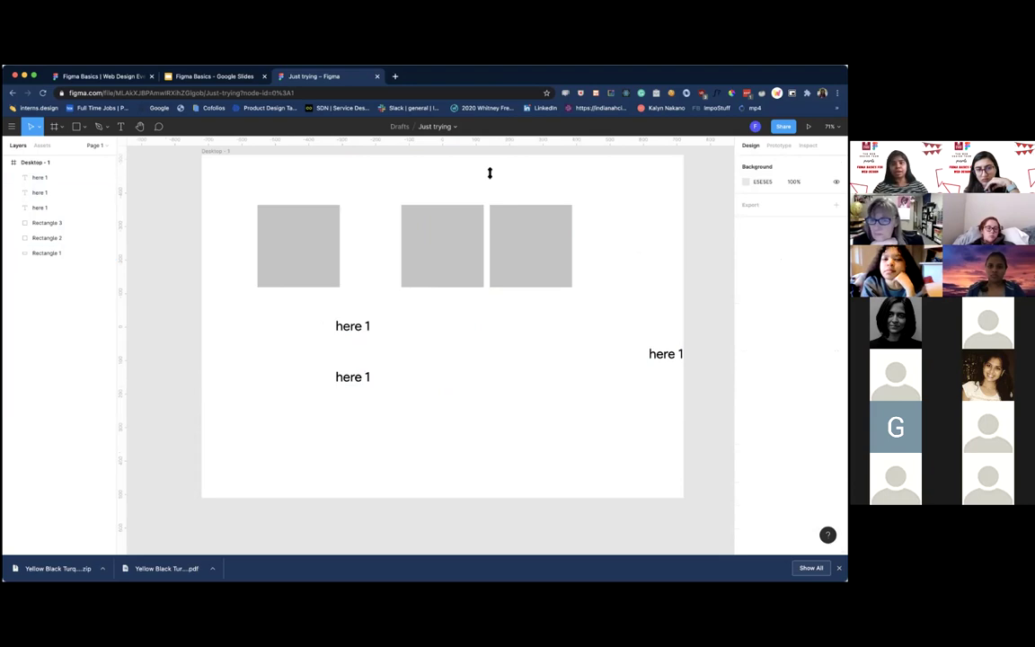
{"action": "left_click", "coordinate": [304, 265]}
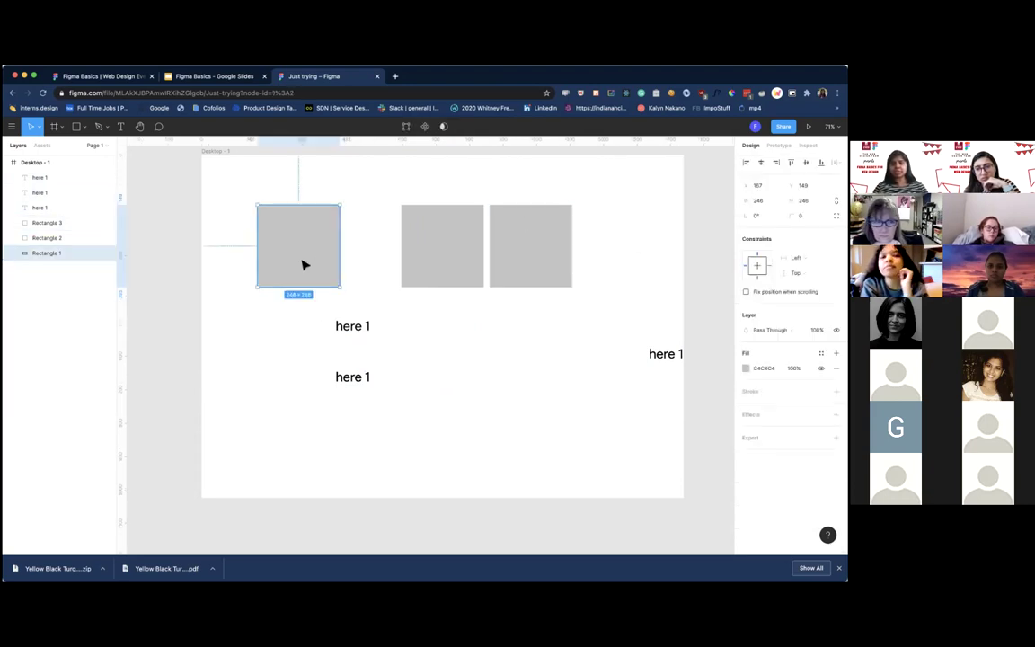
{"action": "left_click", "coordinate": [434, 242], "text": "shift"}
{"action": "left_click", "coordinate": [513, 243], "text": "shift"}
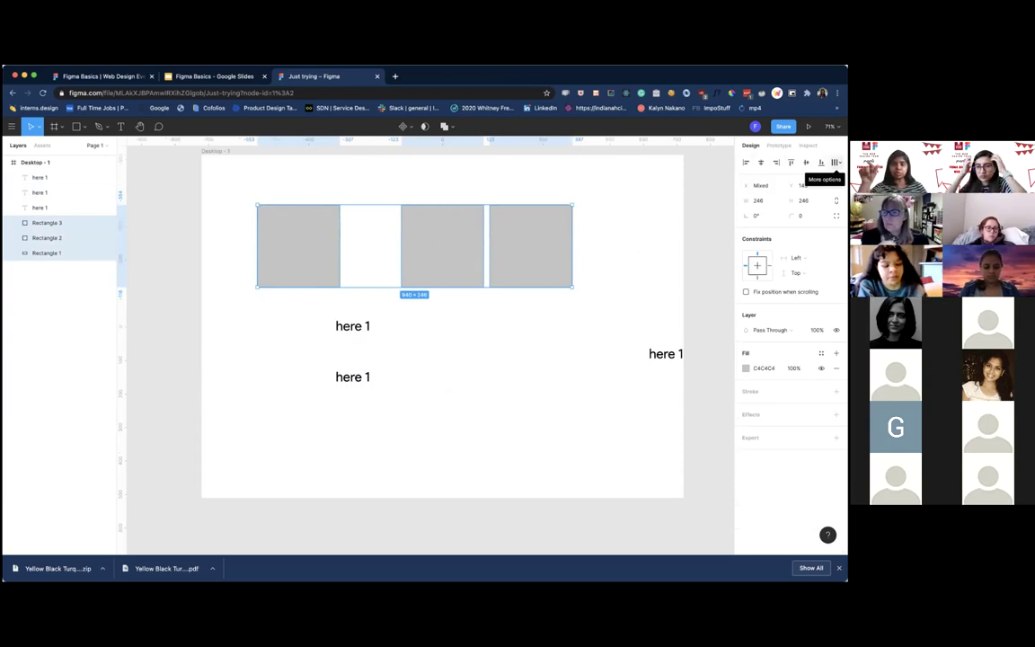
{"action": "left_click", "coordinate": [836, 163]}
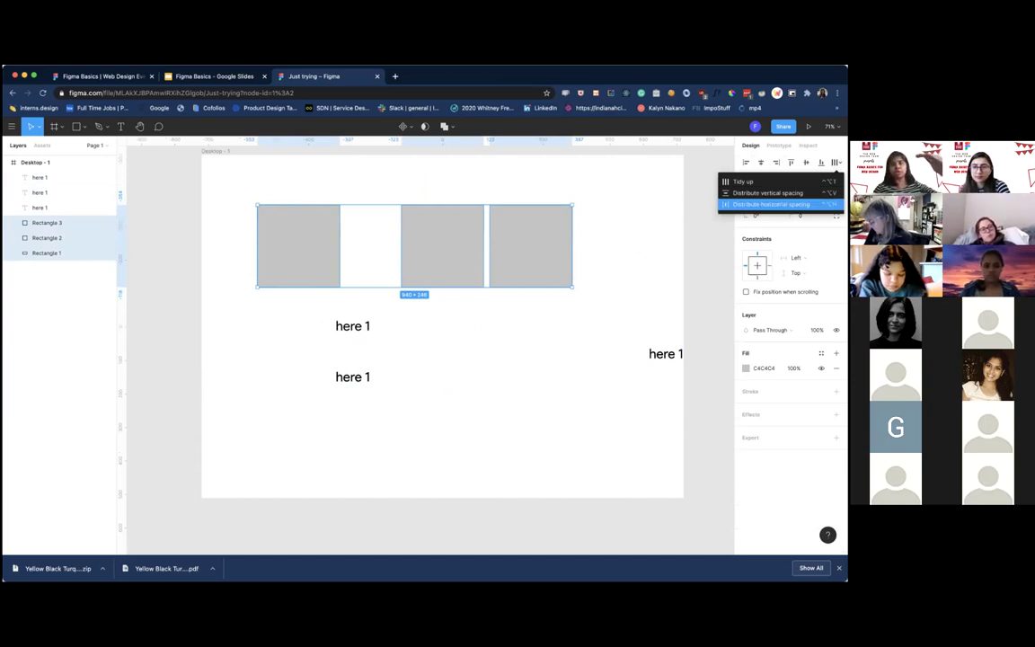
{"action": "left_click", "coordinate": [771, 204]}
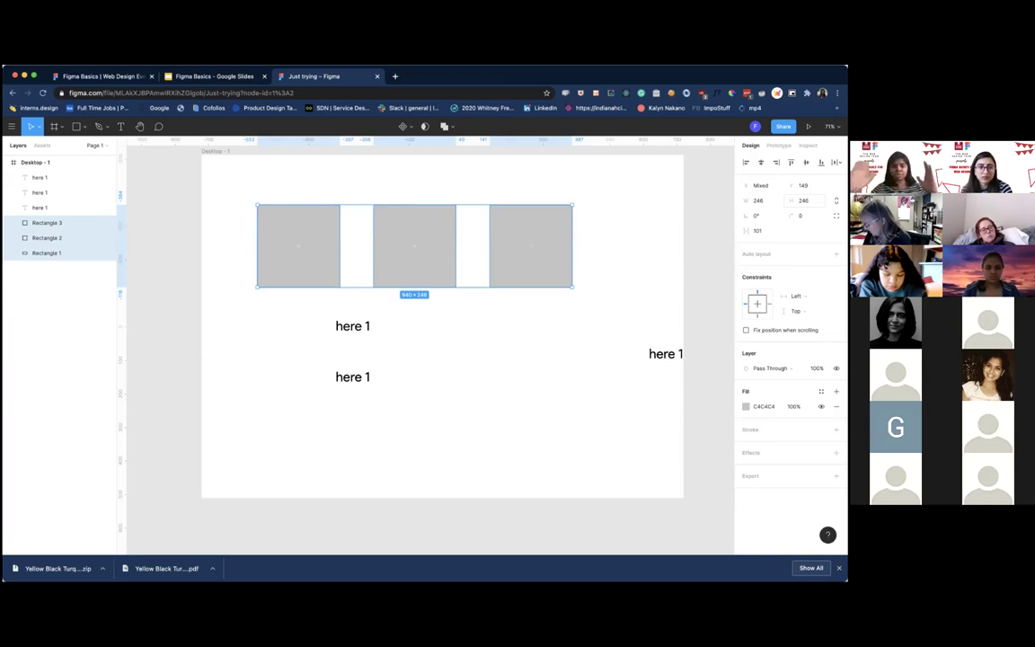
Select the three 'here 1' texts and distribute their spacing vertically, then horizontally.
{"action": "left_click", "coordinate": [361, 326]}
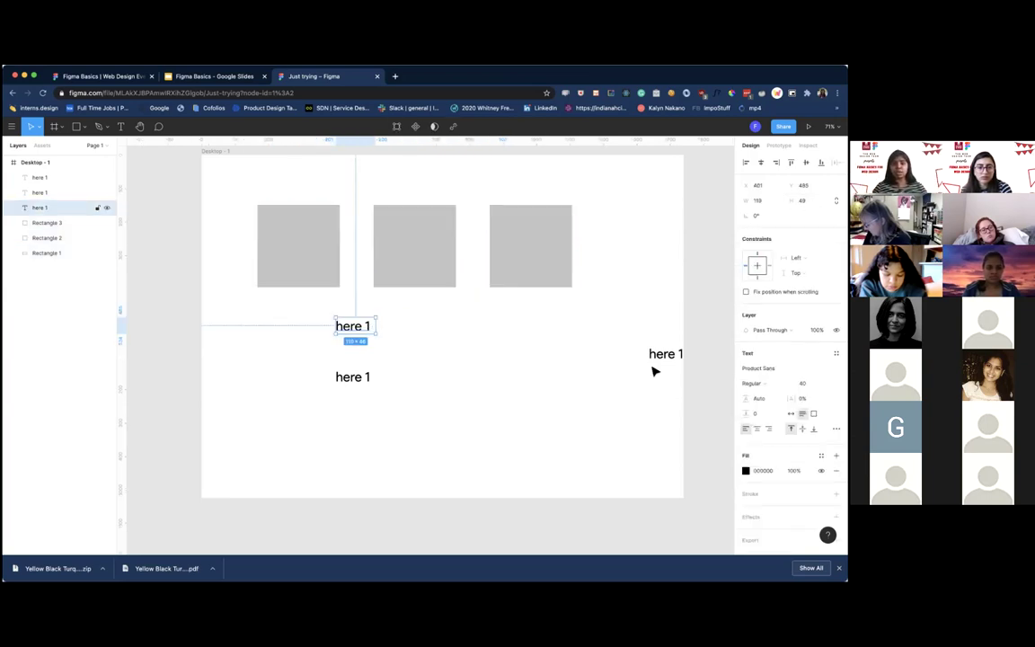
{"action": "left_click", "coordinate": [667, 355], "text": "shift"}
{"action": "left_click", "coordinate": [357, 376], "text": "shift"}
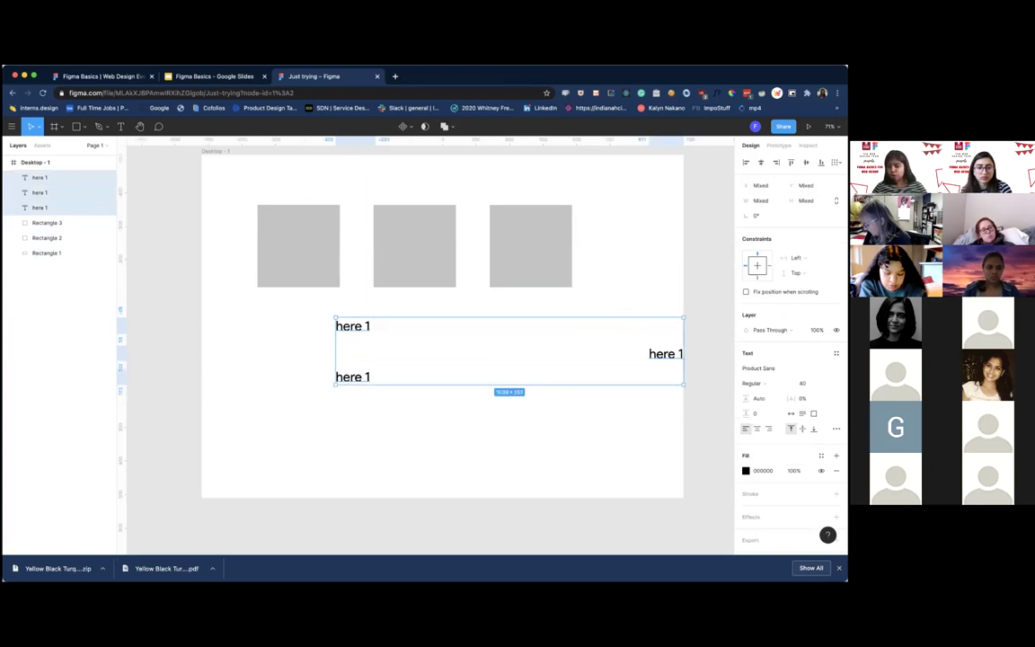
{"action": "left_click", "coordinate": [835, 162]}
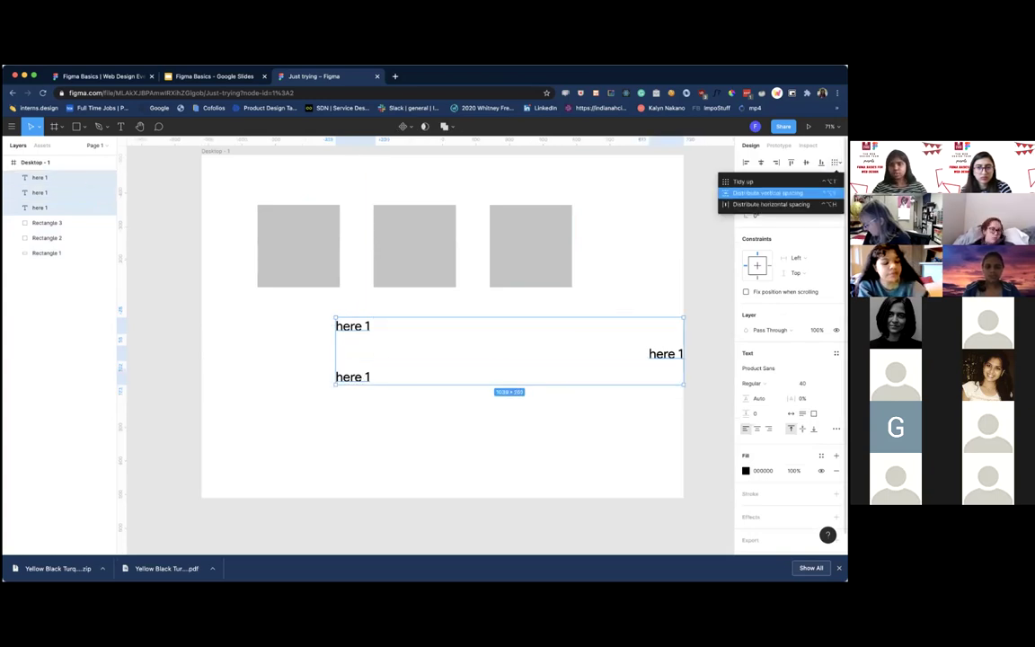
{"action": "left_click", "coordinate": [764, 193]}
{"action": "left_click", "coordinate": [836, 162]}
{"action": "left_click", "coordinate": [769, 201]}
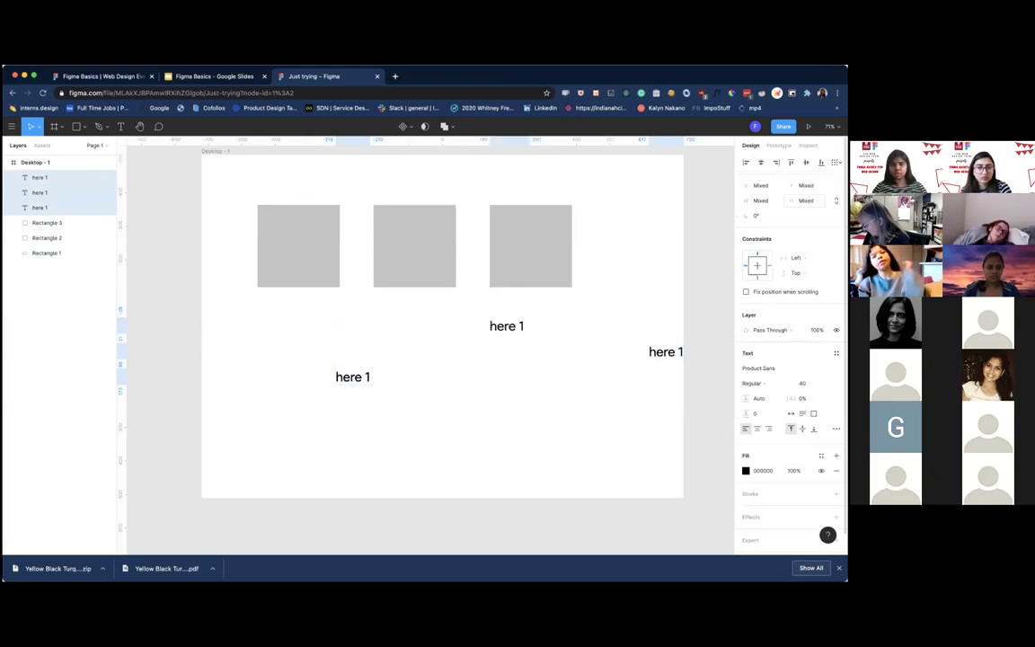
Marquee-select all squares and texts in Desktop - 1 and delete them.
{"action": "left_click", "coordinate": [575, 310]}
{"action": "left_click", "coordinate": [508, 326]}
{"action": "left_click_drag", "start_coordinate": [237, 190], "coordinate": [676, 428]}
{"action": "key", "text": "Delete"}
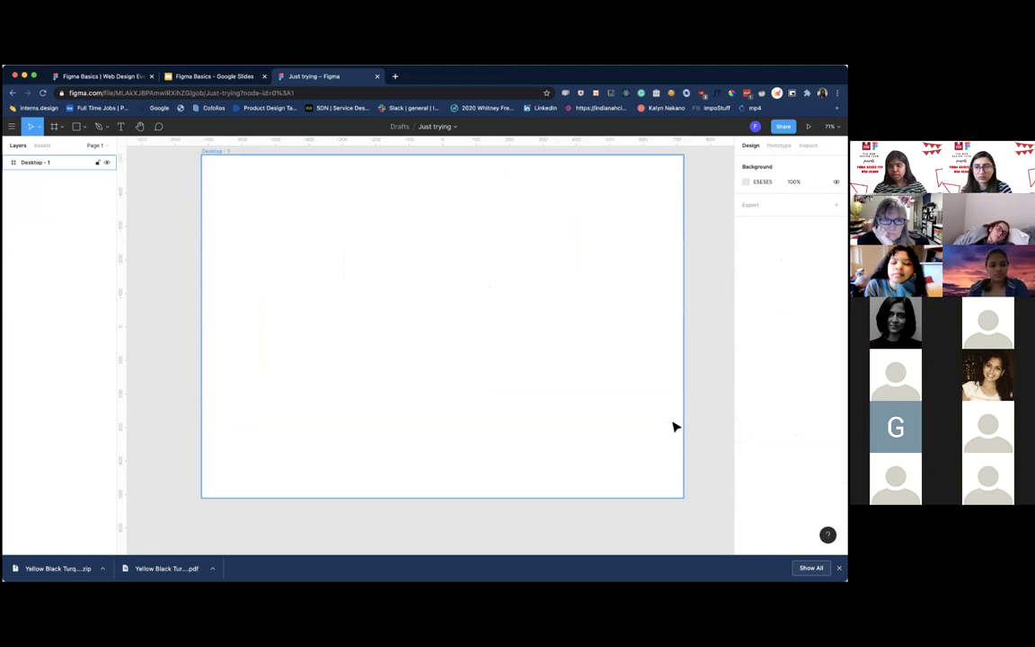
{"action": "left_click", "coordinate": [171, 319]}
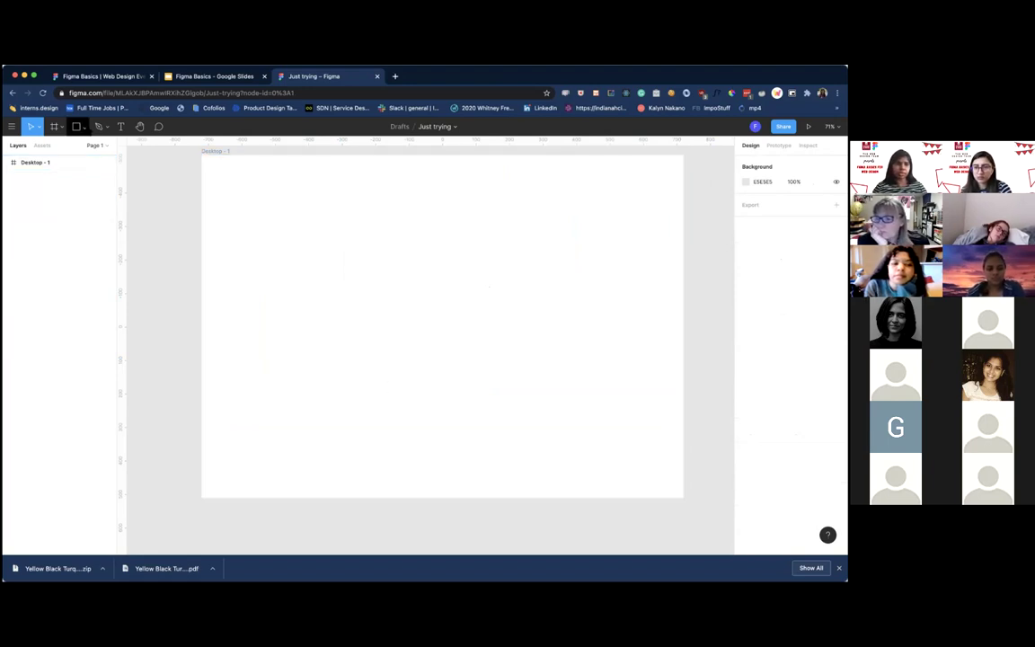
{"action": "left_click", "coordinate": [83, 127]}
{"action": "left_click", "coordinate": [167, 208]}
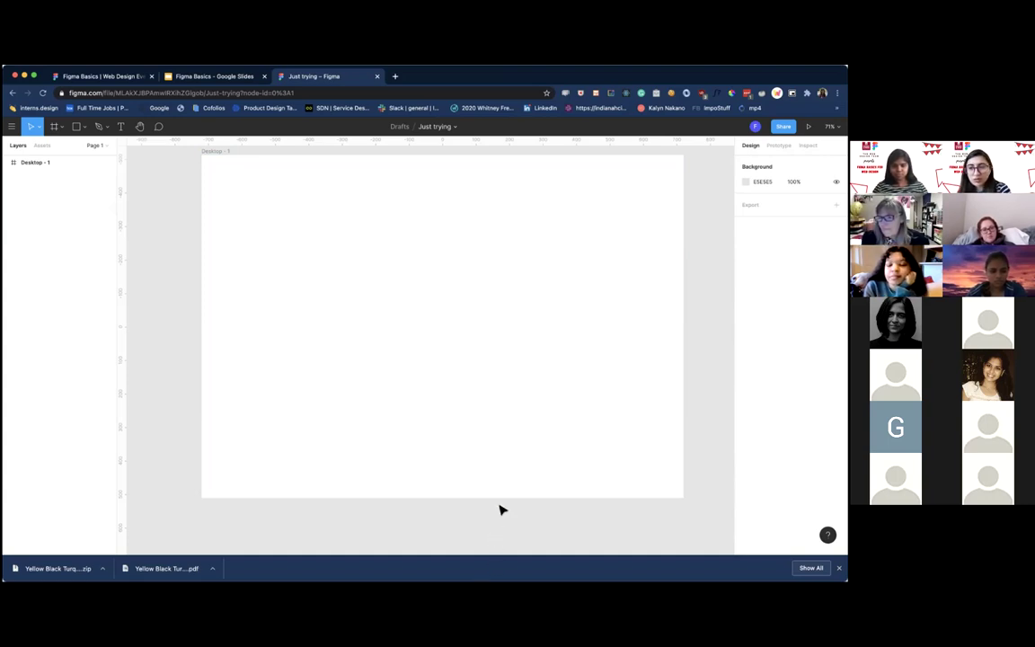
{"action": "left_click", "coordinate": [512, 453]}
{"action": "scroll", "coordinate": [515, 441], "scroll_direction": "up", "scroll_amount": 1}
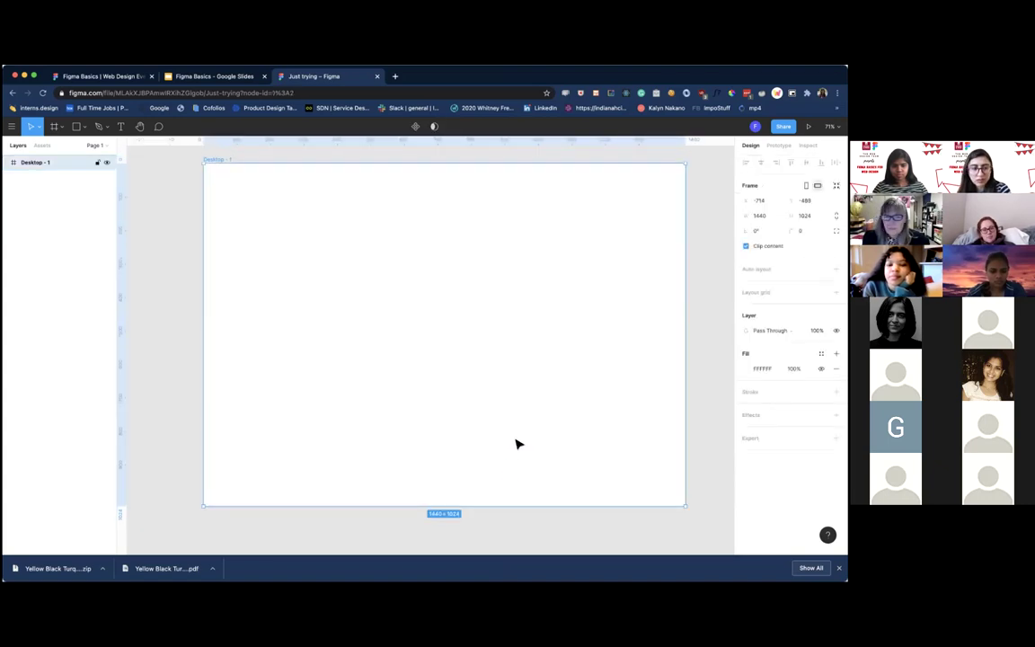
{"action": "scroll", "coordinate": [516, 444], "scroll_direction": "down", "scroll_amount": 1}
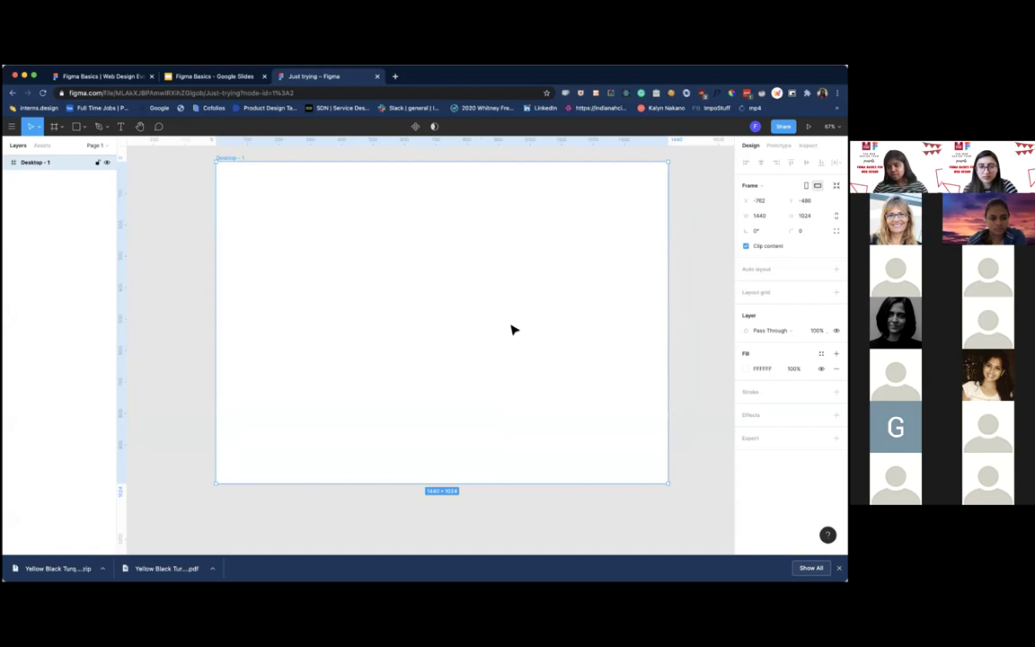
{"action": "key", "text": "Escape"}
{"action": "left_click", "coordinate": [266, 168]}
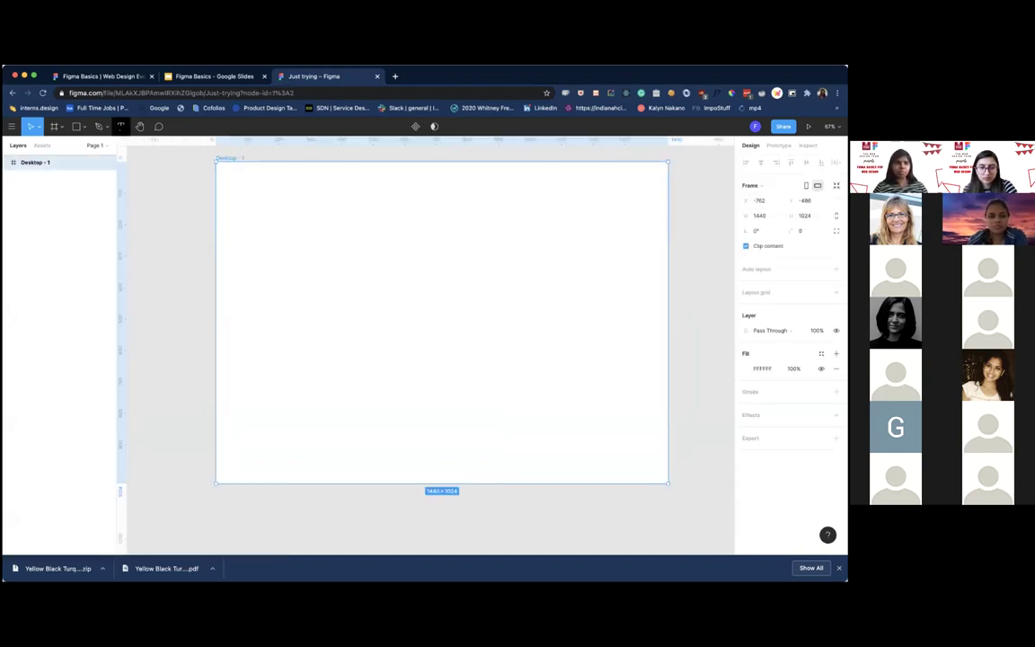
Create a 'Hello' text box on the Desktop frame with font size 200.
{"action": "left_click", "coordinate": [120, 127]}
{"action": "left_click_drag", "start_coordinate": [300, 261], "coordinate": [525, 316]}
{"action": "type", "text": "Hello"}
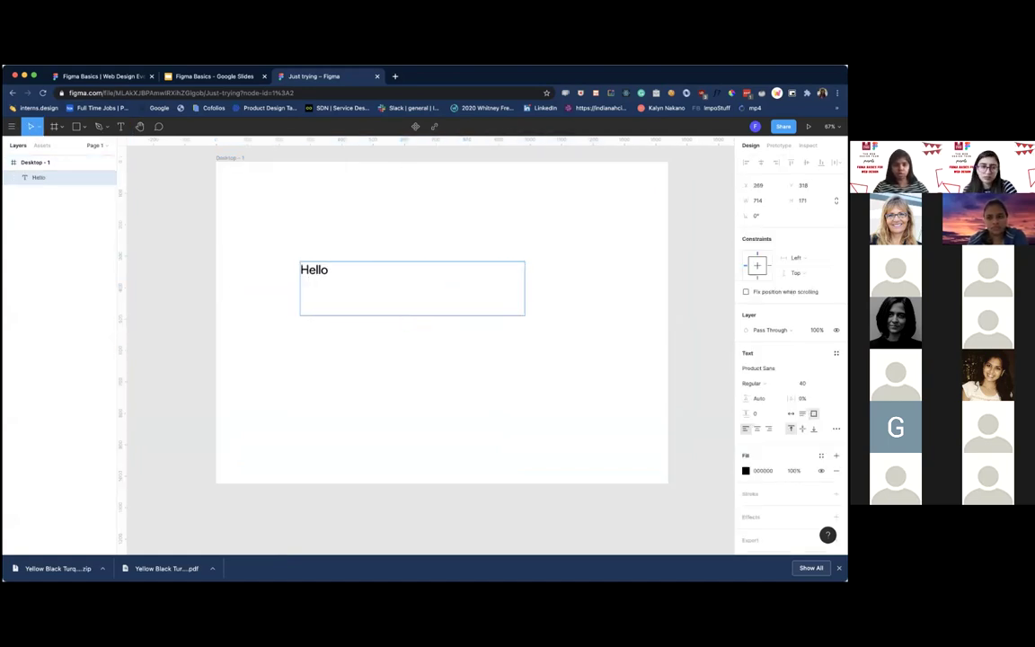
{"action": "key", "text": "ctrl+a"}
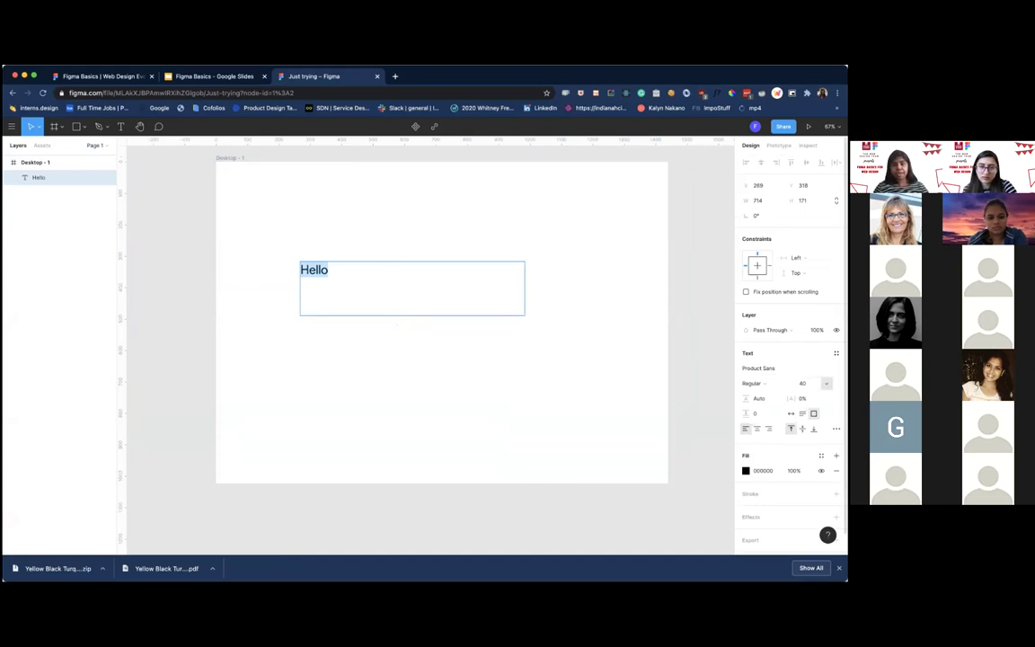
{"action": "left_click", "coordinate": [804, 383]}
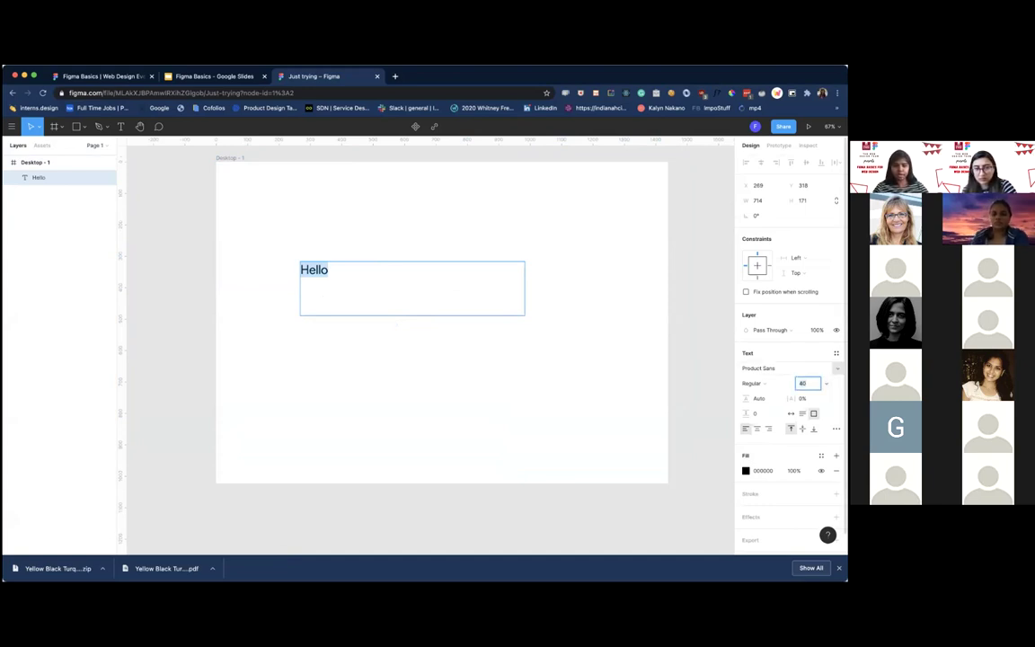
{"action": "type", "text": "200"}
{"action": "key", "text": "Return"}
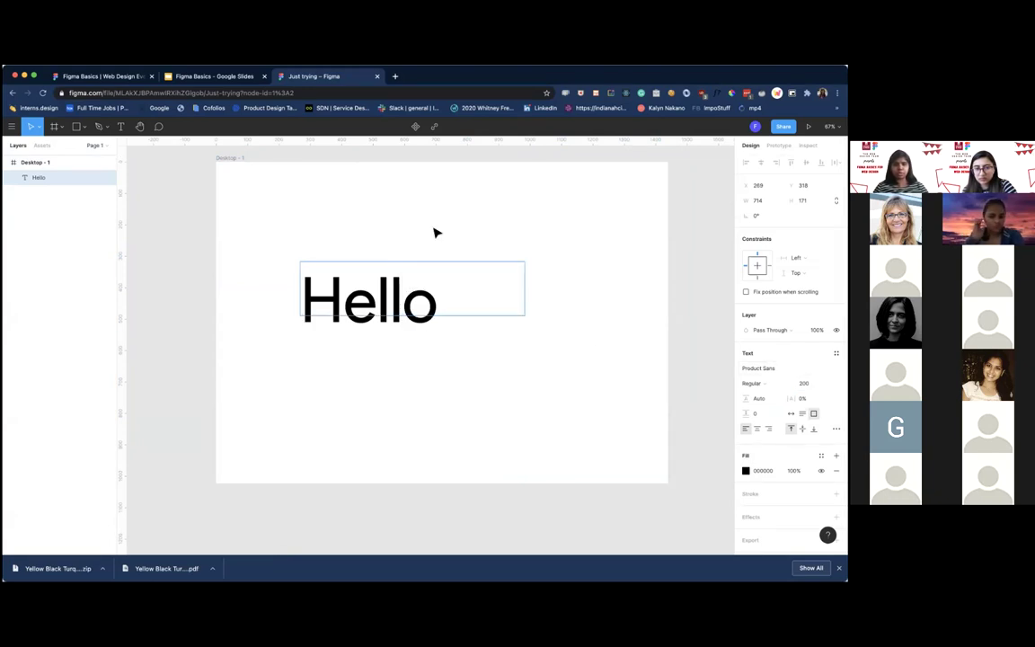
Nudge the Hello text right and fit its box to the word.
{"action": "left_click", "coordinate": [359, 308]}
{"action": "left_click_drag", "start_coordinate": [360, 308], "coordinate": [385, 304]}
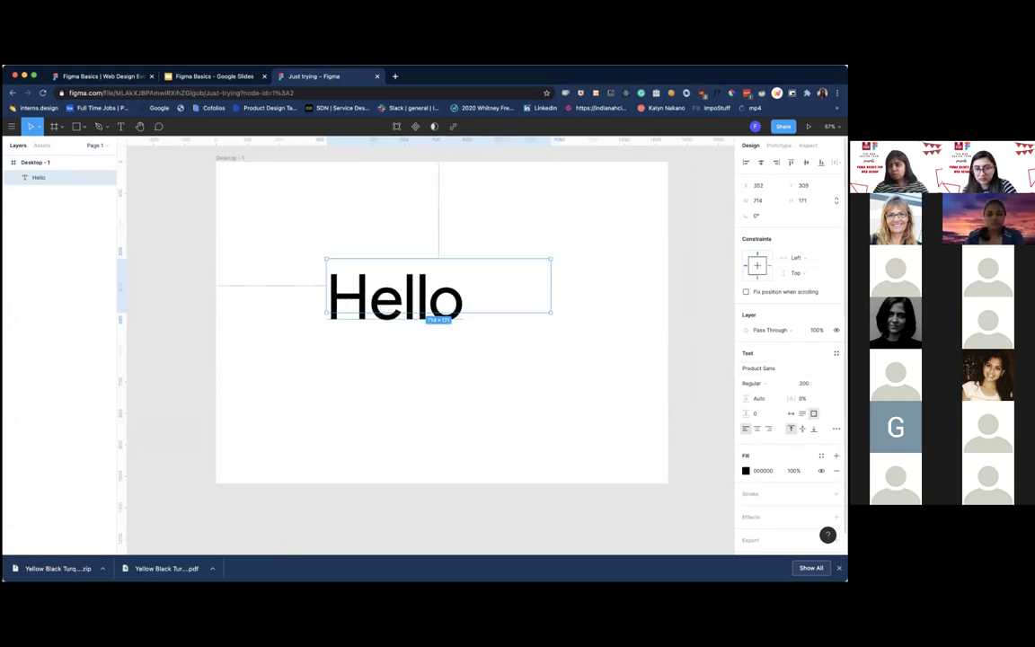
{"action": "double_click", "coordinate": [550, 296]}
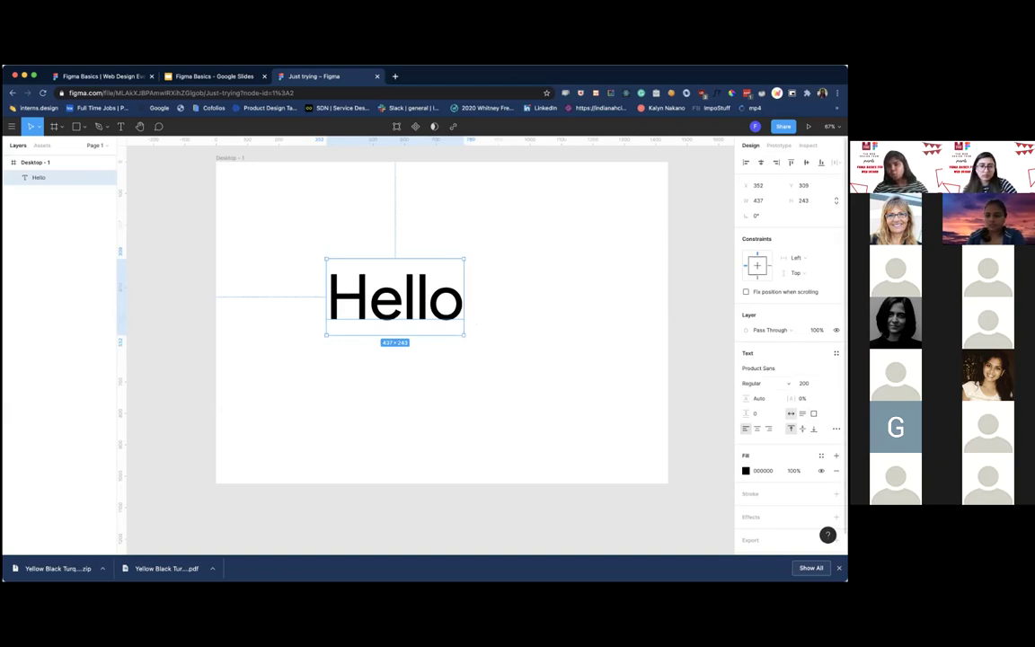
{"action": "left_click", "coordinate": [753, 382]}
Make Hello bold and switch its font family to Pridi, keeping the Bold weight.
{"action": "left_click", "coordinate": [760, 395]}
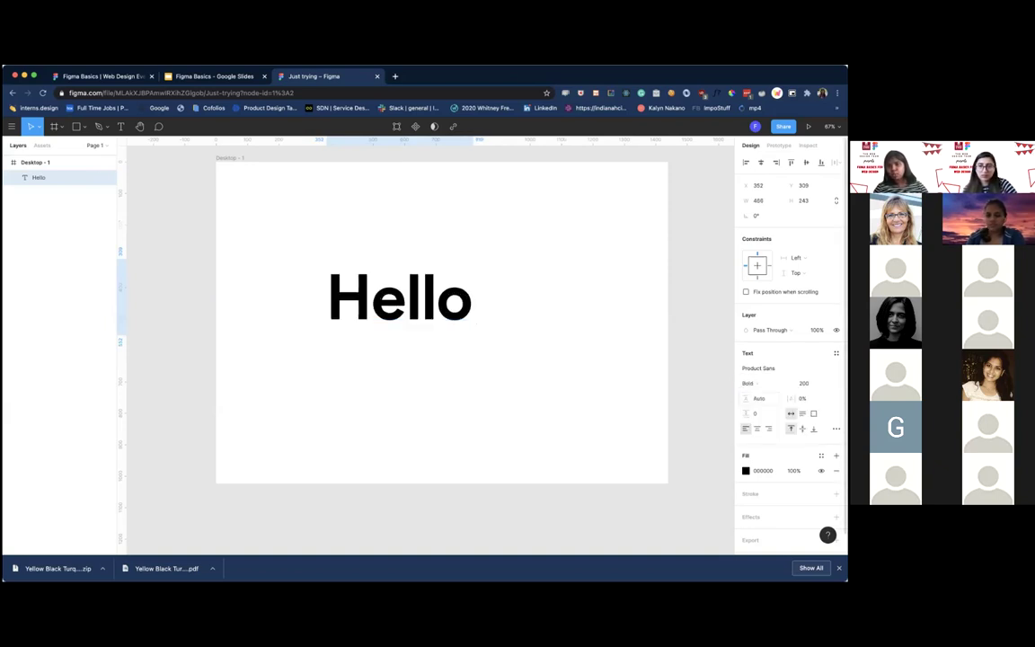
{"action": "left_click", "coordinate": [760, 382]}
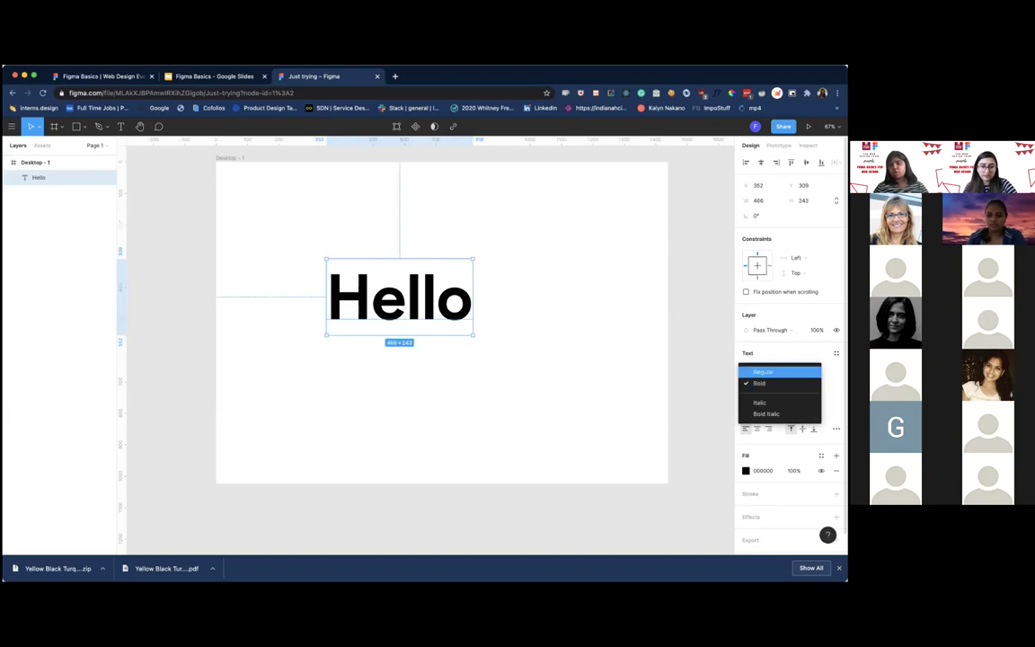
{"action": "left_click", "coordinate": [773, 367]}
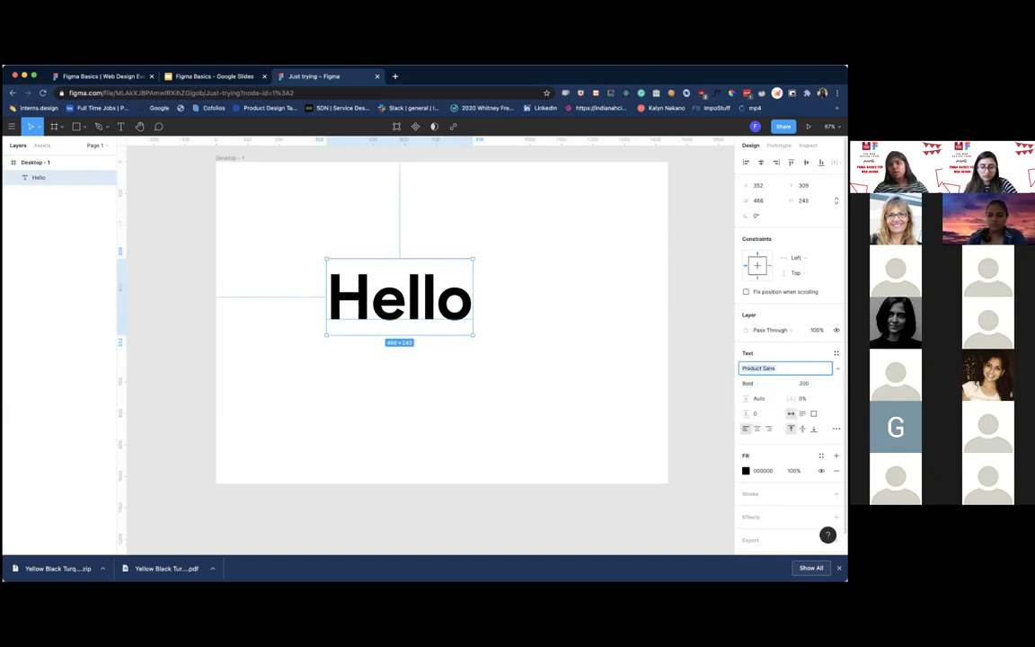
{"action": "type", "text": "Prodi"}
{"action": "key", "text": "Return"}
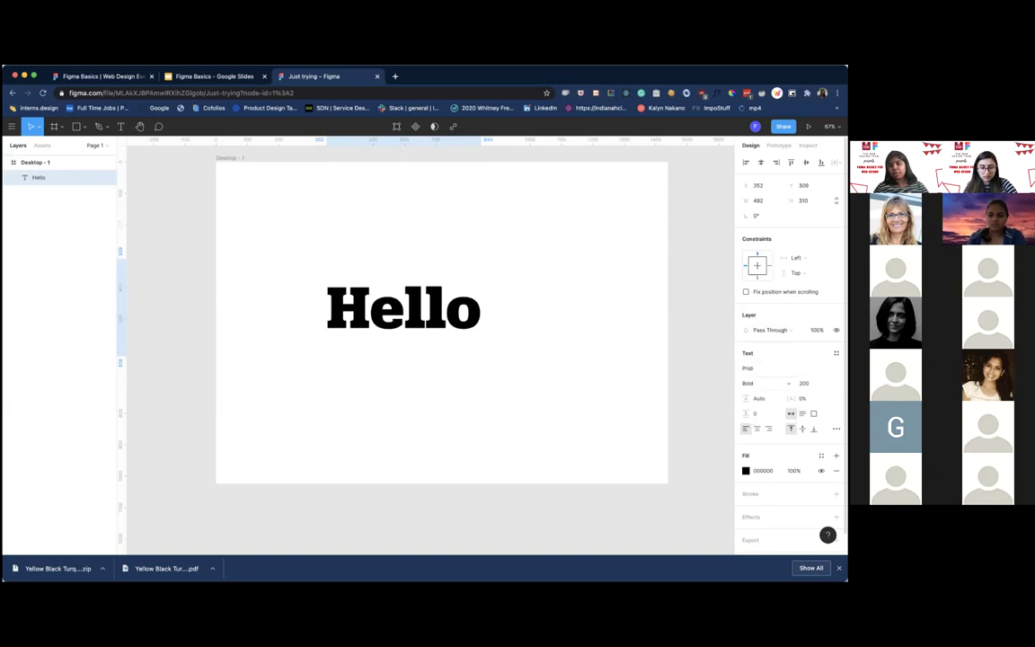
{"action": "left_click", "coordinate": [759, 383]}
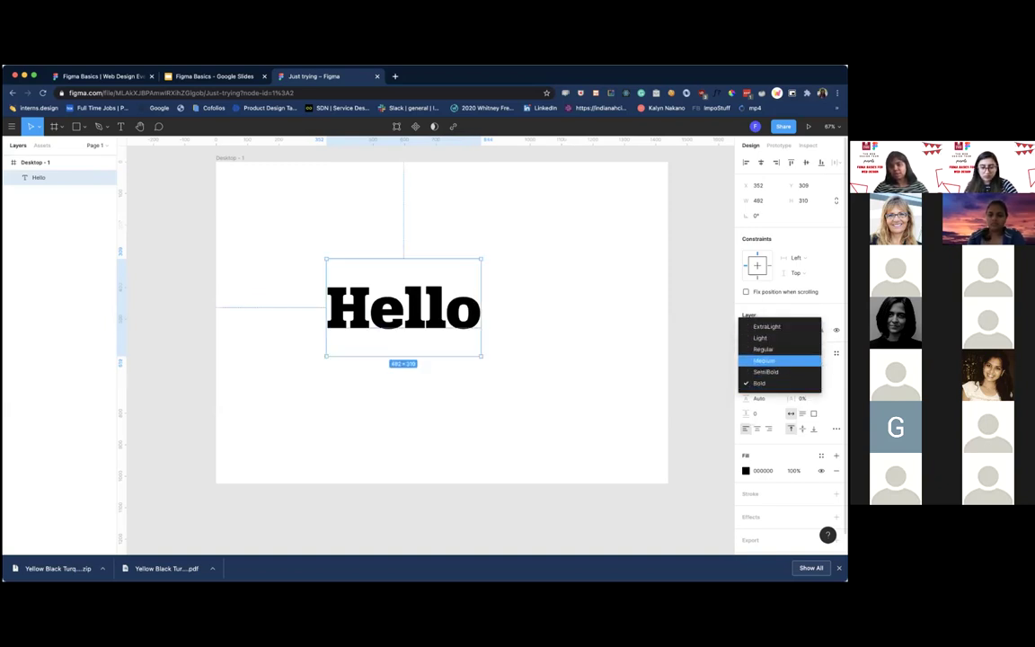
{"action": "left_click", "coordinate": [759, 383]}
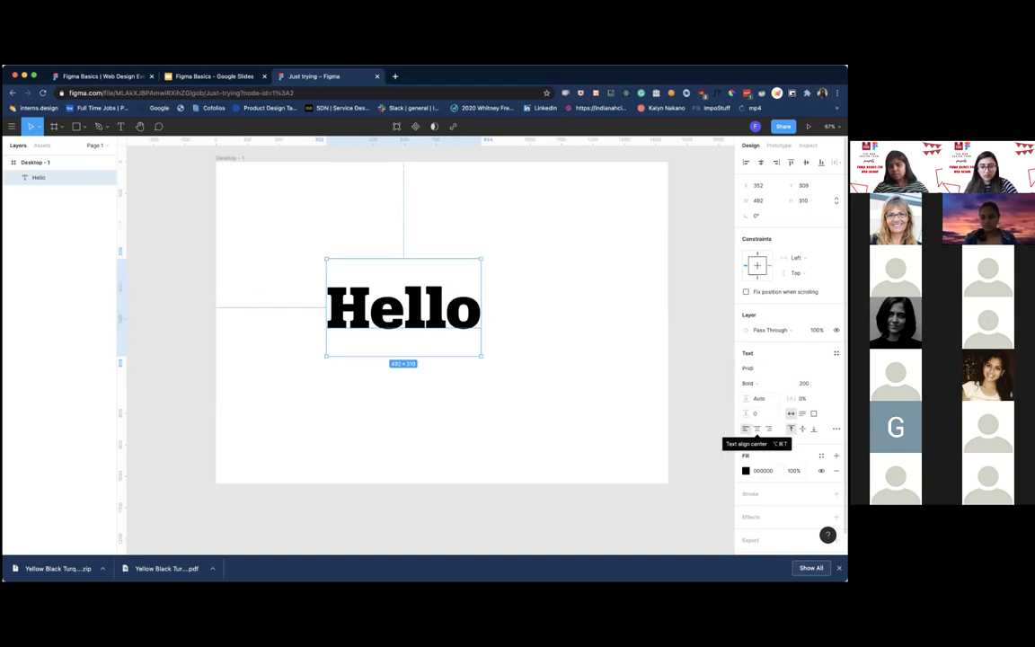
{"action": "left_click", "coordinate": [745, 470]}
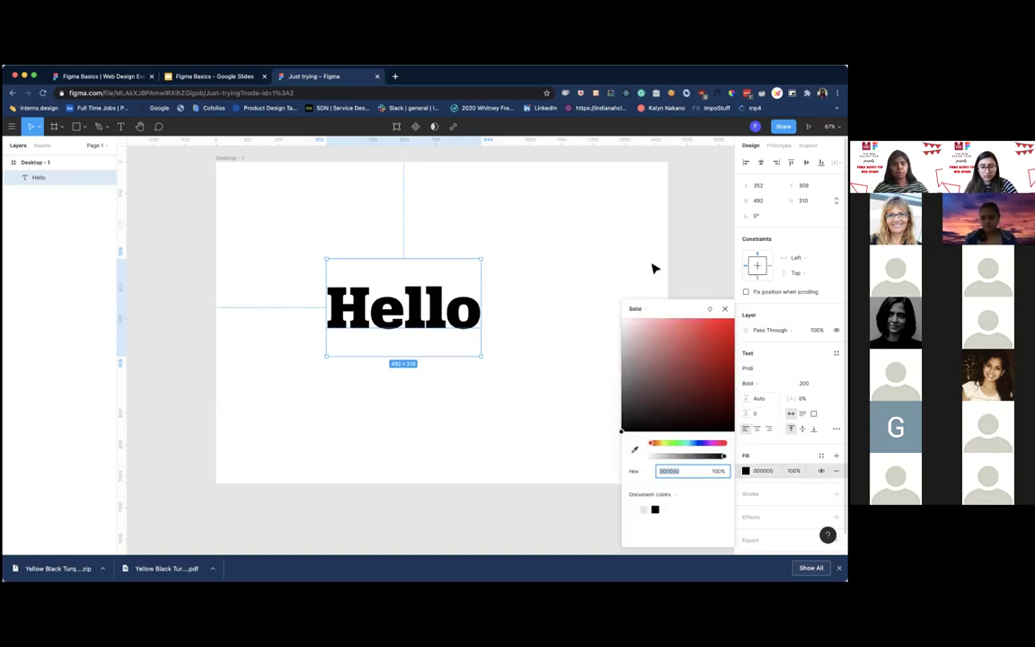
Fill the Hello text dark red (#802727), undoing an accidental grey sample first.
{"action": "left_click", "coordinate": [634, 449]}
{"action": "left_click", "coordinate": [689, 182]}
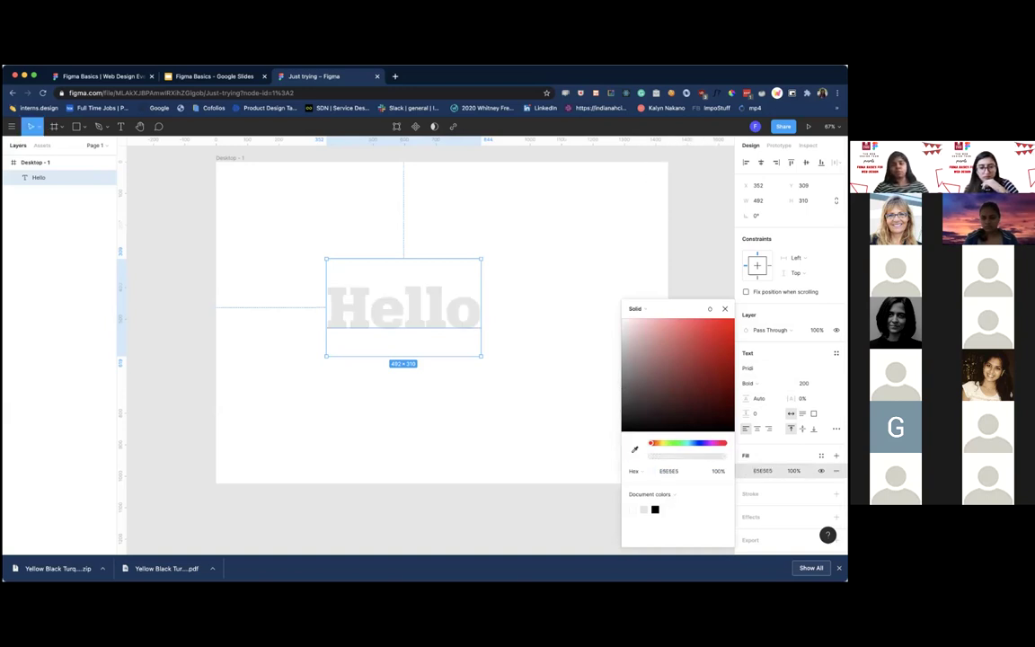
{"action": "key", "text": "ctrl+z"}
{"action": "left_click", "coordinate": [703, 368]}
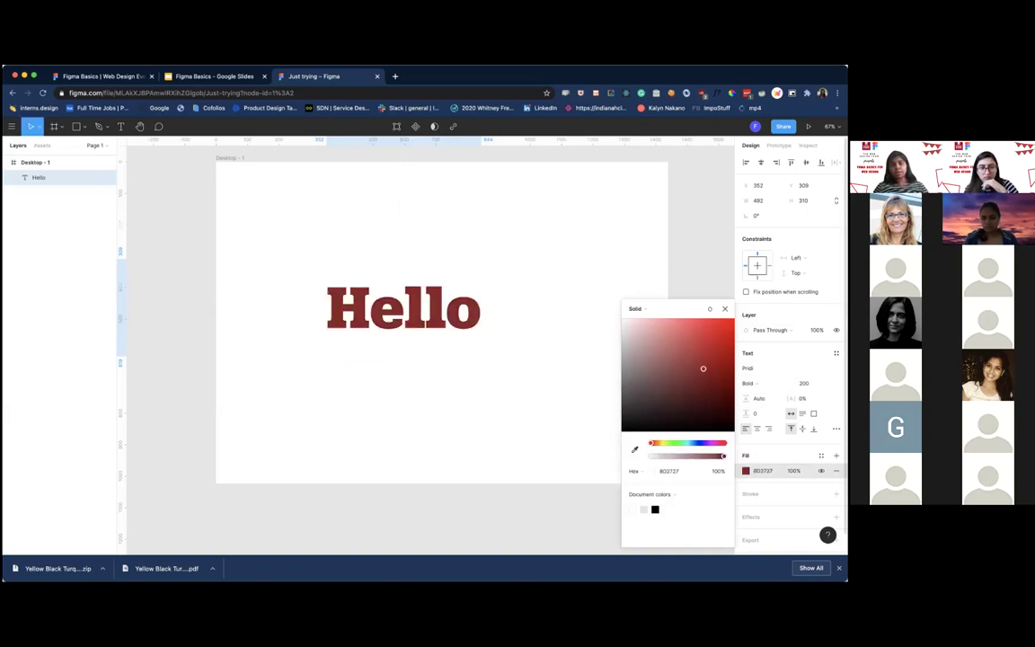
{"action": "key", "text": "Escape"}
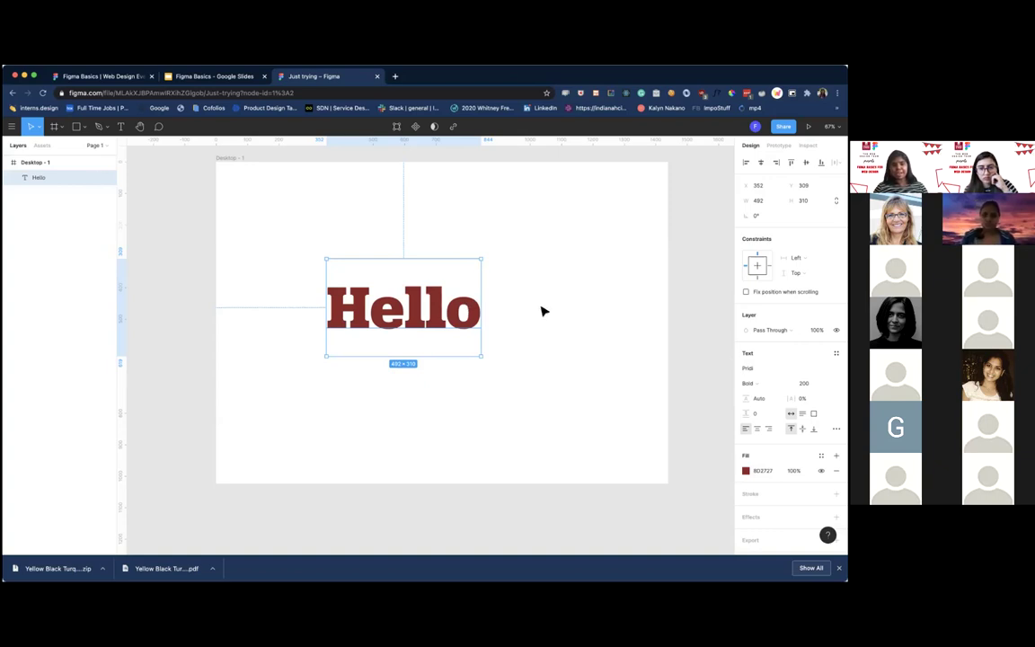
Reselect Hello and check its distances to the Desktop - 1 frame edges.
{"action": "left_click", "coordinate": [503, 296]}
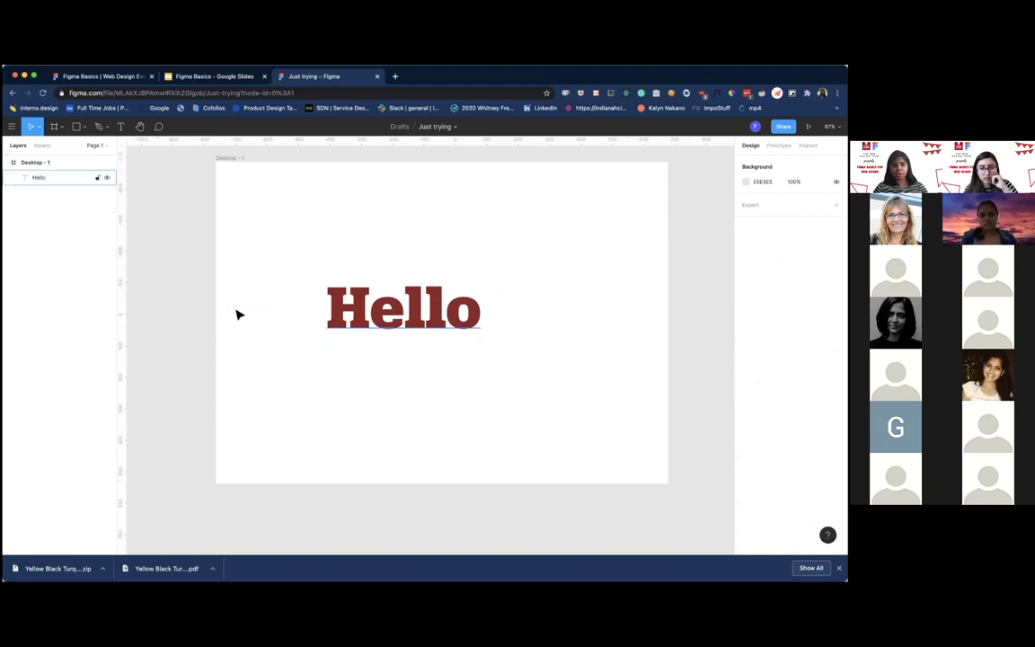
{"action": "left_click", "coordinate": [369, 307]}
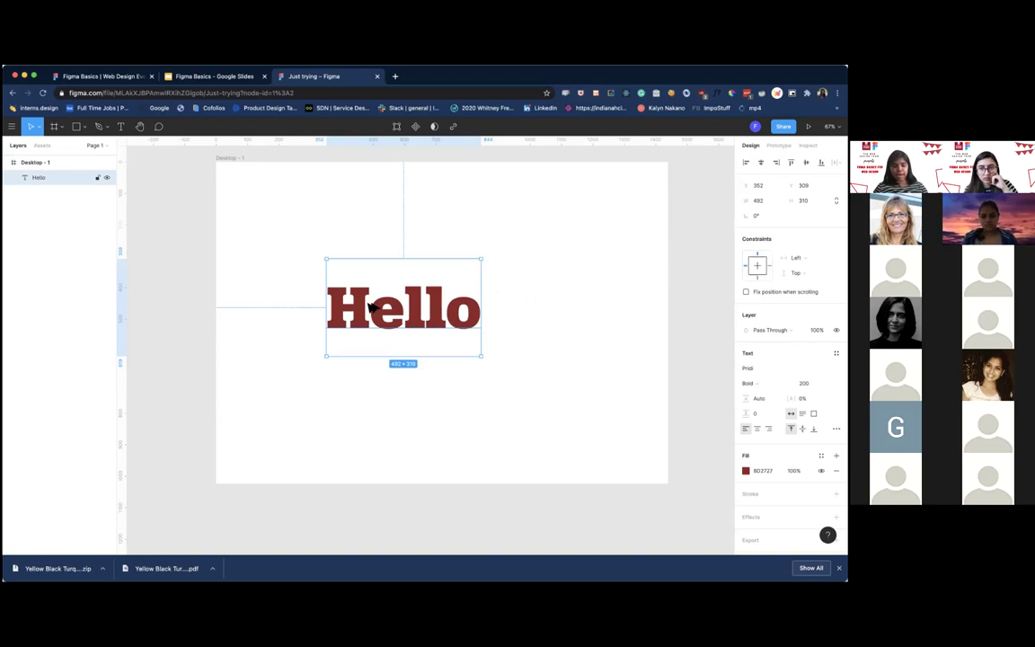
{"action": "key", "text": "alt"}
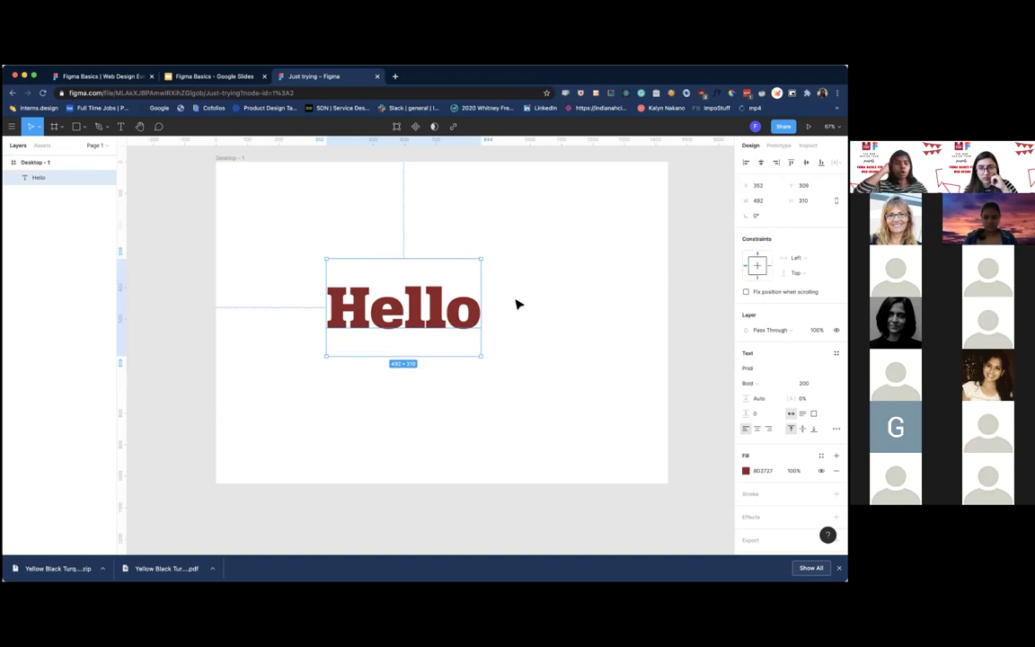
{"action": "key", "text": "alt"}
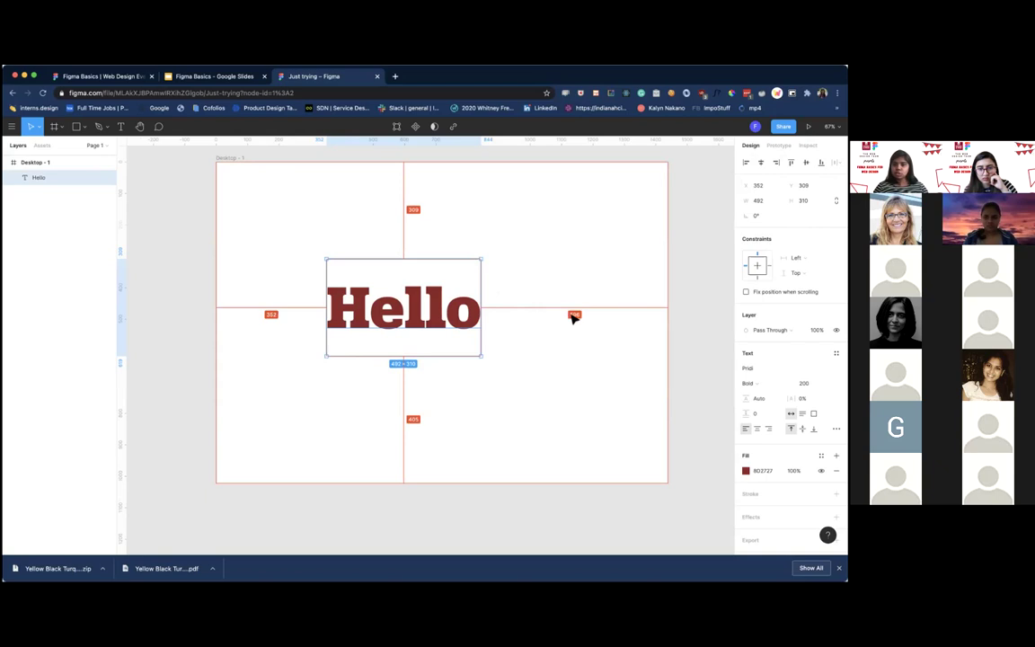
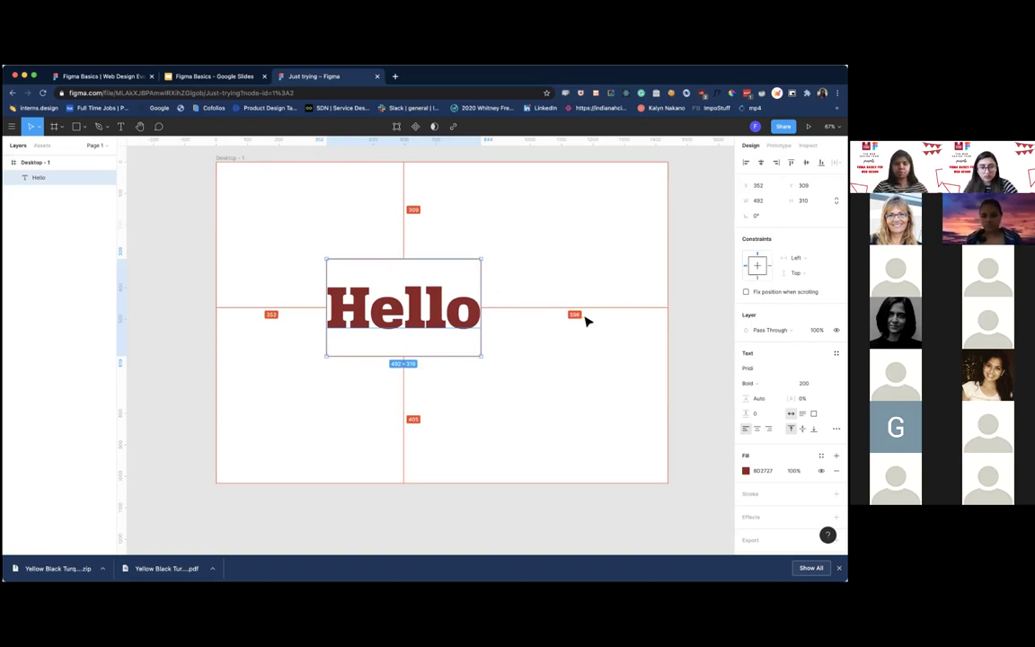
Drag the Hello text to the exact horizontal and vertical centre of Desktop - 1, checking edge distances.
{"action": "left_click_drag", "start_coordinate": [439, 310], "coordinate": [476, 310]}
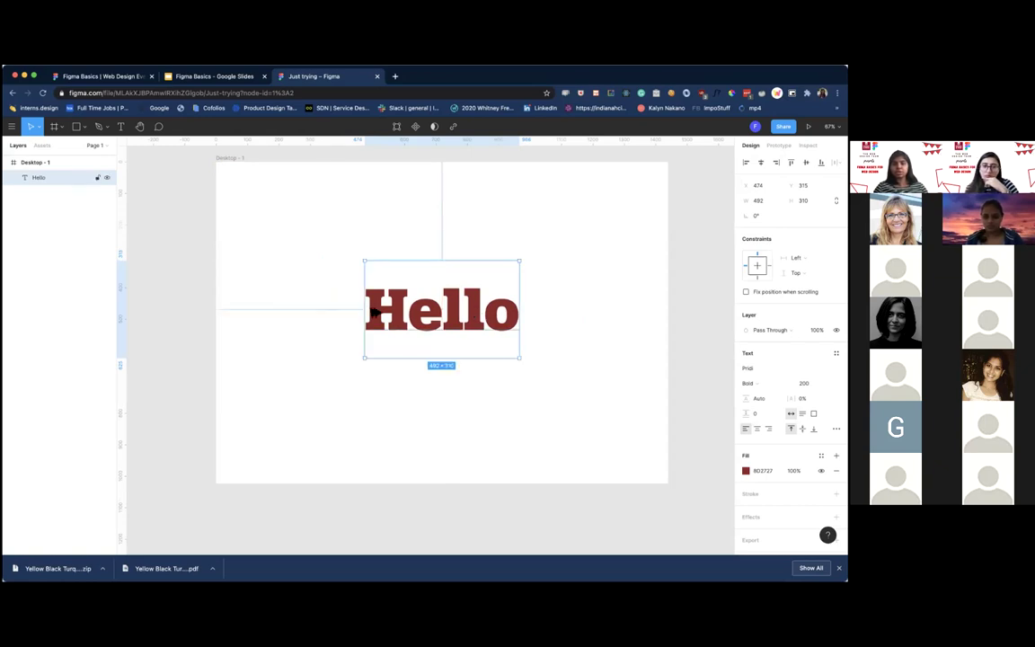
{"action": "key", "text": "alt"}
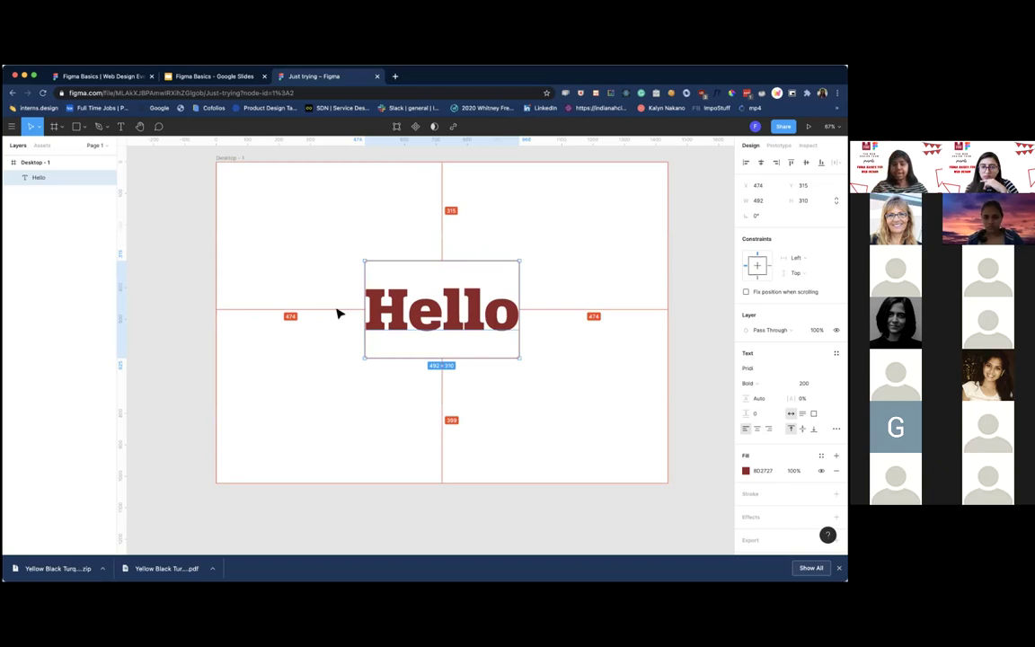
{"action": "left_click_drag", "start_coordinate": [433, 309], "coordinate": [431, 321]}
{"action": "key", "text": "alt"}
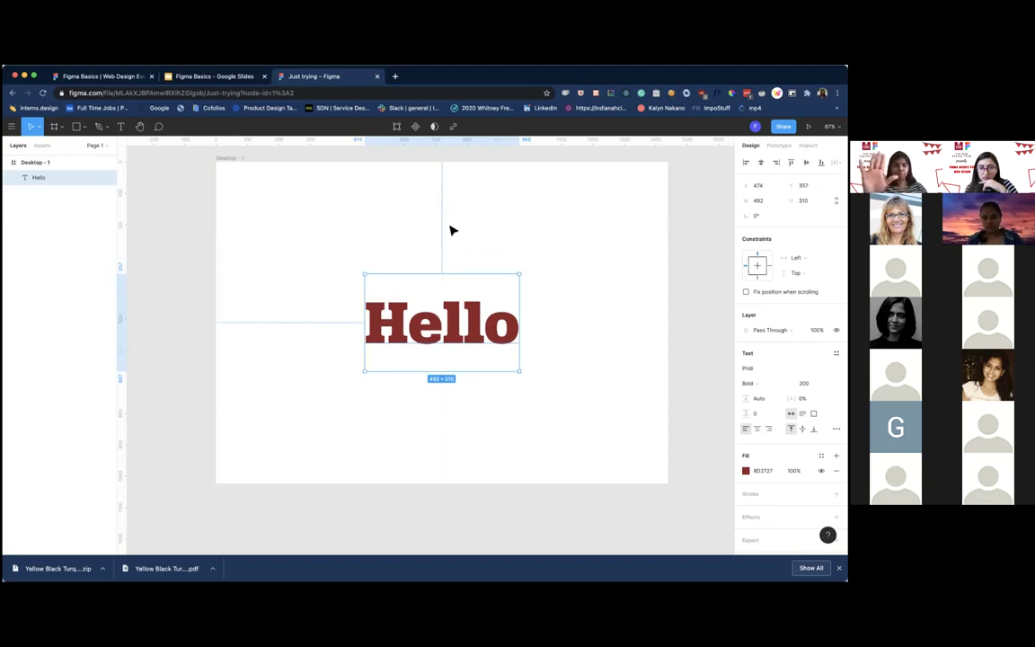
{"action": "left_click", "coordinate": [452, 230]}
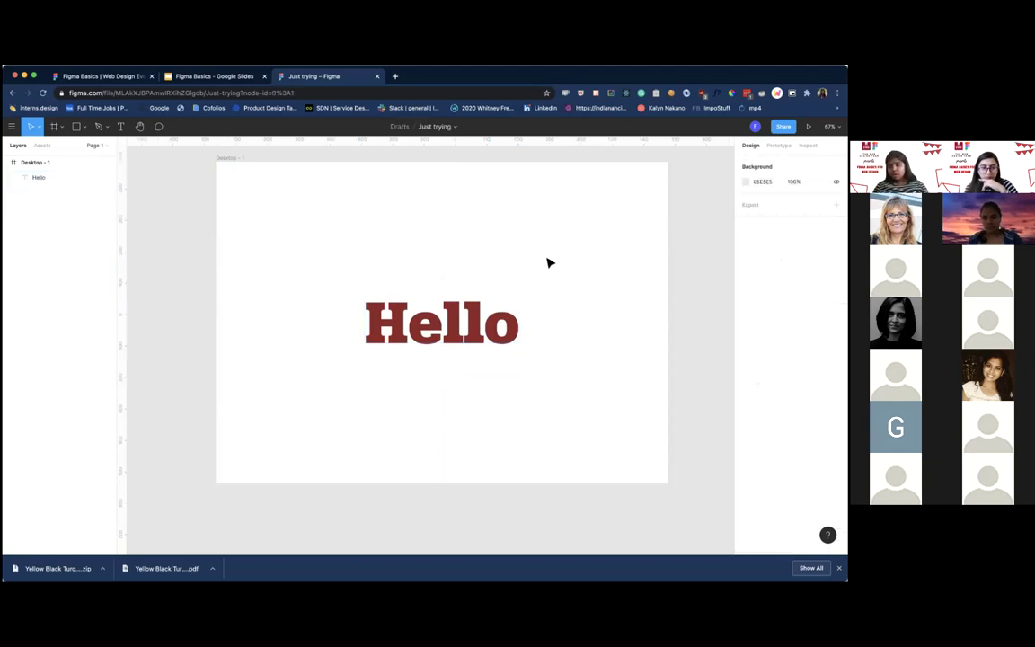
{"action": "left_click", "coordinate": [432, 323]}
{"action": "left_click", "coordinate": [337, 254]}
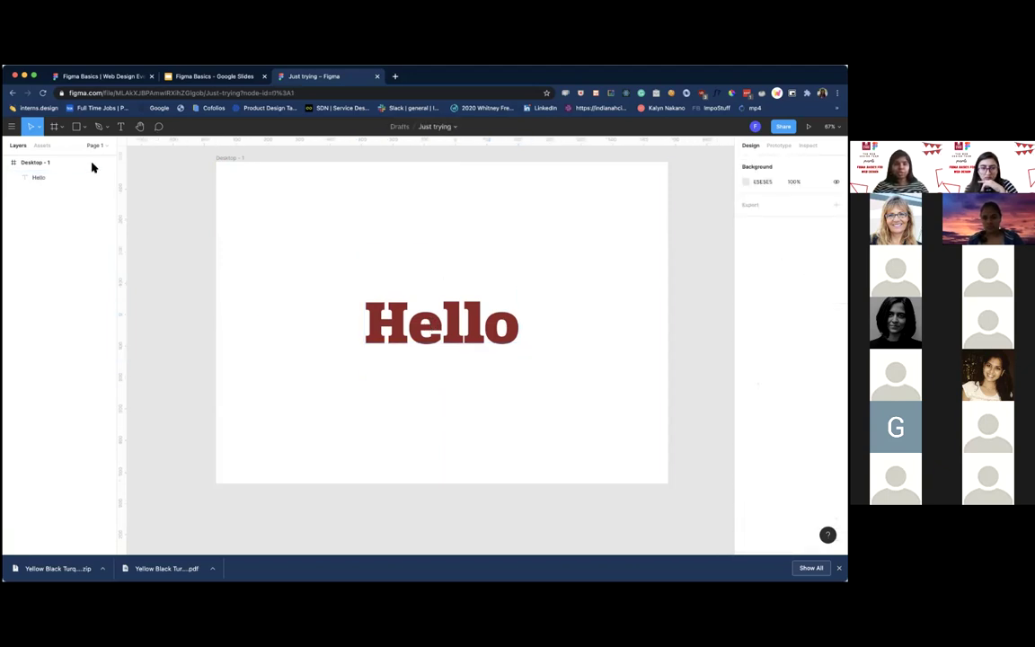
{"action": "left_click", "coordinate": [389, 309]}
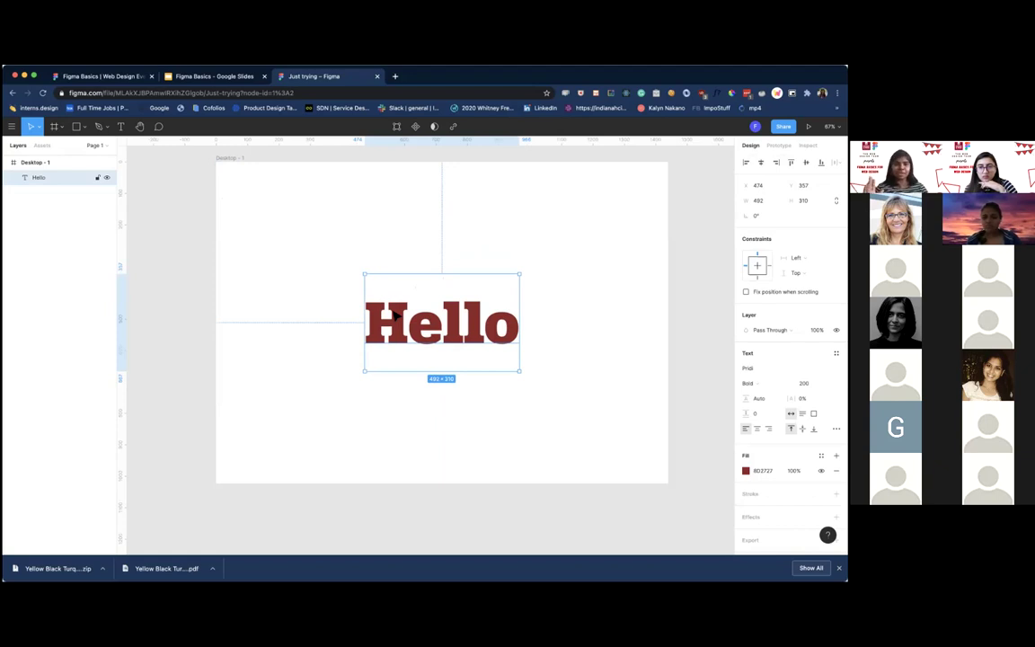
{"action": "left_click", "coordinate": [12, 126]}
{"action": "mouse_move", "coordinate": [57, 192]}
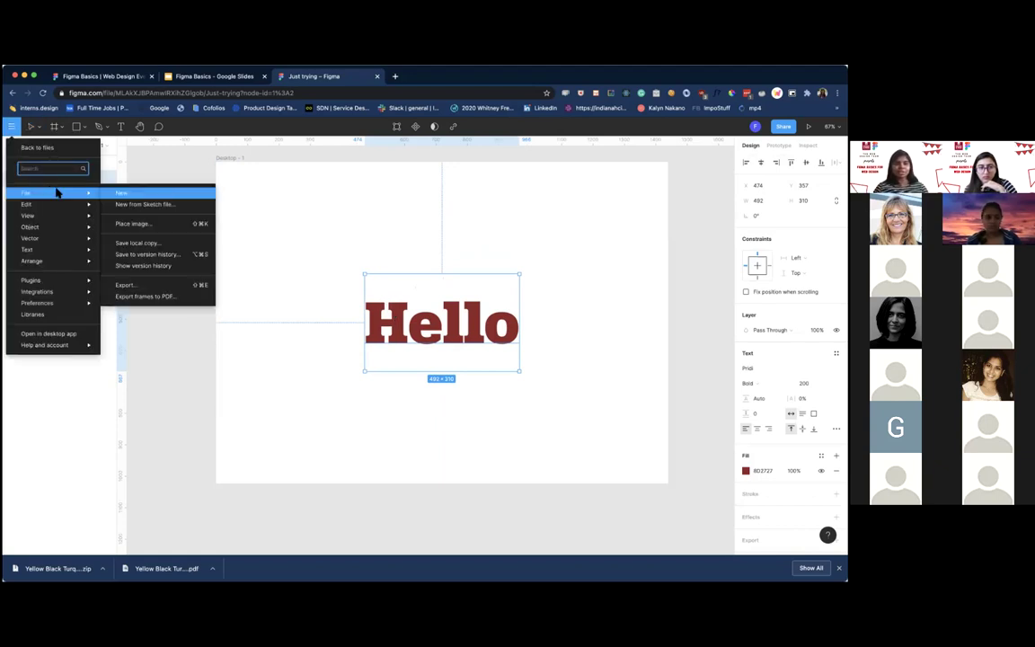
{"action": "mouse_move", "coordinate": [83, 280]}
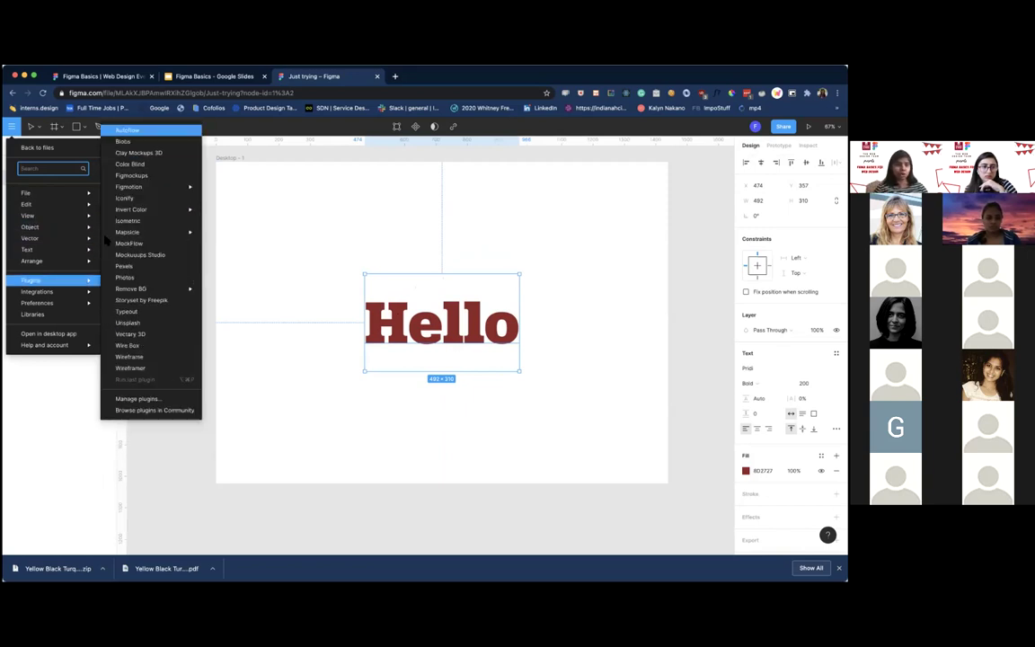
{"action": "left_click", "coordinate": [12, 126]}
{"action": "left_click", "coordinate": [12, 126]}
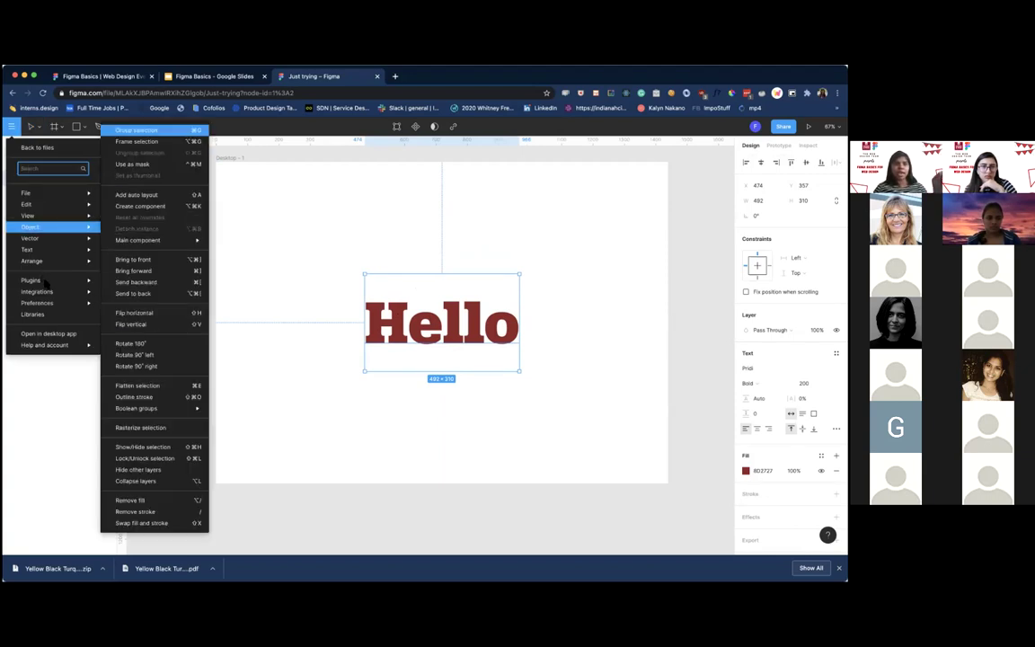
{"action": "mouse_move", "coordinate": [48, 283]}
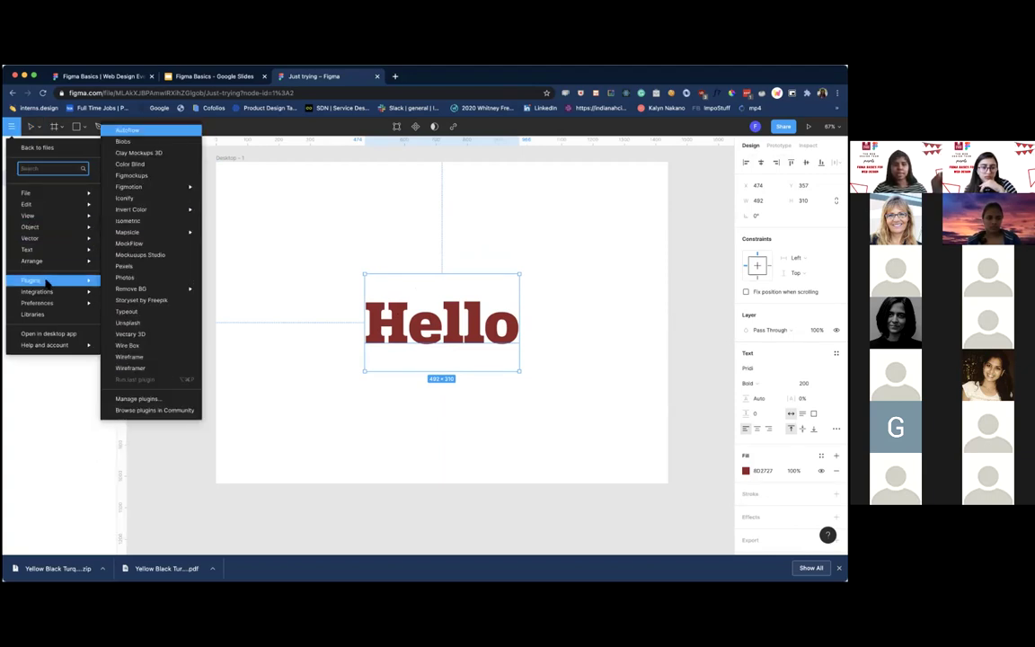
{"action": "left_click", "coordinate": [127, 324]}
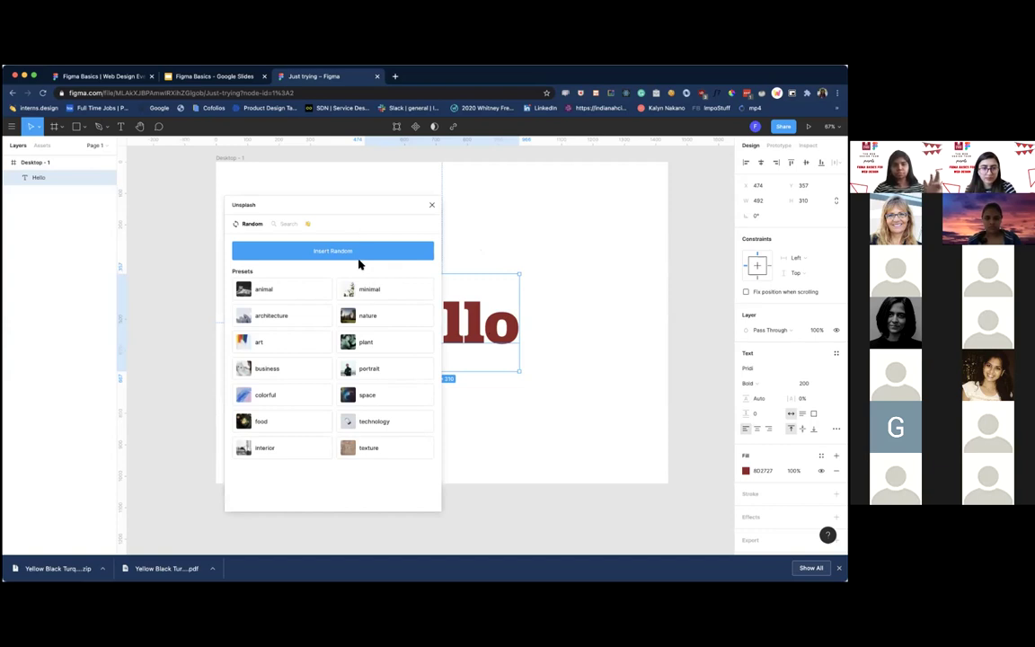
{"action": "left_click_drag", "start_coordinate": [290, 229], "coordinate": [378, 344]}
{"action": "left_click", "coordinate": [371, 343]}
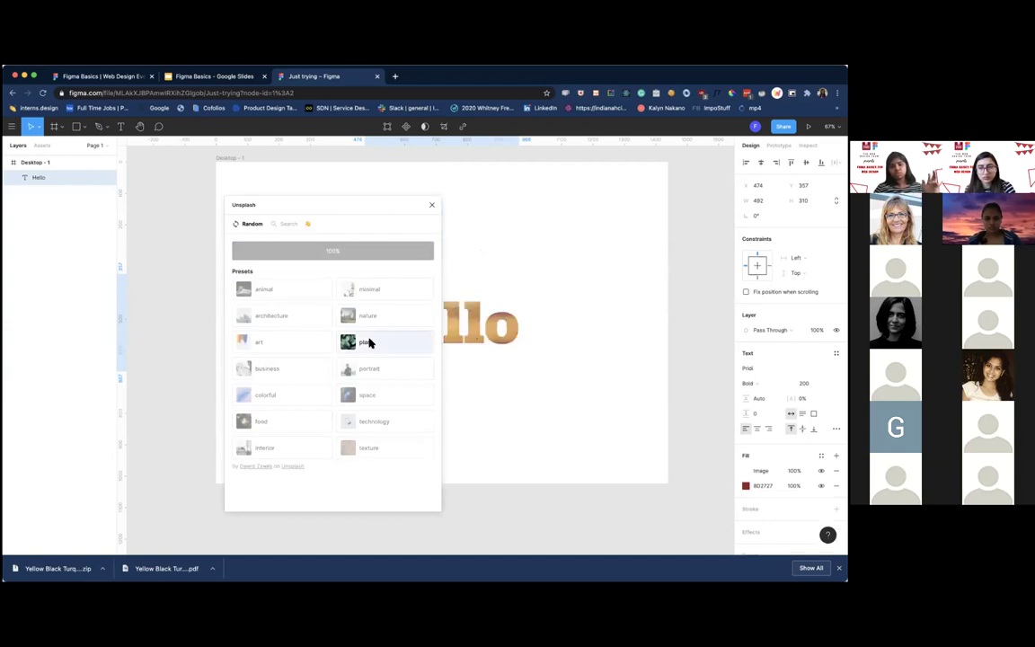
{"action": "left_click", "coordinate": [431, 205]}
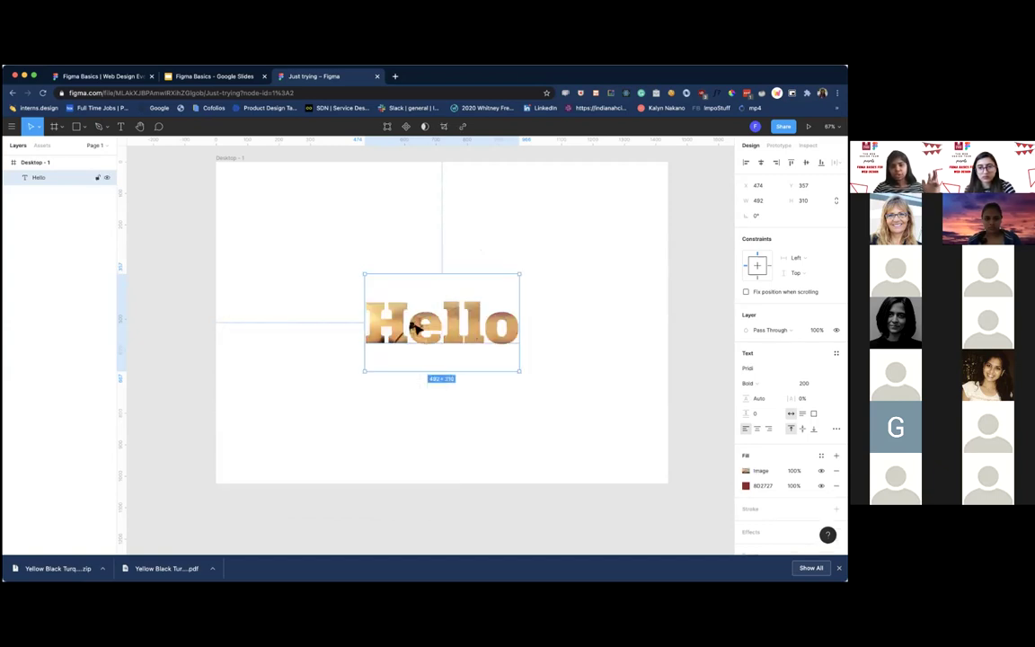
{"action": "scroll", "coordinate": [412, 331], "scroll_direction": "up", "scroll_amount": 5}
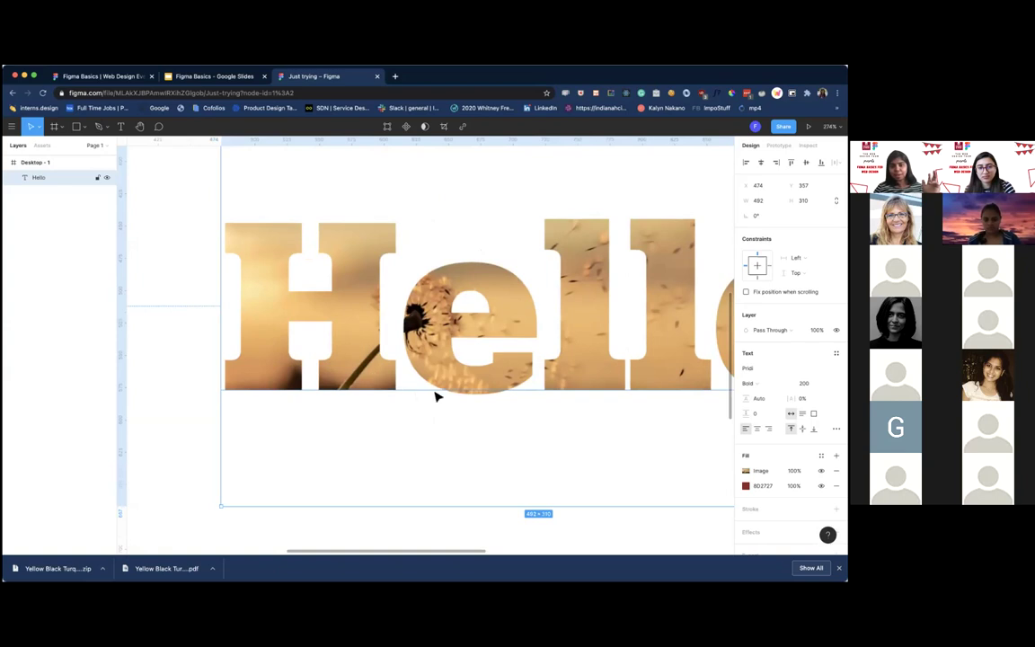
{"action": "scroll", "coordinate": [407, 348], "scroll_direction": "down", "scroll_amount": 5}
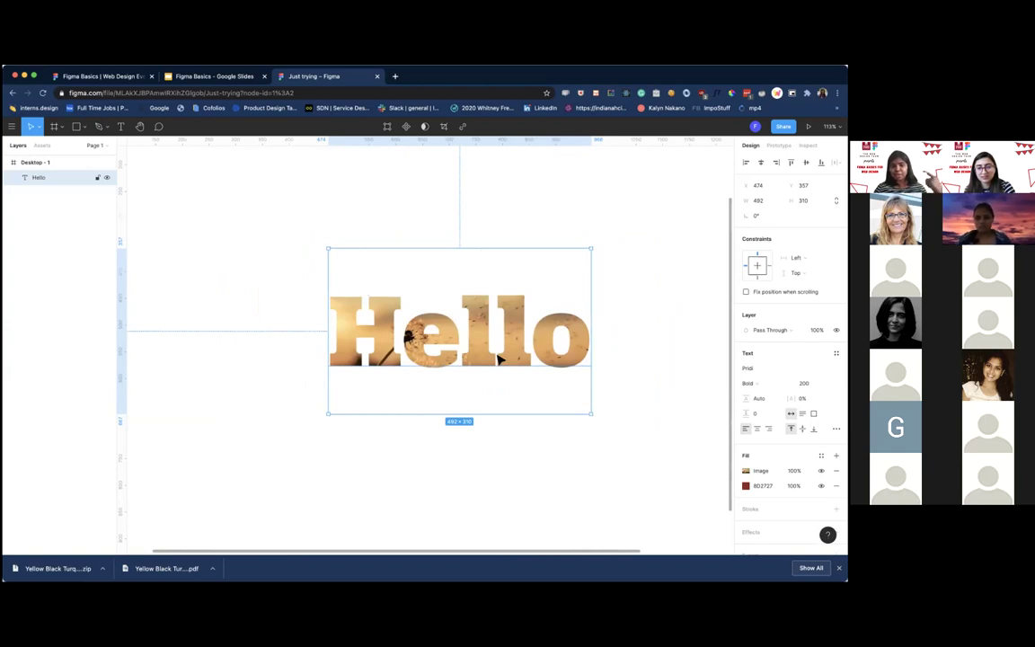
{"action": "scroll", "coordinate": [499, 358], "scroll_direction": "down", "scroll_amount": 3}
{"action": "scroll", "coordinate": [499, 358], "scroll_direction": "up", "scroll_amount": 2}
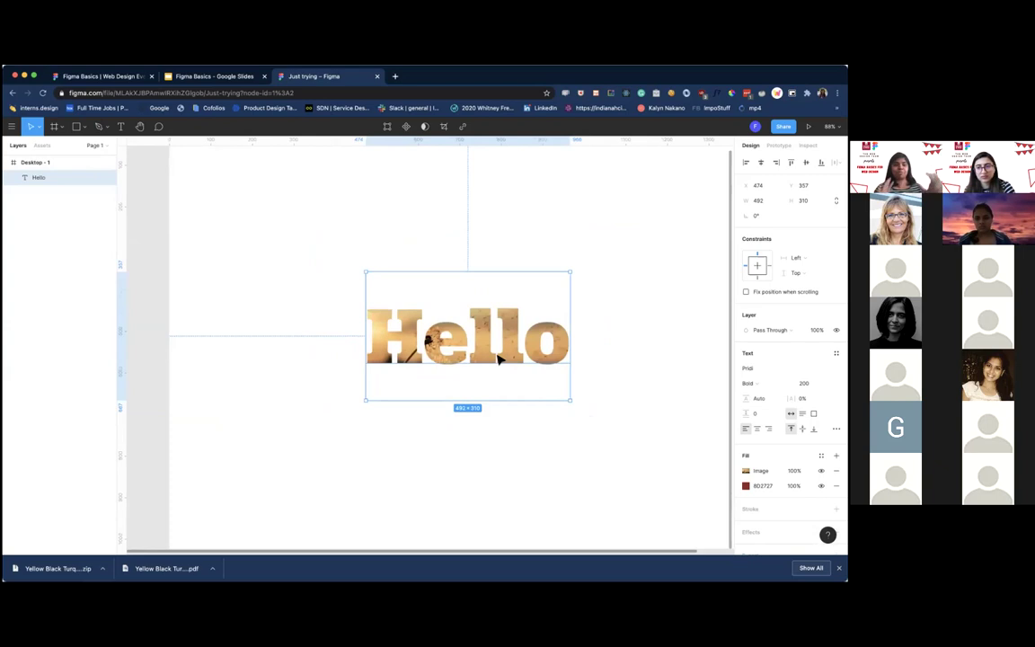
{"action": "left_click", "coordinate": [605, 346]}
{"action": "left_click", "coordinate": [522, 347]}
{"action": "key", "text": "Escape"}
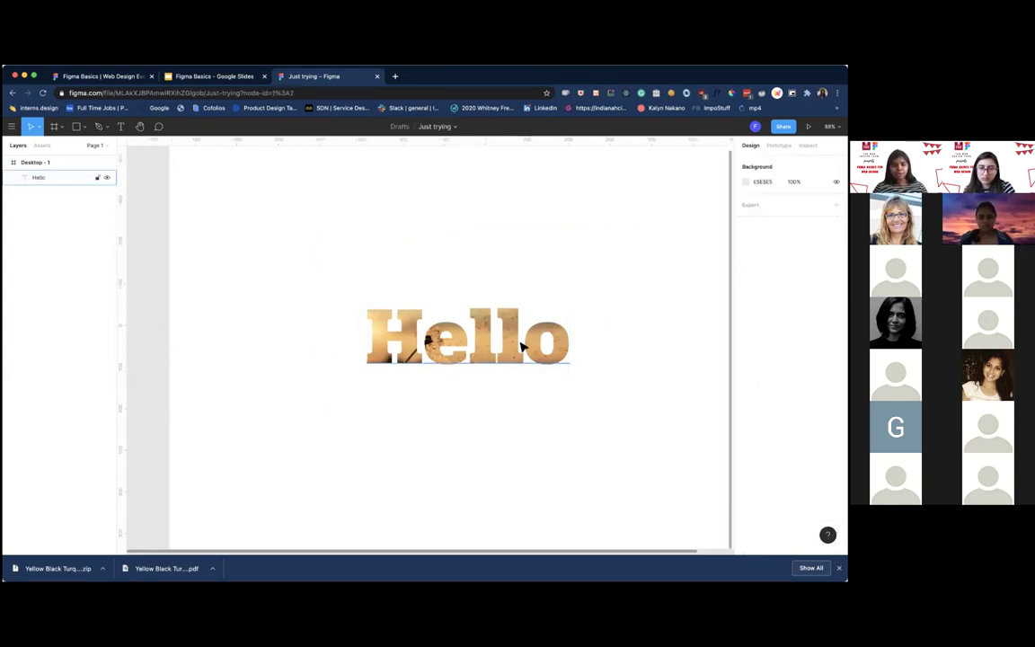
{"action": "key", "text": "super+z"}
{"action": "key", "text": "Escape"}
{"action": "scroll", "coordinate": [444, 222], "scroll_direction": "down", "scroll_amount": 3}
{"action": "scroll", "coordinate": [444, 222], "scroll_direction": "up", "scroll_amount": 3}
{"action": "left_click", "coordinate": [38, 177]}
Move the Hello text toward the top-left of Desktop - 1.
{"action": "key", "text": "Escape"}
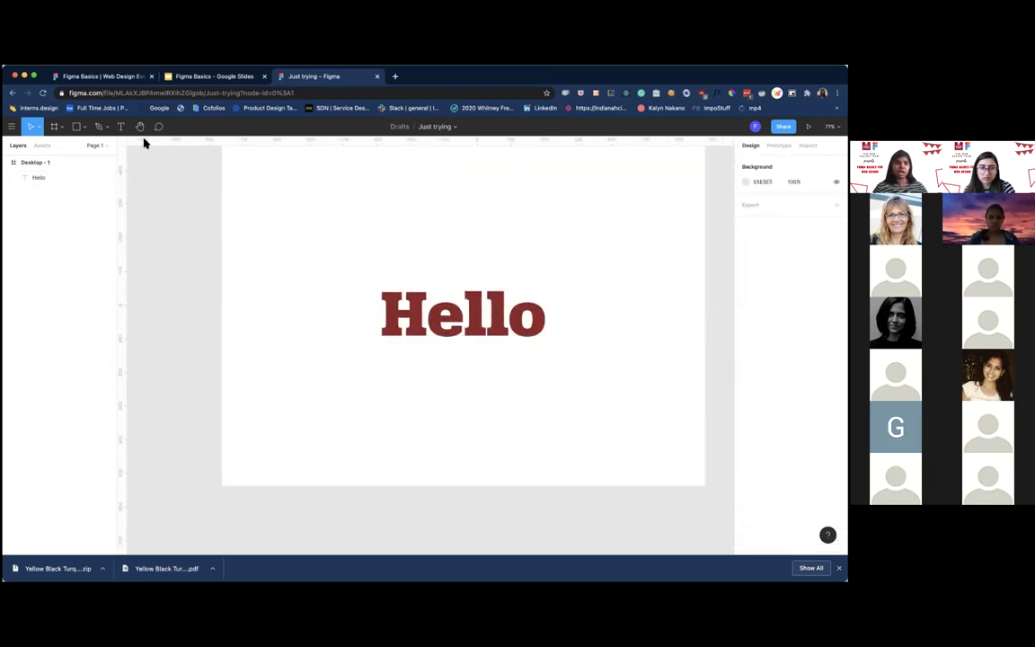
{"action": "left_click", "coordinate": [83, 126]}
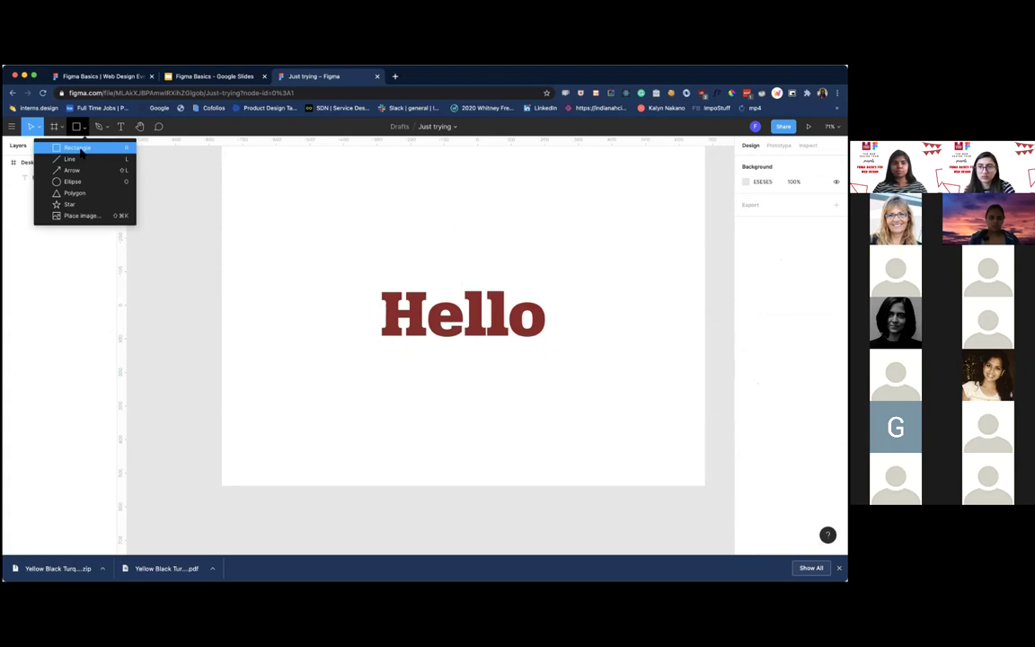
{"action": "left_click", "coordinate": [156, 207]}
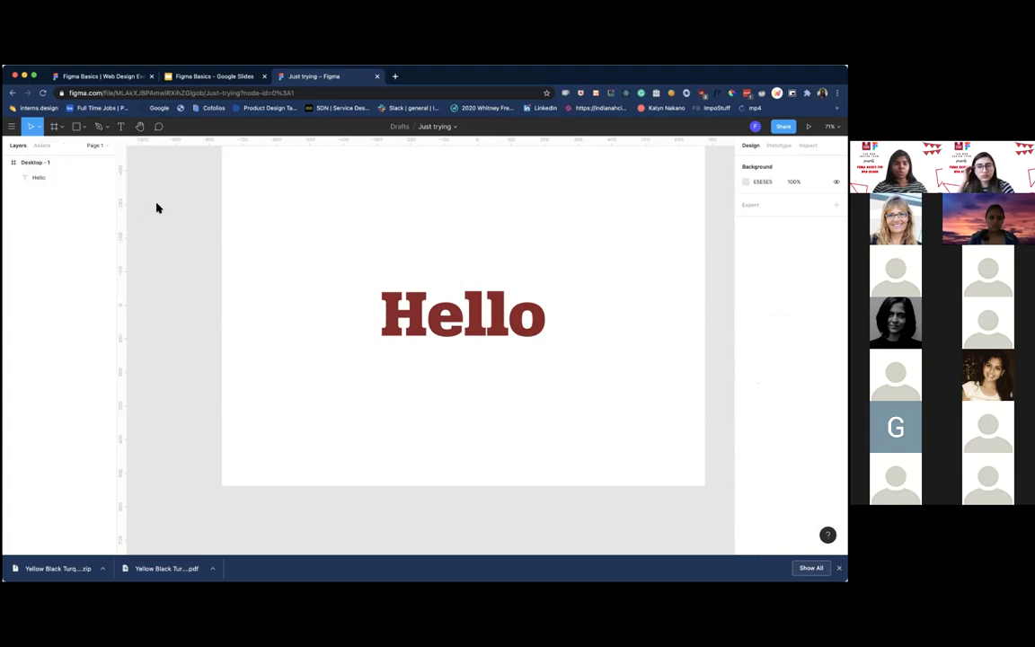
{"action": "left_click", "coordinate": [11, 126]}
{"action": "mouse_move", "coordinate": [36, 192]}
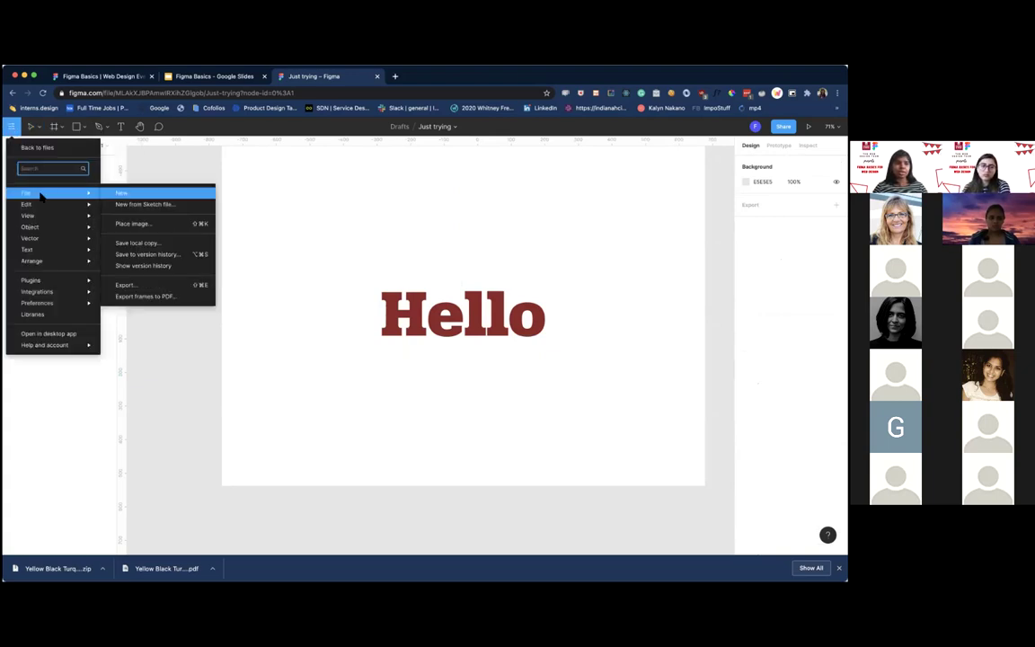
{"action": "left_click", "coordinate": [440, 282]}
{"action": "left_click_drag", "start_coordinate": [440, 319], "coordinate": [347, 318]}
Fill Hello with a random Unsplash nature photo, then delete the text layer.
{"action": "left_click", "coordinate": [11, 125]}
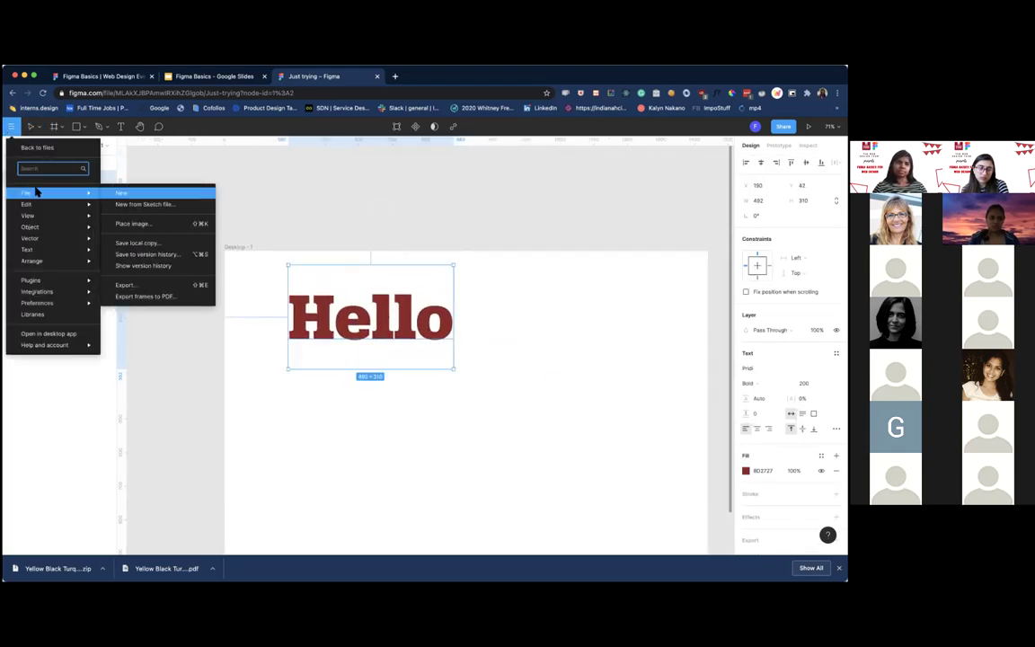
{"action": "mouse_move", "coordinate": [27, 204]}
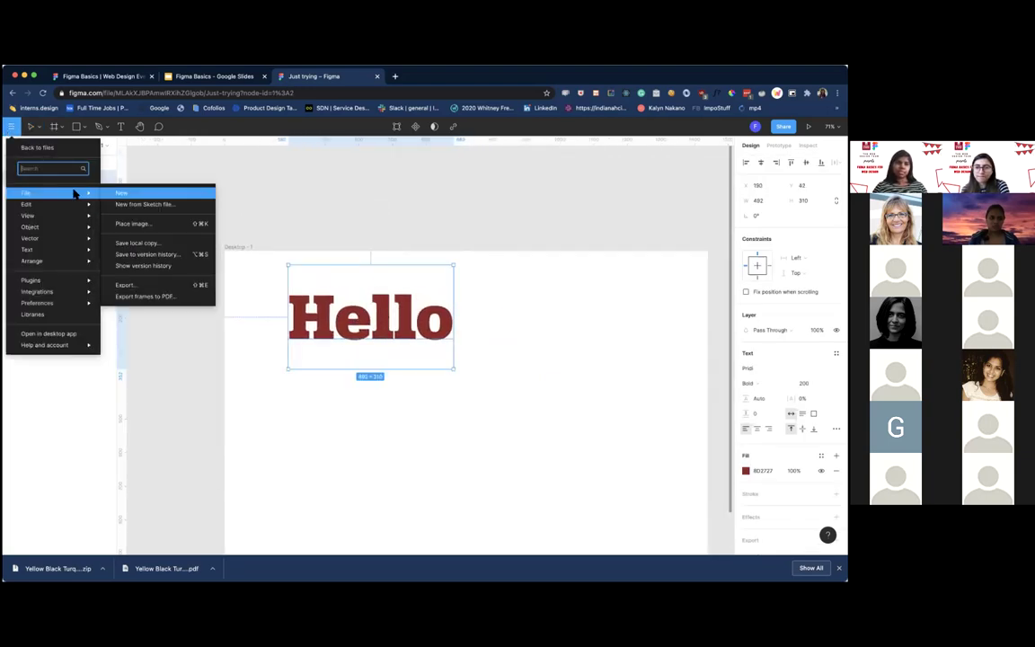
{"action": "mouse_move", "coordinate": [83, 279]}
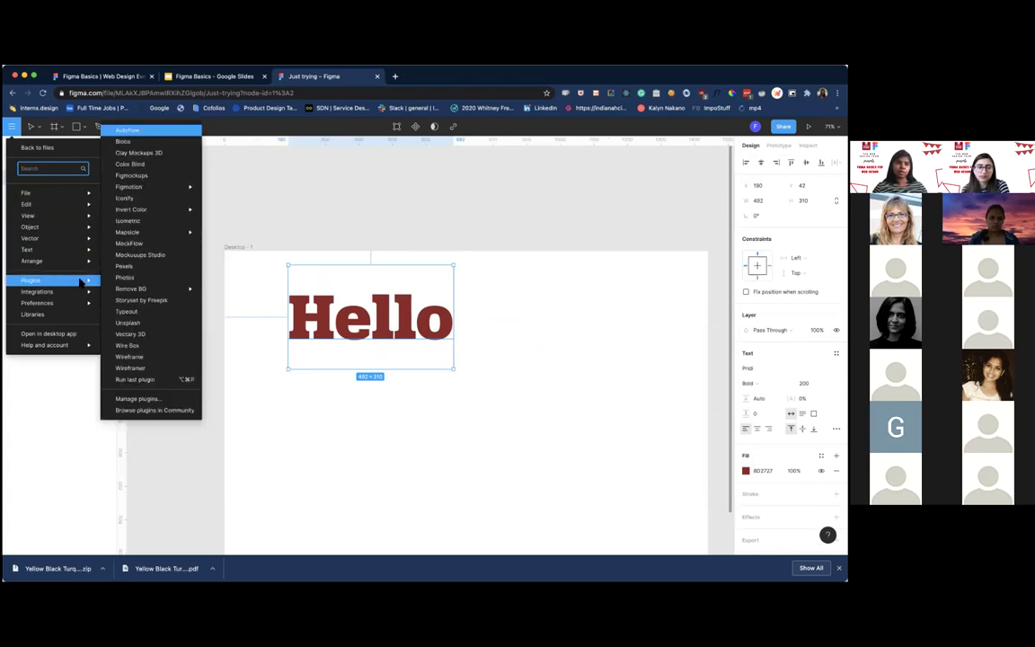
{"action": "left_click", "coordinate": [135, 322]}
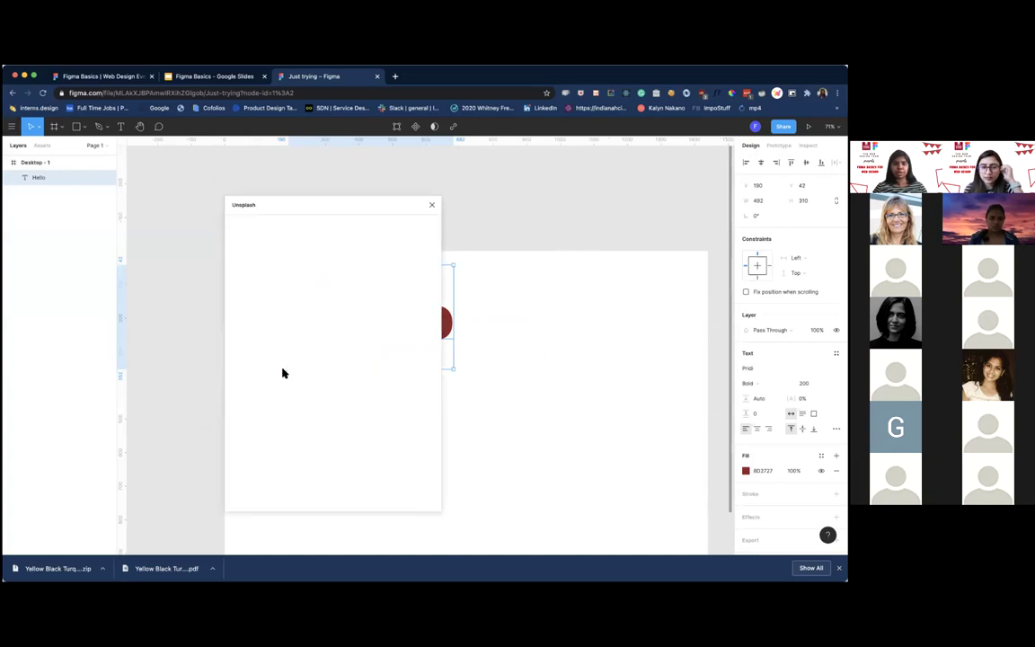
{"action": "left_click", "coordinate": [377, 321]}
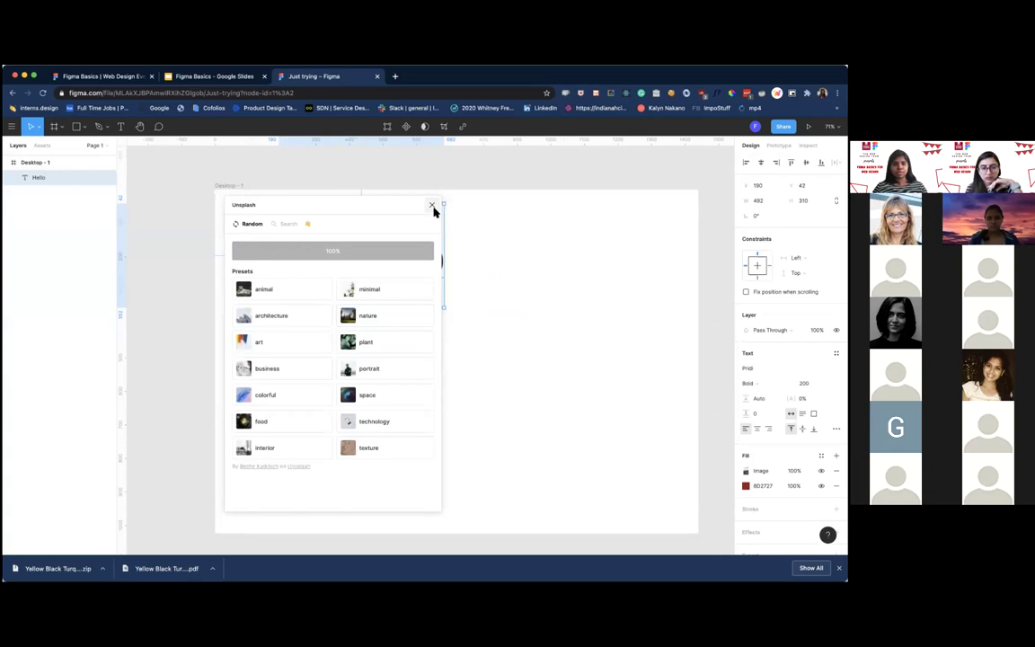
{"action": "scroll", "coordinate": [449, 304], "scroll_direction": "down", "scroll_amount": 5}
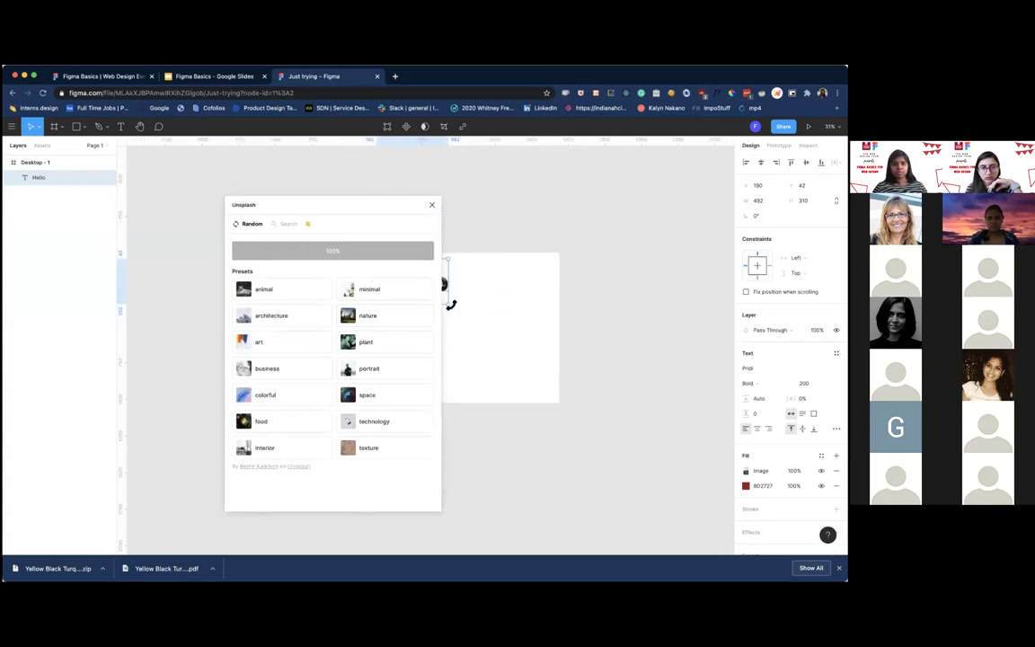
{"action": "scroll", "coordinate": [449, 304], "scroll_direction": "up", "scroll_amount": 3}
{"action": "left_click", "coordinate": [430, 207]}
{"action": "scroll", "coordinate": [383, 233], "scroll_direction": "up", "scroll_amount": 4}
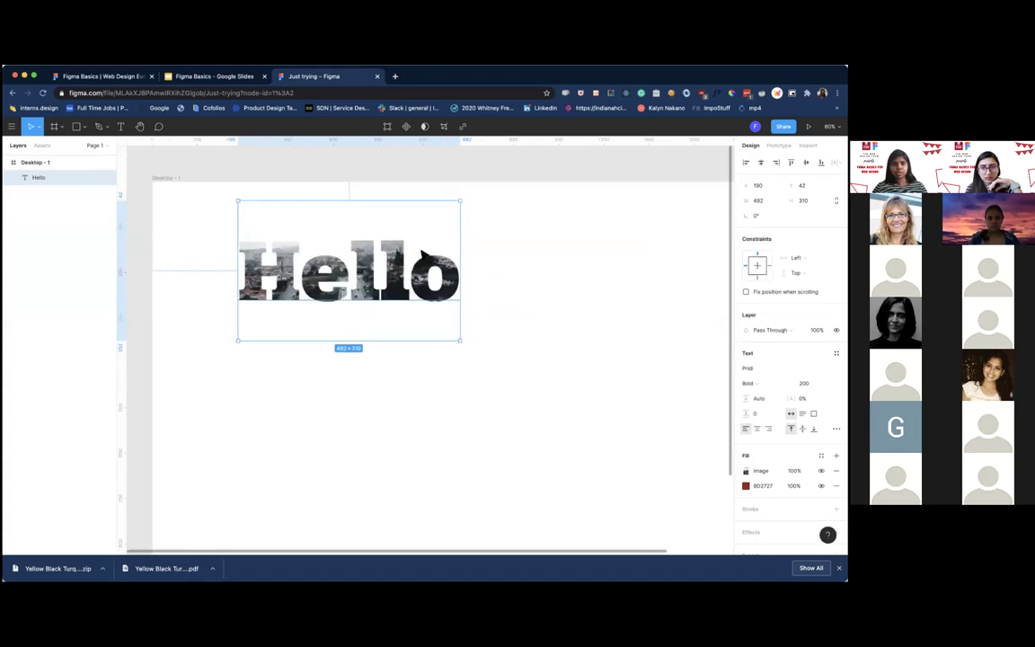
{"action": "key", "text": "Delete"}
Insert a random Unsplash nature photo of Sydney Harbour.
{"action": "key", "text": "shift+1"}
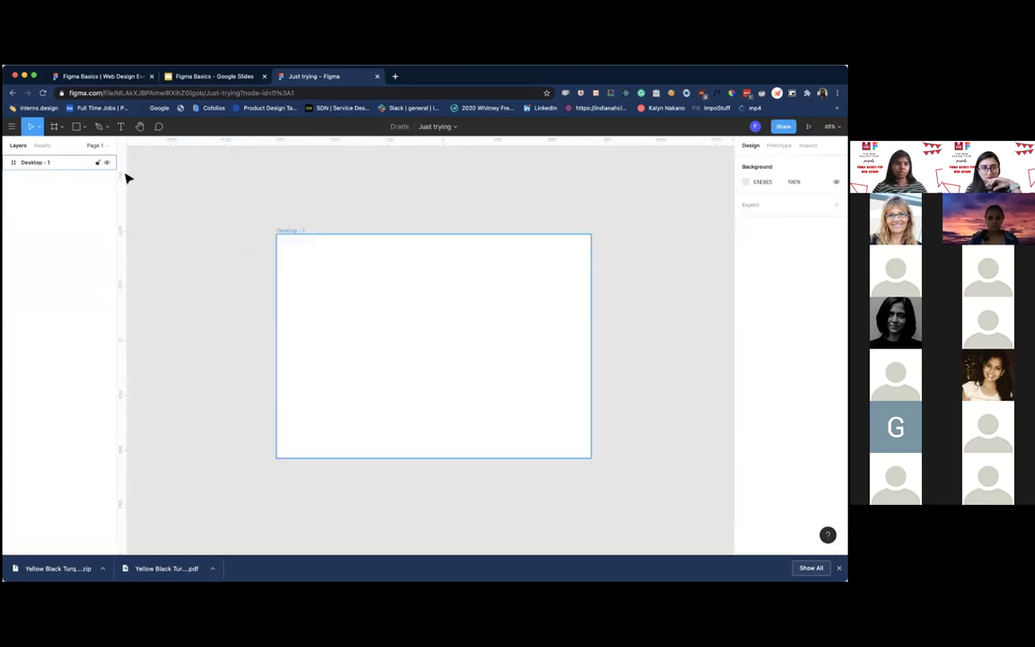
{"action": "left_click", "coordinate": [12, 126]}
{"action": "mouse_move", "coordinate": [49, 280]}
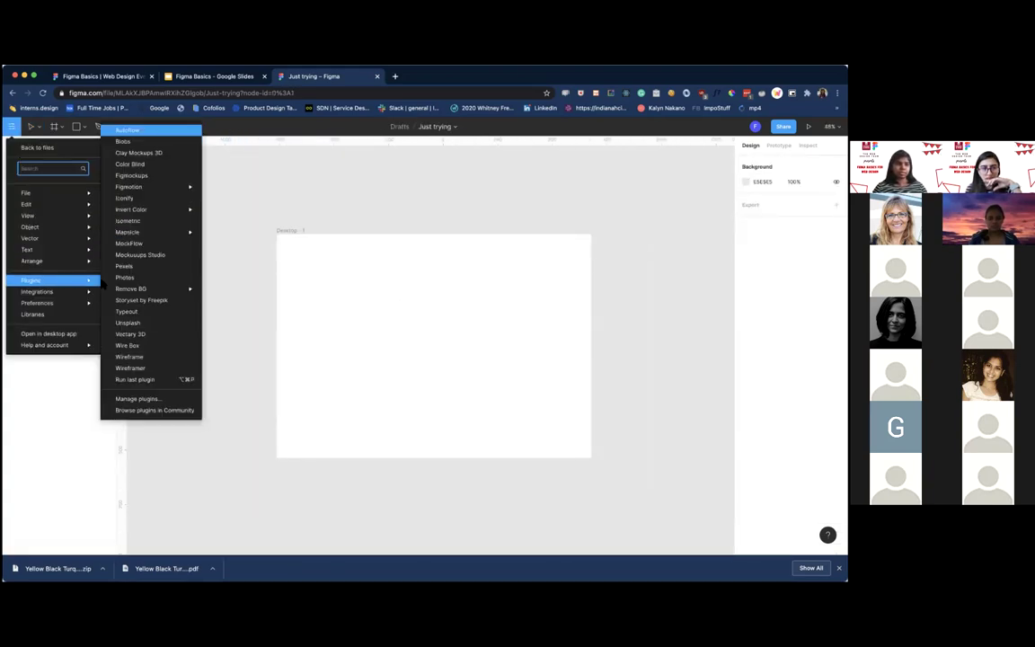
{"action": "left_click", "coordinate": [140, 322]}
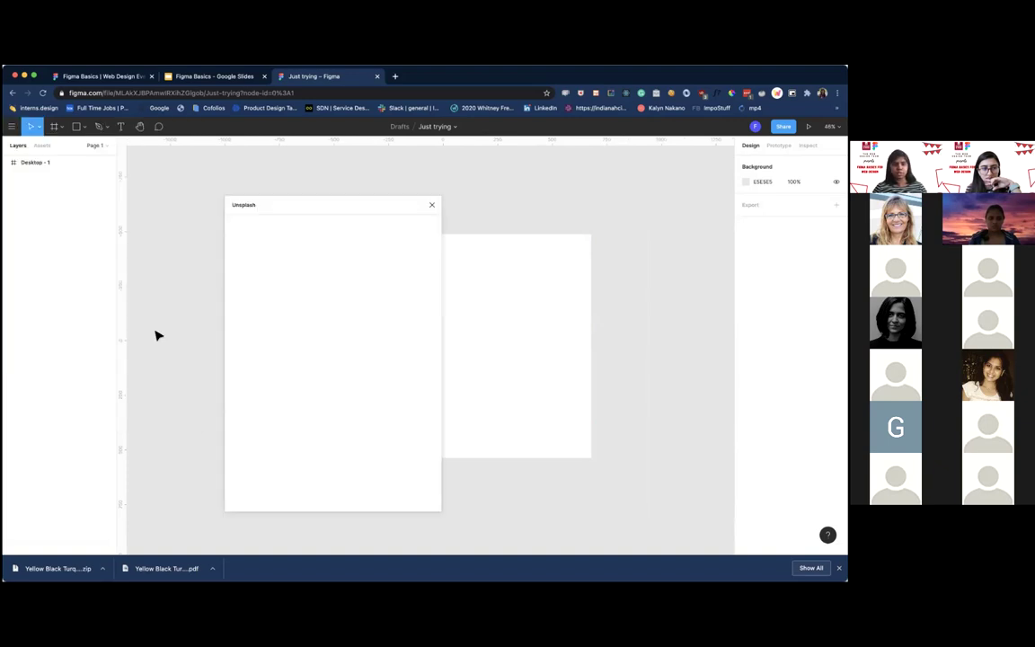
{"action": "left_click", "coordinate": [374, 316]}
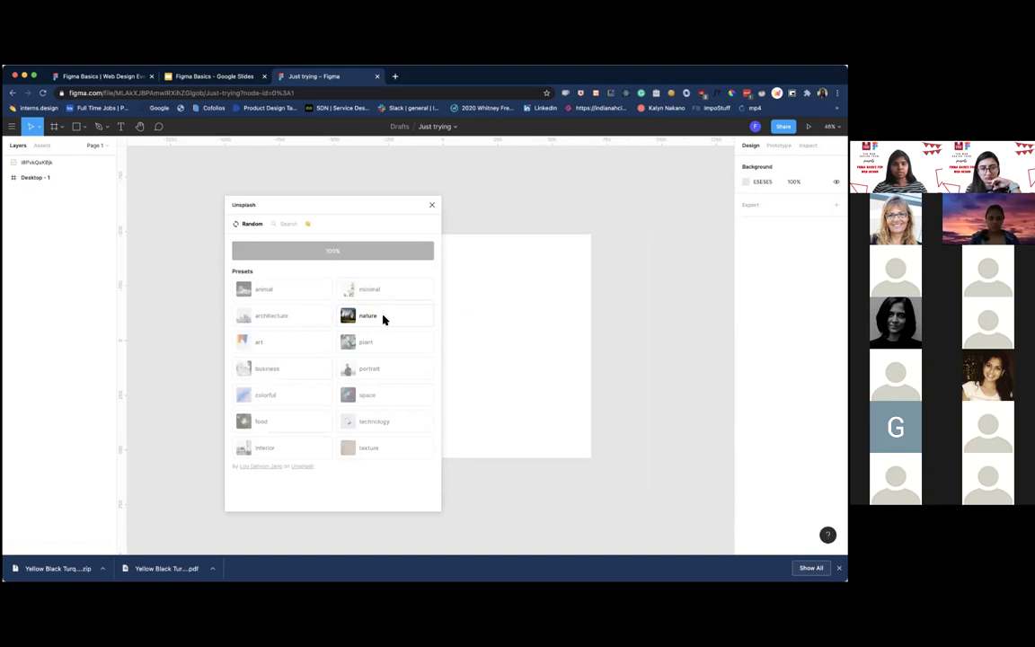
{"action": "left_click", "coordinate": [431, 205]}
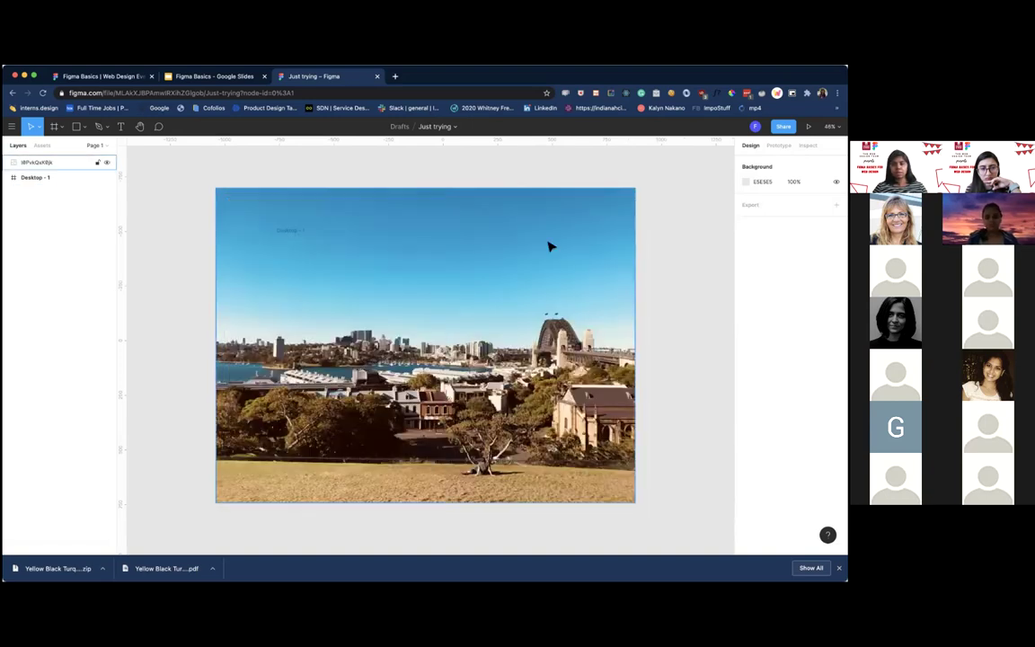
Shrink the harbour photo to 782 × 587 and move it into Desktop - 1.
{"action": "left_click", "coordinate": [571, 240]}
{"action": "scroll", "coordinate": [572, 240], "scroll_direction": "down", "scroll_amount": 3}
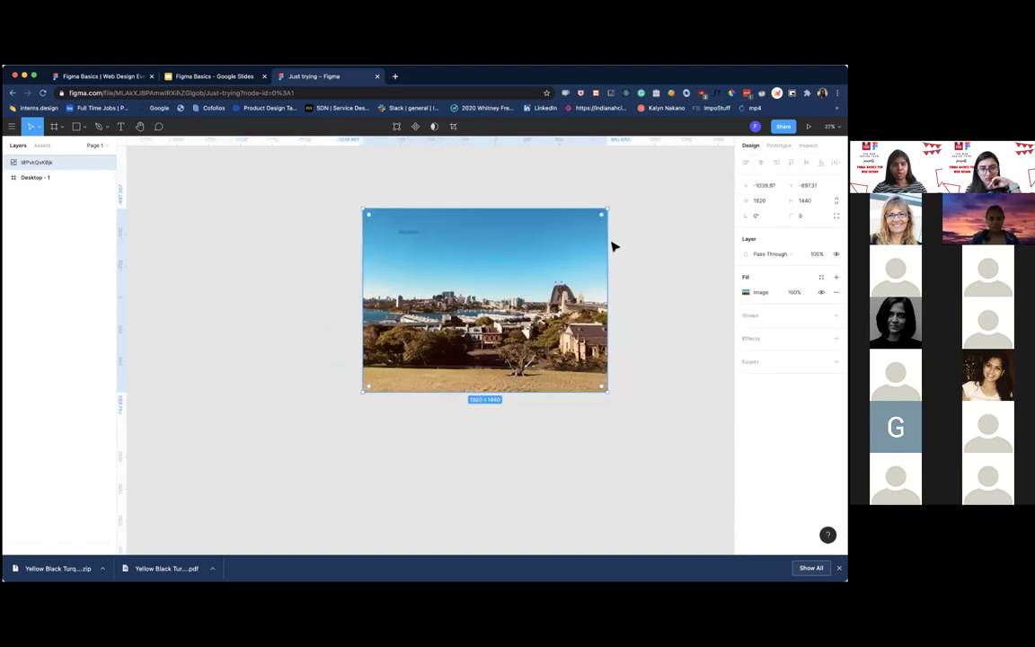
{"action": "scroll", "coordinate": [612, 244], "scroll_direction": "up", "scroll_amount": 5}
{"action": "left_click_drag", "start_coordinate": [630, 172], "coordinate": [348, 367]}
{"action": "left_click_drag", "start_coordinate": [318, 425], "coordinate": [438, 325]}
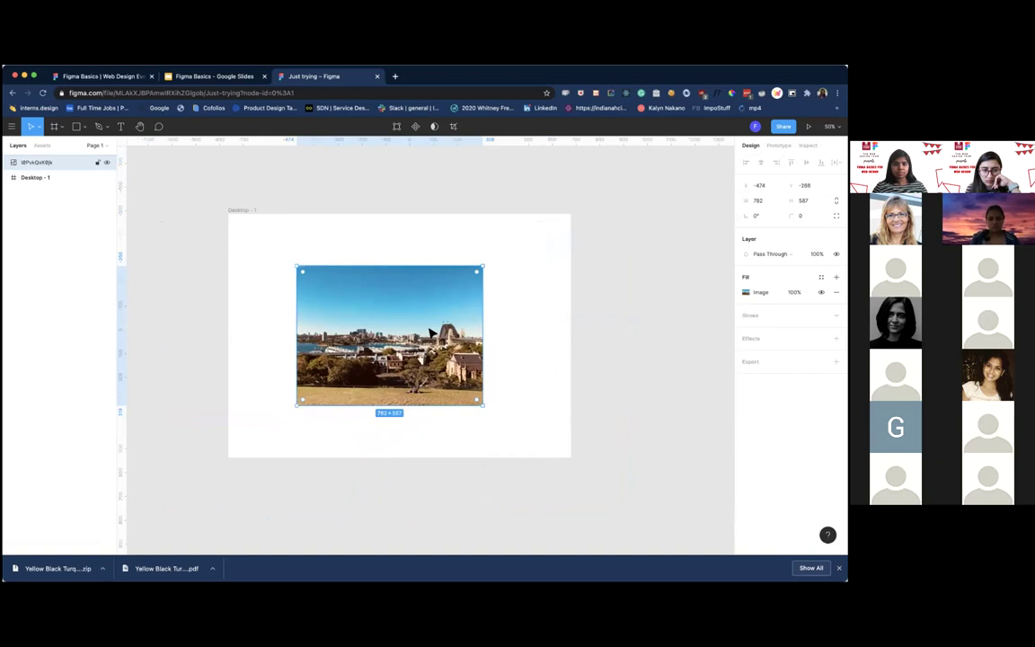
{"action": "scroll", "coordinate": [429, 331], "scroll_direction": "up", "scroll_amount": 5}
{"action": "key", "text": "minus"}
Draw a grey ellipse at the upper left of Desktop - 1.
{"action": "left_click", "coordinate": [35, 177]}
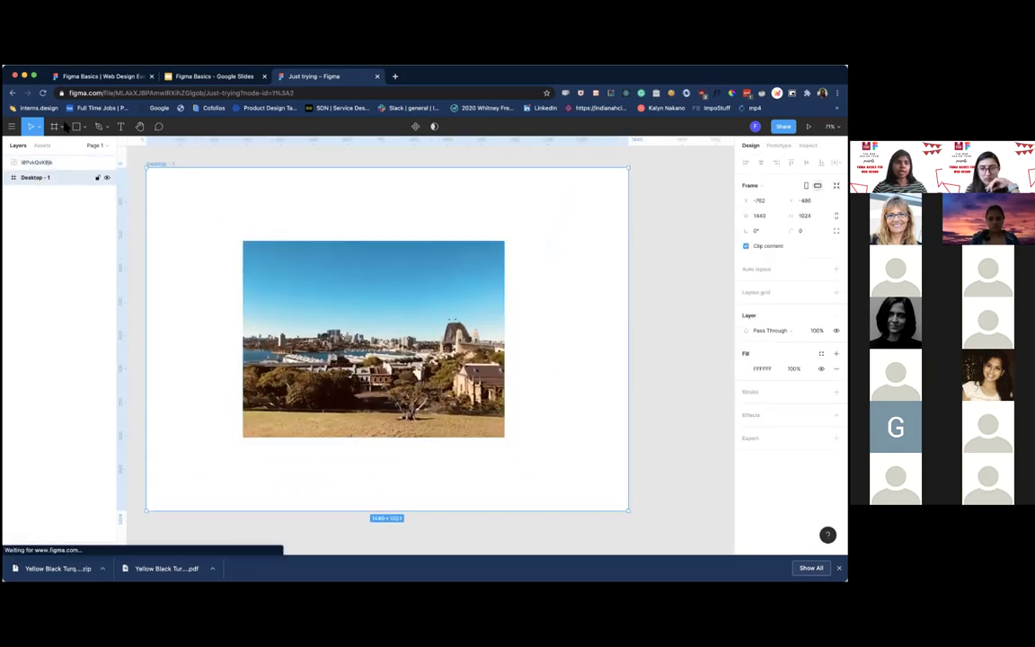
{"action": "left_click", "coordinate": [83, 127]}
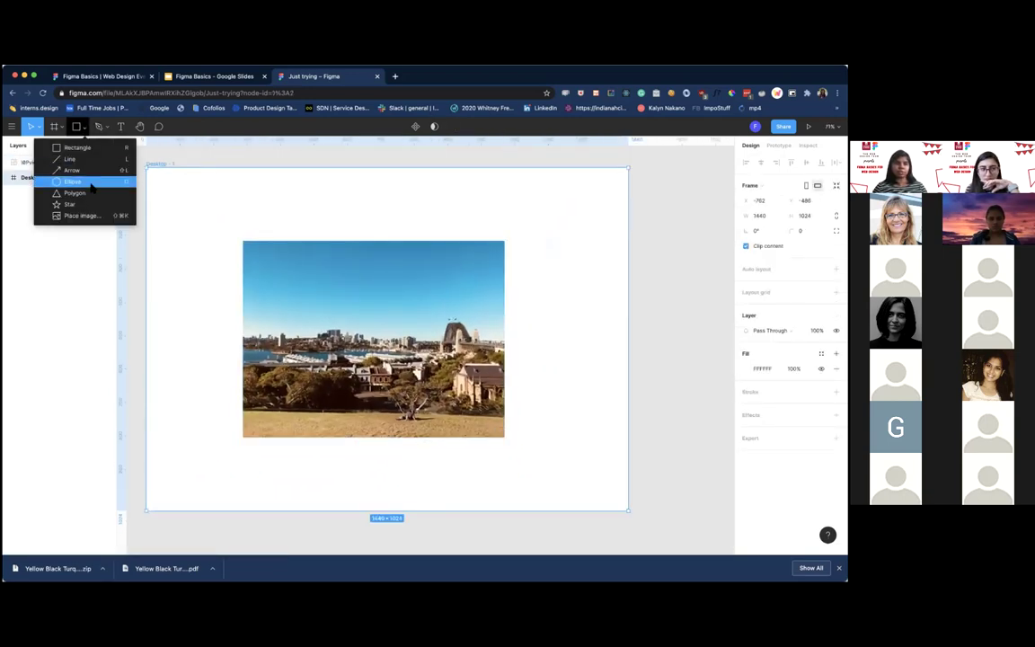
{"action": "left_click", "coordinate": [90, 183]}
{"action": "mouse_move", "coordinate": [208, 191]}
{"action": "left_mouse_down"}
{"action": "mouse_move", "coordinate": [355, 314]}
{"action": "mouse_move", "coordinate": [339, 341]}
{"action": "mouse_move", "coordinate": [352, 339]}
{"action": "left_mouse_up"}
{"action": "right_click", "coordinate": [302, 220]}
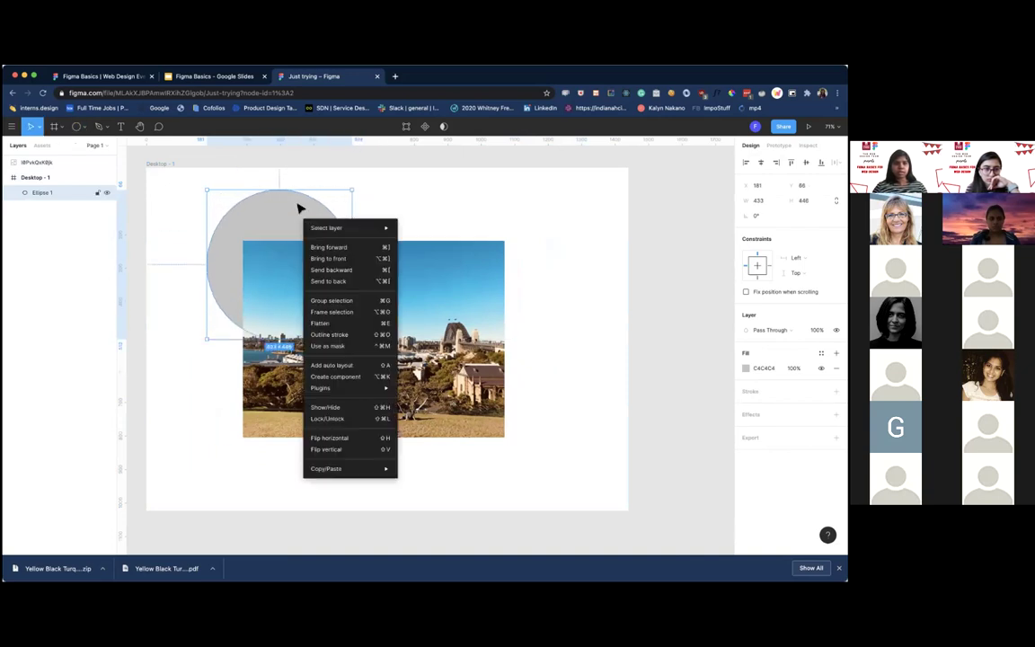
{"action": "left_click", "coordinate": [301, 207]}
{"action": "right_click", "coordinate": [293, 215]}
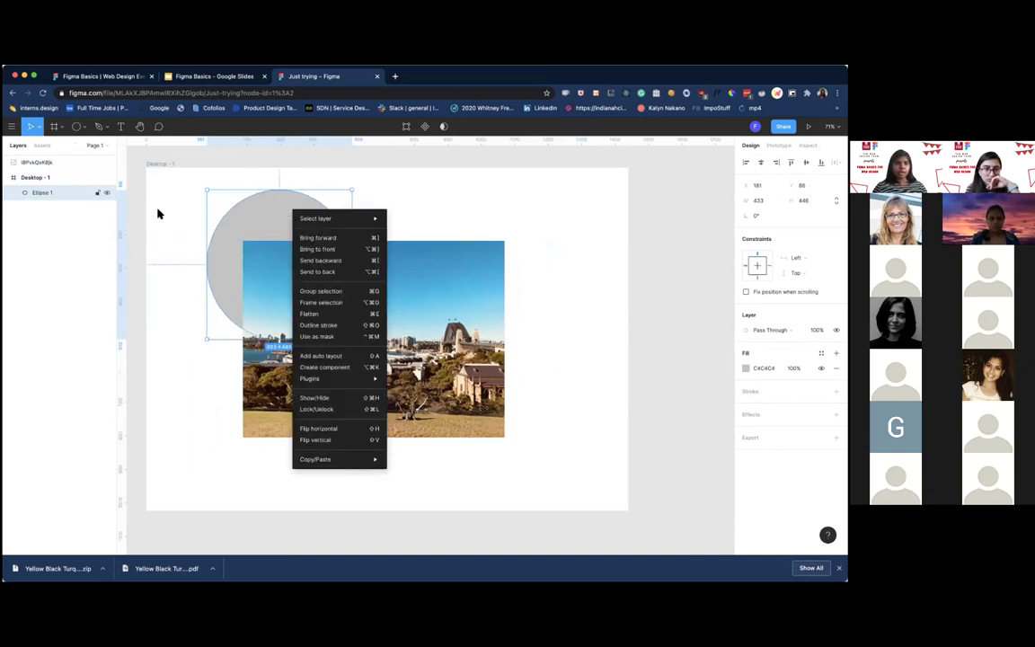
{"action": "left_click", "coordinate": [55, 164]}
Nest the harbour photo layer inside Desktop - 1 in the Layers panel.
{"action": "left_click", "coordinate": [41, 164]}
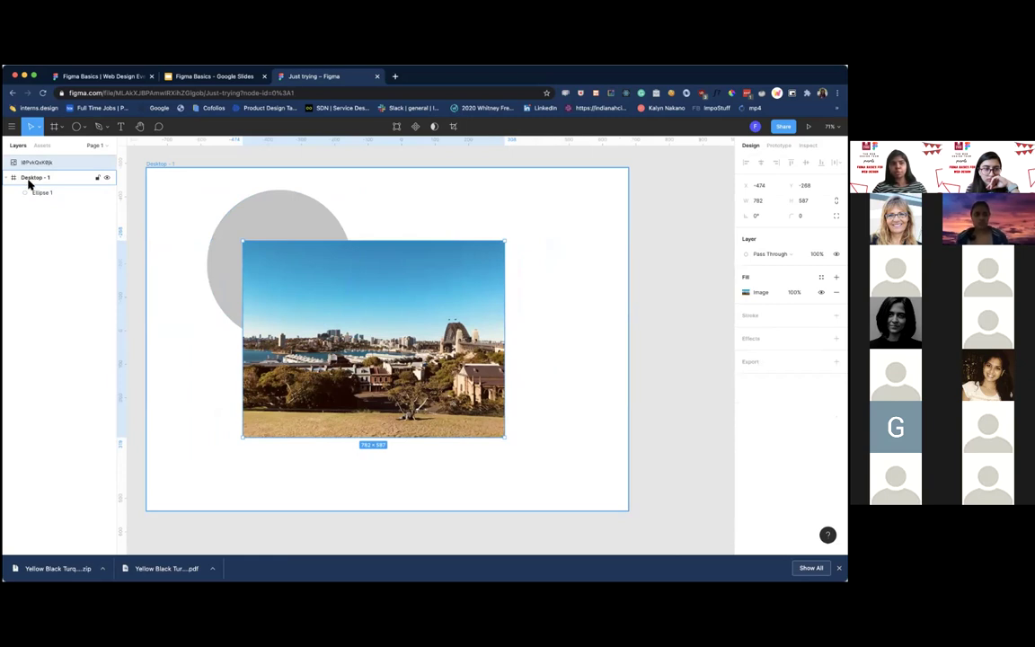
{"action": "left_click_drag", "start_coordinate": [45, 162], "coordinate": [44, 185]}
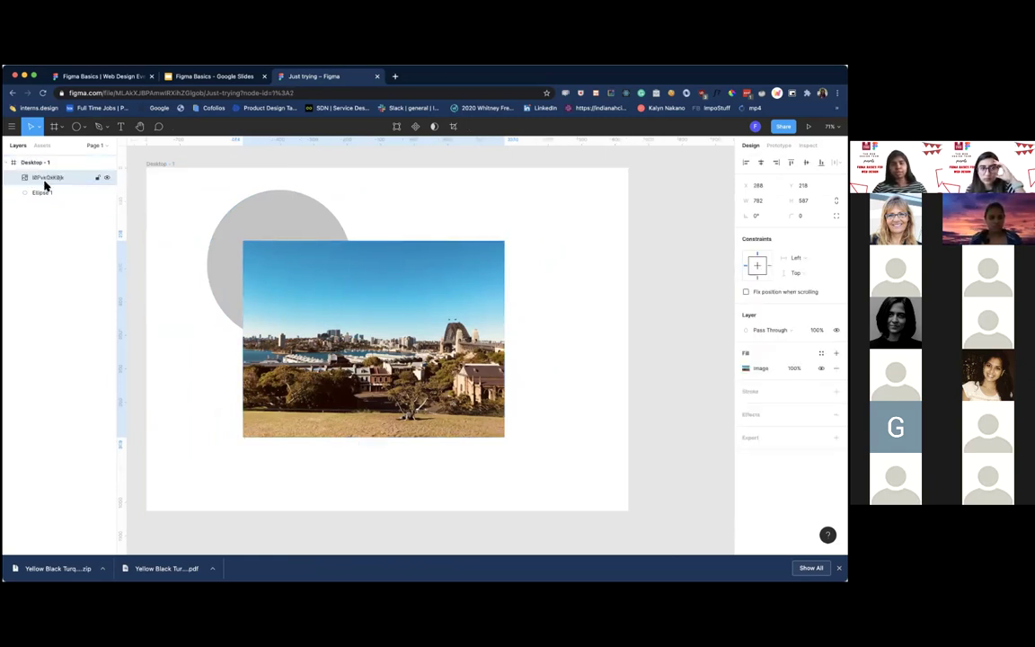
{"action": "left_click", "coordinate": [311, 324]}
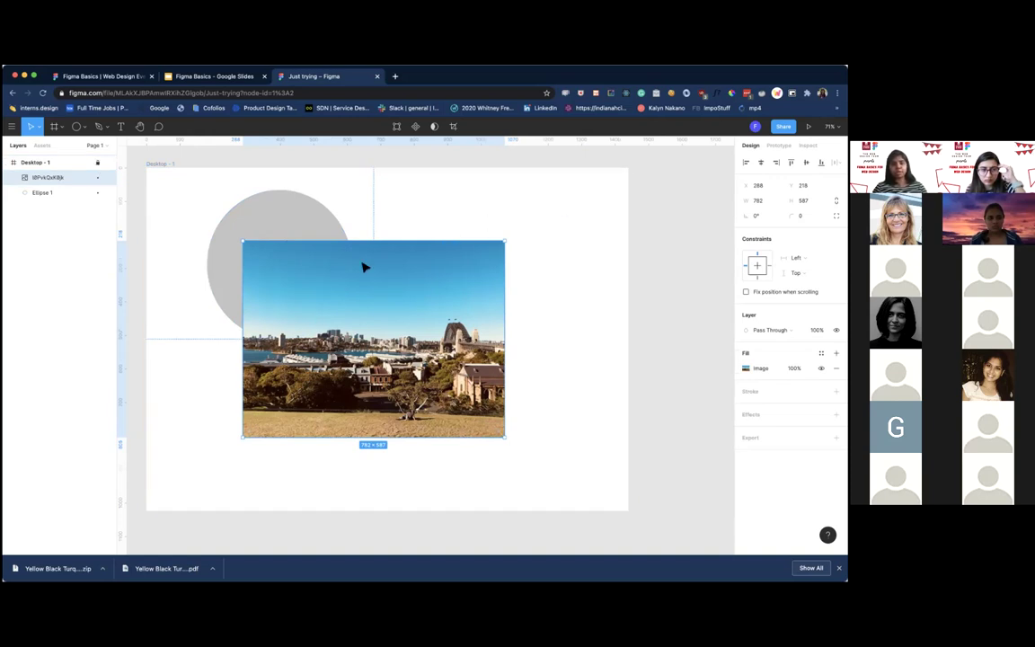
{"action": "key", "text": "Escape"}
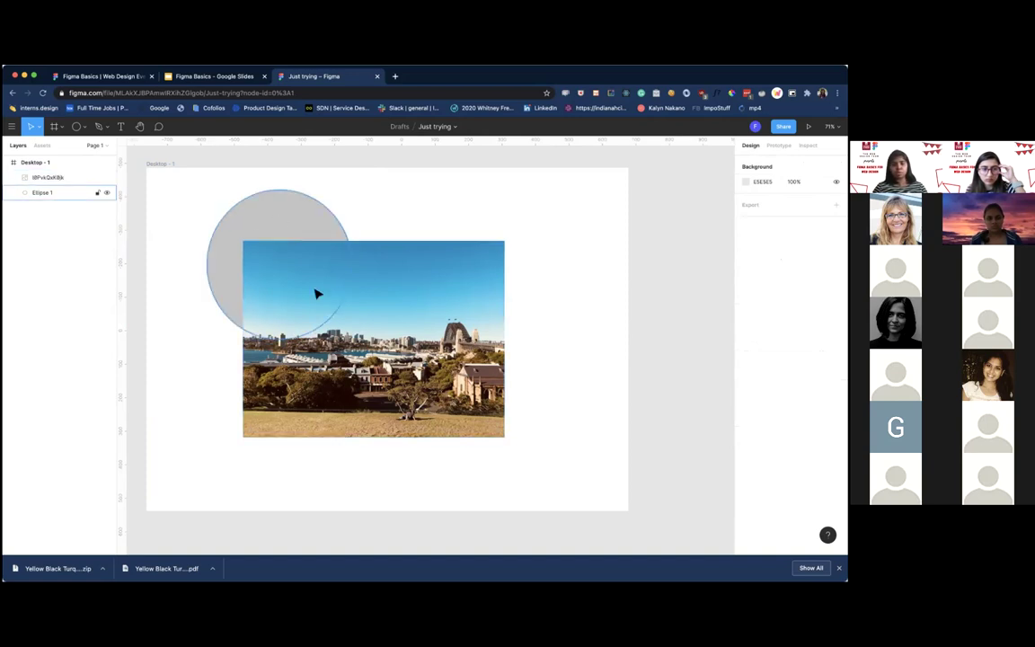
{"action": "left_click", "coordinate": [107, 163]}
{"action": "left_click", "coordinate": [107, 164]}
{"action": "left_click", "coordinate": [107, 164]}
{"action": "left_click", "coordinate": [107, 163]}
{"action": "left_click", "coordinate": [107, 163]}
{"action": "left_click", "coordinate": [107, 164]}
Reorder Ellipse 1 above the photo in the layer stack.
{"action": "left_click", "coordinate": [226, 260]}
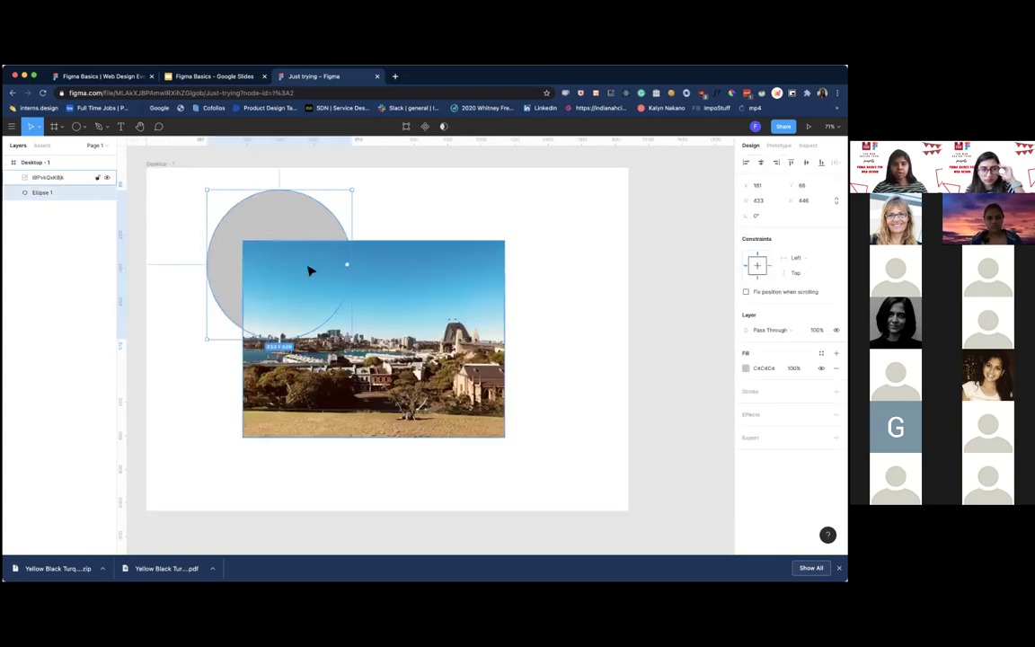
{"action": "right_click", "coordinate": [282, 211]}
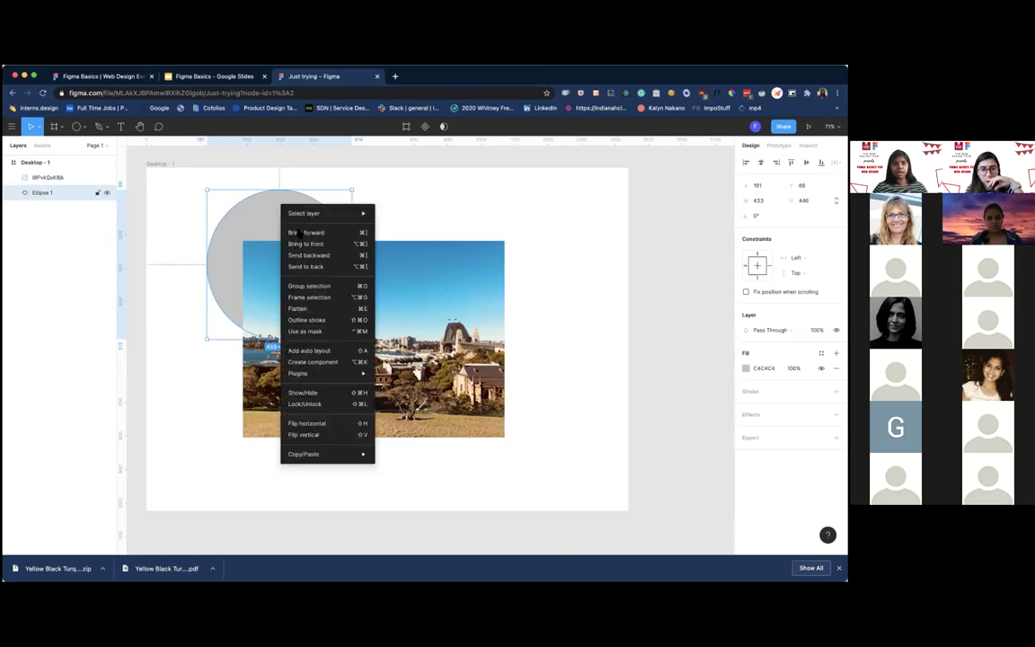
{"action": "left_click", "coordinate": [211, 223]}
{"action": "left_click_drag", "start_coordinate": [62, 196], "coordinate": [54, 160]}
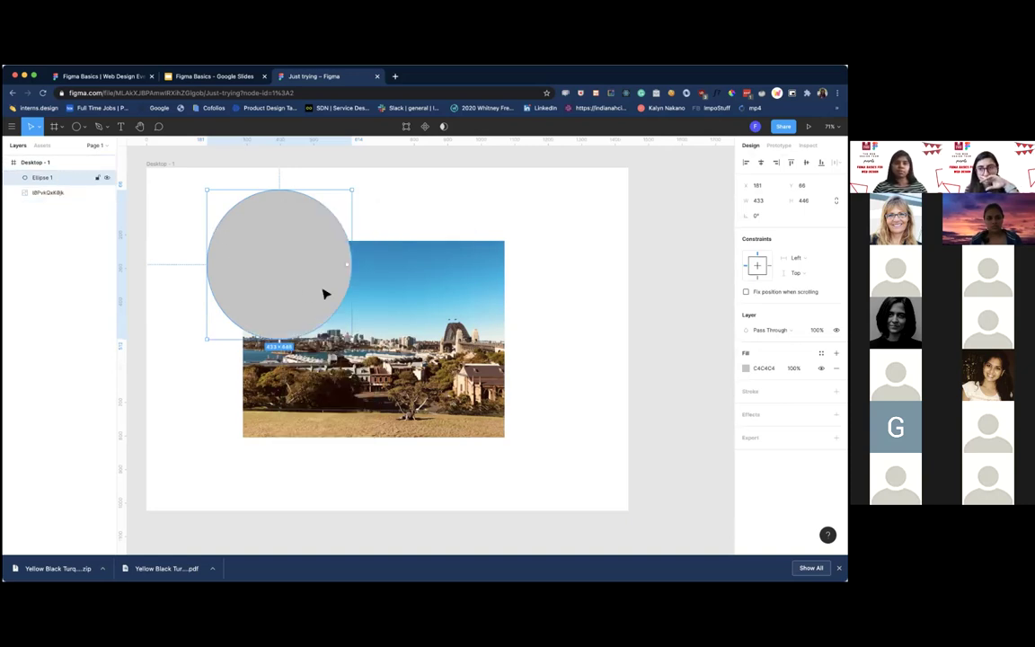
{"action": "right_click", "coordinate": [273, 282]}
{"action": "left_click", "coordinate": [316, 251]}
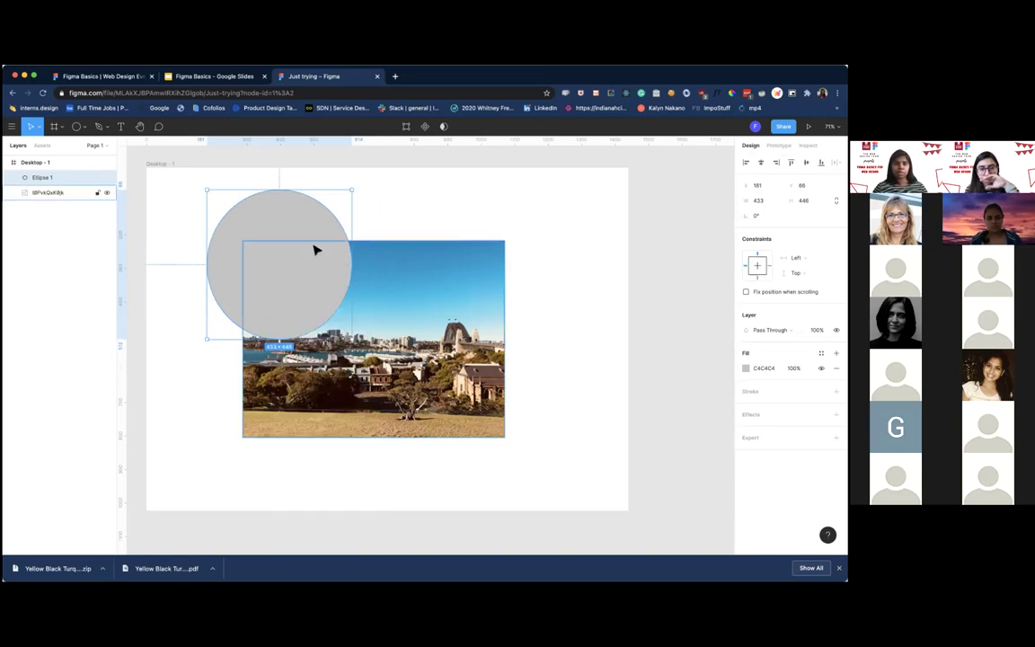
Place Ellipse 1 beneath the photo in Layers, undoing an accidental mask.
{"action": "left_click", "coordinate": [395, 260]}
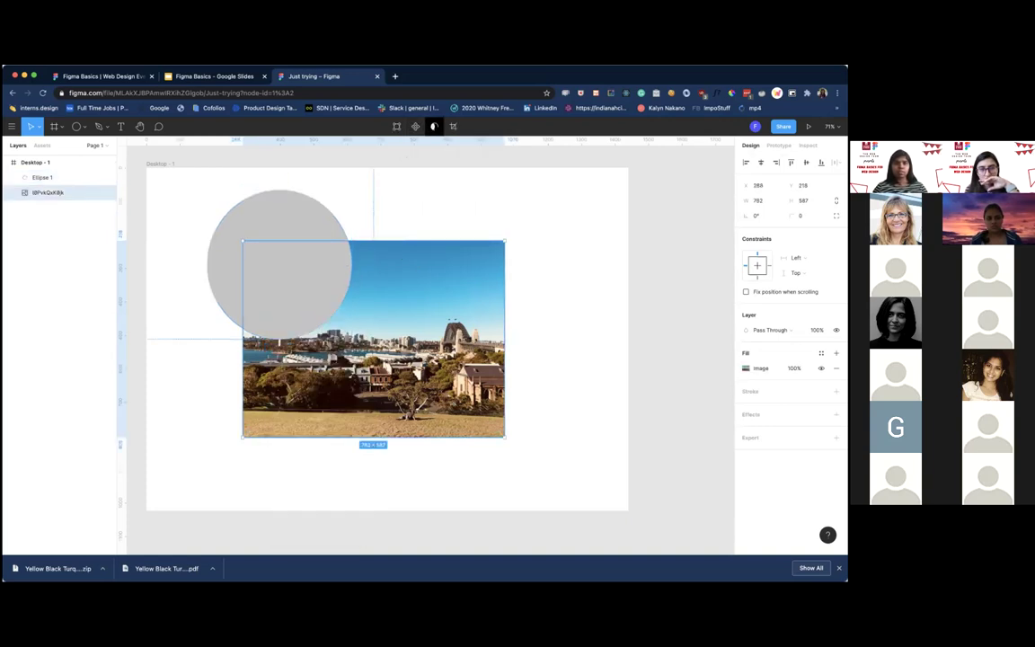
{"action": "left_click", "coordinate": [434, 126]}
{"action": "key", "text": "super+z"}
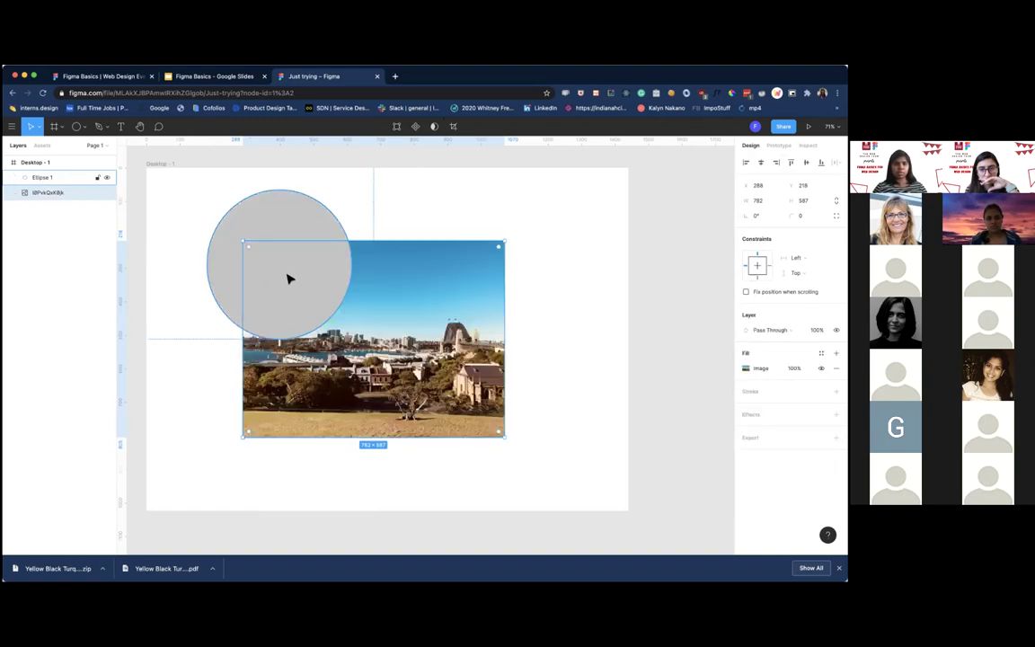
{"action": "right_click", "coordinate": [229, 270]}
{"action": "left_click", "coordinate": [40, 178]}
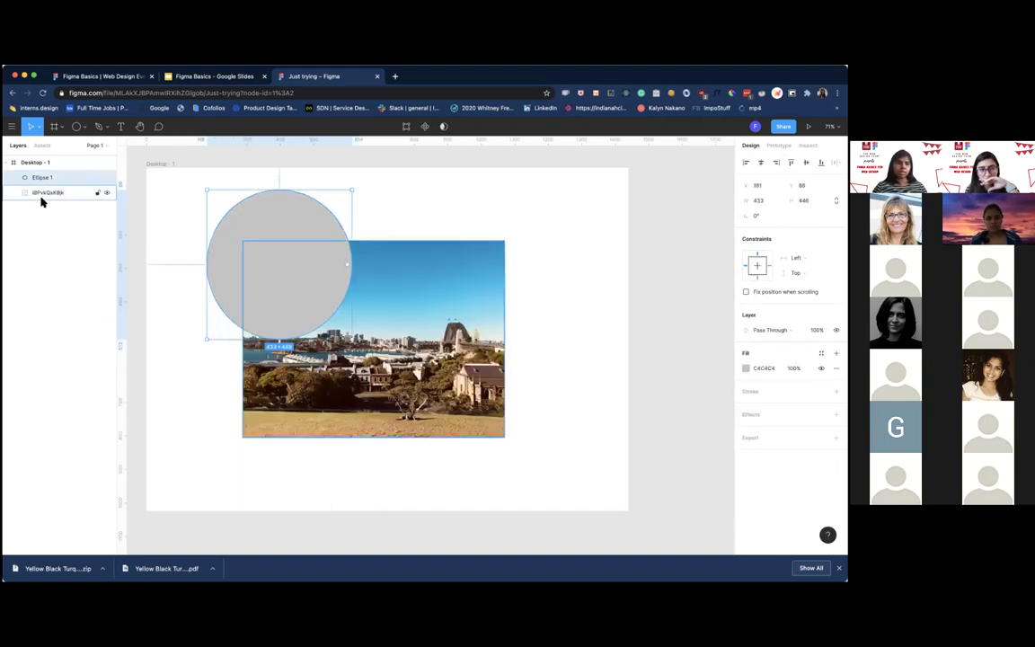
{"action": "left_click_drag", "start_coordinate": [43, 185], "coordinate": [46, 199]}
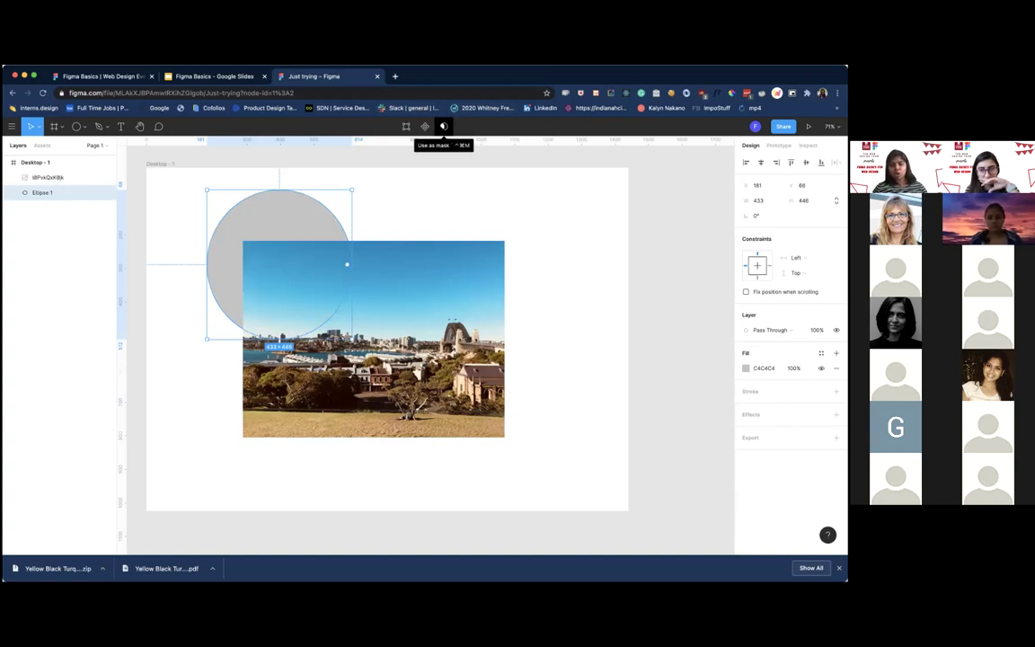
Use Ellipse 1 as a mask on the harbour photo and drag the circle to the frame's centre.
{"action": "left_click", "coordinate": [325, 206]}
{"action": "left_click", "coordinate": [311, 211]}
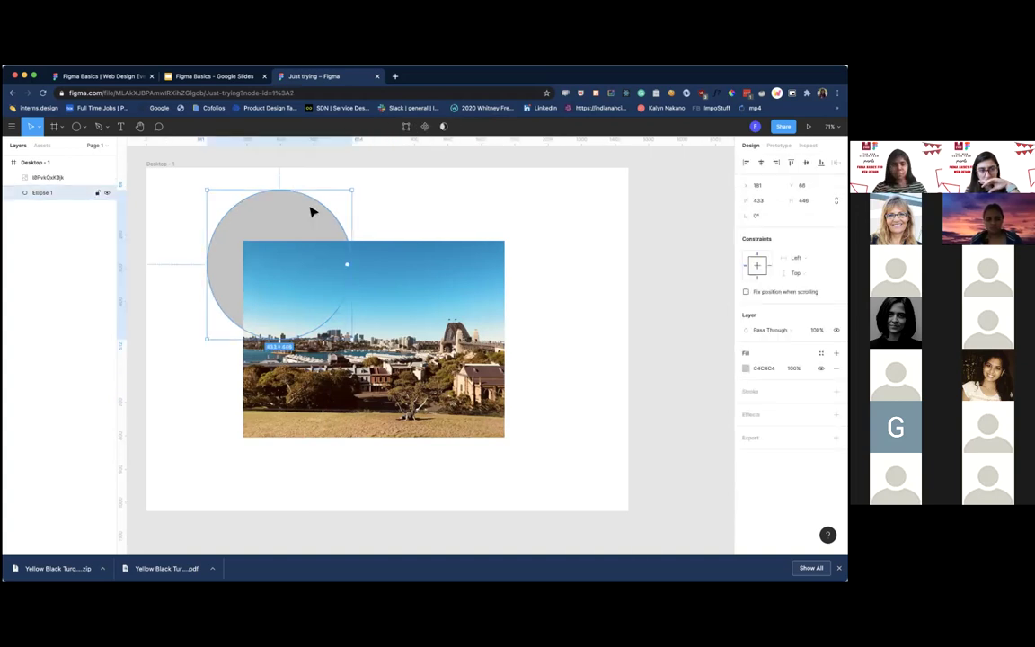
{"action": "left_click", "coordinate": [442, 126]}
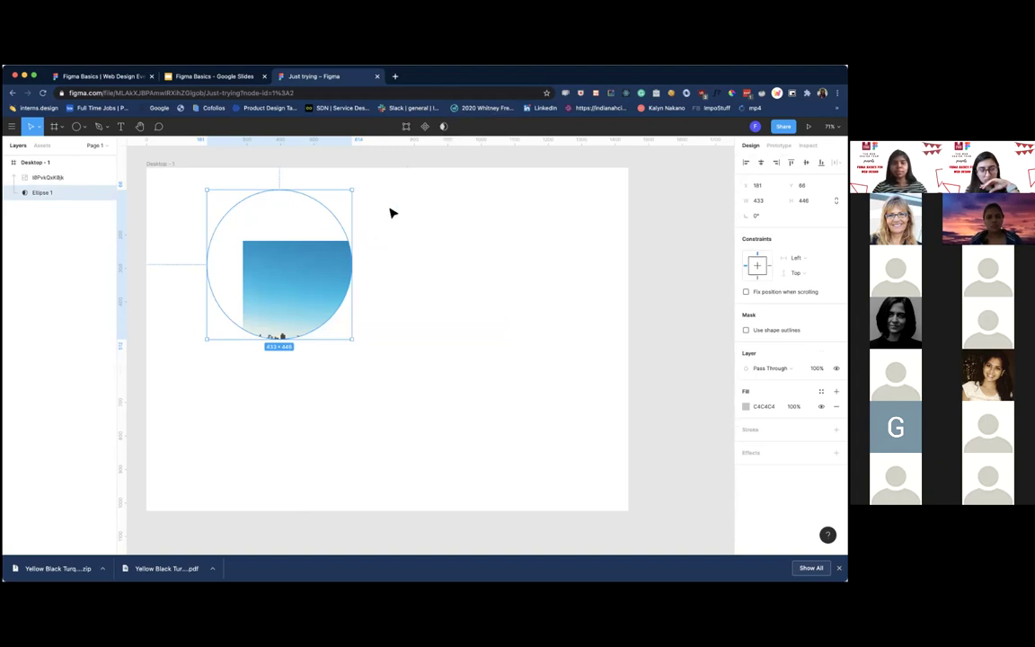
{"action": "left_click_drag", "start_coordinate": [330, 288], "coordinate": [448, 374]}
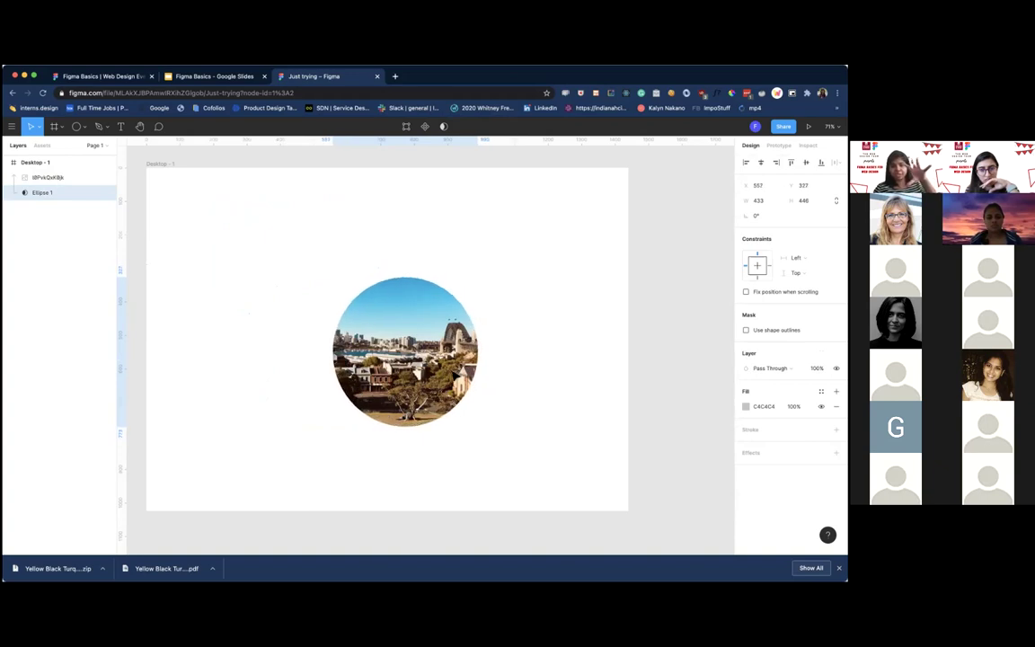
{"action": "left_click", "coordinate": [561, 340]}
{"action": "left_click_drag", "start_coordinate": [556, 470], "coordinate": [407, 344]}
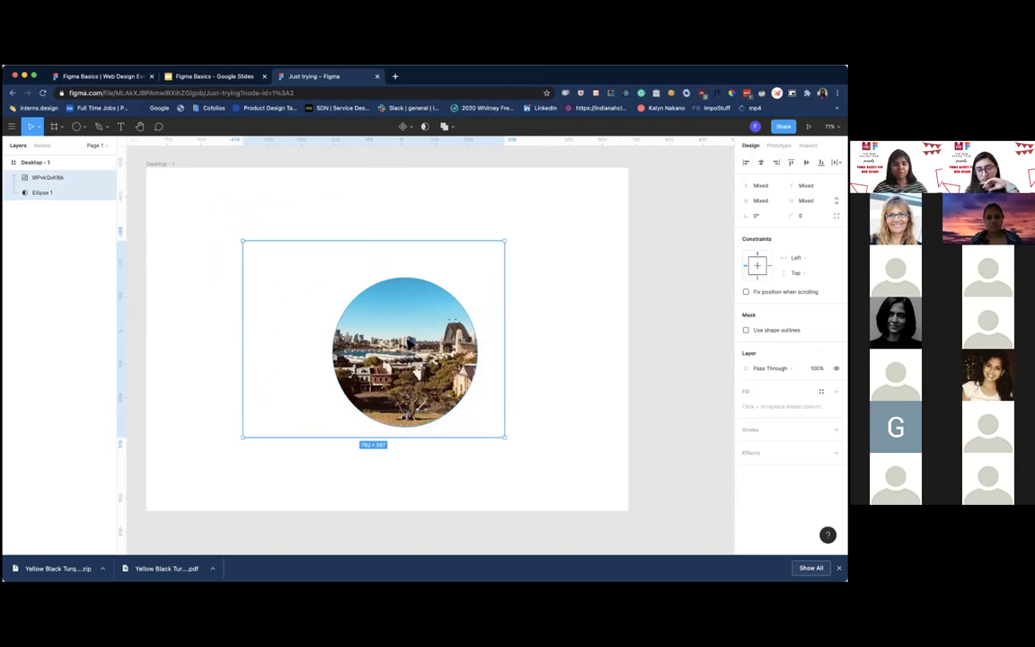
Delete the circle-masked harbour photo and its ellipse from Desktop - 1.
{"action": "key", "text": "Delete"}
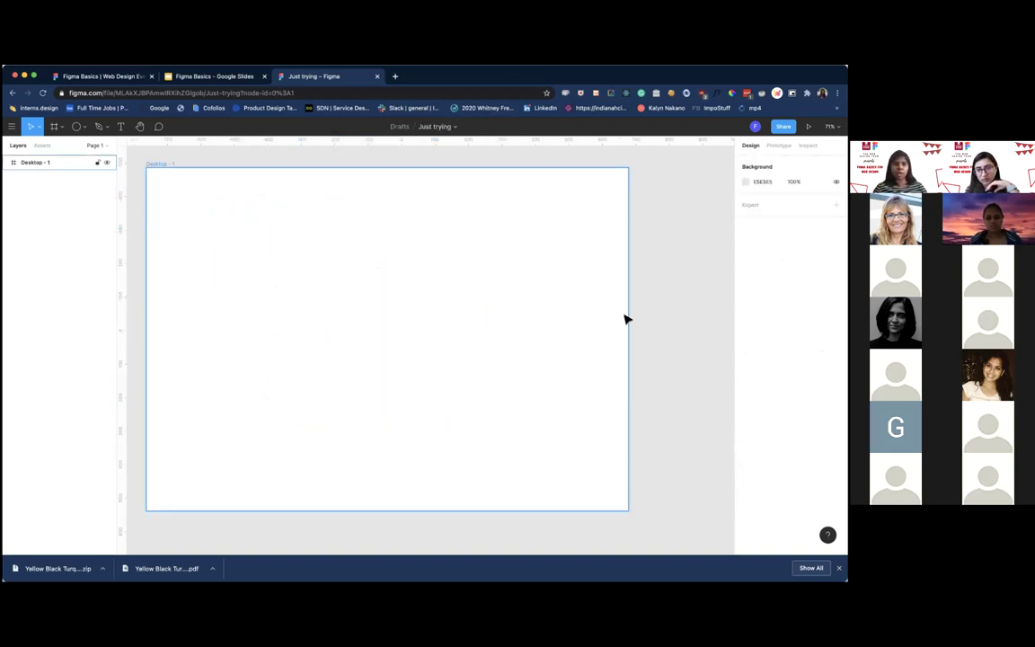
{"action": "left_click", "coordinate": [98, 126]}
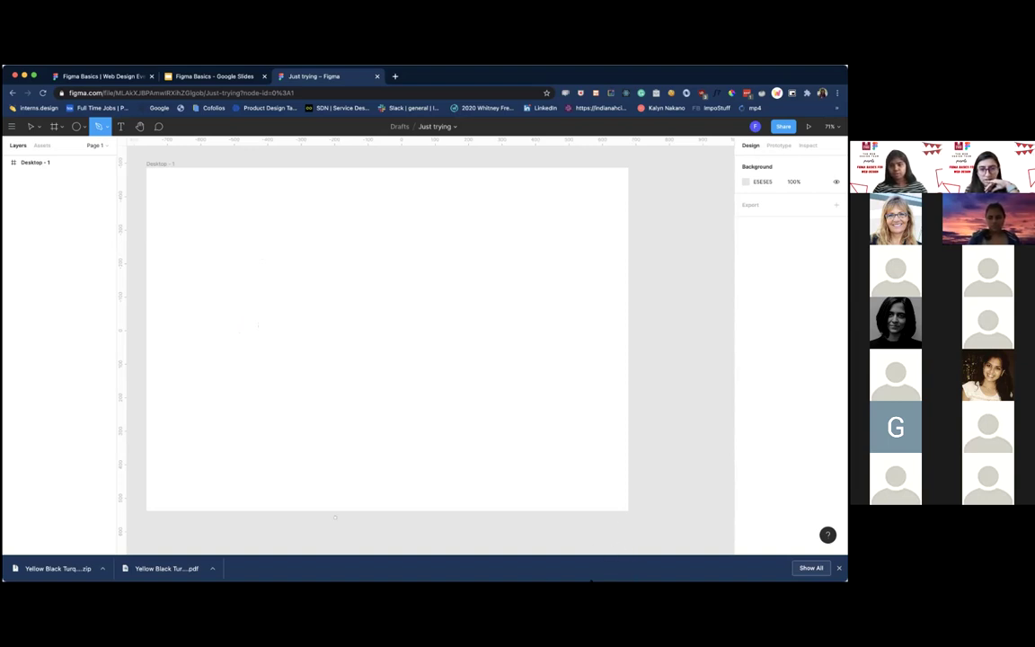
{"action": "scroll", "coordinate": [582, 494], "scroll_direction": "down", "scroll_amount": 2}
{"action": "key", "text": "v"}
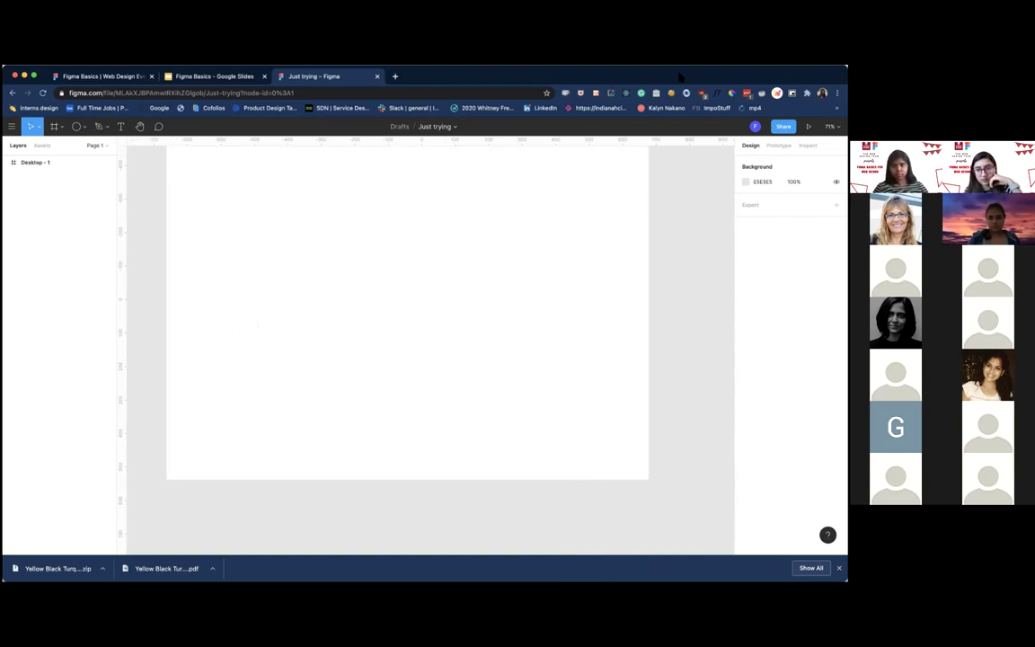
{"action": "scroll", "coordinate": [531, 245], "scroll_direction": "up", "scroll_amount": 2}
{"action": "scroll", "coordinate": [531, 245], "scroll_direction": "down", "scroll_amount": 3}
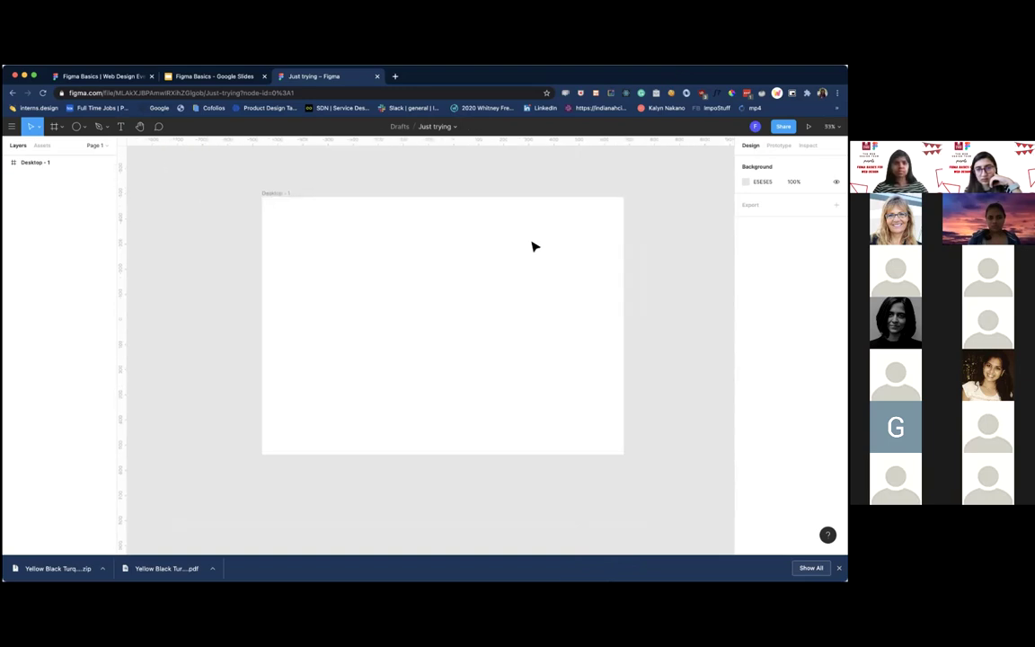
{"action": "scroll", "coordinate": [531, 245], "scroll_direction": "up", "scroll_amount": 3}
{"action": "scroll", "coordinate": [531, 245], "scroll_direction": "down", "scroll_amount": 2}
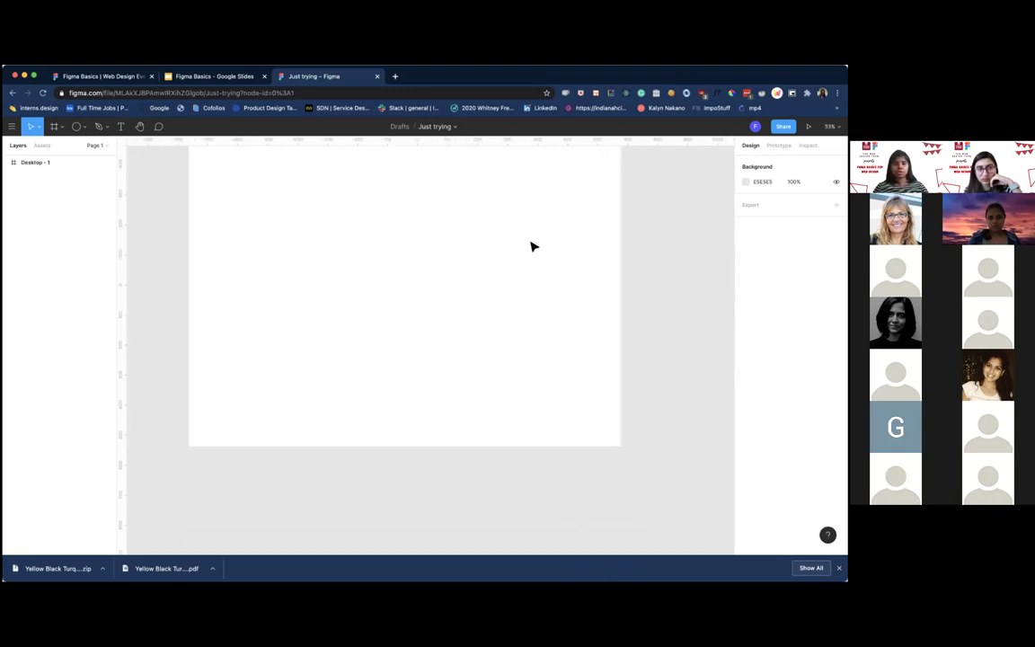
{"action": "scroll", "coordinate": [531, 245], "scroll_direction": "up", "scroll_amount": 1}
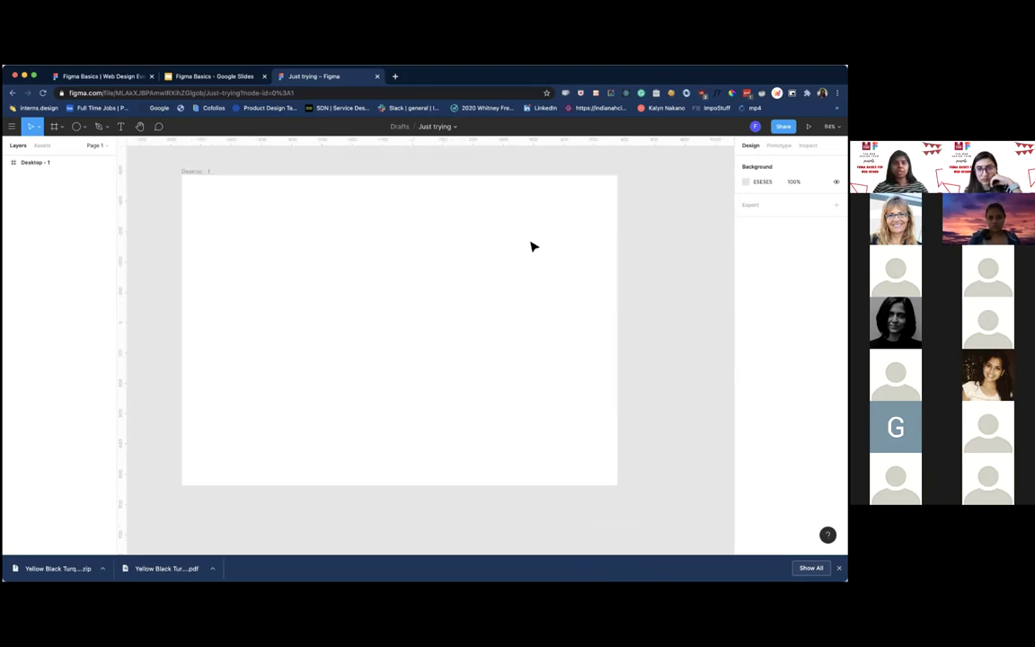
Search the Figma Community on figma.com for 'stock images'.
{"action": "left_click", "coordinate": [394, 77]}
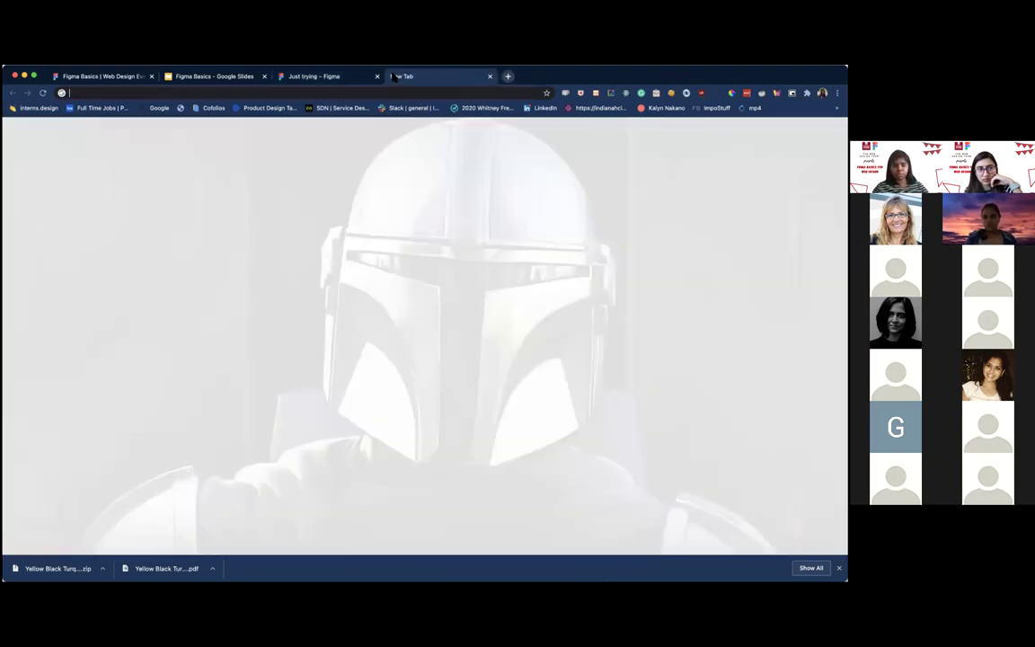
{"action": "type", "text": "figma.com"}
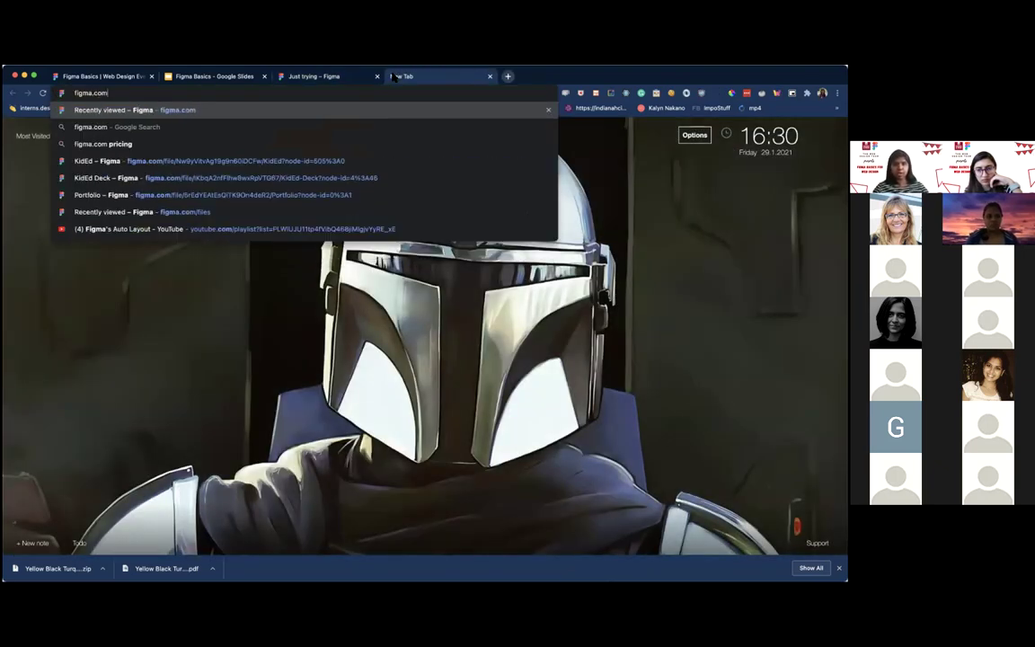
{"action": "key", "text": "Return"}
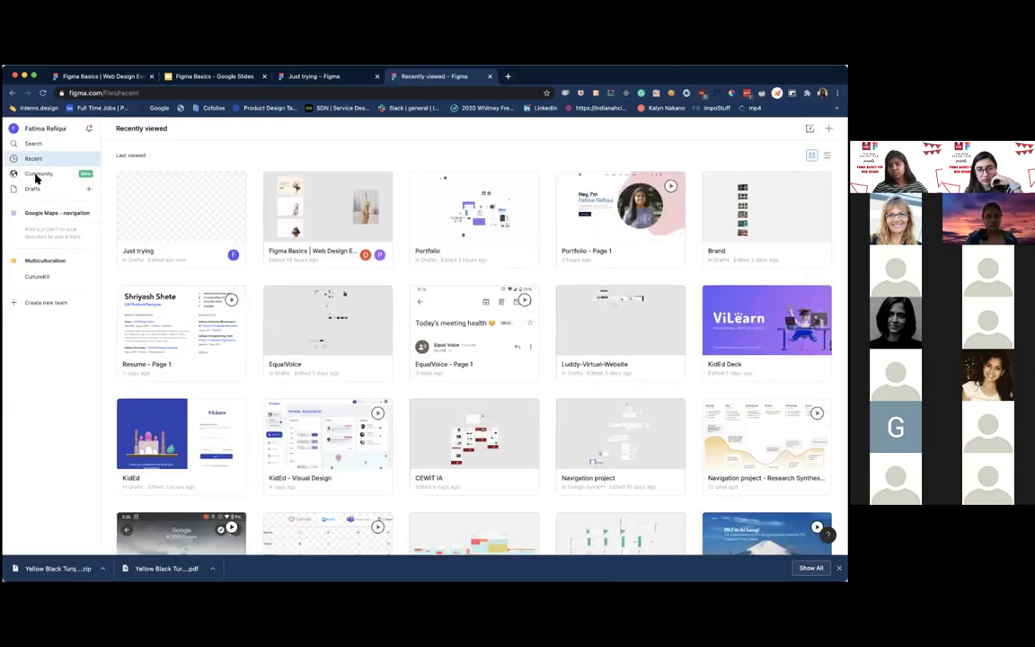
{"action": "left_click", "coordinate": [37, 174]}
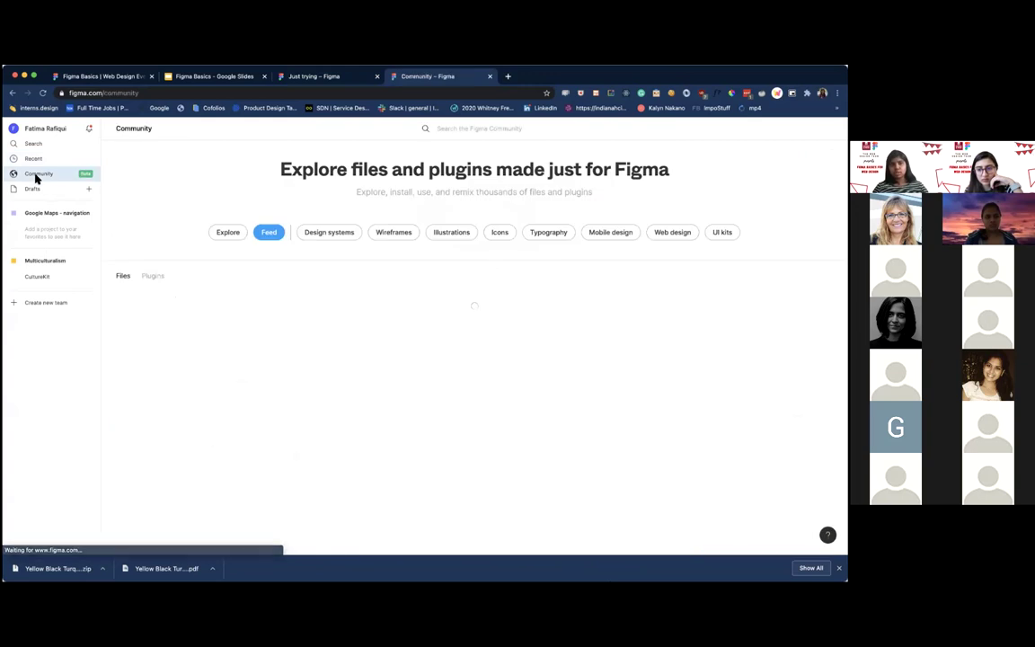
{"action": "left_click", "coordinate": [463, 128]}
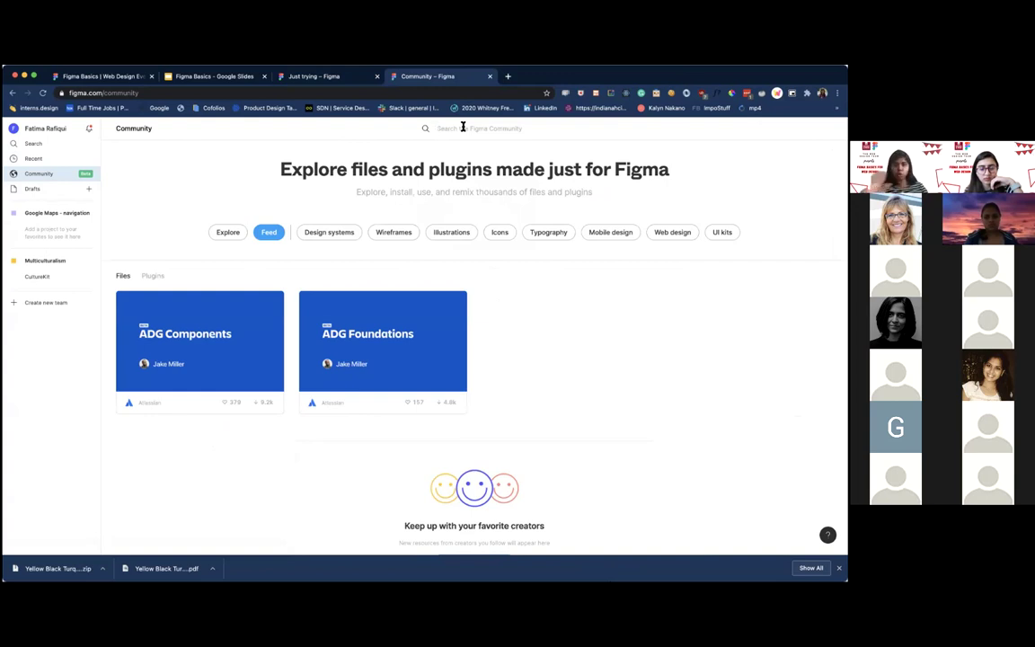
{"action": "type", "text": "stock images"}
{"action": "key", "text": "Return"}
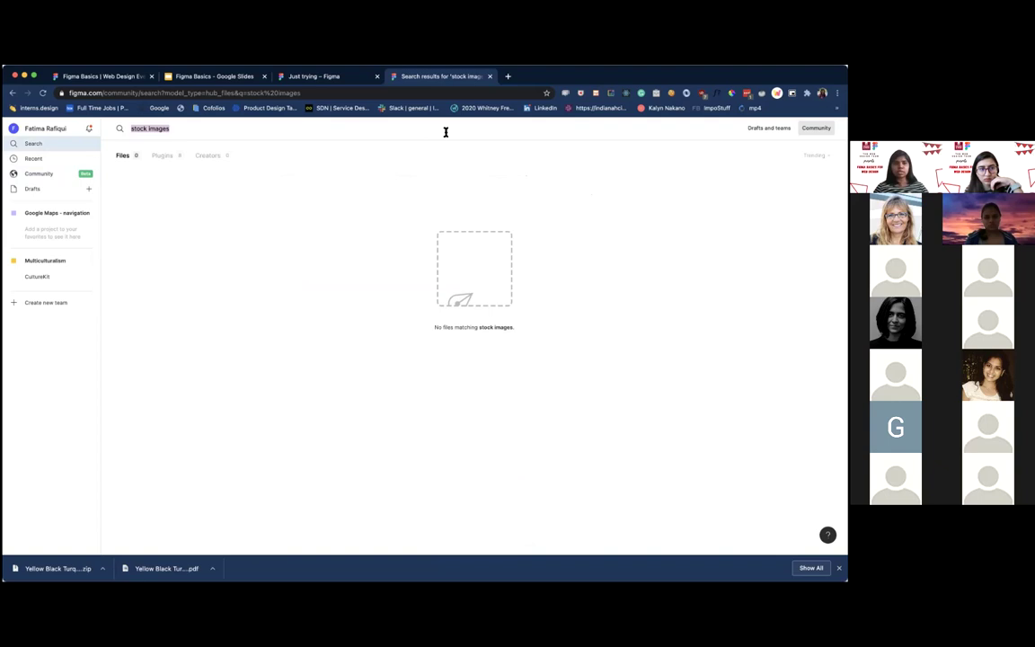
Install the Blush plugin from the plugin results and return to the Just trying file.
{"action": "left_click", "coordinate": [162, 156]}
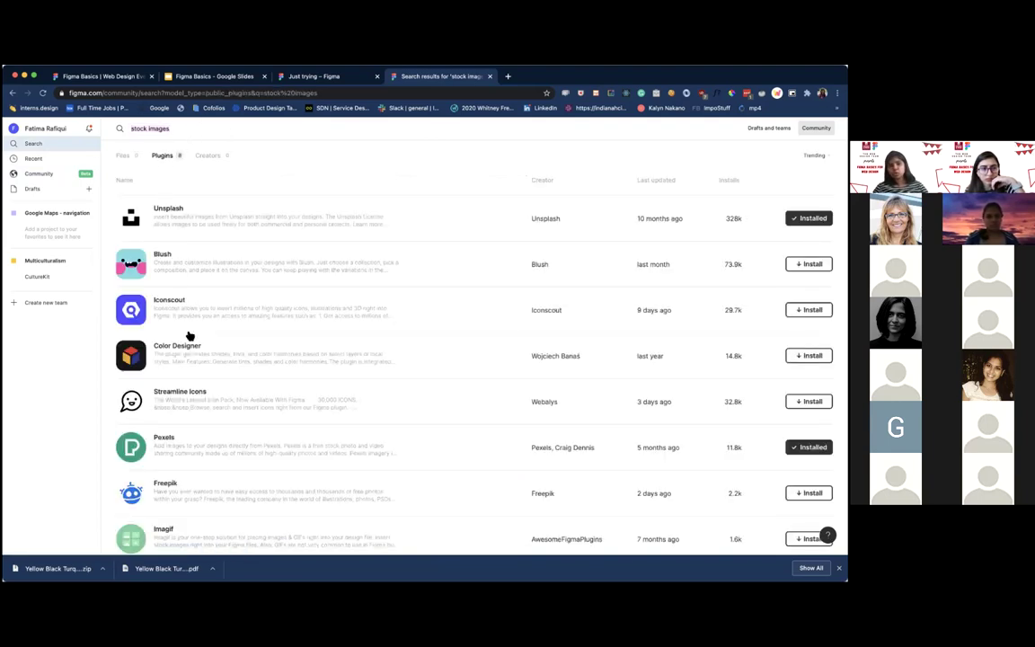
{"action": "scroll", "coordinate": [190, 336], "scroll_direction": "down", "scroll_amount": 1}
{"action": "scroll", "coordinate": [189, 335], "scroll_direction": "up", "scroll_amount": 1}
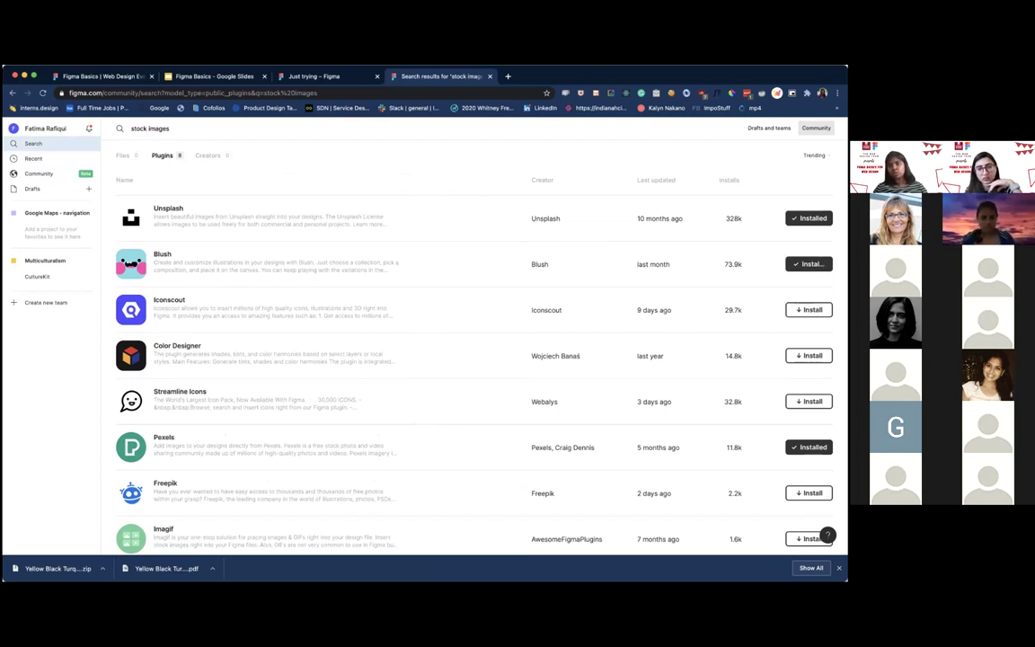
{"action": "left_click", "coordinate": [809, 263]}
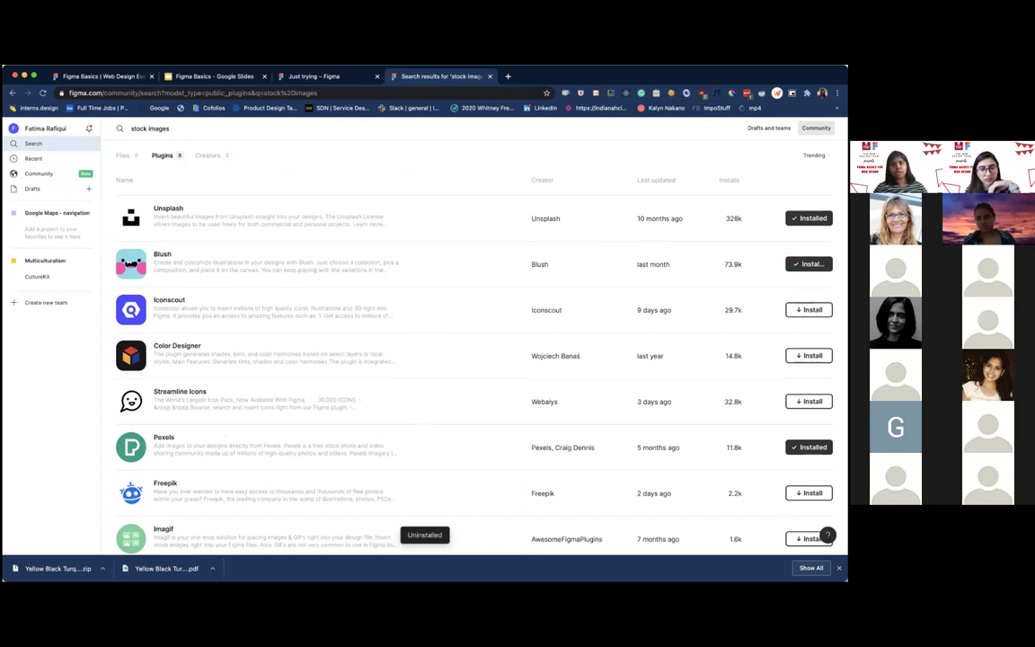
{"action": "left_click", "coordinate": [291, 77]}
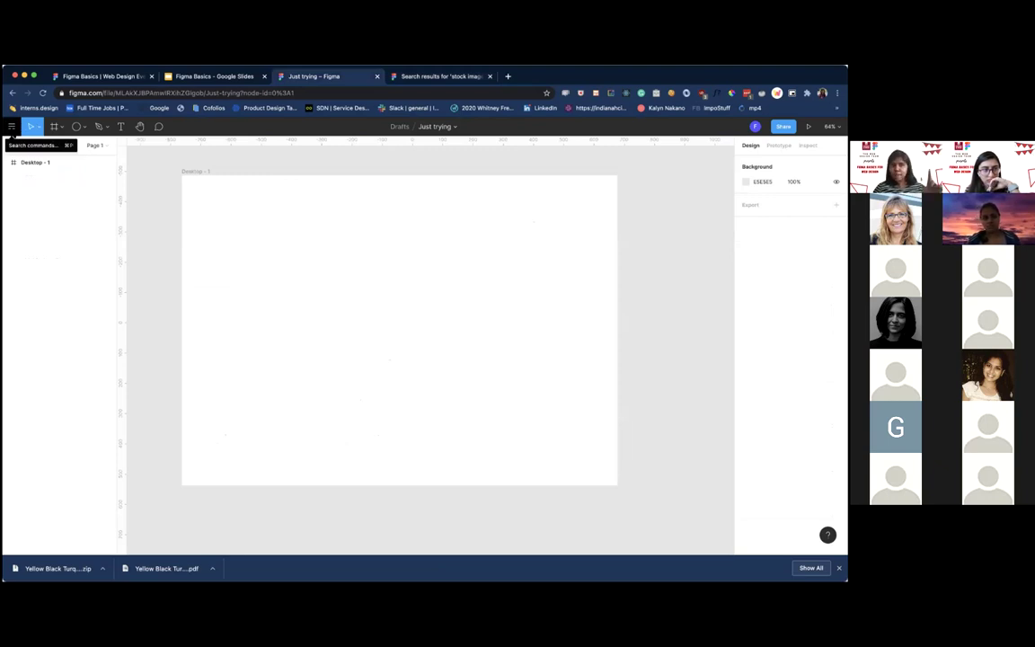
Insert a random Unsplash 'animal' photo of a woman with a golden dog over Desktop - 1.
{"action": "left_click", "coordinate": [11, 126]}
{"action": "mouse_move", "coordinate": [56, 282]}
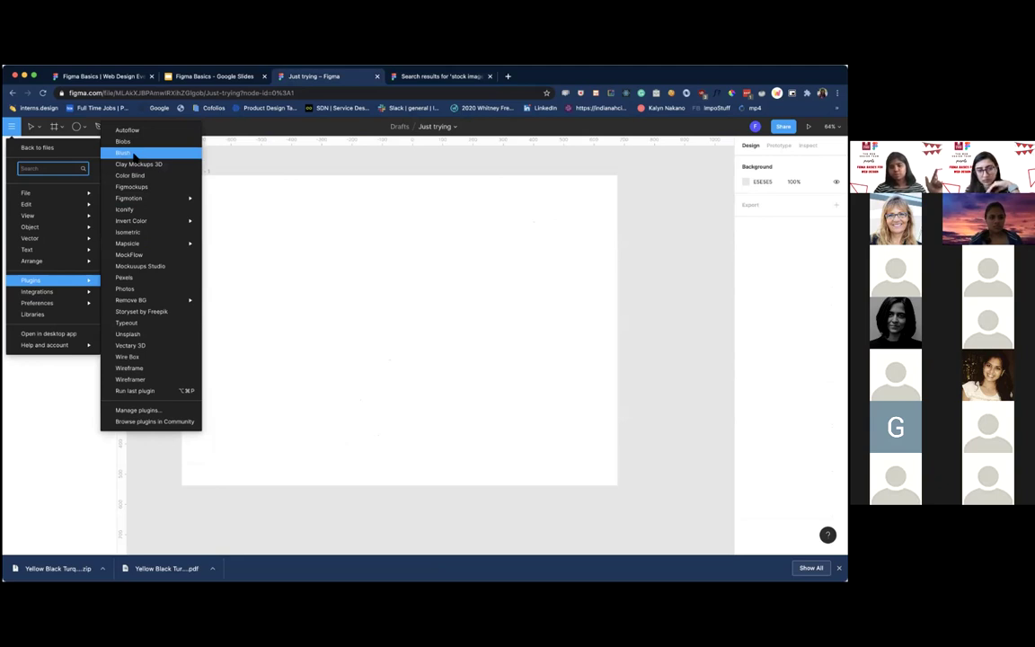
{"action": "left_click", "coordinate": [251, 202]}
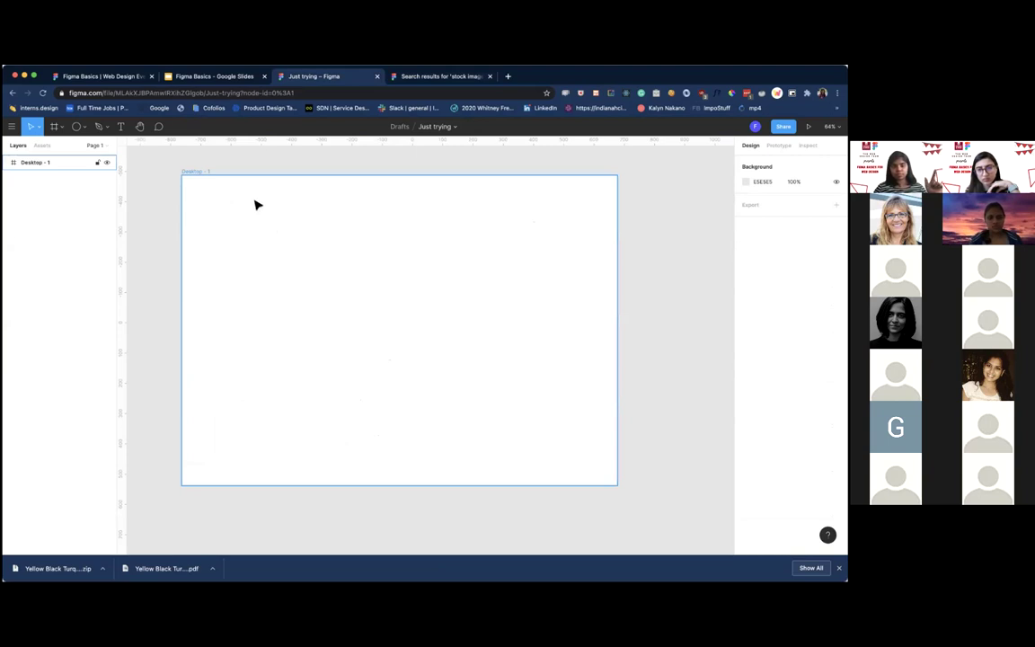
{"action": "left_click", "coordinate": [10, 125]}
{"action": "mouse_move", "coordinate": [41, 194]}
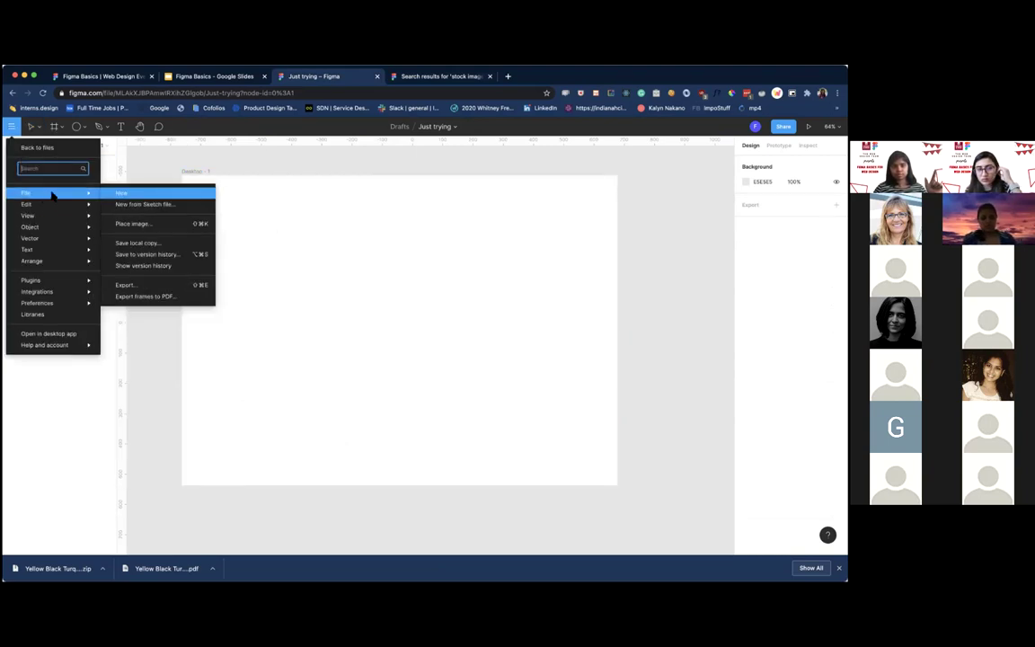
{"action": "left_click", "coordinate": [150, 226]}
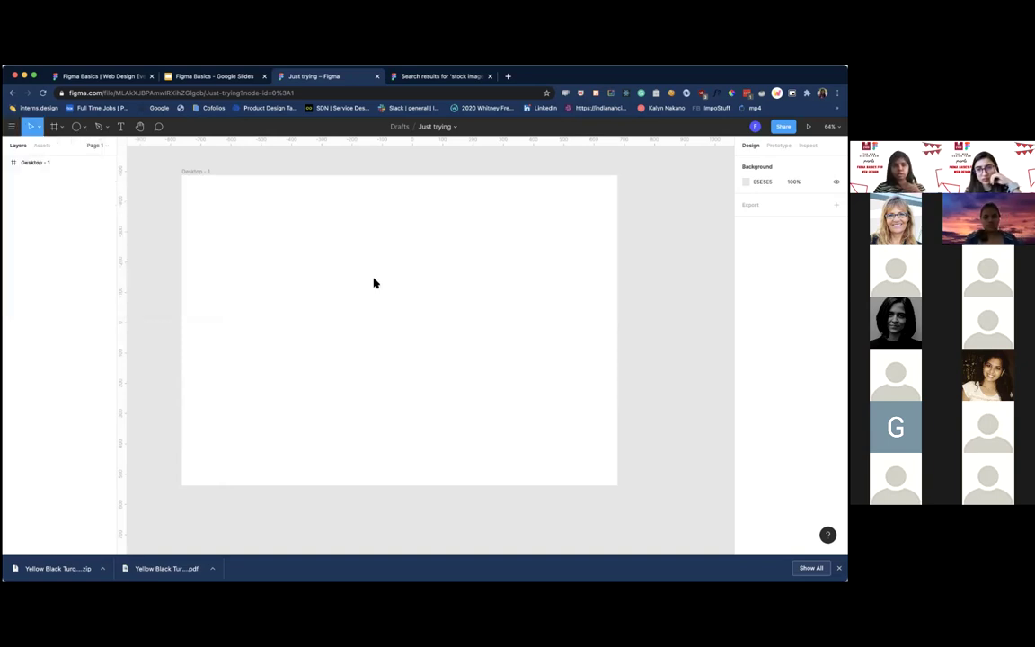
{"action": "key", "text": "Escape"}
{"action": "left_click", "coordinate": [11, 126]}
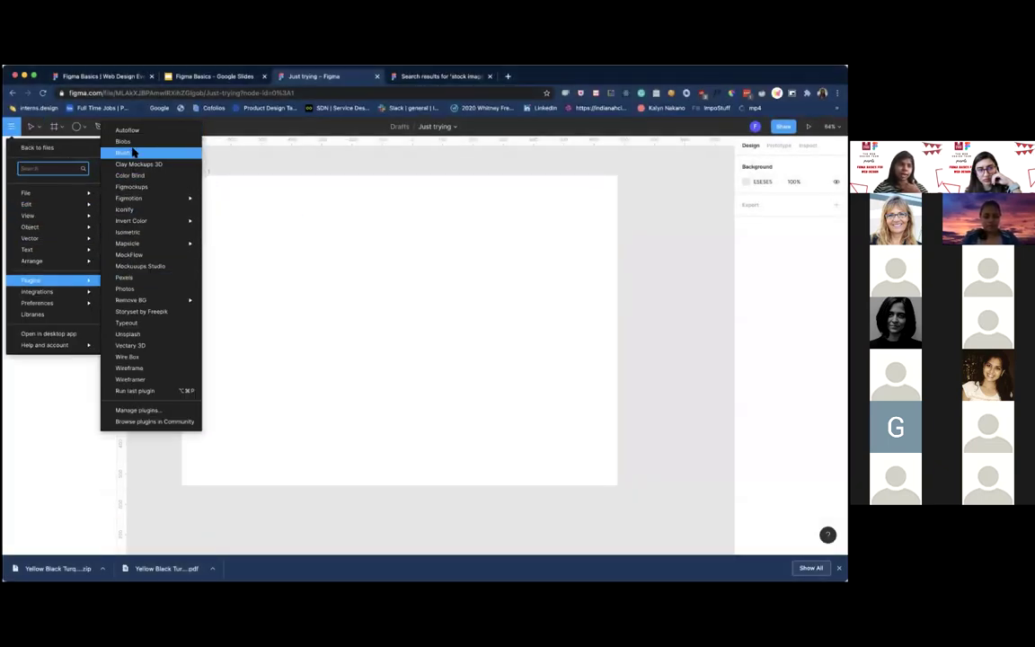
{"action": "left_click", "coordinate": [134, 334]}
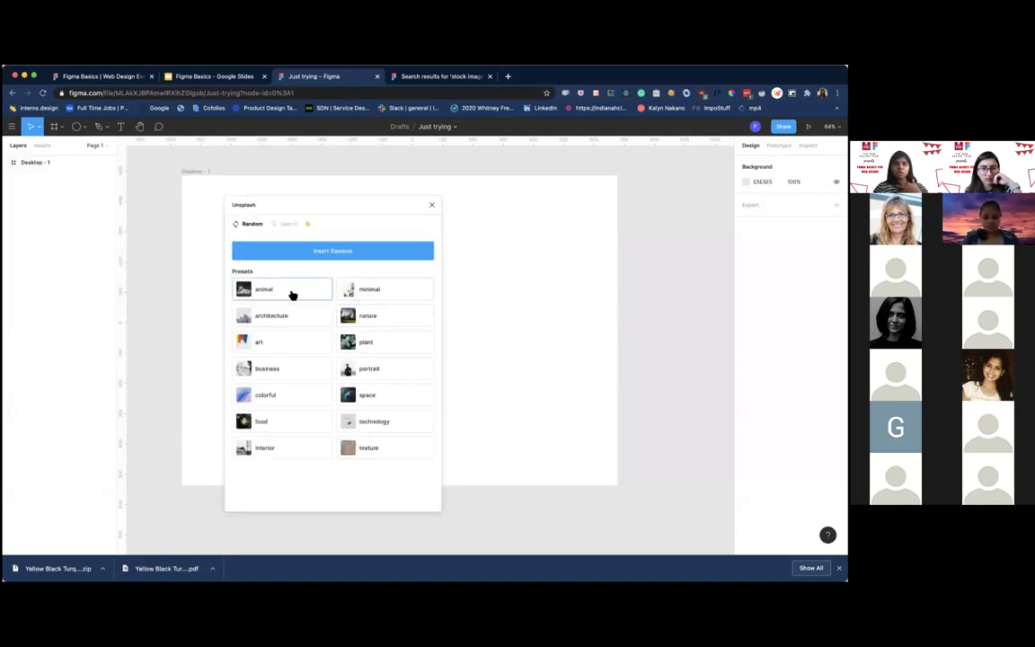
{"action": "left_click", "coordinate": [290, 293]}
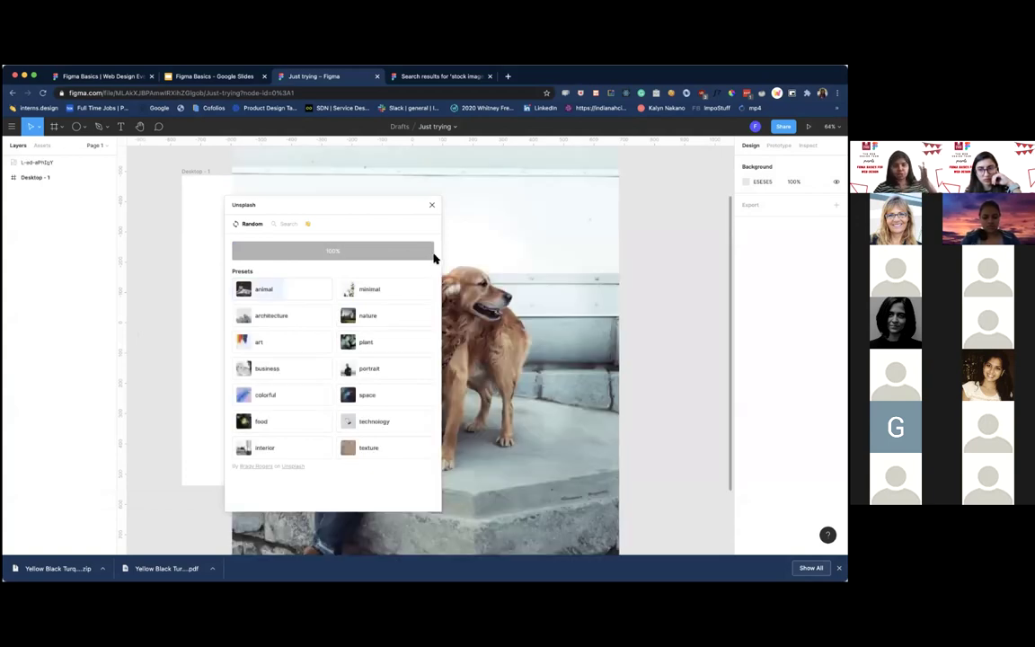
{"action": "left_click", "coordinate": [432, 205]}
{"action": "scroll", "coordinate": [469, 210], "scroll_direction": "down", "scroll_amount": 5}
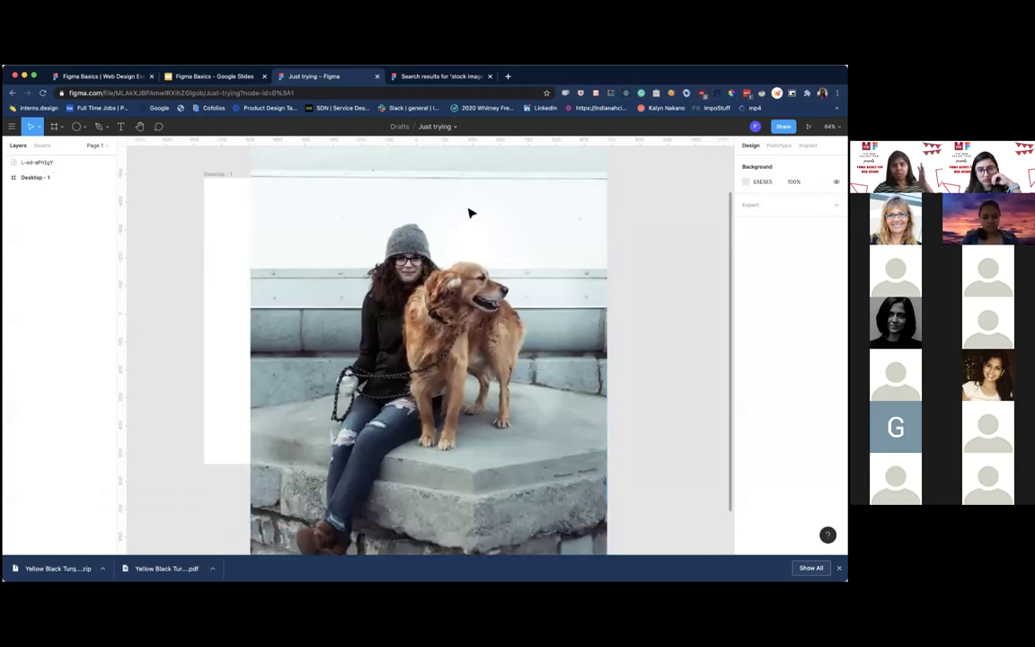
Lower the dog photo's contrast, saturation and temperature in its Image fill settings, keeping Fill mode.
{"action": "double_click", "coordinate": [506, 219]}
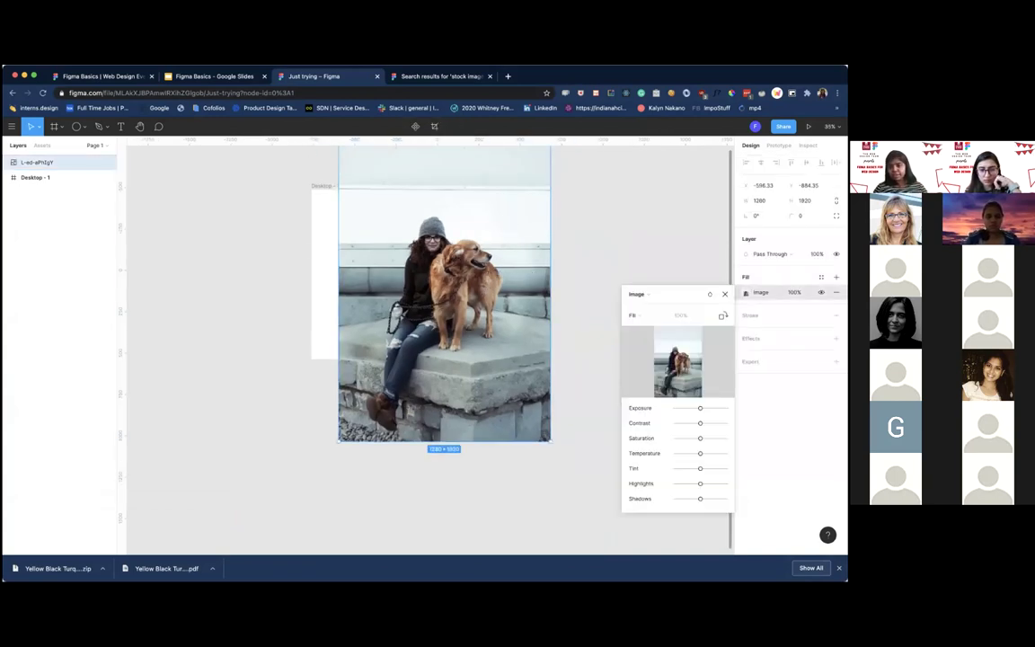
{"action": "key", "text": "Escape"}
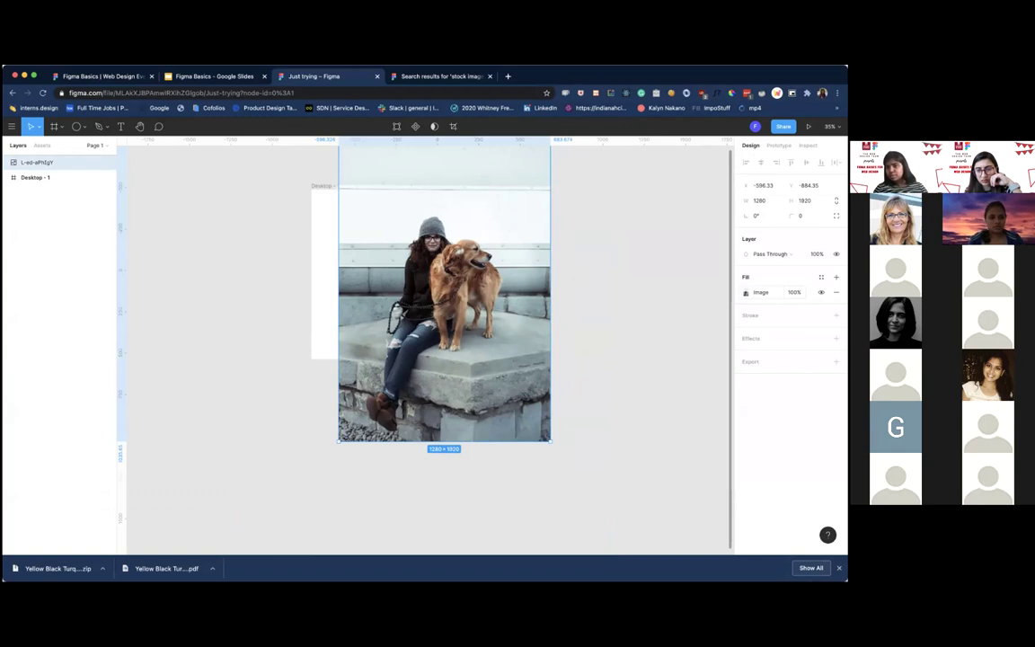
{"action": "left_click", "coordinate": [745, 292]}
{"action": "left_click", "coordinate": [636, 315]}
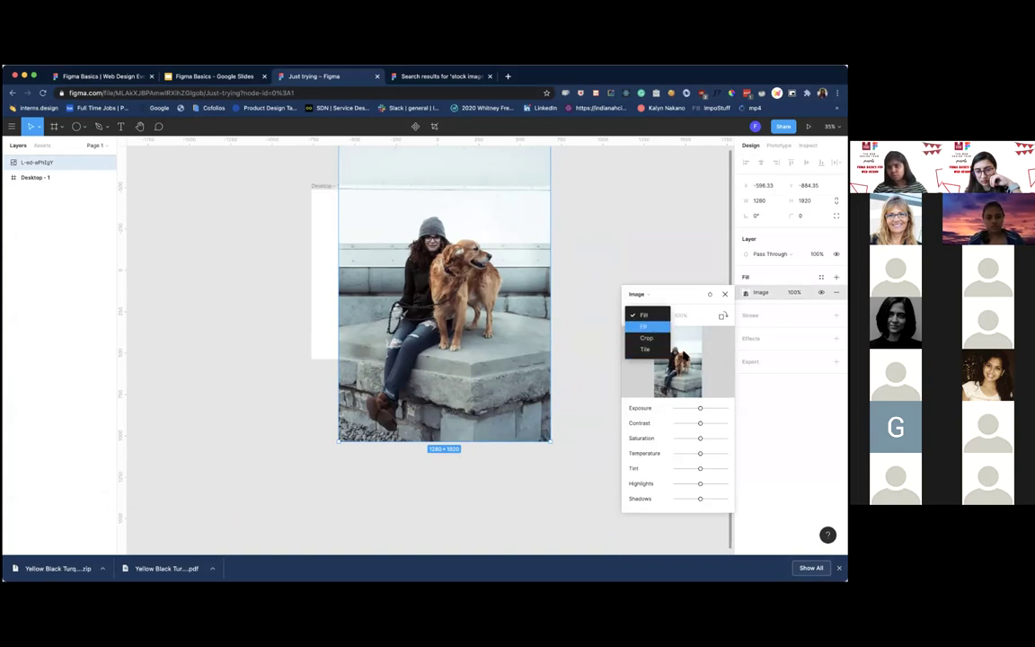
{"action": "key", "text": "Escape"}
{"action": "left_click_drag", "start_coordinate": [700, 407], "coordinate": [677, 457]}
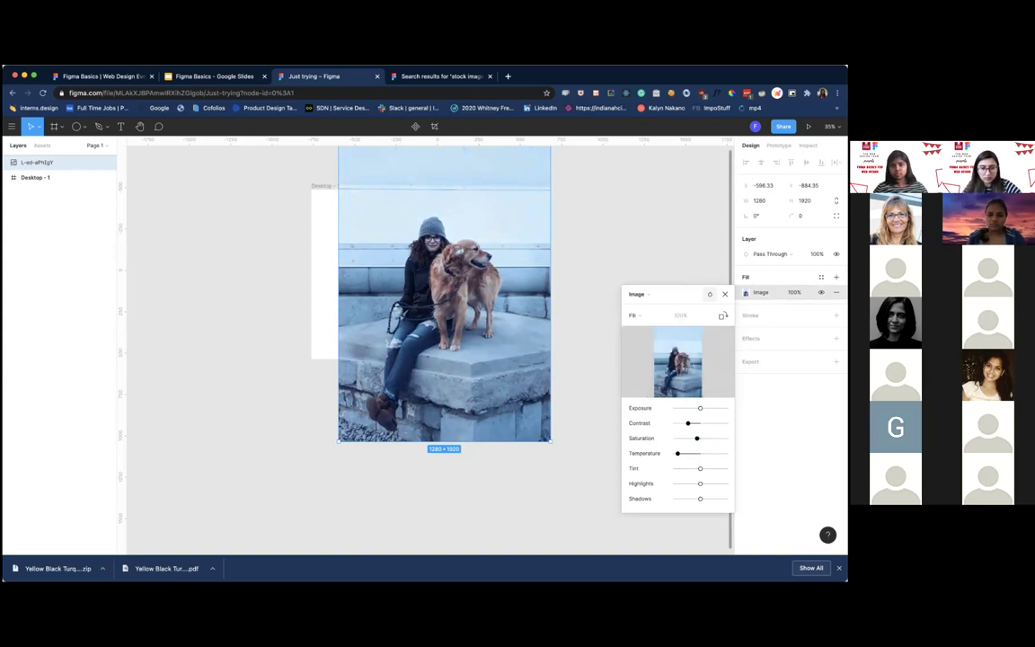
{"action": "key", "text": "Escape"}
{"action": "scroll", "coordinate": [509, 246], "scroll_direction": "up", "scroll_amount": 5}
{"action": "scroll", "coordinate": [505, 229], "scroll_direction": "down", "scroll_amount": 3}
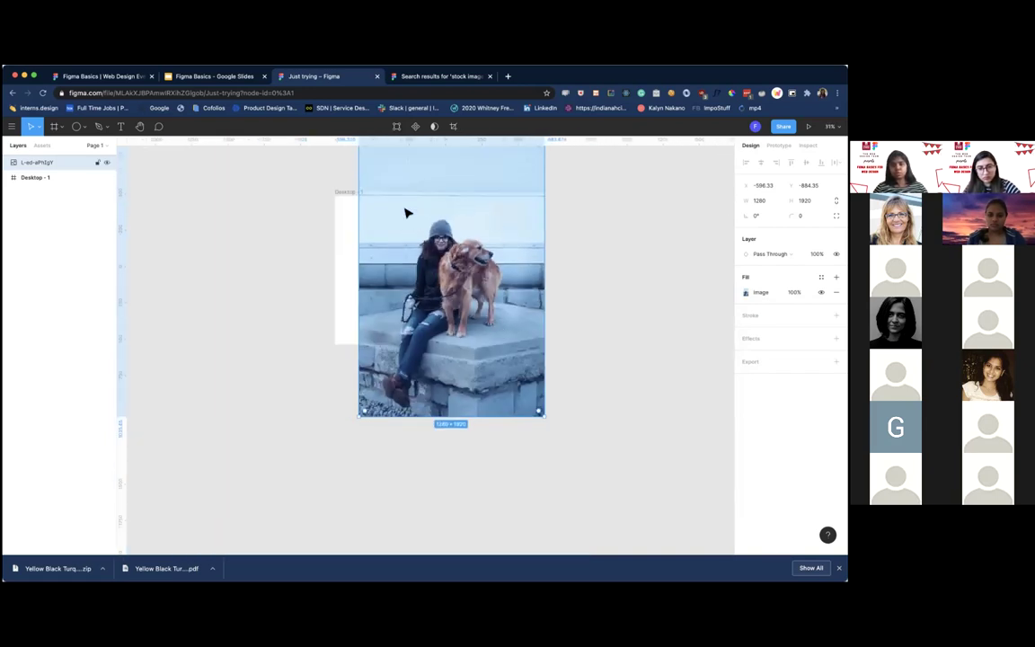
{"action": "left_click", "coordinate": [746, 292]}
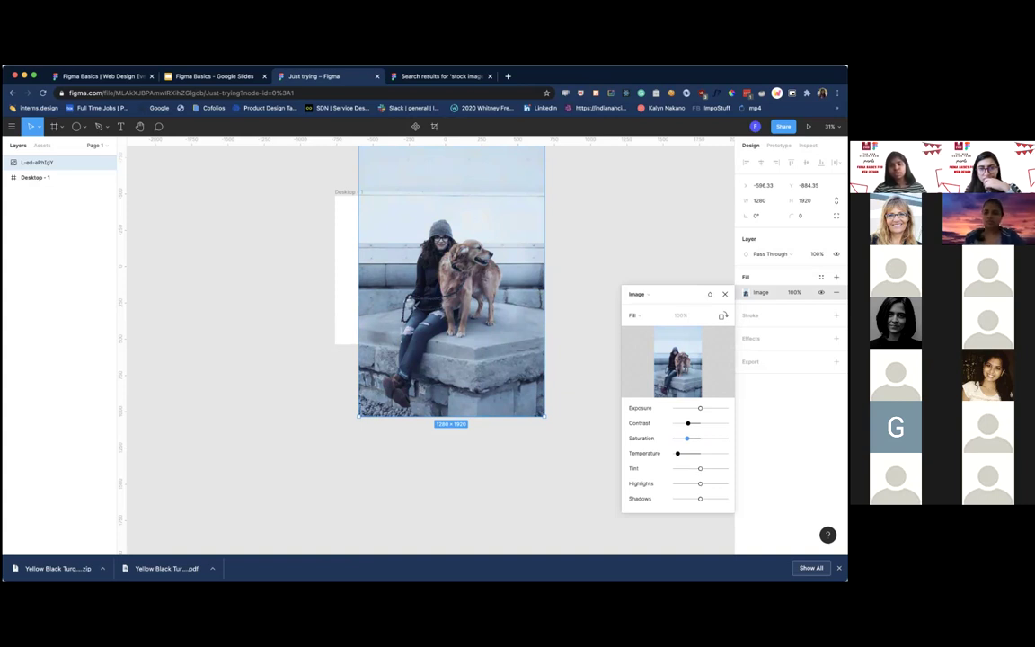
{"action": "key", "text": "Escape"}
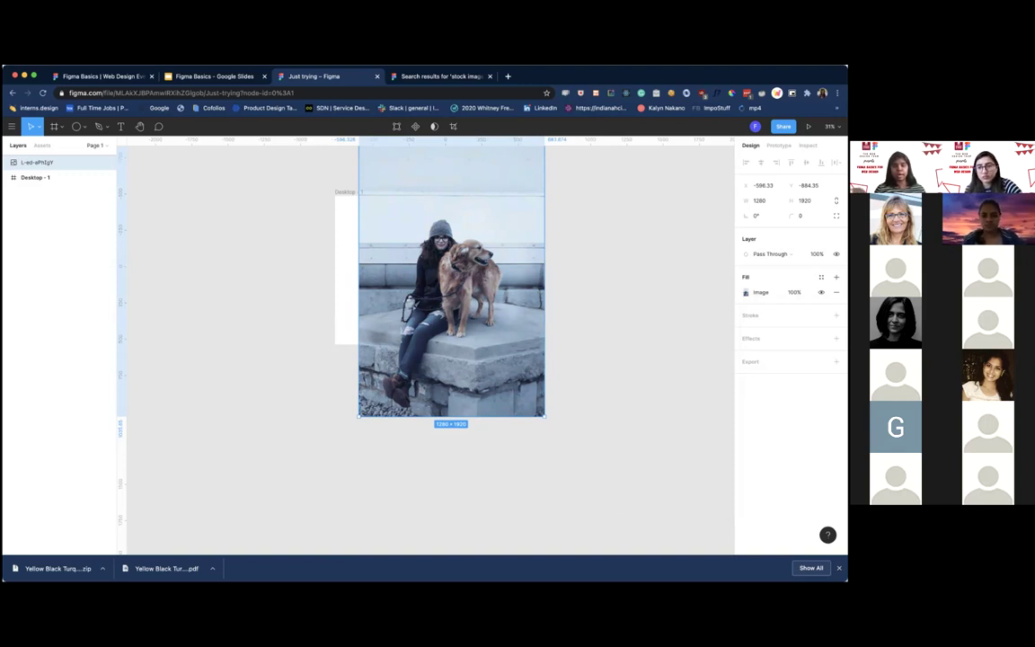
Move the dog photo onto Desktop - 1, shrink it to 590×885, then delete it.
{"action": "left_click_drag", "start_coordinate": [506, 271], "coordinate": [501, 323]}
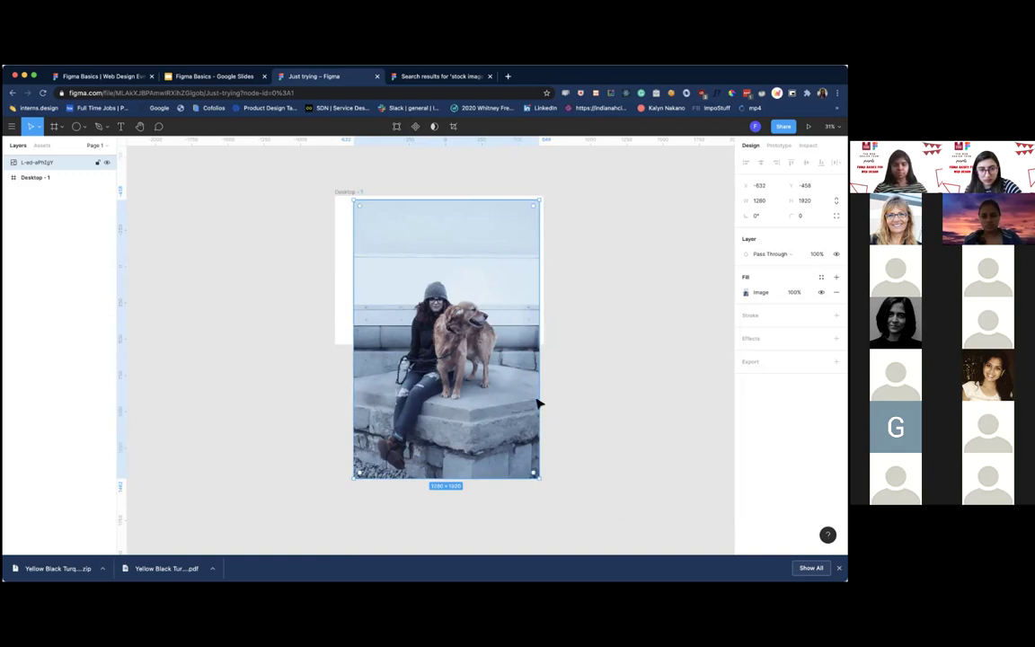
{"action": "left_click_drag", "start_coordinate": [544, 475], "coordinate": [441, 329]}
{"action": "scroll", "coordinate": [440, 329], "scroll_direction": "up", "scroll_amount": 5}
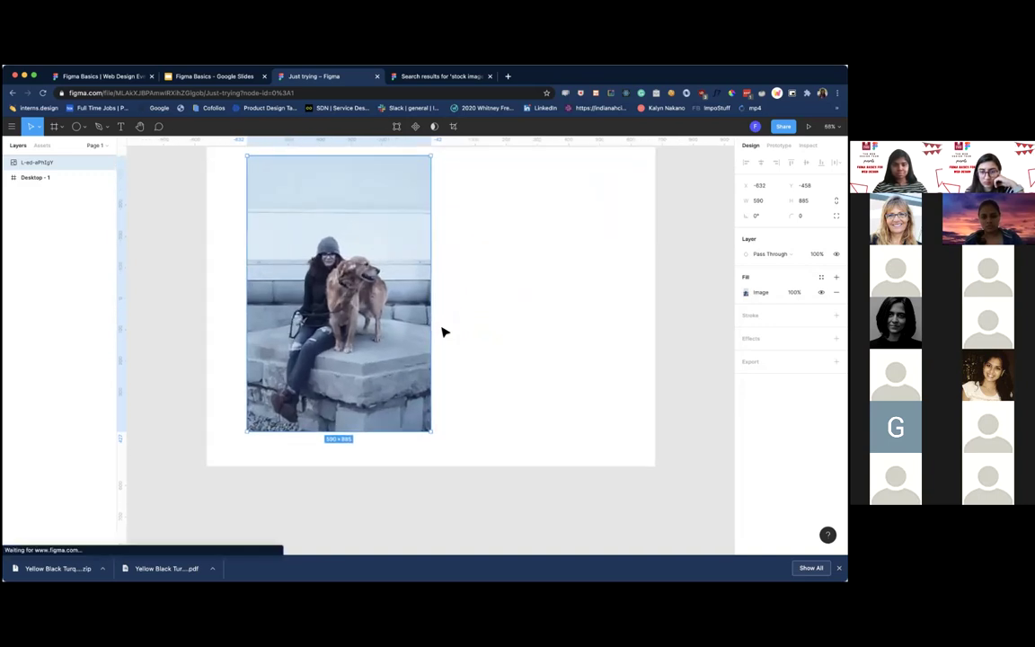
{"action": "scroll", "coordinate": [442, 332], "scroll_direction": "down", "scroll_amount": 1}
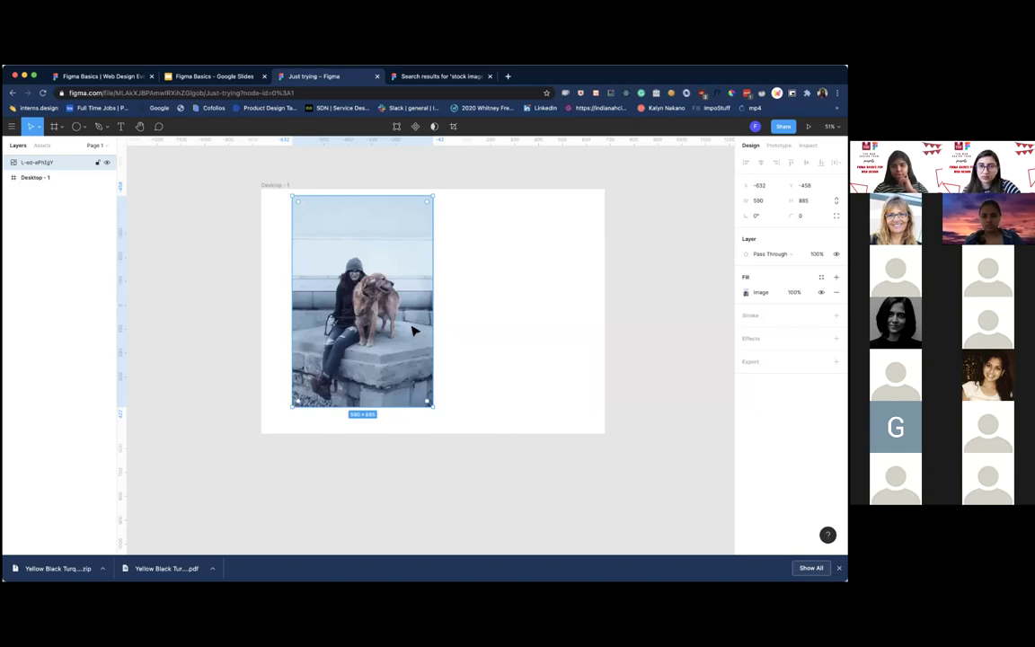
{"action": "key", "text": "BackSpace"}
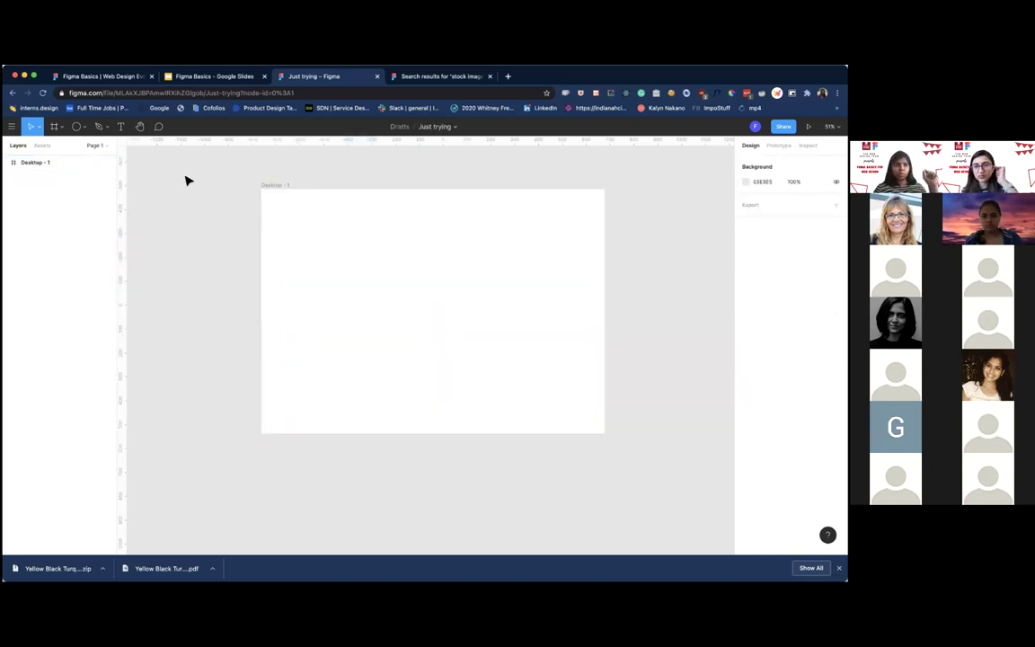
Draw a closed six-corner zigzag shape, Vector 1, with the Pen tool on the desktop frame.
{"action": "left_click", "coordinate": [100, 128]}
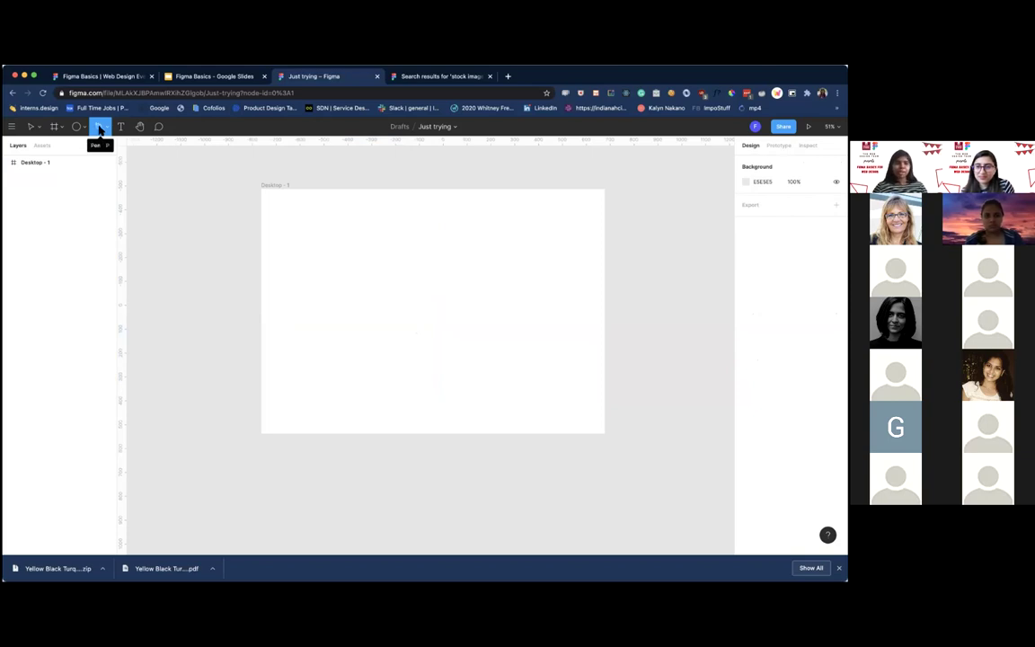
{"action": "left_click", "coordinate": [331, 299]}
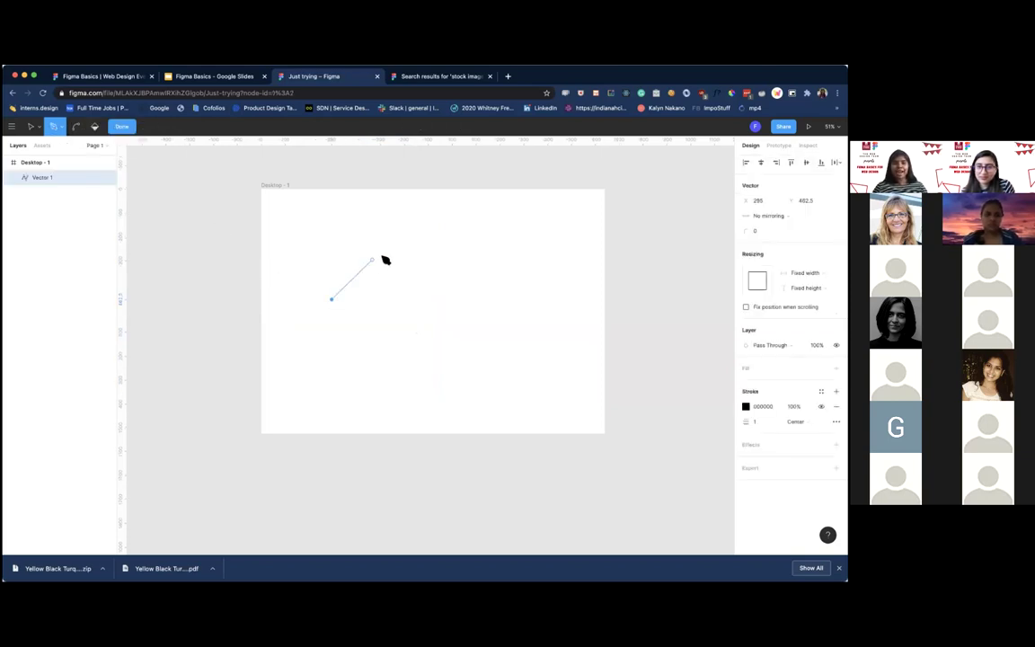
{"action": "left_click", "coordinate": [388, 250]}
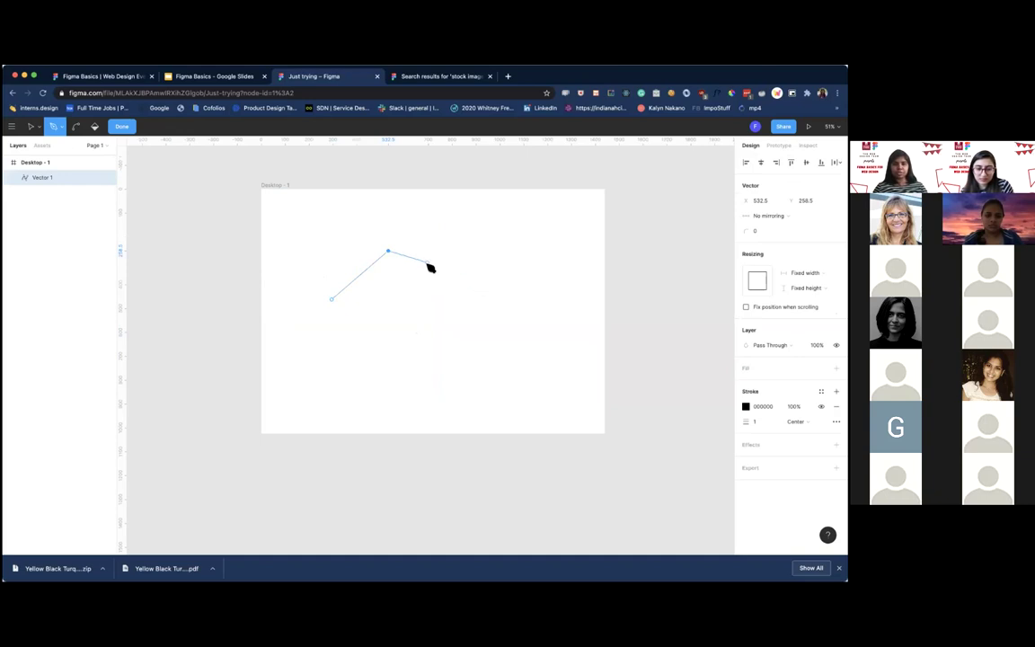
{"action": "left_click", "coordinate": [492, 298]}
{"action": "left_click", "coordinate": [444, 375]}
{"action": "left_click", "coordinate": [396, 327]}
{"action": "left_click", "coordinate": [365, 375]}
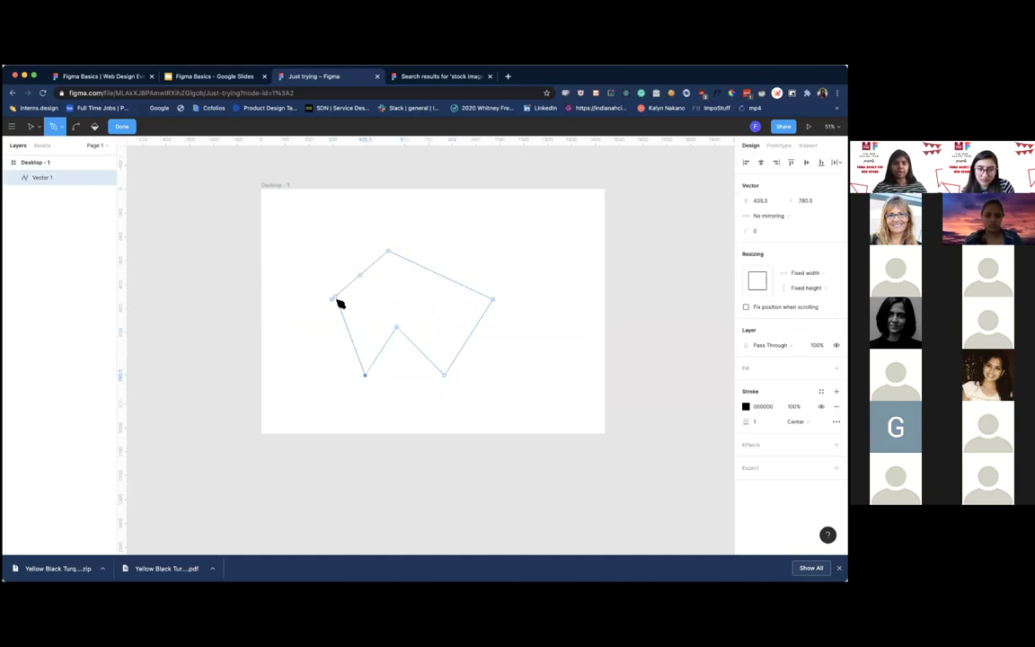
{"action": "left_click", "coordinate": [332, 298]}
Move Vector 1 down and left, then place the first point of a second path above it.
{"action": "left_click", "coordinate": [506, 284]}
{"action": "left_click", "coordinate": [479, 291]}
{"action": "left_click_drag", "start_coordinate": [468, 290], "coordinate": [432, 324]}
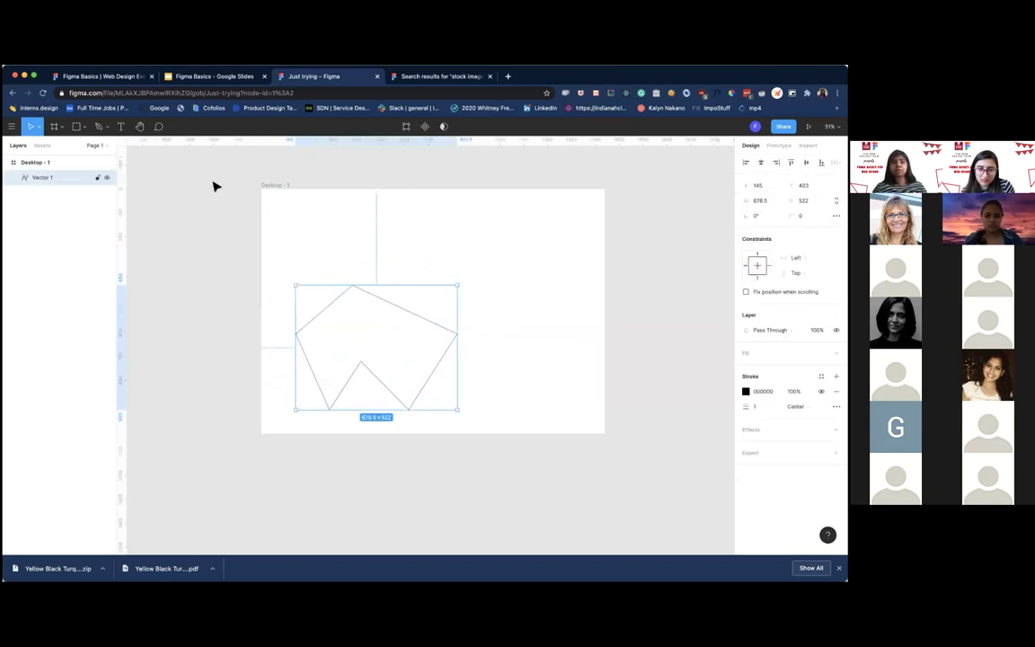
{"action": "left_click", "coordinate": [98, 126]}
{"action": "left_click", "coordinate": [461, 236]}
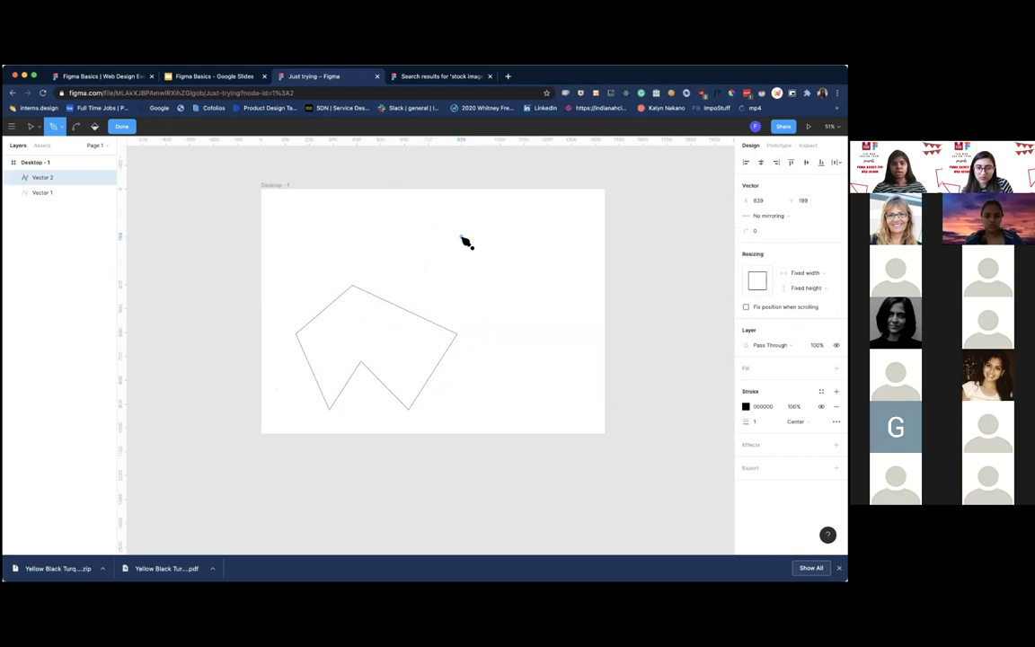
Add curved anchors, close the path at its start point, and reselect the Vector 2 blob.
{"action": "left_click_drag", "start_coordinate": [533, 209], "coordinate": [486, 373]}
{"action": "left_click_drag", "start_coordinate": [468, 325], "coordinate": [464, 236]}
{"action": "left_click", "coordinate": [462, 238]}
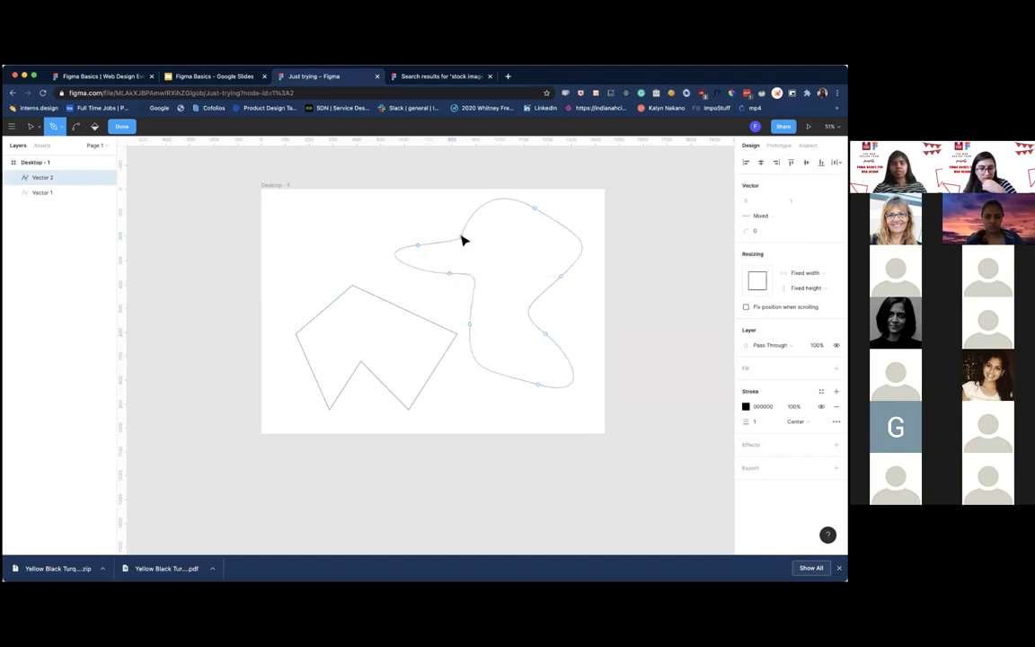
{"action": "key", "text": "Escape"}
{"action": "left_click", "coordinate": [627, 314]}
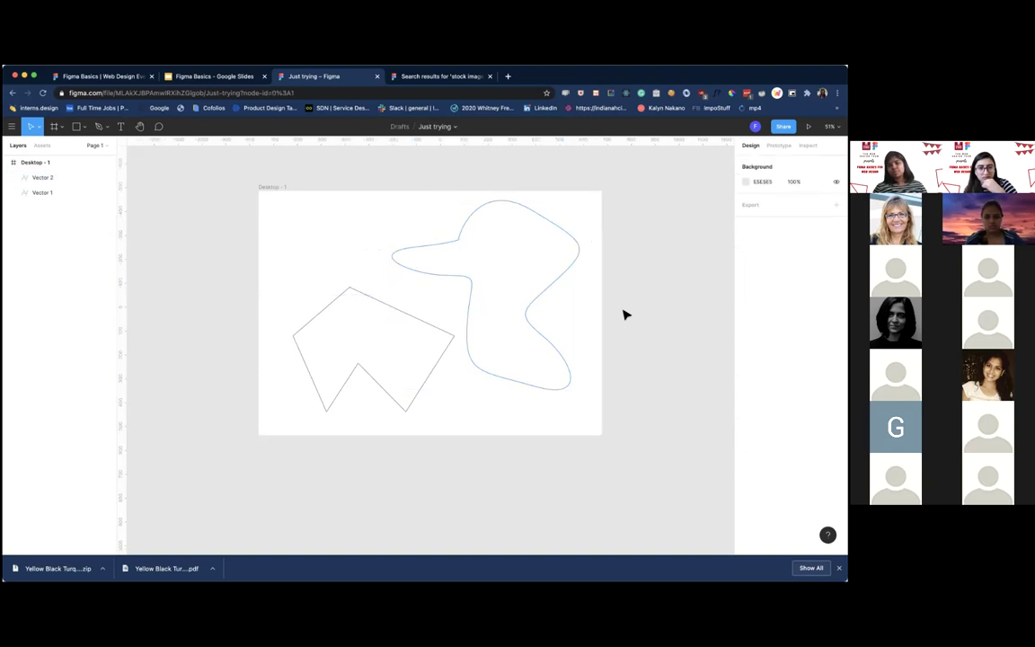
{"action": "left_click", "coordinate": [542, 299]}
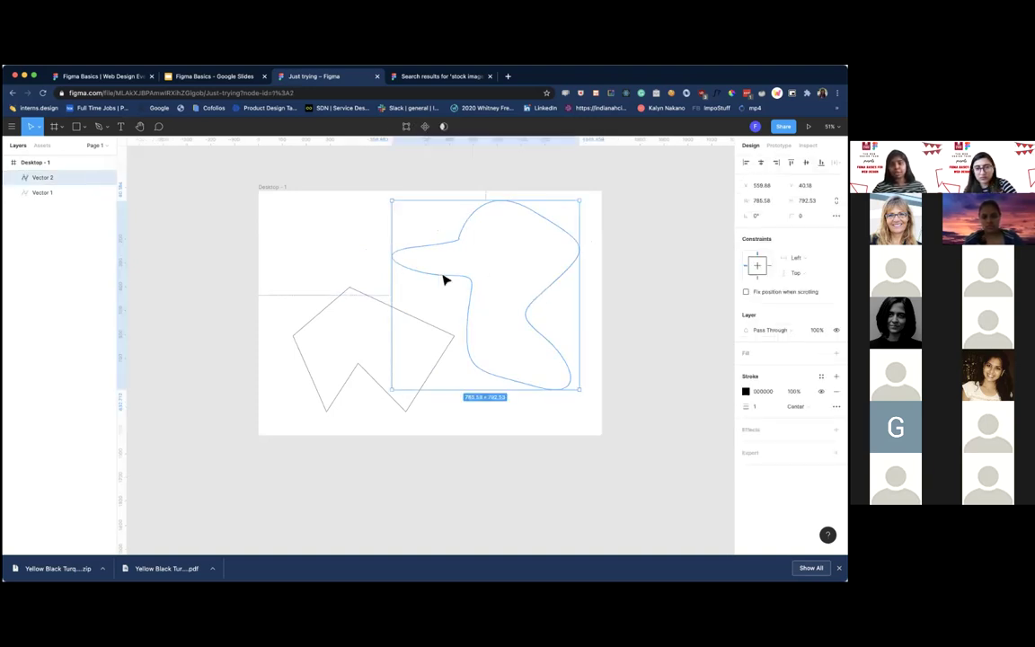
{"action": "scroll", "coordinate": [457, 246], "scroll_direction": "up", "scroll_amount": 3}
Add a fill to the blob and change its type from Solid to Linear gradient.
{"action": "left_click", "coordinate": [835, 352]}
{"action": "left_click", "coordinate": [745, 369]}
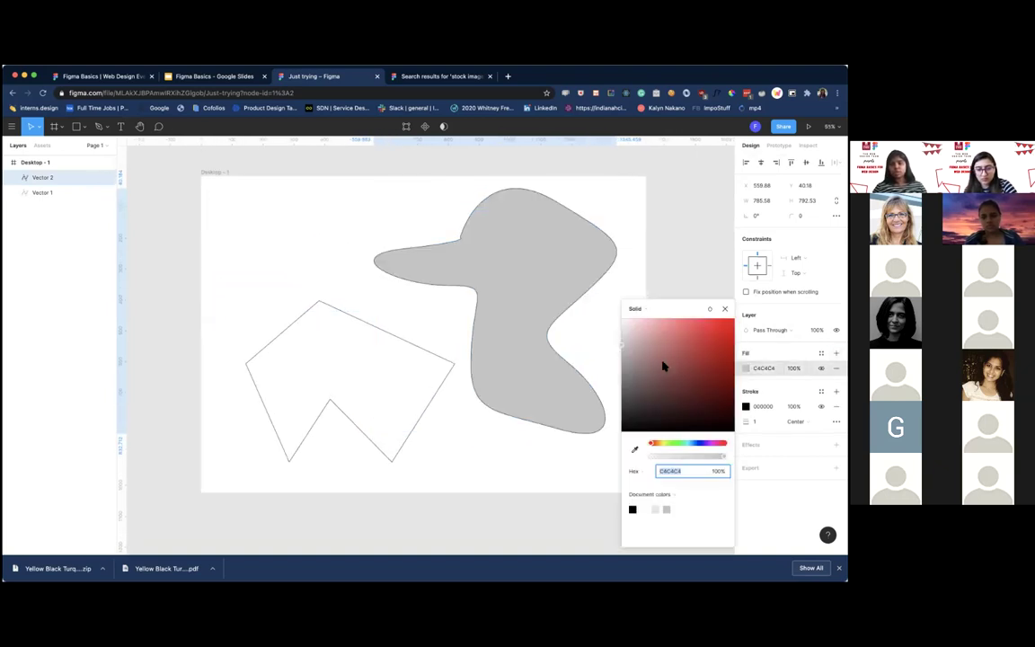
{"action": "left_click", "coordinate": [641, 311]}
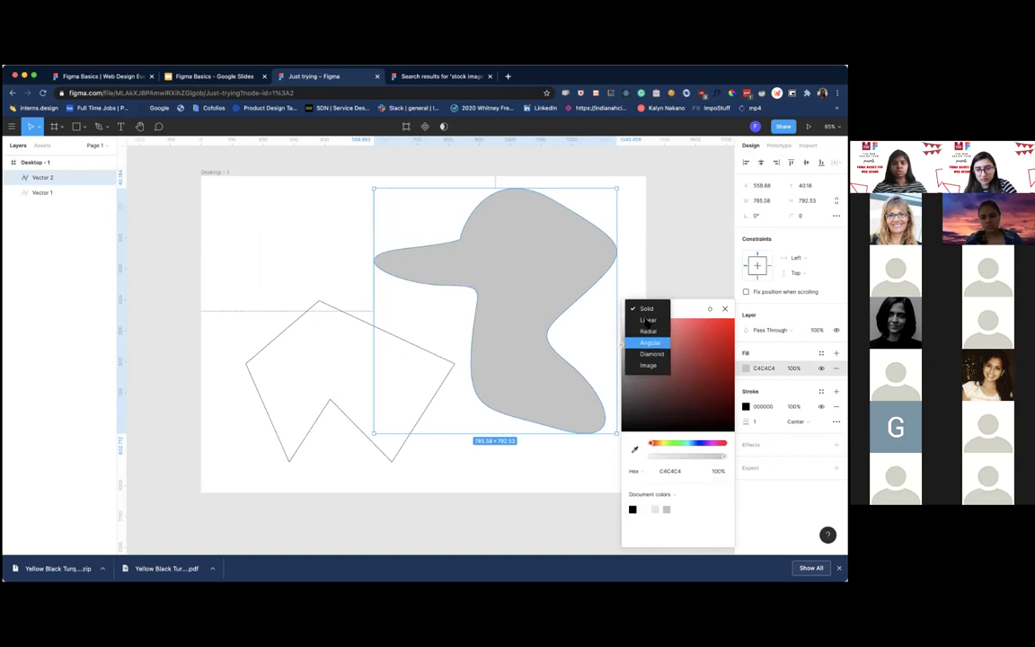
{"action": "left_click", "coordinate": [564, 288]}
{"action": "left_click", "coordinate": [635, 233]}
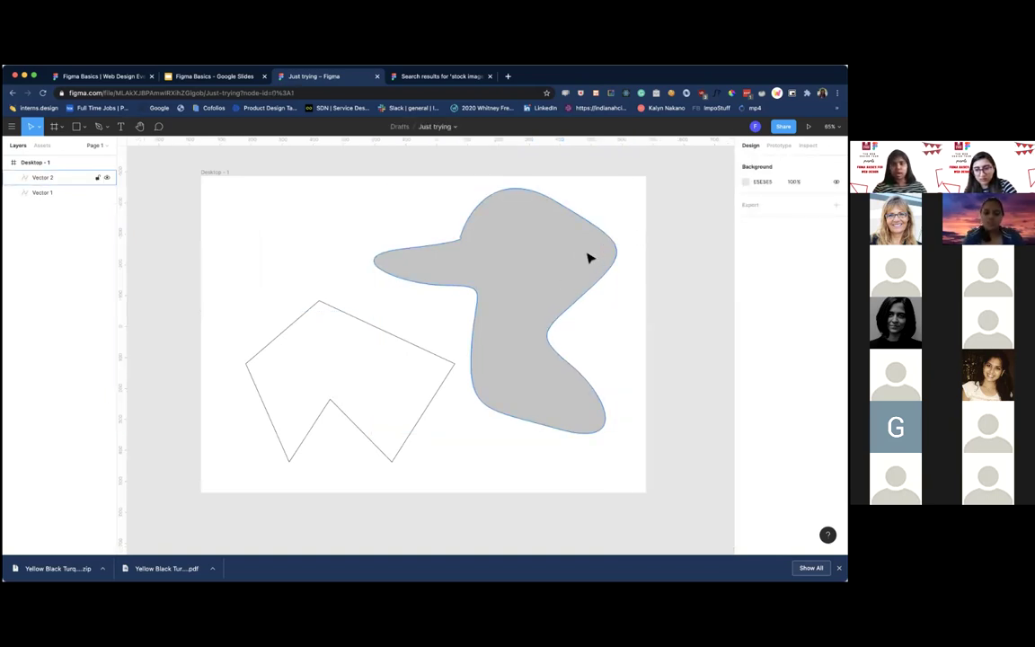
{"action": "left_click", "coordinate": [587, 256]}
{"action": "left_click", "coordinate": [745, 368]}
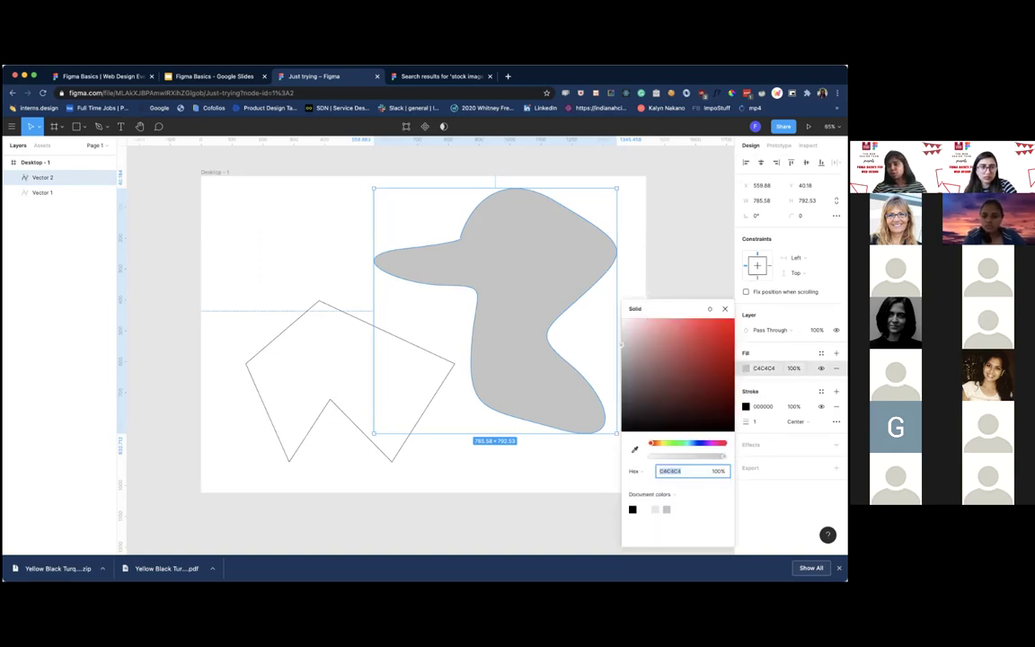
{"action": "left_click", "coordinate": [639, 308]}
{"action": "left_click", "coordinate": [648, 319]}
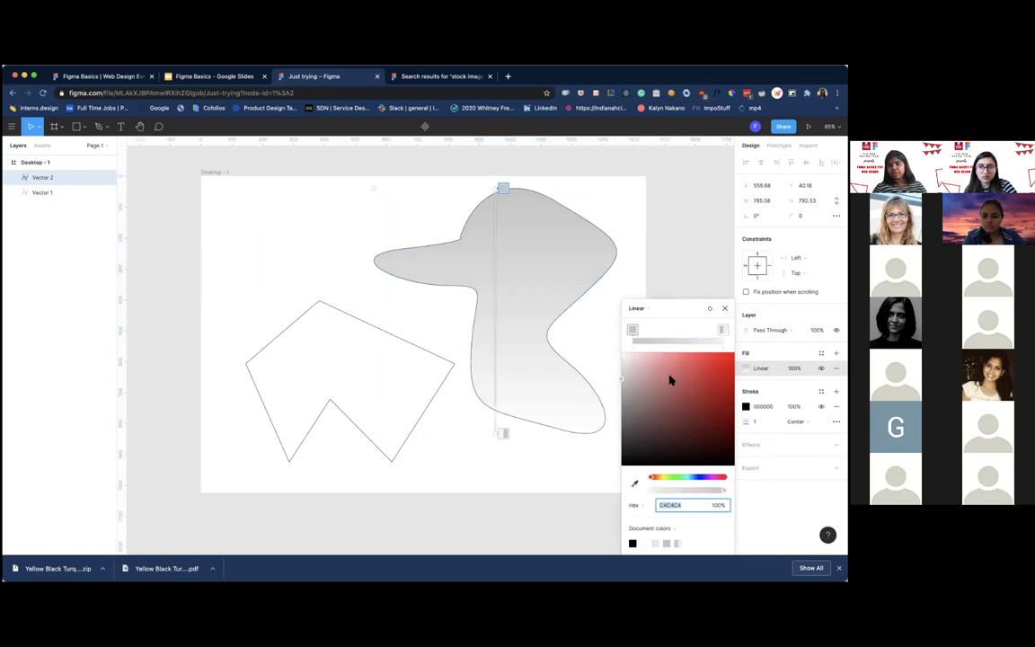
Set the gradient's top stop to red C61919 and bottom stop to deep purple 421069 at 100%.
{"action": "left_click", "coordinate": [720, 377]}
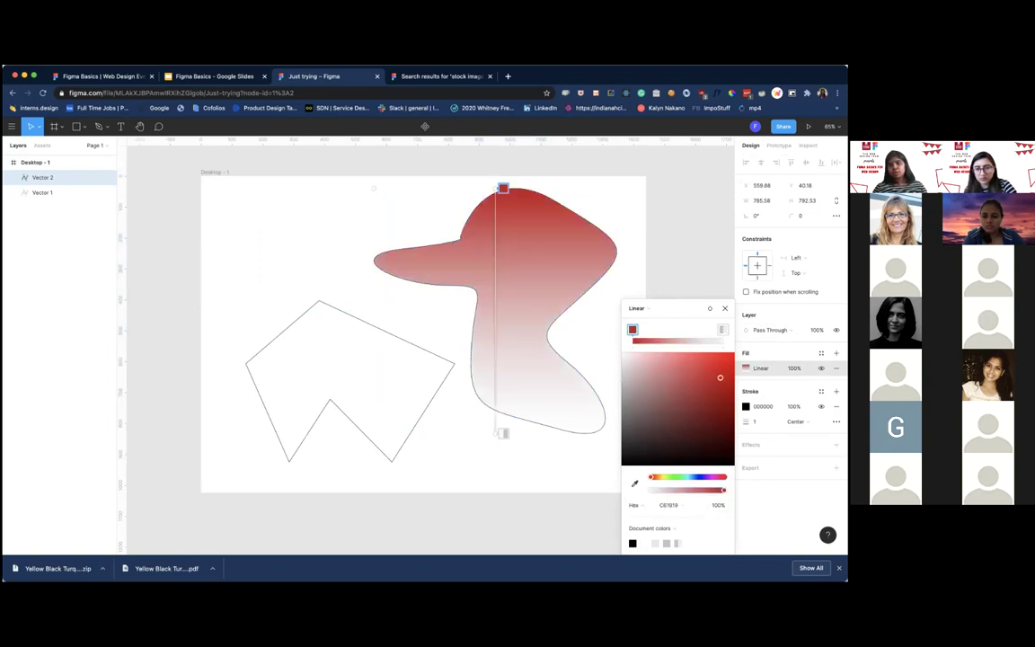
{"action": "left_click", "coordinate": [723, 330]}
{"action": "left_click", "coordinate": [706, 477]}
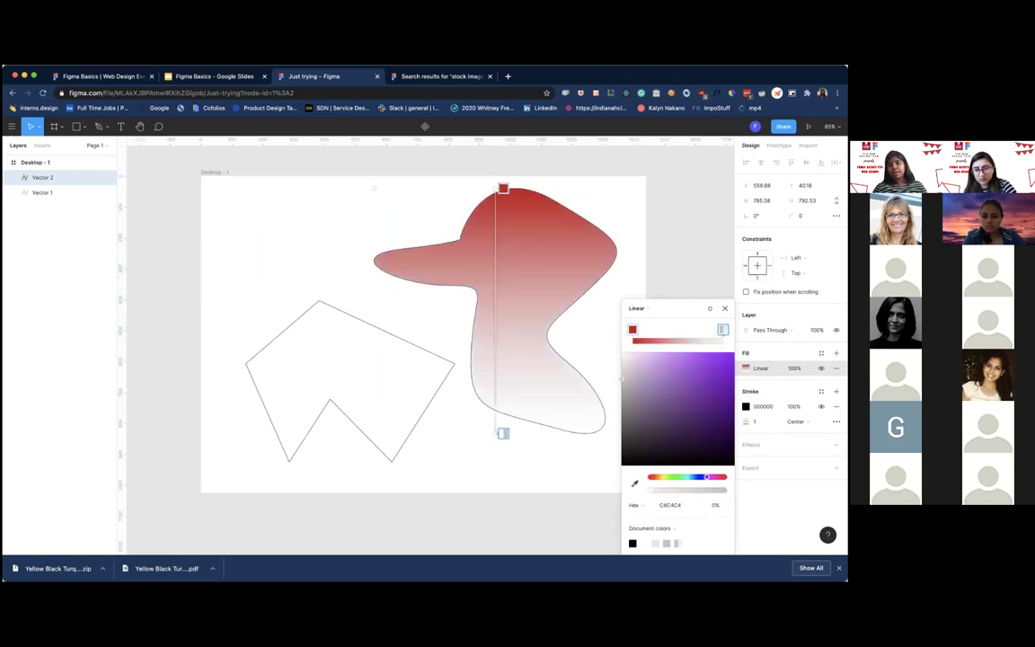
{"action": "left_click", "coordinate": [717, 419]}
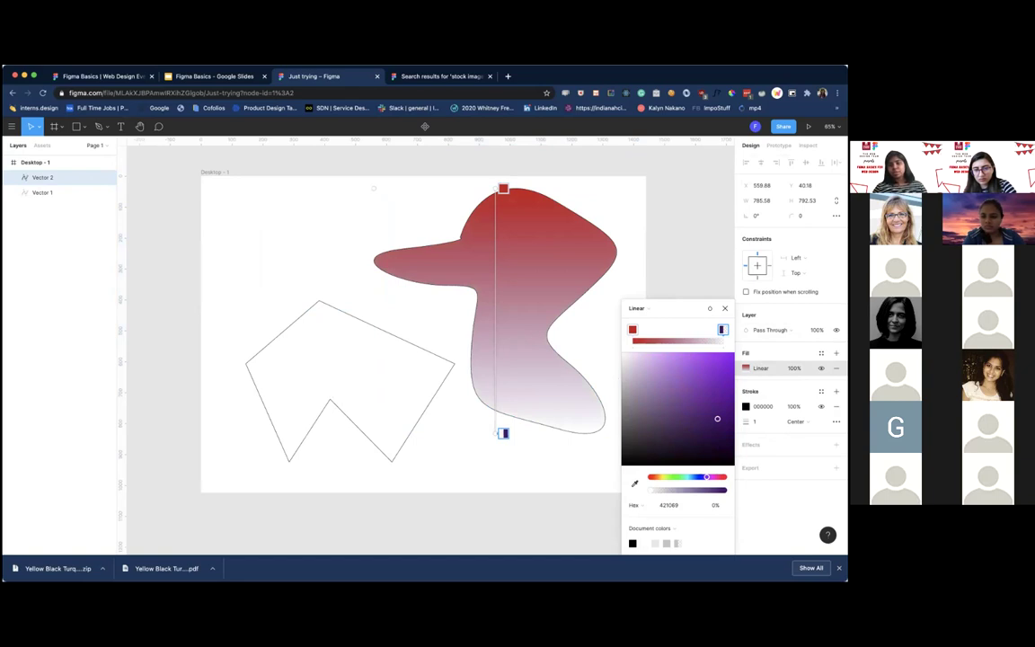
{"action": "left_click", "coordinate": [724, 490]}
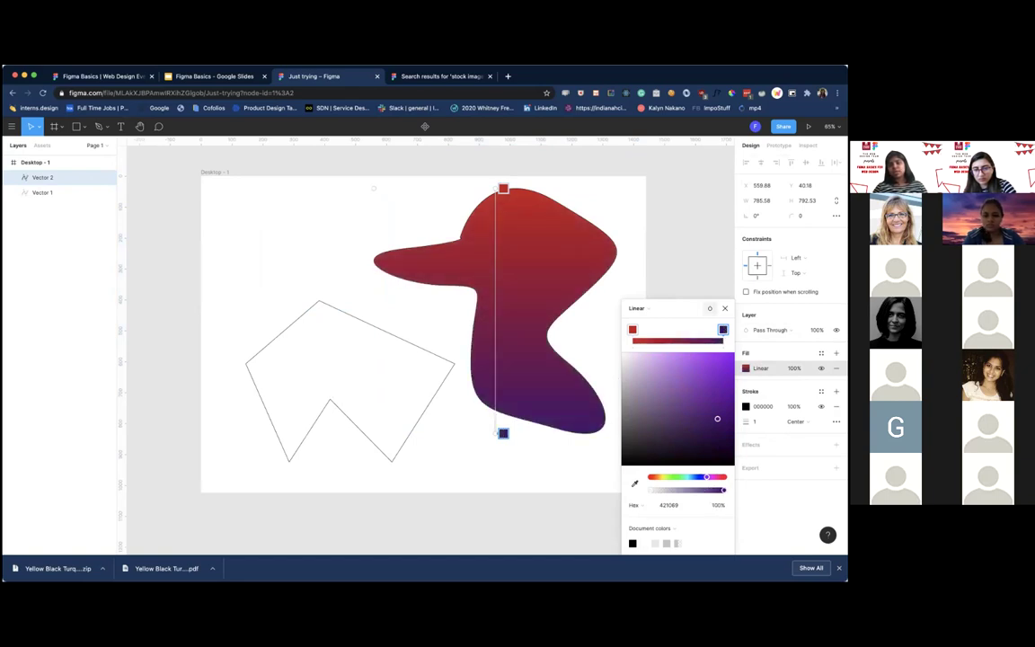
{"action": "left_click", "coordinate": [652, 277]}
{"action": "left_click", "coordinate": [654, 321]}
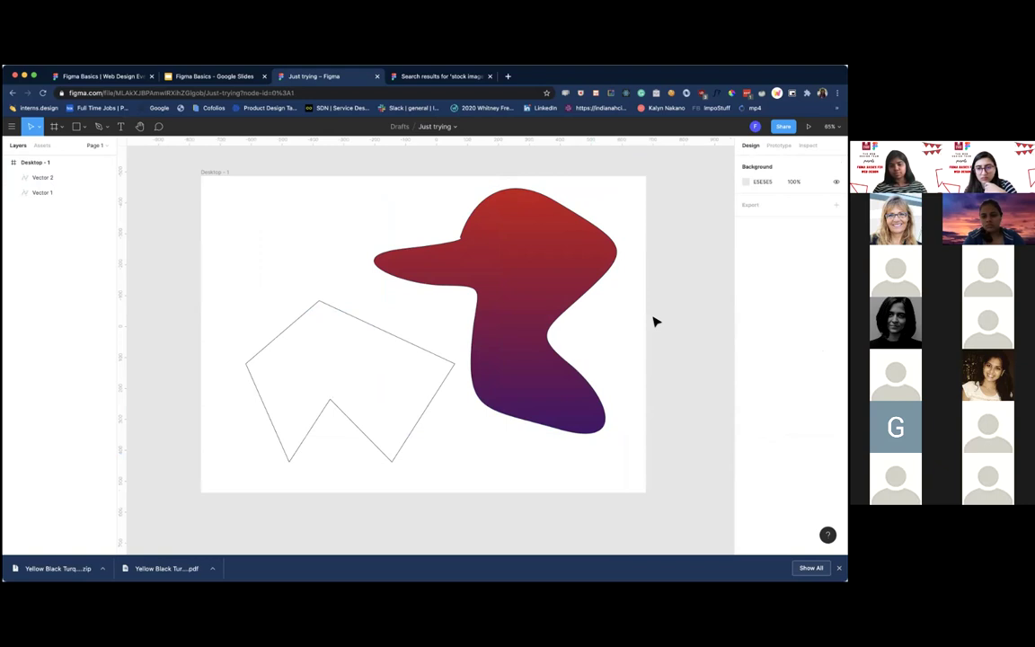
{"action": "scroll", "coordinate": [654, 321], "scroll_direction": "down", "scroll_amount": 2}
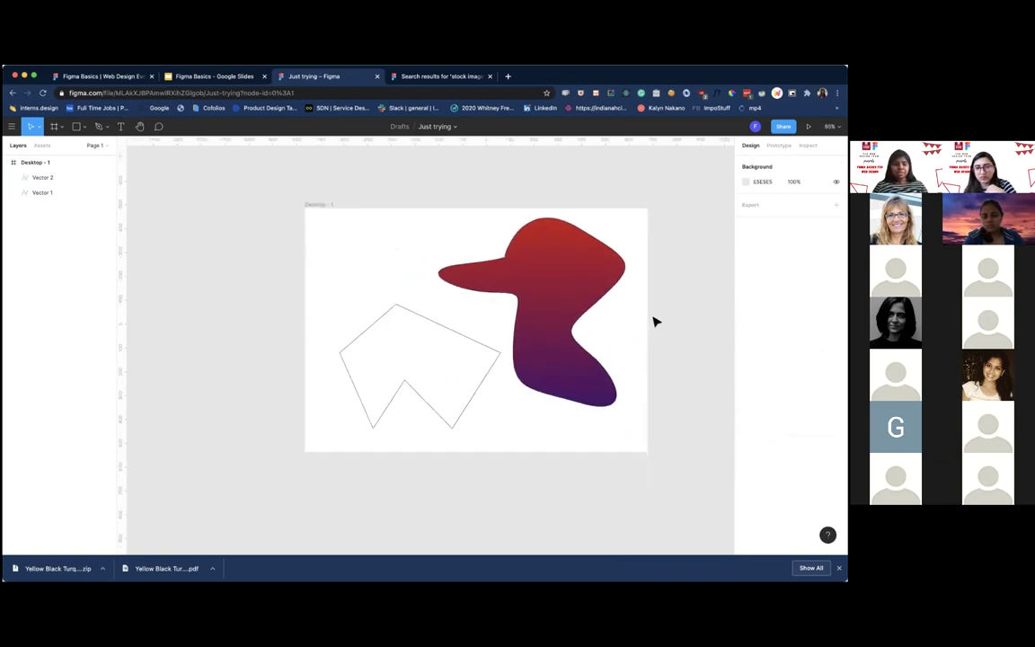
{"action": "scroll", "coordinate": [654, 320], "scroll_direction": "down", "scroll_amount": 1}
{"action": "scroll", "coordinate": [654, 321], "scroll_direction": "up", "scroll_amount": 3}
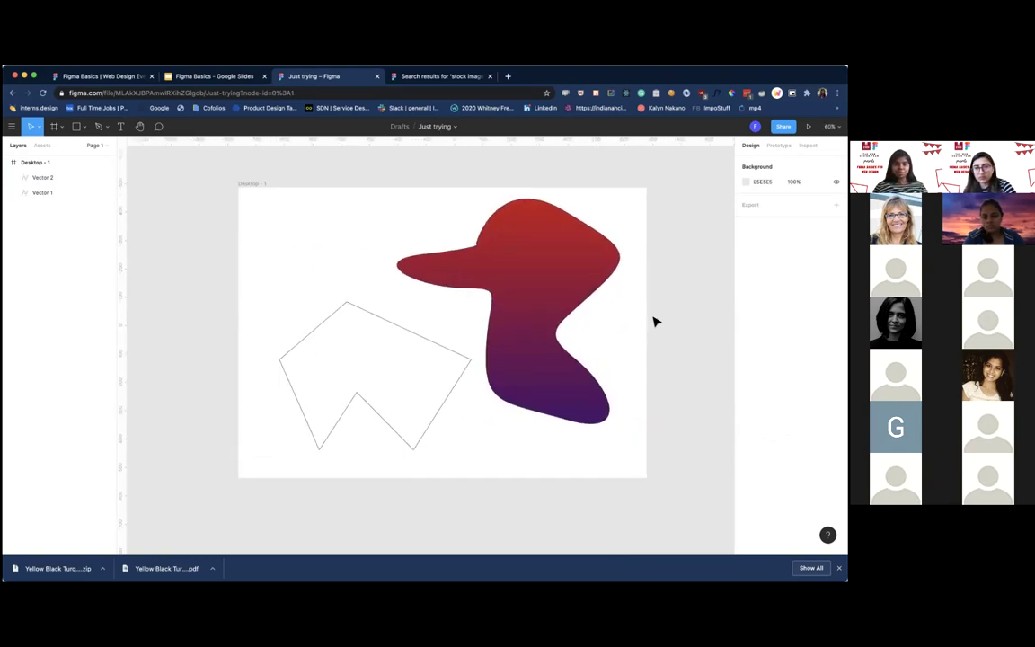
{"action": "scroll", "coordinate": [654, 320], "scroll_direction": "down", "scroll_amount": 1}
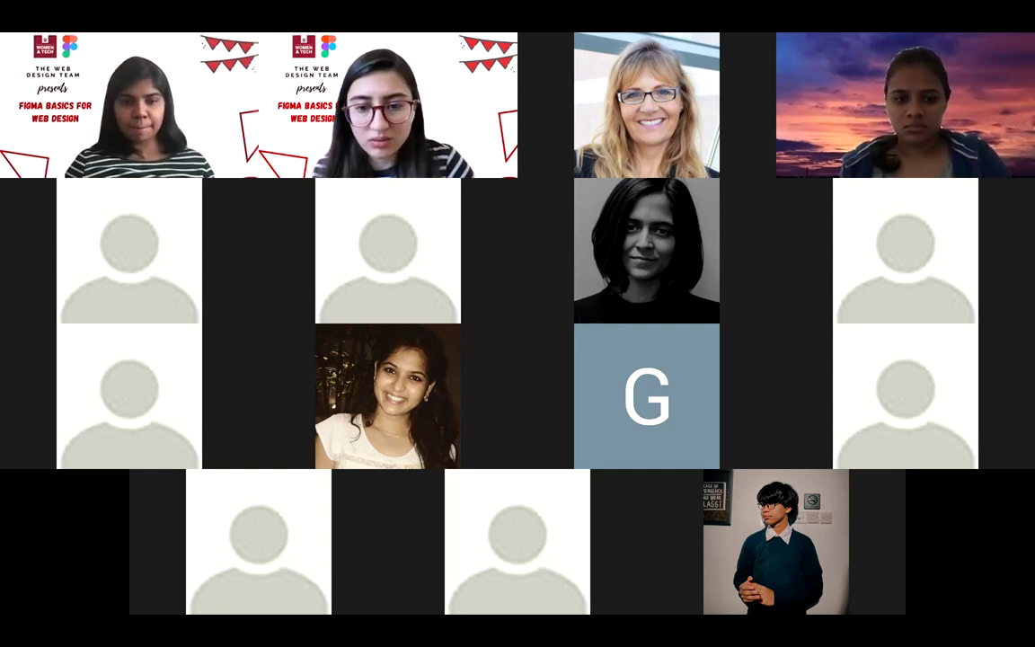
Zoom out in the Web Design Event file to show all fifteen participant desktop frames.
{"action": "scroll", "coordinate": [509, 294], "scroll_direction": "down", "scroll_amount": 3}
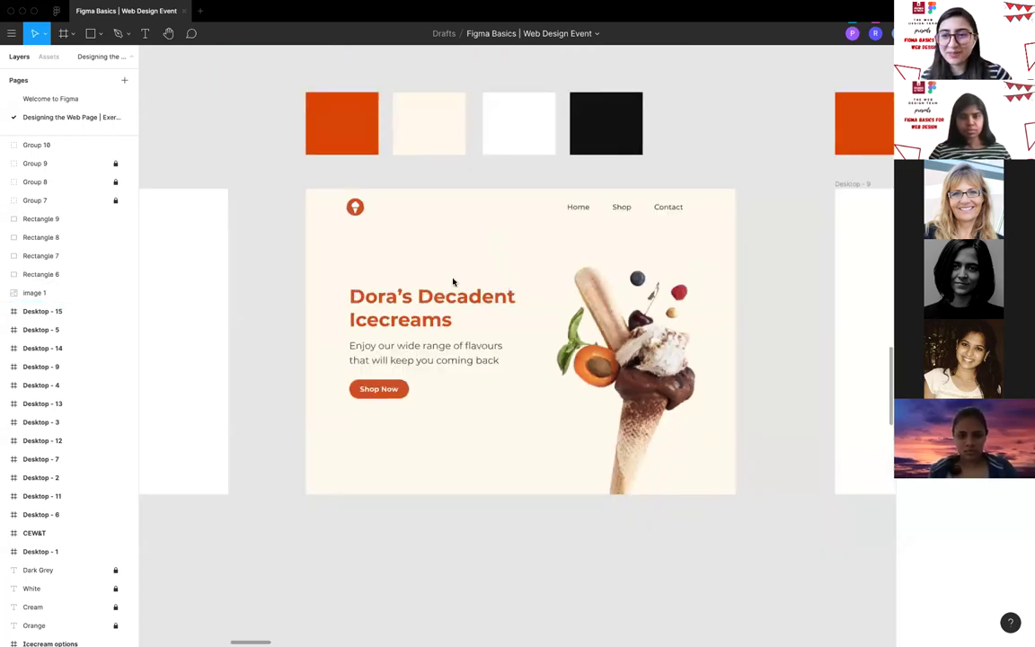
{"action": "scroll", "coordinate": [474, 287], "scroll_direction": "up", "scroll_amount": 3}
{"action": "scroll", "coordinate": [489, 313], "scroll_direction": "down", "scroll_amount": 2}
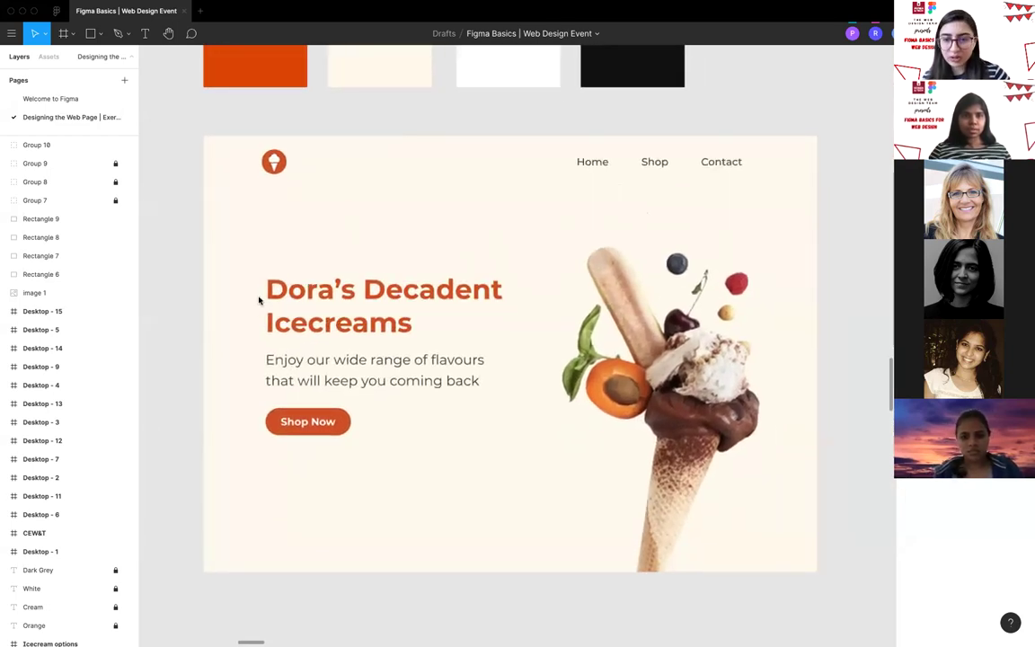
{"action": "scroll", "coordinate": [344, 521], "scroll_direction": "down", "scroll_amount": 1}
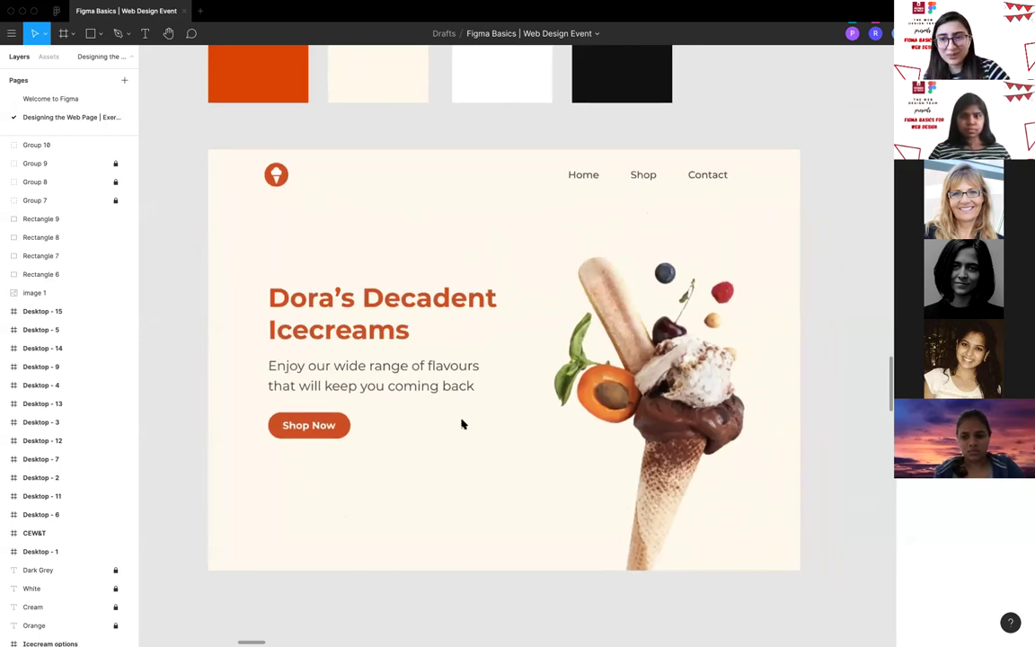
{"action": "scroll", "coordinate": [412, 385], "scroll_direction": "down", "scroll_amount": 1}
{"action": "scroll", "coordinate": [406, 372], "scroll_direction": "up", "scroll_amount": 2}
{"action": "scroll", "coordinate": [410, 374], "scroll_direction": "down", "scroll_amount": 1}
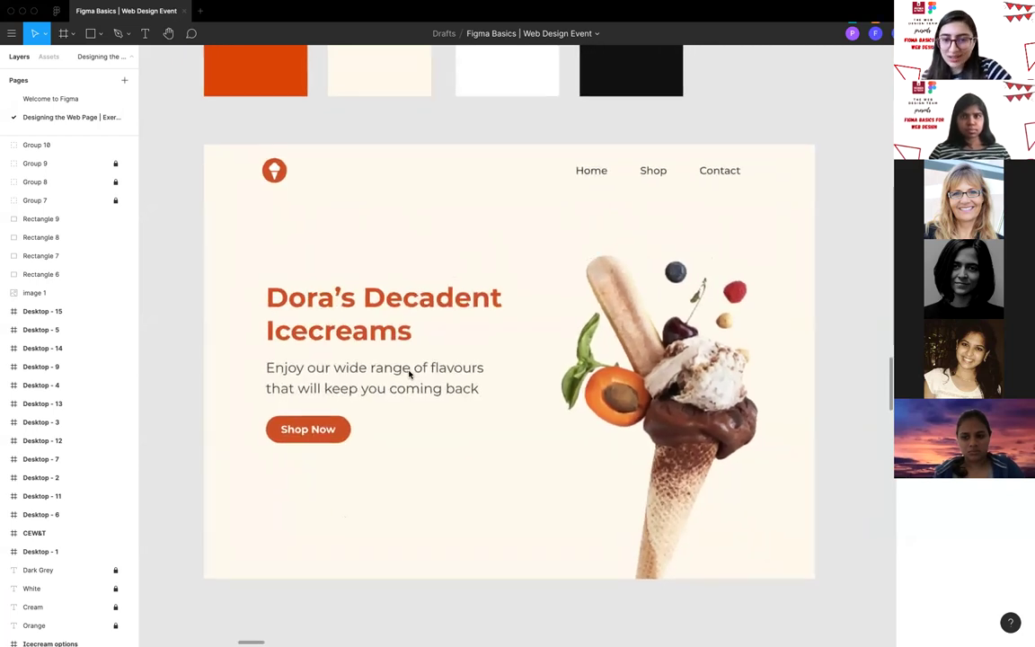
{"action": "scroll", "coordinate": [410, 374], "scroll_direction": "down", "scroll_amount": 4}
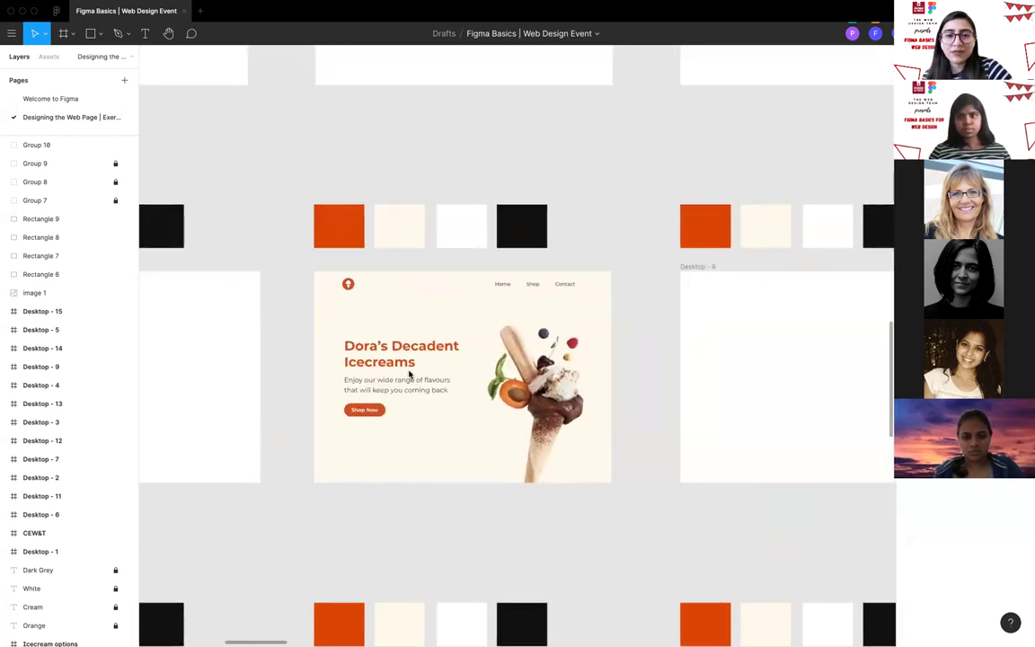
{"action": "right_click", "coordinate": [409, 374]}
{"action": "scroll", "coordinate": [409, 374], "scroll_direction": "down", "scroll_amount": 5}
{"action": "key", "text": "Escape"}
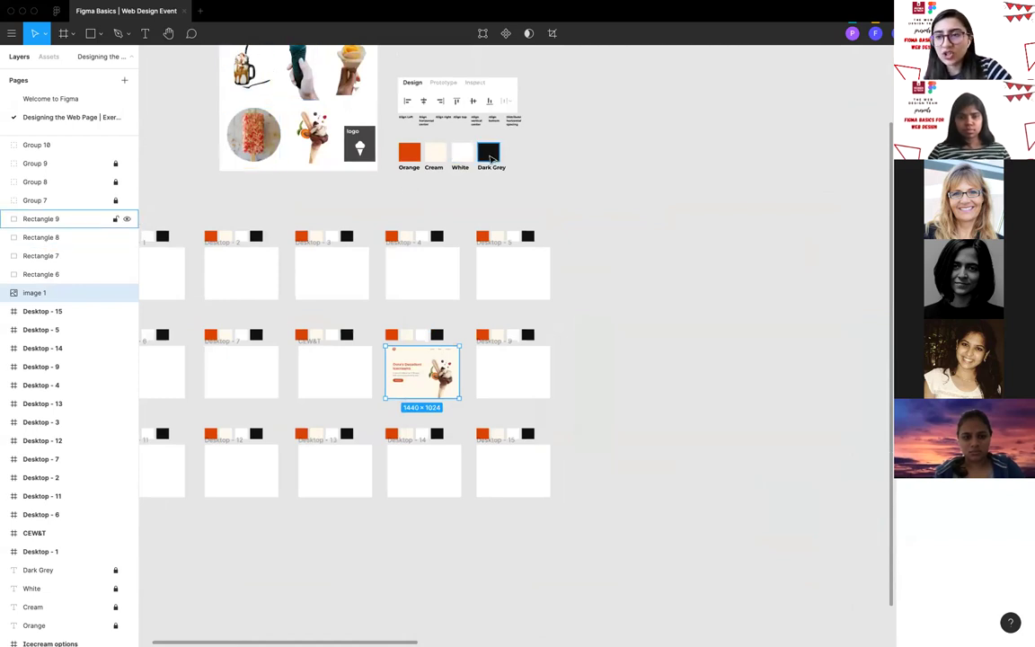
{"action": "scroll", "coordinate": [465, 236], "scroll_direction": "left", "scroll_amount": 3}
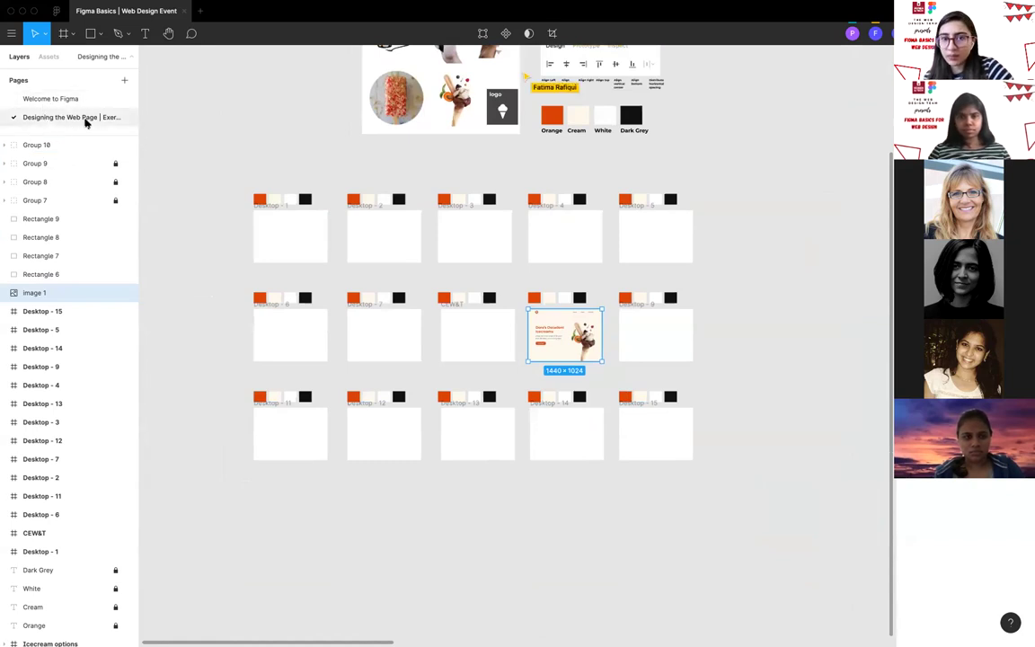
{"action": "scroll", "coordinate": [497, 143], "scroll_direction": "up", "scroll_amount": 2}
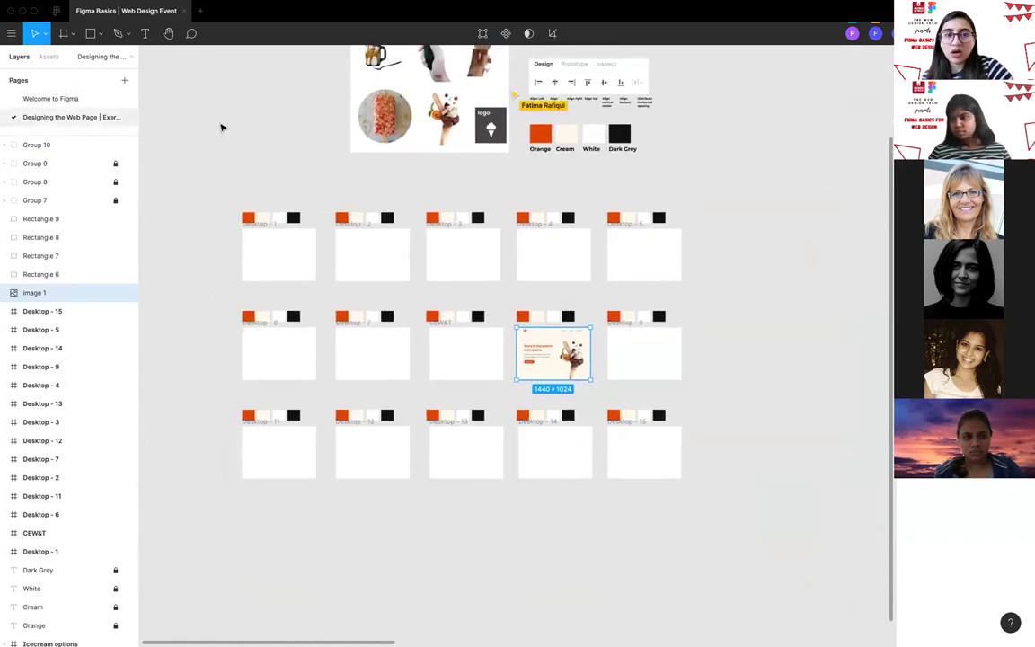
{"action": "scroll", "coordinate": [381, 322], "scroll_direction": "up", "scroll_amount": 3}
{"action": "scroll", "coordinate": [423, 422], "scroll_direction": "down", "scroll_amount": 1}
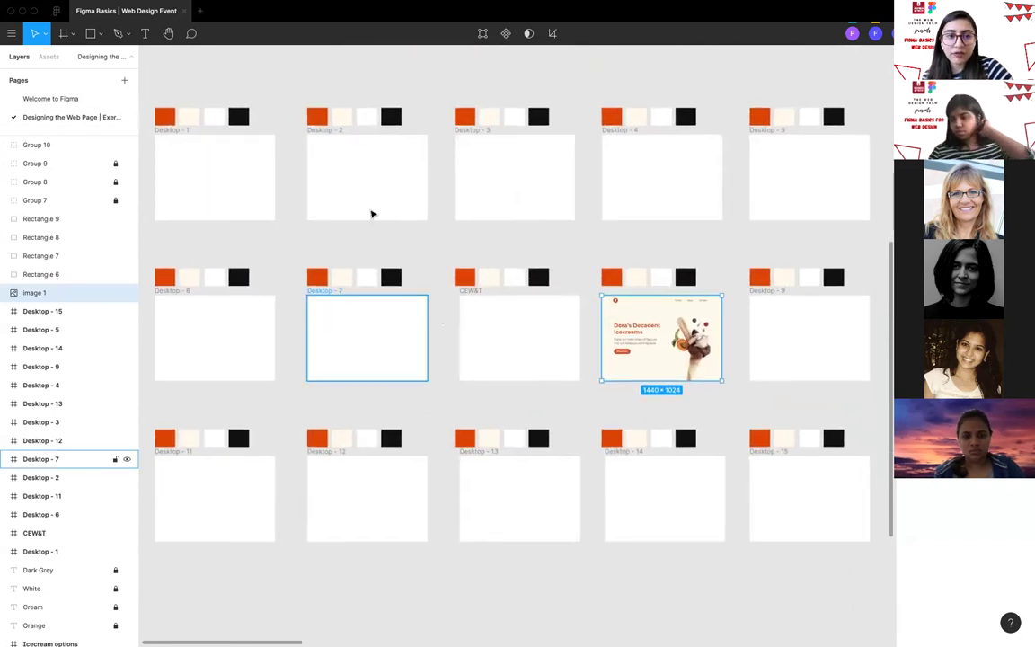
{"action": "left_click", "coordinate": [513, 179]}
{"action": "left_click", "coordinate": [667, 166]}
{"action": "scroll", "coordinate": [667, 166], "scroll_direction": "down", "scroll_amount": 2}
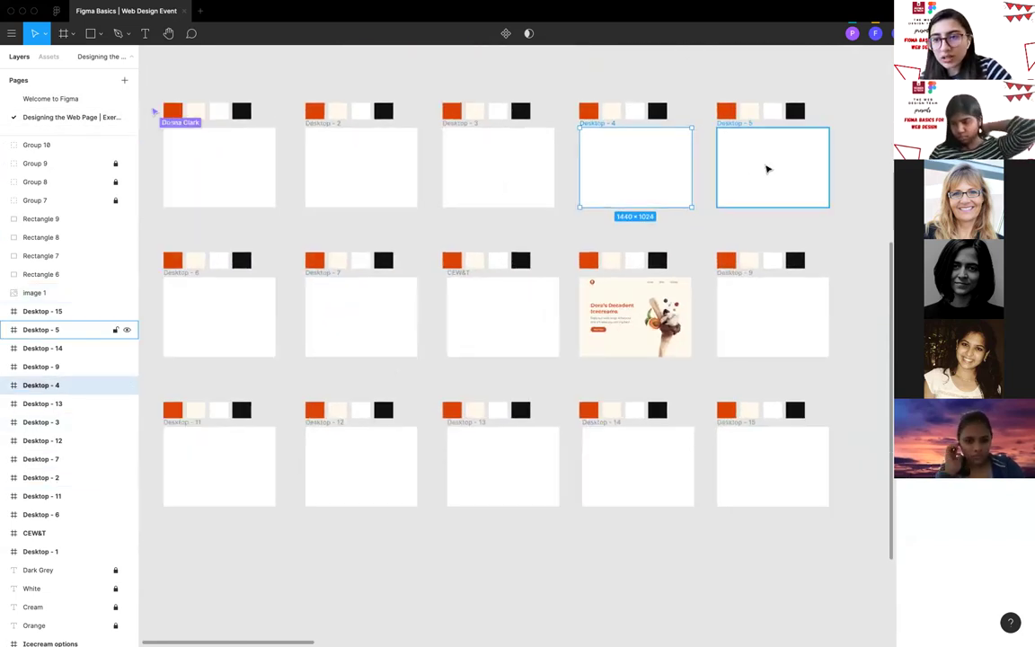
{"action": "scroll", "coordinate": [753, 300], "scroll_direction": "down", "scroll_amount": 2}
{"action": "scroll", "coordinate": [305, 151], "scroll_direction": "left", "scroll_amount": 3}
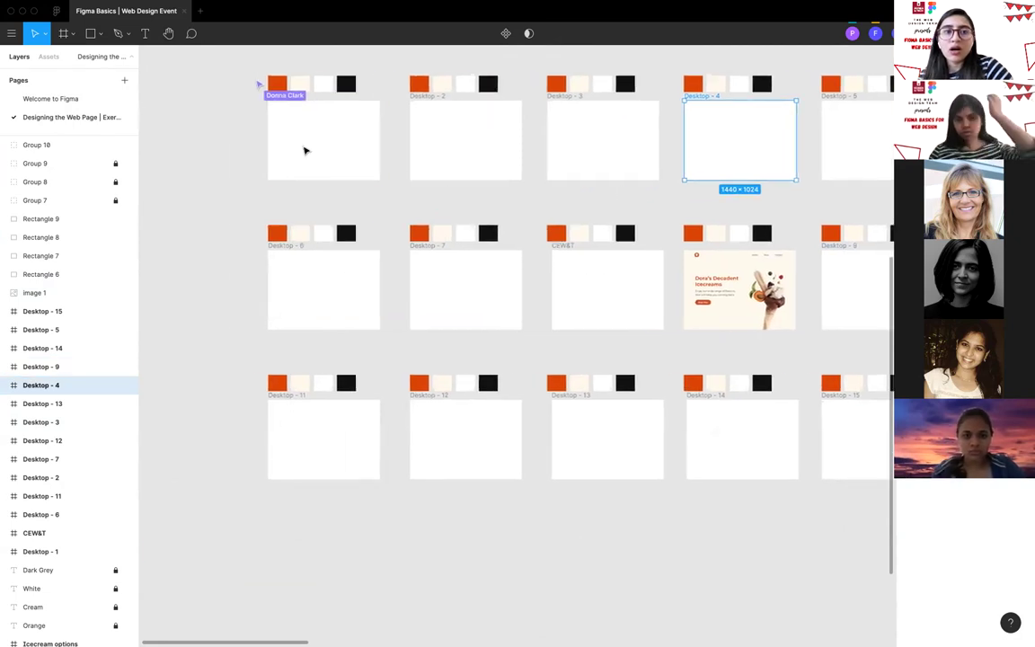
{"action": "scroll", "coordinate": [471, 241], "scroll_direction": "up", "scroll_amount": 2}
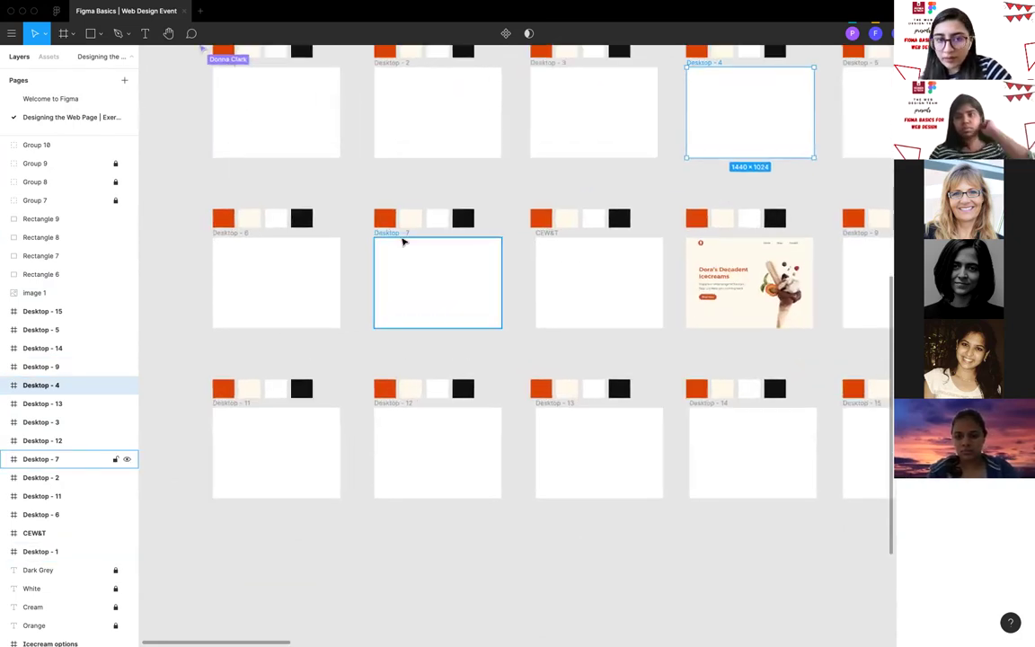
{"action": "scroll", "coordinate": [400, 239], "scroll_direction": "up", "scroll_amount": 2}
{"action": "left_click", "coordinate": [388, 234]}
{"action": "scroll", "coordinate": [381, 235], "scroll_direction": "up", "scroll_amount": 3}
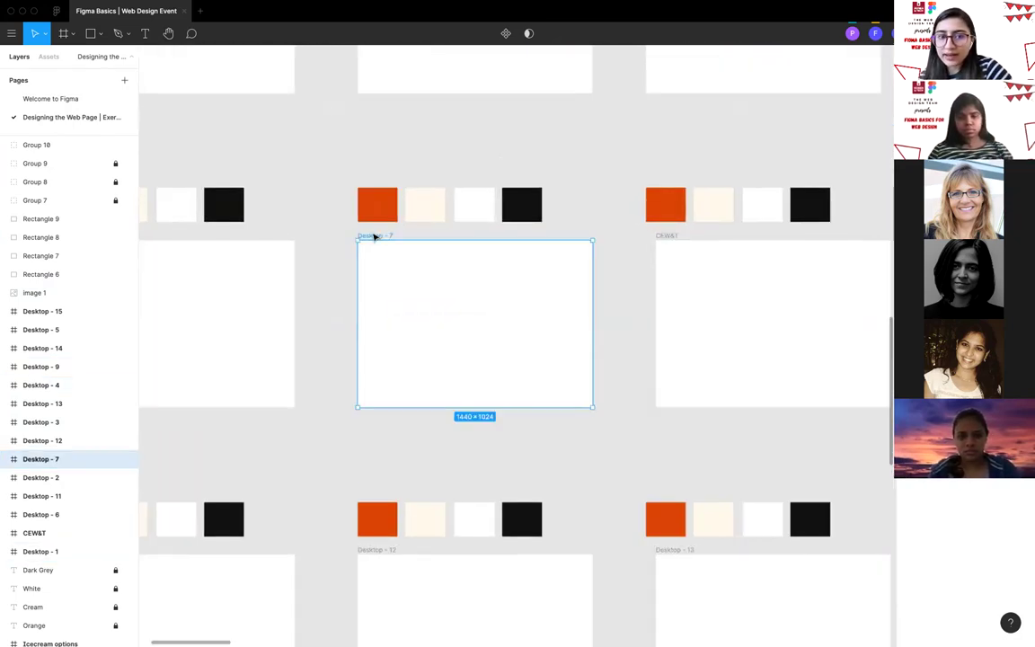
{"action": "key", "text": "super+r"}
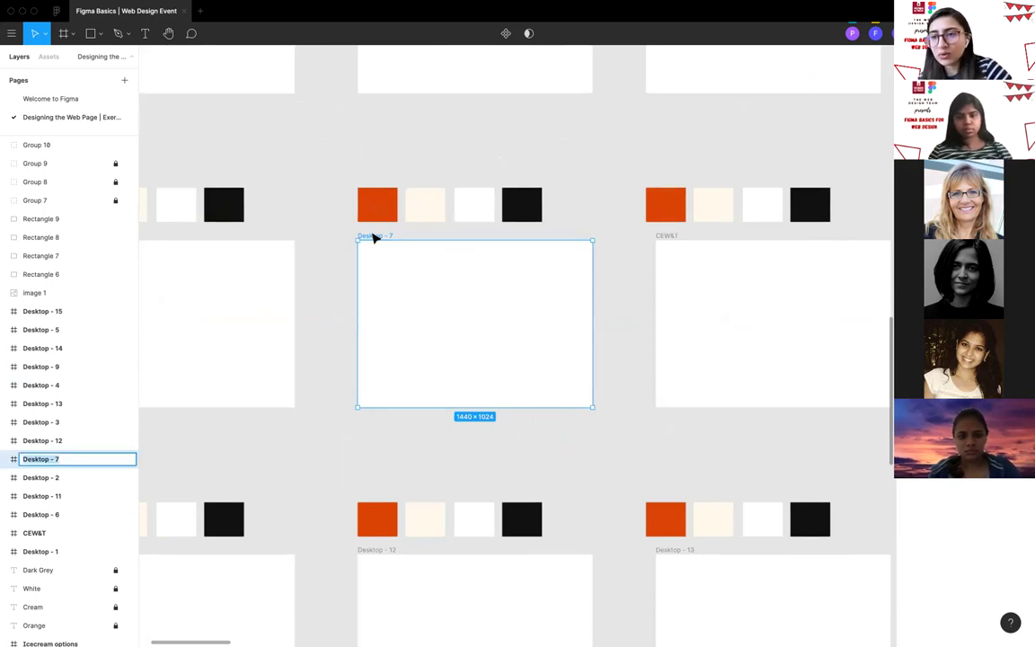
{"action": "scroll", "coordinate": [374, 237], "scroll_direction": "down", "scroll_amount": 3}
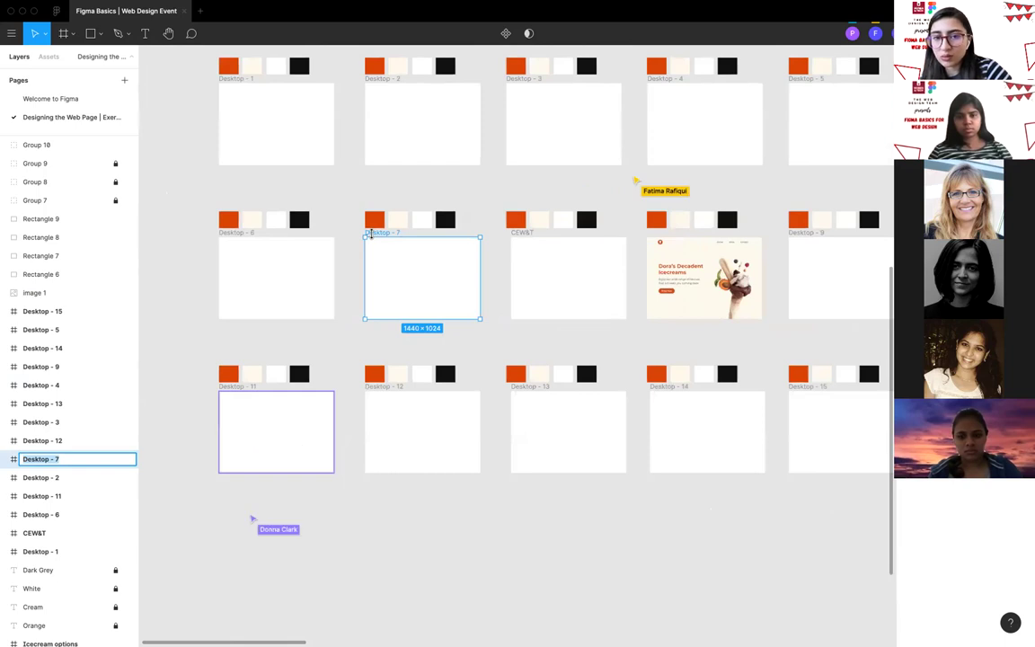
{"action": "scroll", "coordinate": [369, 233], "scroll_direction": "up", "scroll_amount": 2}
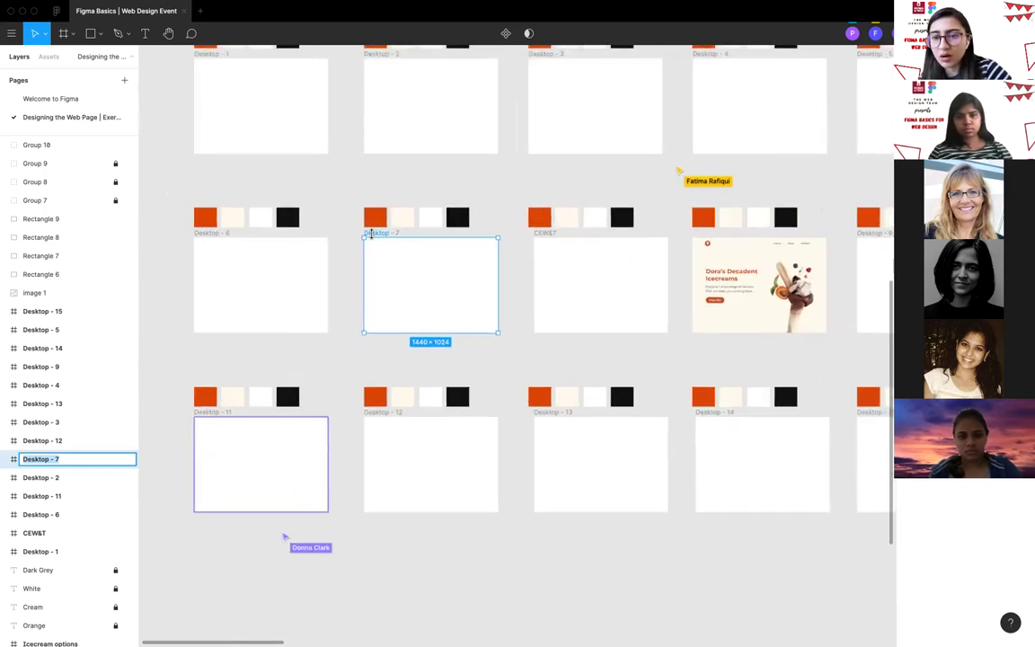
{"action": "scroll", "coordinate": [620, 266], "scroll_direction": "right", "scroll_amount": 2}
{"action": "scroll", "coordinate": [619, 266], "scroll_direction": "up", "scroll_amount": 1}
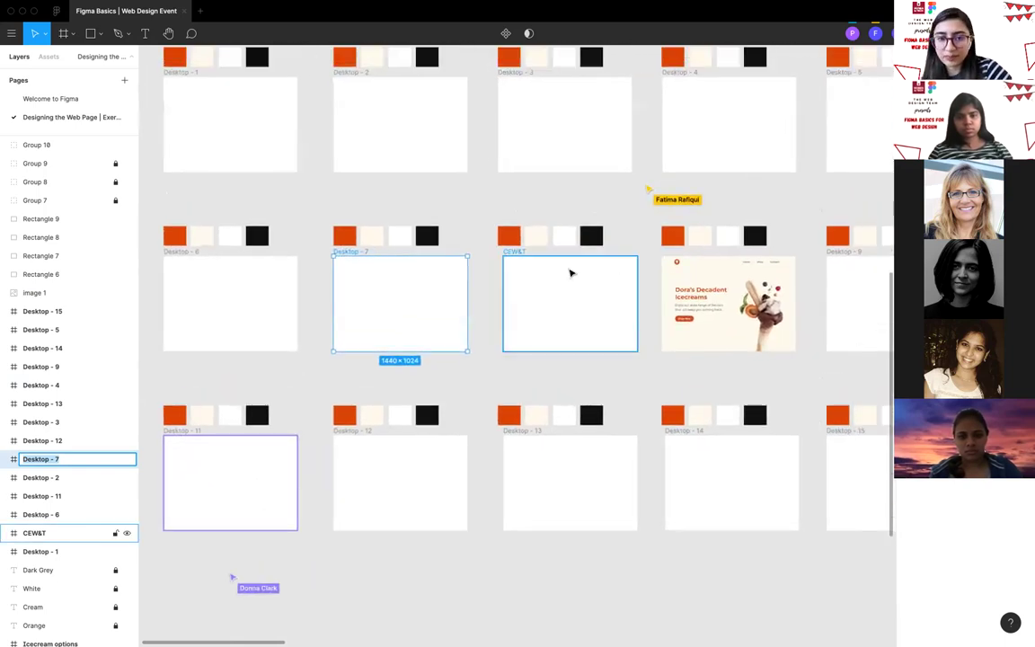
{"action": "left_click", "coordinate": [570, 273]}
{"action": "scroll", "coordinate": [543, 270], "scroll_direction": "down", "scroll_amount": 2}
{"action": "scroll", "coordinate": [521, 256], "scroll_direction": "up", "scroll_amount": 3}
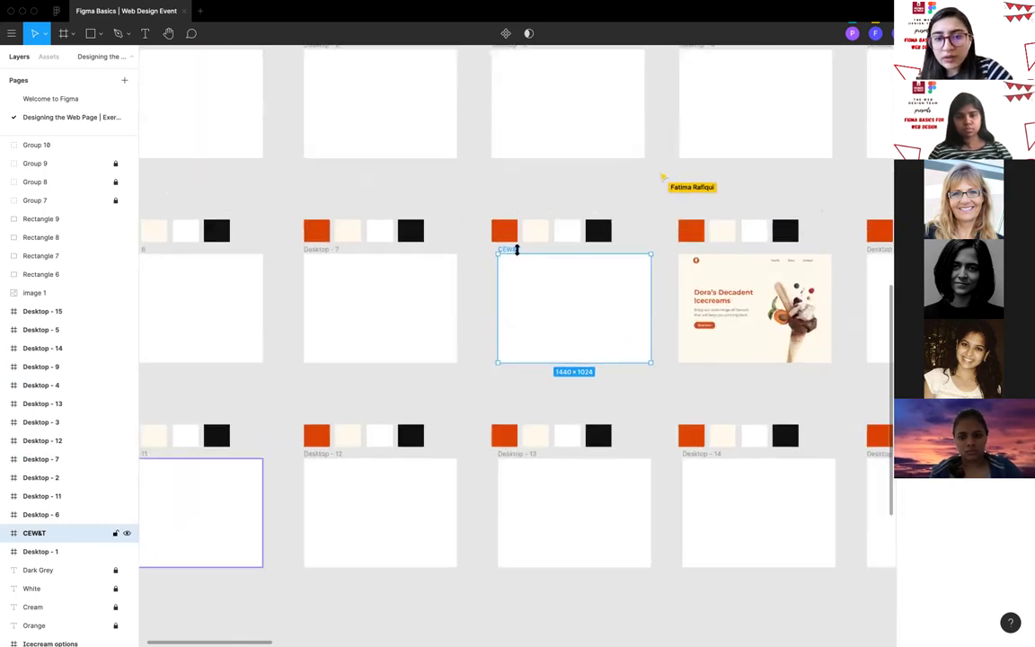
{"action": "scroll", "coordinate": [513, 250], "scroll_direction": "up", "scroll_amount": 3}
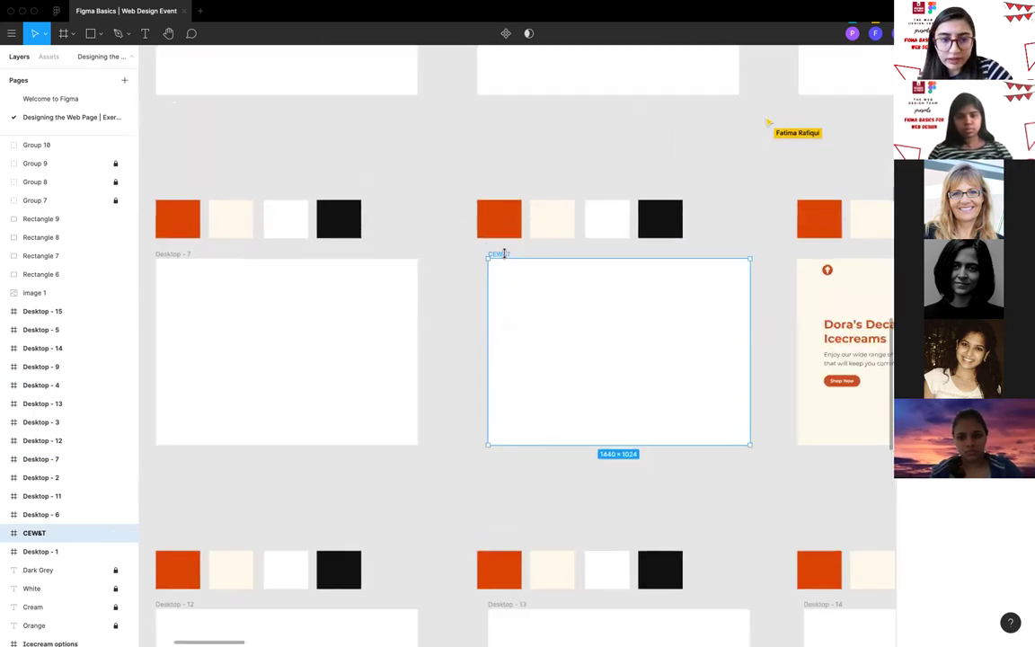
{"action": "scroll", "coordinate": [518, 299], "scroll_direction": "down", "scroll_amount": 2}
{"action": "scroll", "coordinate": [554, 297], "scroll_direction": "down", "scroll_amount": 2}
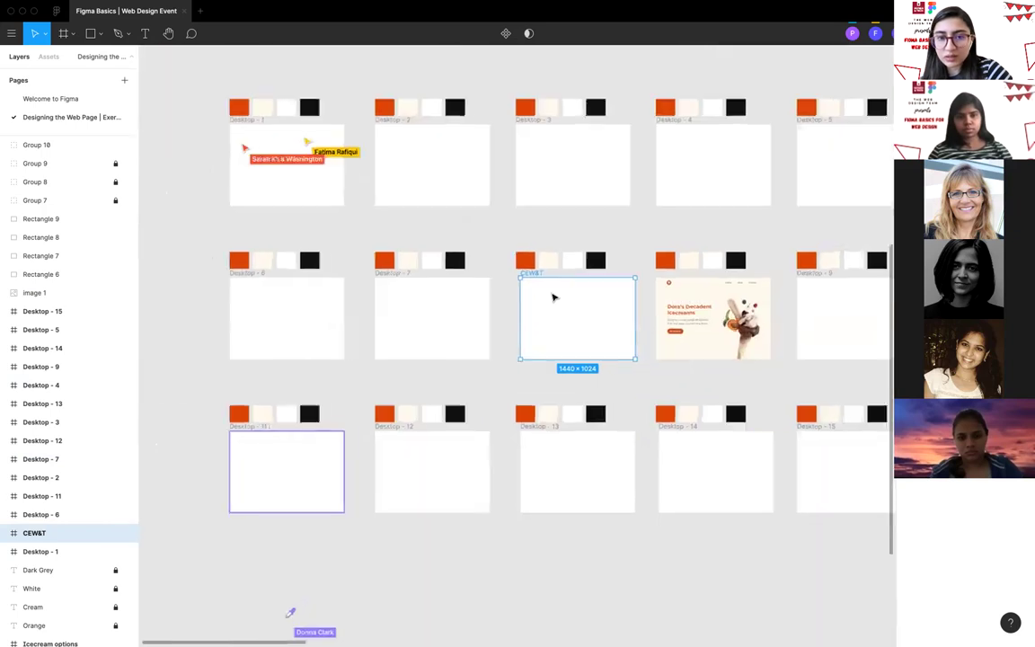
{"action": "scroll", "coordinate": [700, 132], "scroll_direction": "right", "scroll_amount": 1}
{"action": "scroll", "coordinate": [697, 131], "scroll_direction": "up", "scroll_amount": 3}
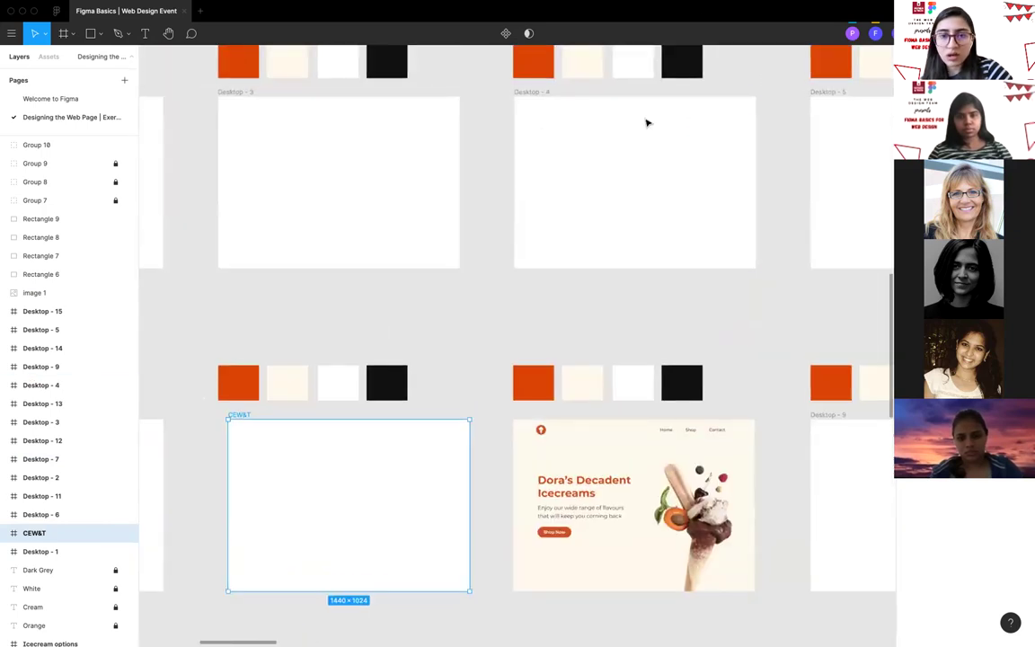
{"action": "scroll", "coordinate": [646, 123], "scroll_direction": "down", "scroll_amount": 4}
{"action": "scroll", "coordinate": [425, 379], "scroll_direction": "up", "scroll_amount": 5}
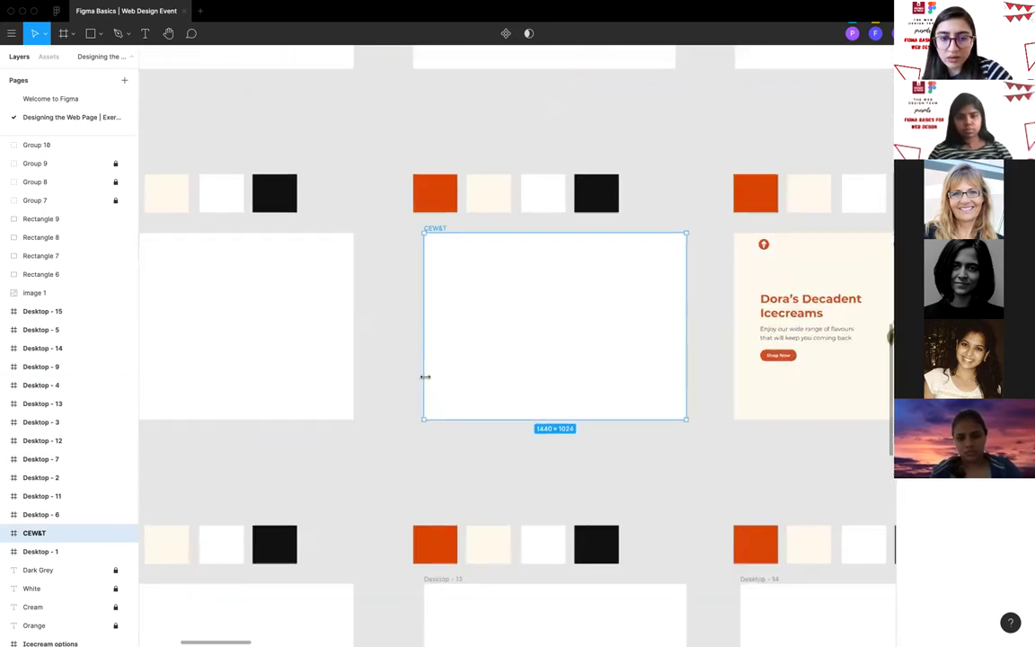
{"action": "scroll", "coordinate": [585, 336], "scroll_direction": "up", "scroll_amount": 2}
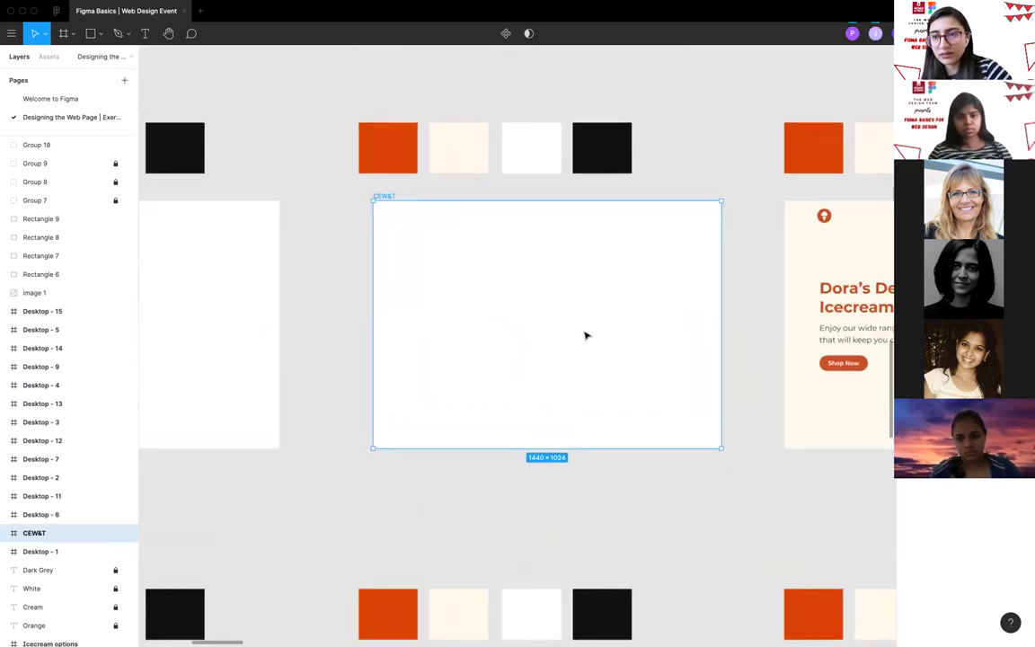
{"action": "scroll", "coordinate": [585, 336], "scroll_direction": "down", "scroll_amount": 5}
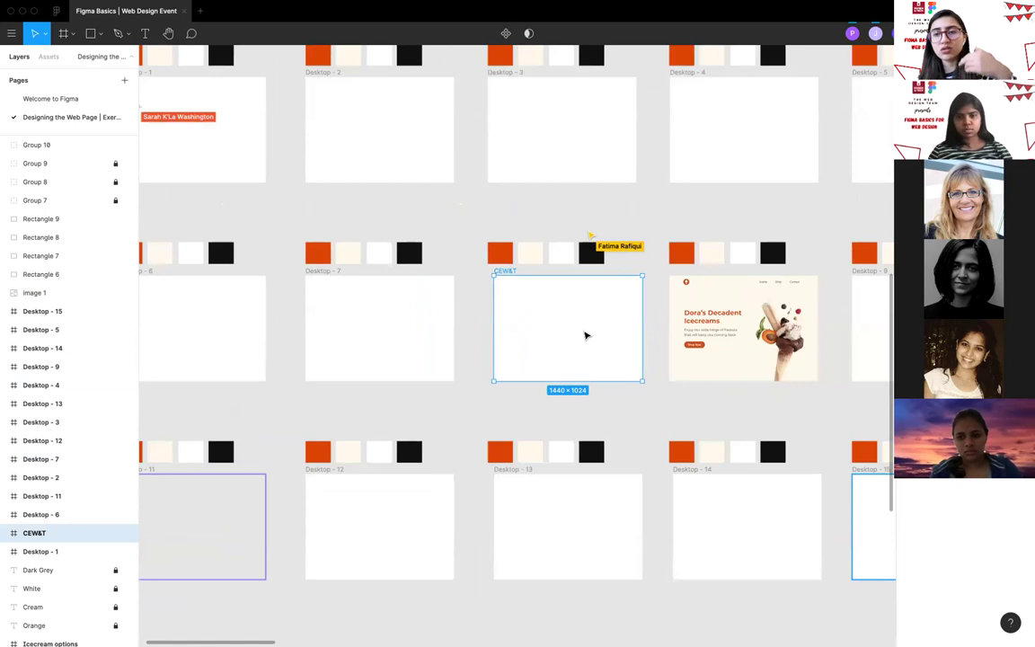
{"action": "scroll", "coordinate": [585, 336], "scroll_direction": "down", "scroll_amount": 5}
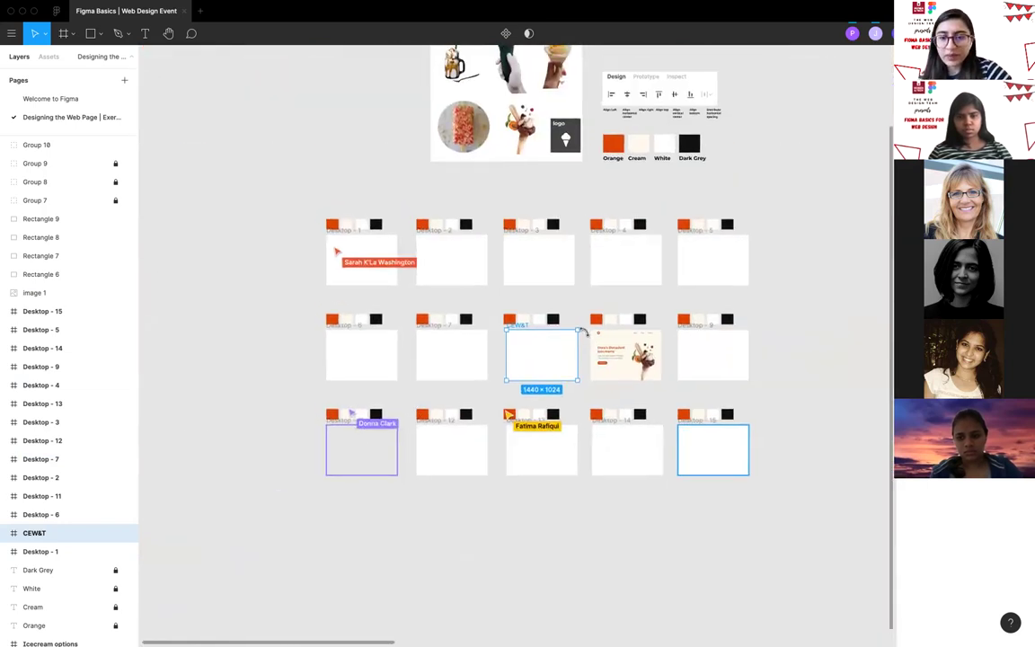
{"action": "scroll", "coordinate": [579, 330], "scroll_direction": "up", "scroll_amount": 5}
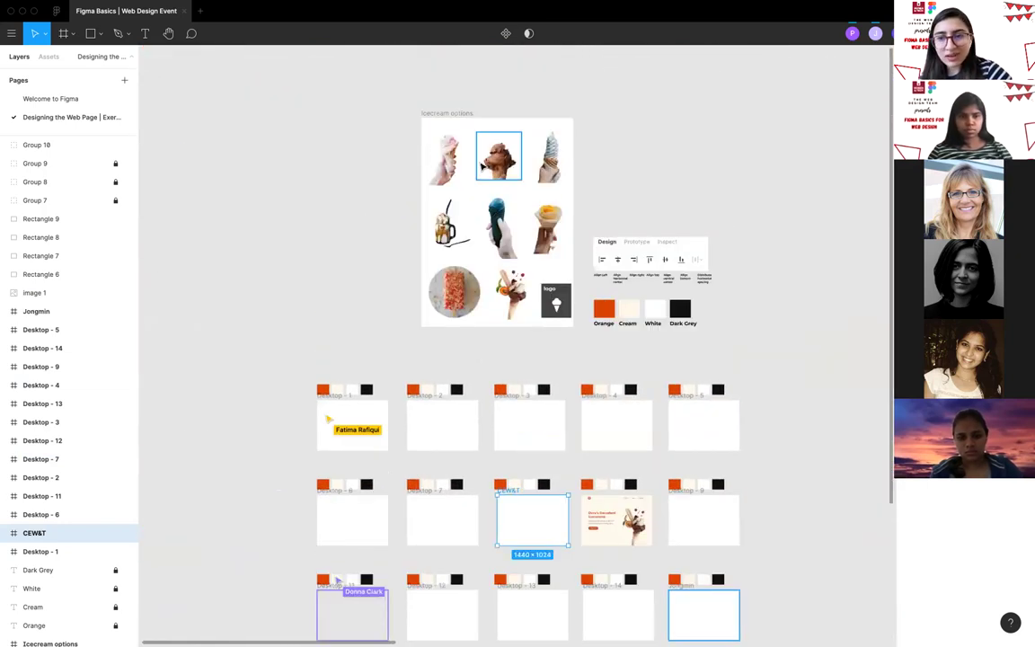
{"action": "scroll", "coordinate": [467, 169], "scroll_direction": "up", "scroll_amount": 5}
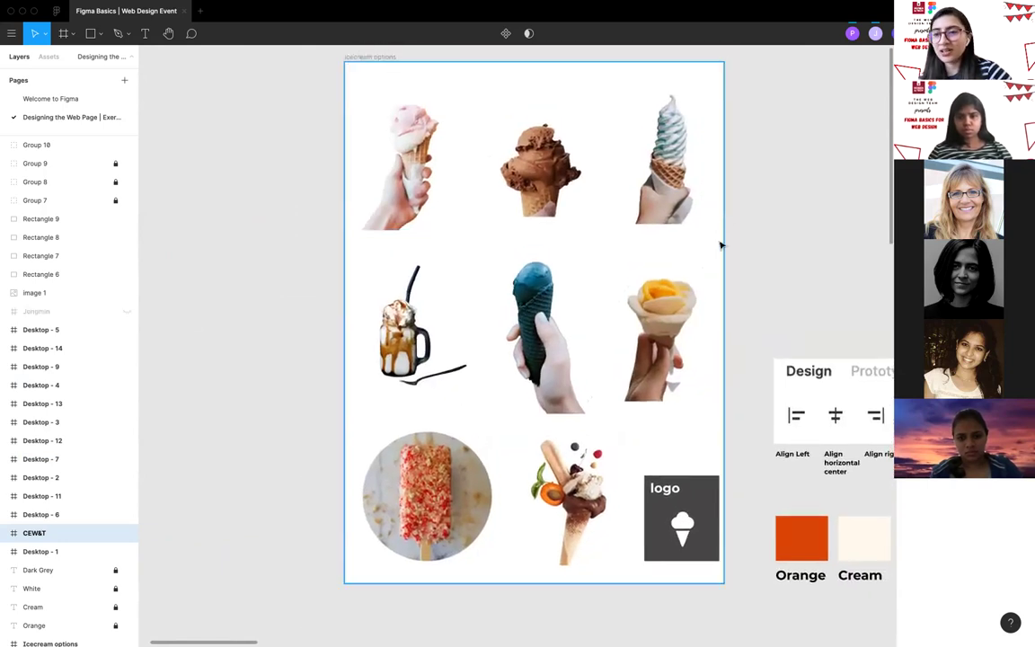
{"action": "scroll", "coordinate": [556, 275], "scroll_direction": "down", "scroll_amount": 3}
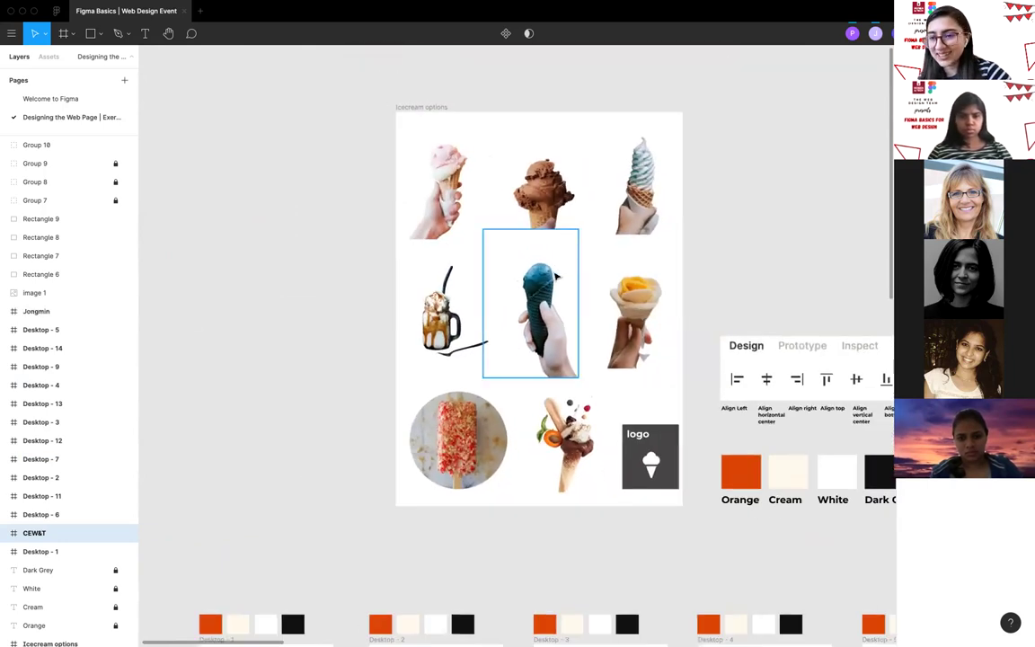
{"action": "scroll", "coordinate": [568, 321], "scroll_direction": "down", "scroll_amount": 1}
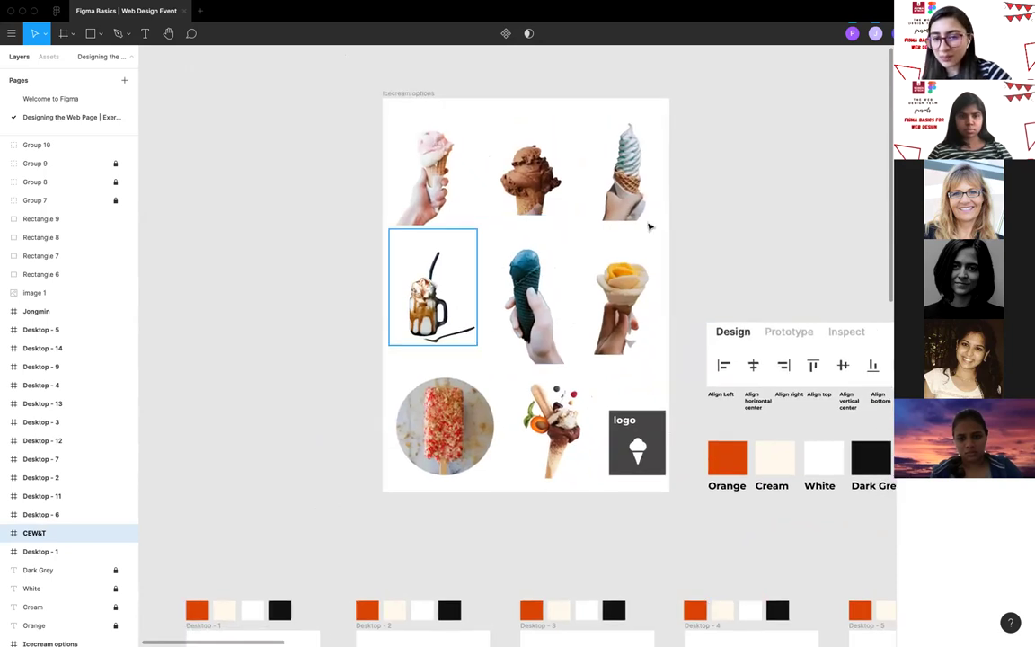
{"action": "scroll", "coordinate": [638, 382], "scroll_direction": "up", "scroll_amount": 4}
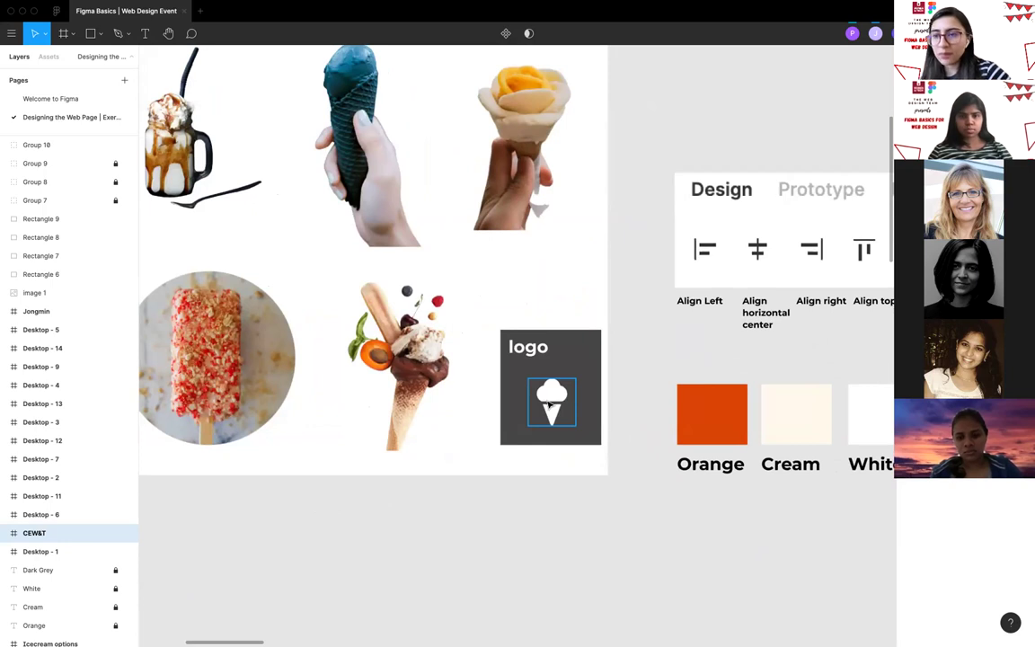
{"action": "scroll", "coordinate": [551, 404], "scroll_direction": "down", "scroll_amount": 5}
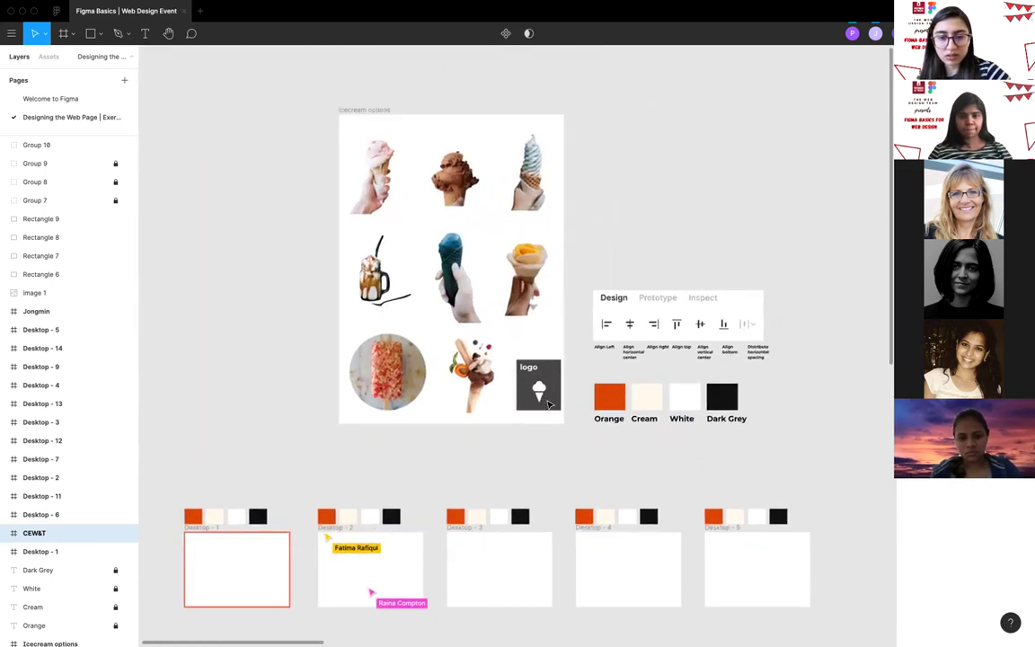
{"action": "scroll", "coordinate": [629, 410], "scroll_direction": "down", "scroll_amount": 4}
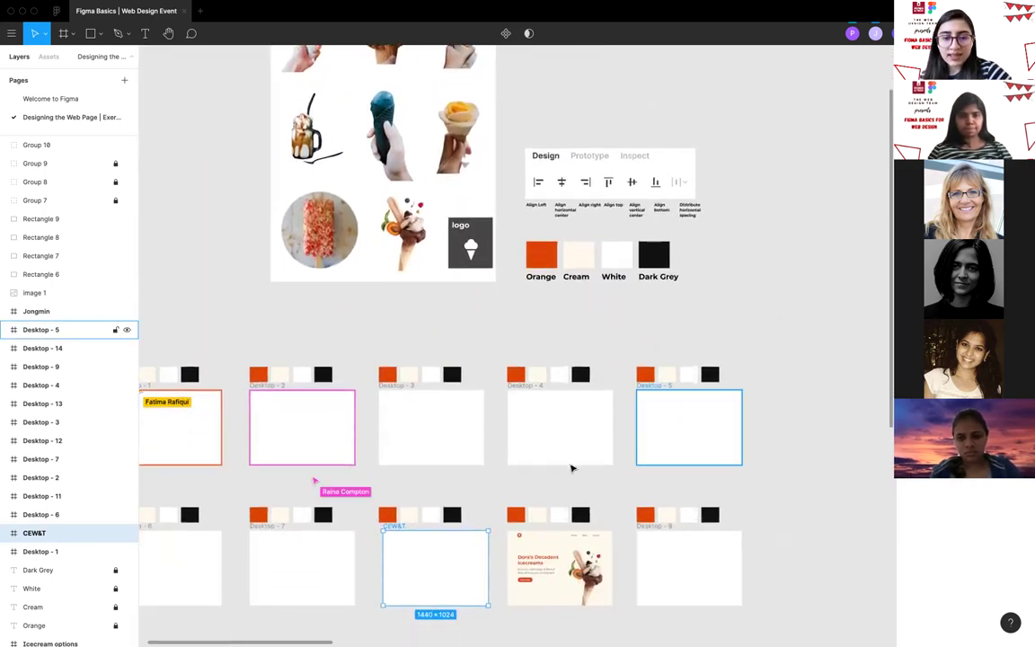
{"action": "scroll", "coordinate": [572, 469], "scroll_direction": "up", "scroll_amount": 2}
{"action": "scroll", "coordinate": [521, 414], "scroll_direction": "down", "scroll_amount": 1}
{"action": "left_click", "coordinate": [494, 353]}
{"action": "scroll", "coordinate": [494, 353], "scroll_direction": "up", "scroll_amount": 3}
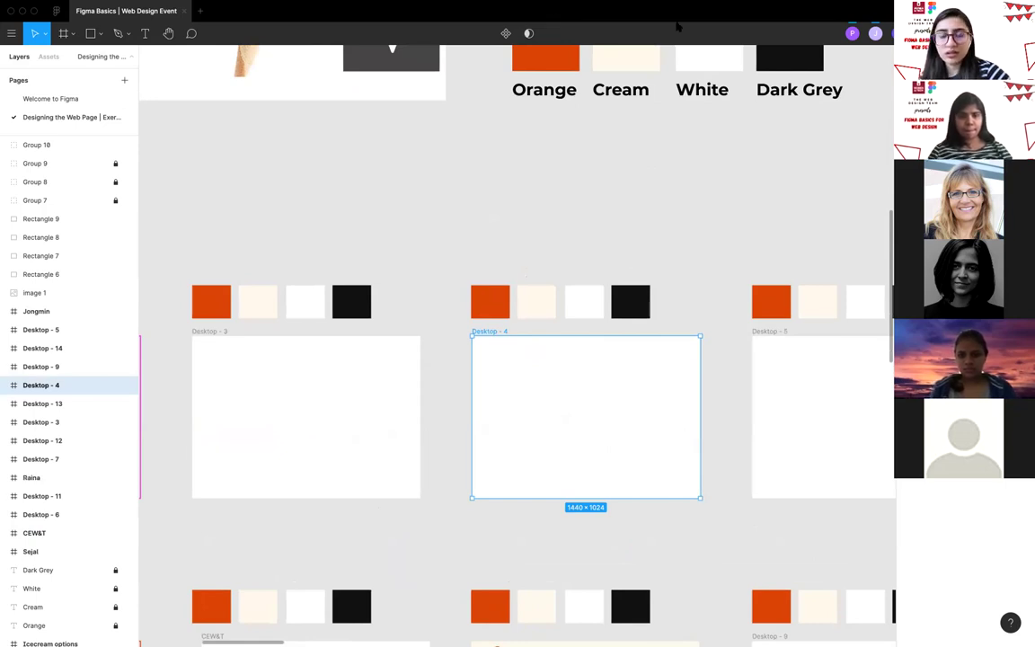
{"action": "scroll", "coordinate": [686, 257], "scroll_direction": "down", "scroll_amount": 3}
{"action": "scroll", "coordinate": [687, 257], "scroll_direction": "right", "scroll_amount": 2}
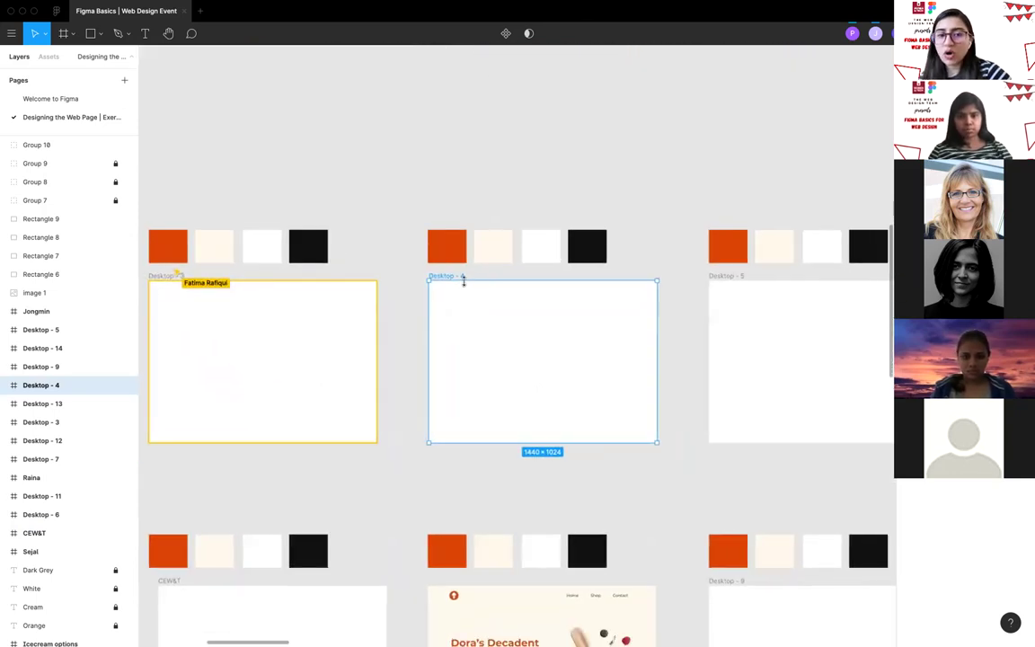
{"action": "left_click", "coordinate": [482, 247]}
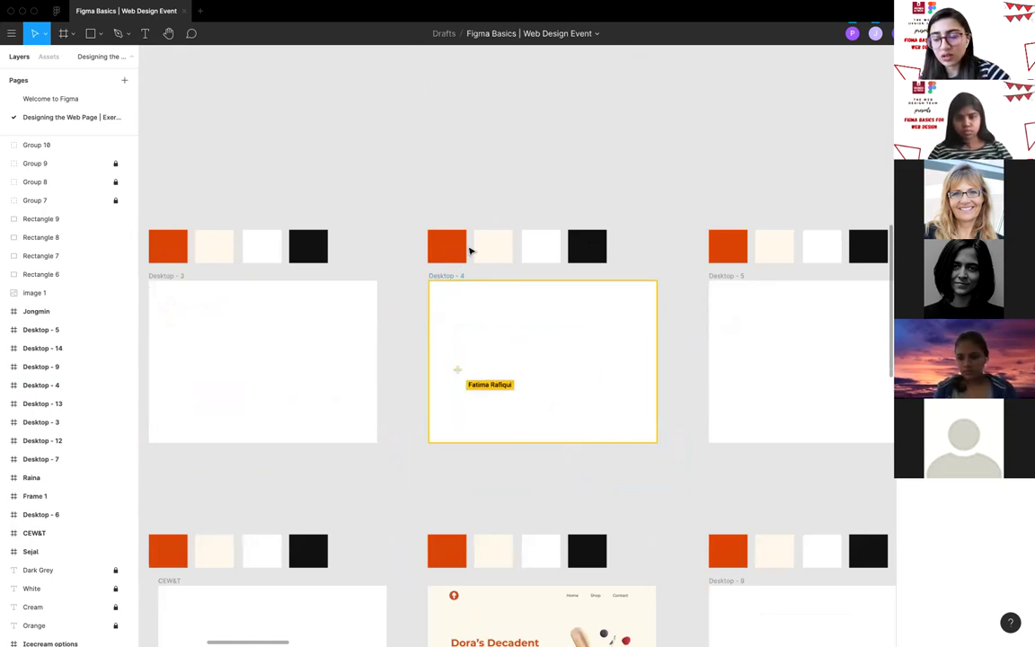
{"action": "scroll", "coordinate": [469, 251], "scroll_direction": "down", "scroll_amount": 3}
{"action": "scroll", "coordinate": [469, 251], "scroll_direction": "up", "scroll_amount": 2}
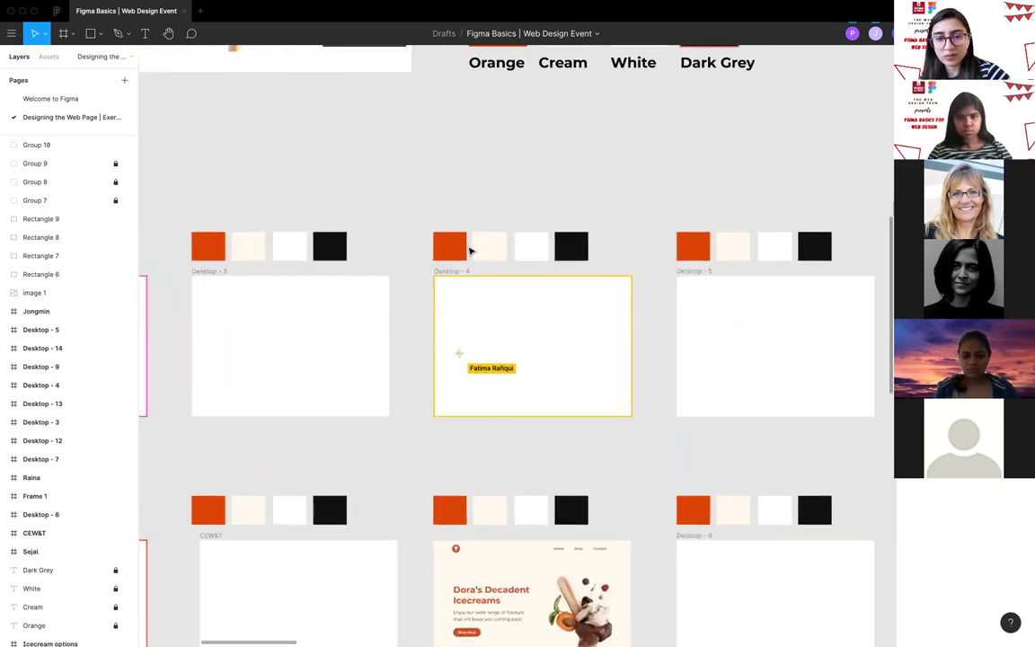
{"action": "scroll", "coordinate": [469, 252], "scroll_direction": "down", "scroll_amount": 3}
{"action": "scroll", "coordinate": [469, 252], "scroll_direction": "up", "scroll_amount": 2}
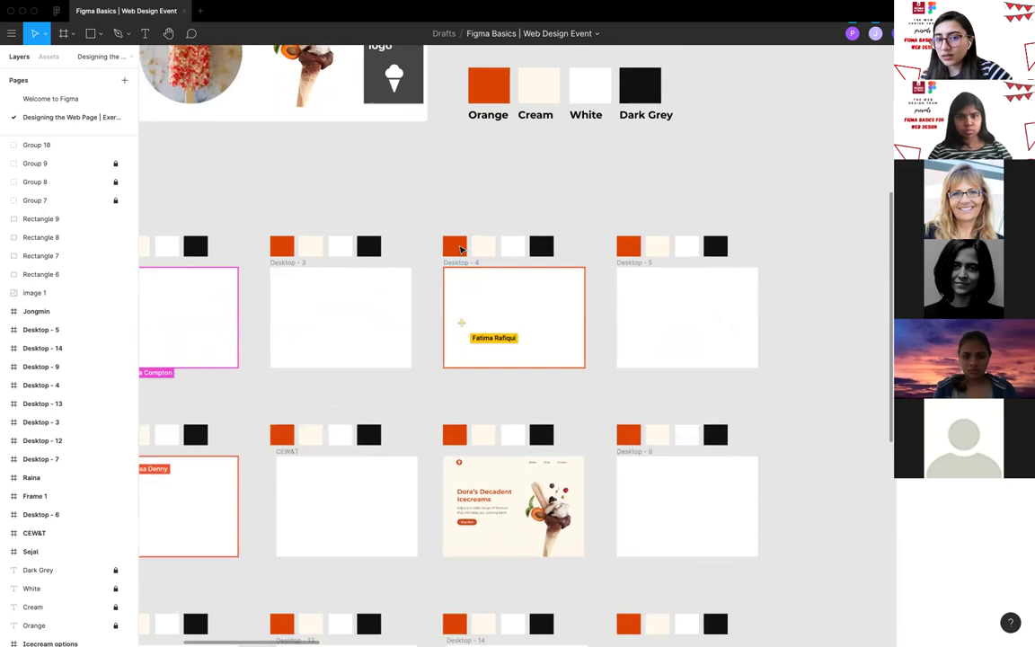
{"action": "scroll", "coordinate": [539, 243], "scroll_direction": "down", "scroll_amount": 3}
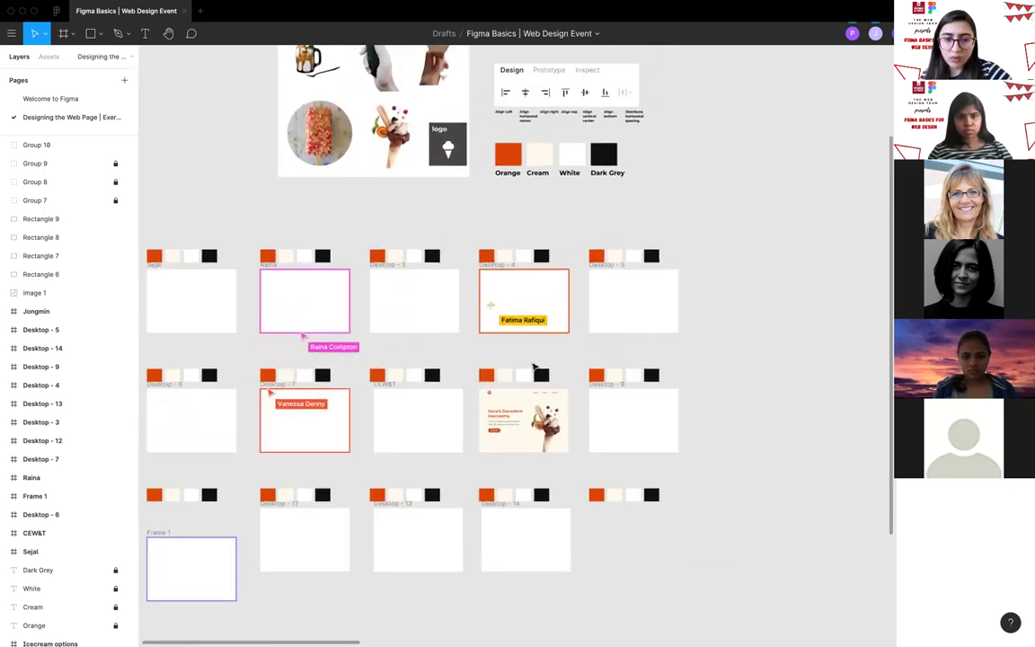
{"action": "scroll", "coordinate": [534, 367], "scroll_direction": "up", "scroll_amount": 3}
{"action": "scroll", "coordinate": [489, 409], "scroll_direction": "up", "scroll_amount": 2}
{"action": "scroll", "coordinate": [493, 404], "scroll_direction": "down", "scroll_amount": 2}
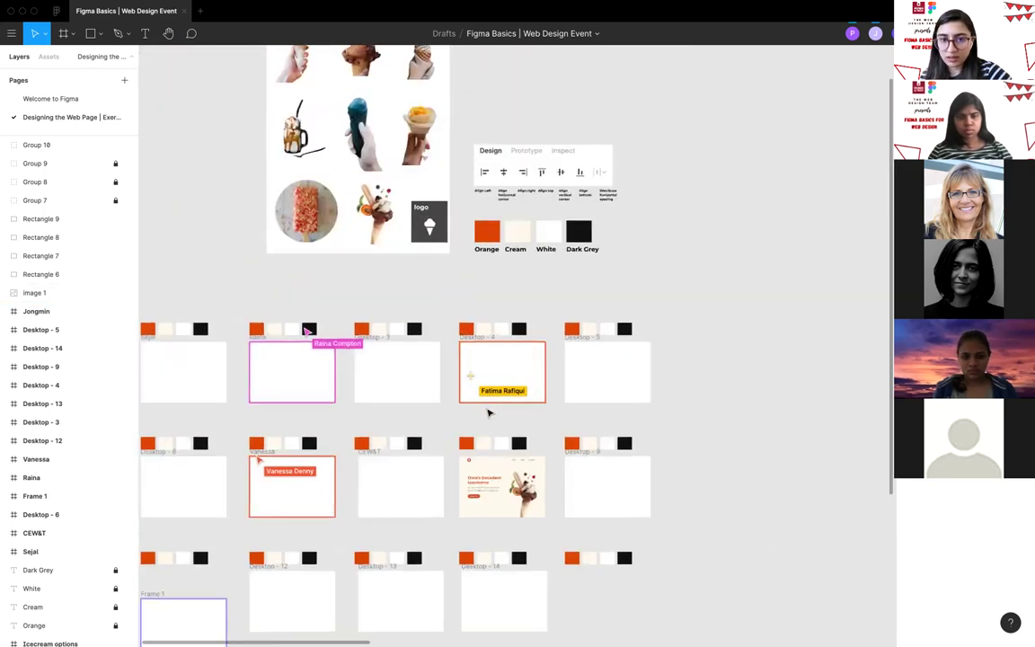
{"action": "scroll", "coordinate": [493, 405], "scroll_direction": "up", "scroll_amount": 2}
{"action": "scroll", "coordinate": [528, 224], "scroll_direction": "up", "scroll_amount": 3}
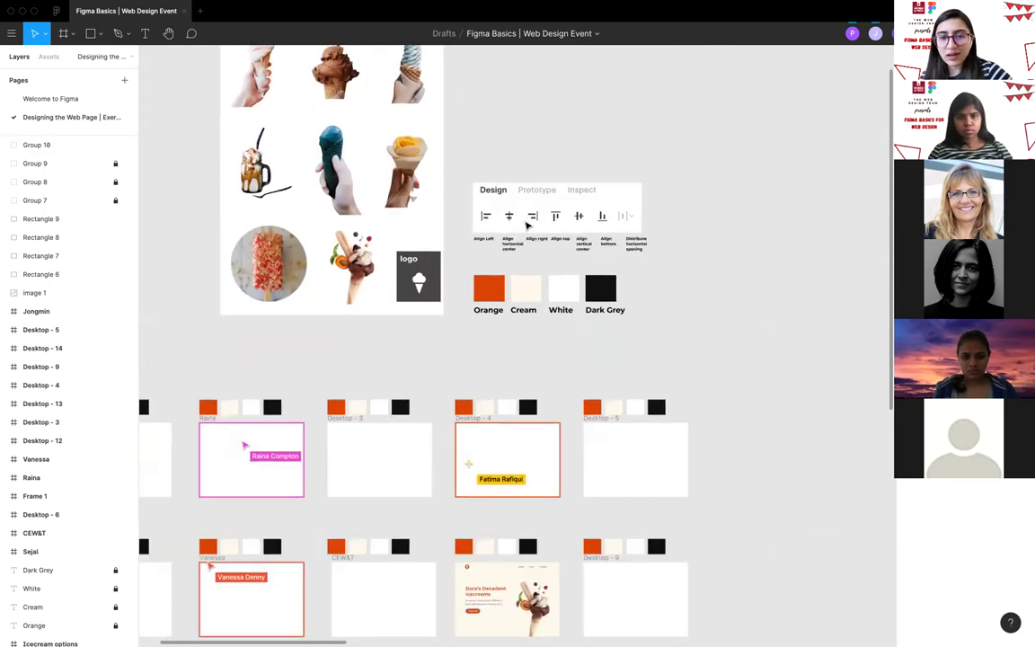
{"action": "scroll", "coordinate": [528, 225], "scroll_direction": "up", "scroll_amount": 4}
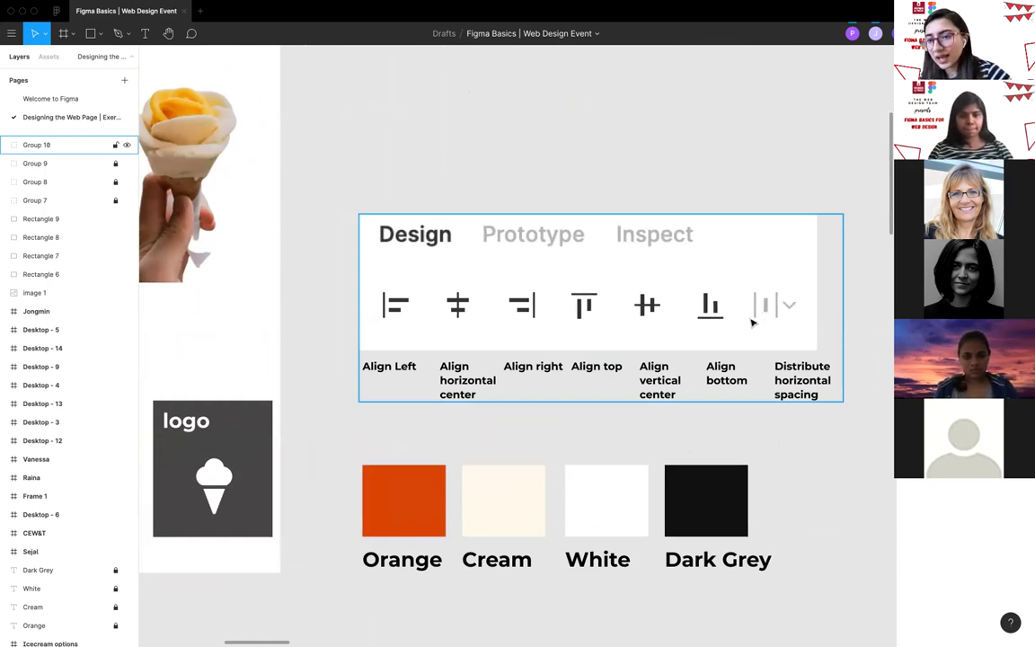
{"action": "scroll", "coordinate": [753, 322], "scroll_direction": "right", "scroll_amount": 2}
{"action": "scroll", "coordinate": [753, 321], "scroll_direction": "down", "scroll_amount": 1}
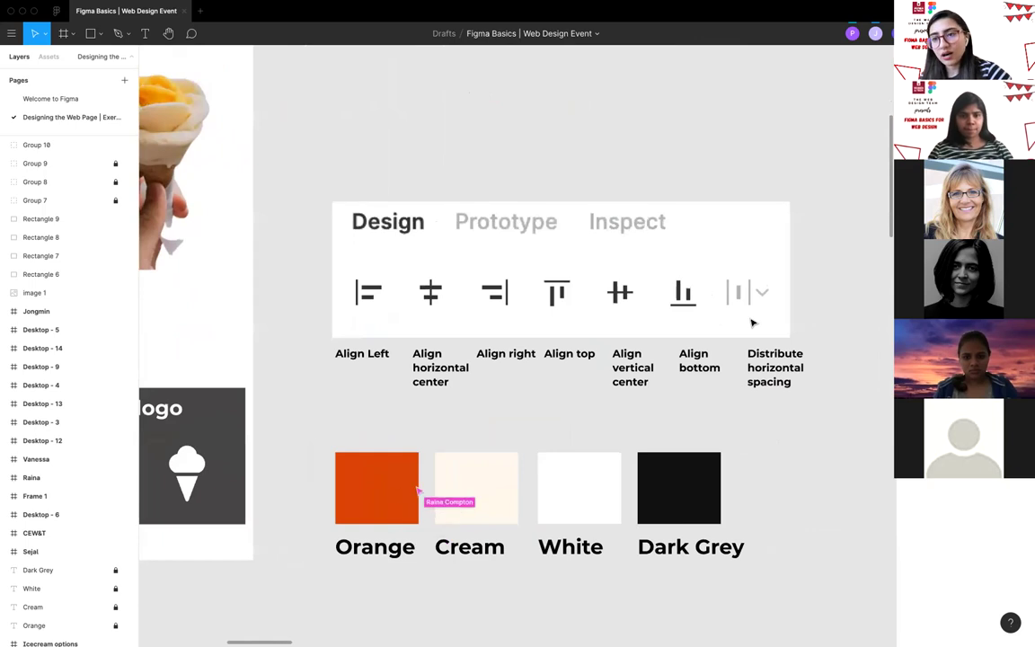
{"action": "scroll", "coordinate": [753, 322], "scroll_direction": "right", "scroll_amount": 1}
{"action": "scroll", "coordinate": [753, 322], "scroll_direction": "down", "scroll_amount": 1}
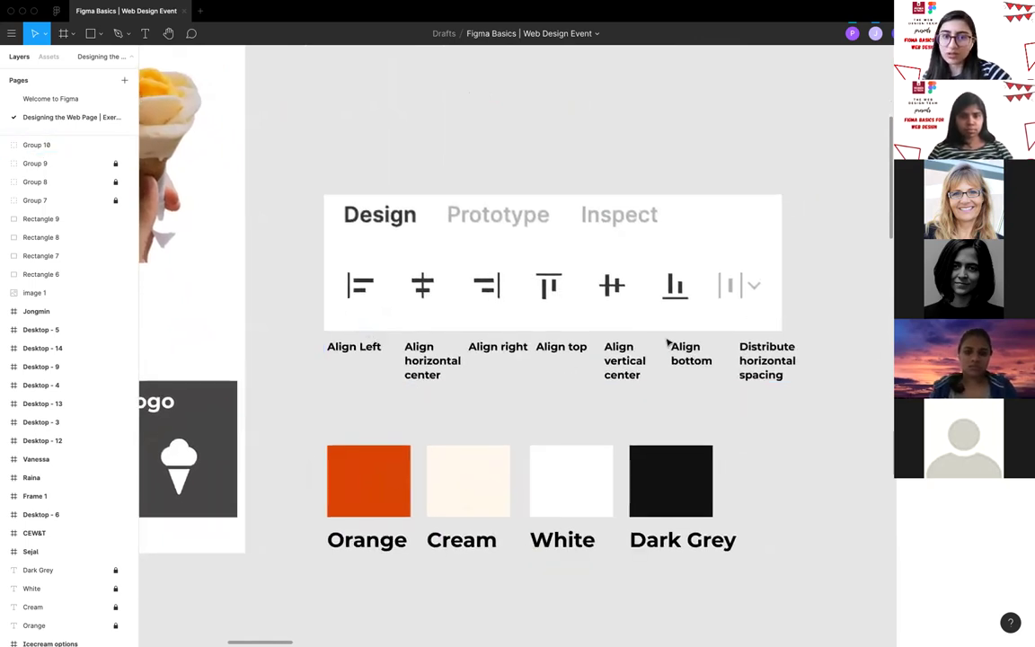
{"action": "scroll", "coordinate": [566, 366], "scroll_direction": "down", "scroll_amount": 2}
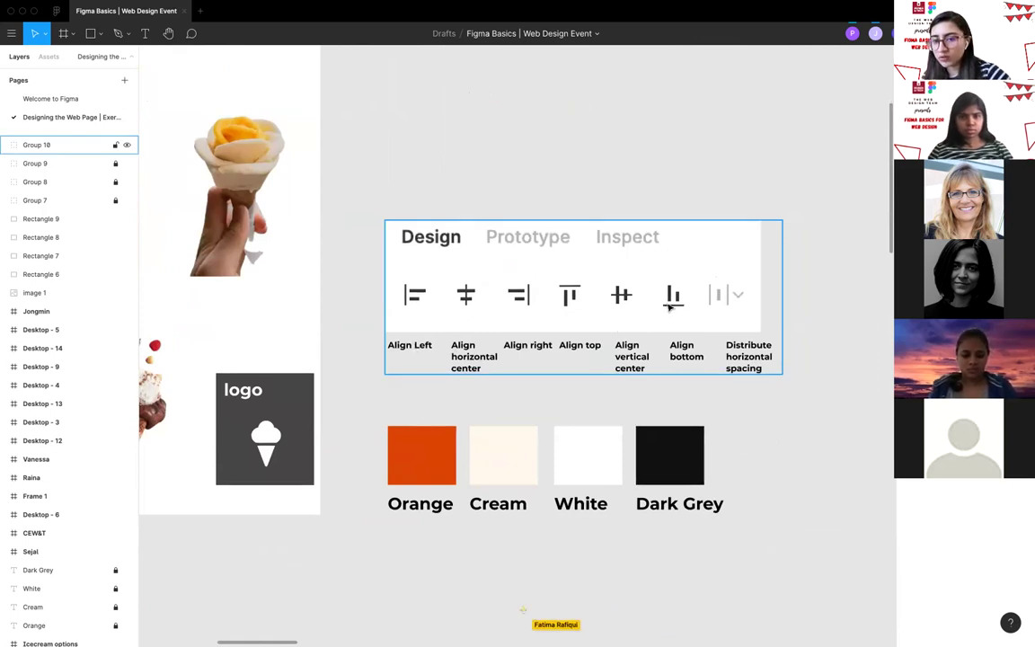
{"action": "scroll", "coordinate": [547, 274], "scroll_direction": "down", "scroll_amount": 3}
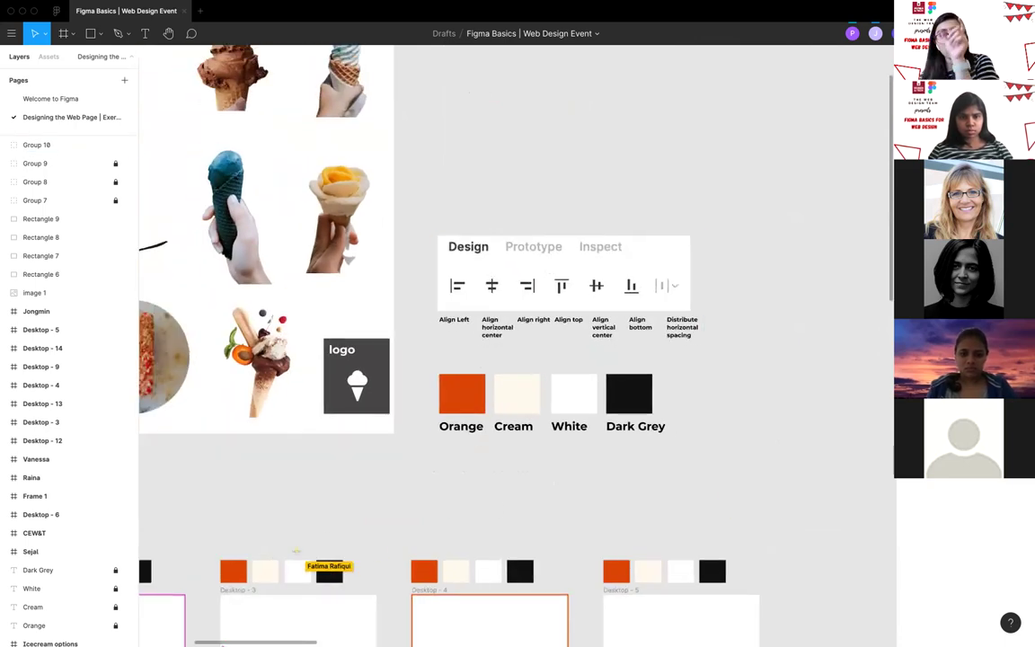
{"action": "scroll", "coordinate": [627, 158], "scroll_direction": "down", "scroll_amount": 5}
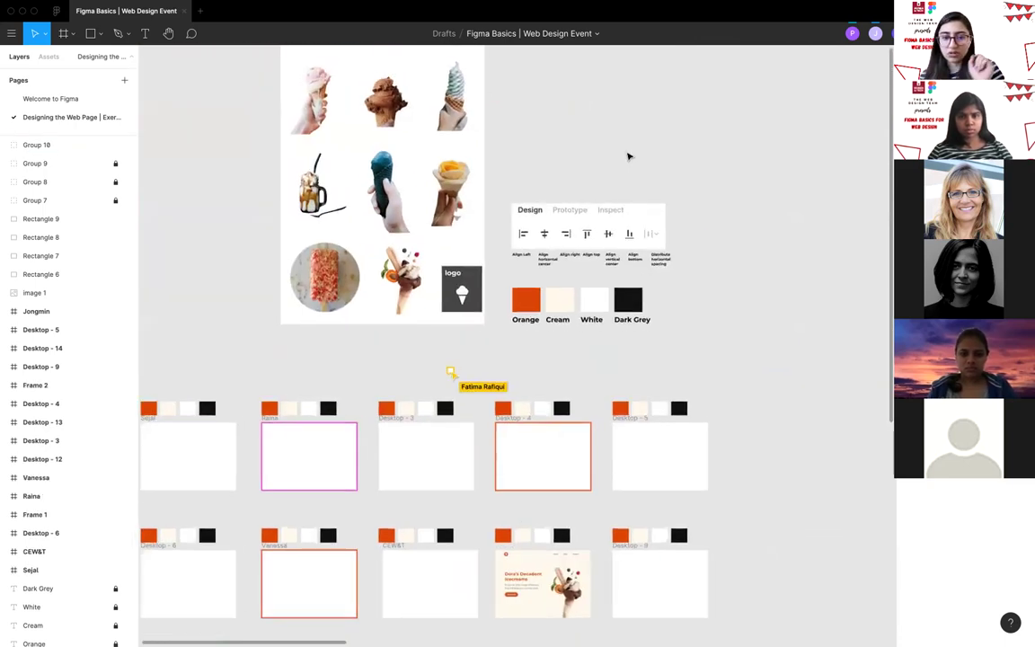
{"action": "scroll", "coordinate": [627, 157], "scroll_direction": "down", "scroll_amount": 1}
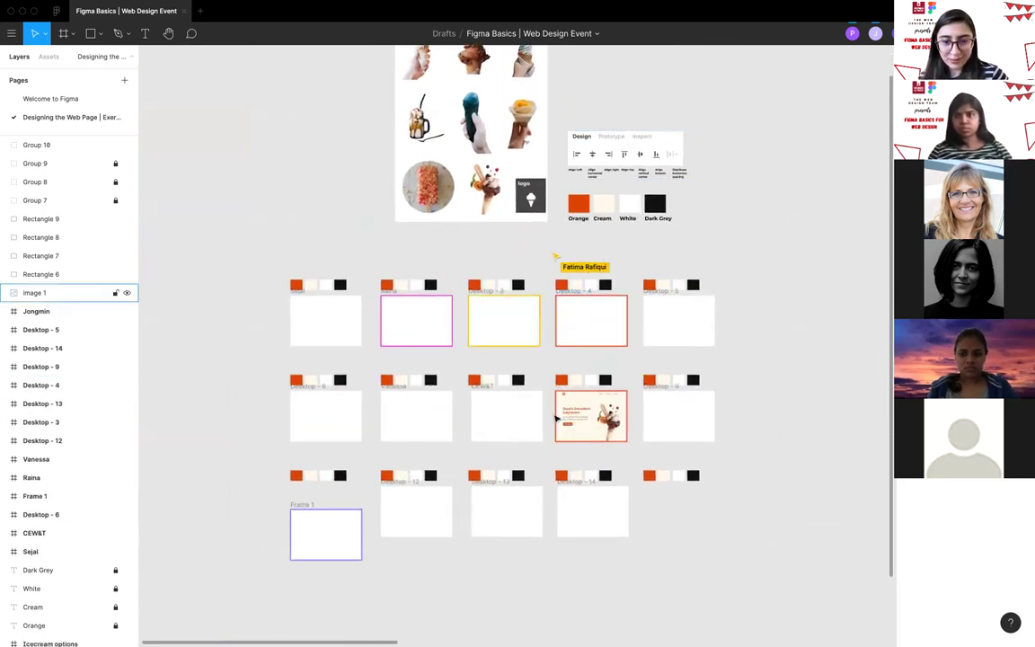
{"action": "scroll", "coordinate": [629, 405], "scroll_direction": "up", "scroll_amount": 3}
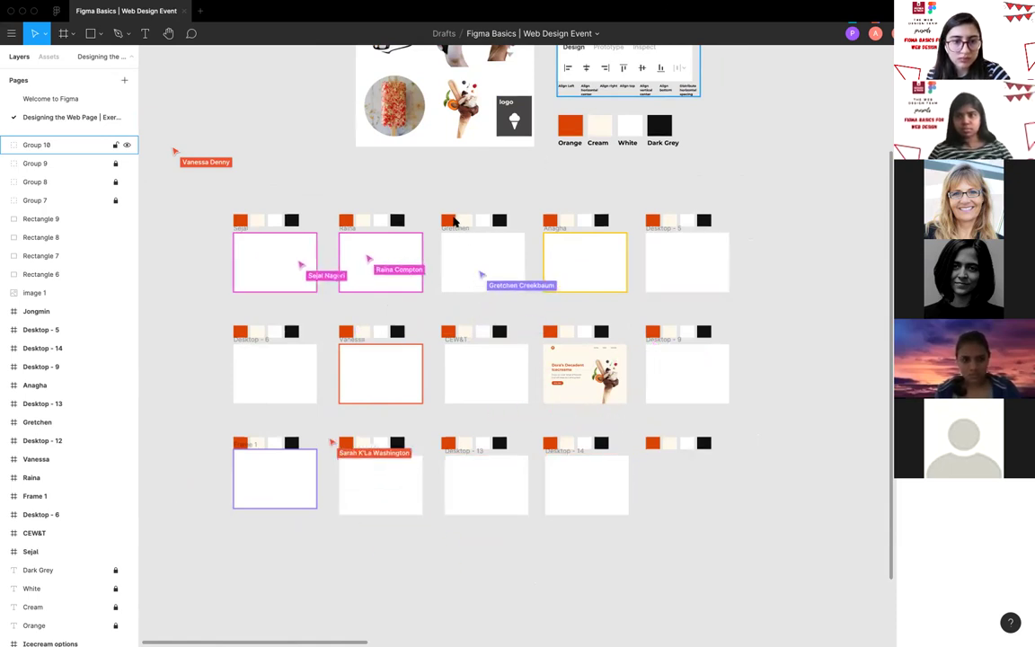
{"action": "left_click", "coordinate": [384, 163]}
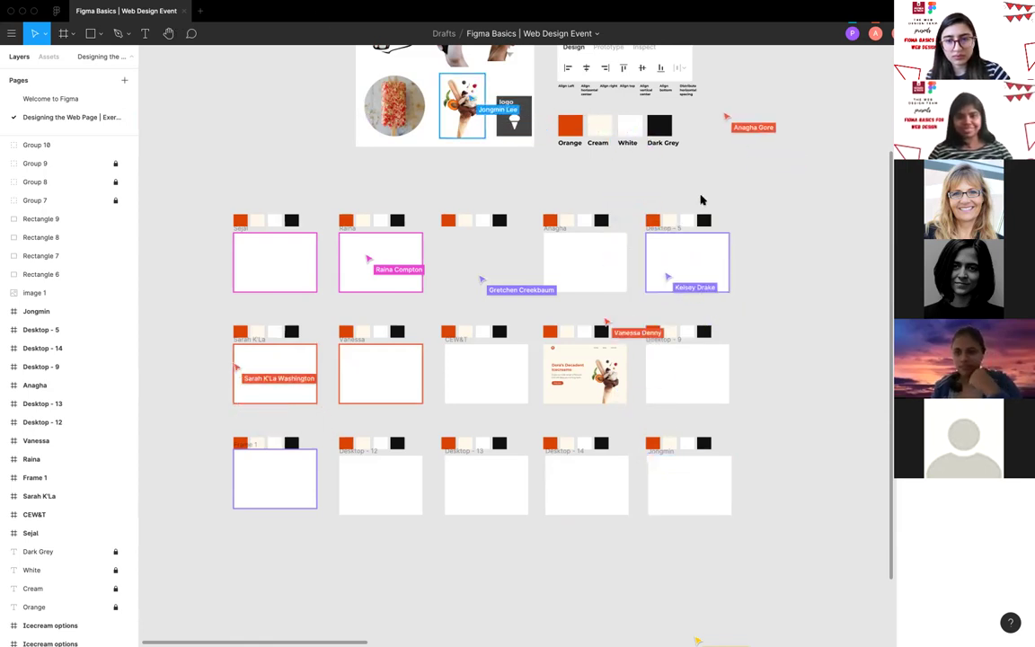
Duplicate the Anagha frame into the empty third column of the top row.
{"action": "left_click", "coordinate": [672, 232]}
{"action": "mouse_move", "coordinate": [672, 232]}
{"action": "left_mouse_down"}
{"action": "mouse_move", "coordinate": [553, 225]}
{"action": "mouse_move", "coordinate": [667, 235]}
{"action": "left_mouse_up"}
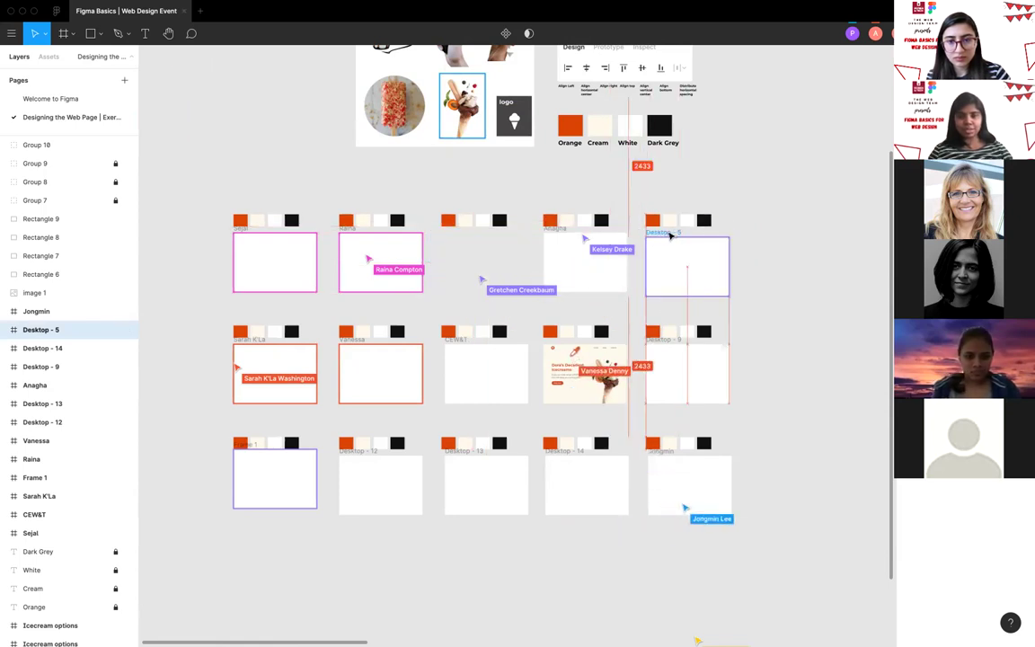
{"action": "right_click", "coordinate": [670, 232]}
{"action": "key", "text": "Escape"}
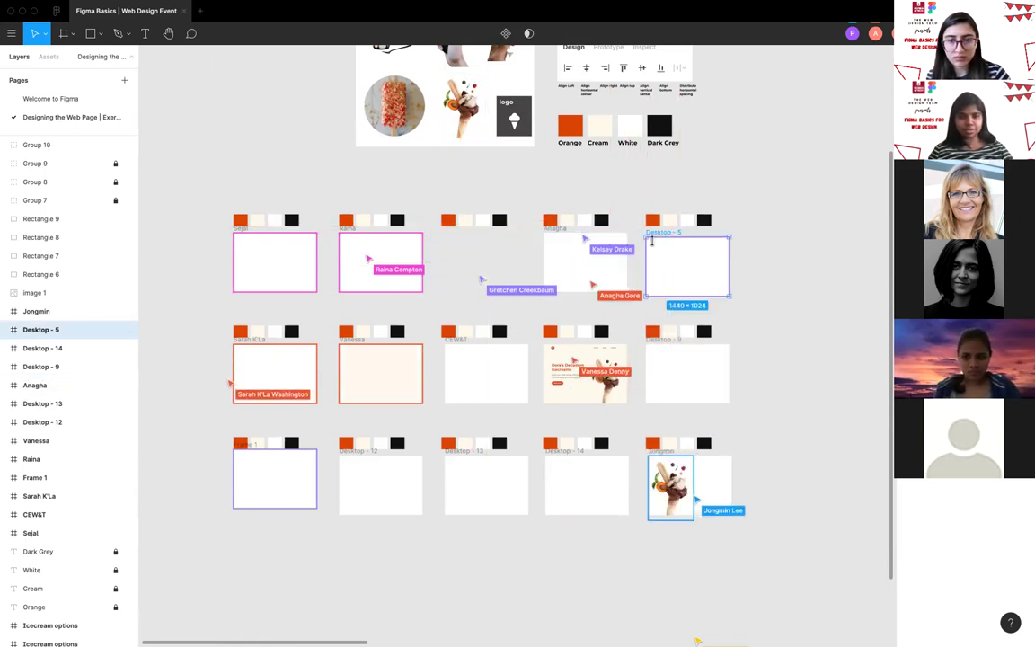
{"action": "left_click", "coordinate": [564, 230]}
{"action": "left_click_drag", "start_coordinate": [564, 230], "coordinate": [459, 235]}
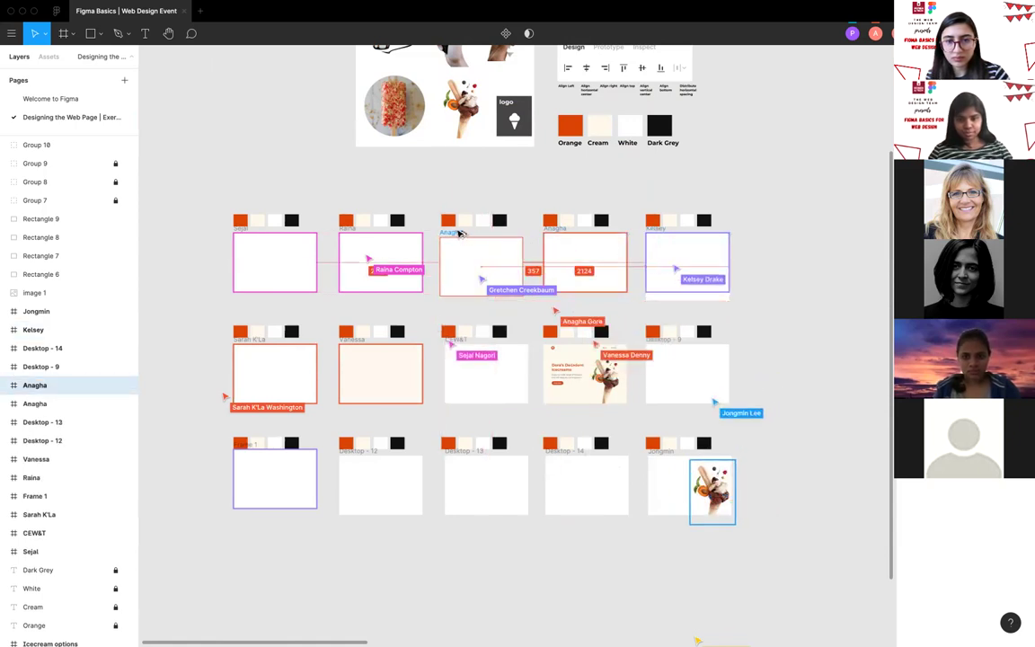
Rename the copied Anagha frame to sdsd.
{"action": "left_click", "coordinate": [704, 266]}
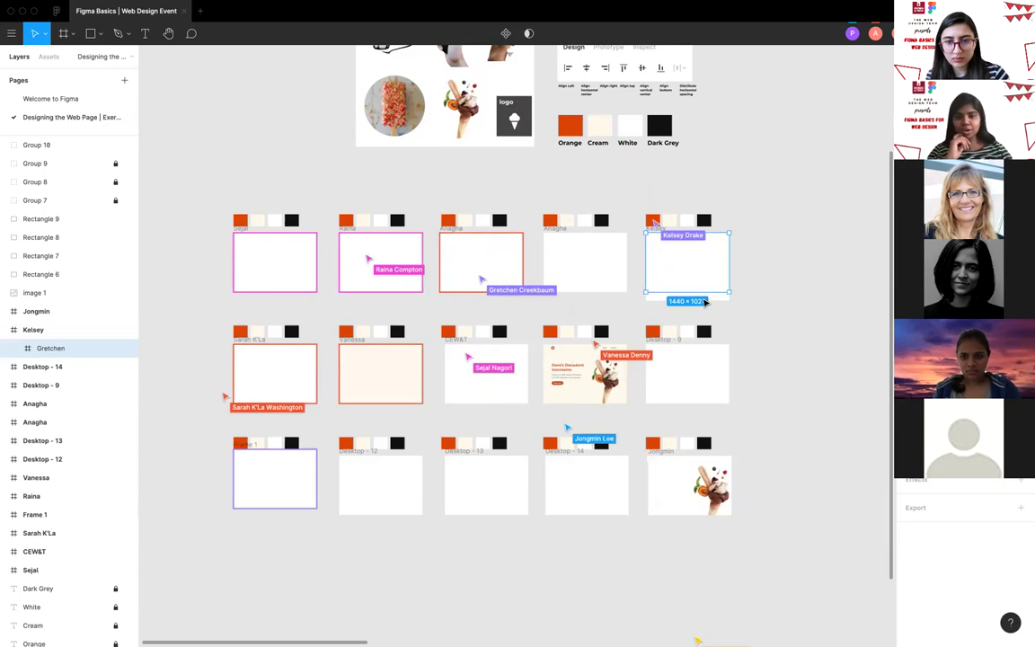
{"action": "scroll", "coordinate": [670, 240], "scroll_direction": "up", "scroll_amount": 3}
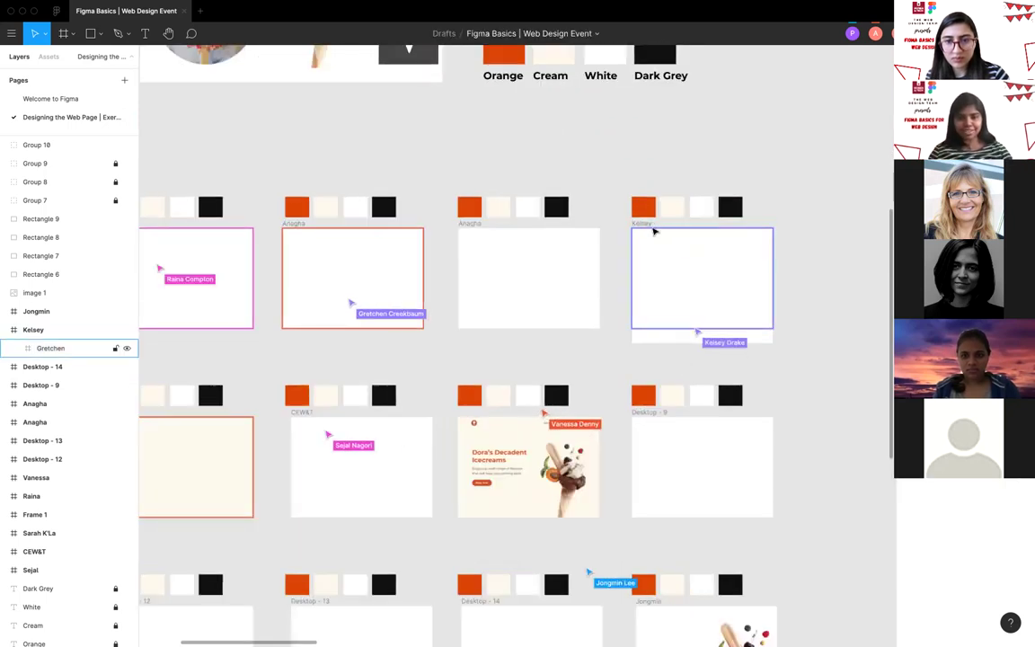
{"action": "left_click", "coordinate": [295, 224]}
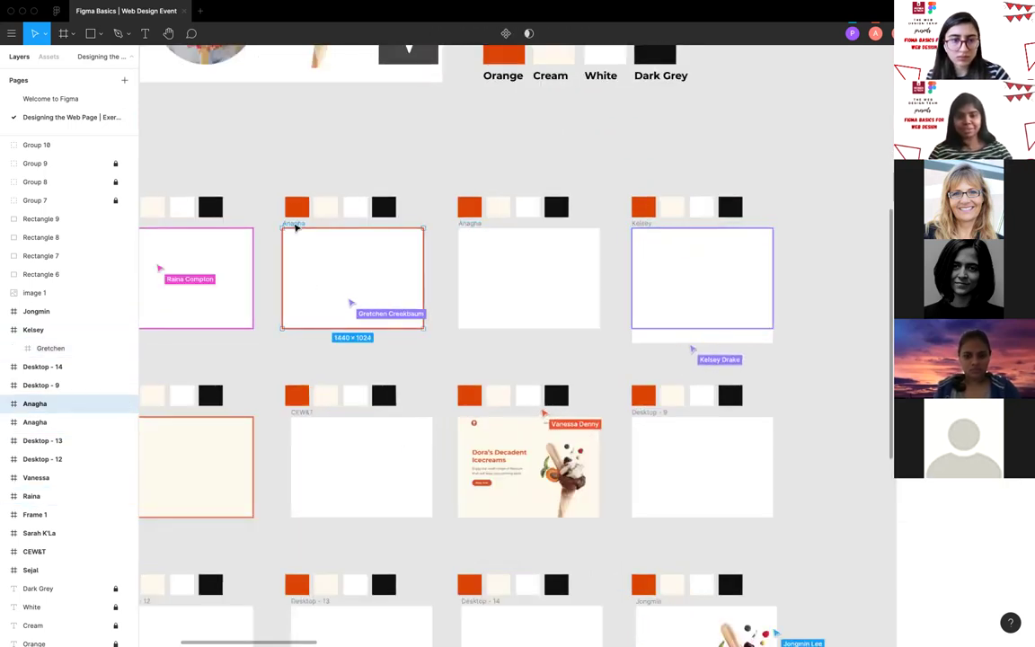
{"action": "key", "text": "super+r"}
{"action": "type", "text": "sdsds"}
{"action": "key", "text": "BackSpace"}
{"action": "key", "text": "Return"}
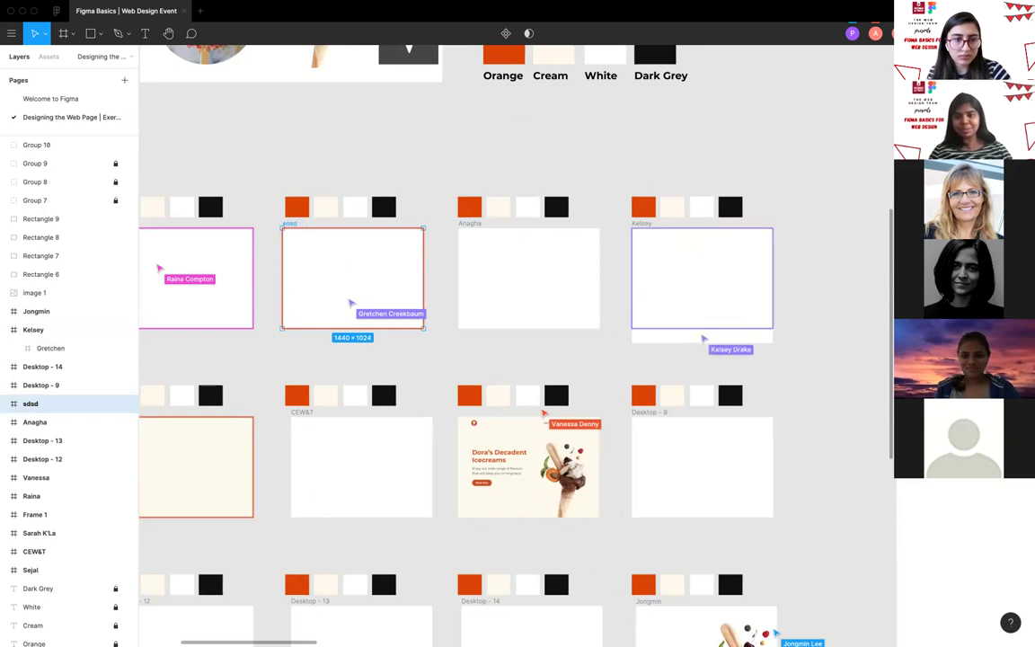
{"action": "scroll", "coordinate": [319, 225], "scroll_direction": "down", "scroll_amount": 3}
{"action": "scroll", "coordinate": [311, 212], "scroll_direction": "up", "scroll_amount": 3}
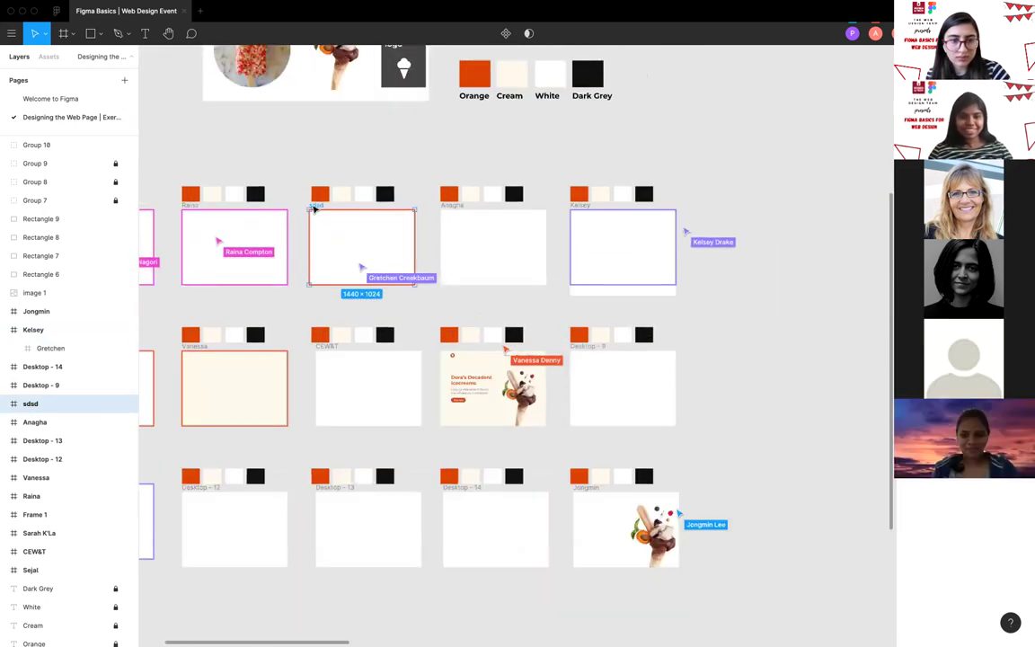
Rename the sdsd frame to cewit and then finally to de.
{"action": "key", "text": "super+r"}
{"action": "type", "text": "cewit"}
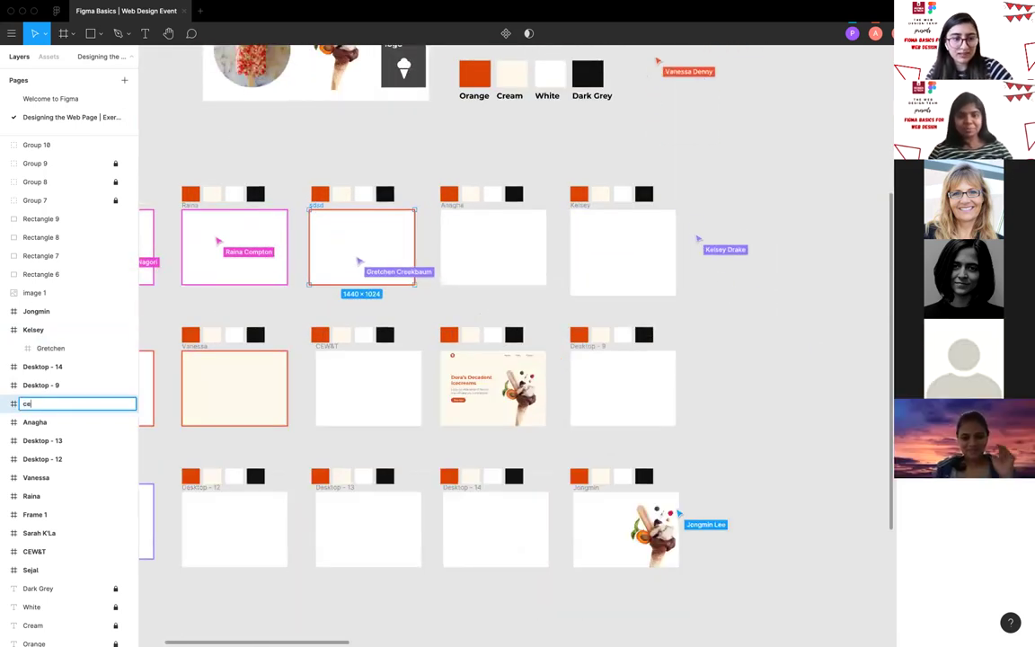
{"action": "key", "text": "Return"}
{"action": "key", "text": "super+r"}
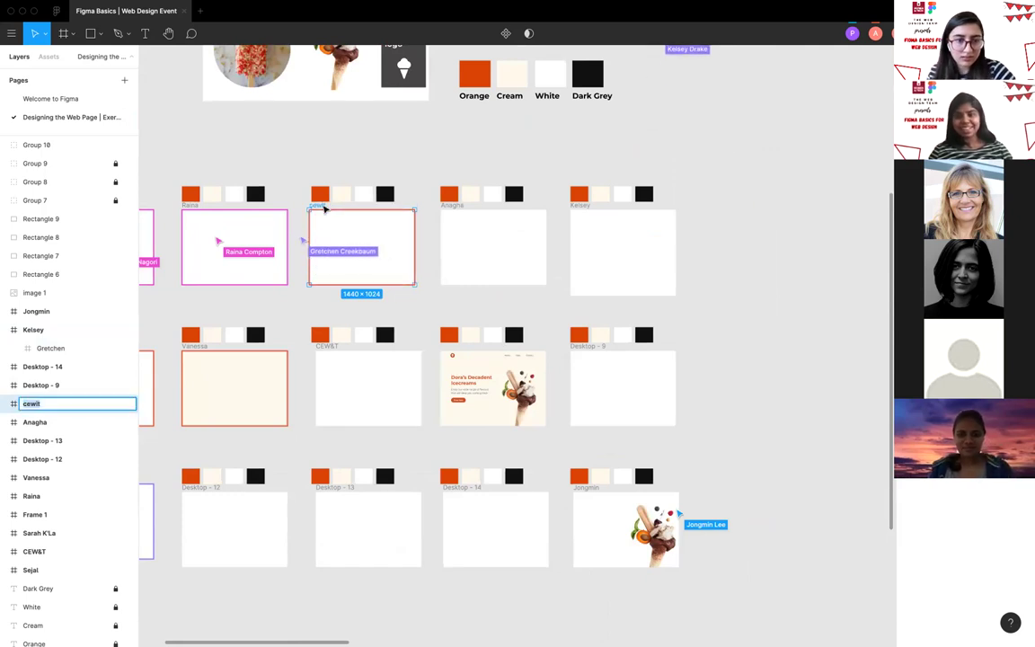
{"action": "left_click", "coordinate": [326, 210]}
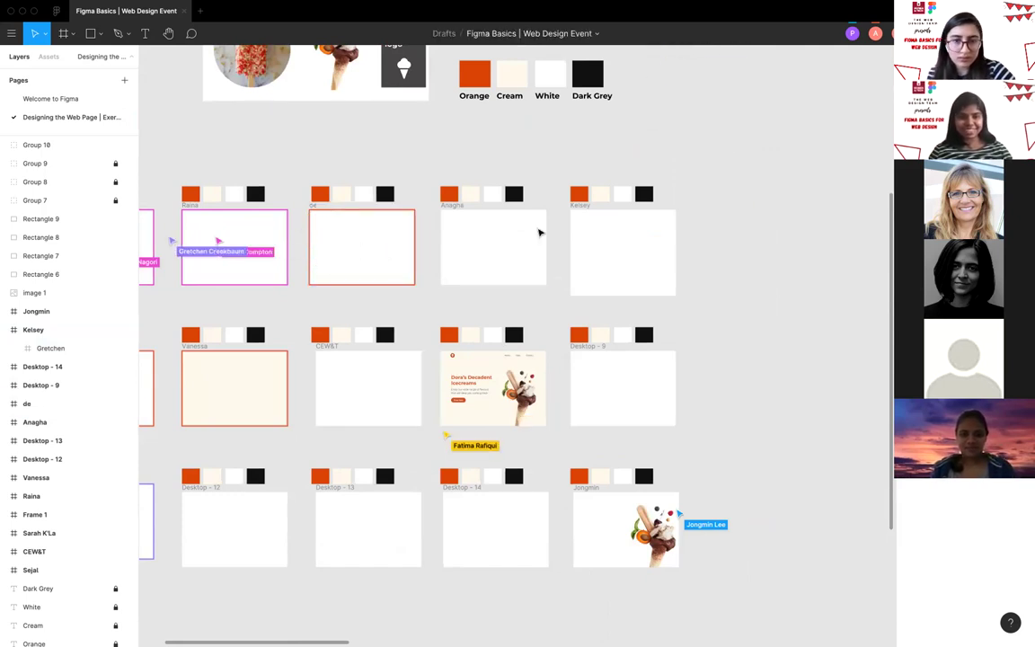
Delete the Gretchen frame nested inside the Kelsey frame.
{"action": "scroll", "coordinate": [538, 231], "scroll_direction": "down", "scroll_amount": 3}
{"action": "left_click", "coordinate": [613, 189]}
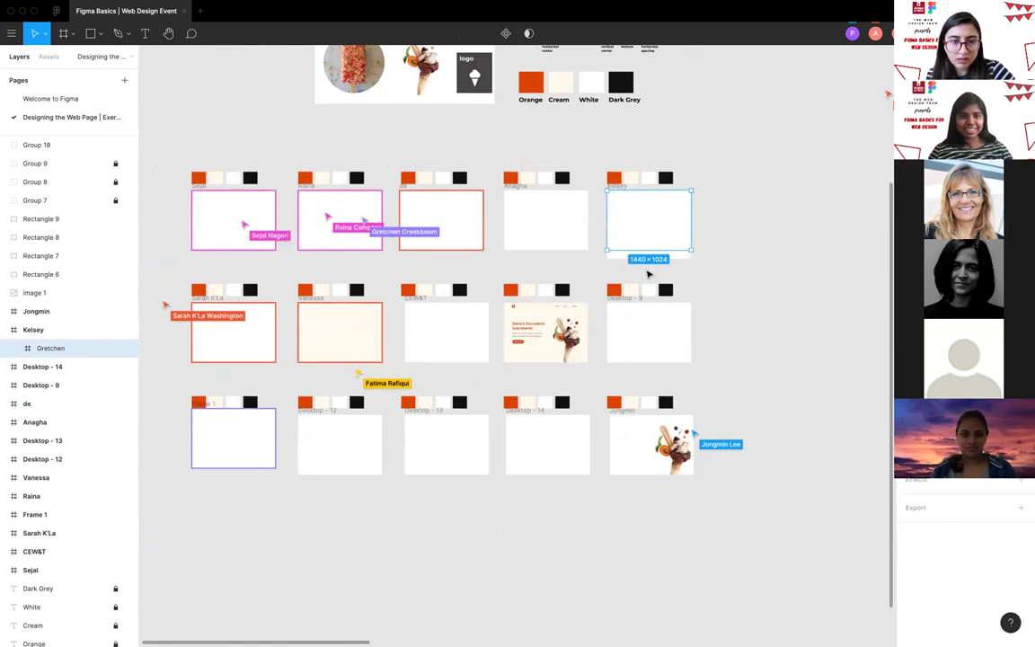
{"action": "scroll", "coordinate": [649, 272], "scroll_direction": "up", "scroll_amount": 3}
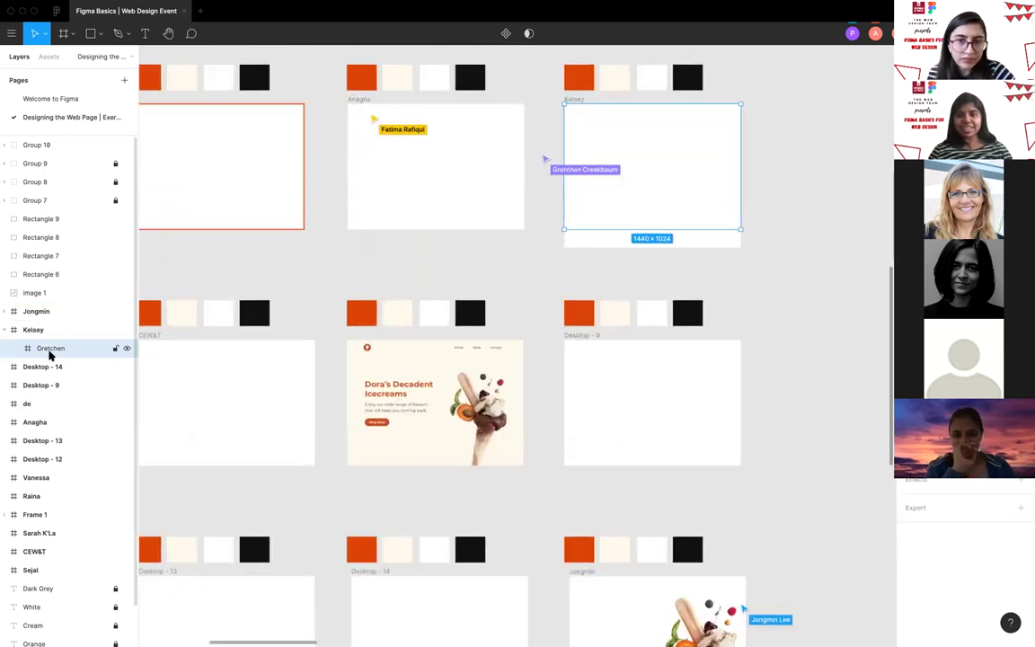
{"action": "key", "text": "Delete"}
{"action": "left_click", "coordinate": [633, 139]}
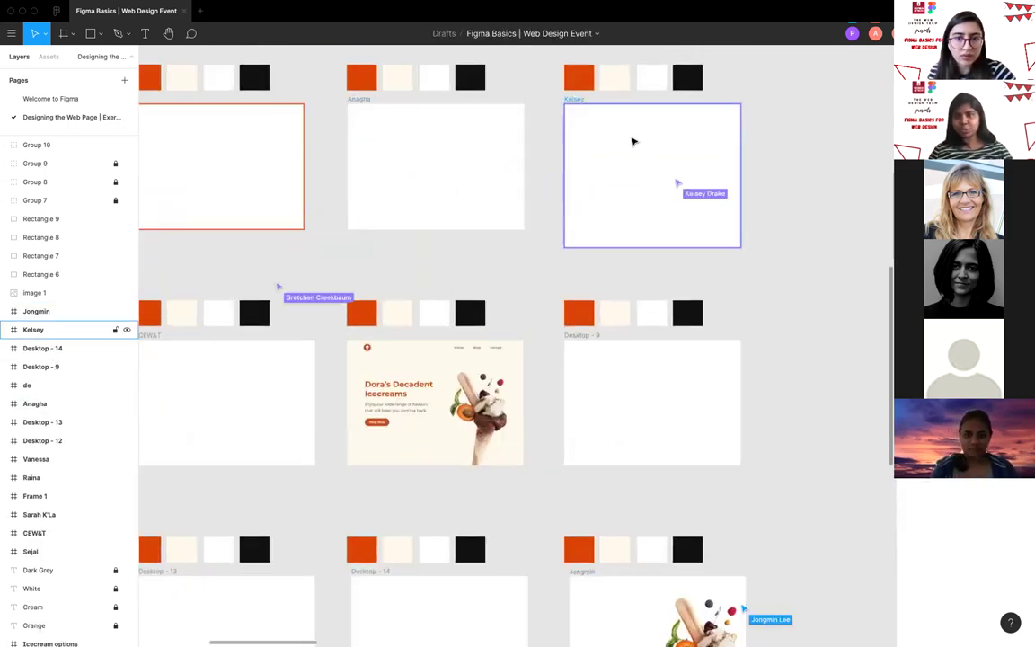
{"action": "left_click_drag", "start_coordinate": [656, 246], "coordinate": [654, 231]}
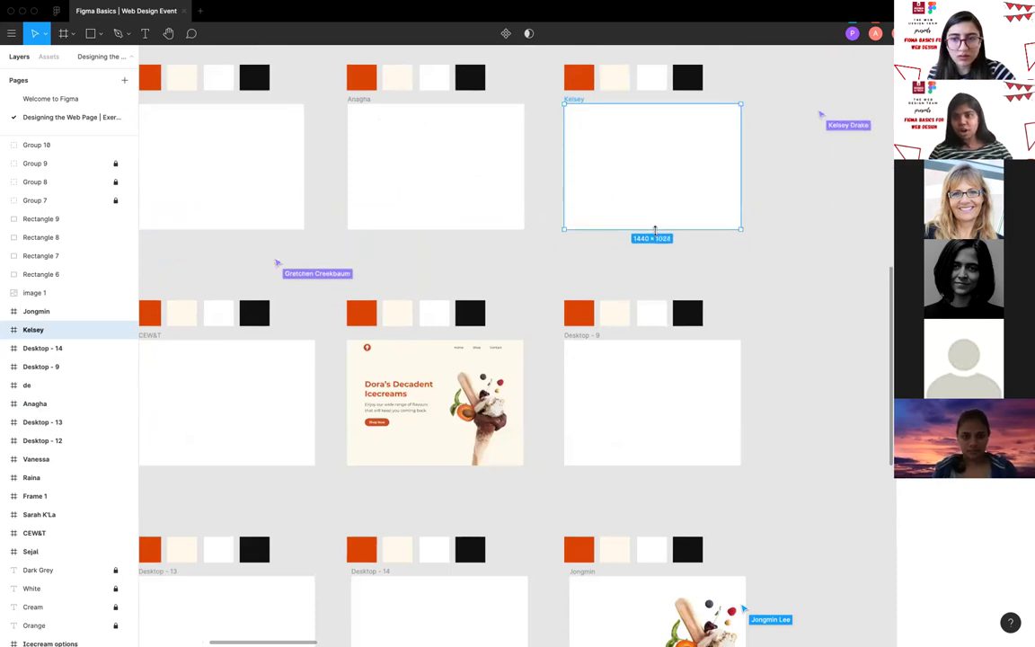
{"action": "scroll", "coordinate": [655, 231], "scroll_direction": "down", "scroll_amount": 5, "text": "ctrl"}
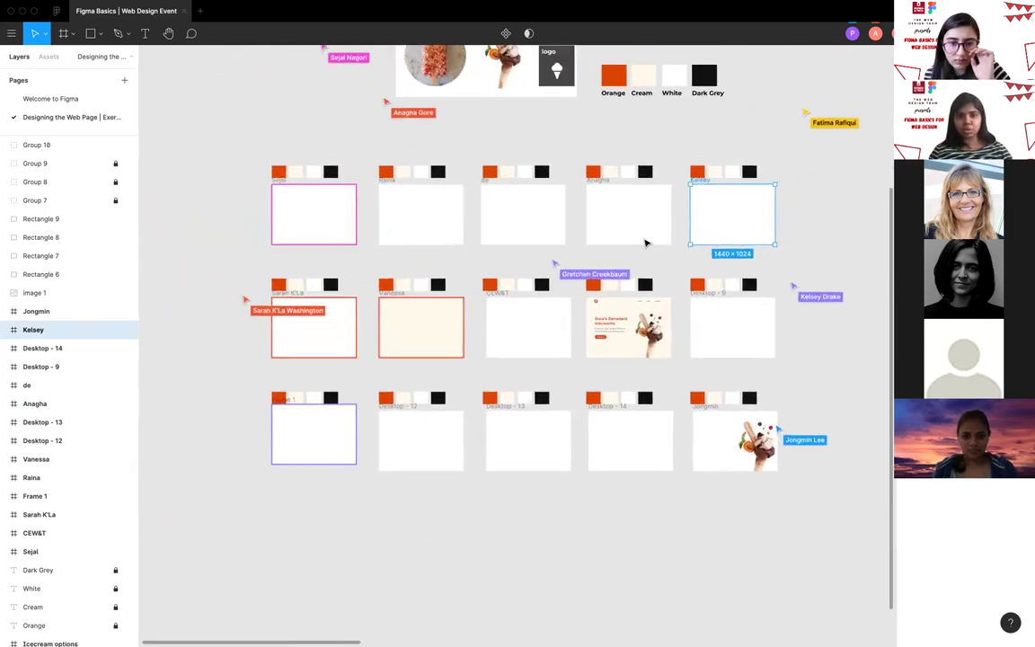
{"action": "scroll", "coordinate": [645, 242], "scroll_direction": "right", "scroll_amount": 3}
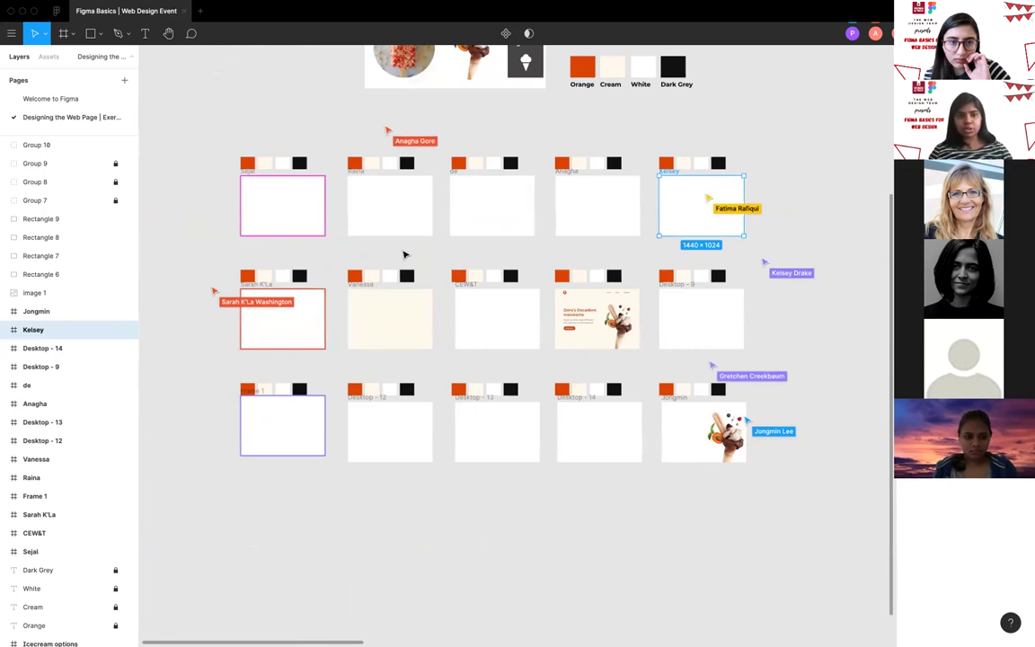
{"action": "scroll", "coordinate": [405, 255], "scroll_direction": "right", "scroll_amount": 2}
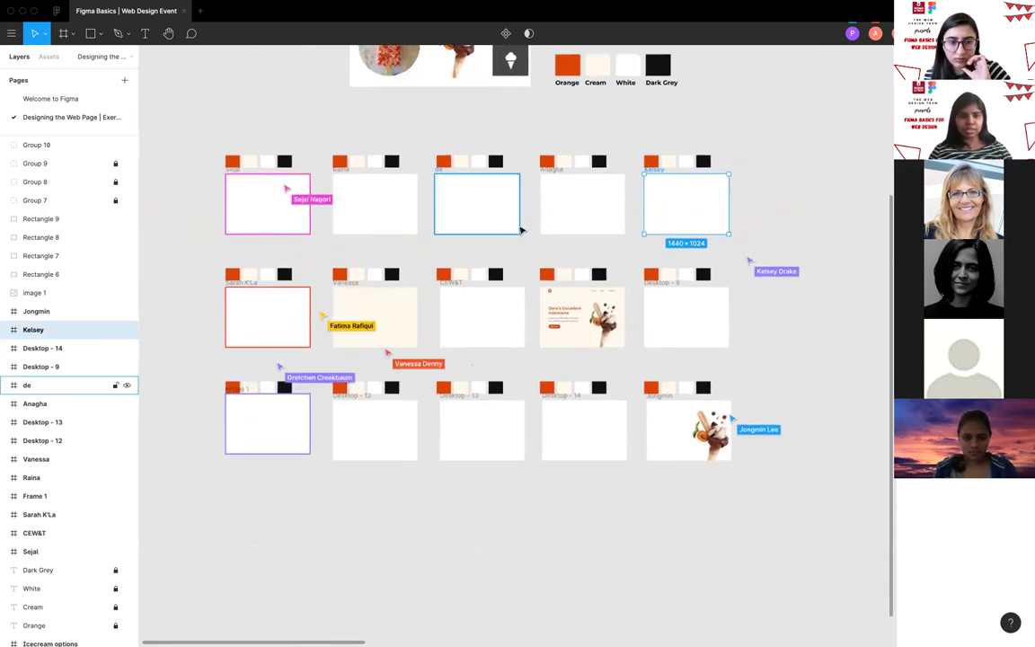
{"action": "scroll", "coordinate": [521, 231], "scroll_direction": "down", "scroll_amount": 5}
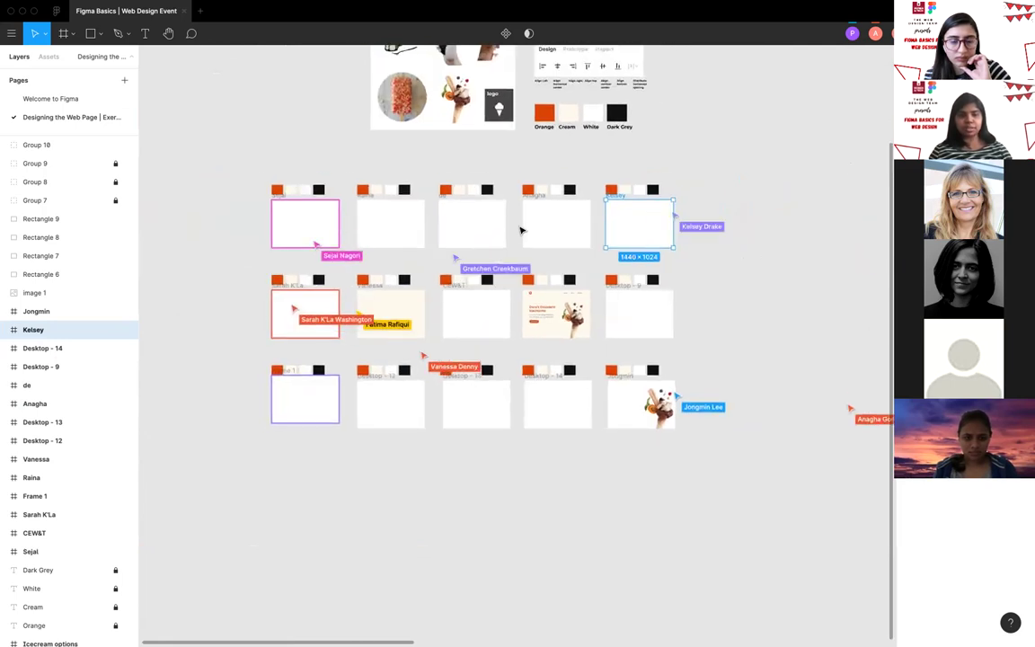
{"action": "scroll", "coordinate": [521, 231], "scroll_direction": "up", "scroll_amount": 1}
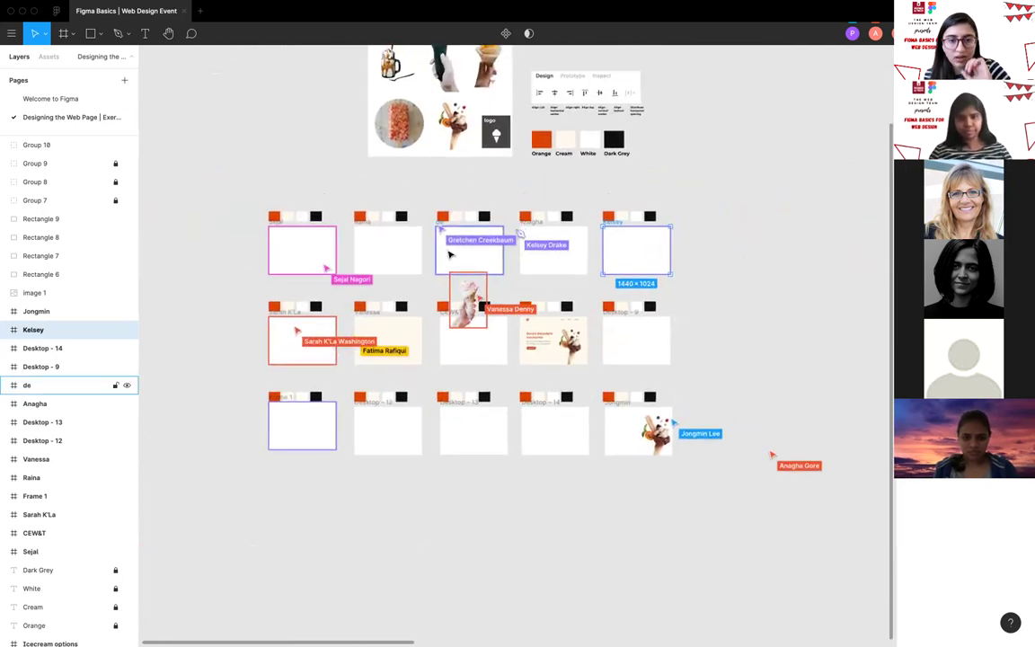
{"action": "scroll", "coordinate": [450, 251], "scroll_direction": "up", "scroll_amount": 3}
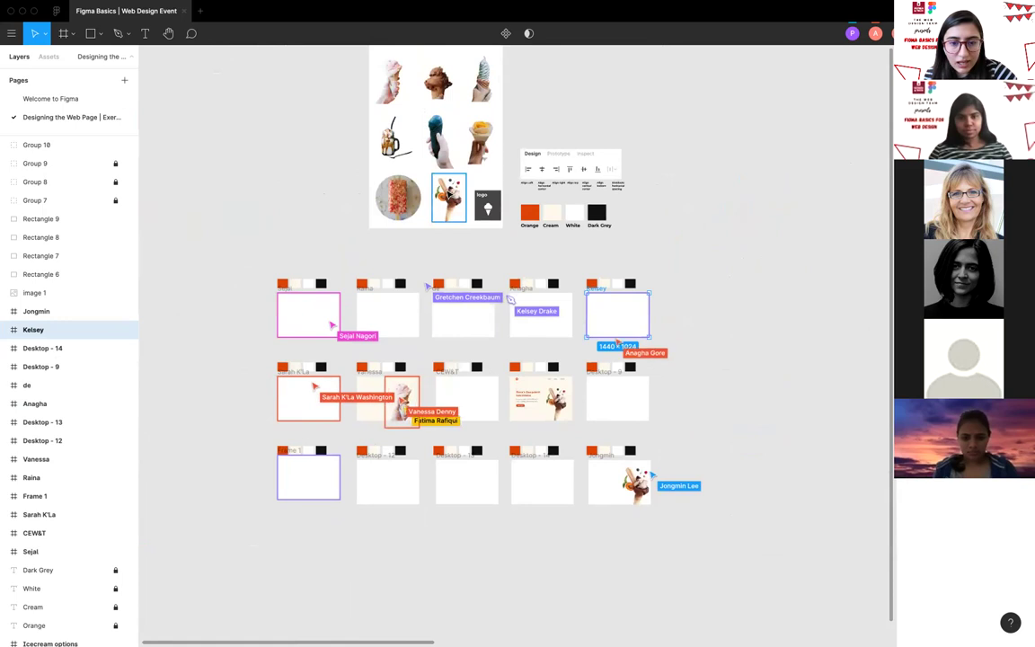
{"action": "left_click", "coordinate": [449, 194]}
{"action": "scroll", "coordinate": [449, 193], "scroll_direction": "up", "scroll_amount": 2}
{"action": "scroll", "coordinate": [453, 201], "scroll_direction": "up", "scroll_amount": 5}
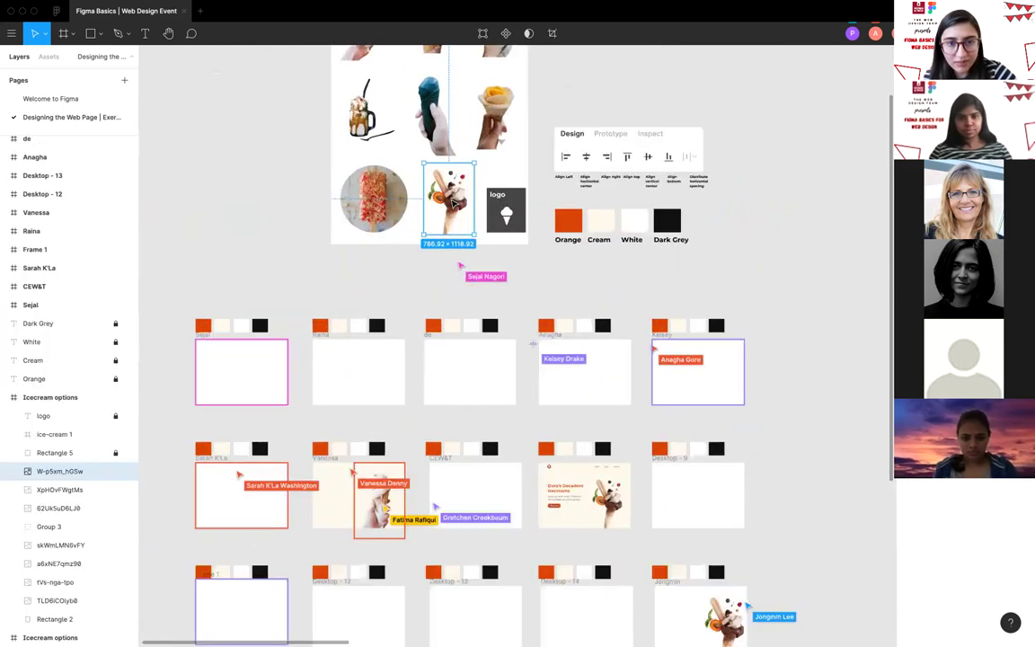
{"action": "scroll", "coordinate": [465, 191], "scroll_direction": "down", "scroll_amount": 5}
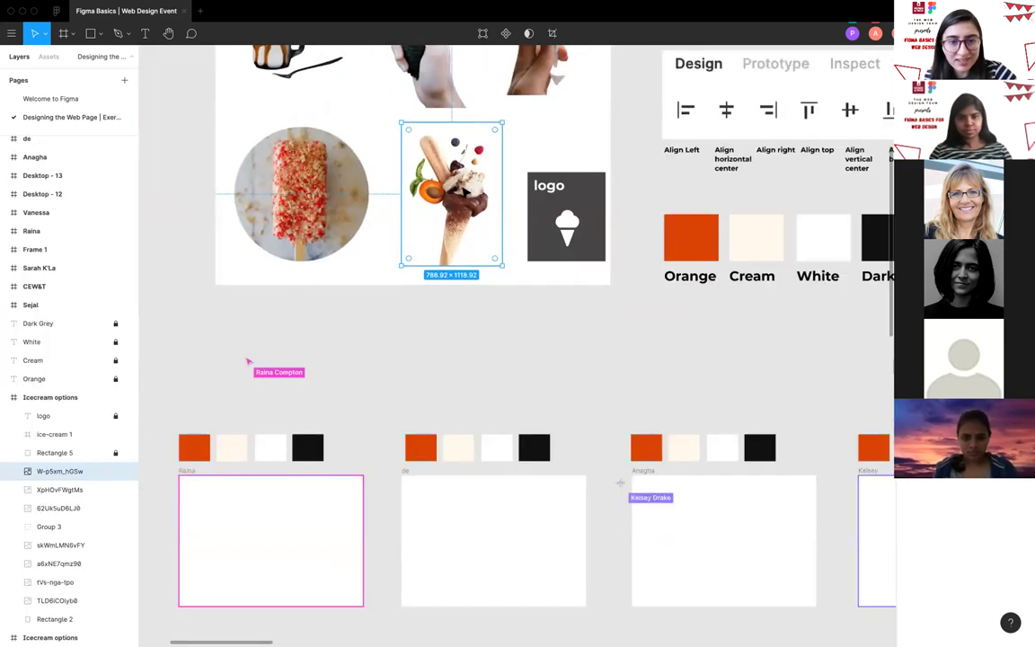
{"action": "scroll", "coordinate": [480, 342], "scroll_direction": "up", "scroll_amount": 1}
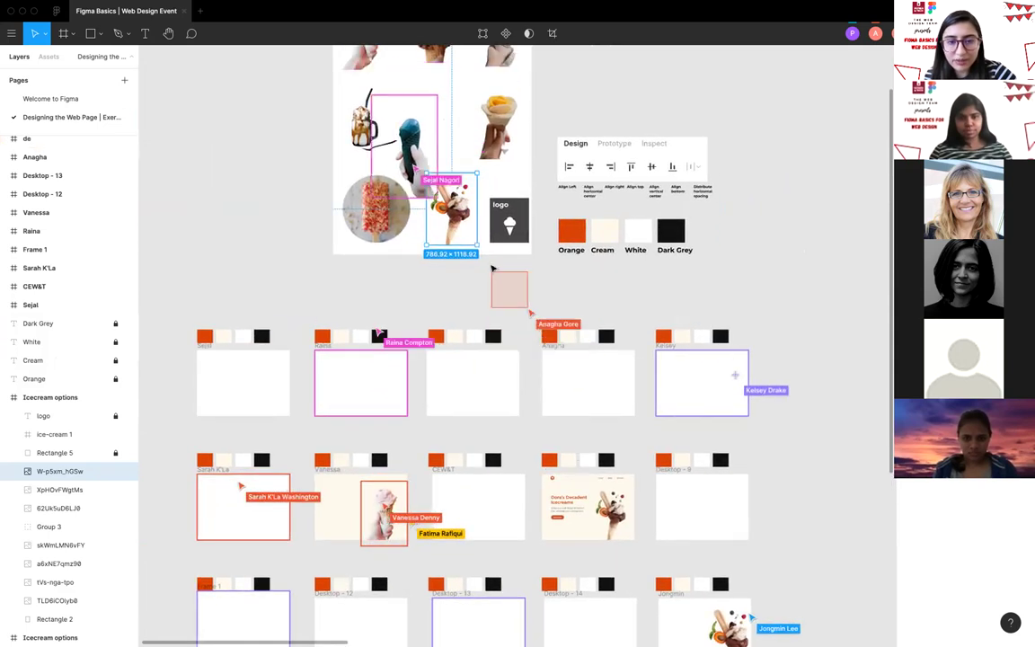
{"action": "scroll", "coordinate": [479, 342], "scroll_direction": "down", "scroll_amount": 2}
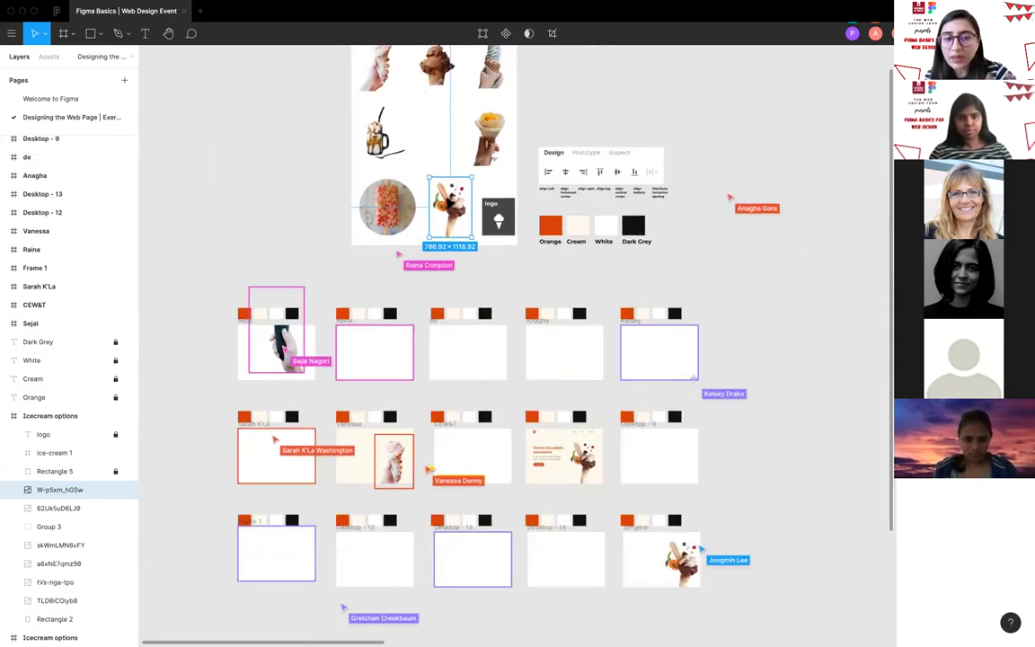
{"action": "scroll", "coordinate": [449, 203], "scroll_direction": "up", "scroll_amount": 2}
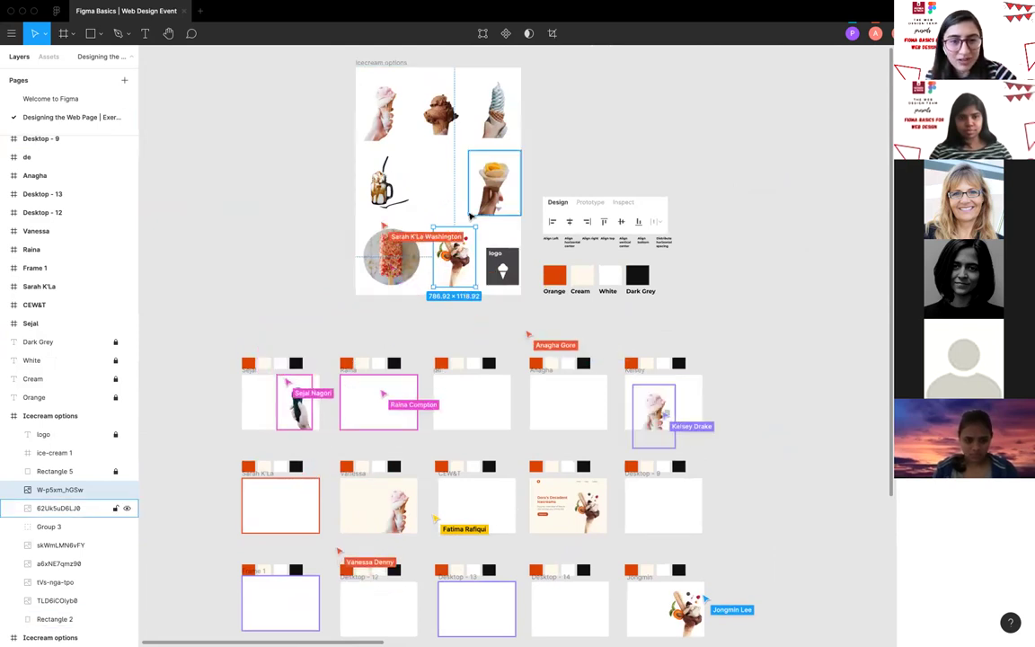
{"action": "scroll", "coordinate": [450, 266], "scroll_direction": "down", "scroll_amount": 3}
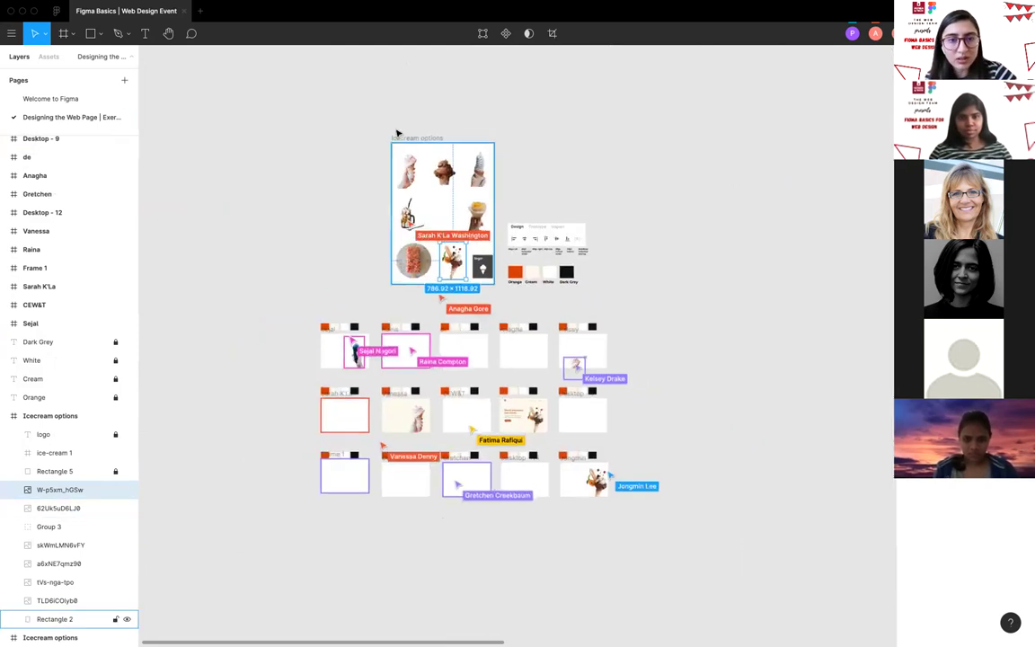
{"action": "scroll", "coordinate": [464, 411], "scroll_direction": "up", "scroll_amount": 5}
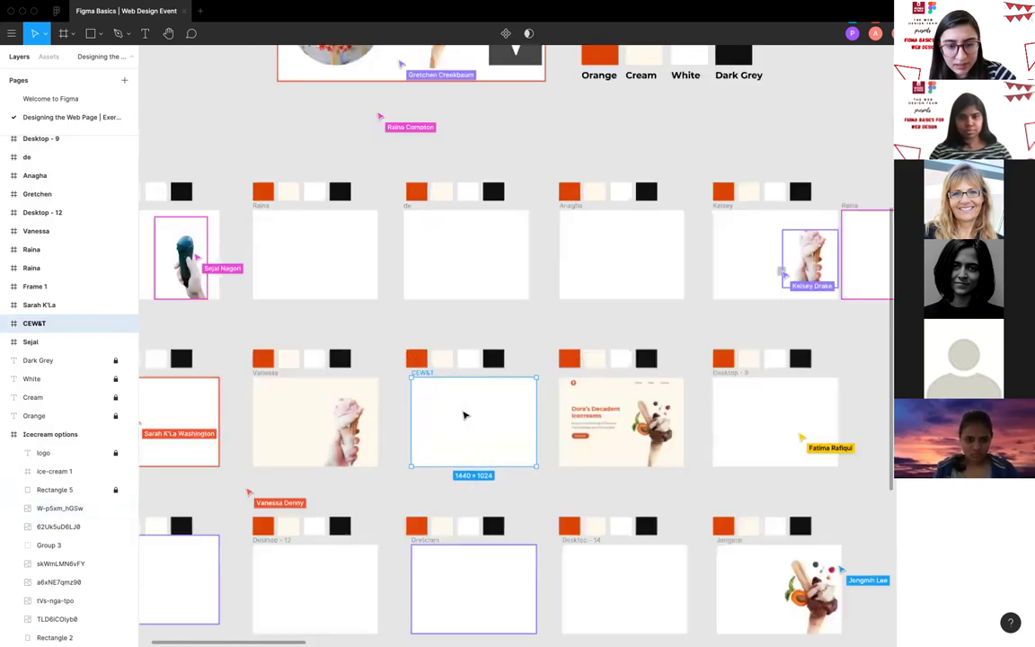
{"action": "key", "text": "ctrl+v"}
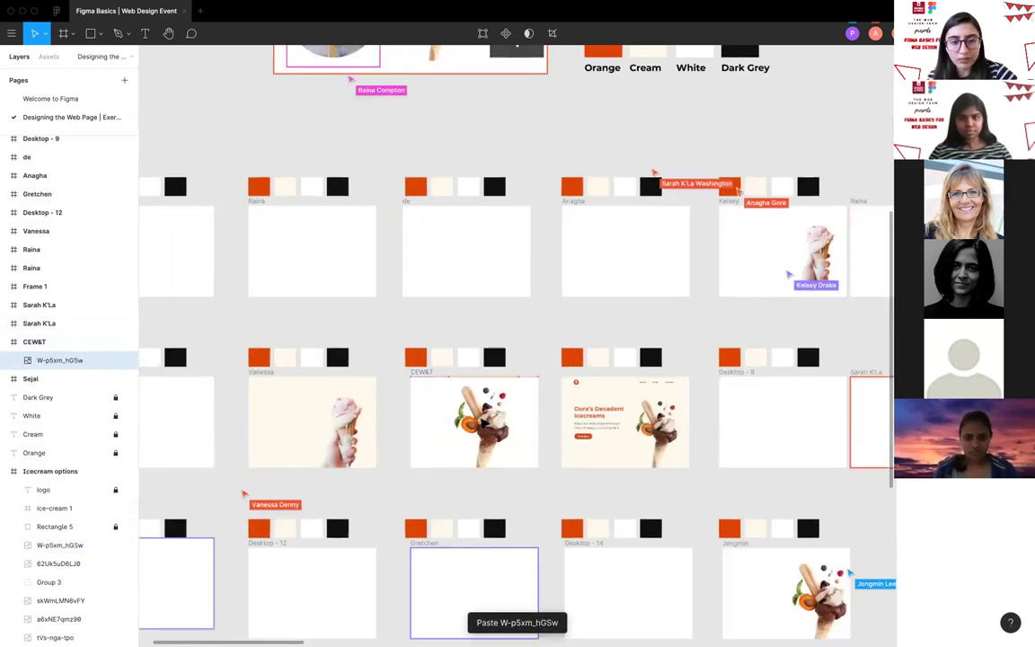
{"action": "left_click_drag", "start_coordinate": [437, 428], "coordinate": [475, 428]}
{"action": "mouse_move", "coordinate": [513, 384]}
{"action": "left_mouse_down"}
{"action": "mouse_move", "coordinate": [496, 415]}
{"action": "mouse_move", "coordinate": [515, 397]}
{"action": "left_mouse_up"}
{"action": "scroll", "coordinate": [495, 424], "scroll_direction": "down", "scroll_amount": 1}
{"action": "scroll", "coordinate": [495, 424], "scroll_direction": "up", "scroll_amount": 2}
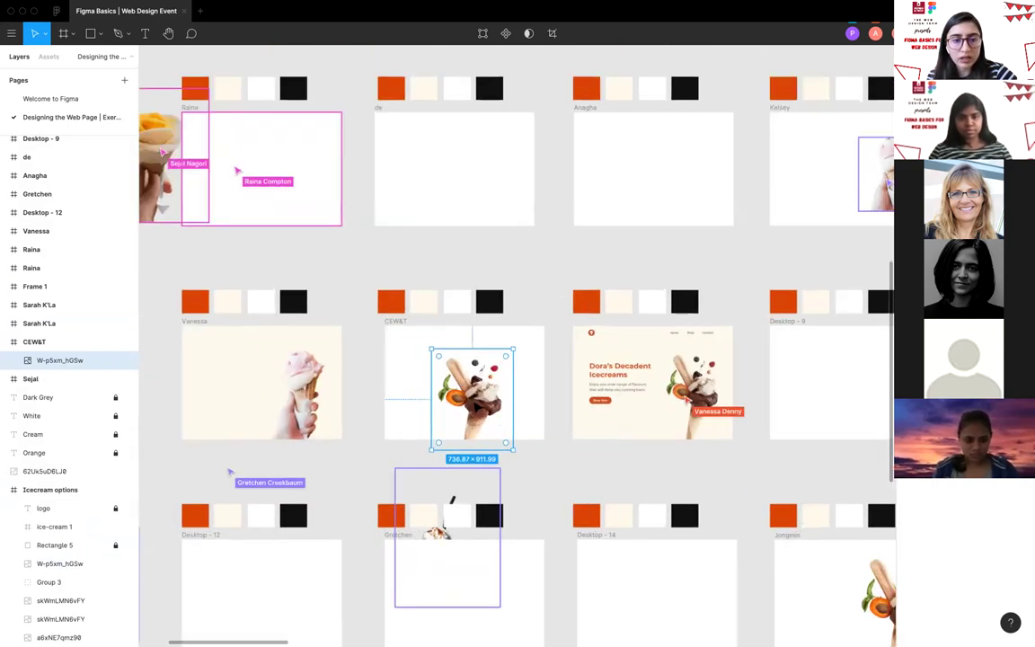
{"action": "scroll", "coordinate": [495, 424], "scroll_direction": "down", "scroll_amount": 4}
{"action": "scroll", "coordinate": [466, 385], "scroll_direction": "down", "scroll_amount": 3}
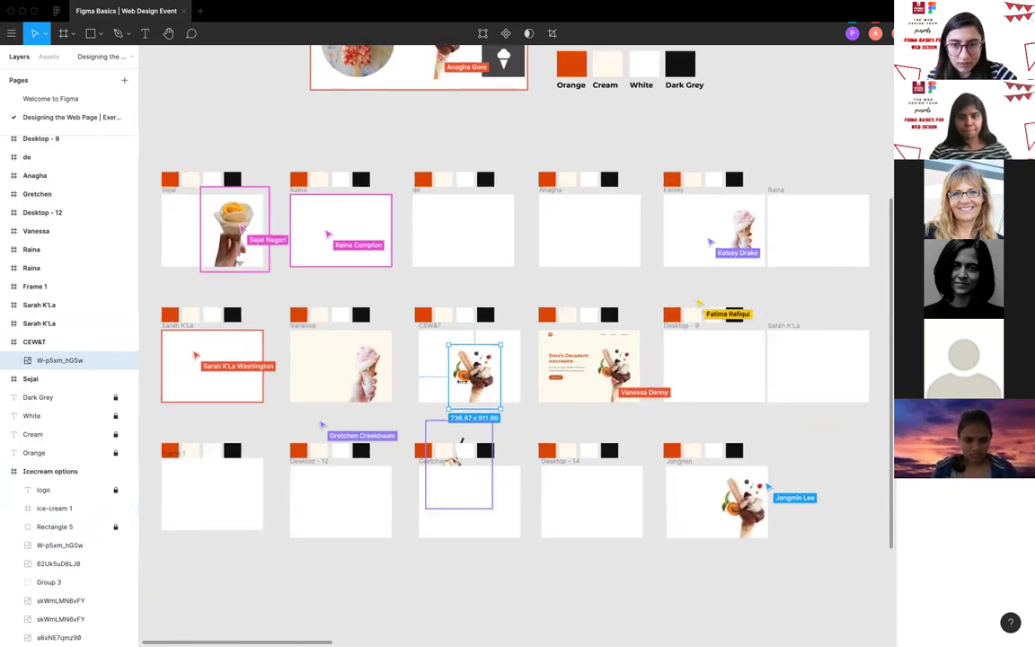
{"action": "scroll", "coordinate": [503, 368], "scroll_direction": "up", "scroll_amount": 4}
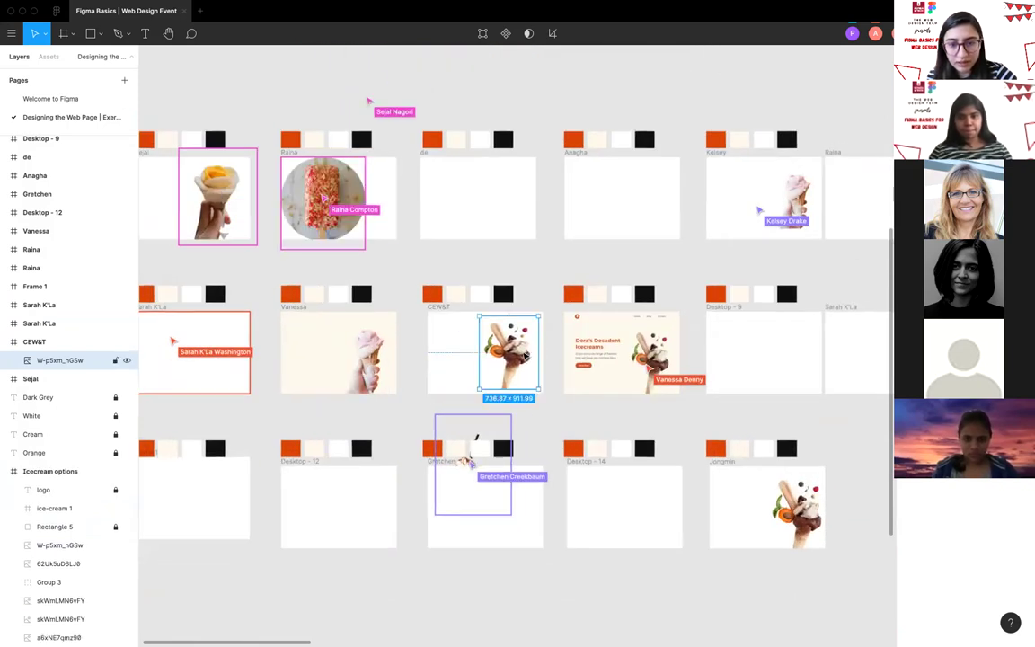
{"action": "scroll", "coordinate": [524, 357], "scroll_direction": "up", "scroll_amount": 5}
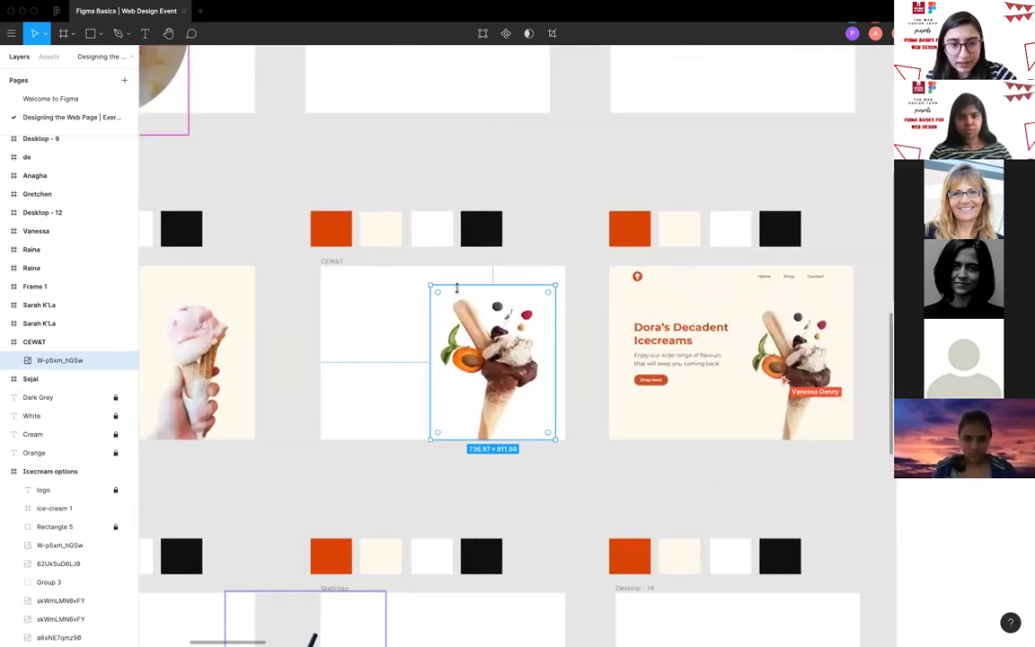
{"action": "scroll", "coordinate": [455, 284], "scroll_direction": "down", "scroll_amount": 4}
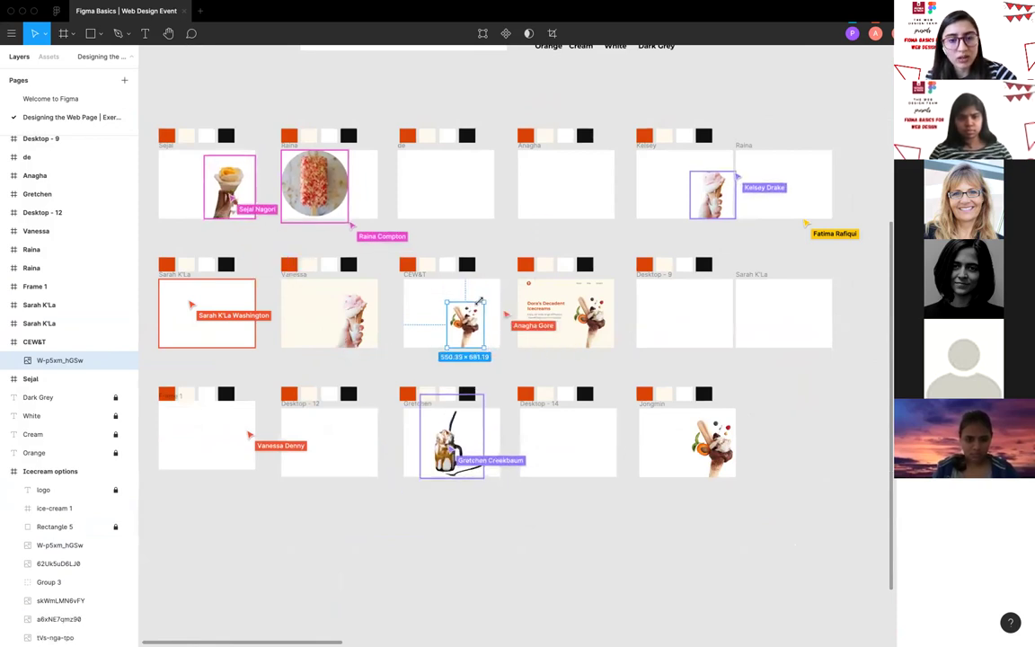
{"action": "scroll", "coordinate": [482, 315], "scroll_direction": "up", "scroll_amount": 2}
{"action": "scroll", "coordinate": [482, 323], "scroll_direction": "up", "scroll_amount": 2}
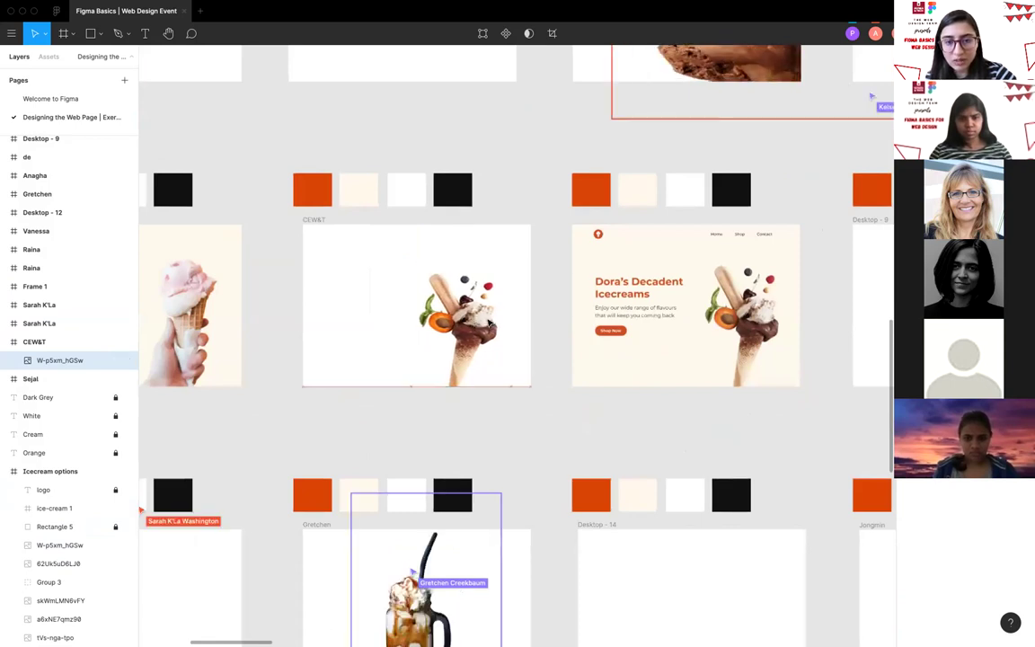
{"action": "scroll", "coordinate": [497, 325], "scroll_direction": "down", "scroll_amount": 3}
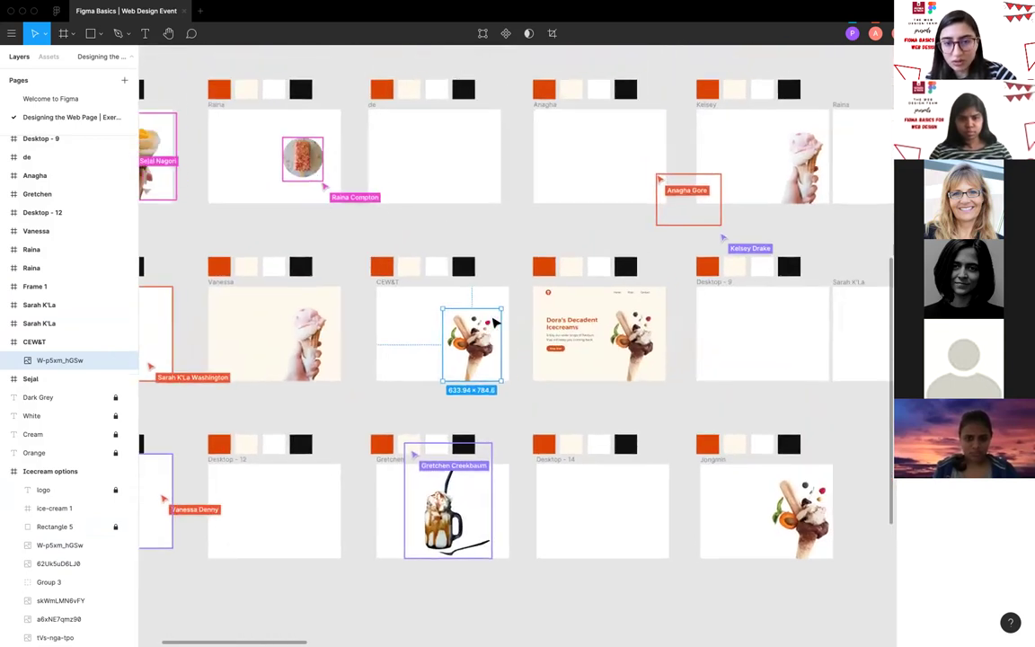
{"action": "scroll", "coordinate": [495, 321], "scroll_direction": "down", "scroll_amount": 5}
{"action": "scroll", "coordinate": [493, 322], "scroll_direction": "right", "scroll_amount": 2}
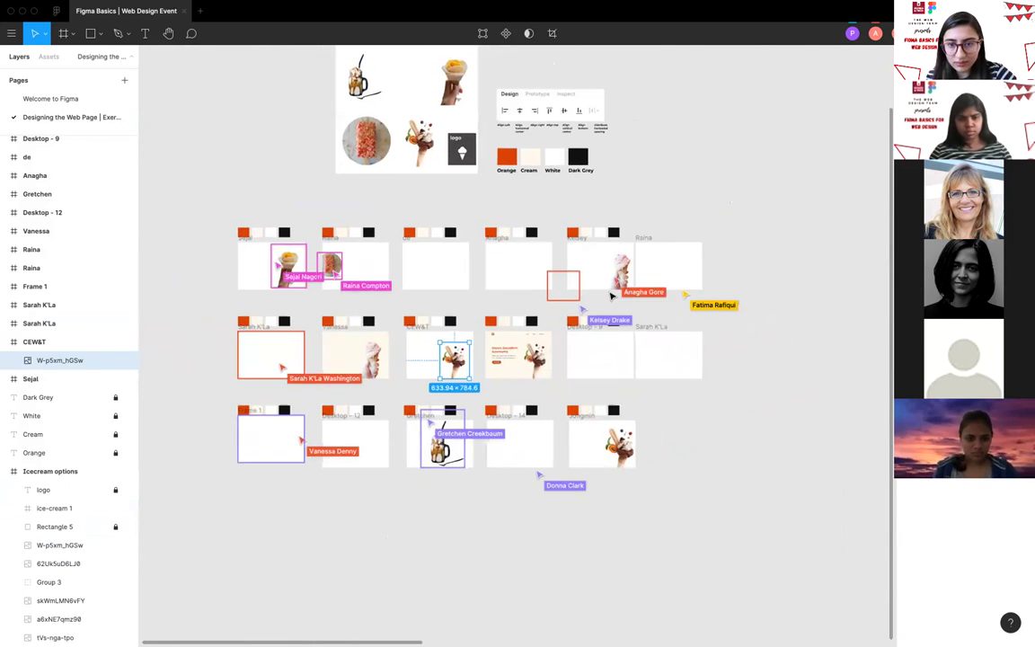
{"action": "scroll", "coordinate": [417, 358], "scroll_direction": "up", "scroll_amount": 3}
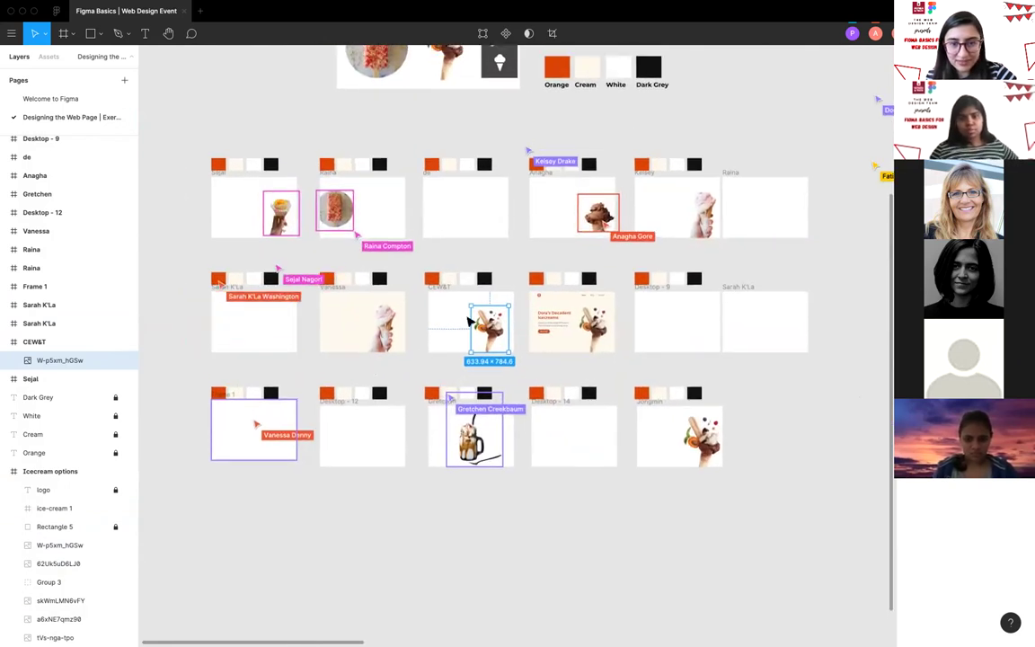
{"action": "scroll", "coordinate": [478, 315], "scroll_direction": "up", "scroll_amount": 2}
{"action": "scroll", "coordinate": [478, 315], "scroll_direction": "right", "scroll_amount": 3}
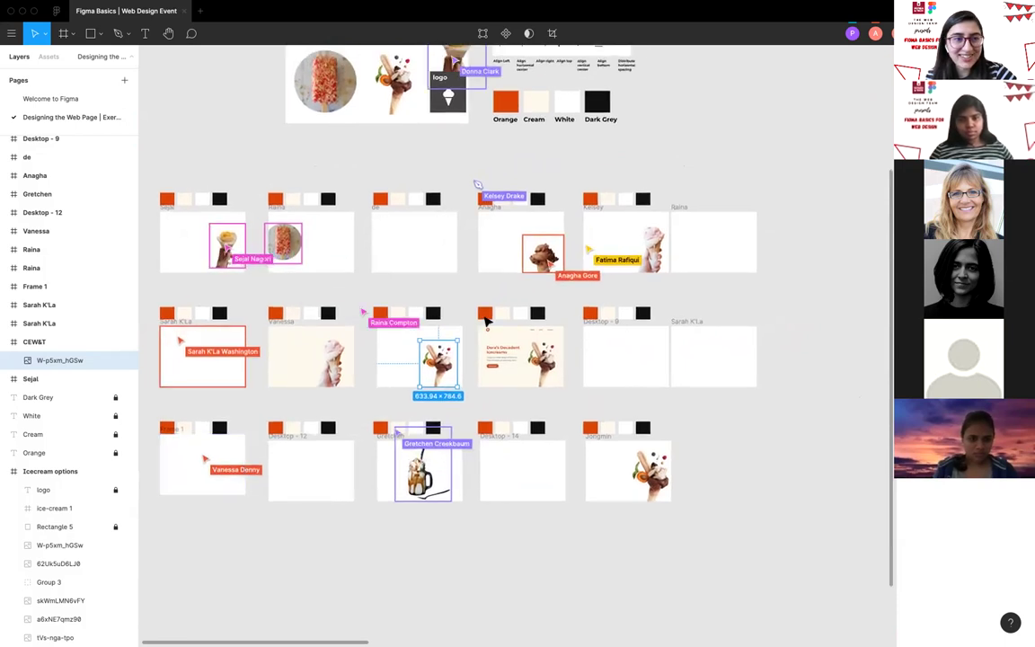
{"action": "scroll", "coordinate": [485, 321], "scroll_direction": "right", "scroll_amount": 2}
{"action": "scroll", "coordinate": [485, 320], "scroll_direction": "down", "scroll_amount": 3}
{"action": "scroll", "coordinate": [485, 321], "scroll_direction": "down", "scroll_amount": 3}
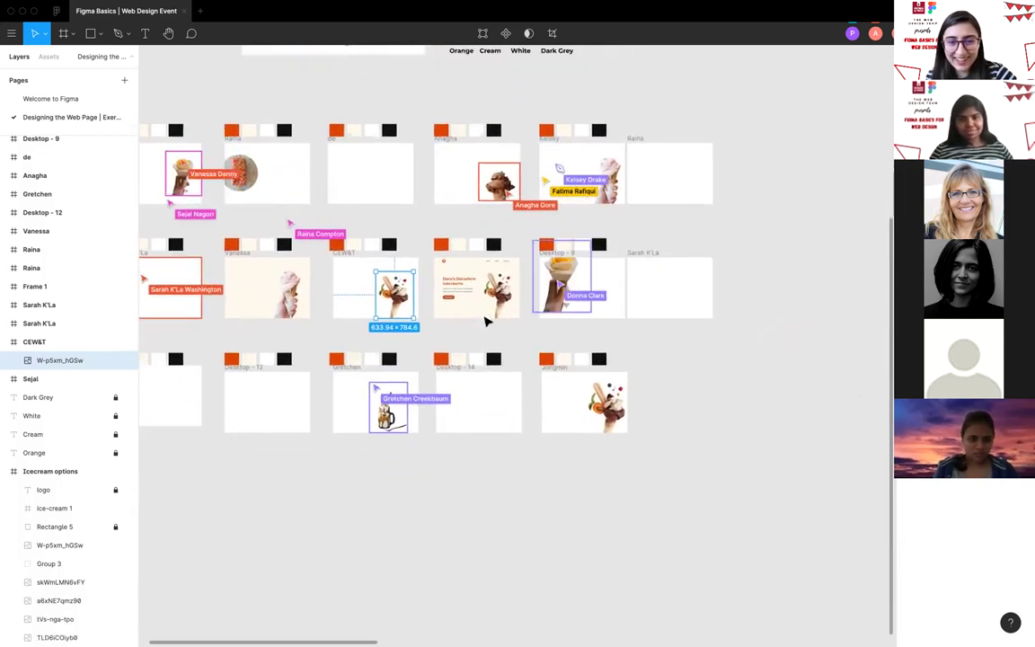
{"action": "scroll", "coordinate": [489, 322], "scroll_direction": "left", "scroll_amount": 3}
{"action": "scroll", "coordinate": [503, 326], "scroll_direction": "up", "scroll_amount": 1}
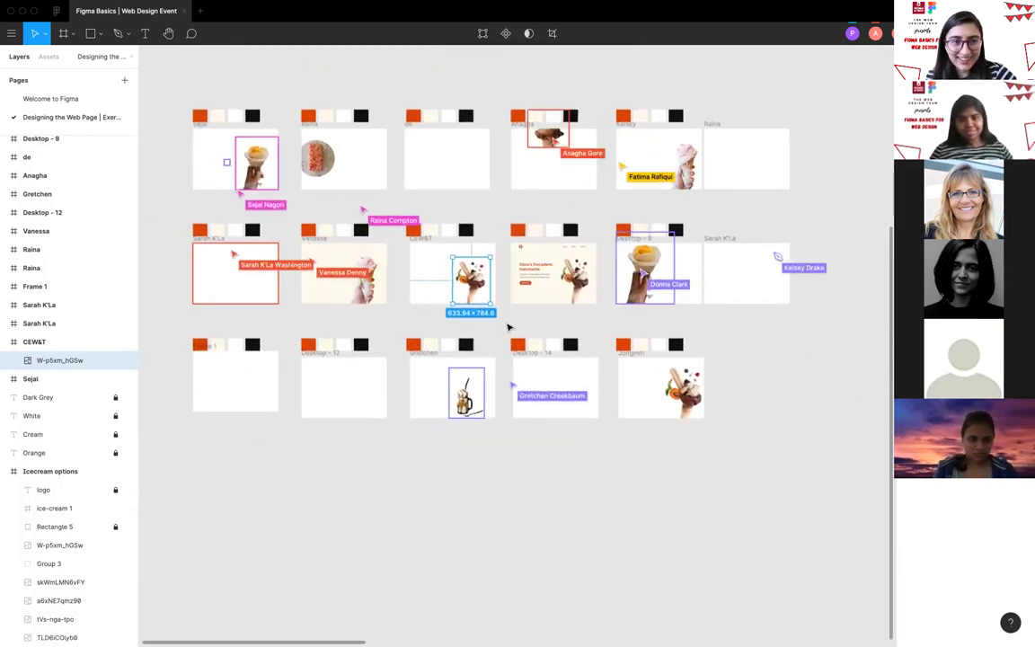
{"action": "scroll", "coordinate": [468, 328], "scroll_direction": "up", "scroll_amount": 2}
{"action": "scroll", "coordinate": [495, 378], "scroll_direction": "down", "scroll_amount": 1}
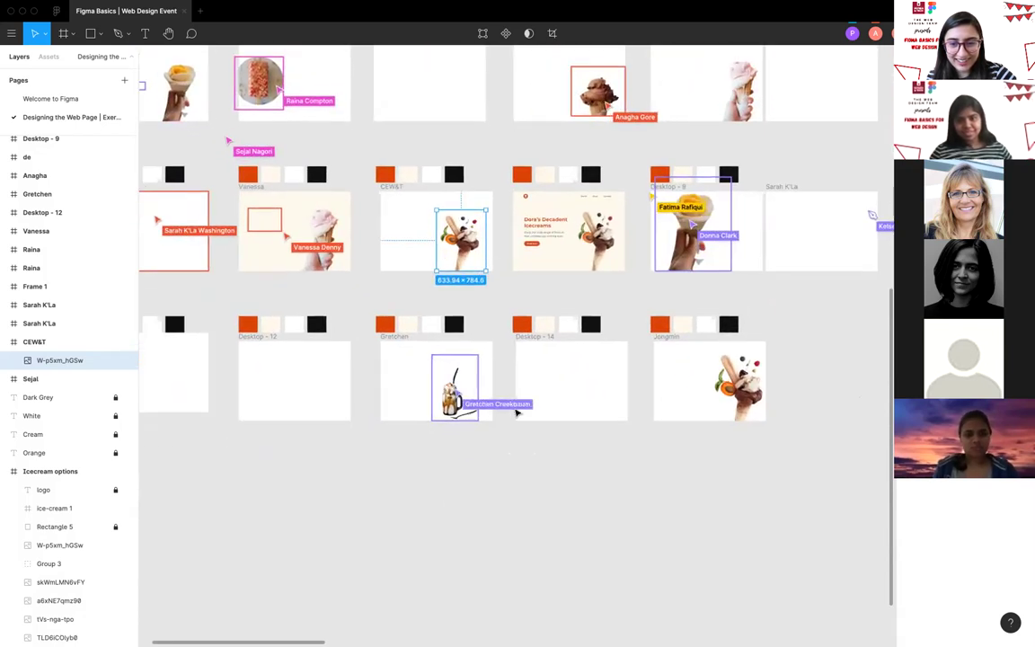
{"action": "scroll", "coordinate": [518, 411], "scroll_direction": "down", "scroll_amount": 2}
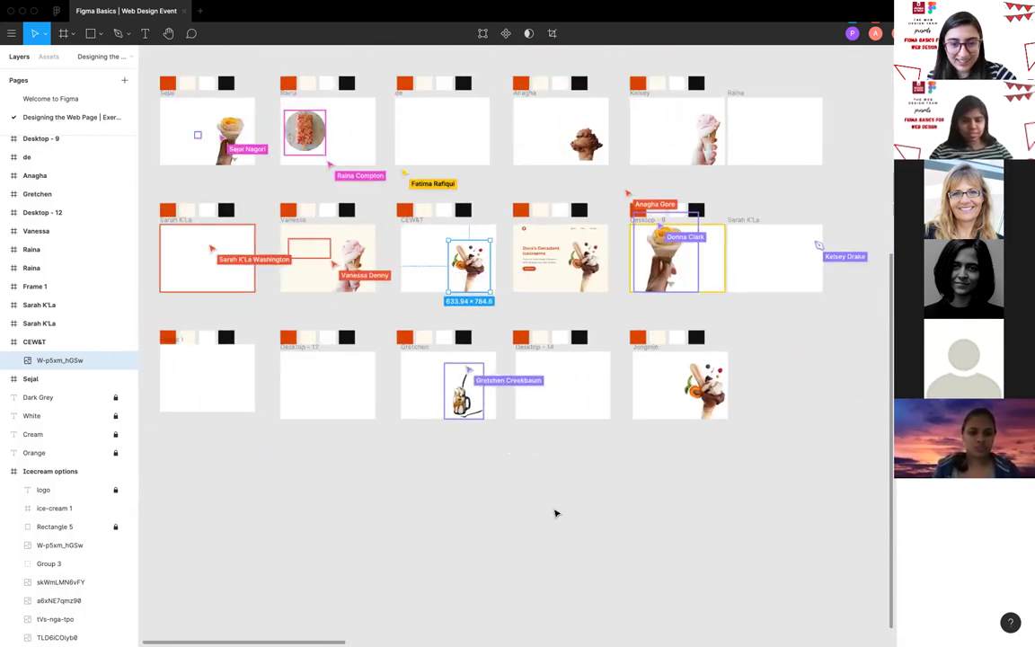
{"action": "scroll", "coordinate": [556, 513], "scroll_direction": "up", "scroll_amount": 2}
{"action": "scroll", "coordinate": [545, 545], "scroll_direction": "up", "scroll_amount": 2}
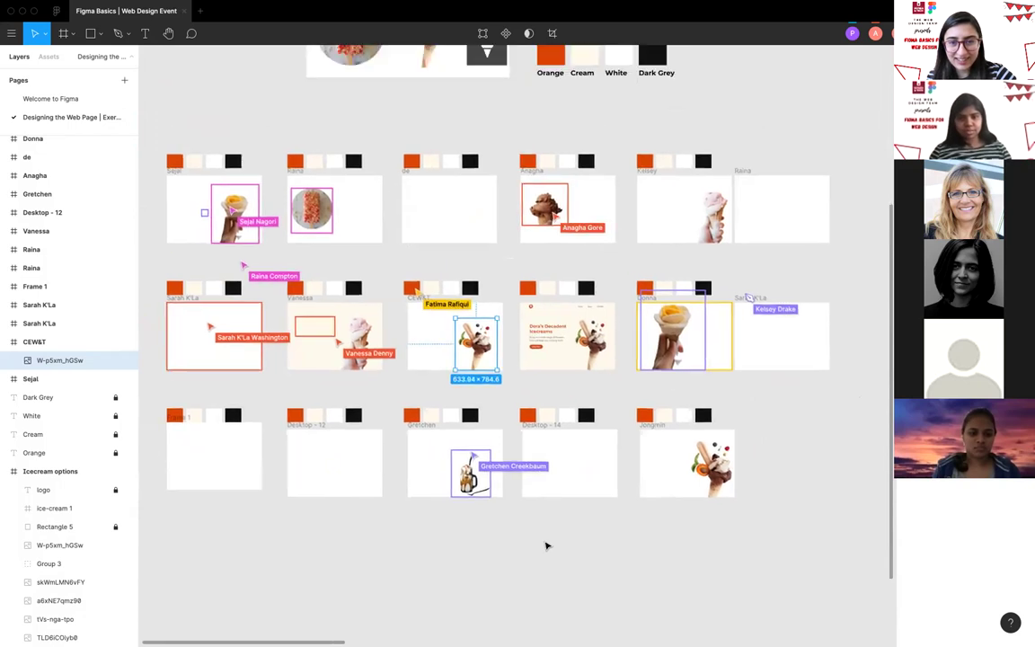
{"action": "scroll", "coordinate": [546, 545], "scroll_direction": "down", "scroll_amount": 3}
{"action": "scroll", "coordinate": [617, 378], "scroll_direction": "up", "scroll_amount": 3}
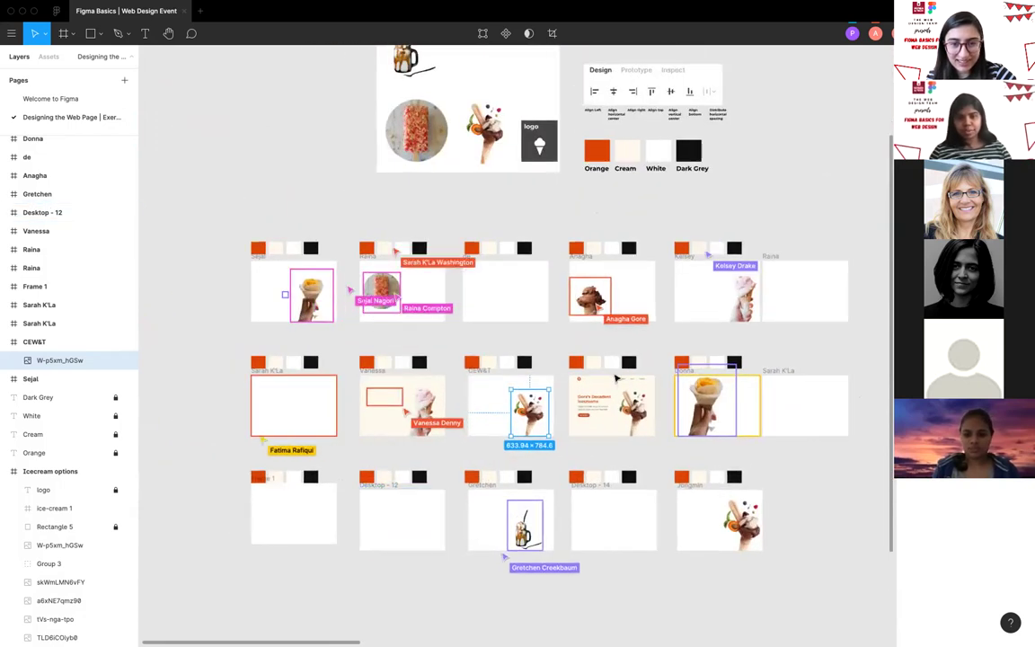
{"action": "scroll", "coordinate": [575, 368], "scroll_direction": "down", "scroll_amount": 1}
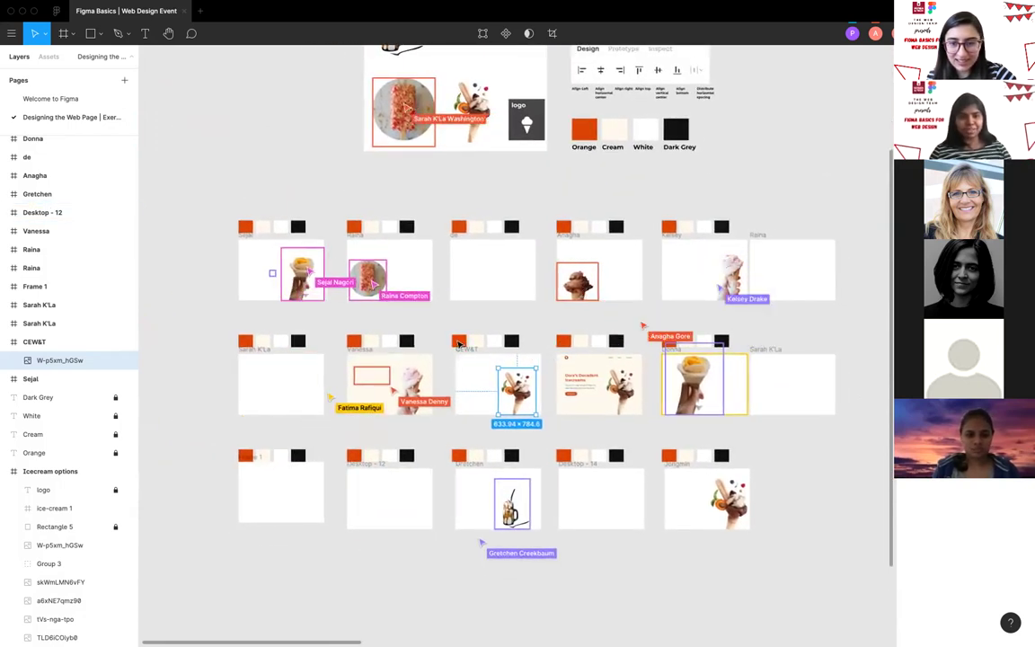
{"action": "scroll", "coordinate": [458, 345], "scroll_direction": "down", "scroll_amount": 3}
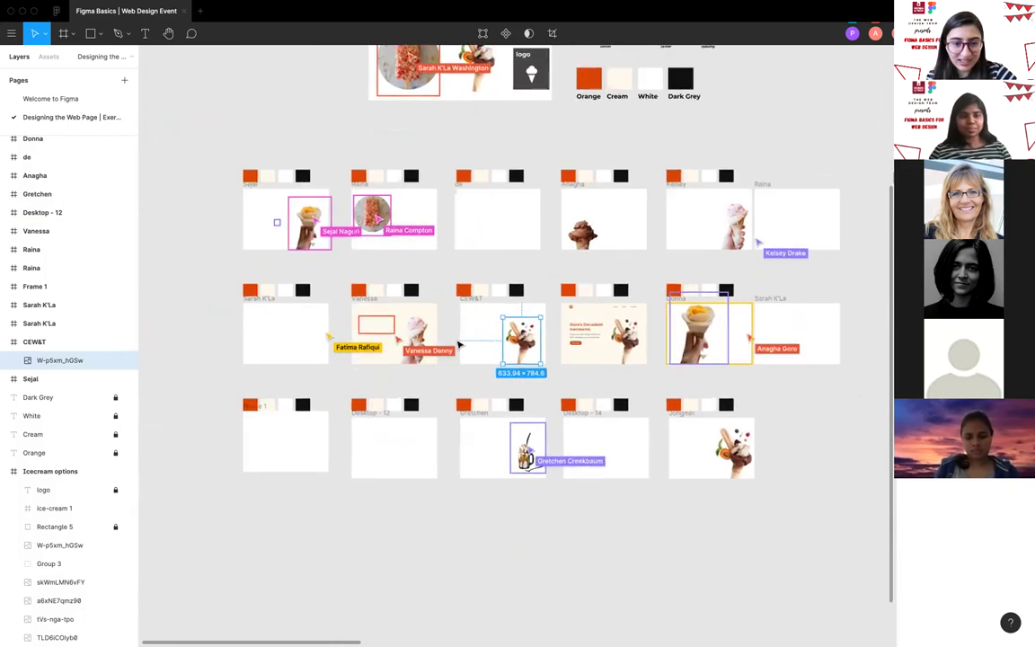
{"action": "scroll", "coordinate": [459, 344], "scroll_direction": "up", "scroll_amount": 2}
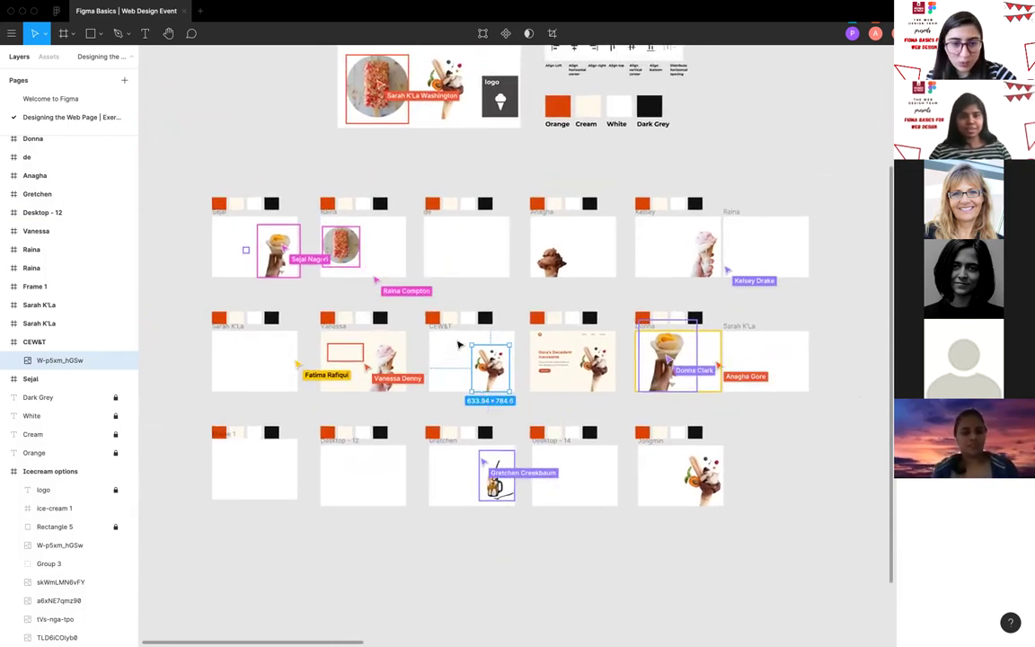
{"action": "scroll", "coordinate": [458, 344], "scroll_direction": "down", "scroll_amount": 2}
{"action": "scroll", "coordinate": [458, 344], "scroll_direction": "left", "scroll_amount": 2}
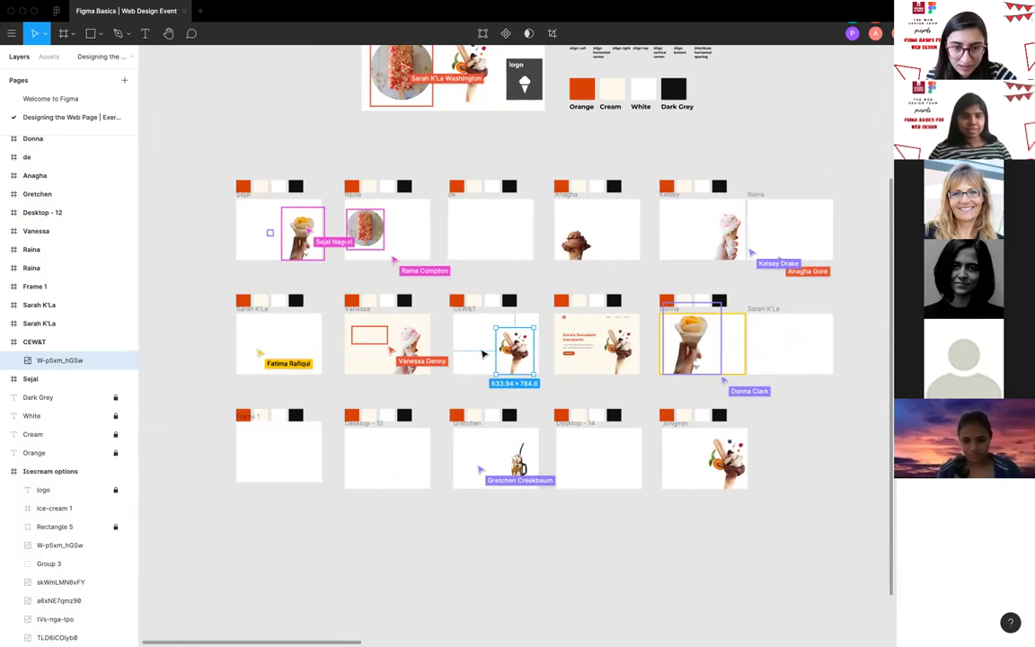
{"action": "scroll", "coordinate": [483, 353], "scroll_direction": "down", "scroll_amount": 3}
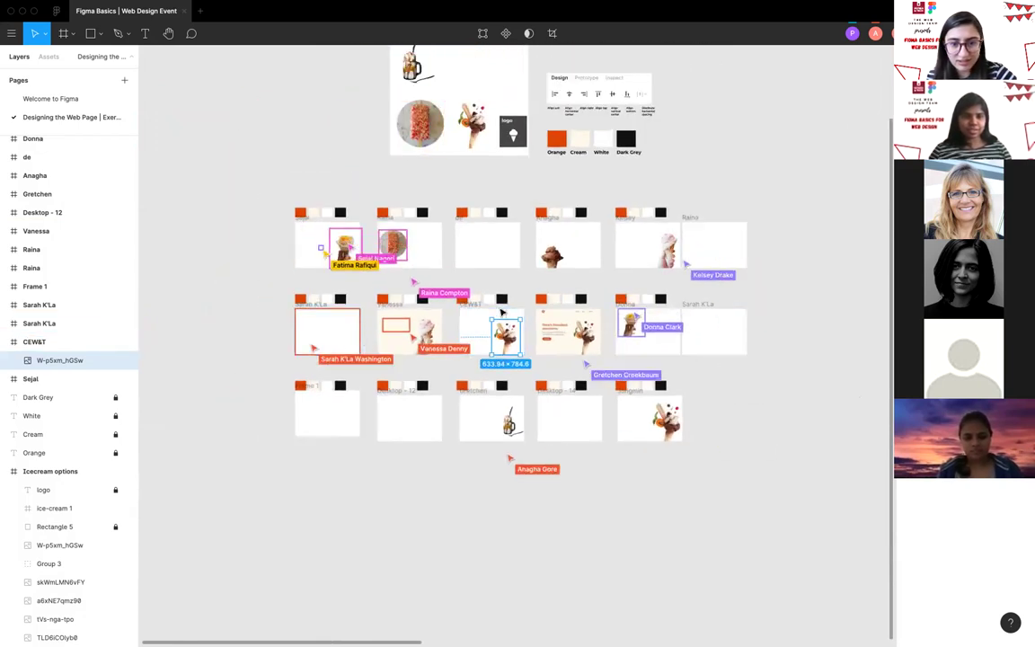
{"action": "scroll", "coordinate": [502, 312], "scroll_direction": "up", "scroll_amount": 3}
Select the CEW&T desktop frame.
{"action": "scroll", "coordinate": [477, 311], "scroll_direction": "down", "scroll_amount": 3}
{"action": "left_click", "coordinate": [477, 311]}
{"action": "scroll", "coordinate": [474, 310], "scroll_direction": "up", "scroll_amount": 1}
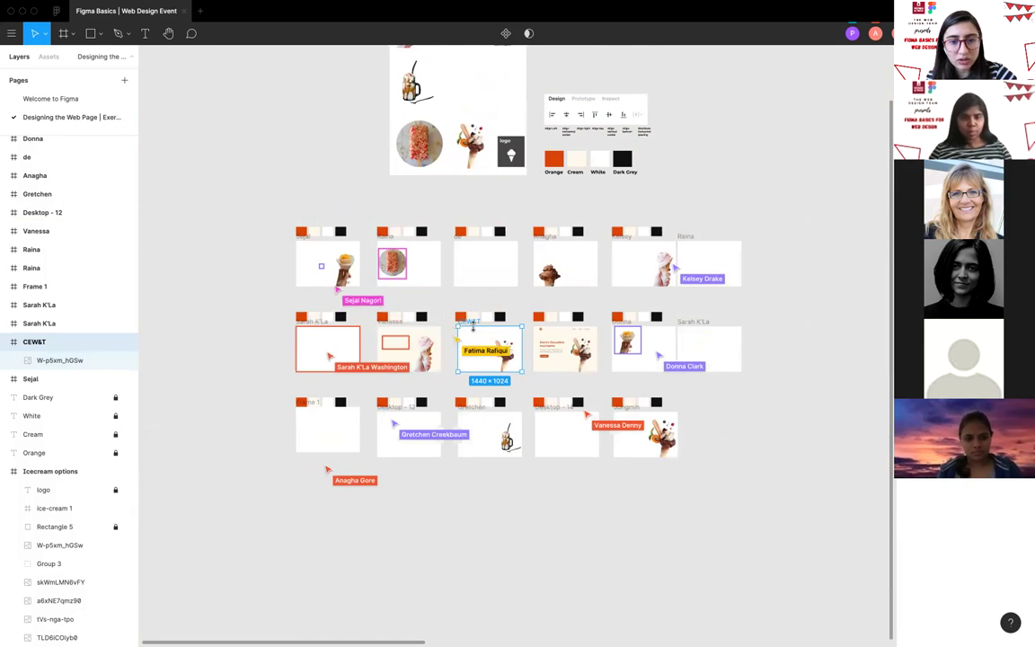
{"action": "scroll", "coordinate": [539, 351], "scroll_direction": "up", "scroll_amount": 3}
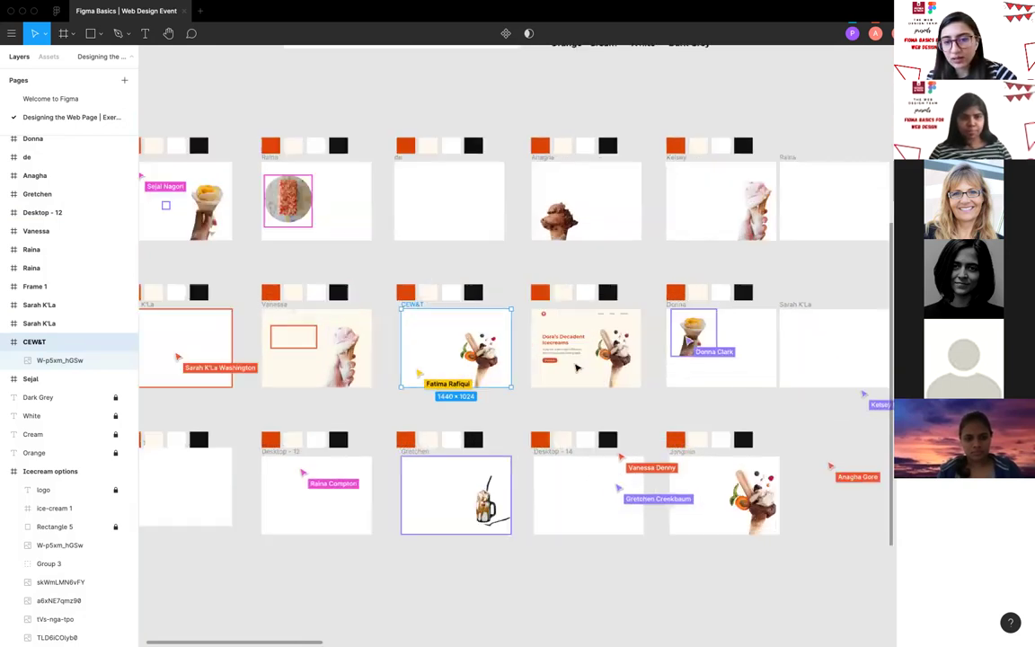
{"action": "scroll", "coordinate": [593, 395], "scroll_direction": "up", "scroll_amount": 1}
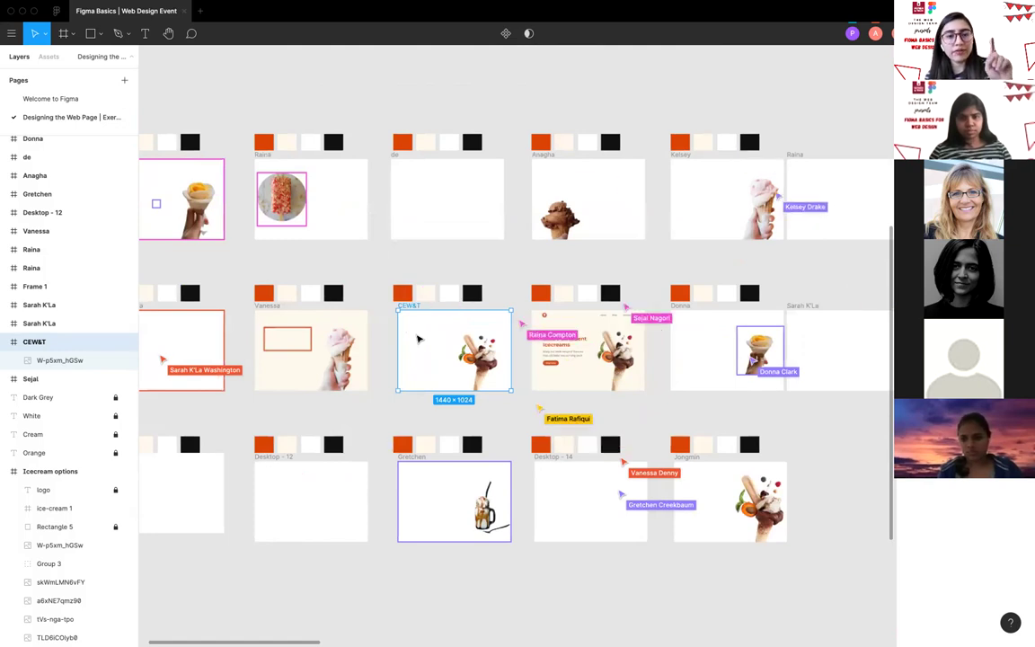
{"action": "scroll", "coordinate": [417, 339], "scroll_direction": "up", "scroll_amount": 1}
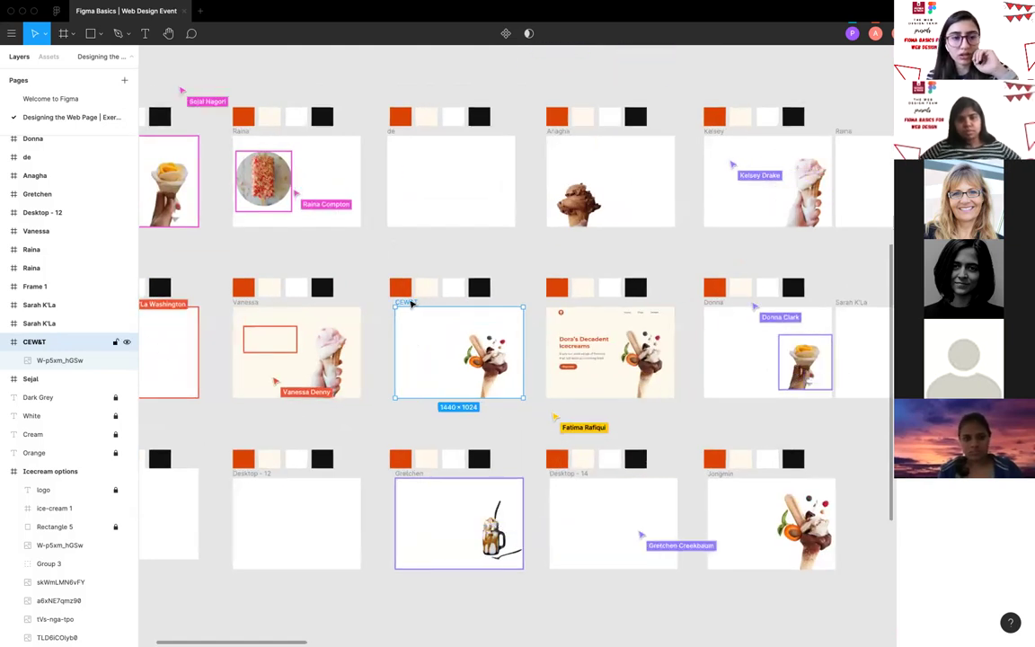
{"action": "scroll", "coordinate": [411, 330], "scroll_direction": "down", "scroll_amount": 1}
{"action": "scroll", "coordinate": [411, 330], "scroll_direction": "left", "scroll_amount": 1}
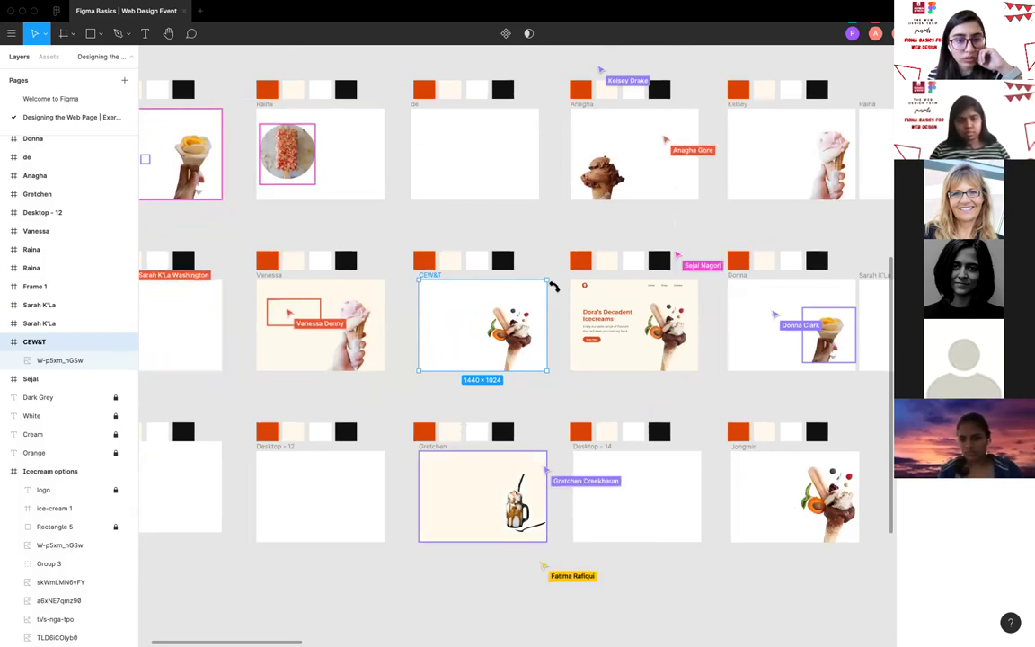
{"action": "scroll", "coordinate": [542, 334], "scroll_direction": "down", "scroll_amount": 1}
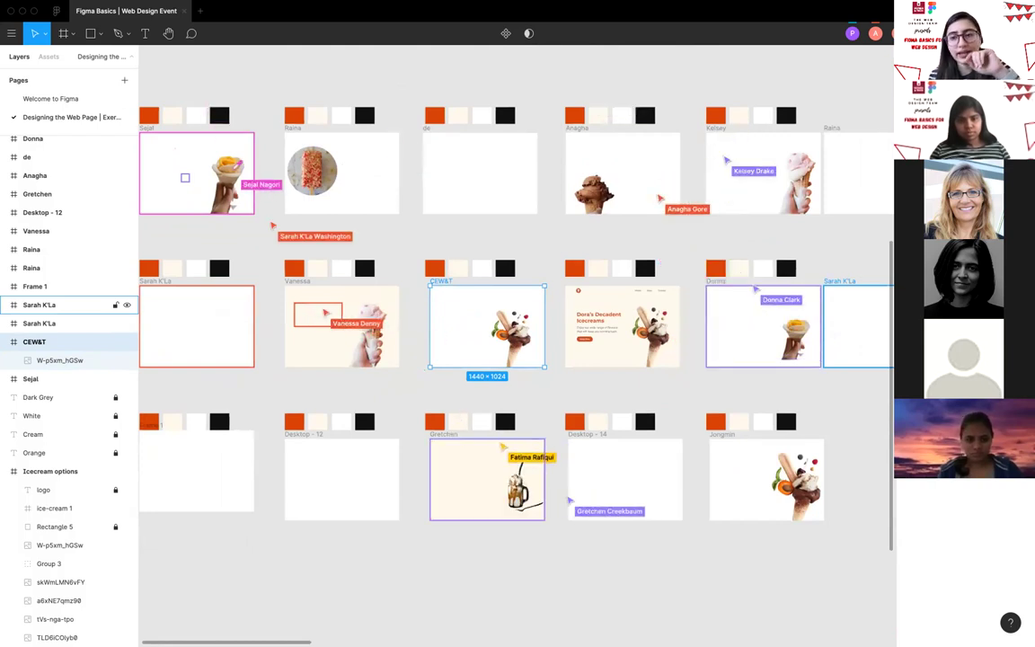
Eyedrop the Cream swatch FFF8E8 into the CEW&T frame's fill, then close the picker.
{"action": "left_click", "coordinate": [908, 337]}
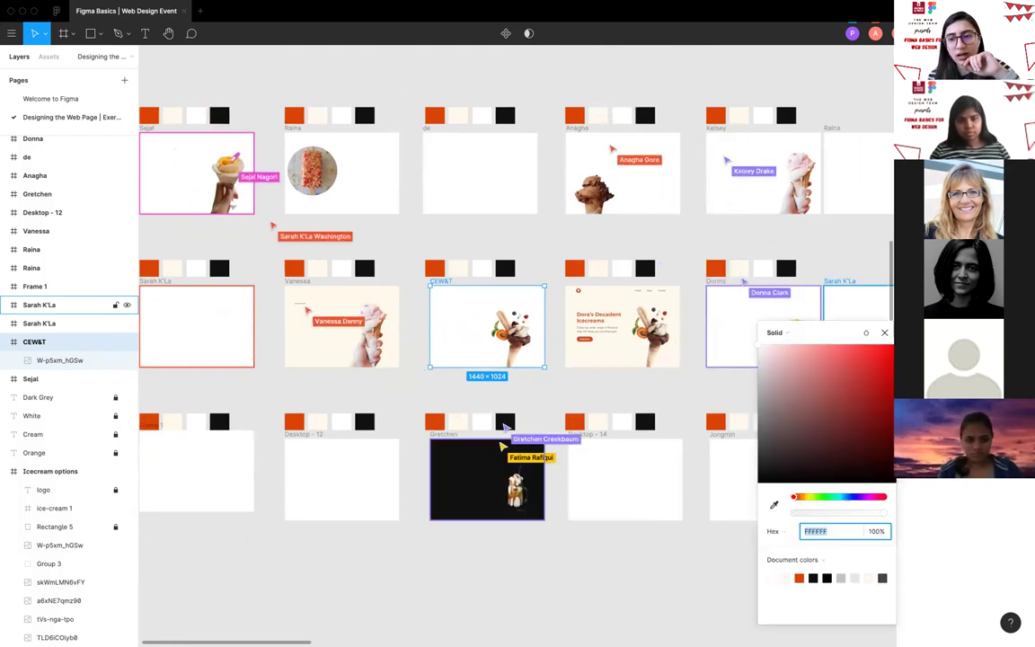
{"action": "left_click", "coordinate": [773, 505]}
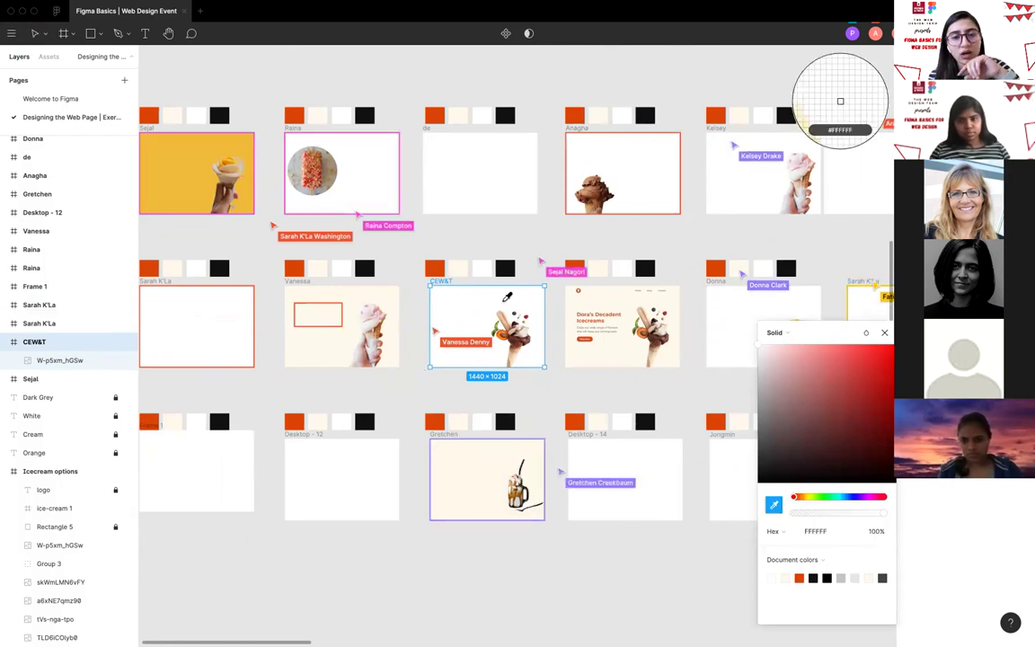
{"action": "scroll", "coordinate": [470, 272], "scroll_direction": "up", "scroll_amount": 3}
{"action": "left_click", "coordinate": [456, 273]}
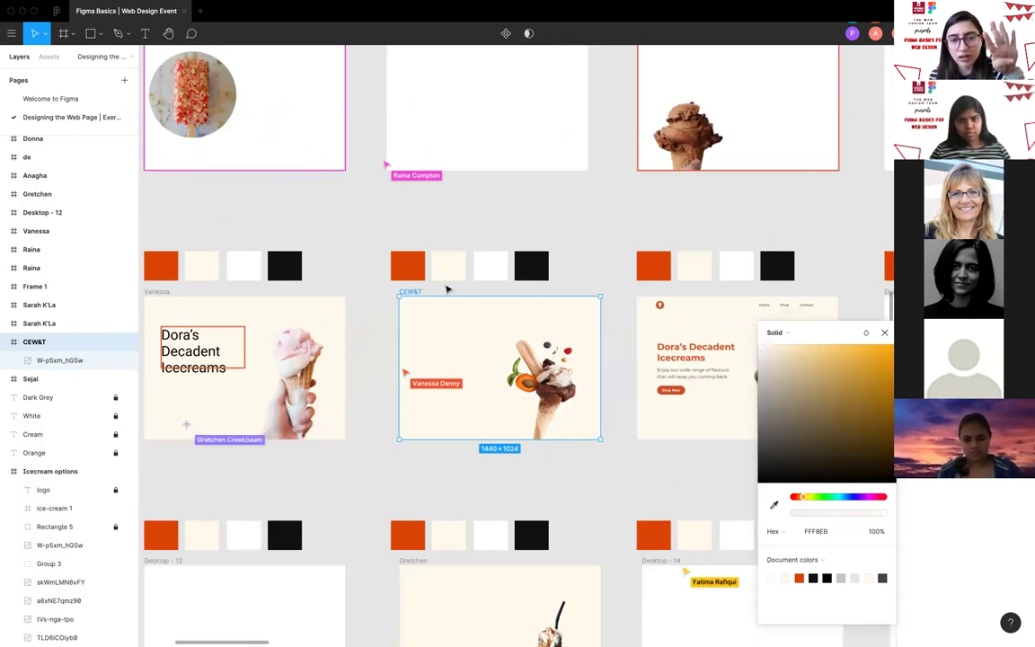
{"action": "scroll", "coordinate": [447, 289], "scroll_direction": "down", "scroll_amount": 5}
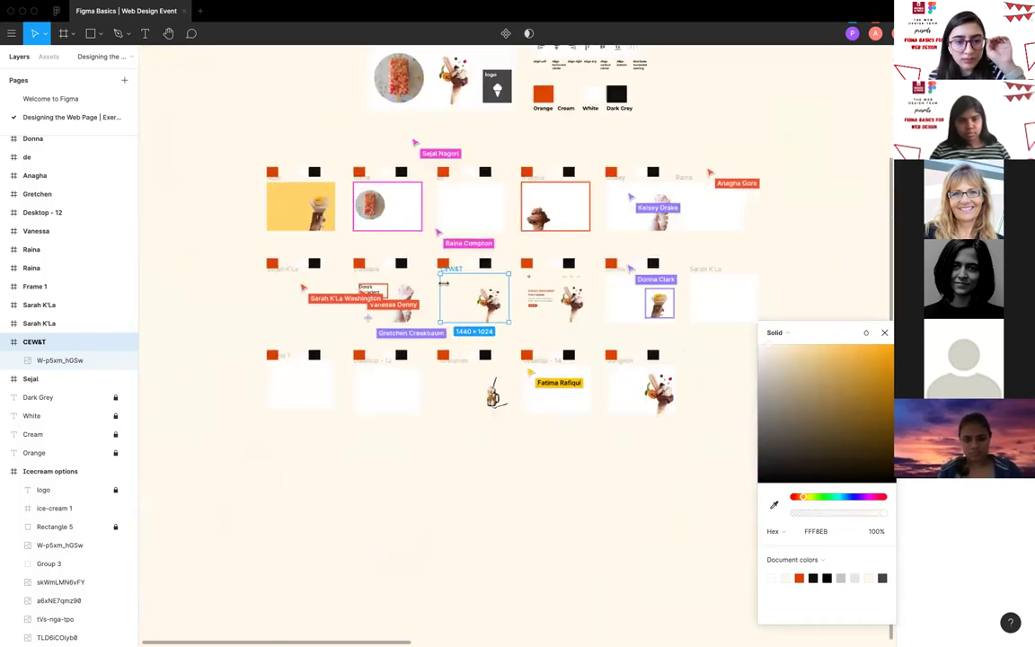
{"action": "scroll", "coordinate": [443, 283], "scroll_direction": "down", "scroll_amount": 3}
{"action": "left_click", "coordinate": [416, 492]}
{"action": "right_click", "coordinate": [426, 469]}
{"action": "key", "text": "Escape"}
Select the whole CEW&T frame and show its cream fill colour at 100% opacity.
{"action": "scroll", "coordinate": [475, 230], "scroll_direction": "up", "scroll_amount": 3}
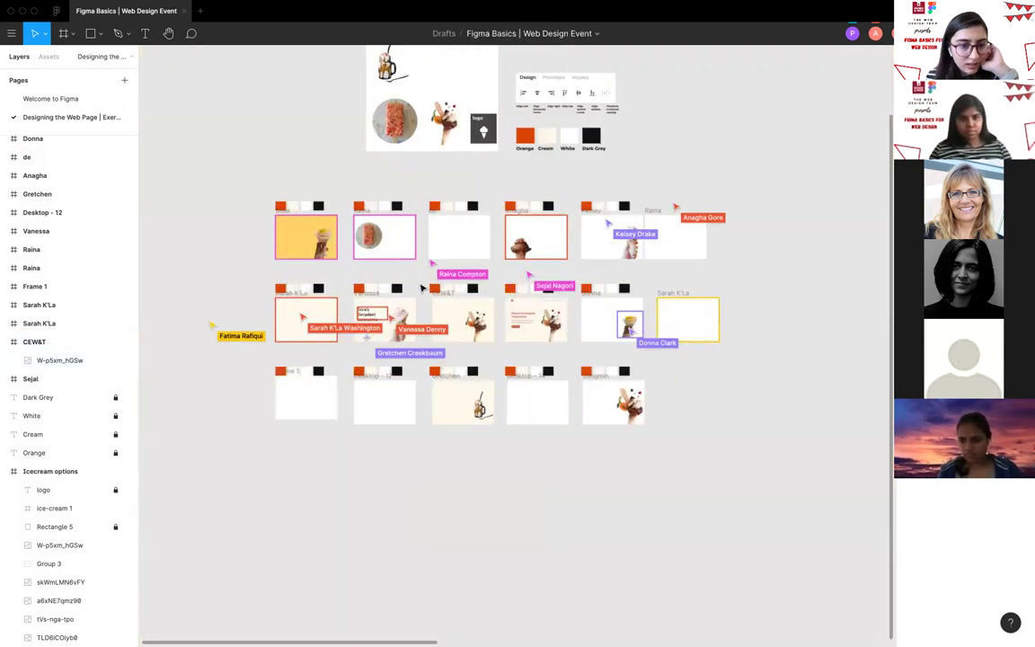
{"action": "scroll", "coordinate": [362, 362], "scroll_direction": "up", "scroll_amount": 2}
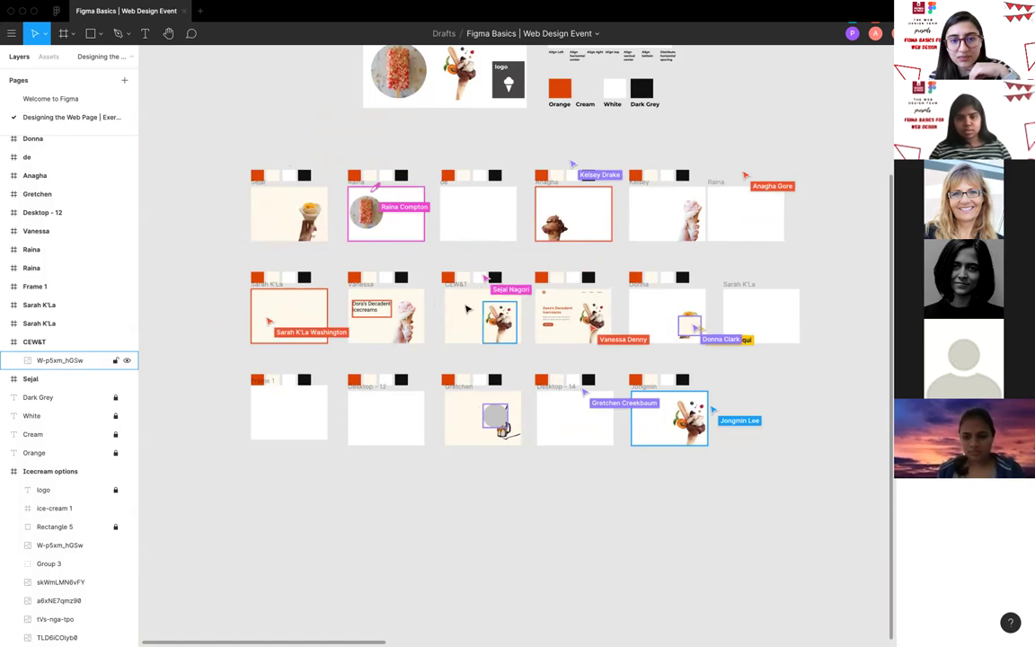
{"action": "left_click", "coordinate": [466, 309]}
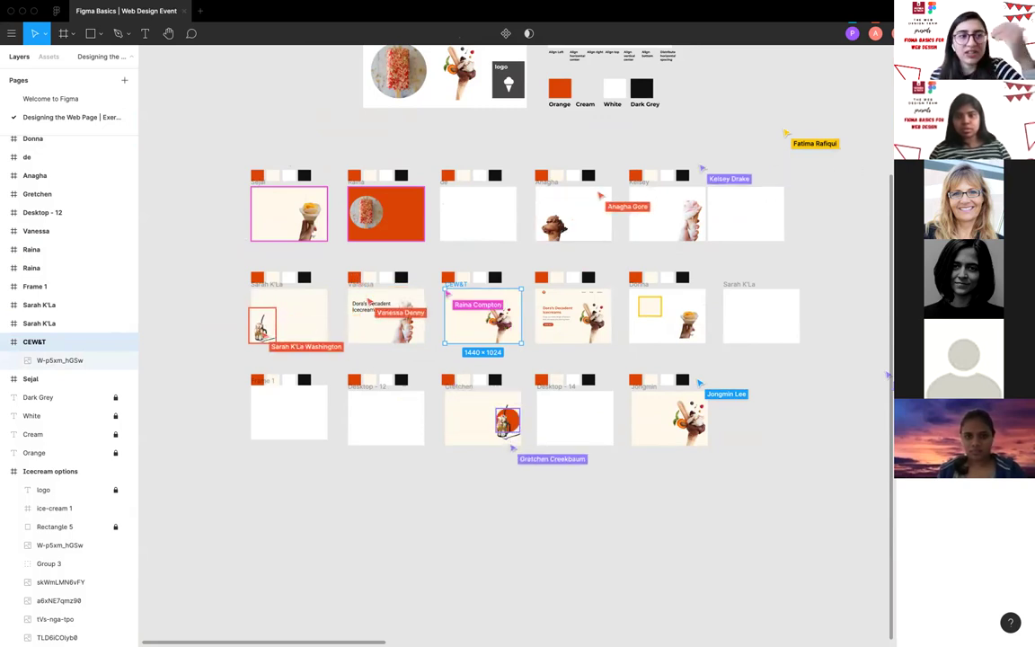
{"action": "left_click", "coordinate": [887, 376]}
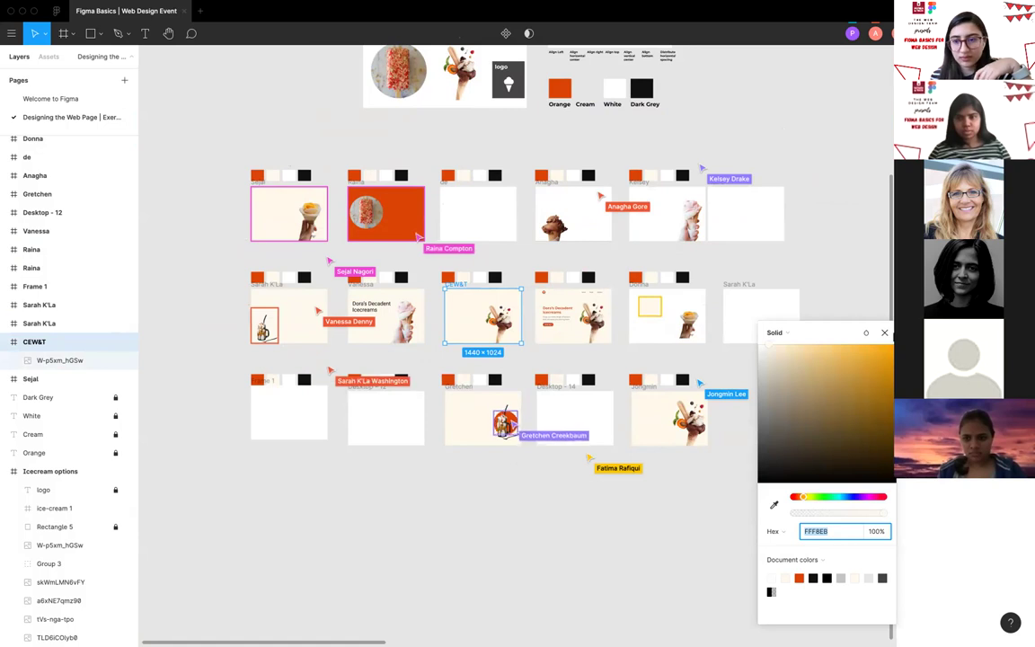
Close the fill colour settings and select the ice cream image in CEW&T.
{"action": "left_click", "coordinate": [886, 332]}
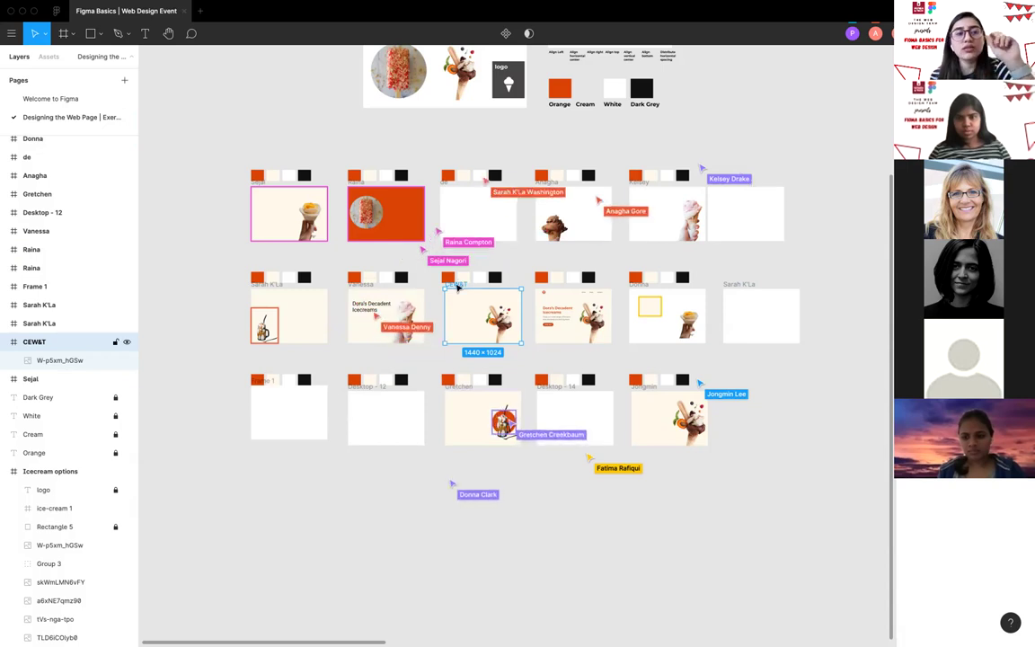
{"action": "scroll", "coordinate": [458, 287], "scroll_direction": "up", "scroll_amount": 2}
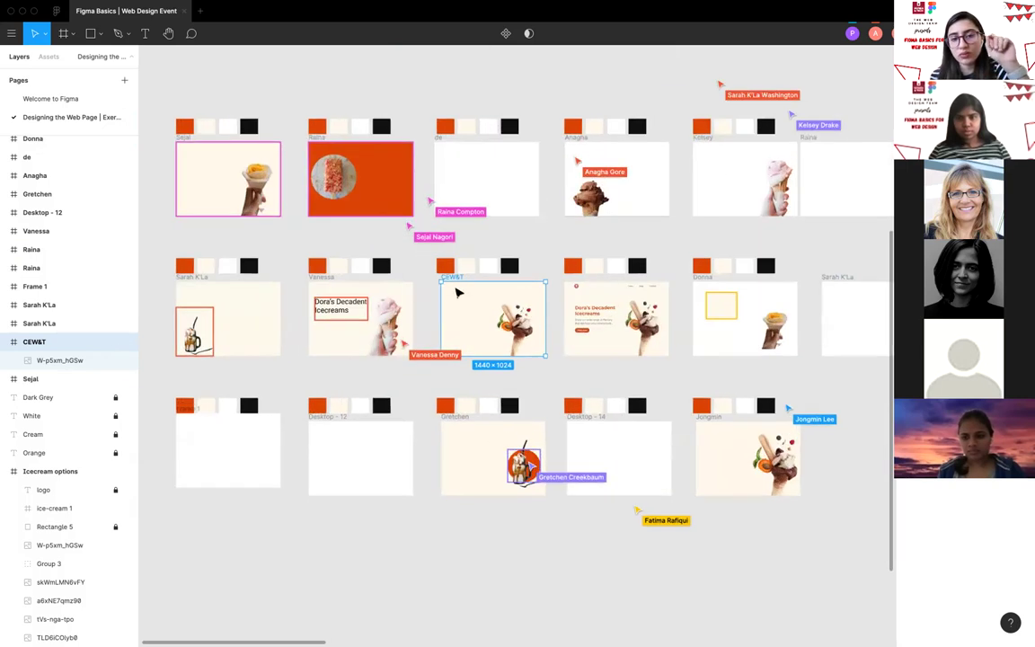
{"action": "left_click", "coordinate": [600, 145]}
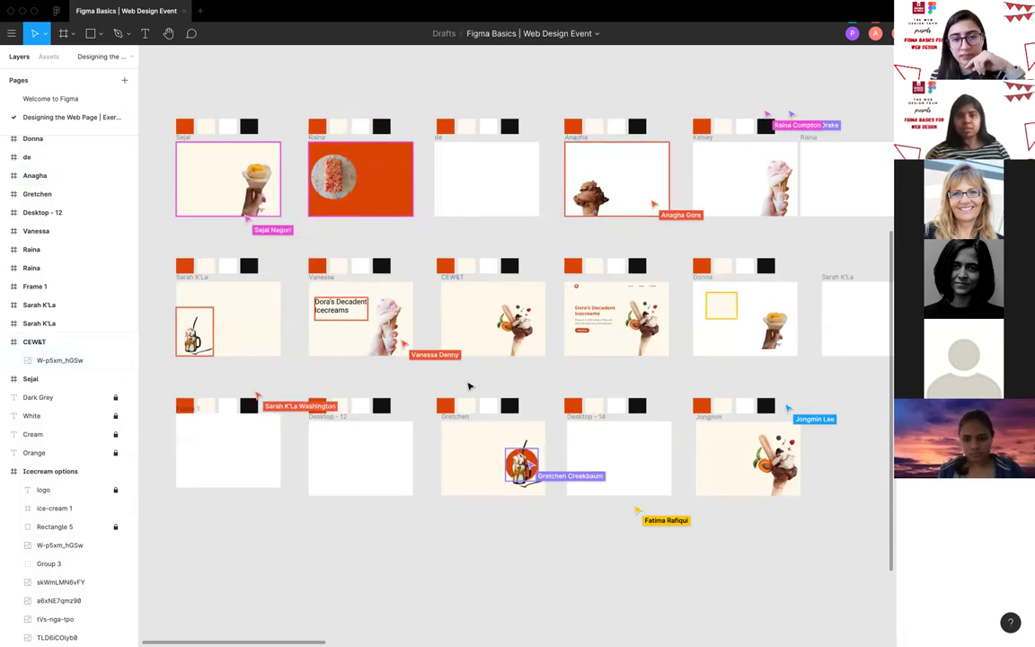
{"action": "scroll", "coordinate": [415, 381], "scroll_direction": "down", "scroll_amount": 2}
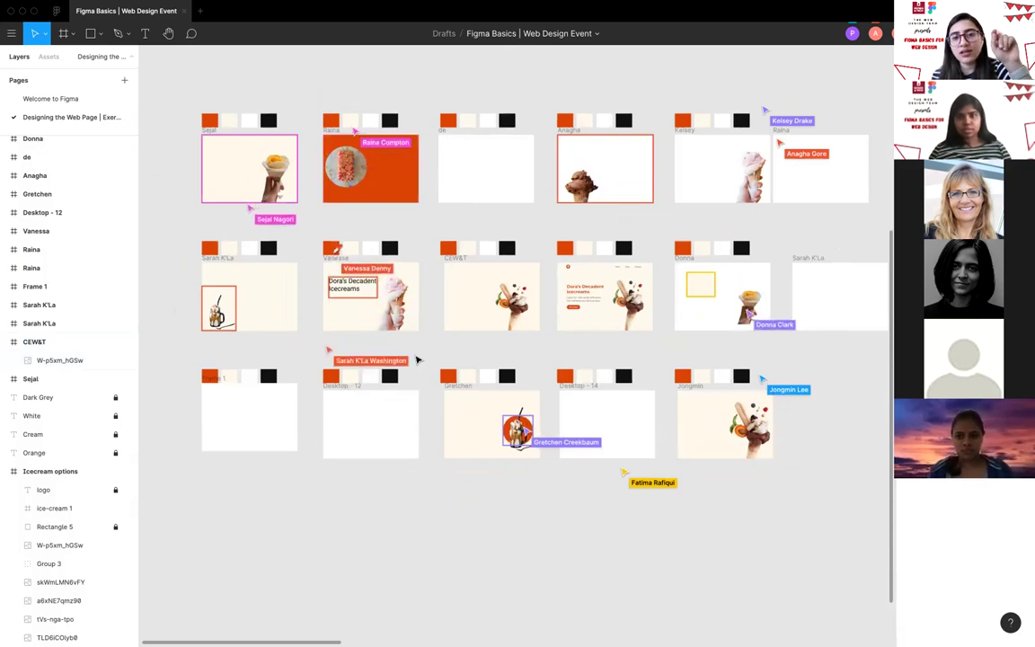
{"action": "left_click", "coordinate": [530, 310]}
Pan and zoom around the participants' desktop frames on the canvas.
{"action": "scroll", "coordinate": [530, 310], "scroll_direction": "right", "scroll_amount": 1}
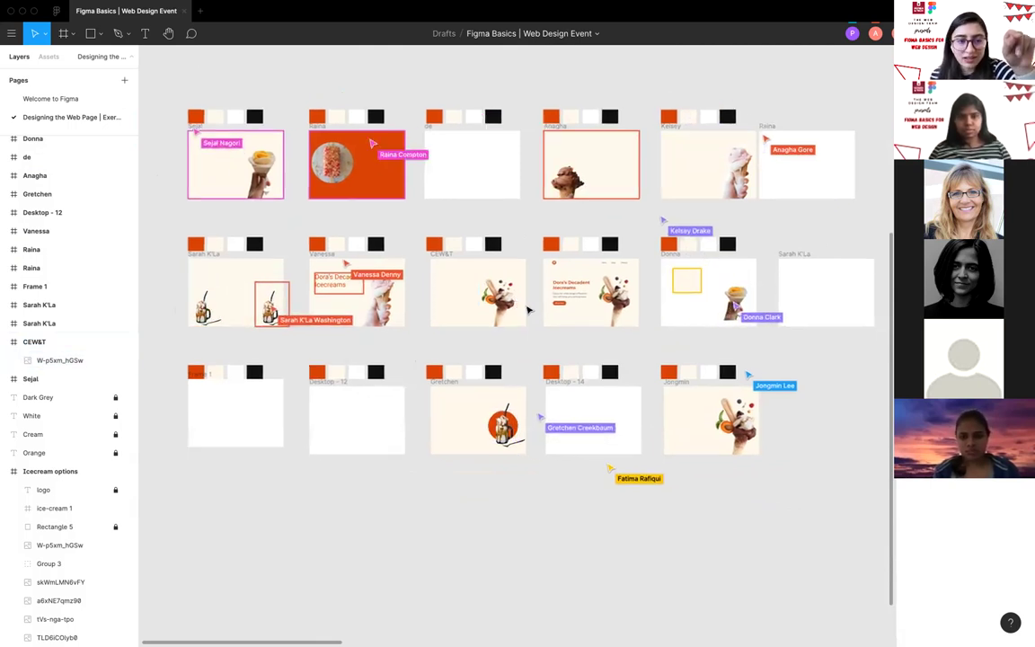
{"action": "scroll", "coordinate": [517, 314], "scroll_direction": "up", "scroll_amount": 1}
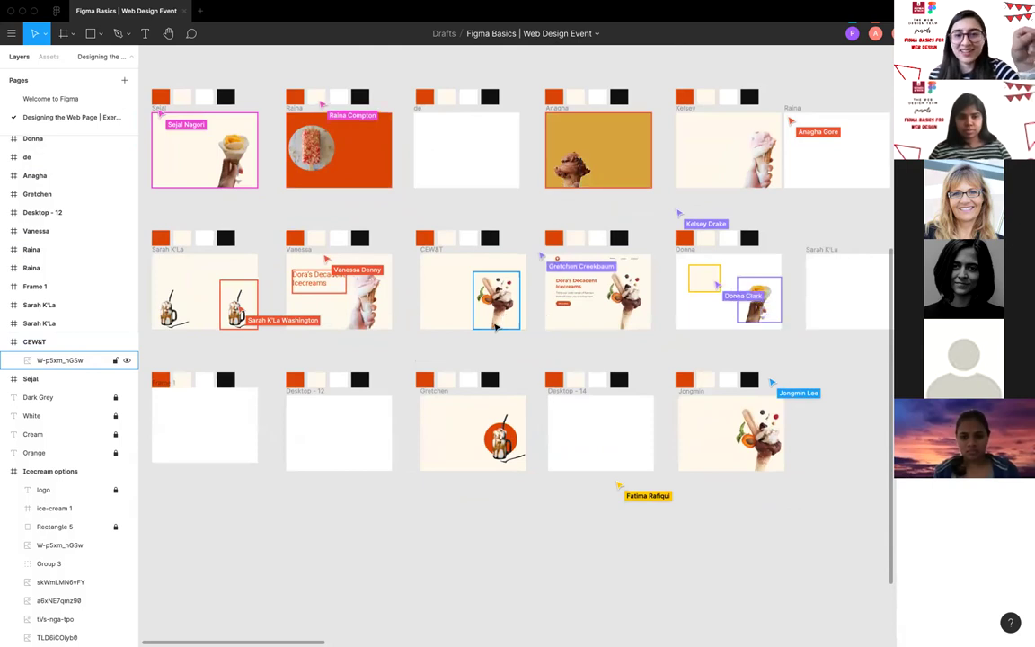
{"action": "scroll", "coordinate": [500, 300], "scroll_direction": "up", "scroll_amount": 1}
{"action": "scroll", "coordinate": [494, 319], "scroll_direction": "down", "scroll_amount": 2}
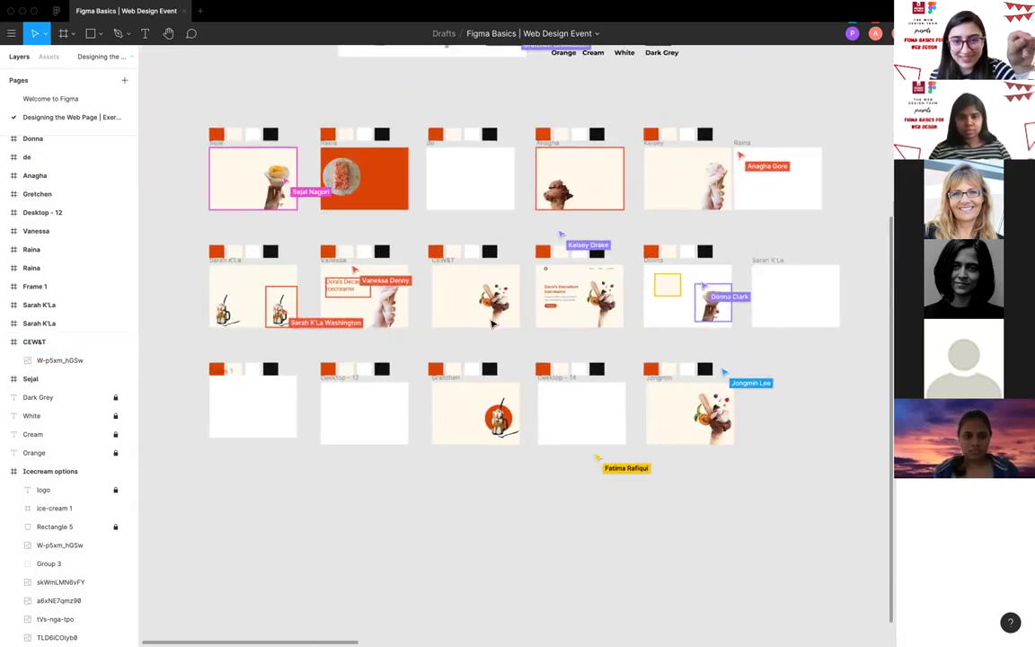
{"action": "scroll", "coordinate": [493, 324], "scroll_direction": "up", "scroll_amount": 2}
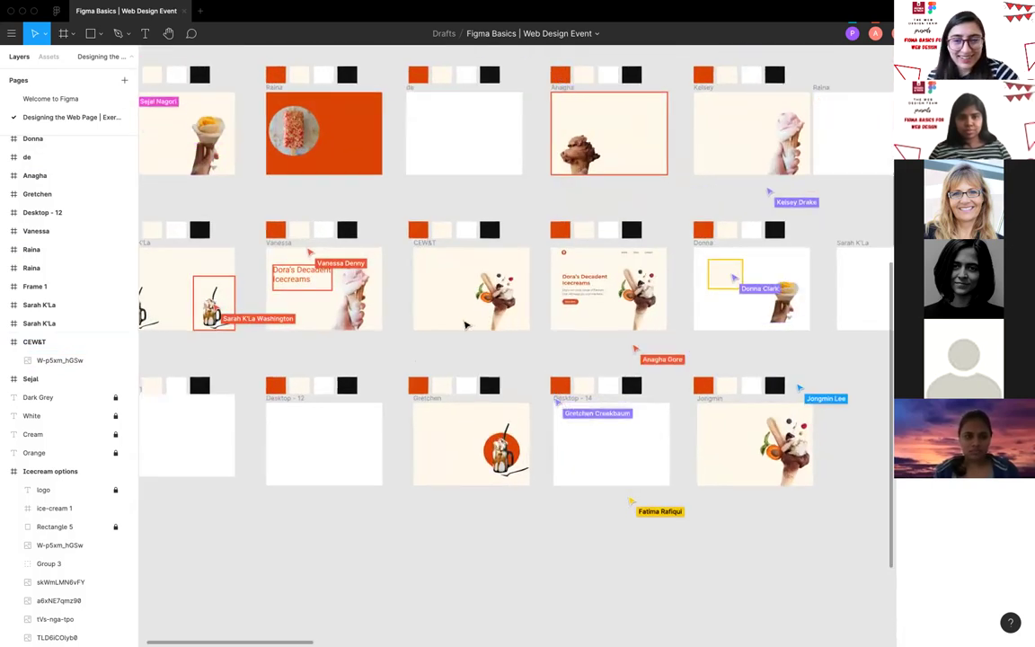
{"action": "scroll", "coordinate": [458, 337], "scroll_direction": "left", "scroll_amount": 2}
{"action": "scroll", "coordinate": [458, 337], "scroll_direction": "down", "scroll_amount": 2}
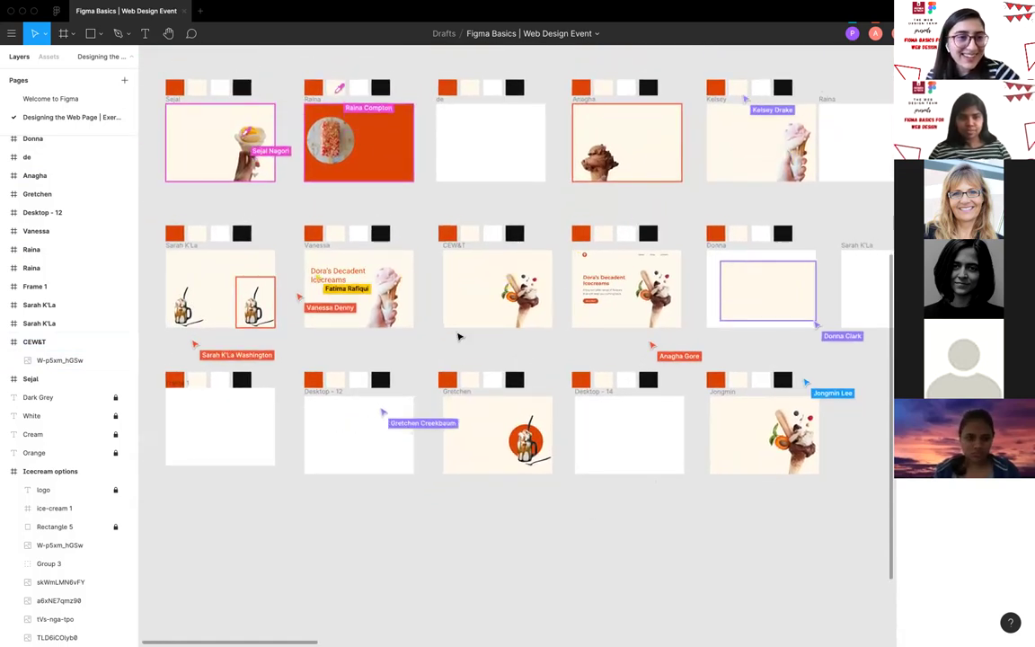
{"action": "scroll", "coordinate": [458, 337], "scroll_direction": "up", "scroll_amount": 2}
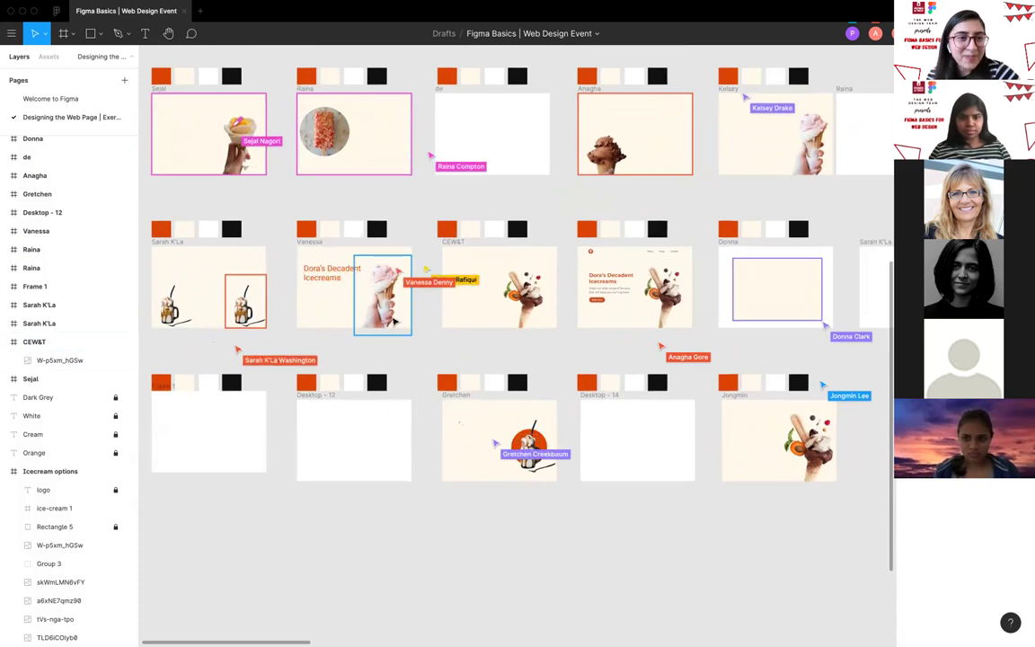
{"action": "scroll", "coordinate": [495, 312], "scroll_direction": "up", "scroll_amount": 3}
{"action": "scroll", "coordinate": [495, 312], "scroll_direction": "down", "scroll_amount": 3}
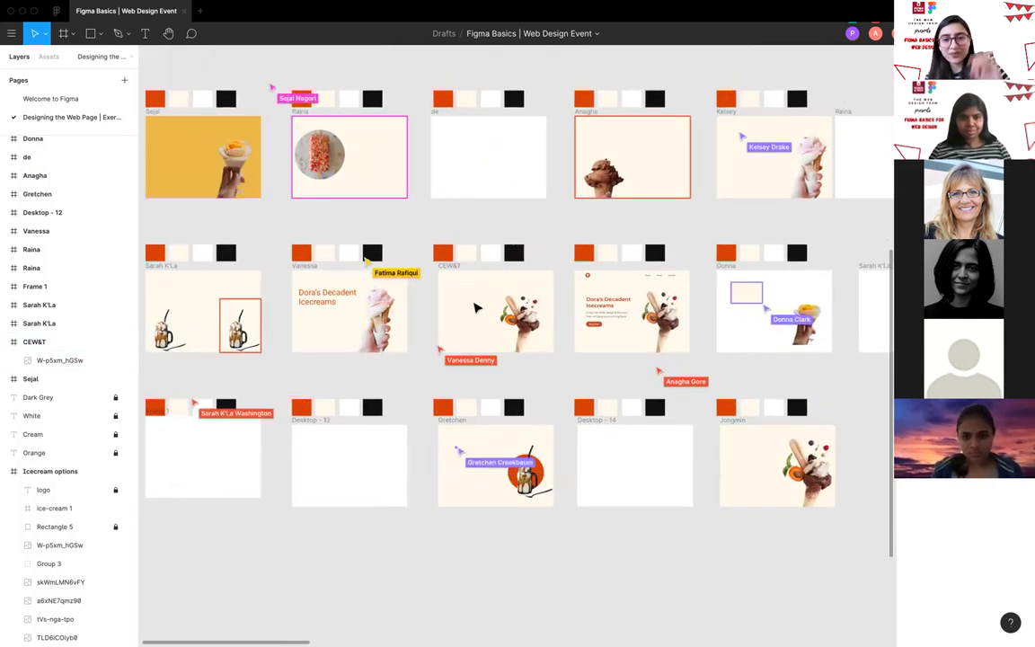
{"action": "scroll", "coordinate": [475, 308], "scroll_direction": "up", "scroll_amount": 3}
{"action": "scroll", "coordinate": [476, 308], "scroll_direction": "up", "scroll_amount": 1}
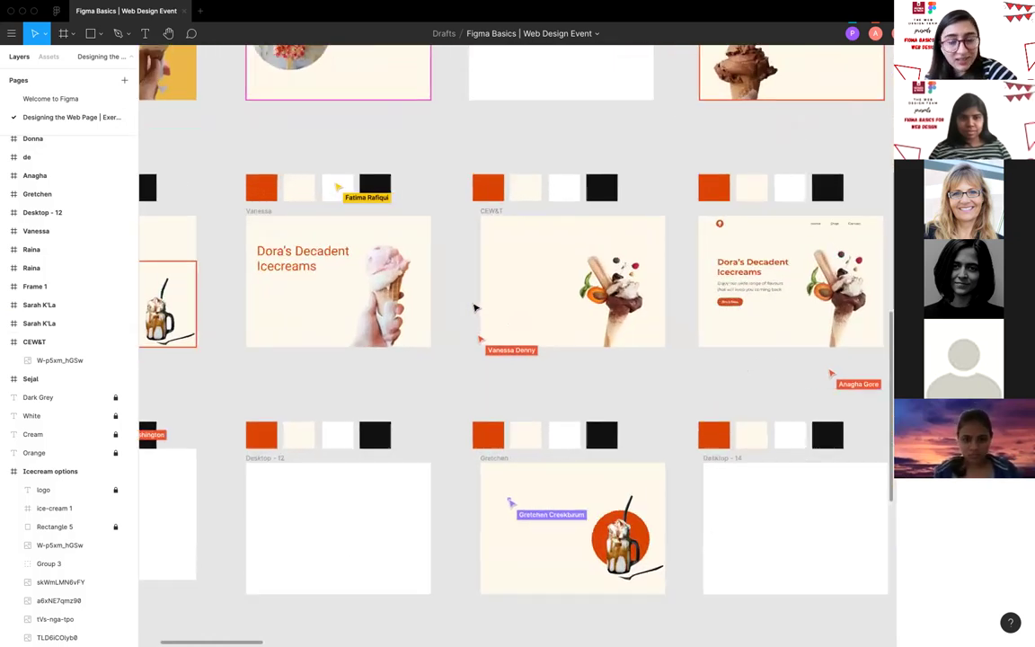
{"action": "scroll", "coordinate": [475, 308], "scroll_direction": "down", "scroll_amount": 2}
{"action": "scroll", "coordinate": [661, 302], "scroll_direction": "up", "scroll_amount": 4}
{"action": "scroll", "coordinate": [661, 303], "scroll_direction": "left", "scroll_amount": 2}
{"action": "scroll", "coordinate": [660, 303], "scroll_direction": "down", "scroll_amount": 1}
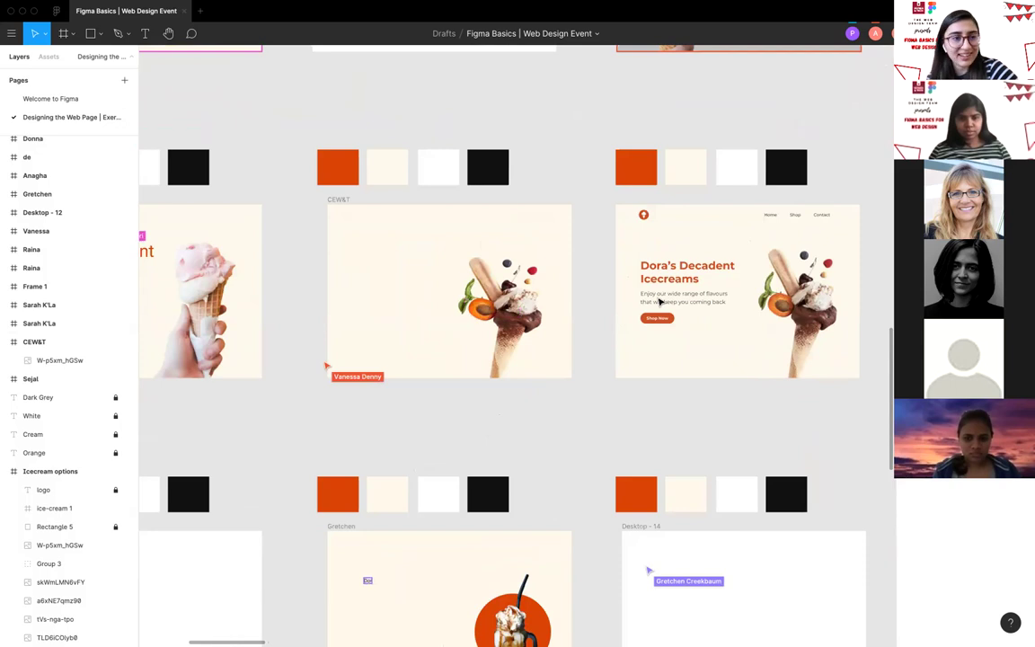
{"action": "scroll", "coordinate": [425, 326], "scroll_direction": "left", "scroll_amount": 2}
{"action": "scroll", "coordinate": [425, 325], "scroll_direction": "down", "scroll_amount": 1}
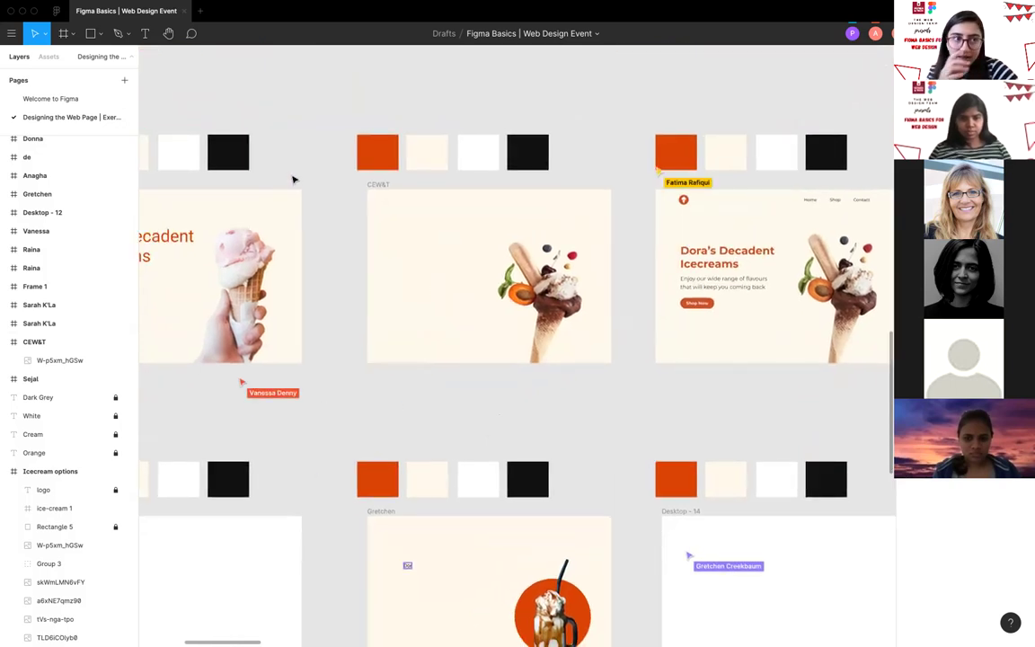
{"action": "scroll", "coordinate": [449, 297], "scroll_direction": "down", "scroll_amount": 2}
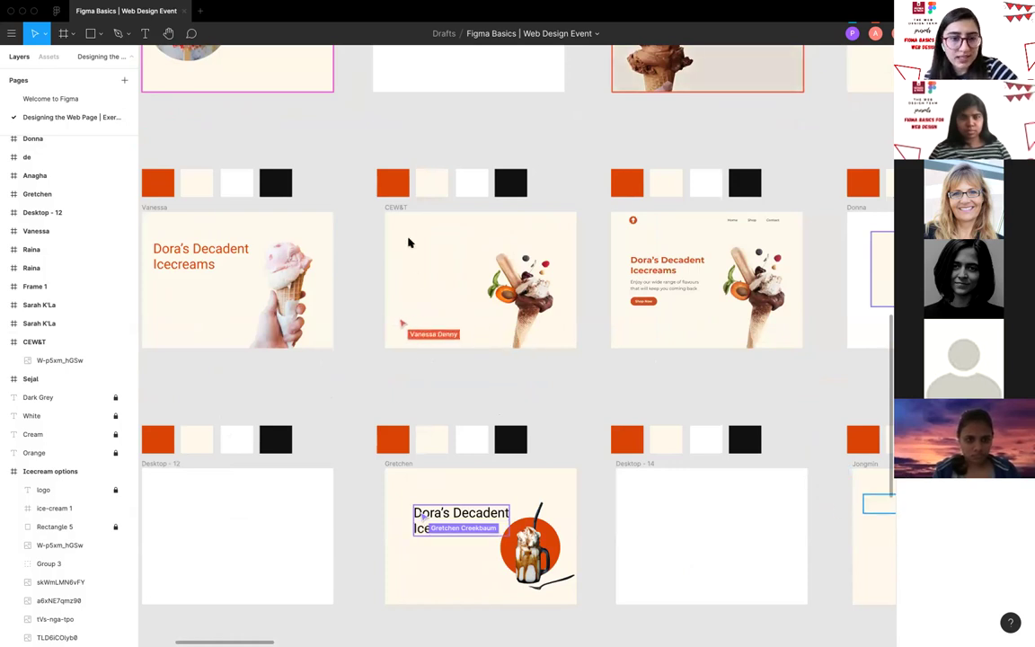
{"action": "scroll", "coordinate": [409, 264], "scroll_direction": "up", "scroll_amount": 3}
Add a text layer reading 'Dora's Decadent Icecreams' near the top-left of the CEW&T frame.
{"action": "key", "text": "t"}
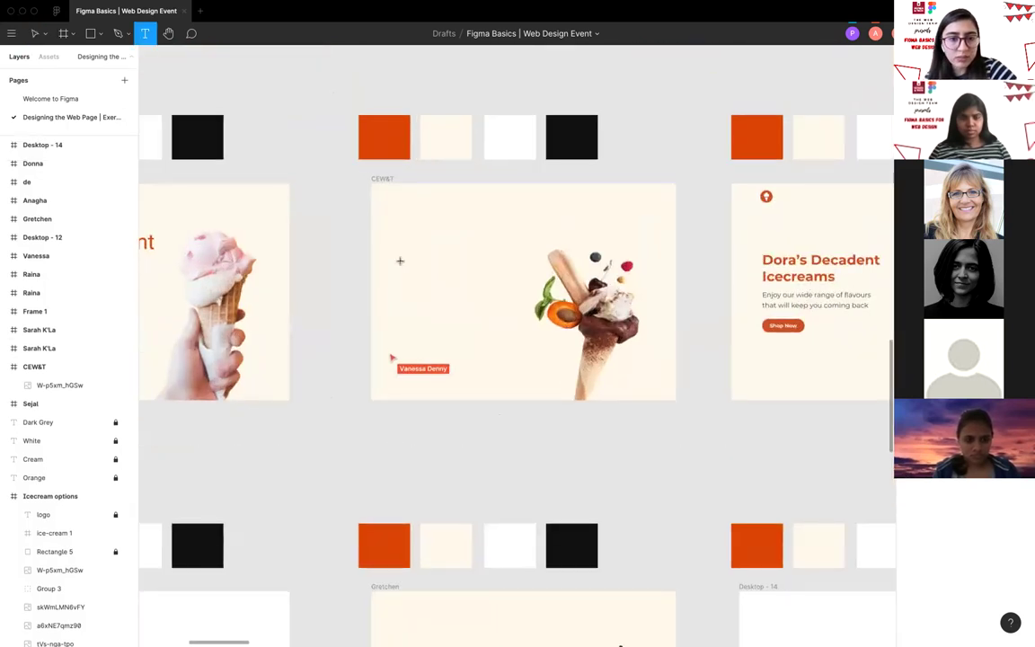
{"action": "left_click", "coordinate": [393, 244]}
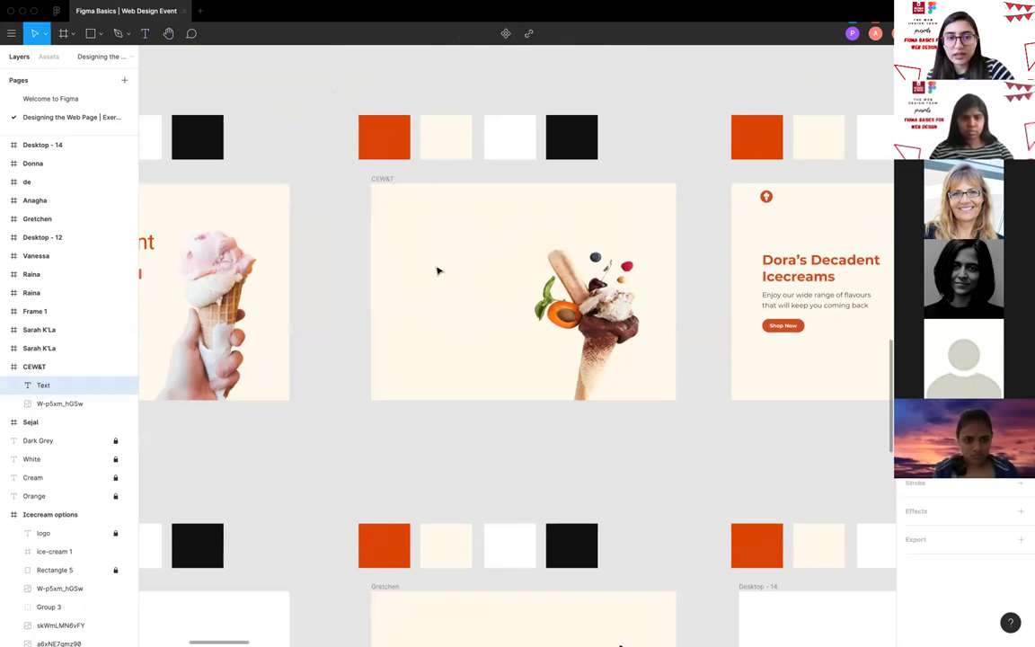
{"action": "type", "text": "Dora's Decadent"}
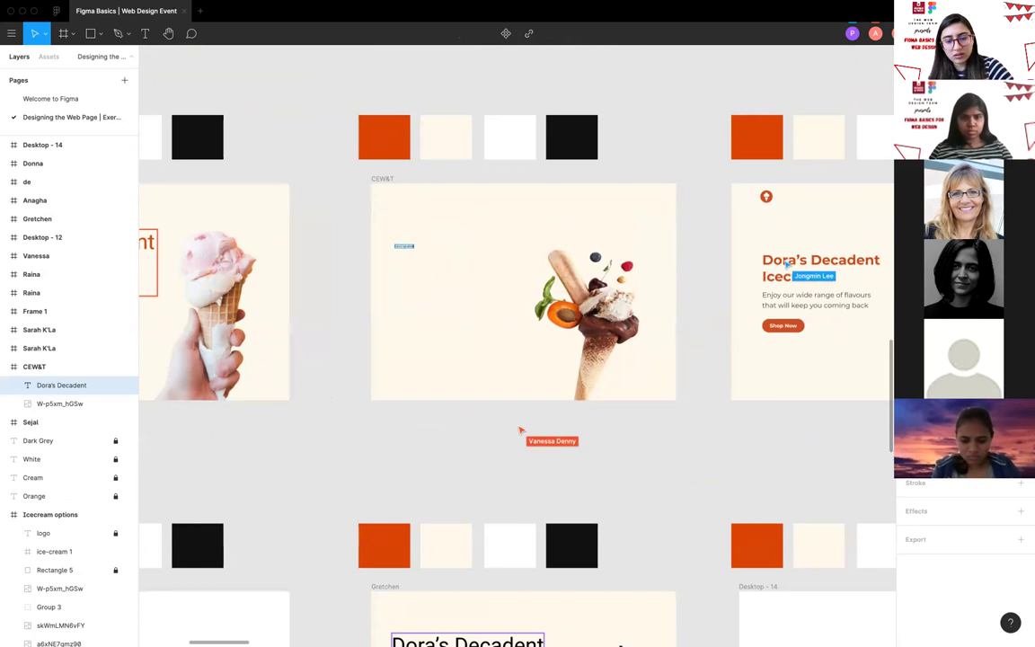
{"action": "type", "text": "creams"}
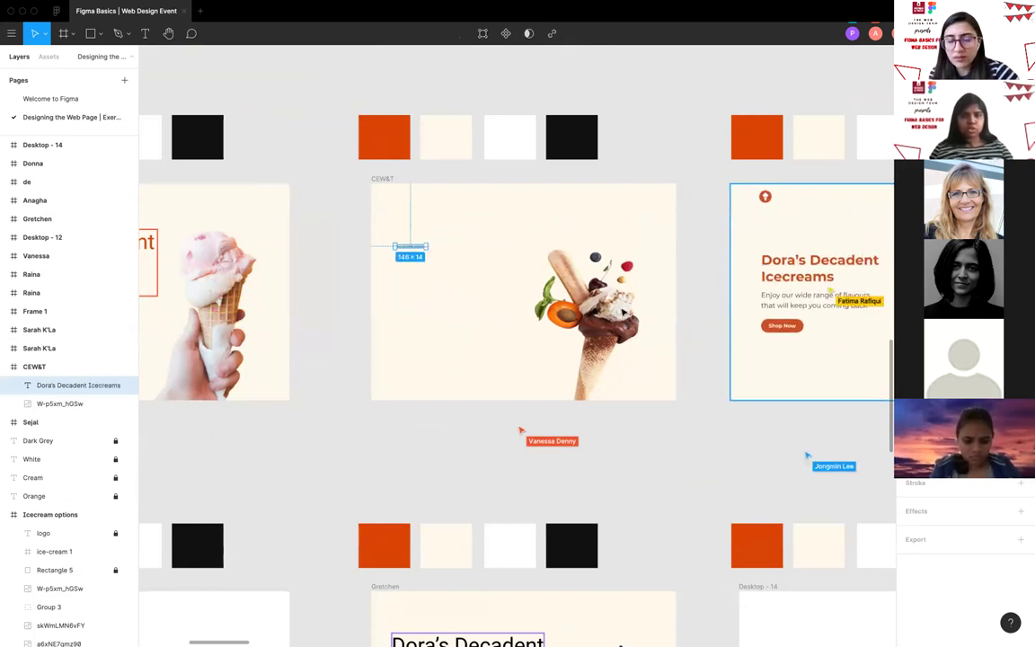
{"action": "scroll", "coordinate": [411, 250], "scroll_direction": "down", "scroll_amount": 5}
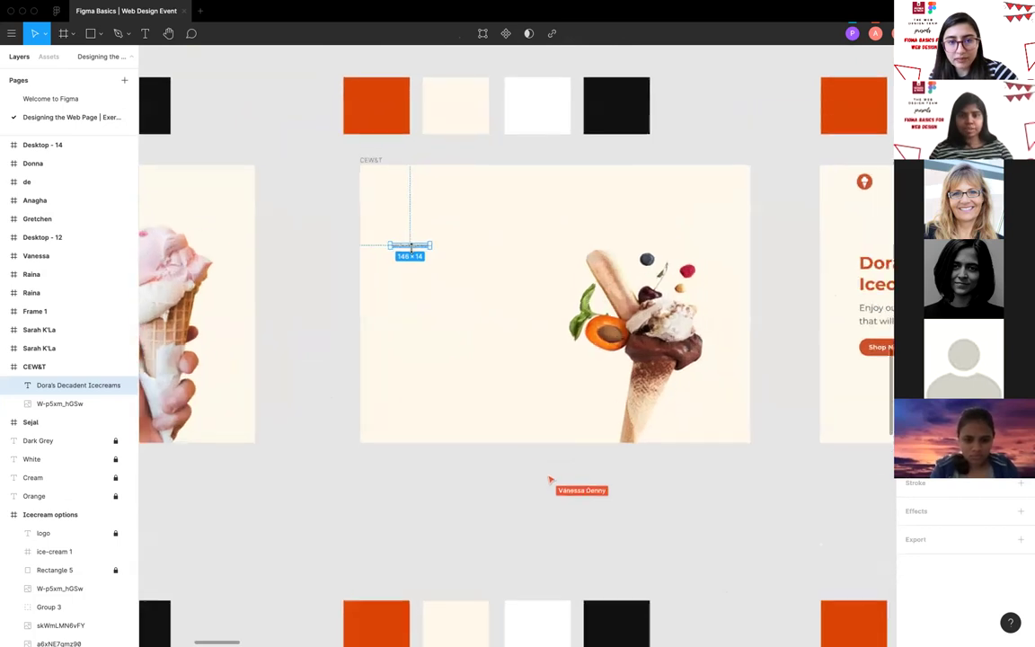
{"action": "scroll", "coordinate": [410, 250], "scroll_direction": "up", "scroll_amount": 1}
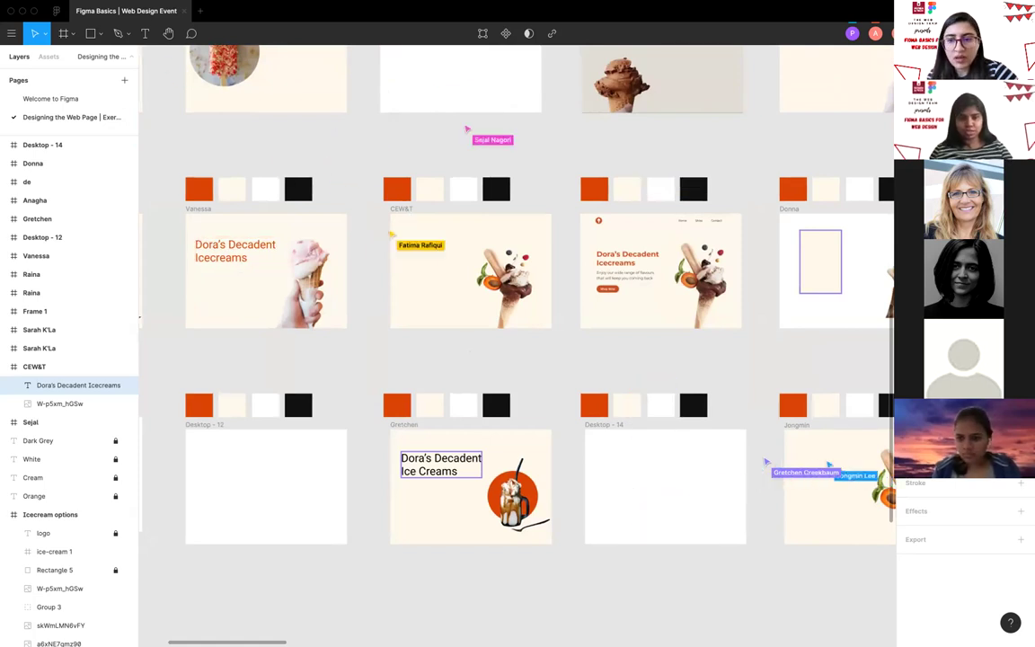
{"action": "scroll", "coordinate": [400, 348], "scroll_direction": "down", "scroll_amount": 3}
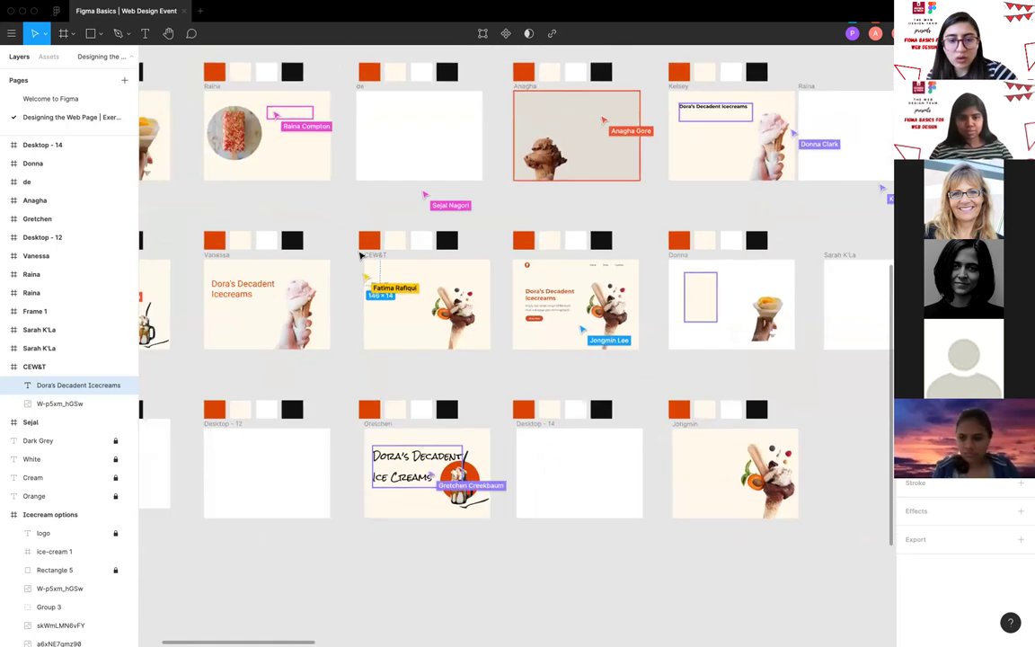
Enlarge the 'Dora's Decadent Icecreams' heading to 919 × 78 in a wider bold font.
{"action": "scroll", "coordinate": [362, 253], "scroll_direction": "up", "scroll_amount": 5}
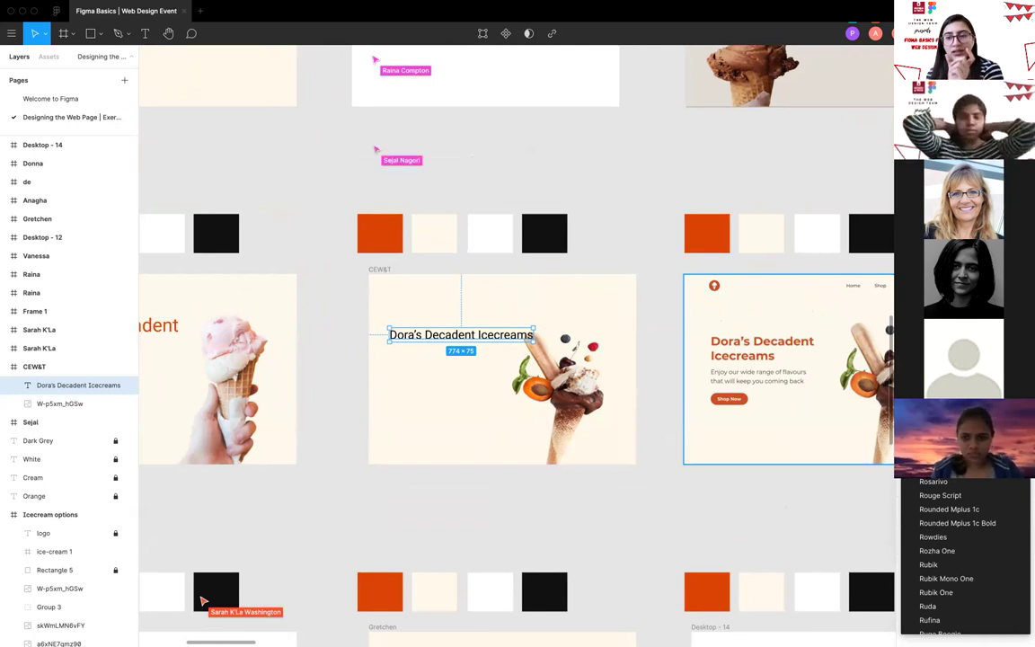
{"action": "scroll", "coordinate": [961, 557], "scroll_direction": "up", "scroll_amount": 15}
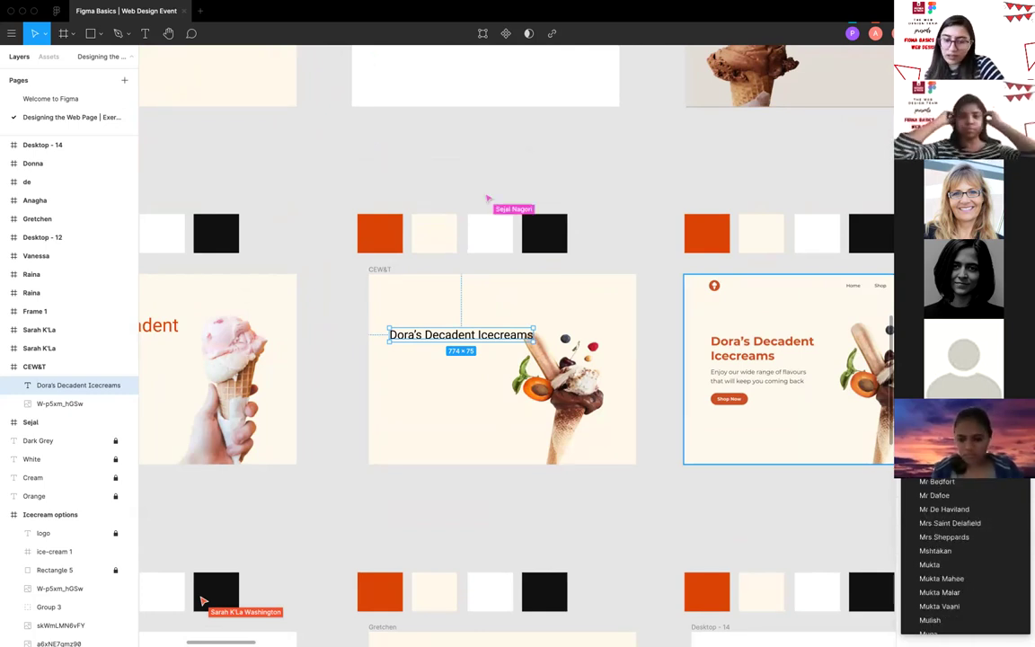
{"action": "key", "text": "Return"}
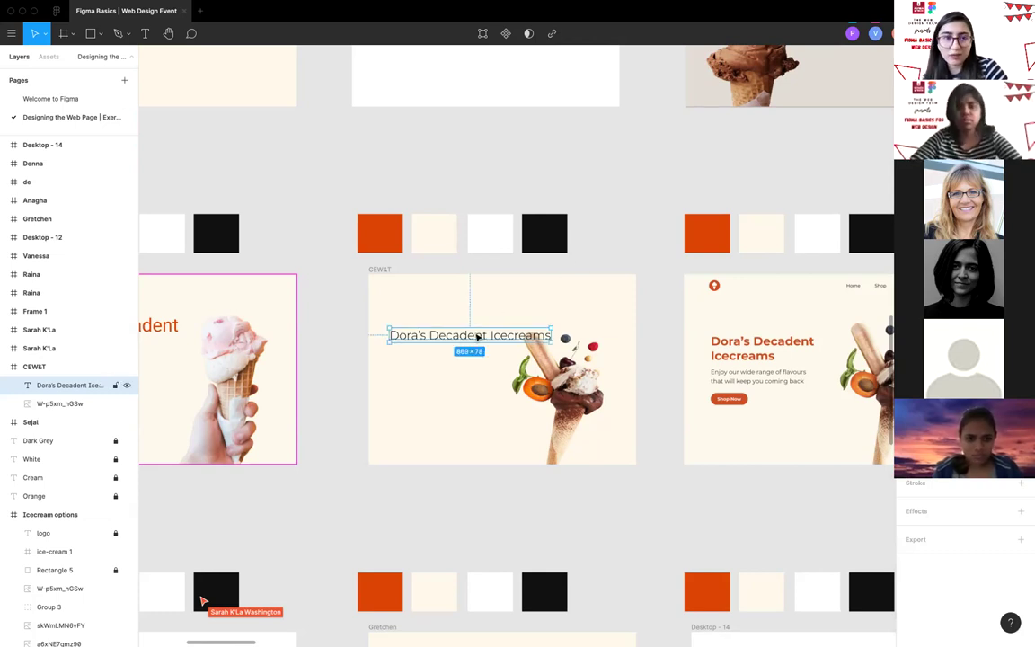
{"action": "scroll", "coordinate": [477, 336], "scroll_direction": "down", "scroll_amount": 2}
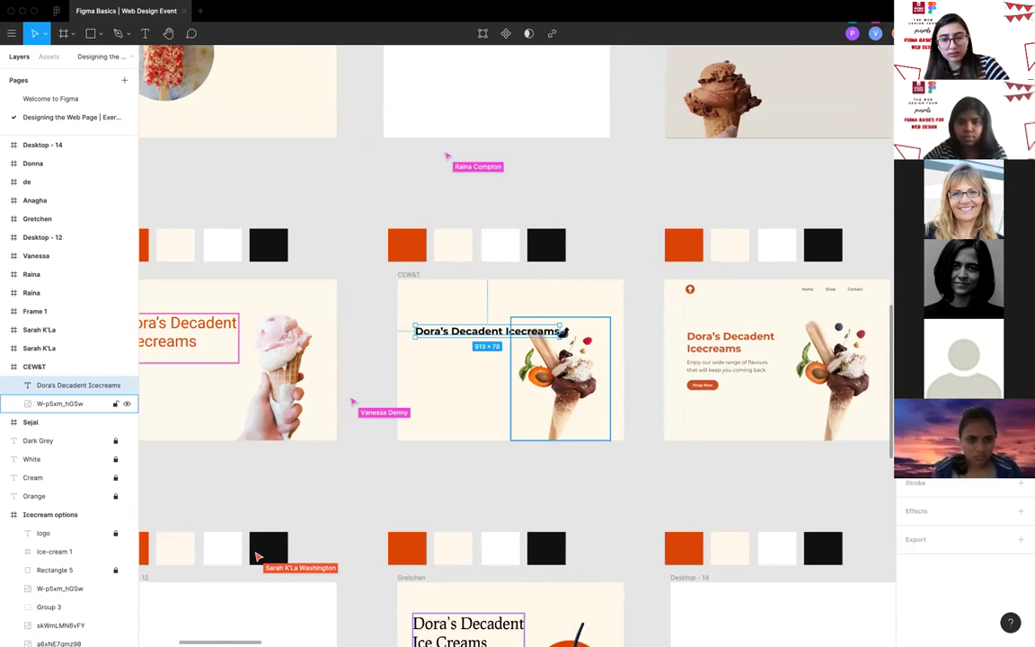
{"action": "scroll", "coordinate": [321, 338], "scroll_direction": "down", "scroll_amount": 6}
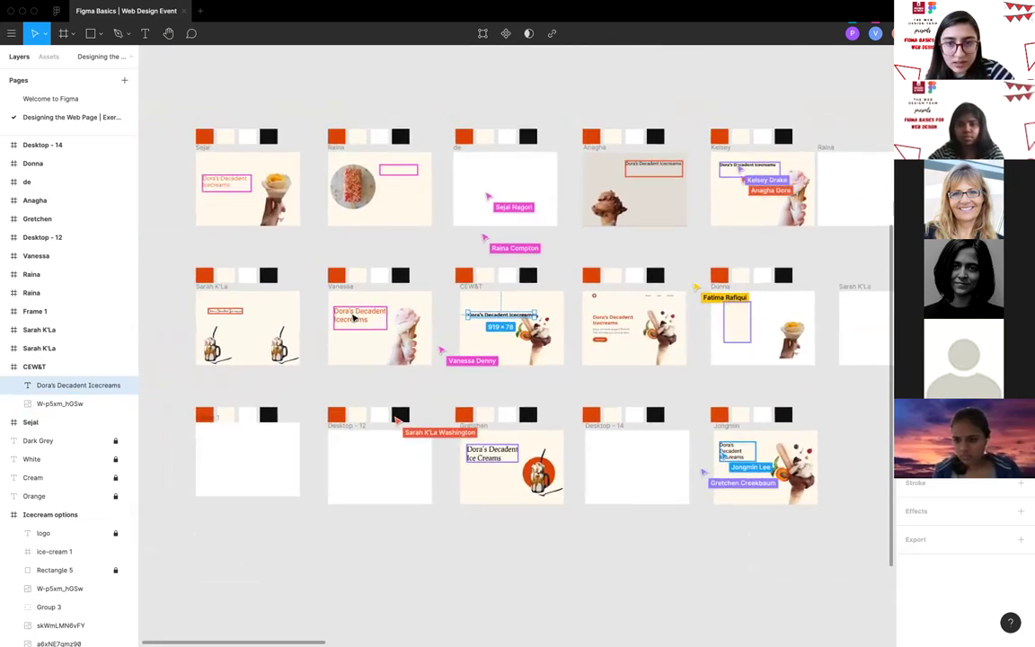
{"action": "scroll", "coordinate": [355, 318], "scroll_direction": "down", "scroll_amount": 3}
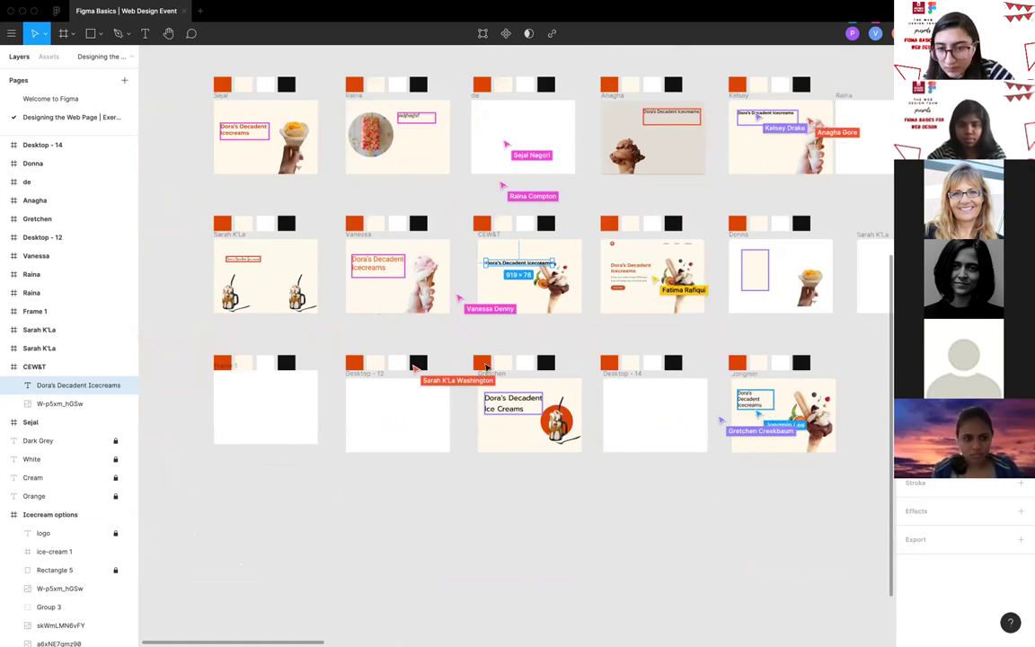
{"action": "scroll", "coordinate": [486, 367], "scroll_direction": "down", "scroll_amount": 2}
{"action": "scroll", "coordinate": [486, 366], "scroll_direction": "up", "scroll_amount": 2}
{"action": "scroll", "coordinate": [486, 366], "scroll_direction": "up", "scroll_amount": 2}
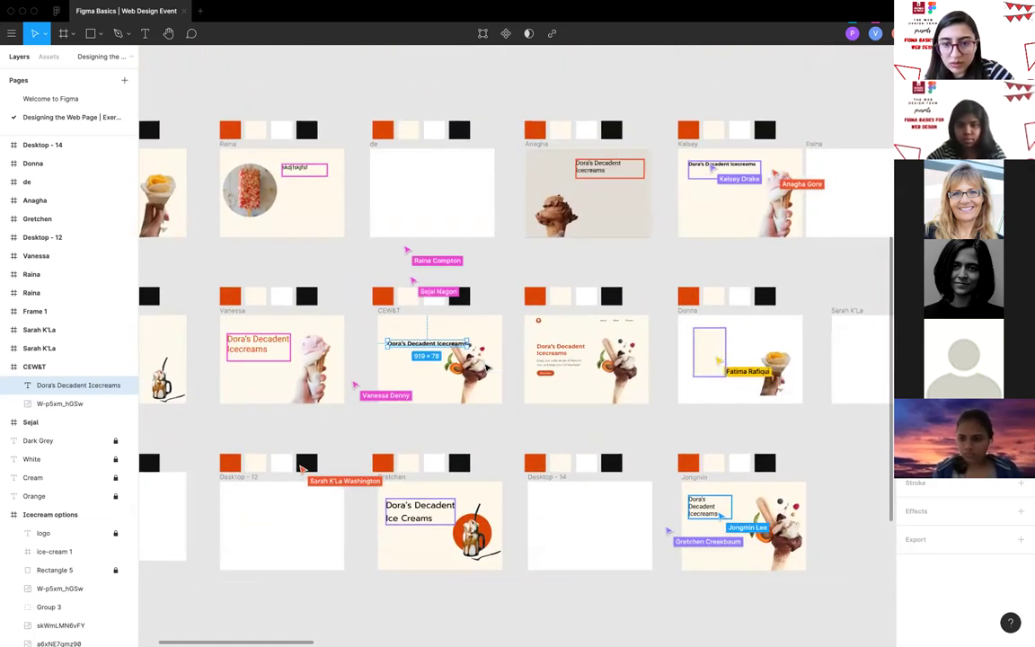
{"action": "scroll", "coordinate": [487, 366], "scroll_direction": "up", "scroll_amount": 1}
{"action": "scroll", "coordinate": [494, 373], "scroll_direction": "left", "scroll_amount": 3}
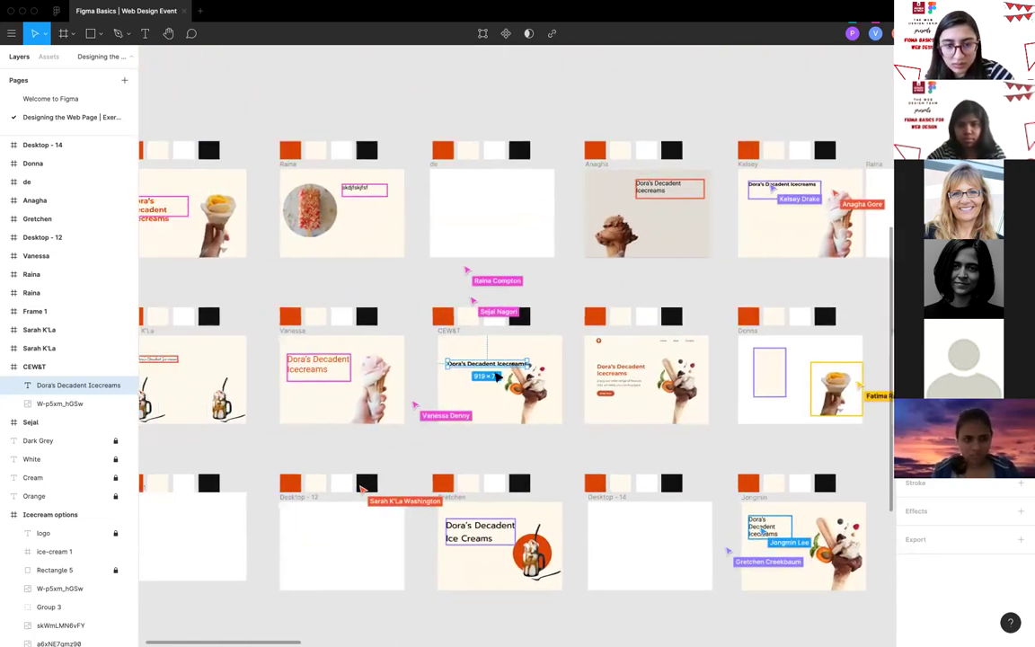
{"action": "scroll", "coordinate": [482, 370], "scroll_direction": "up", "scroll_amount": 3}
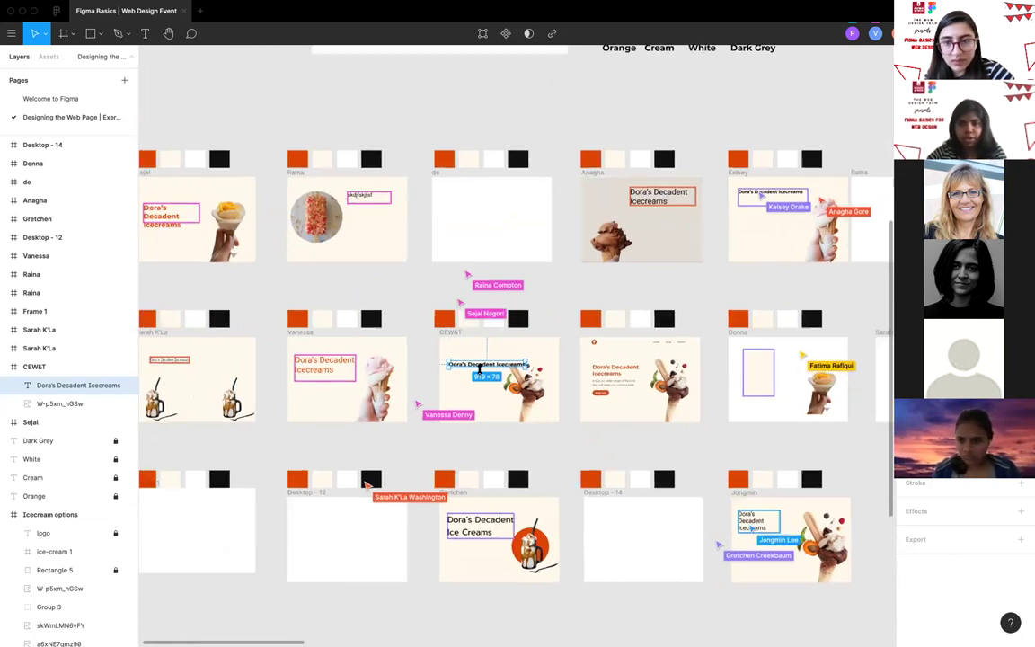
{"action": "scroll", "coordinate": [479, 366], "scroll_direction": "down", "scroll_amount": 5}
{"action": "scroll", "coordinate": [483, 373], "scroll_direction": "down", "scroll_amount": 1}
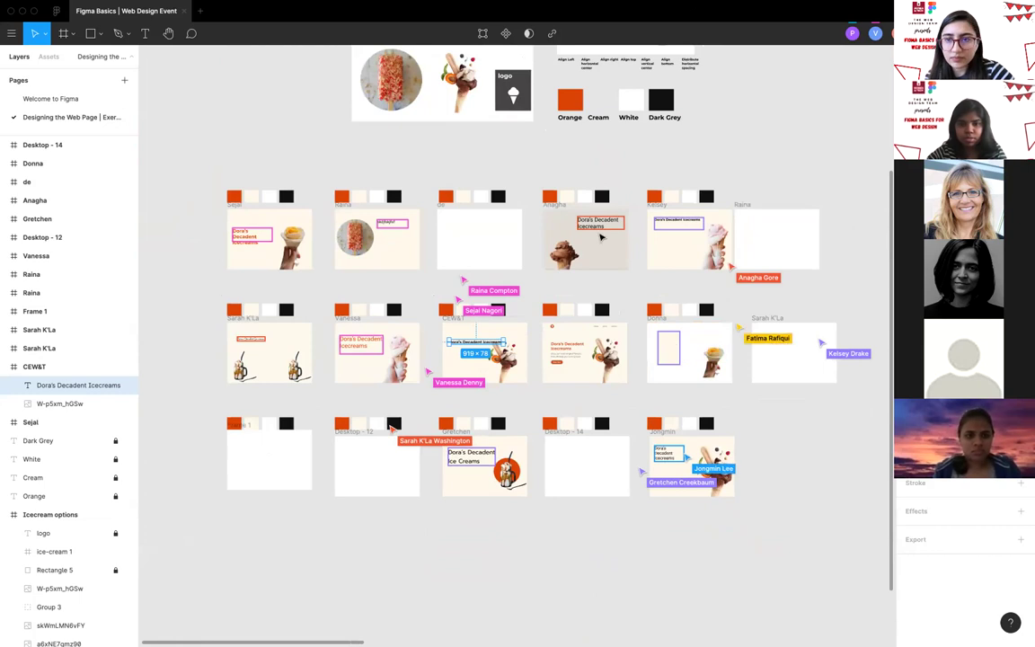
{"action": "scroll", "coordinate": [601, 241], "scroll_direction": "down", "scroll_amount": 1}
{"action": "scroll", "coordinate": [601, 241], "scroll_direction": "right", "scroll_amount": 1}
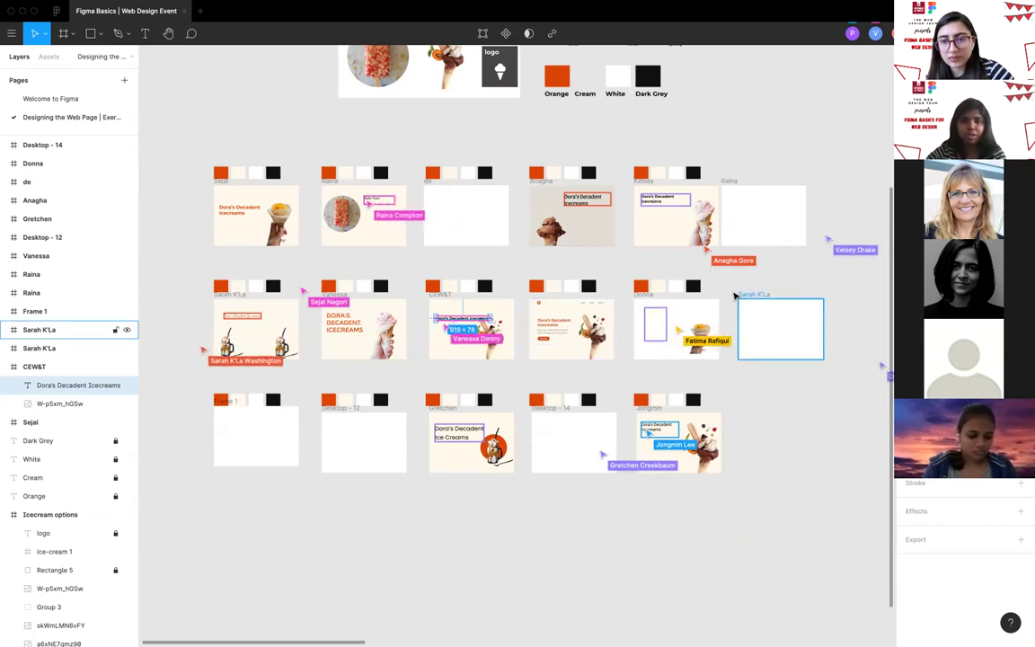
{"action": "left_click", "coordinate": [642, 304]}
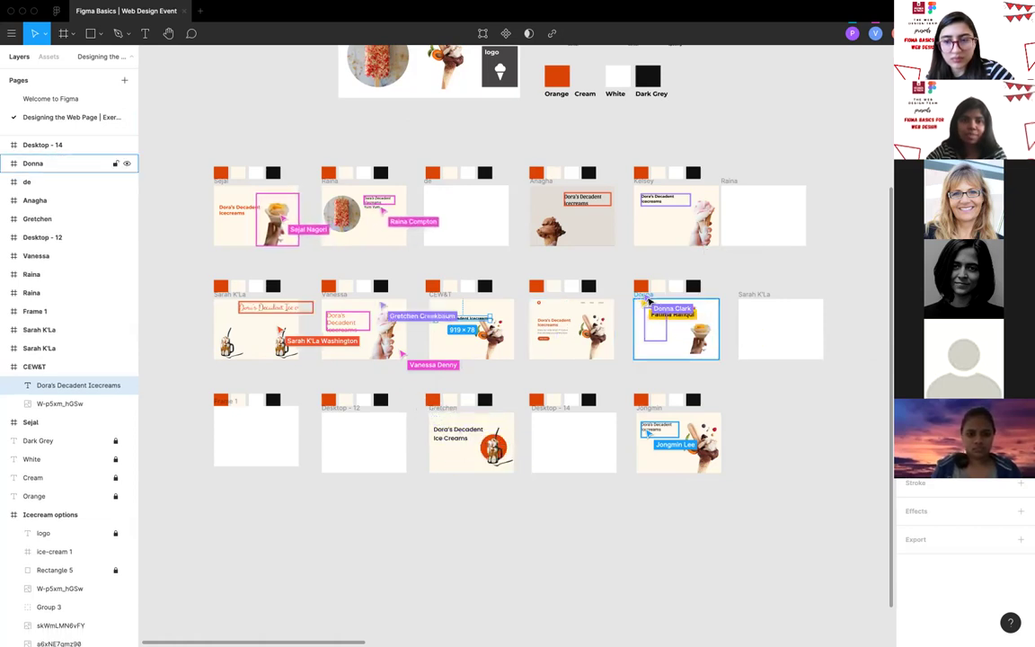
{"action": "left_click", "coordinate": [753, 294]}
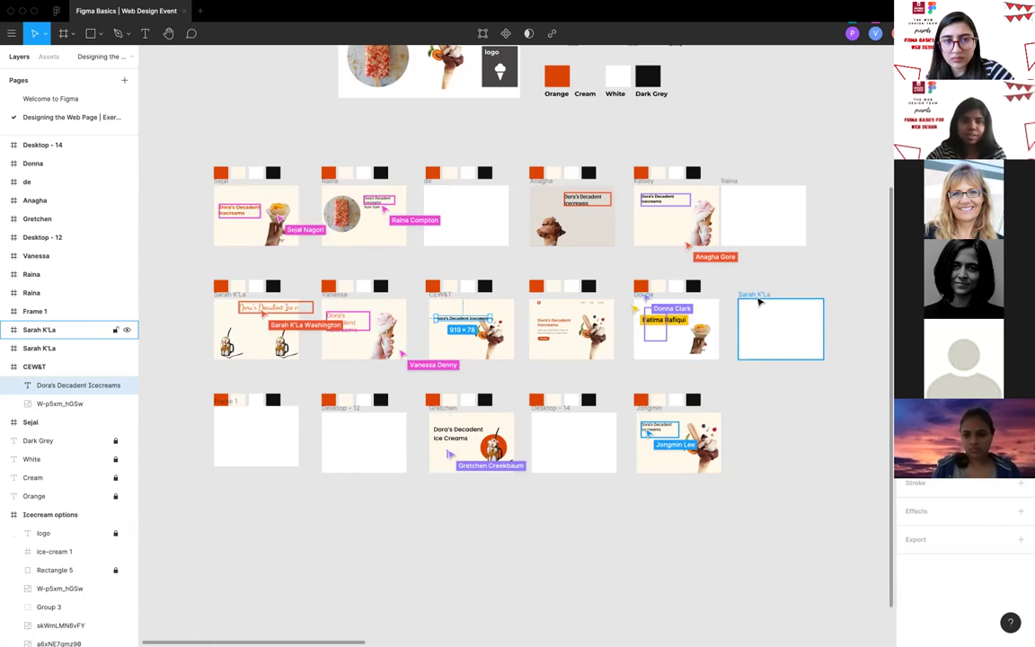
{"action": "scroll", "coordinate": [732, 314], "scroll_direction": "up", "scroll_amount": 5}
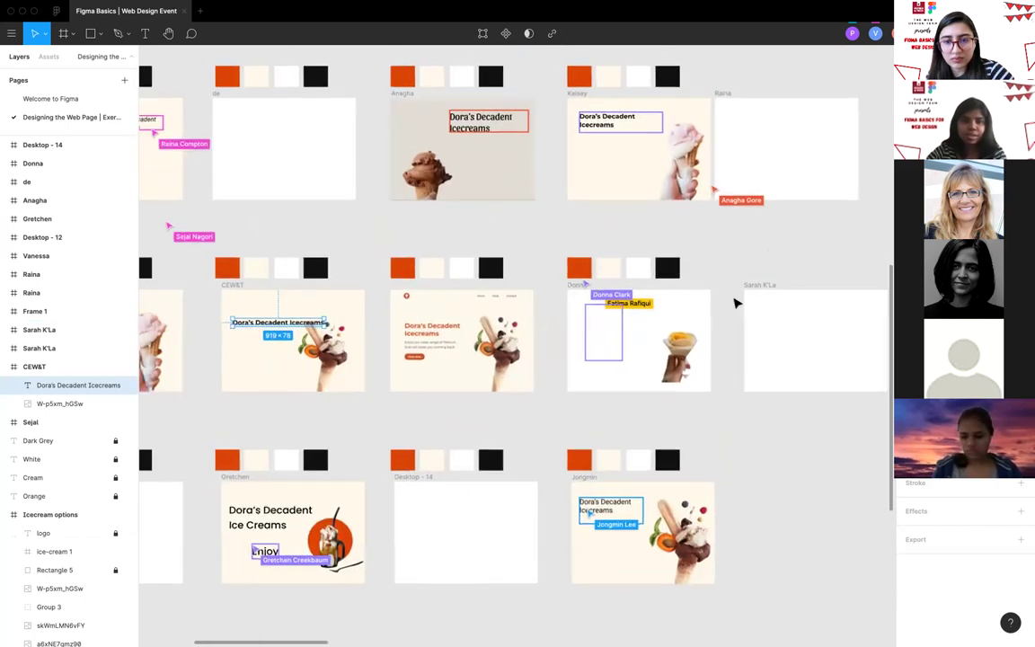
{"action": "left_click", "coordinate": [766, 262]}
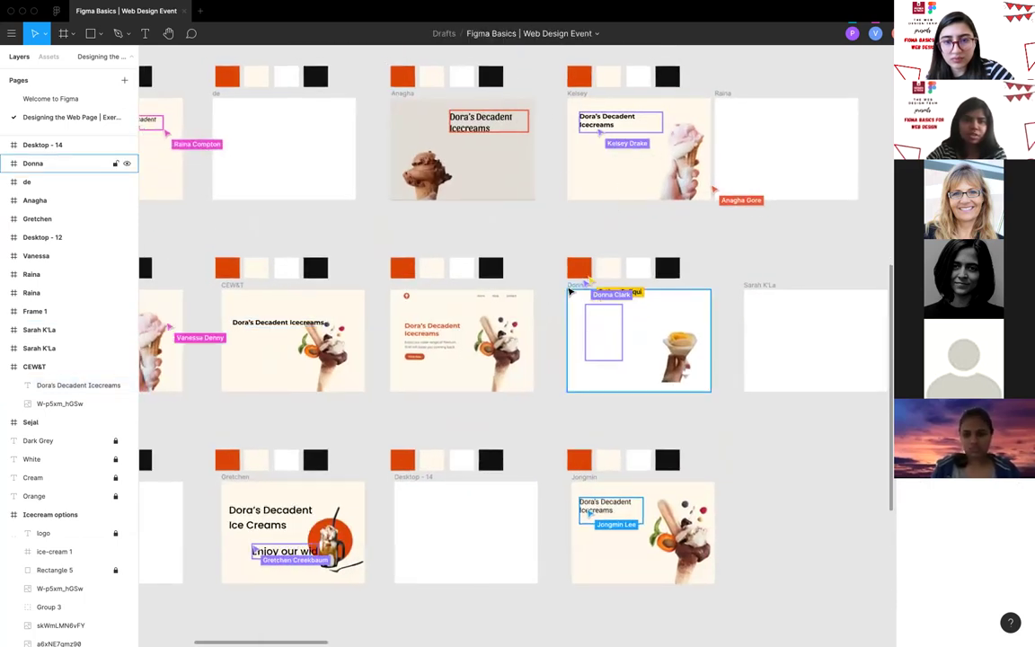
{"action": "scroll", "coordinate": [545, 297], "scroll_direction": "down", "scroll_amount": 3}
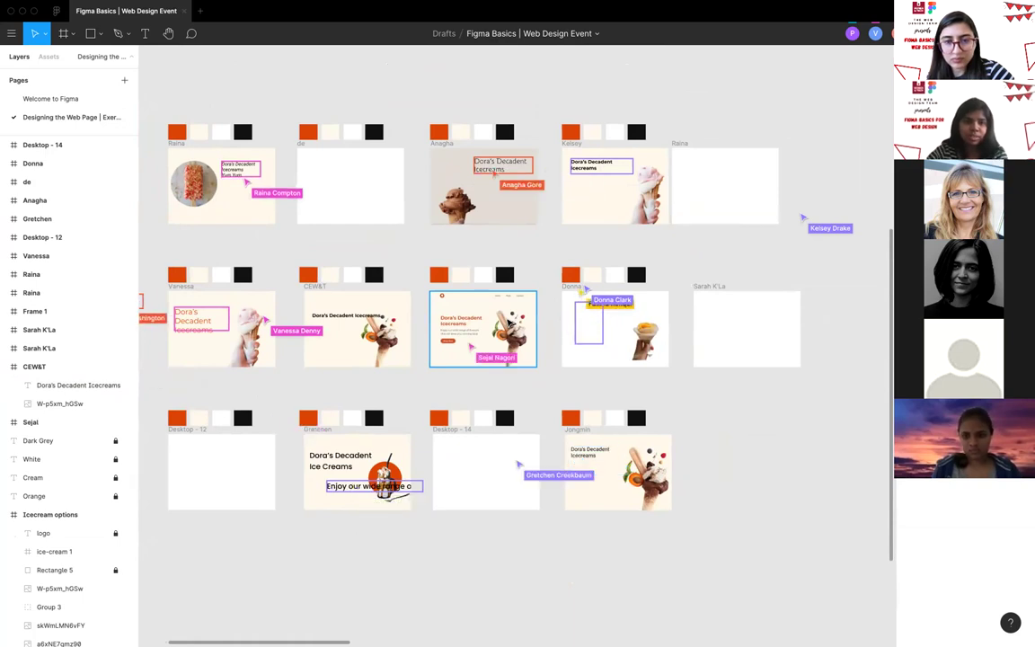
{"action": "scroll", "coordinate": [509, 321], "scroll_direction": "down", "scroll_amount": 5}
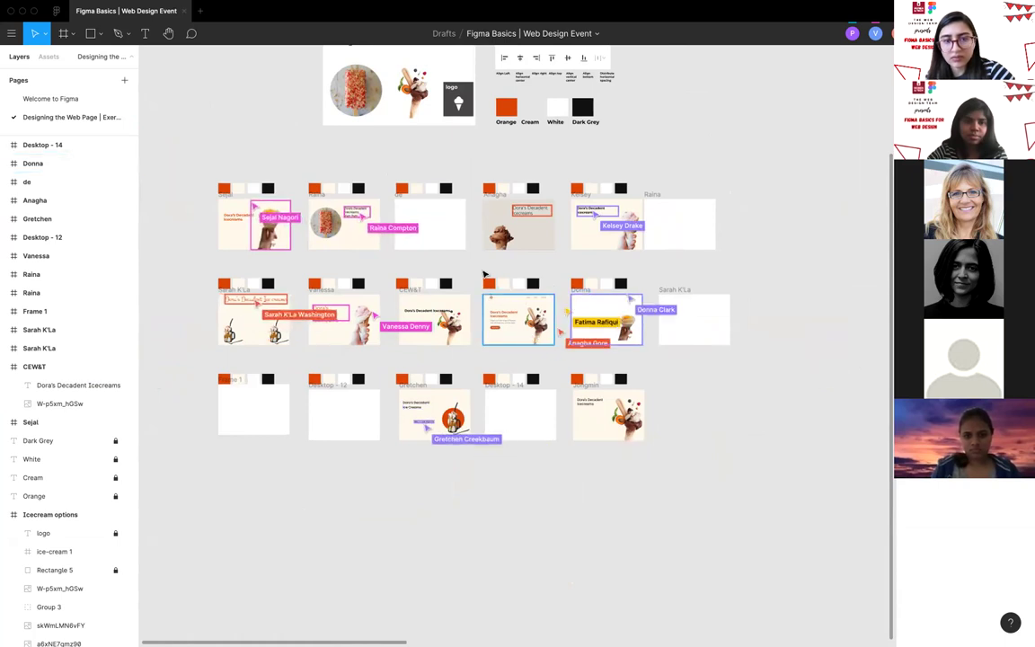
{"action": "left_click", "coordinate": [415, 301]}
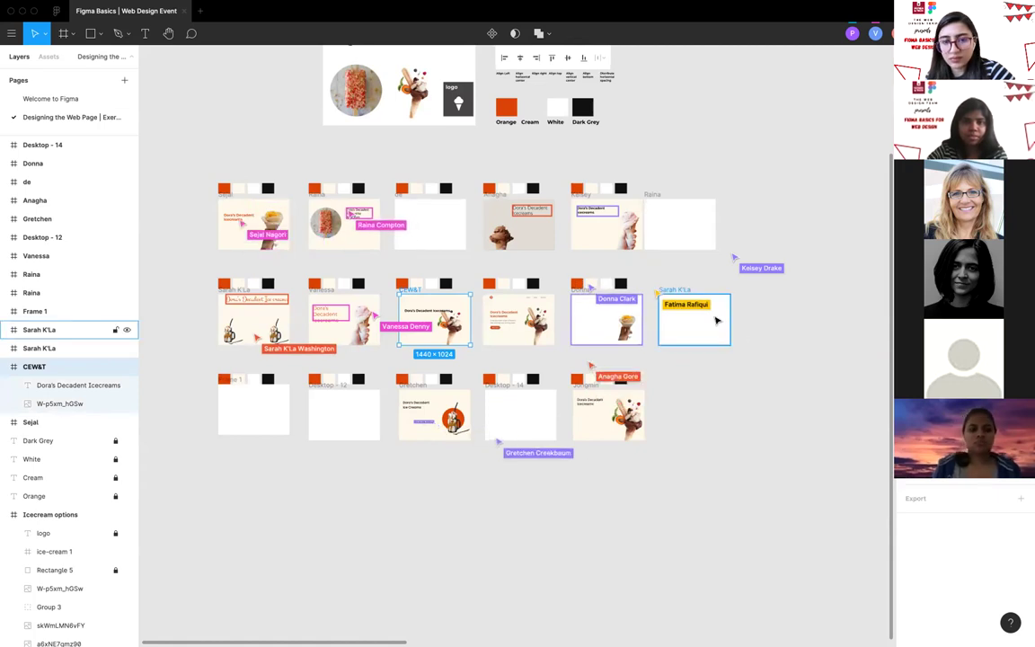
{"action": "scroll", "coordinate": [611, 308], "scroll_direction": "up", "scroll_amount": 10}
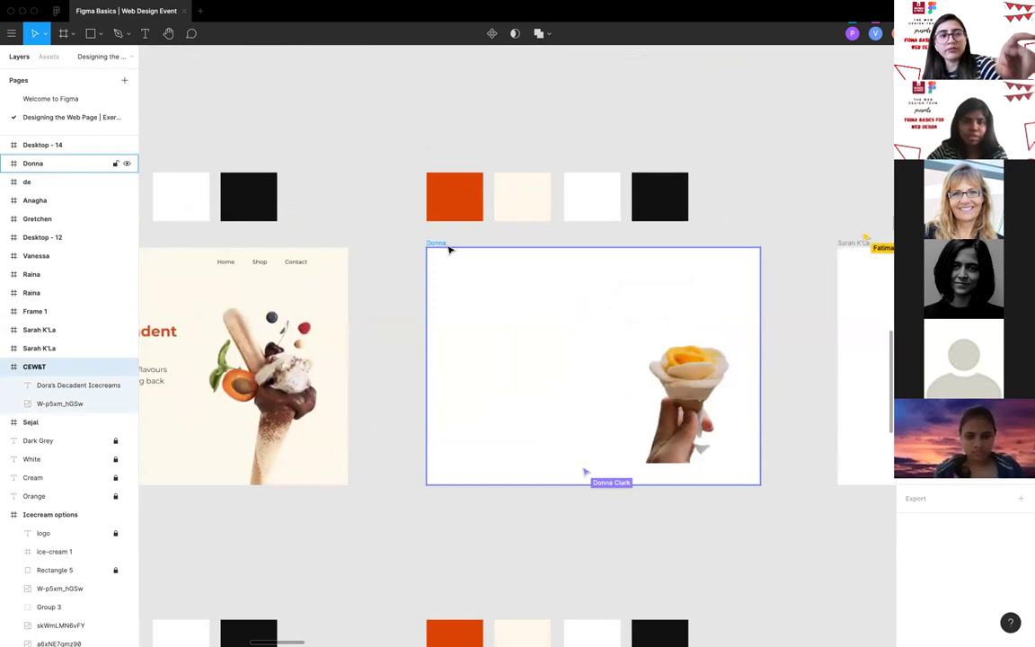
{"action": "scroll", "coordinate": [450, 250], "scroll_direction": "down", "scroll_amount": 5}
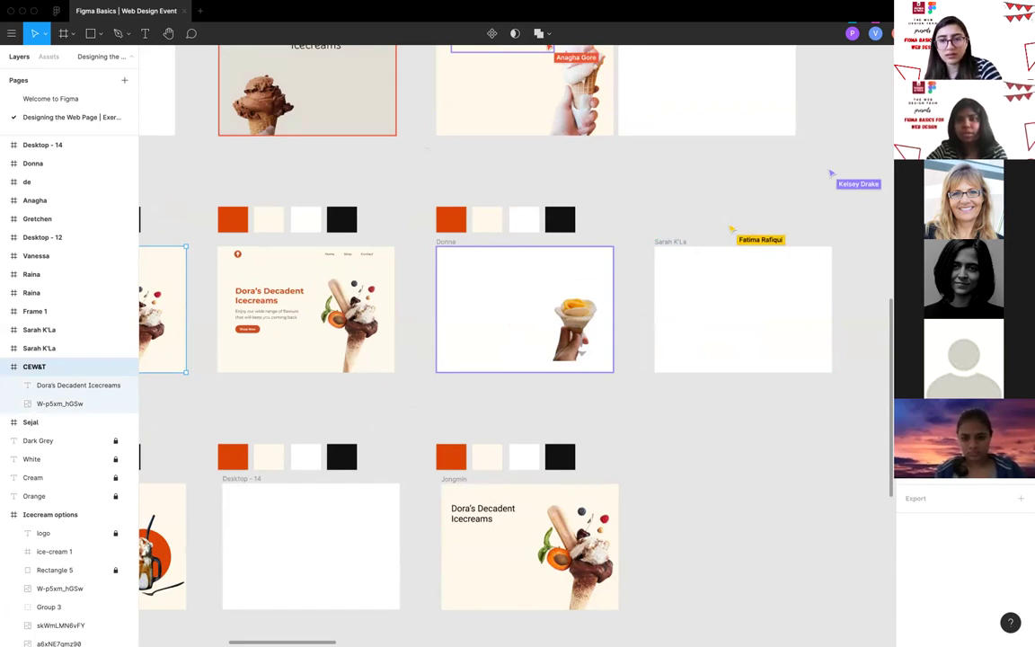
{"action": "scroll", "coordinate": [595, 340], "scroll_direction": "down", "scroll_amount": 5}
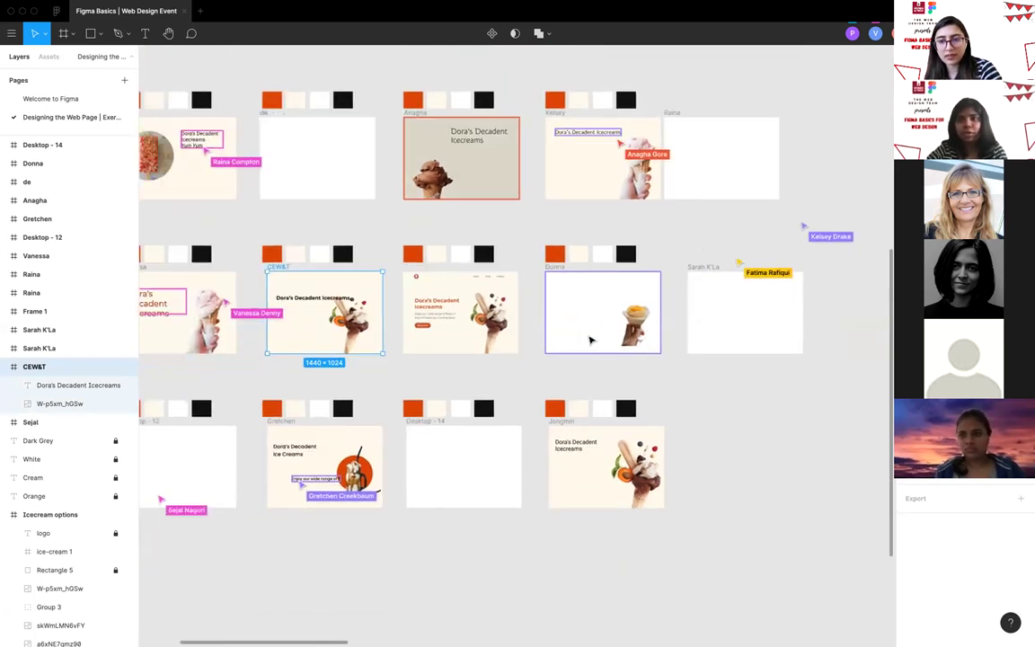
{"action": "scroll", "coordinate": [405, 291], "scroll_direction": "left", "scroll_amount": 3}
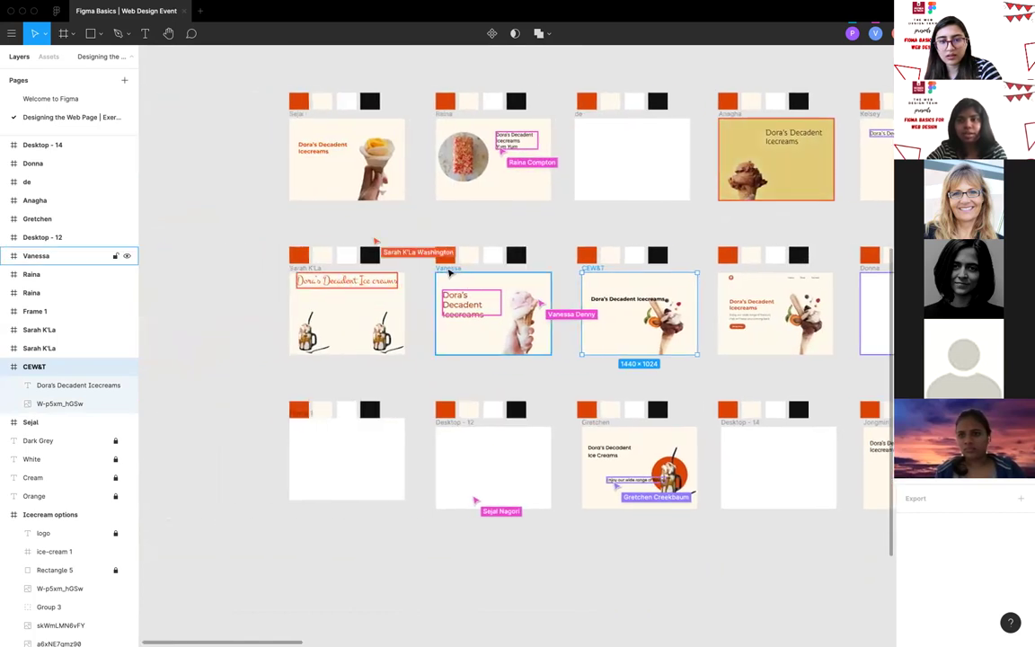
{"action": "scroll", "coordinate": [612, 292], "scroll_direction": "right", "scroll_amount": 3}
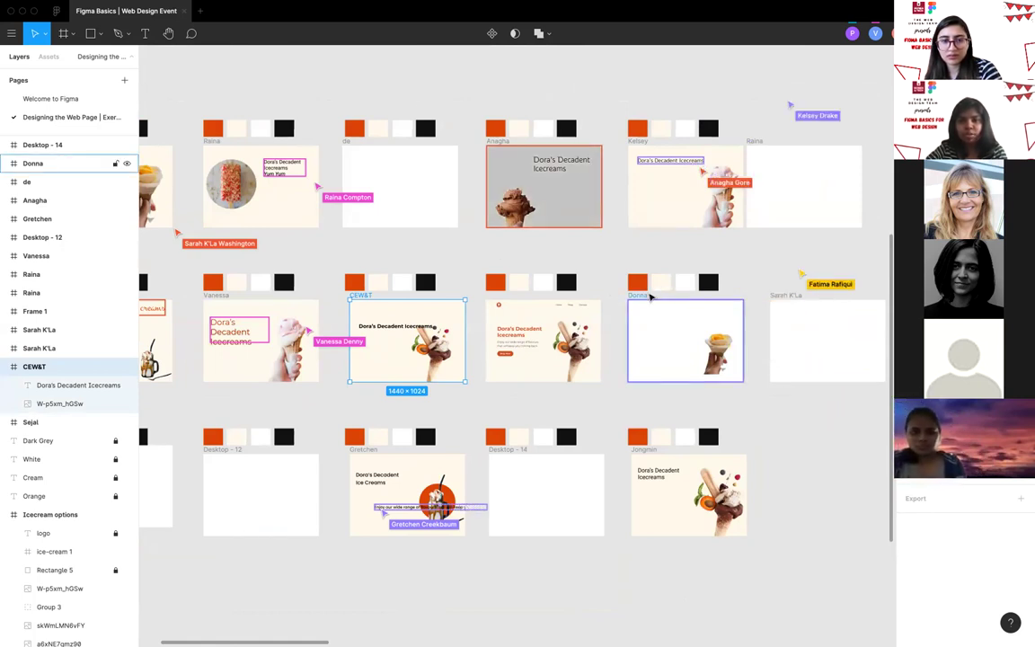
{"action": "scroll", "coordinate": [577, 327], "scroll_direction": "left", "scroll_amount": 2}
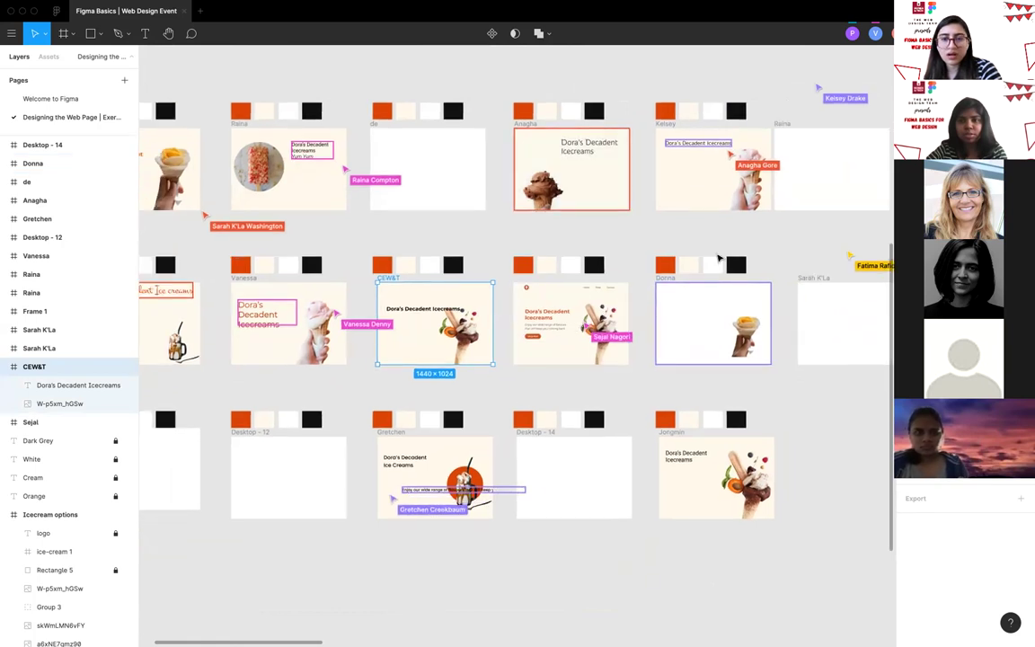
{"action": "scroll", "coordinate": [290, 278], "scroll_direction": "left", "scroll_amount": 2}
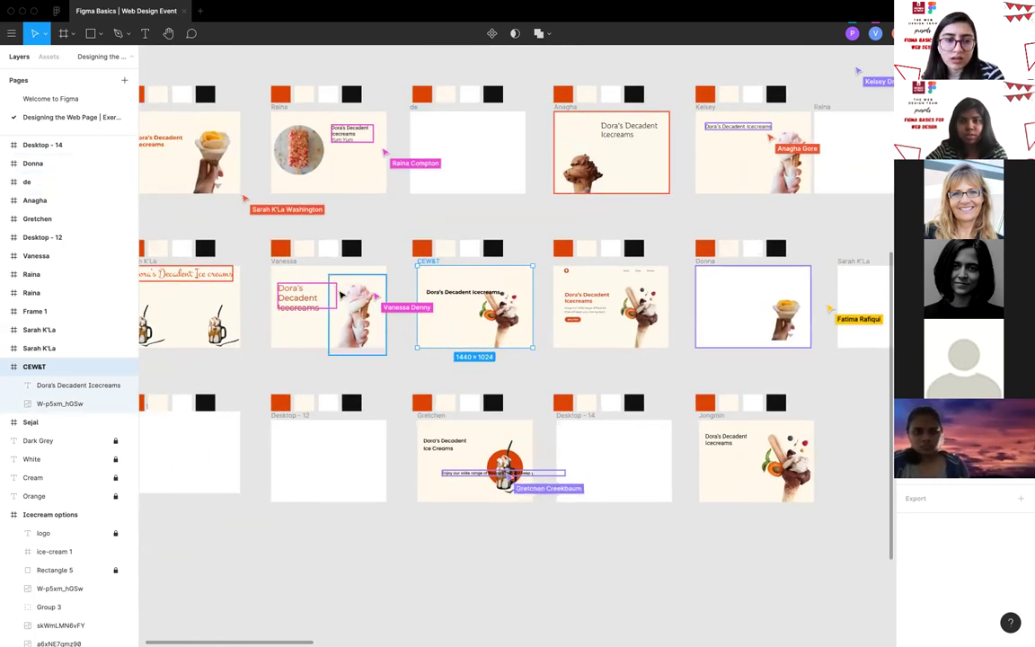
{"action": "scroll", "coordinate": [342, 283], "scroll_direction": "left", "scroll_amount": 10}
{"action": "scroll", "coordinate": [387, 286], "scroll_direction": "right", "scroll_amount": 5}
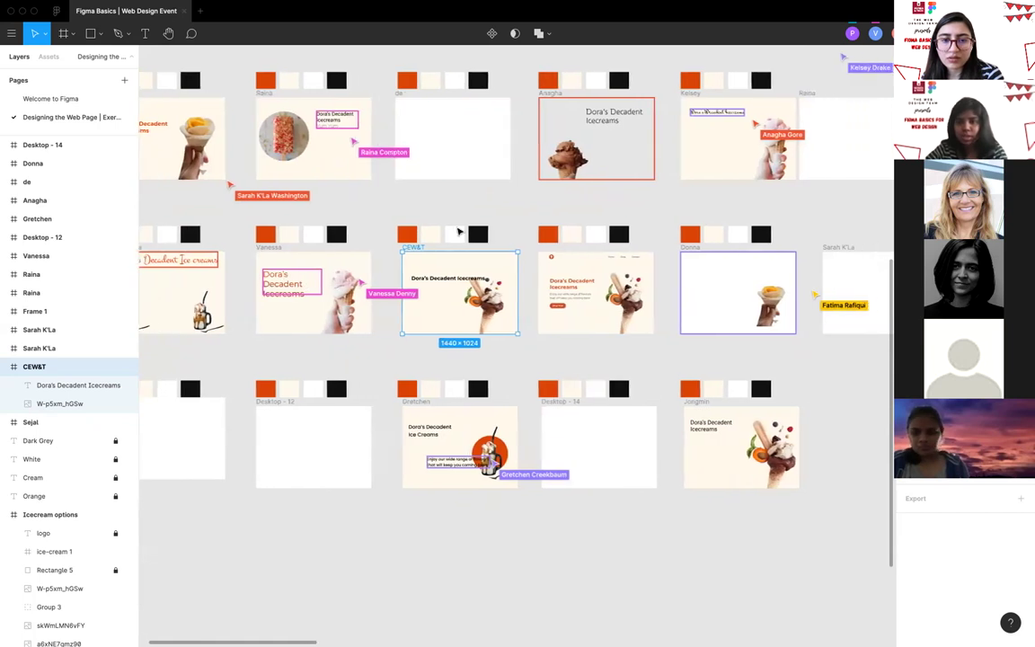
{"action": "scroll", "coordinate": [414, 287], "scroll_direction": "up", "scroll_amount": 5}
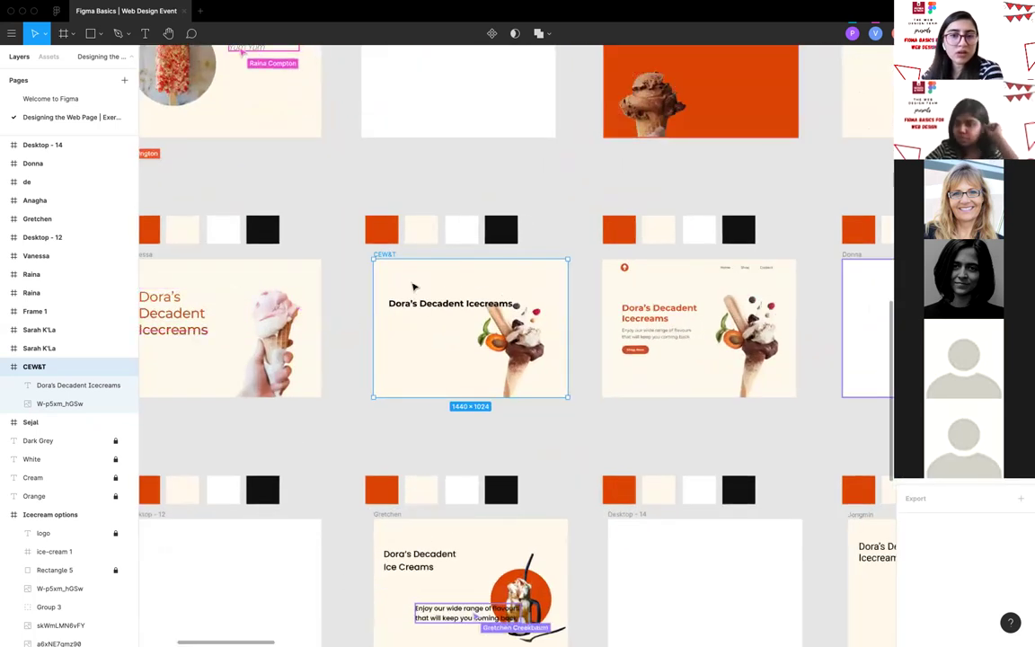
{"action": "scroll", "coordinate": [400, 269], "scroll_direction": "up", "scroll_amount": 5}
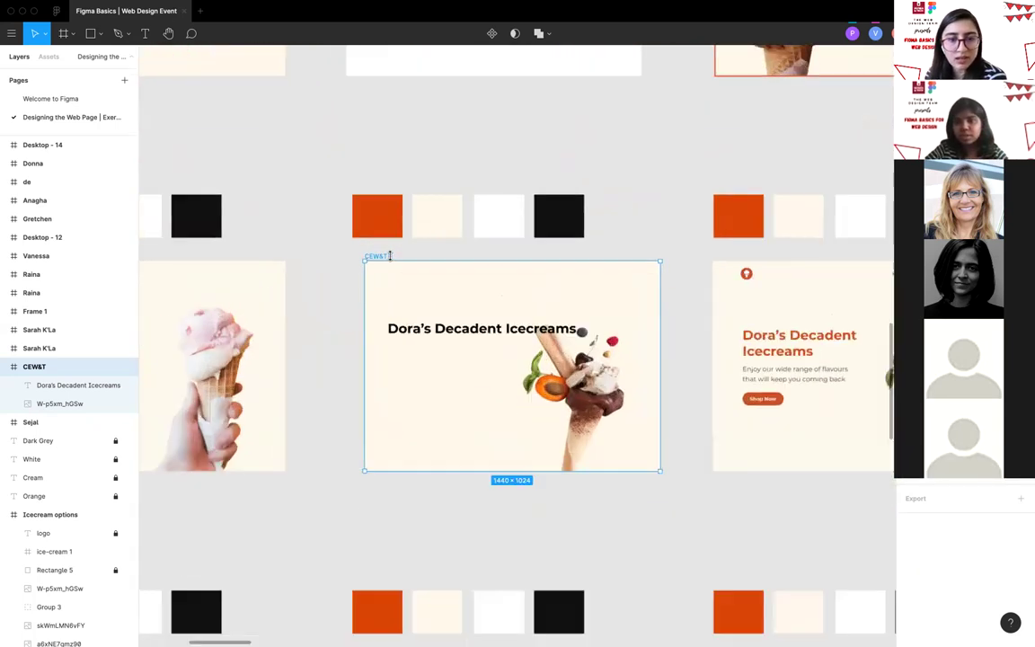
{"action": "scroll", "coordinate": [454, 275], "scroll_direction": "up", "scroll_amount": 3}
{"action": "scroll", "coordinate": [432, 242], "scroll_direction": "right", "scroll_amount": 1}
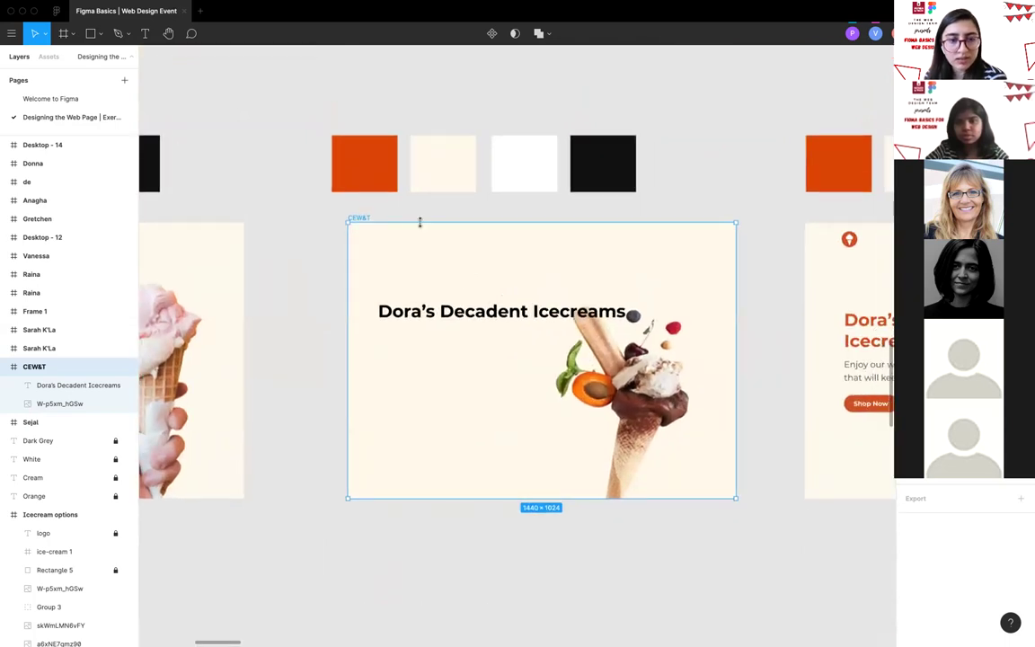
{"action": "left_click", "coordinate": [422, 214]}
{"action": "scroll", "coordinate": [421, 213], "scroll_direction": "down", "scroll_amount": 2}
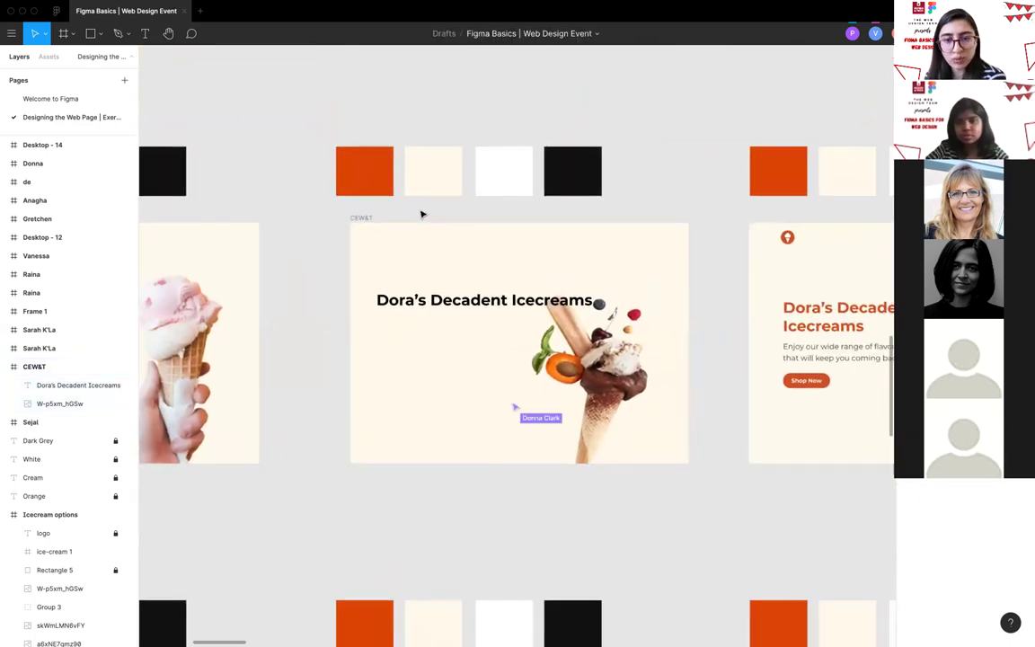
{"action": "left_click", "coordinate": [360, 218]}
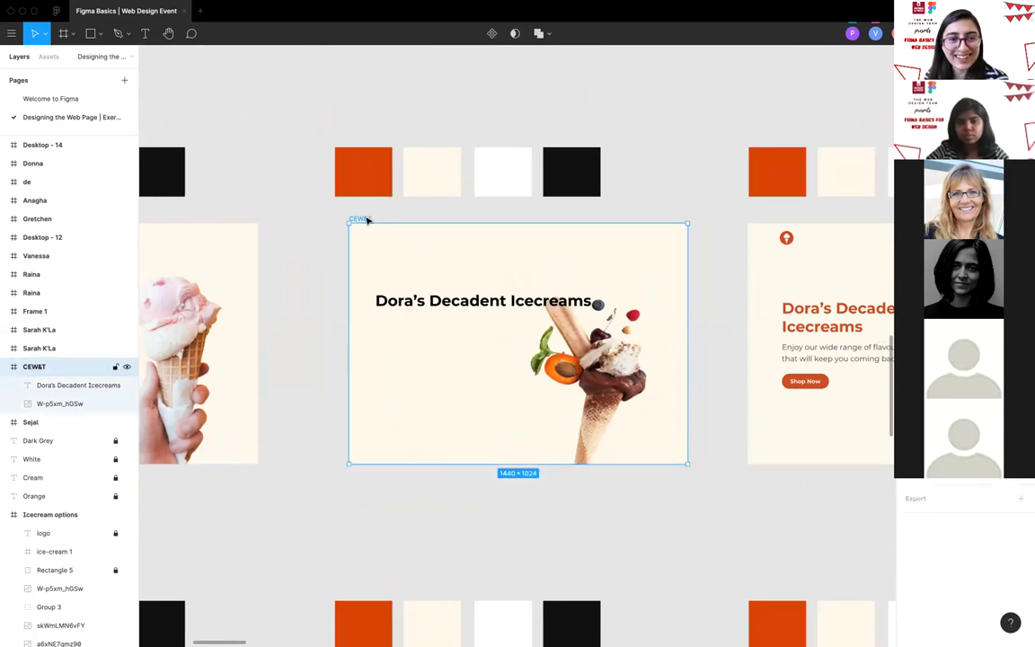
{"action": "left_click", "coordinate": [387, 225]}
{"action": "left_click", "coordinate": [359, 220]}
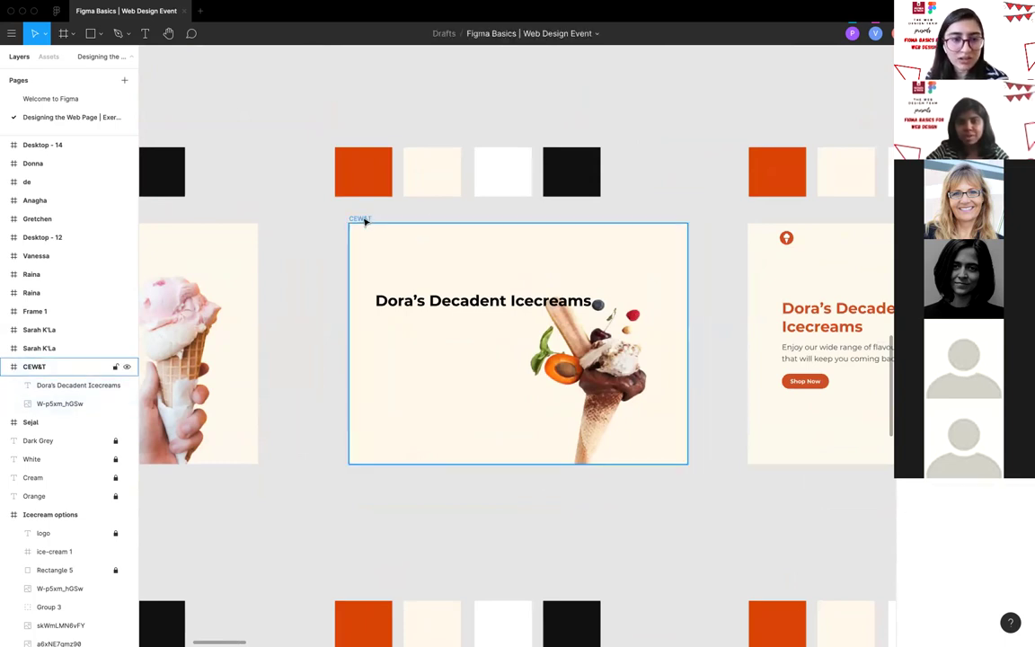
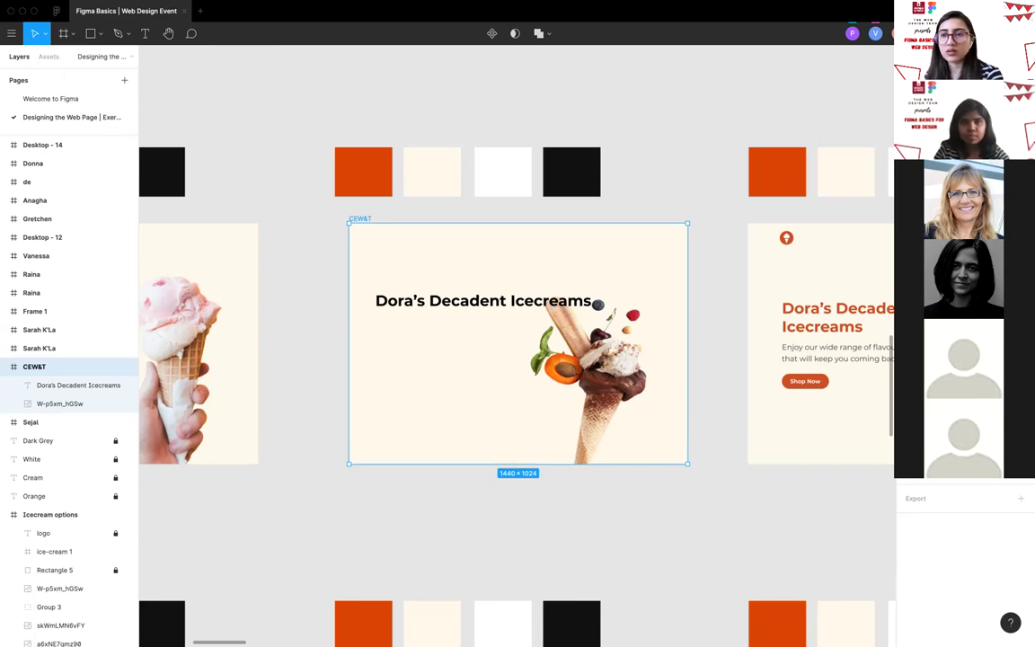
Reselect the CEW&T frame and pan the canvas to bring it into view.
{"action": "left_click", "coordinate": [780, 82]}
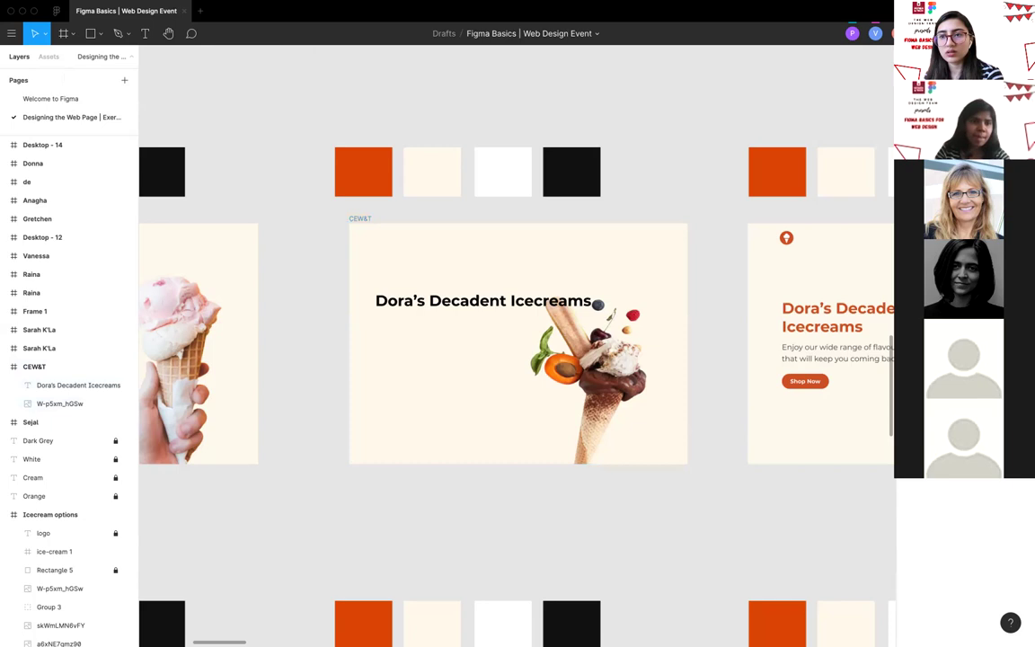
{"action": "scroll", "coordinate": [818, 121], "scroll_direction": "down", "scroll_amount": 3}
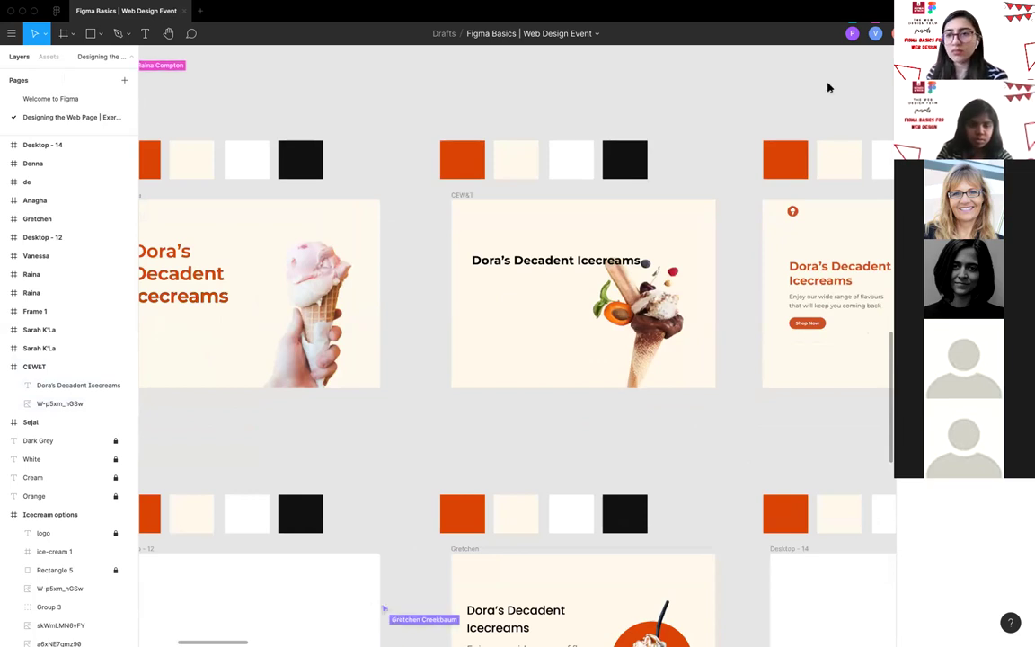
{"action": "scroll", "coordinate": [427, 106], "scroll_direction": "right", "scroll_amount": 2}
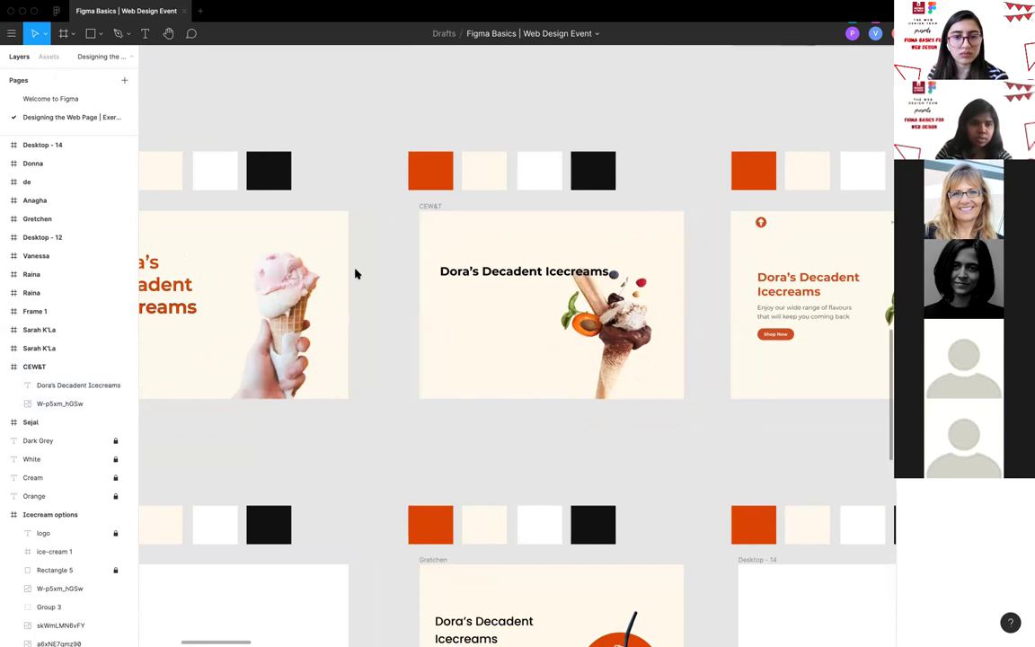
{"action": "scroll", "coordinate": [356, 274], "scroll_direction": "down", "scroll_amount": 3}
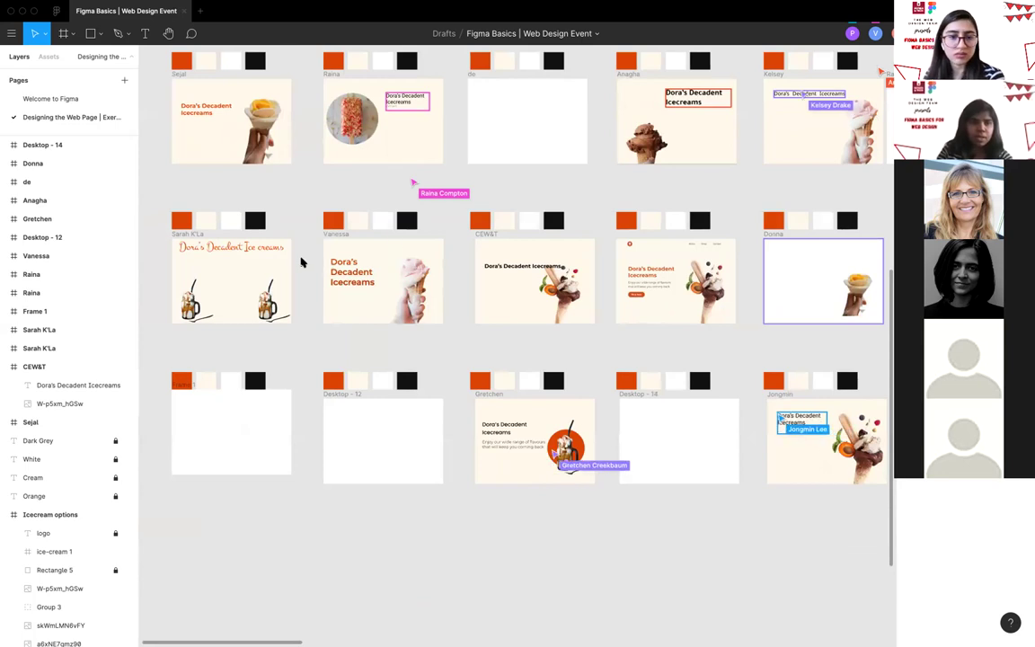
{"action": "left_click", "coordinate": [486, 235]}
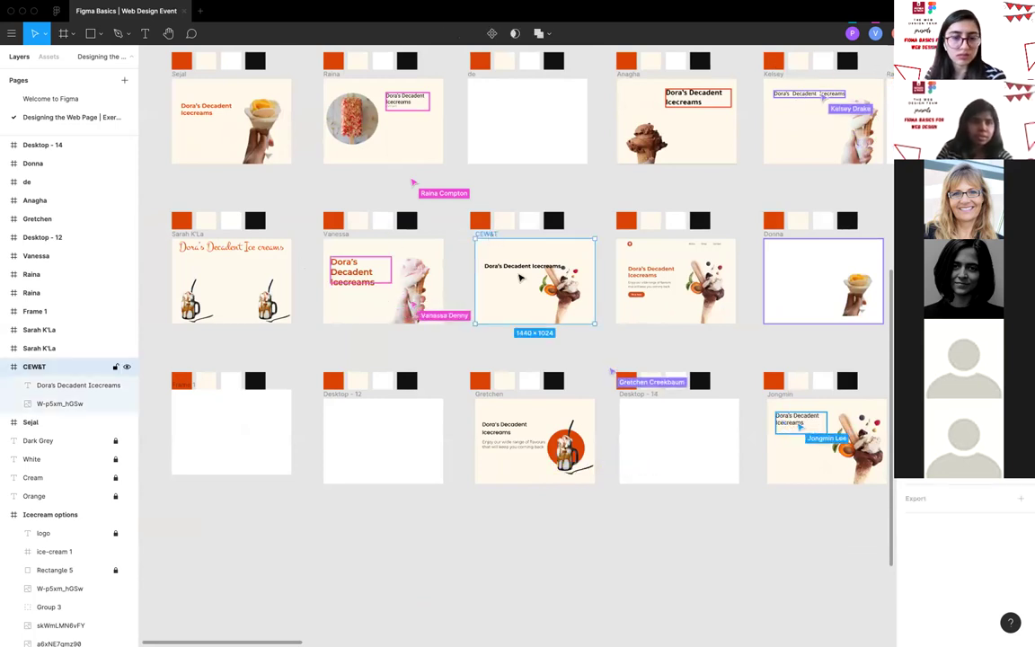
{"action": "scroll", "coordinate": [519, 278], "scroll_direction": "up", "scroll_amount": 3}
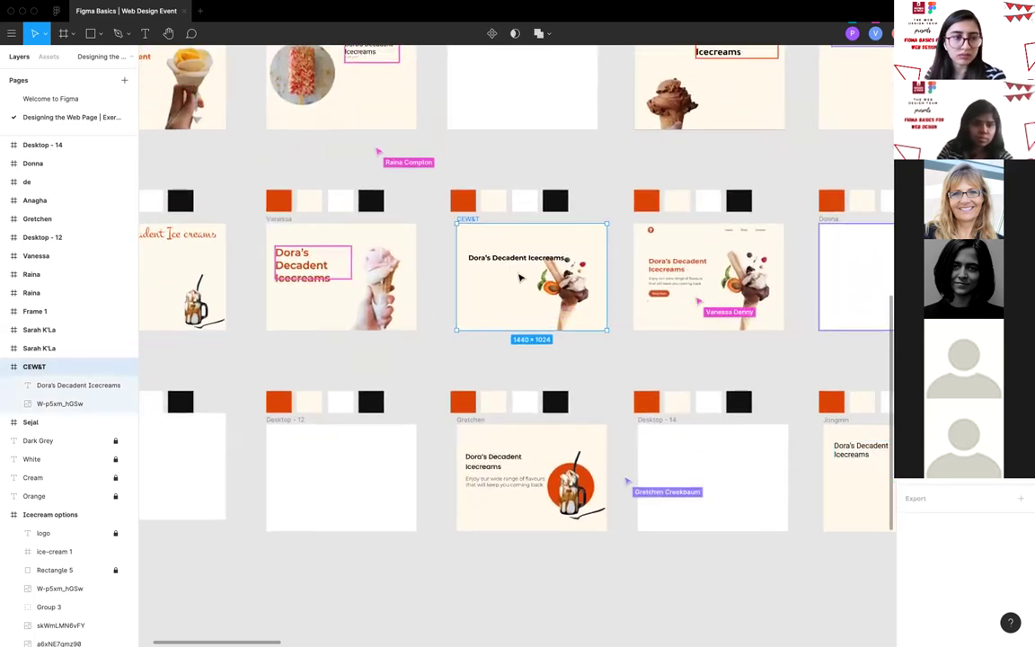
{"action": "scroll", "coordinate": [519, 278], "scroll_direction": "down", "scroll_amount": 1}
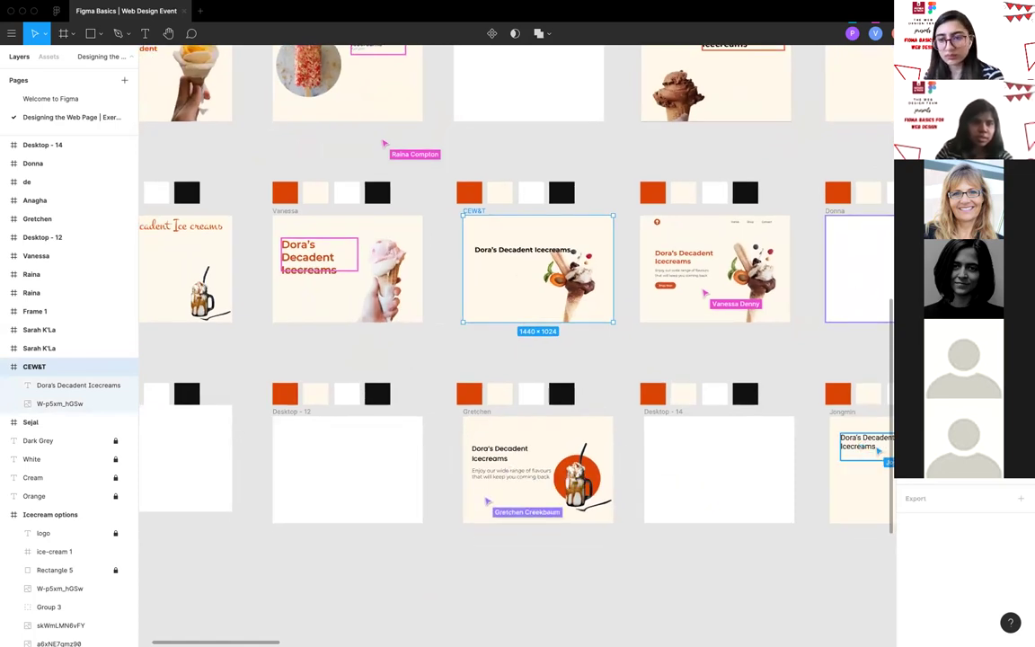
{"action": "scroll", "coordinate": [638, 416], "scroll_direction": "down", "scroll_amount": 3}
{"action": "scroll", "coordinate": [636, 417], "scroll_direction": "right", "scroll_amount": 3}
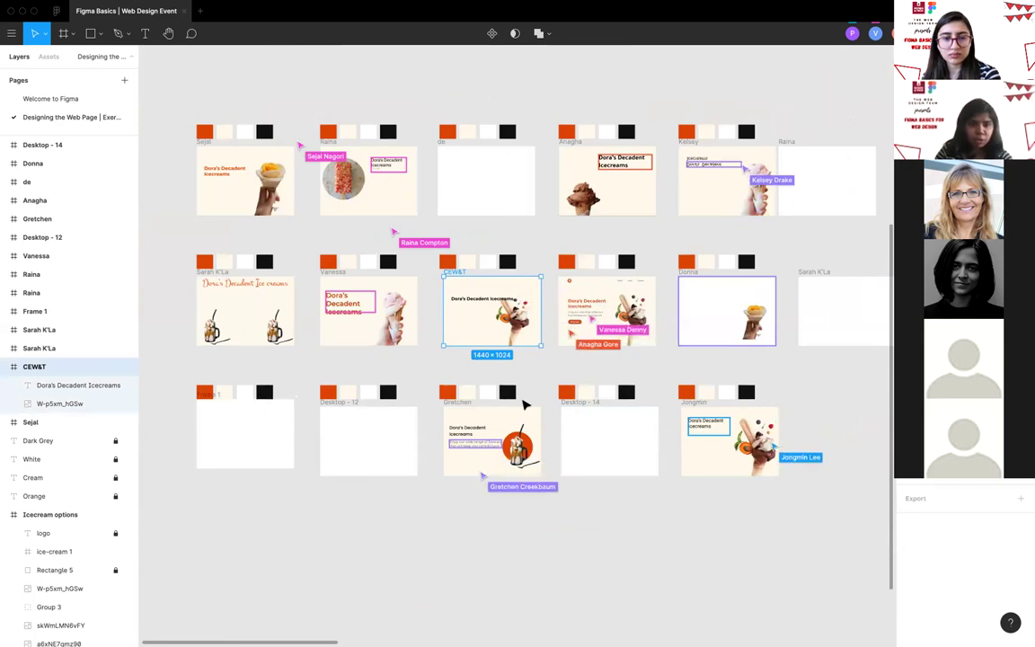
{"action": "scroll", "coordinate": [499, 307], "scroll_direction": "up", "scroll_amount": 3}
Move the Dora's Decadent Icecreams heading left toward the CEW&T frame's edge.
{"action": "left_click", "coordinate": [467, 294]}
{"action": "scroll", "coordinate": [469, 296], "scroll_direction": "down", "scroll_amount": 2}
{"action": "left_click_drag", "start_coordinate": [522, 294], "coordinate": [490, 293]}
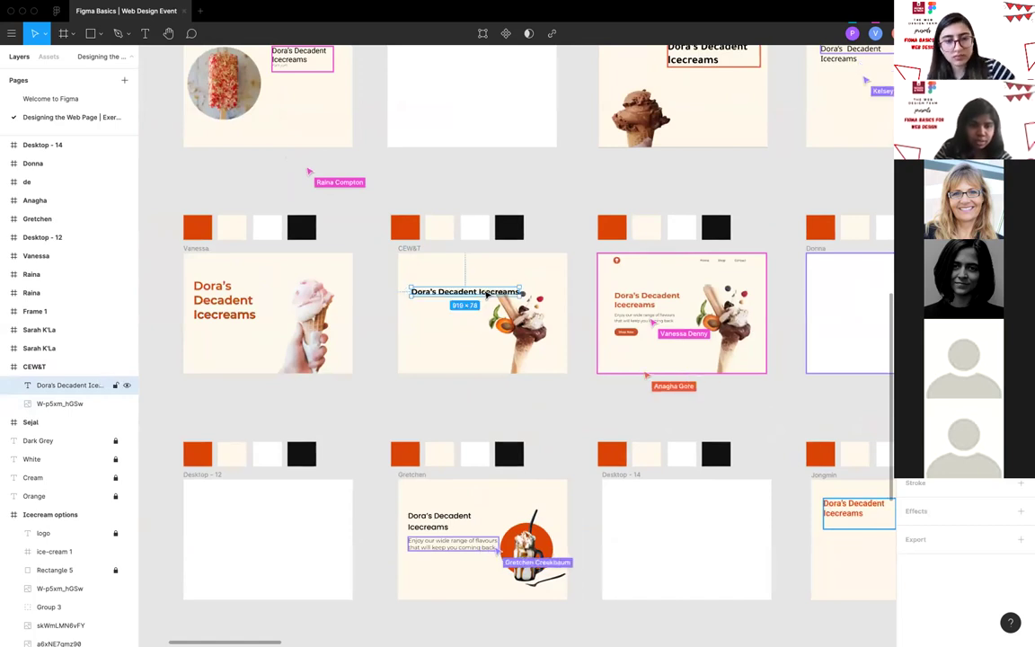
{"action": "scroll", "coordinate": [489, 293], "scroll_direction": "down", "scroll_amount": 5}
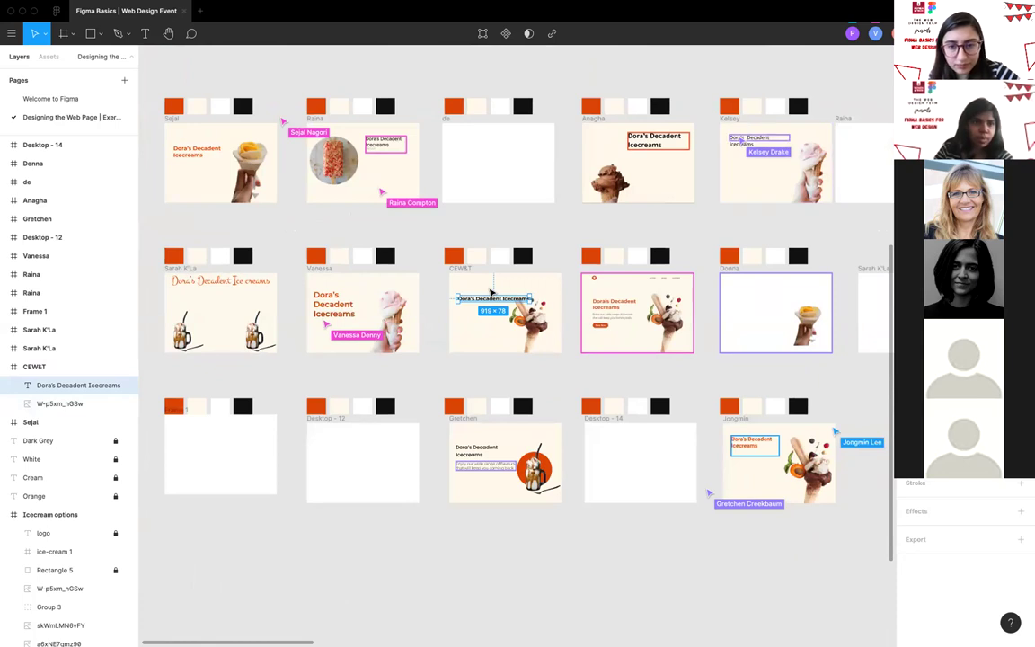
Fill the heading with orange sampled from the design, then open the file's Share settings.
{"action": "left_click", "coordinate": [907, 450]}
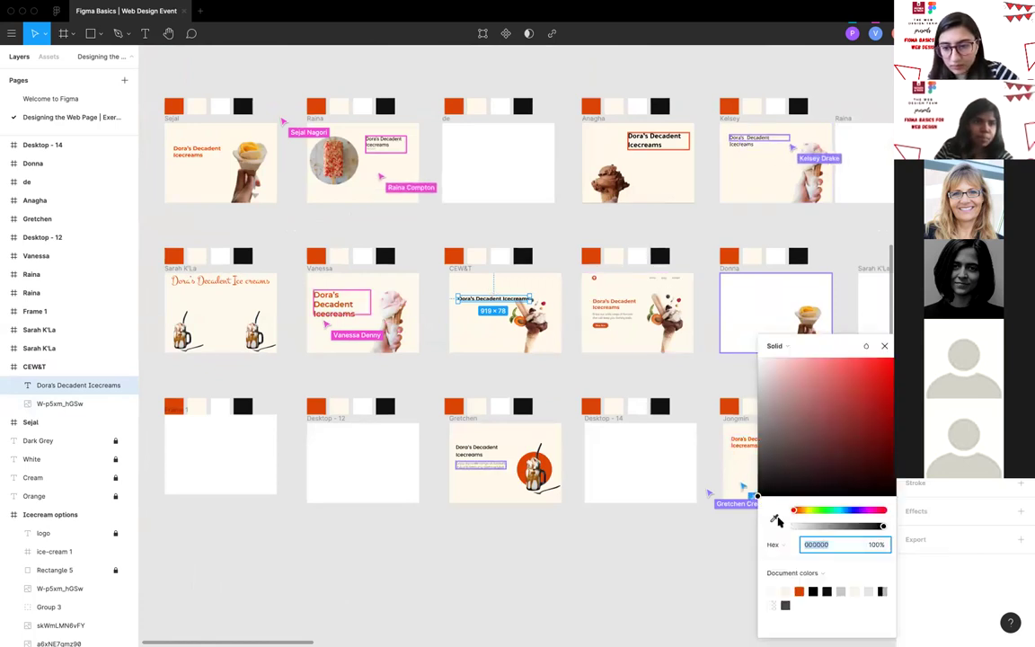
{"action": "key", "text": "i"}
{"action": "left_click", "coordinate": [755, 91]}
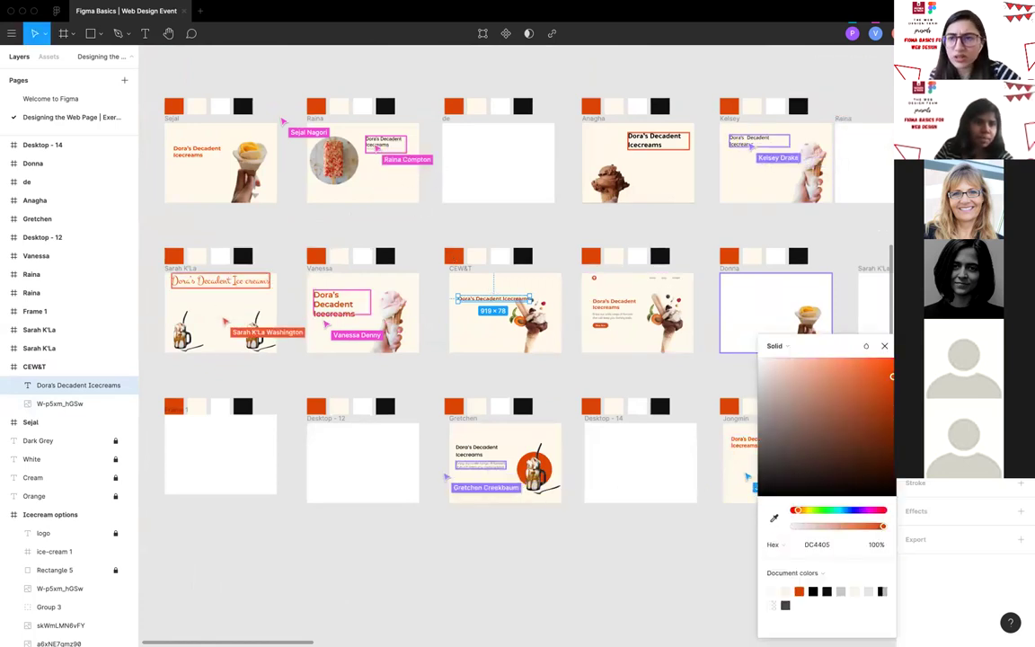
{"action": "left_click", "coordinate": [980, 33]}
Switch the last collaborator from 'can view' to 'can edit' and close the Share dialog.
{"action": "scroll", "coordinate": [585, 453], "scroll_direction": "down", "scroll_amount": 1}
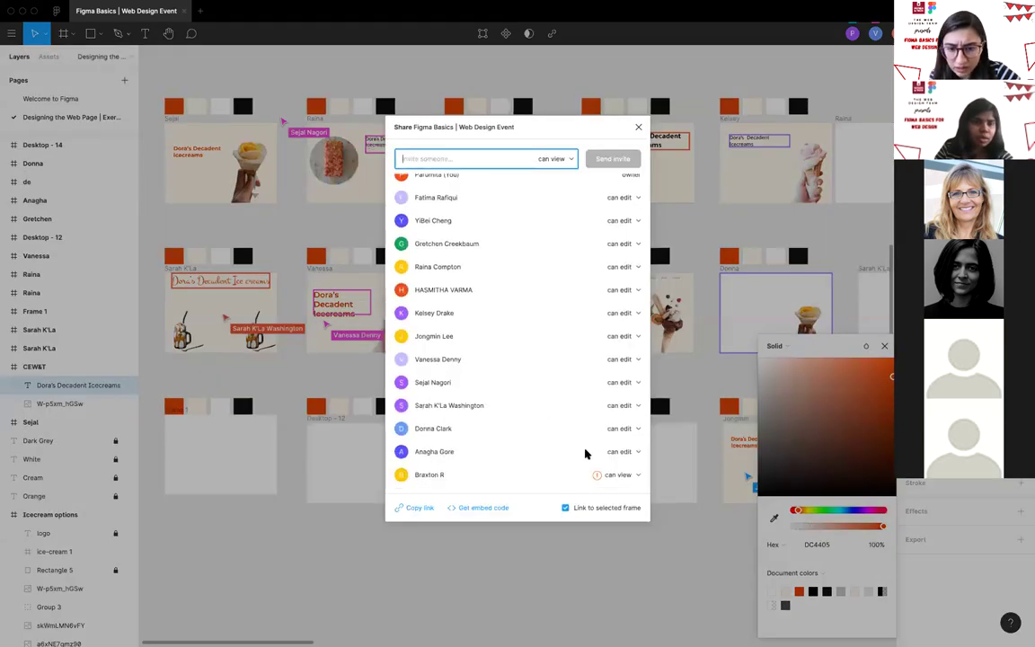
{"action": "left_click", "coordinate": [629, 477]}
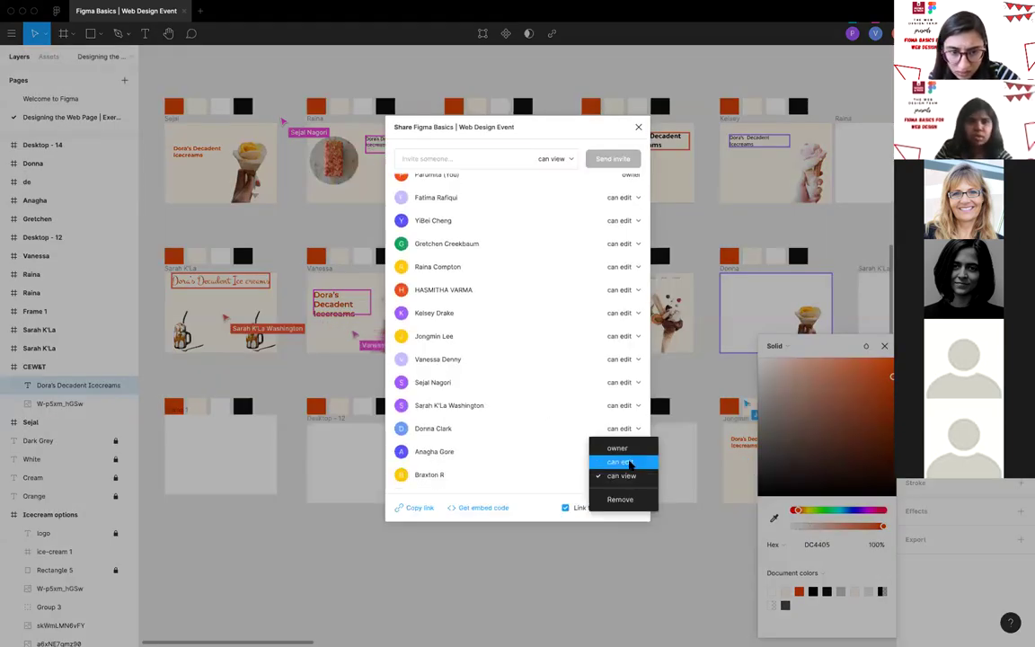
{"action": "left_click", "coordinate": [624, 460]}
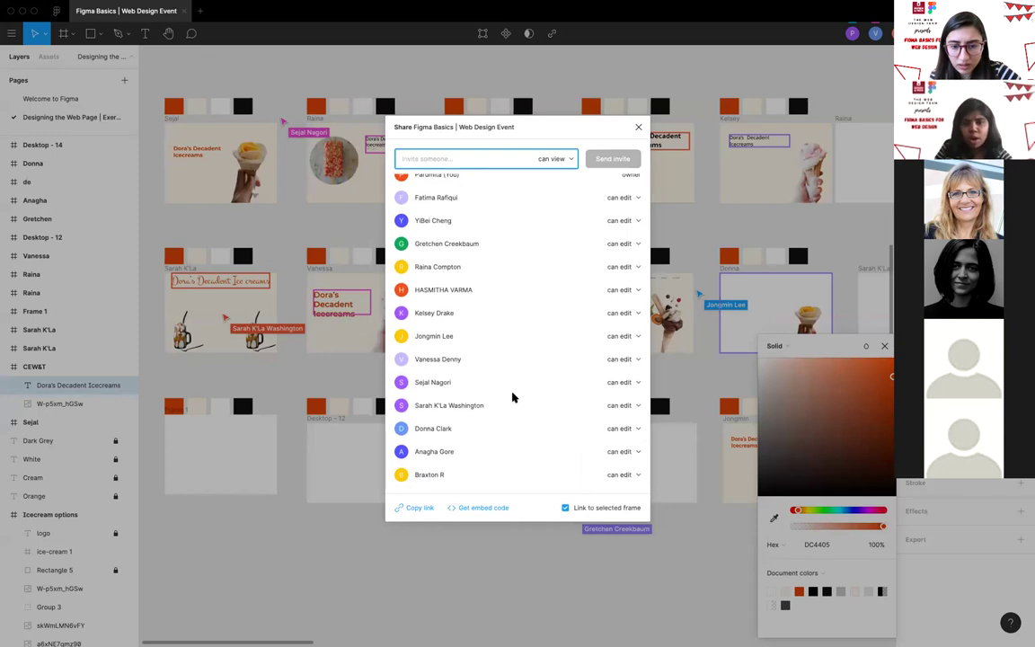
{"action": "scroll", "coordinate": [539, 296], "scroll_direction": "up", "scroll_amount": 1}
{"action": "left_click", "coordinate": [638, 127]}
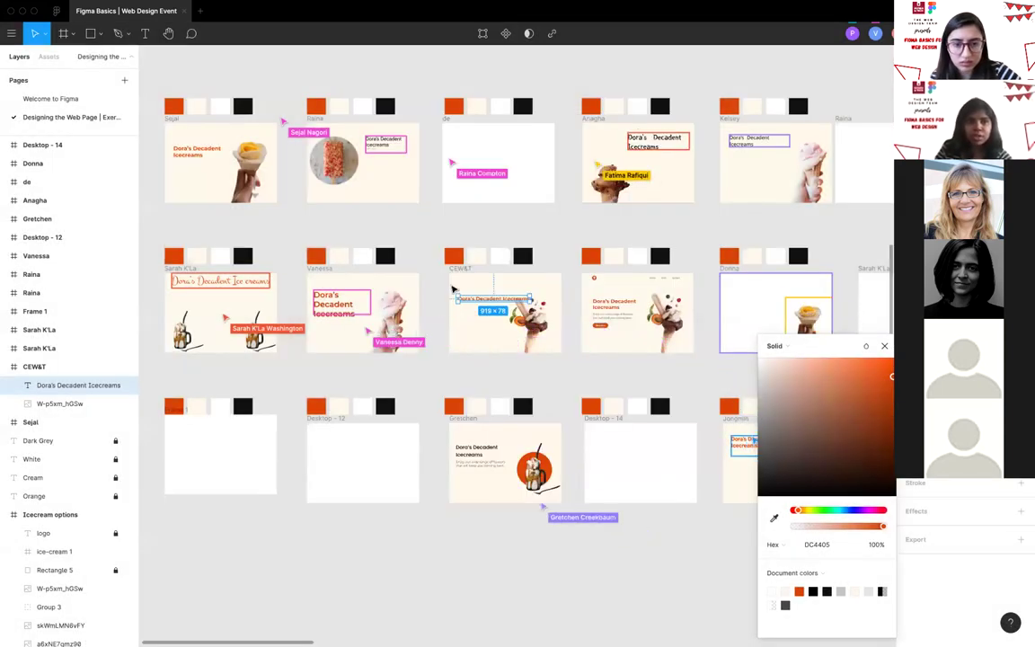
Close the colour settings, deselect the heading and dismiss the window options menu.
{"action": "scroll", "coordinate": [453, 290], "scroll_direction": "down", "scroll_amount": 2}
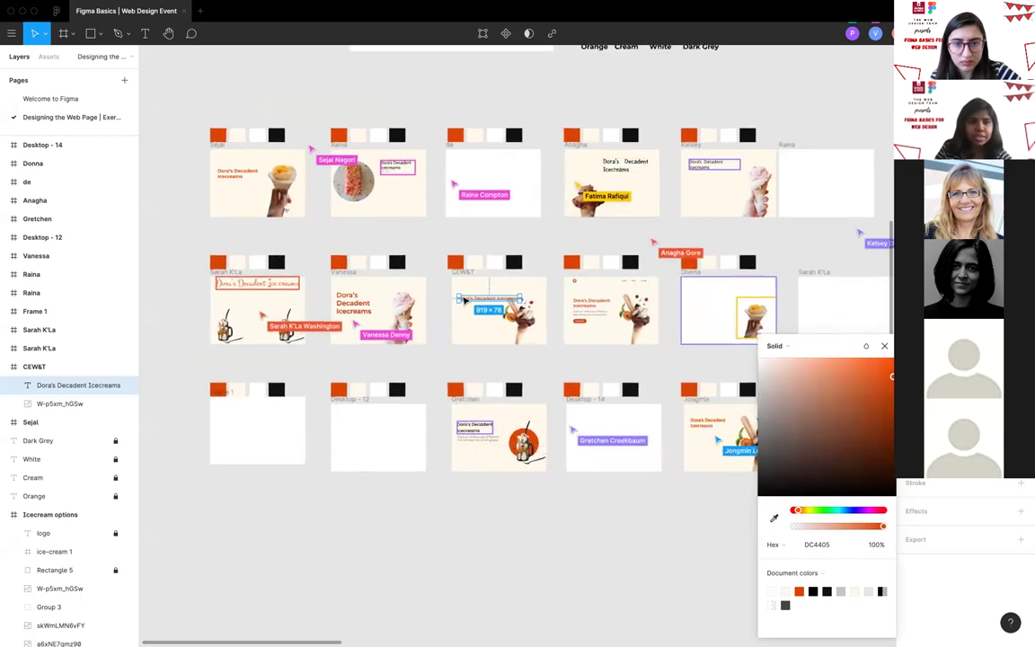
{"action": "scroll", "coordinate": [465, 300], "scroll_direction": "up", "scroll_amount": 2}
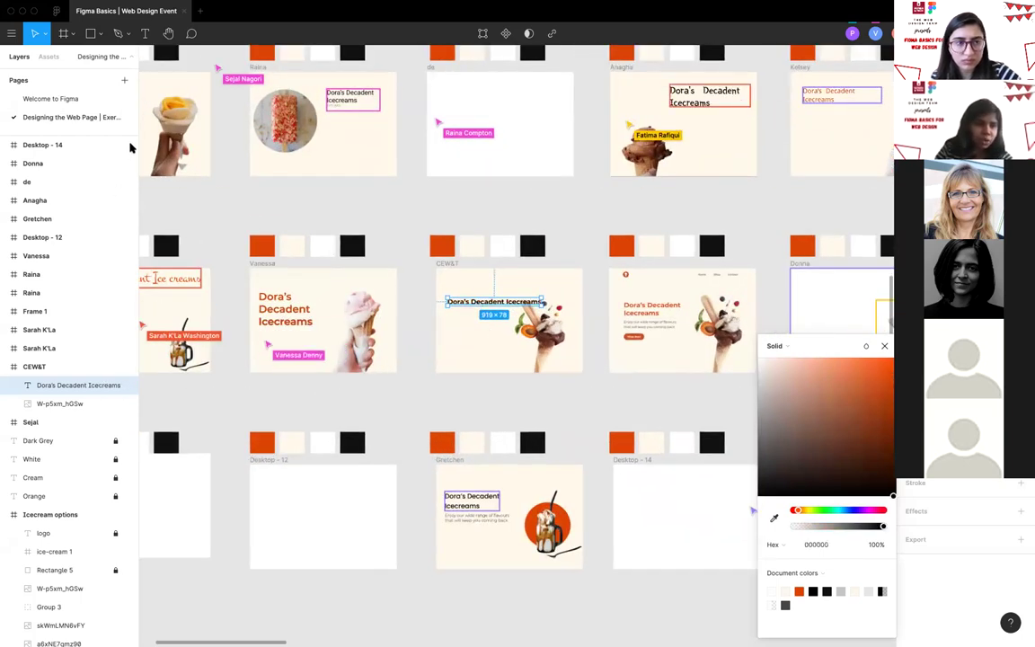
{"action": "left_click", "coordinate": [446, 233]}
{"action": "scroll", "coordinate": [445, 233], "scroll_direction": "down", "scroll_amount": 2}
{"action": "scroll", "coordinate": [467, 264], "scroll_direction": "up", "scroll_amount": 2}
{"action": "scroll", "coordinate": [467, 263], "scroll_direction": "down", "scroll_amount": 1}
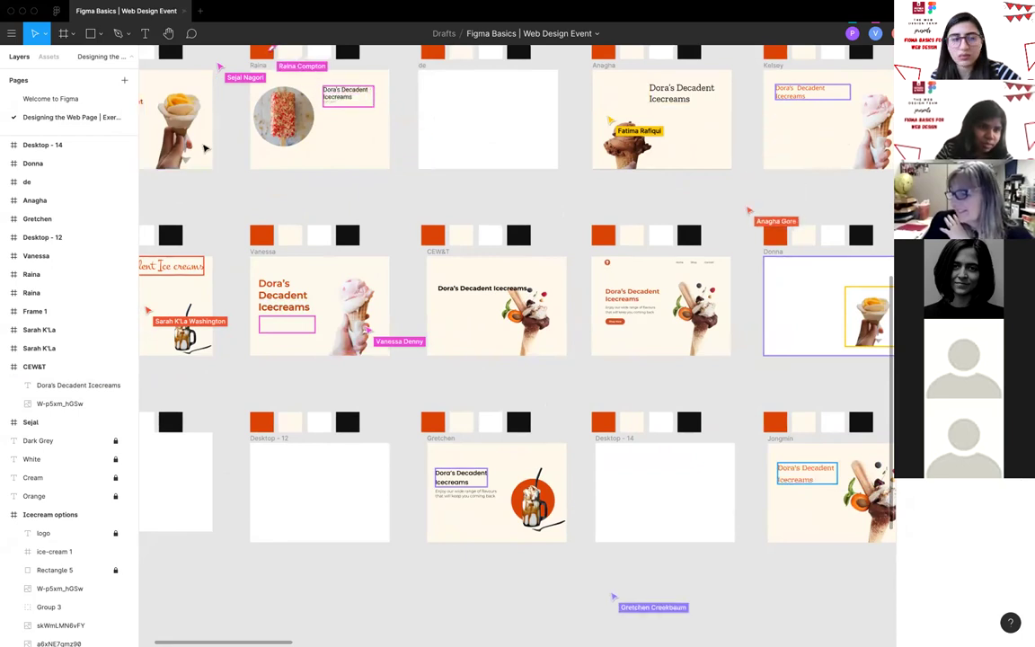
{"action": "scroll", "coordinate": [145, 133], "scroll_direction": "down", "scroll_amount": 3}
{"action": "scroll", "coordinate": [146, 133], "scroll_direction": "down", "scroll_amount": 2}
{"action": "left_click", "coordinate": [314, 0]}
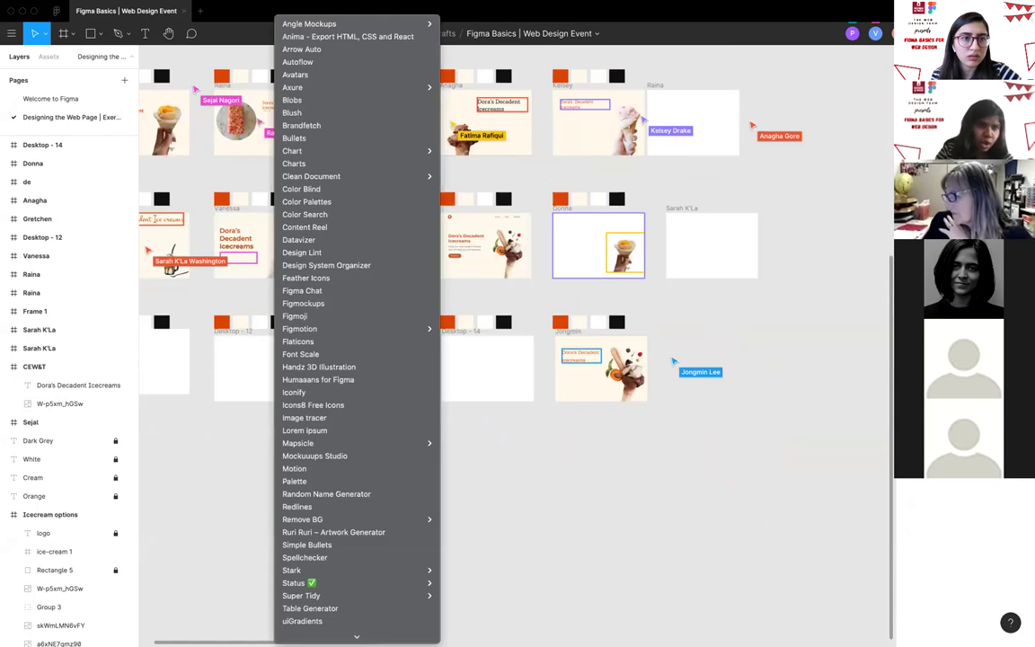
{"action": "left_click", "coordinate": [273, 171]}
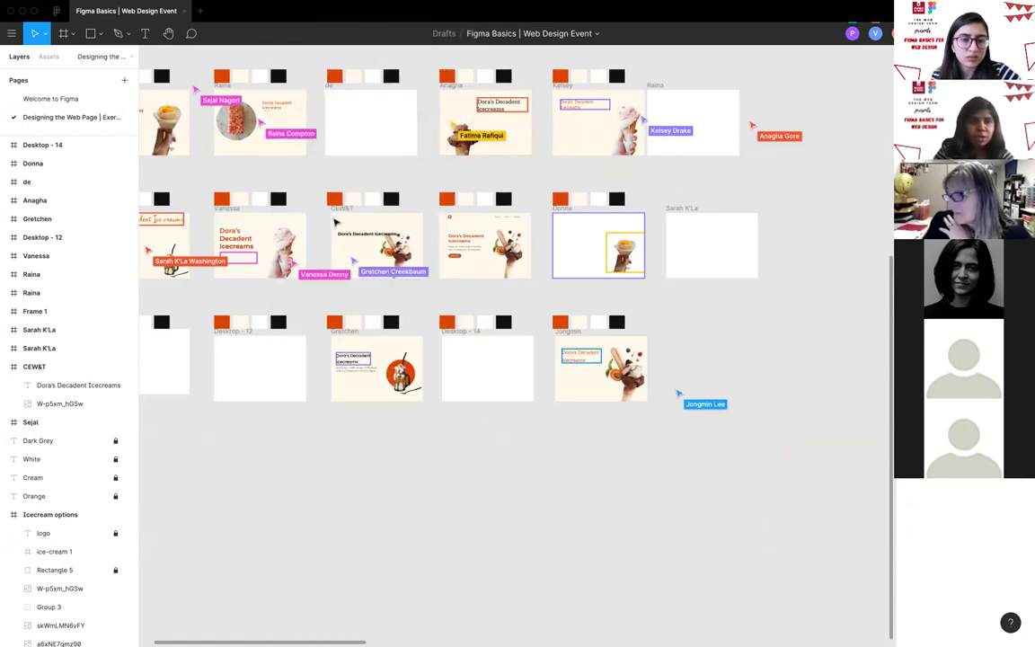
Navigate back and reselect the Dora's Decadent Icecreams heading in the CEW&T frame.
{"action": "scroll", "coordinate": [334, 221], "scroll_direction": "up", "scroll_amount": 2}
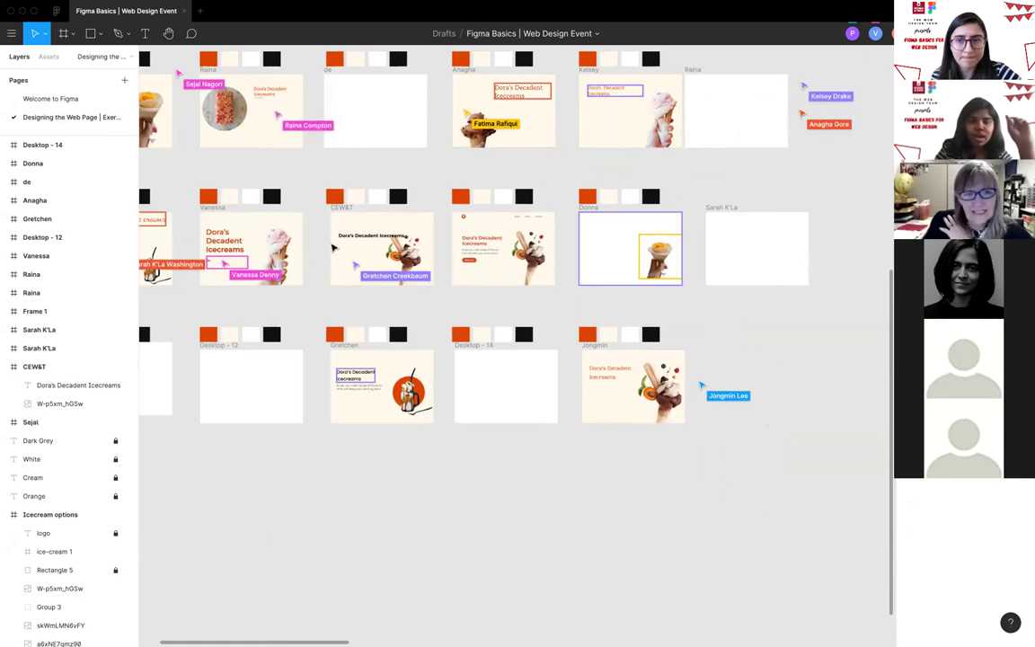
{"action": "scroll", "coordinate": [411, 165], "scroll_direction": "up", "scroll_amount": 2}
{"action": "scroll", "coordinate": [467, 158], "scroll_direction": "left", "scroll_amount": 3}
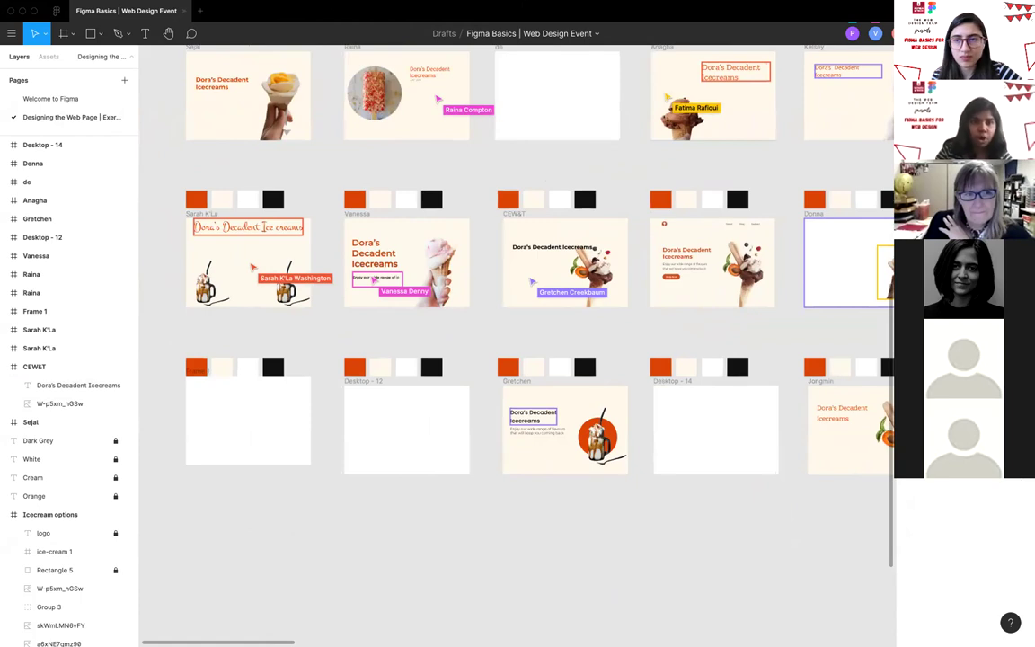
{"action": "scroll", "coordinate": [559, 325], "scroll_direction": "down", "scroll_amount": 3}
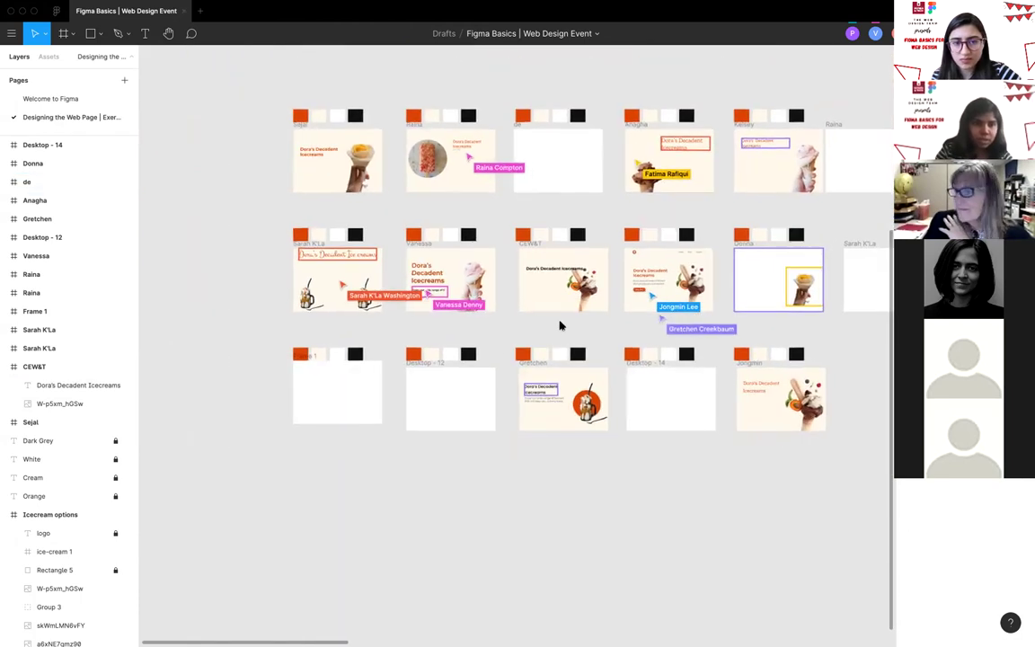
{"action": "scroll", "coordinate": [558, 325], "scroll_direction": "up", "scroll_amount": 1}
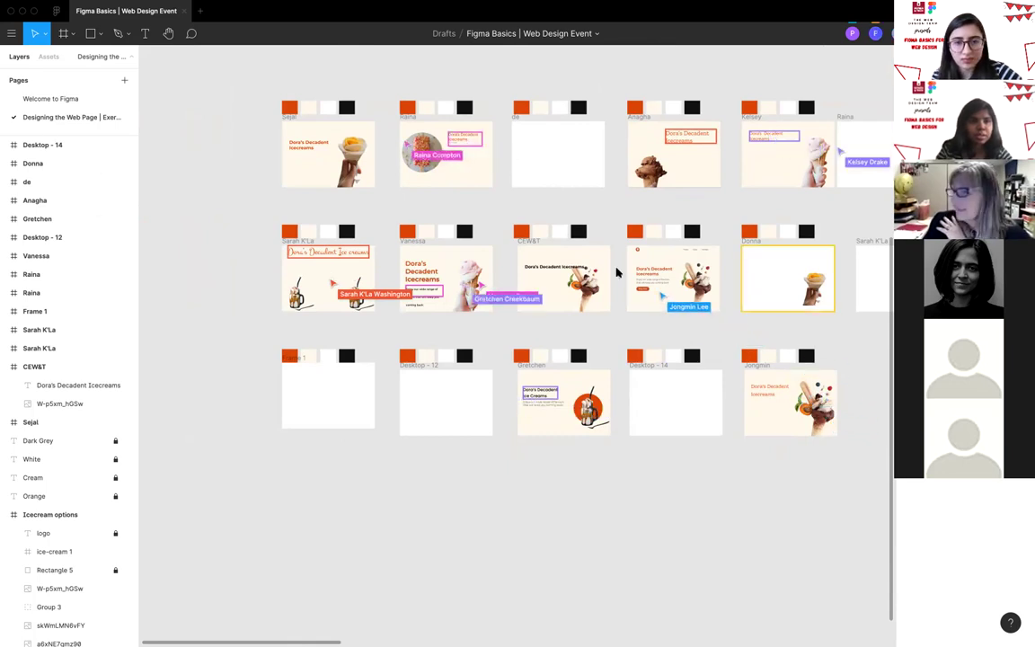
{"action": "scroll", "coordinate": [607, 272], "scroll_direction": "up", "scroll_amount": 3}
{"action": "scroll", "coordinate": [546, 266], "scroll_direction": "up", "scroll_amount": 2}
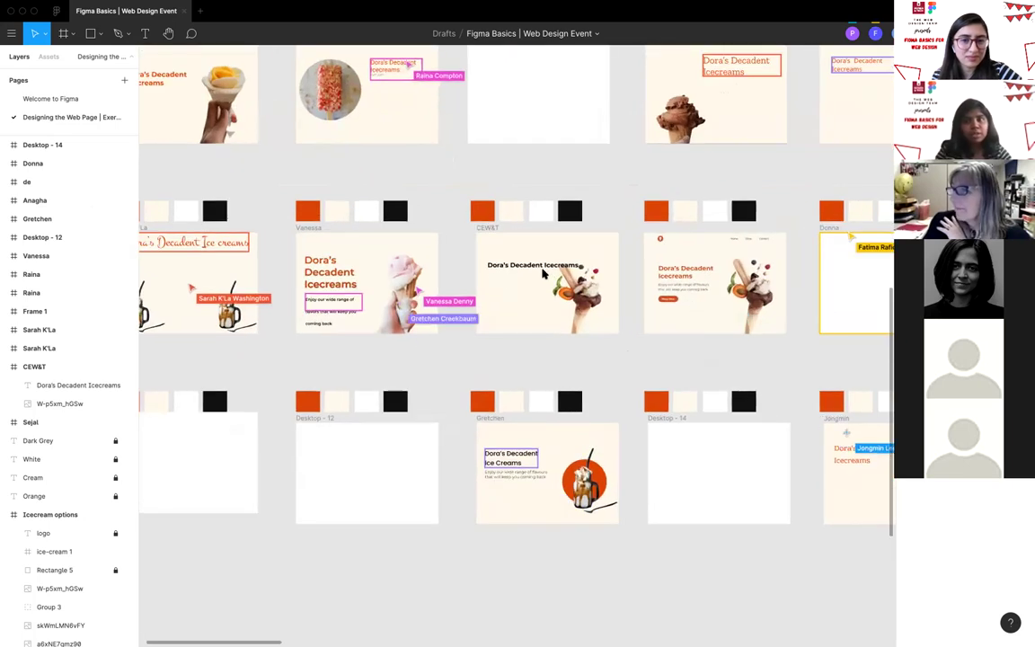
{"action": "left_click", "coordinate": [497, 266]}
{"action": "scroll", "coordinate": [497, 269], "scroll_direction": "up", "scroll_amount": 2}
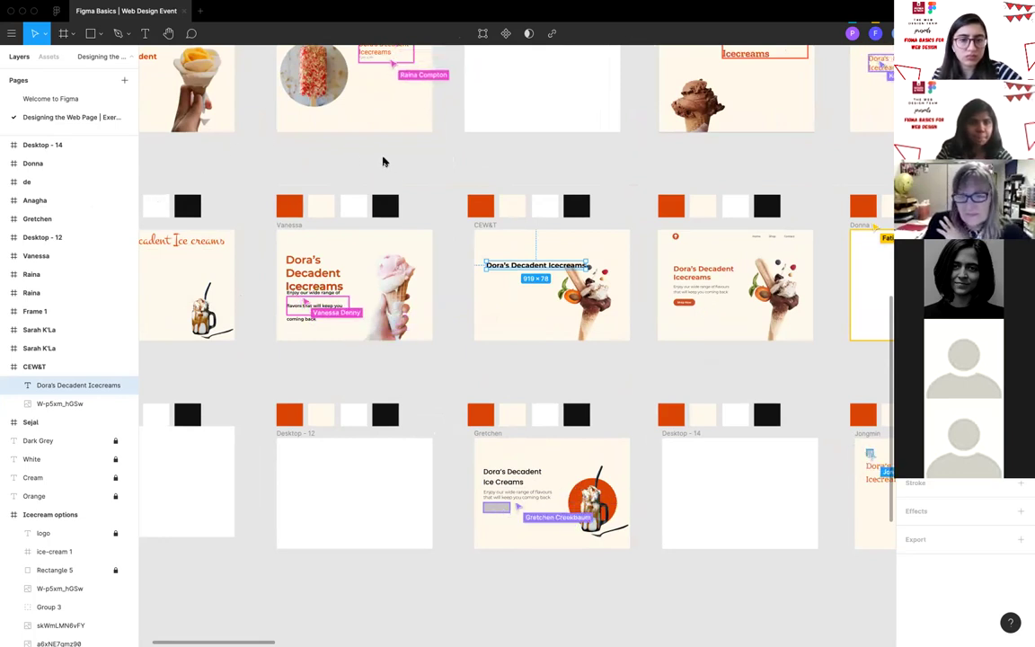
{"action": "scroll", "coordinate": [419, 327], "scroll_direction": "down", "scroll_amount": 3}
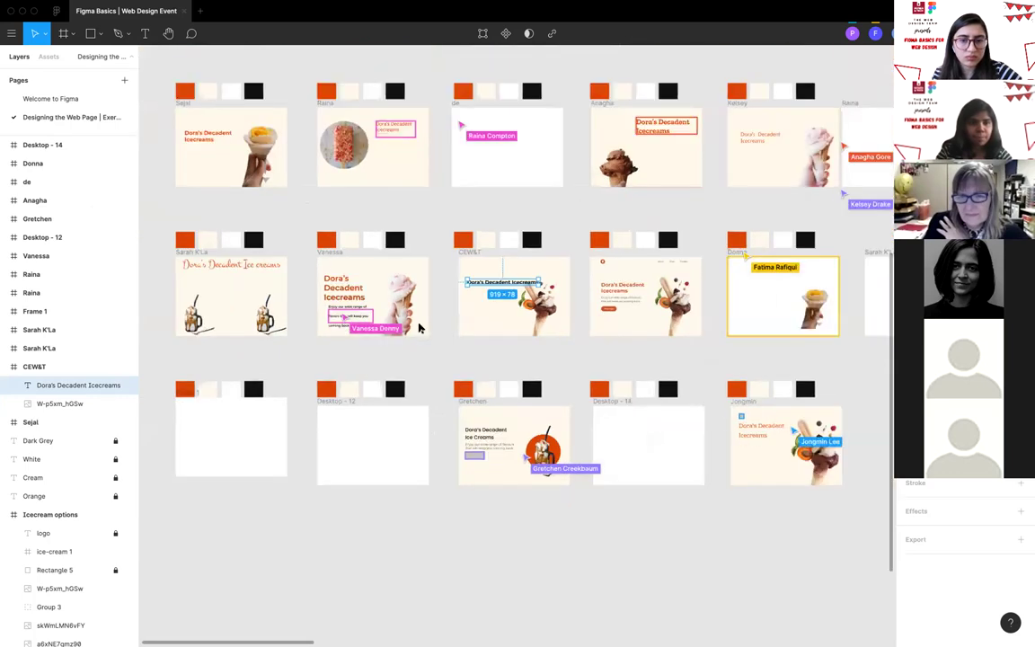
{"action": "scroll", "coordinate": [427, 312], "scroll_direction": "down", "scroll_amount": 2}
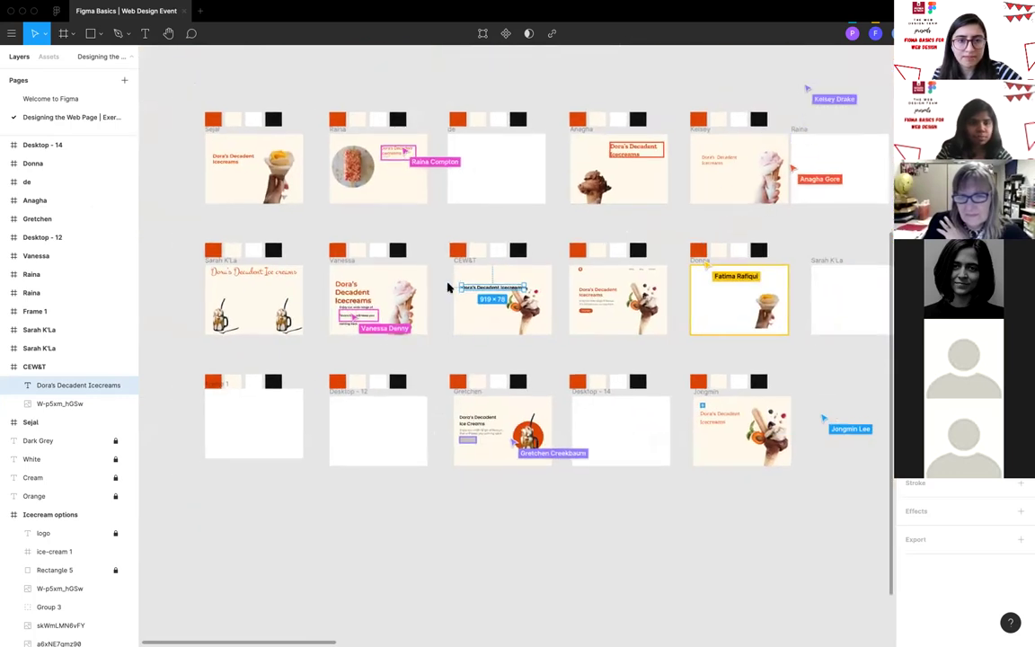
{"action": "scroll", "coordinate": [447, 287], "scroll_direction": "up", "scroll_amount": 3}
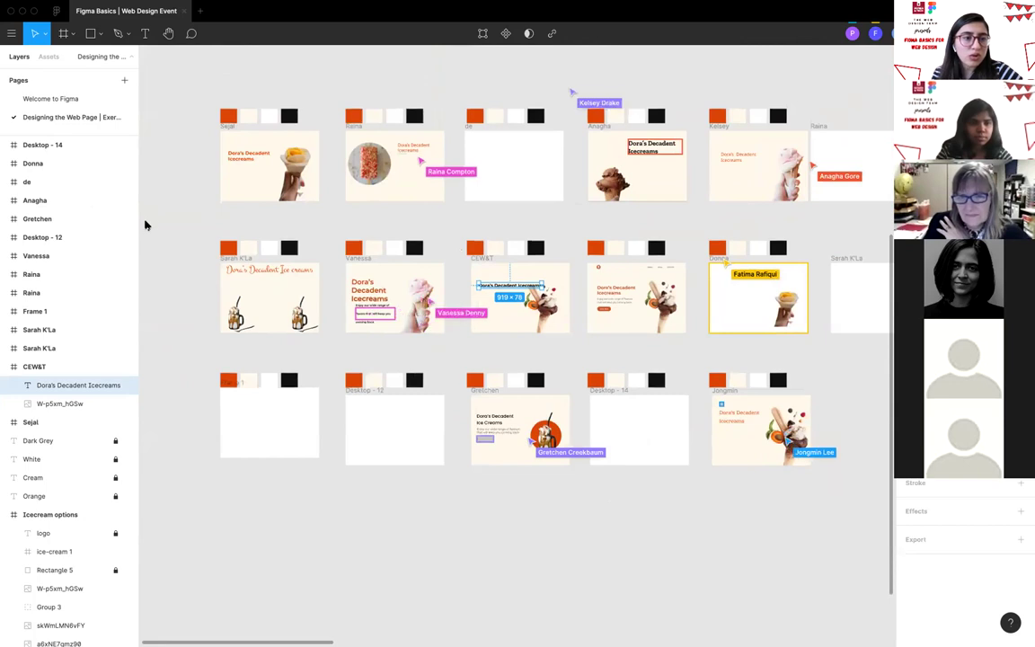
{"action": "scroll", "coordinate": [485, 208], "scroll_direction": "up", "scroll_amount": 2}
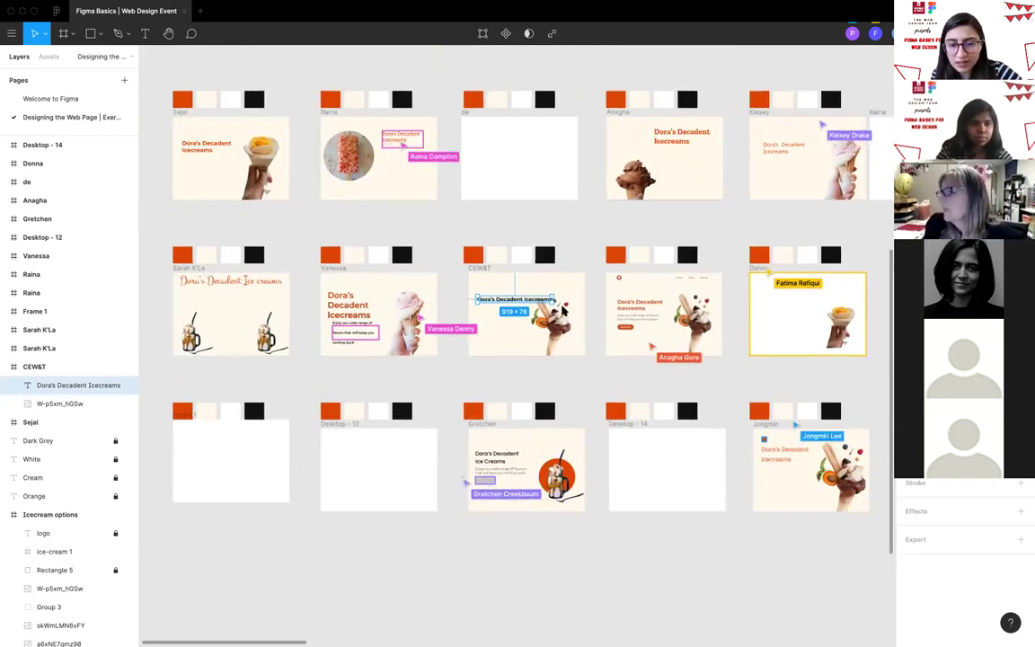
{"action": "scroll", "coordinate": [563, 311], "scroll_direction": "up", "scroll_amount": 2}
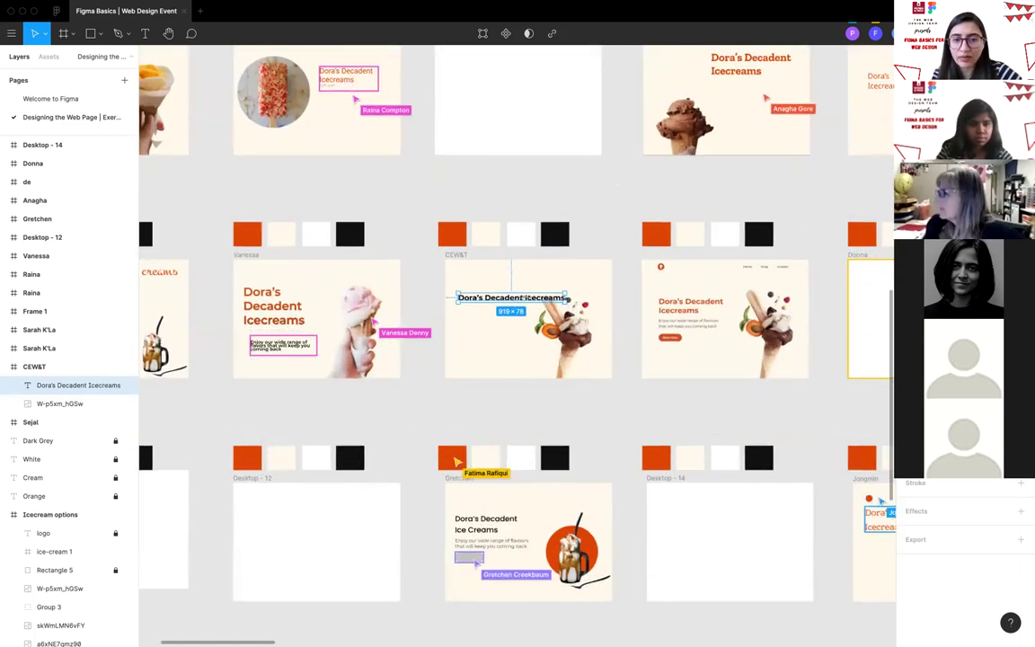
Narrow the heading box to wrap onto two lines and fill it with eyedropper-sampled orange DC4405.
{"action": "left_click_drag", "start_coordinate": [568, 297], "coordinate": [530, 297]}
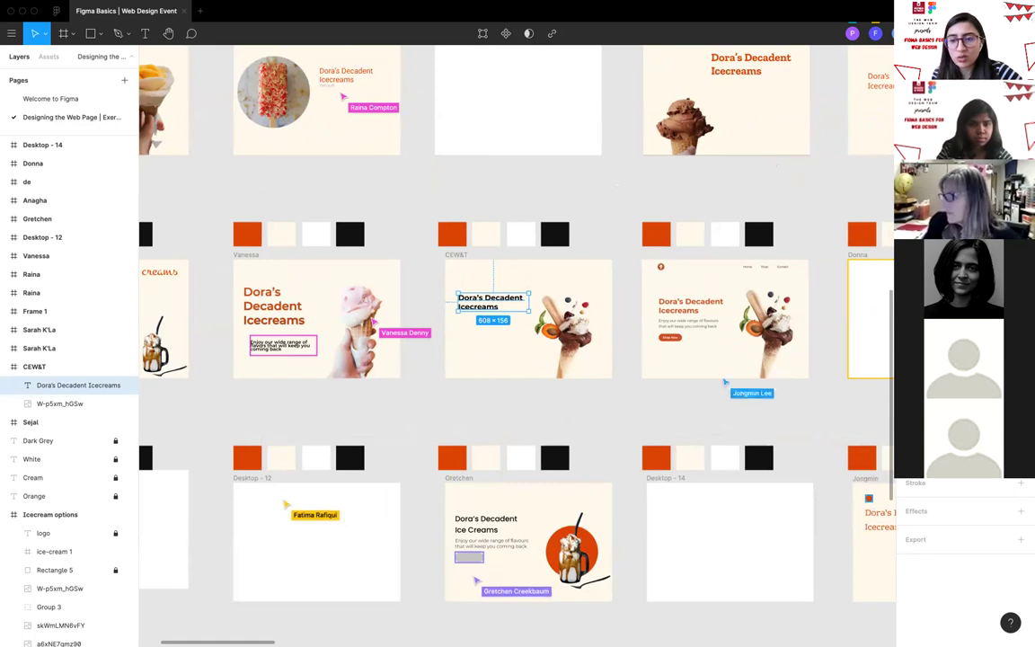
{"action": "left_click", "coordinate": [910, 453]}
{"action": "left_click", "coordinate": [774, 518]}
{"action": "left_click", "coordinate": [442, 234]}
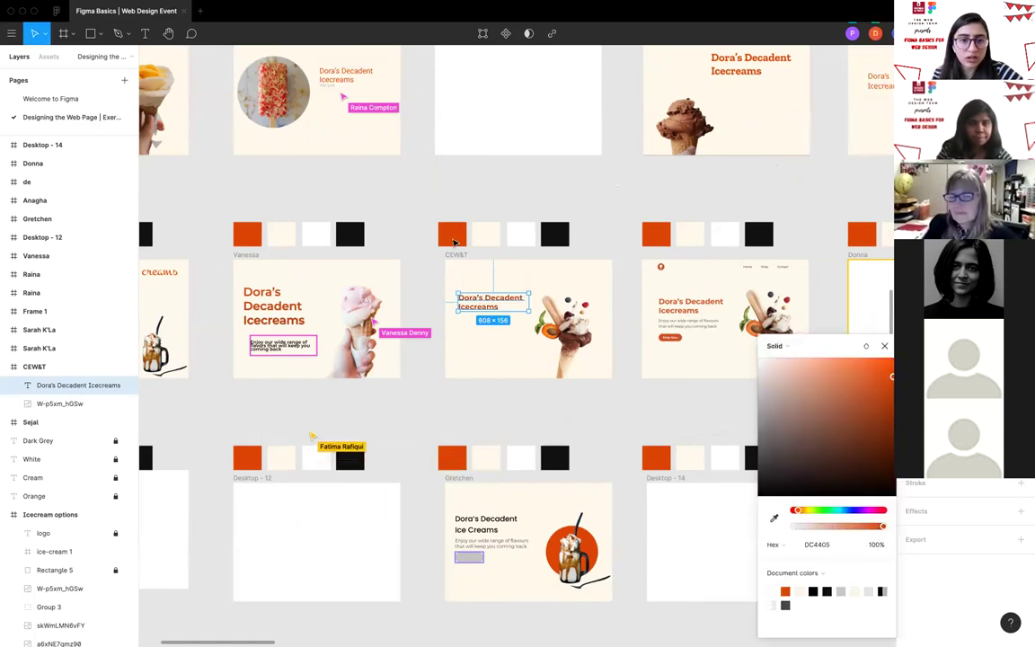
{"action": "left_click", "coordinate": [408, 275]}
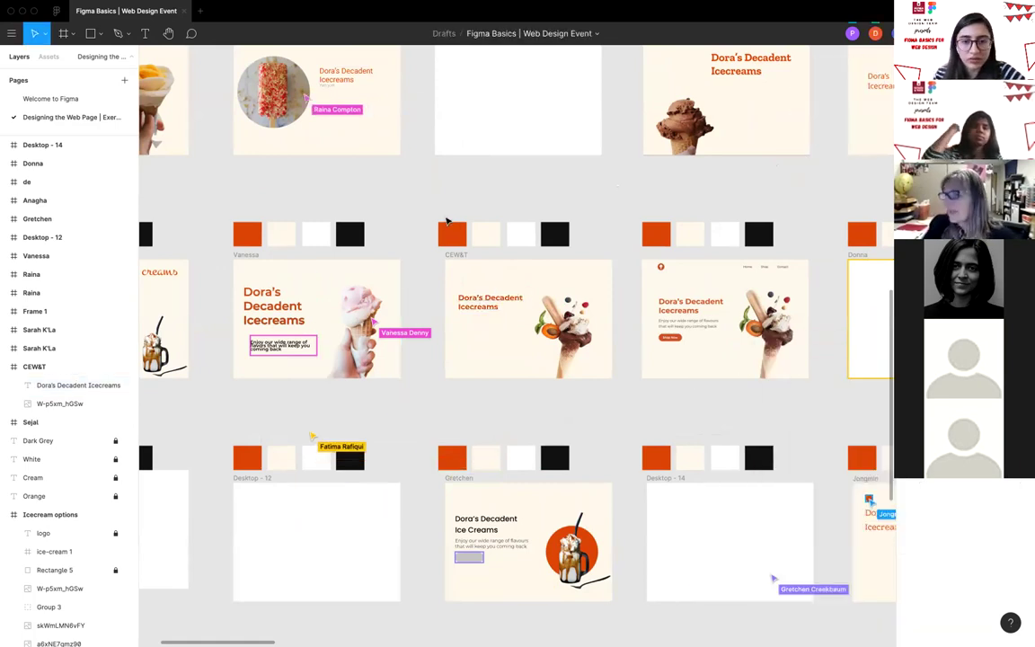
{"action": "scroll", "coordinate": [447, 223], "scroll_direction": "down", "scroll_amount": 5}
{"action": "scroll", "coordinate": [447, 223], "scroll_direction": "up", "scroll_amount": 3}
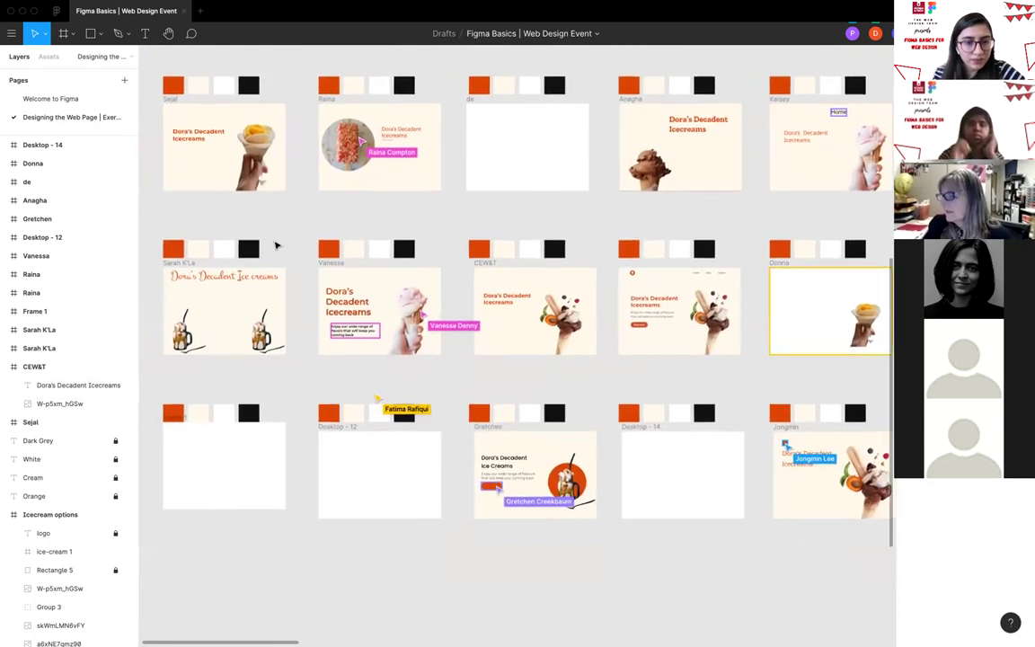
Add a text box in CEW&T reading 'Enjoy your range of flavours that w…'.
{"action": "scroll", "coordinate": [428, 259], "scroll_direction": "up", "scroll_amount": 2}
{"action": "left_click", "coordinate": [506, 275]}
{"action": "key", "text": "t"}
{"action": "left_click", "coordinate": [512, 350]}
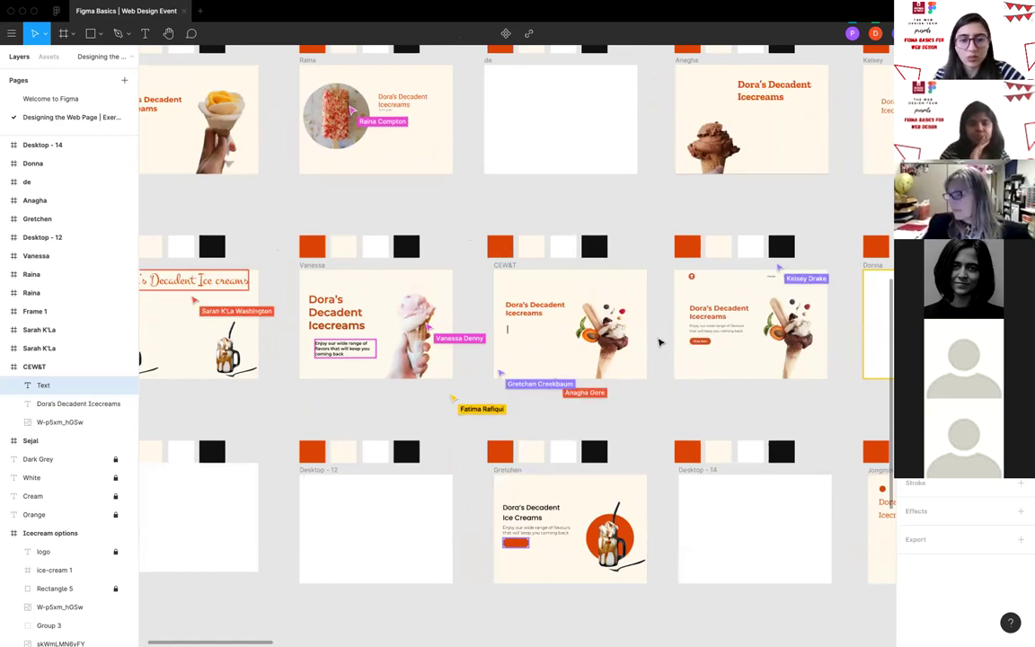
{"action": "type", "text": "Enjoy"}
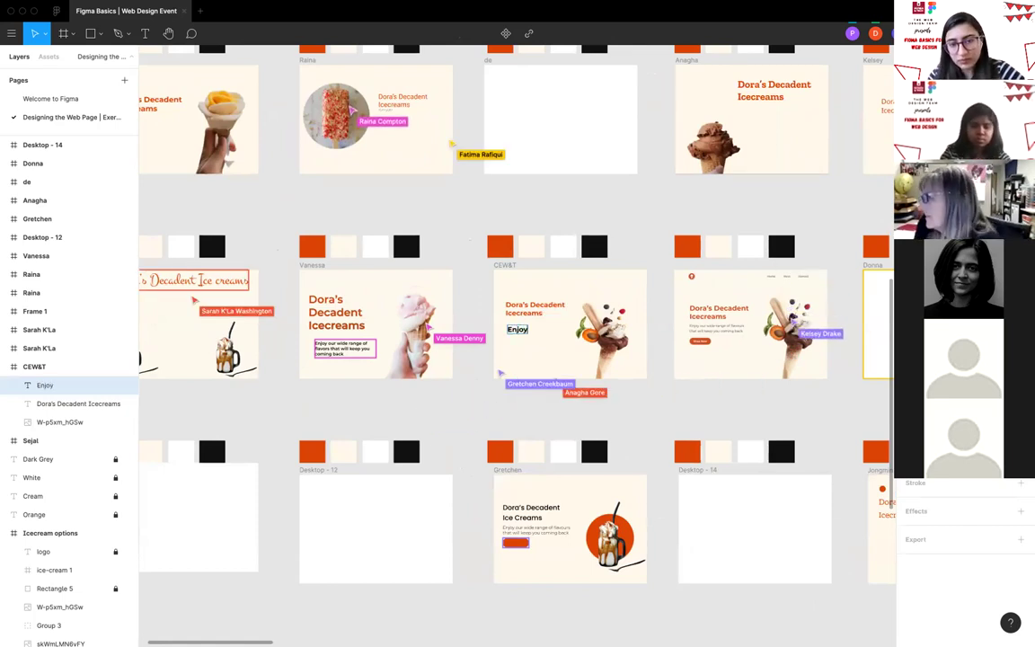
{"action": "type", "text": " your range of f"}
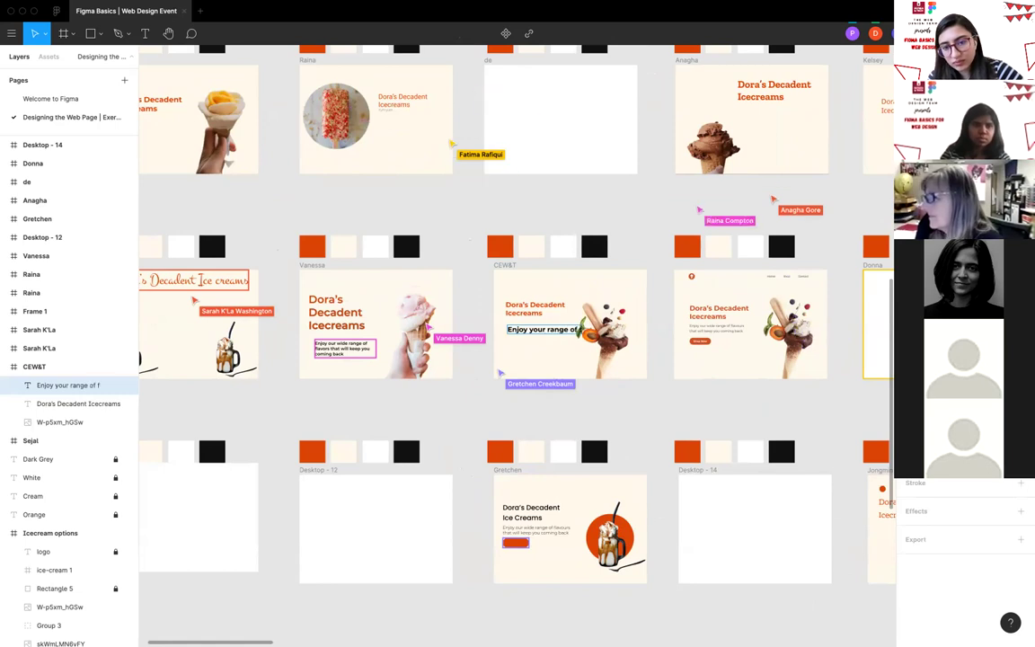
{"action": "type", "text": "lavours that will ke"}
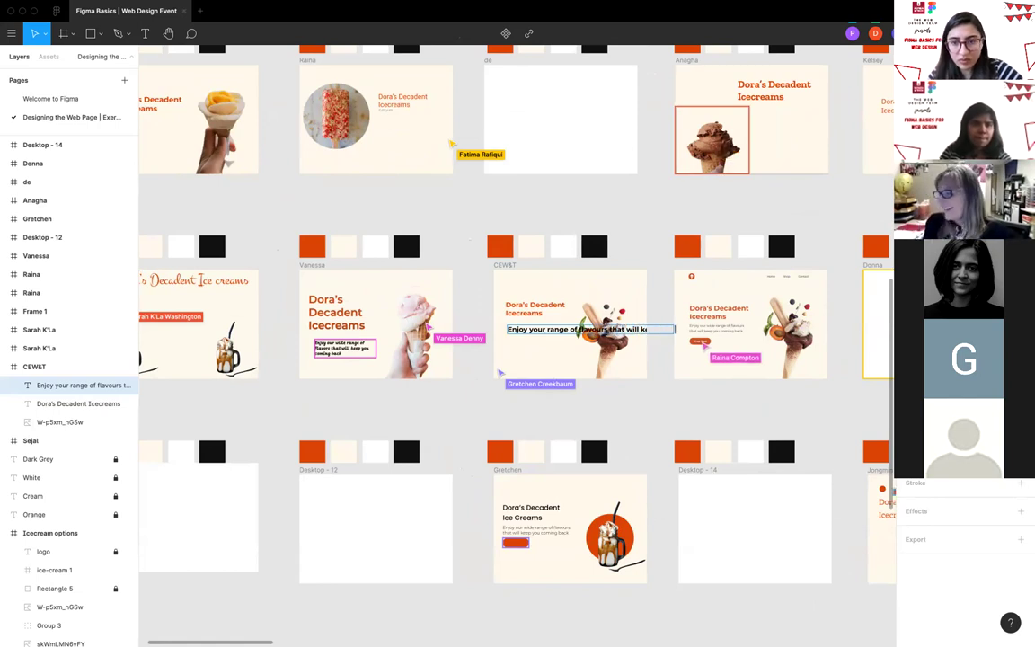
Narrow the tagline box so it wraps, and position it just under the heading.
{"action": "left_click_drag", "start_coordinate": [684, 329], "coordinate": [571, 330]}
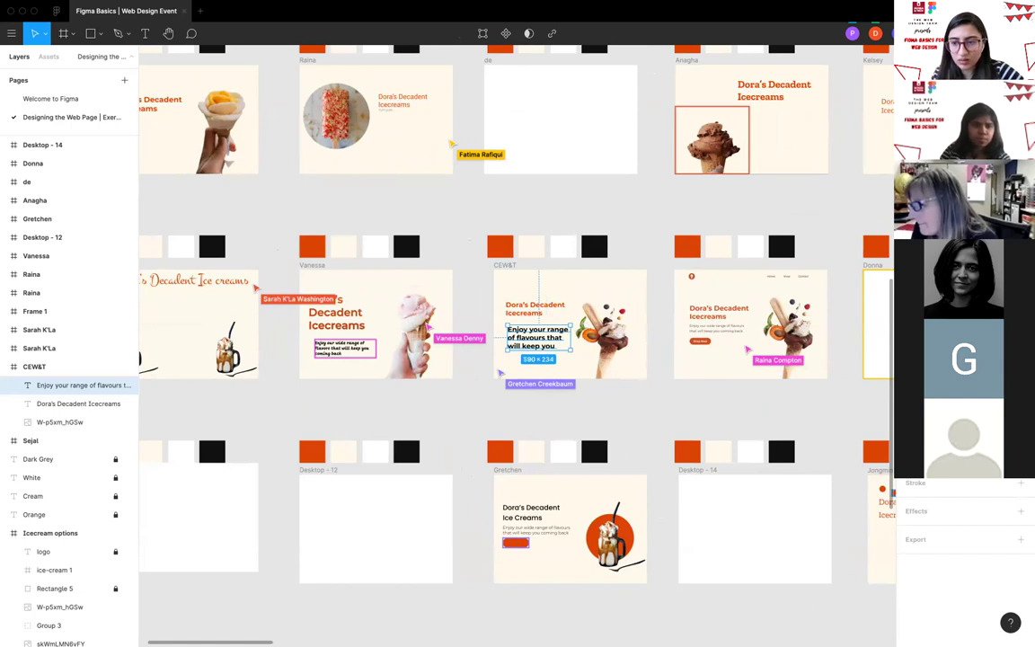
{"action": "scroll", "coordinate": [622, 340], "scroll_direction": "up", "scroll_amount": 3}
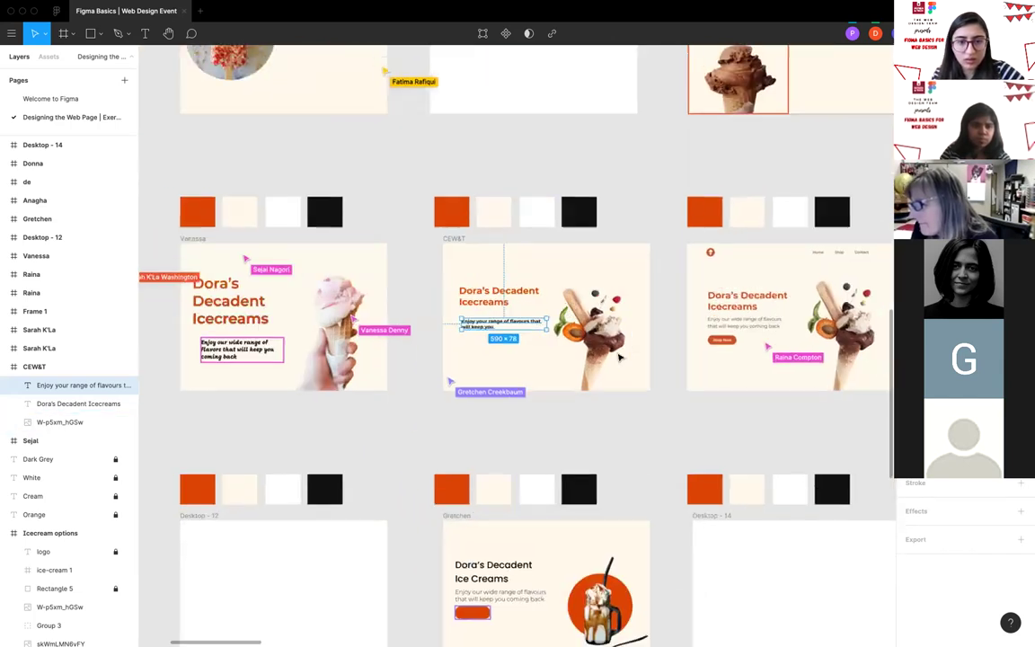
{"action": "scroll", "coordinate": [478, 305], "scroll_direction": "up", "scroll_amount": 2}
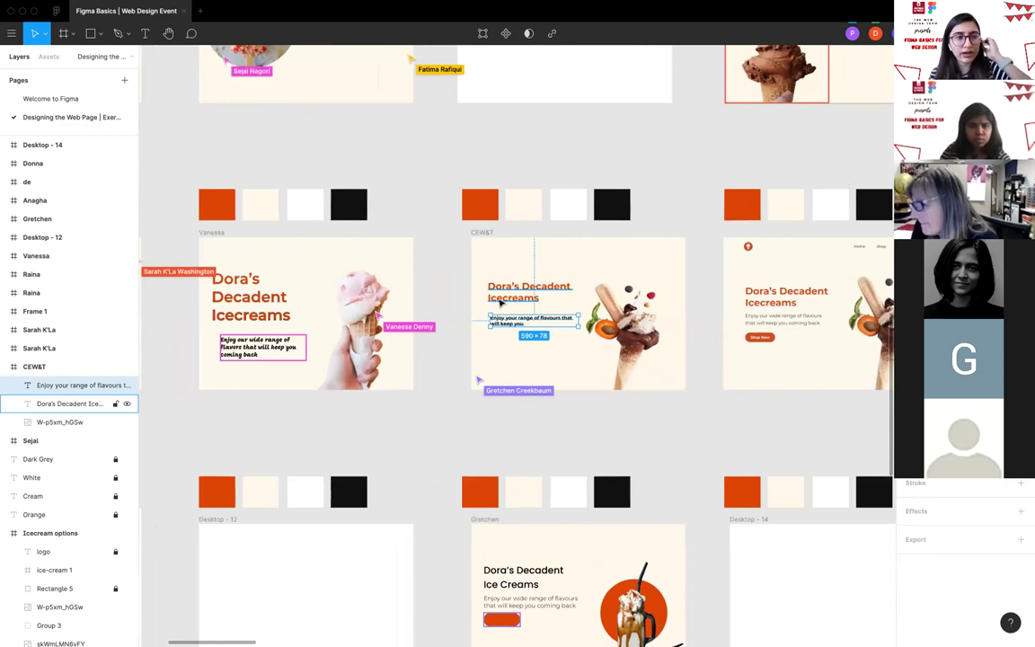
{"action": "scroll", "coordinate": [527, 306], "scroll_direction": "up", "scroll_amount": 2}
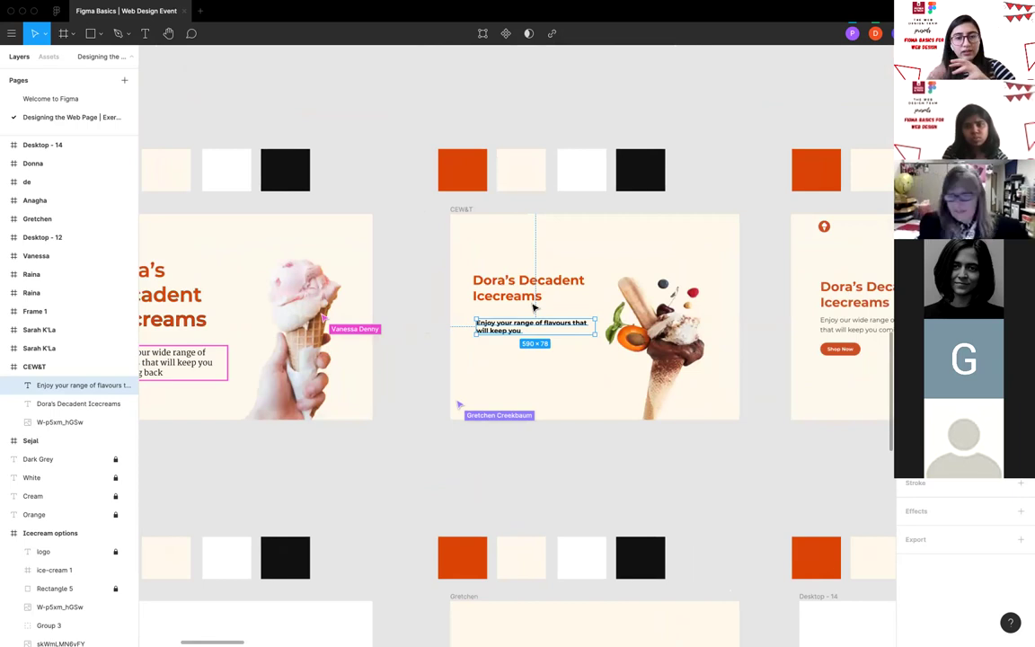
{"action": "scroll", "coordinate": [533, 308], "scroll_direction": "down", "scroll_amount": 2}
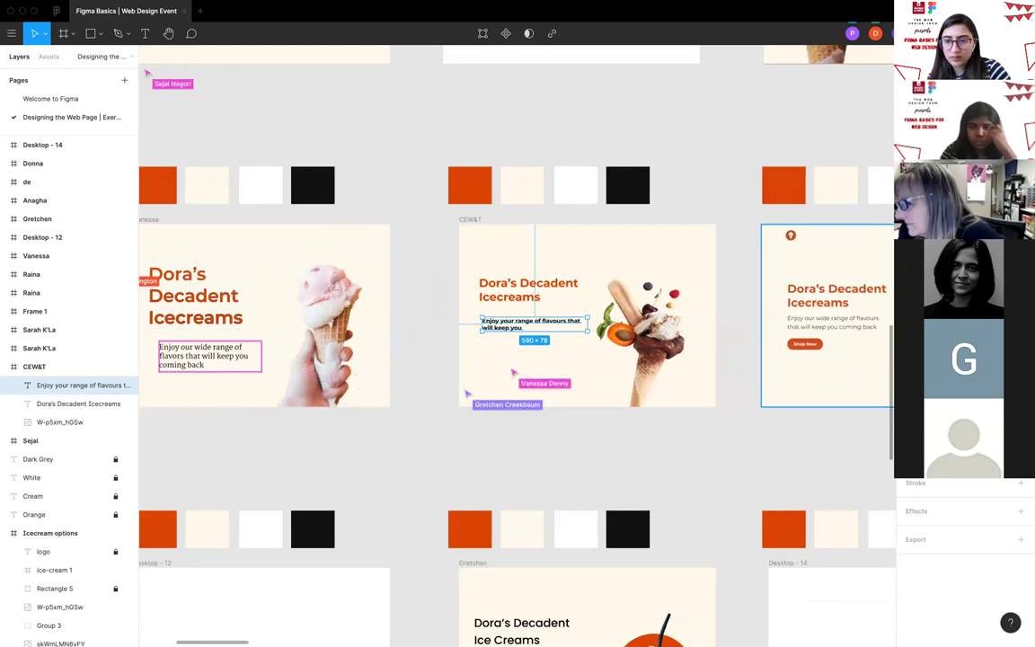
{"action": "scroll", "coordinate": [533, 304], "scroll_direction": "up", "scroll_amount": 2}
{"action": "left_click_drag", "start_coordinate": [597, 328], "coordinate": [591, 328]}
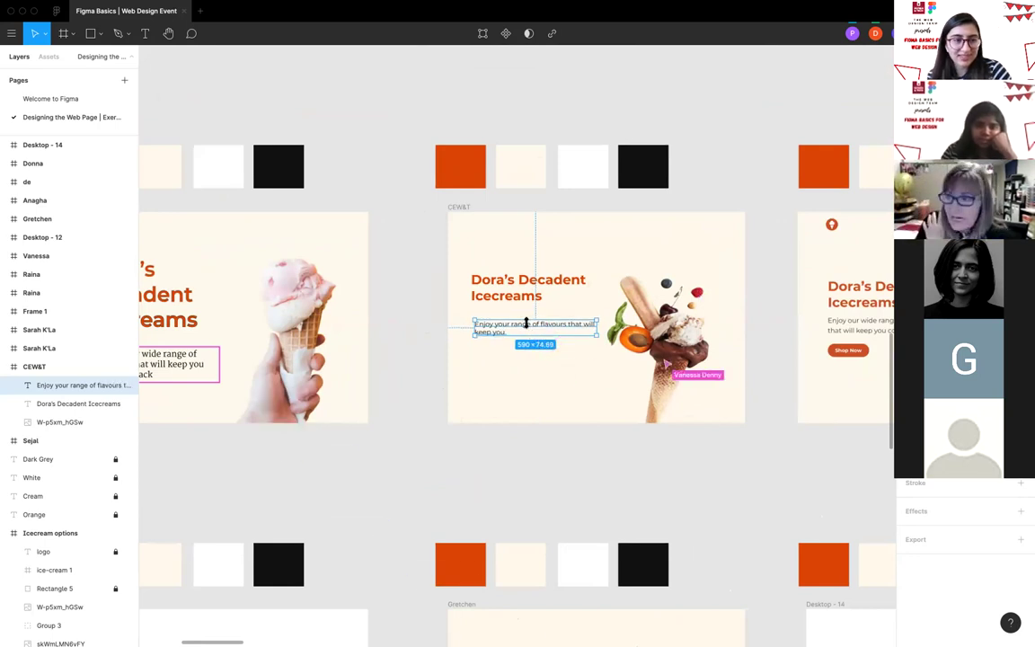
{"action": "left_click_drag", "start_coordinate": [499, 323], "coordinate": [514, 317]}
{"action": "scroll", "coordinate": [514, 319], "scroll_direction": "down", "scroll_amount": 10}
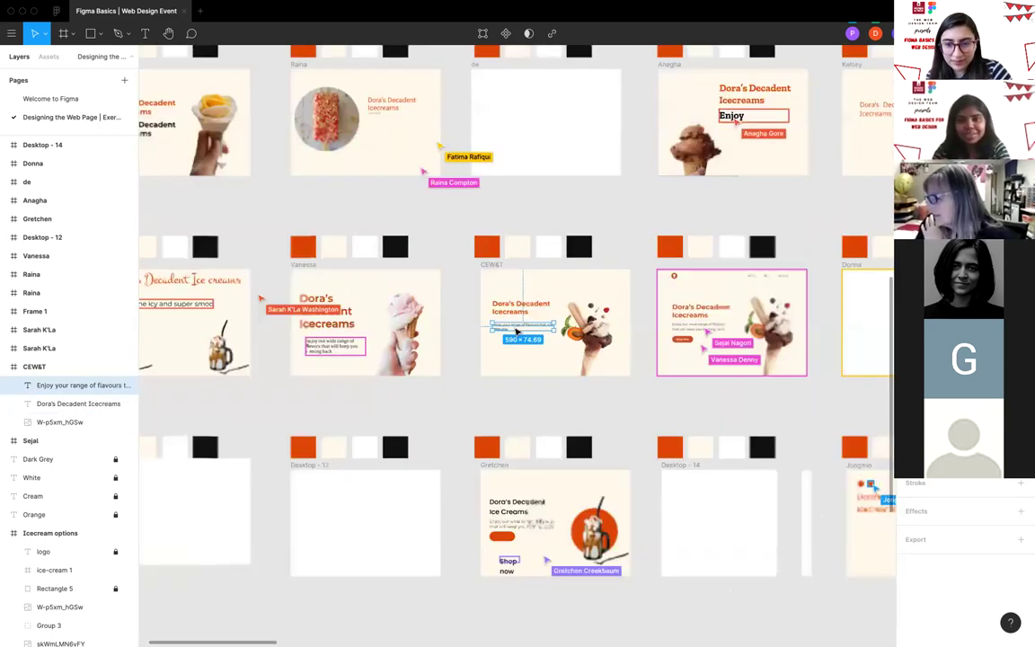
{"action": "scroll", "coordinate": [517, 333], "scroll_direction": "left", "scroll_amount": 2}
{"action": "scroll", "coordinate": [517, 333], "scroll_direction": "up", "scroll_amount": 1}
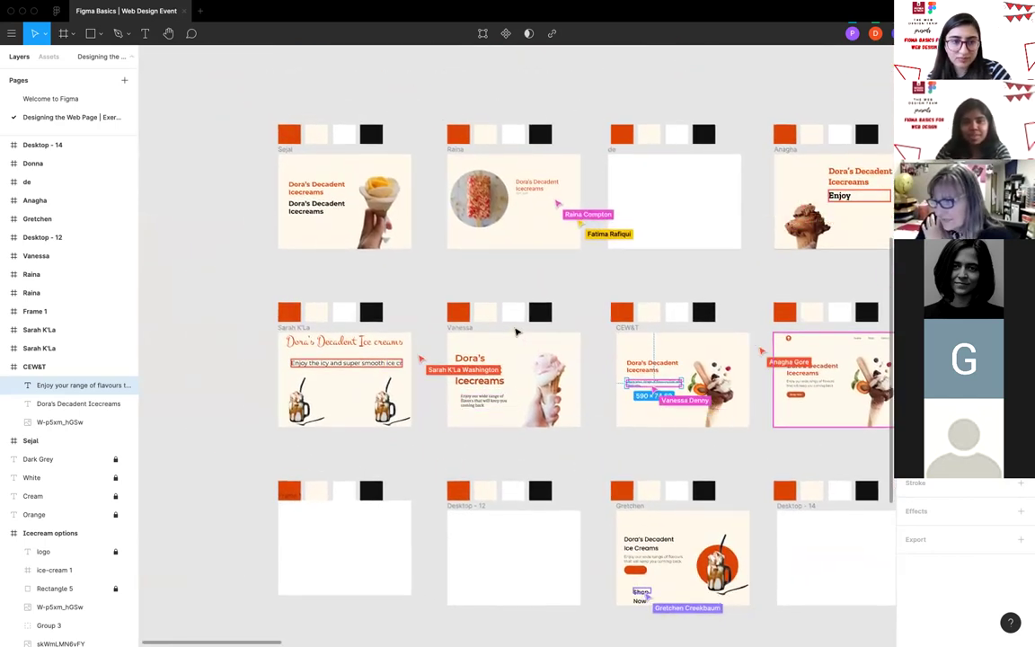
{"action": "scroll", "coordinate": [517, 333], "scroll_direction": "down", "scroll_amount": 1}
{"action": "scroll", "coordinate": [515, 331], "scroll_direction": "right", "scroll_amount": 1}
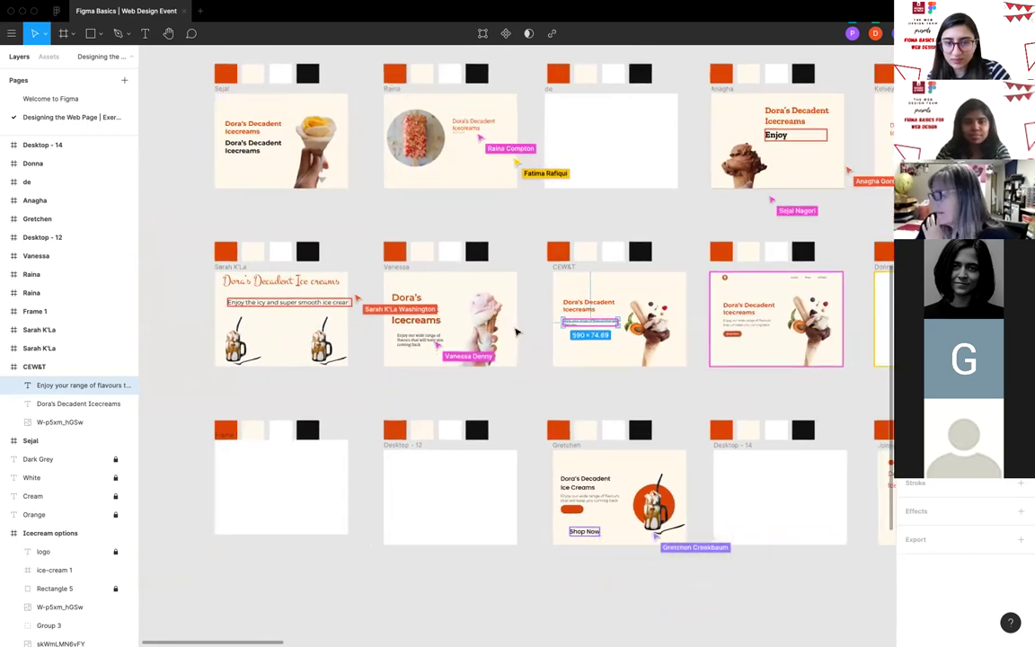
{"action": "scroll", "coordinate": [538, 353], "scroll_direction": "up", "scroll_amount": 3}
{"action": "scroll", "coordinate": [626, 326], "scroll_direction": "down", "scroll_amount": 2}
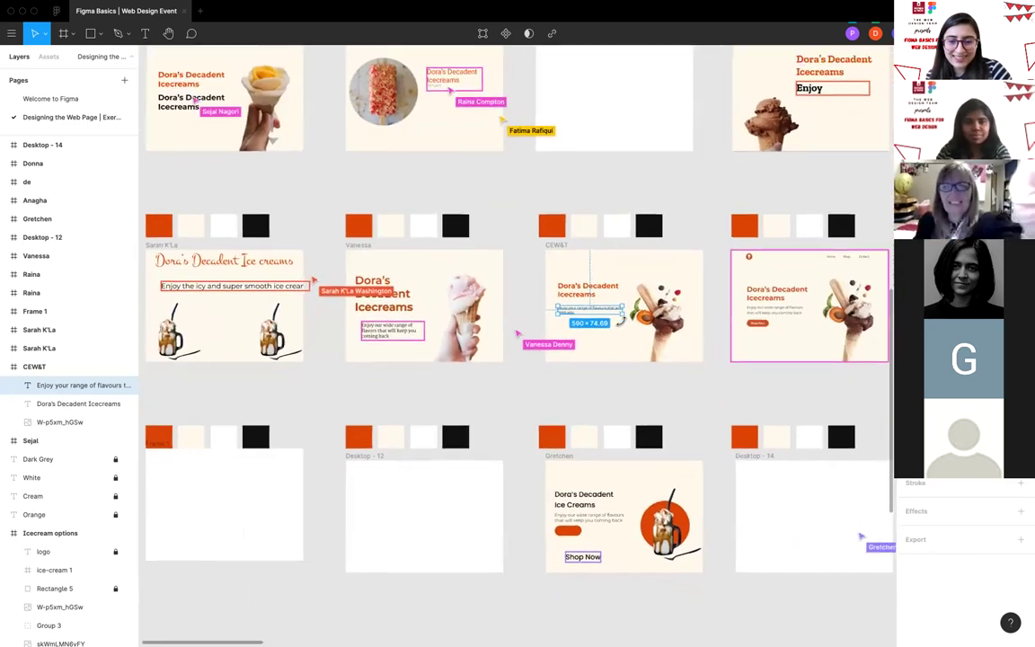
{"action": "scroll", "coordinate": [600, 329], "scroll_direction": "up", "scroll_amount": 2}
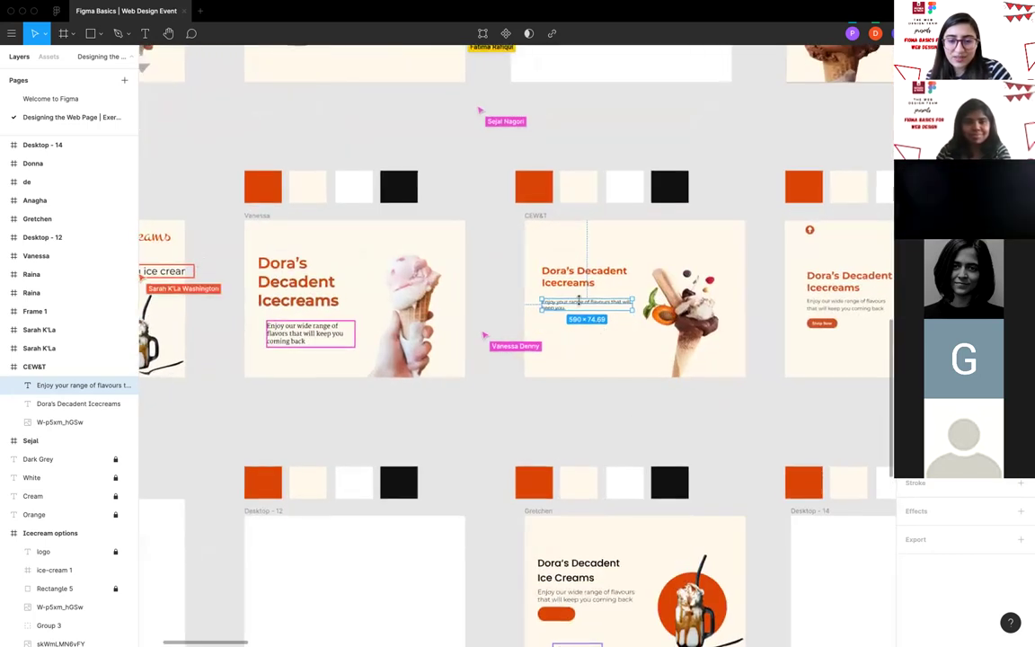
{"action": "scroll", "coordinate": [584, 301], "scroll_direction": "down", "scroll_amount": 3}
{"action": "scroll", "coordinate": [604, 231], "scroll_direction": "right", "scroll_amount": 3}
{"action": "scroll", "coordinate": [604, 232], "scroll_direction": "up", "scroll_amount": 1}
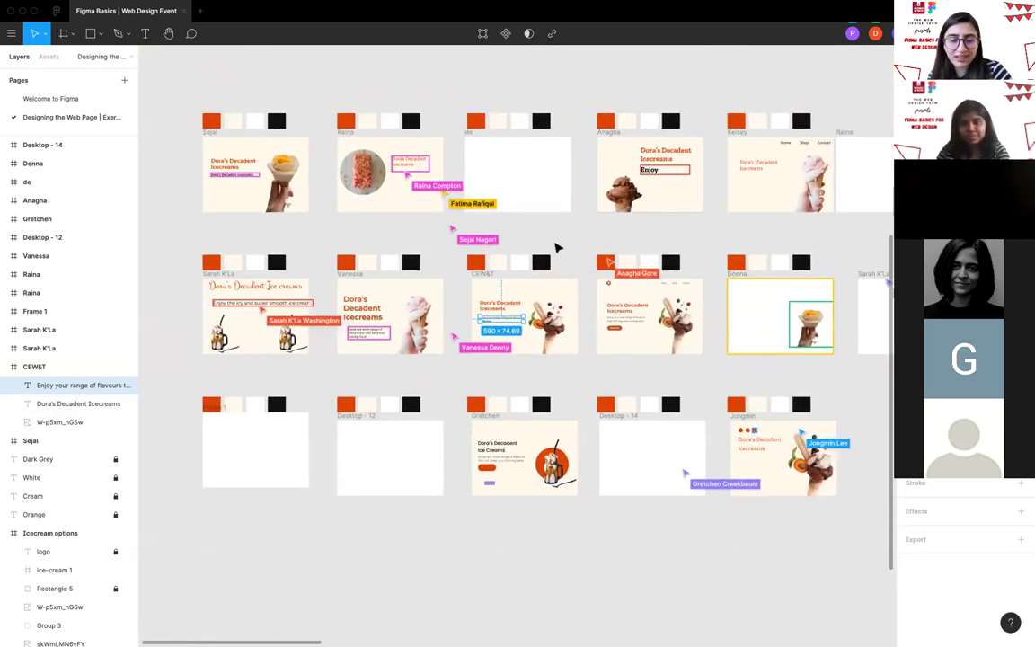
{"action": "scroll", "coordinate": [484, 298], "scroll_direction": "up", "scroll_amount": 2}
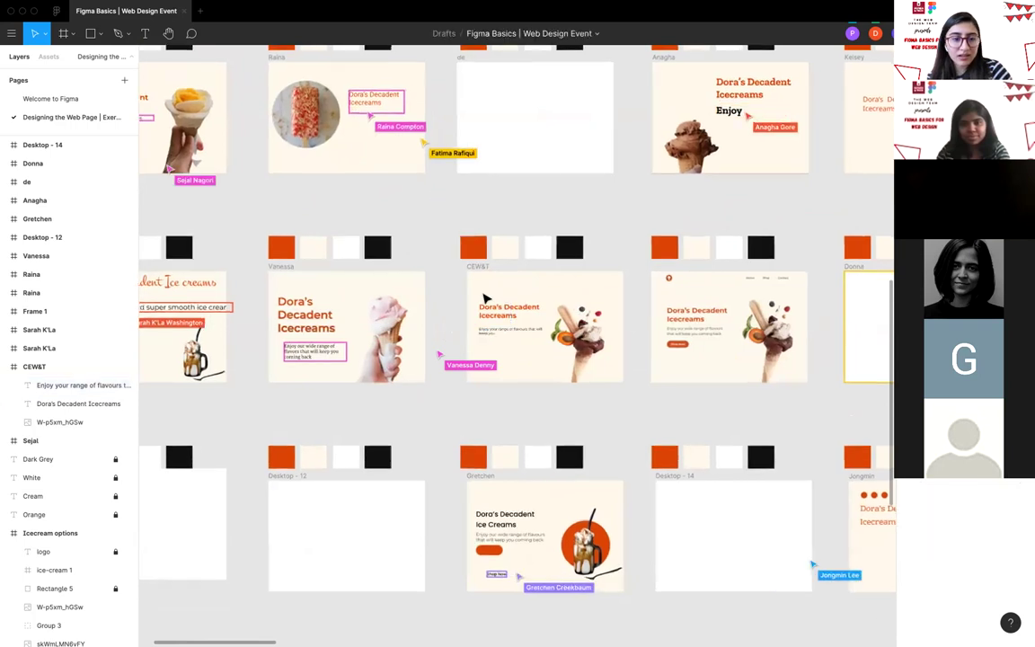
{"action": "scroll", "coordinate": [483, 298], "scroll_direction": "up", "scroll_amount": 2}
{"action": "left_click", "coordinate": [490, 328]}
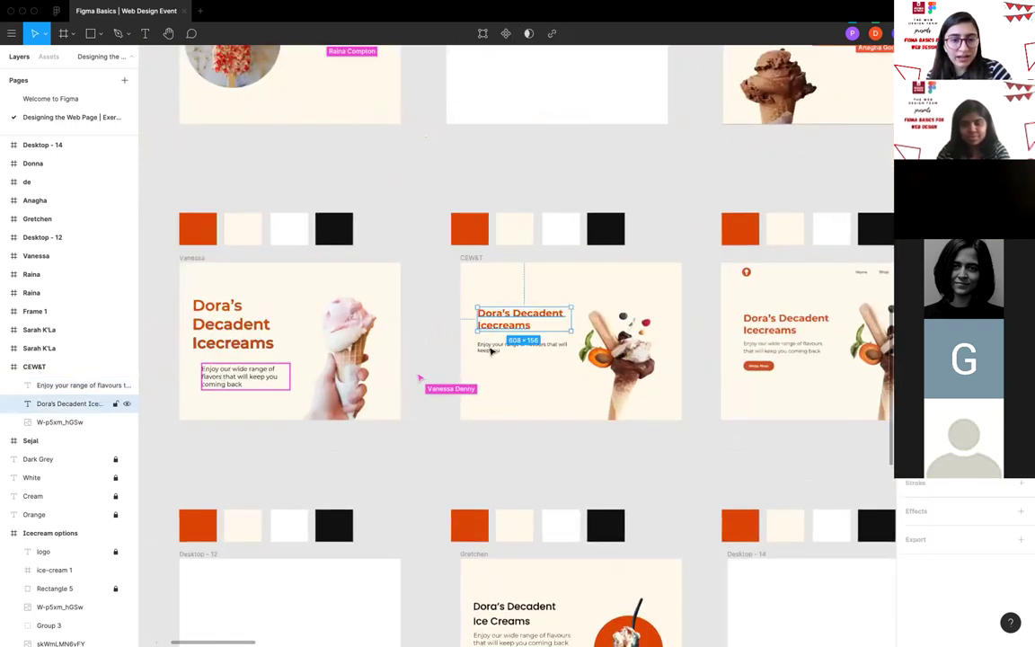
{"action": "left_click", "coordinate": [491, 351], "text": "shift"}
{"action": "left_click_drag", "start_coordinate": [499, 282], "coordinate": [490, 354]}
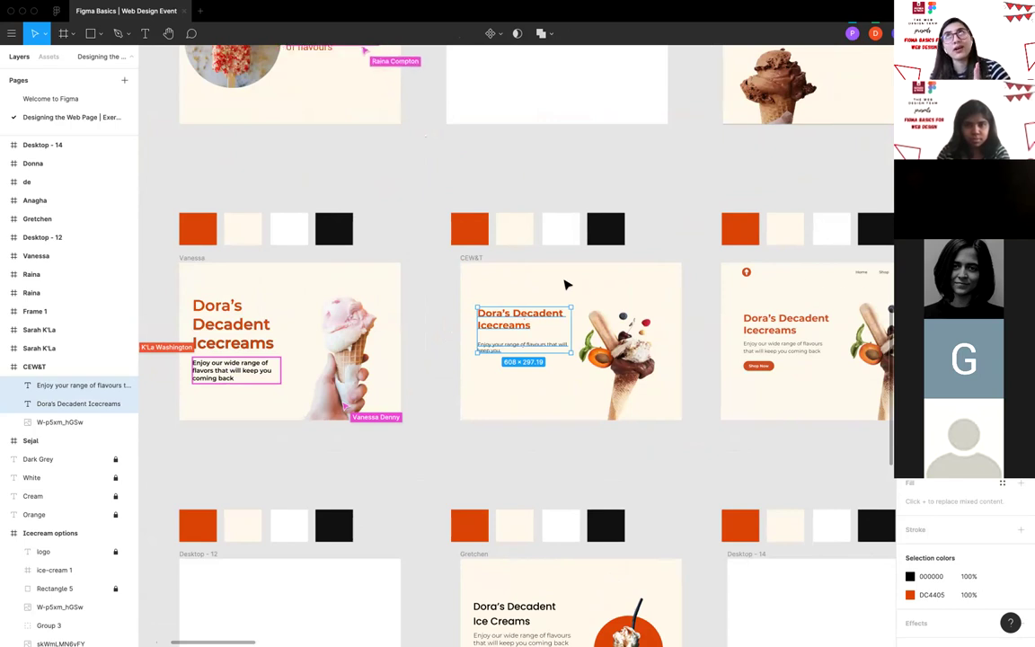
{"action": "scroll", "coordinate": [566, 285], "scroll_direction": "up", "scroll_amount": 2}
{"action": "left_click", "coordinate": [492, 357]}
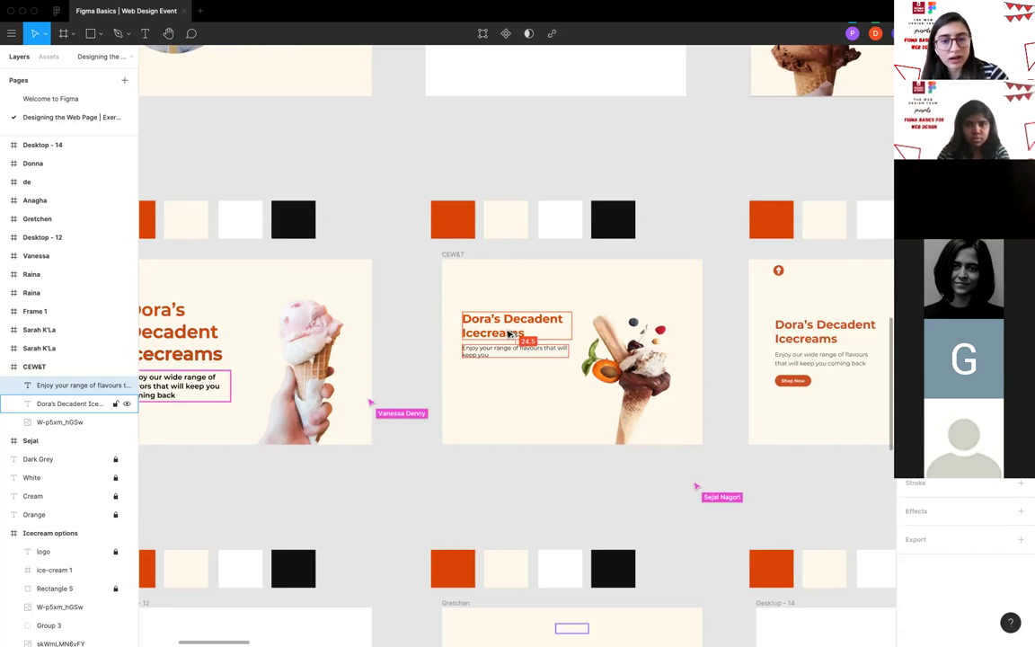
{"action": "scroll", "coordinate": [508, 333], "scroll_direction": "up", "scroll_amount": 2}
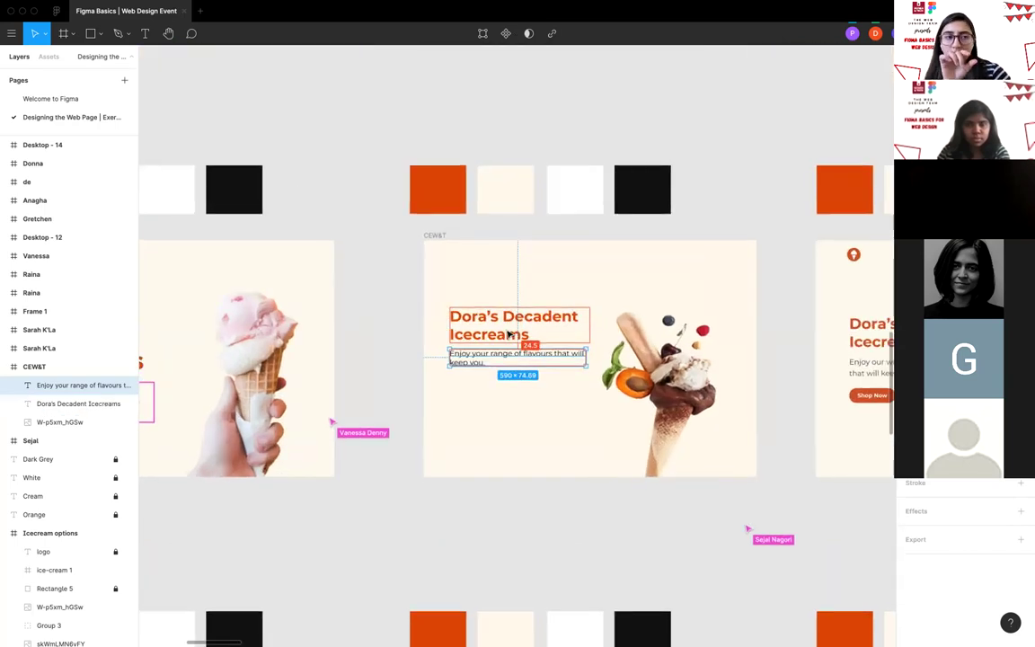
{"action": "scroll", "coordinate": [508, 333], "scroll_direction": "down", "scroll_amount": 5}
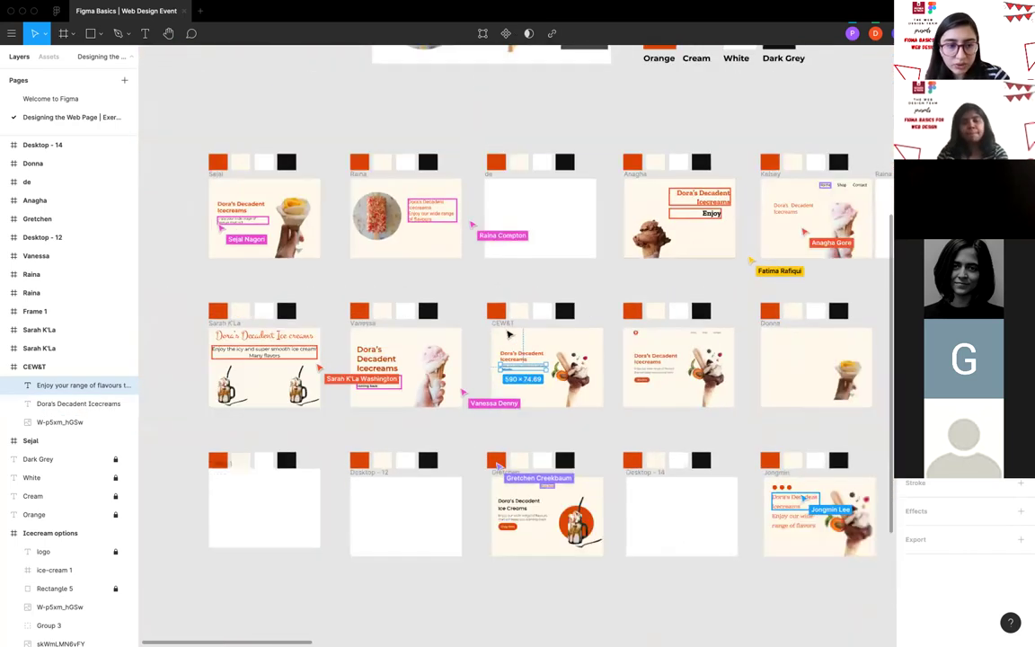
{"action": "scroll", "coordinate": [508, 333], "scroll_direction": "up", "scroll_amount": 3}
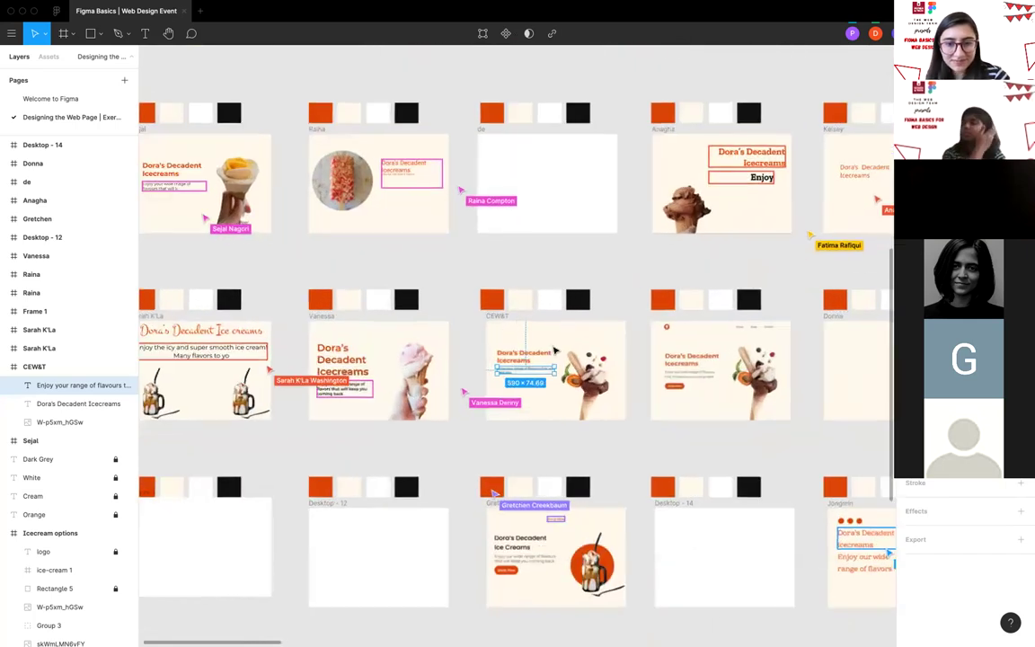
{"action": "scroll", "coordinate": [580, 358], "scroll_direction": "down", "scroll_amount": 3}
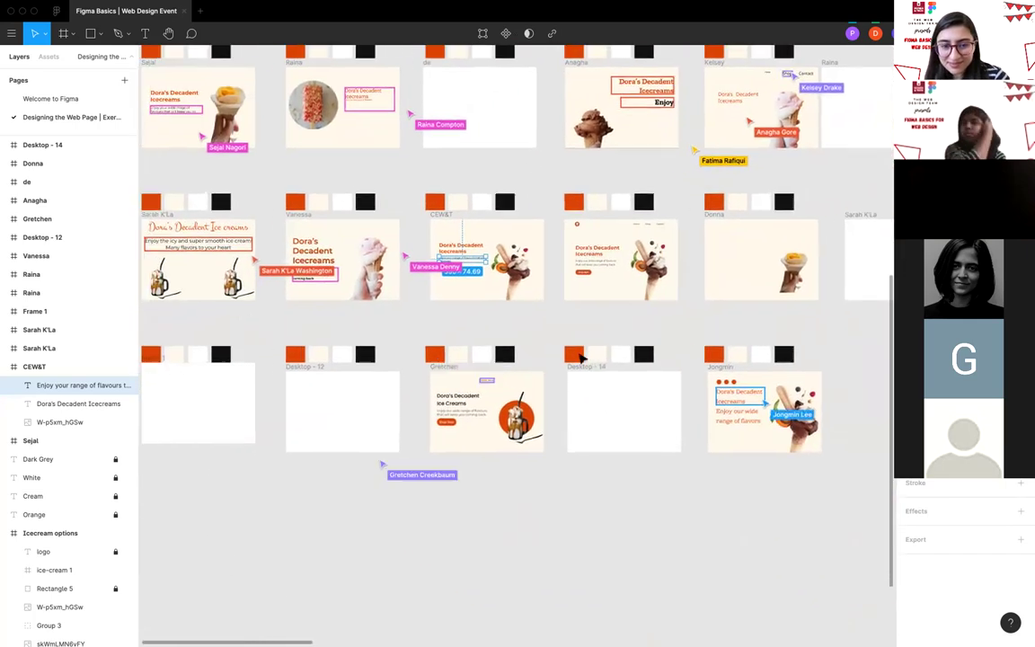
{"action": "scroll", "coordinate": [581, 359], "scroll_direction": "left", "scroll_amount": 2}
{"action": "left_click", "coordinate": [522, 307]}
{"action": "scroll", "coordinate": [522, 308], "scroll_direction": "up", "scroll_amount": 2}
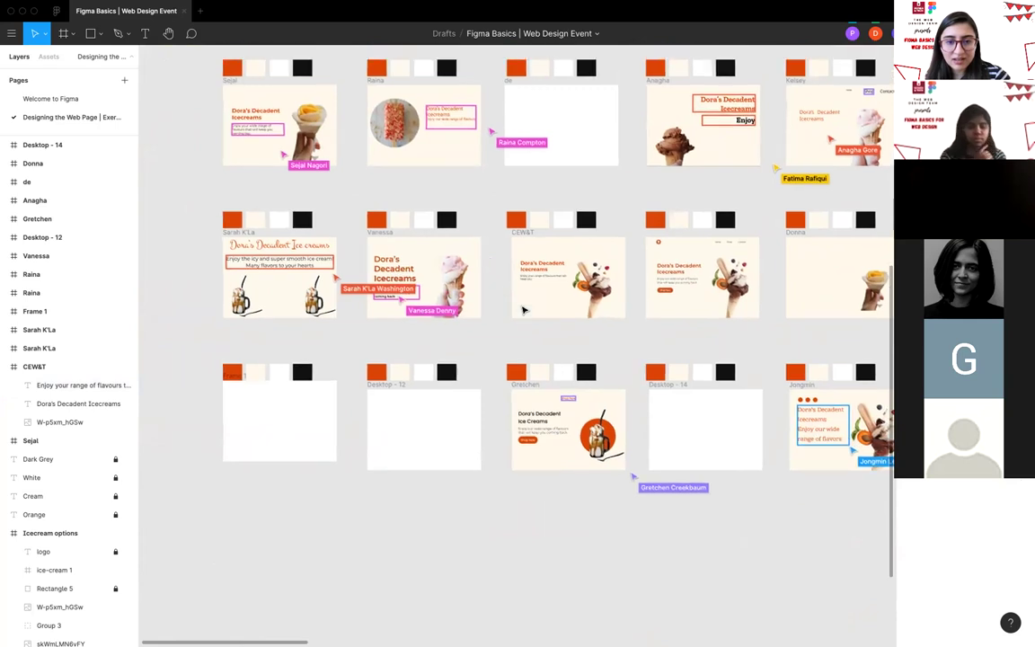
{"action": "scroll", "coordinate": [522, 307], "scroll_direction": "down", "scroll_amount": 2}
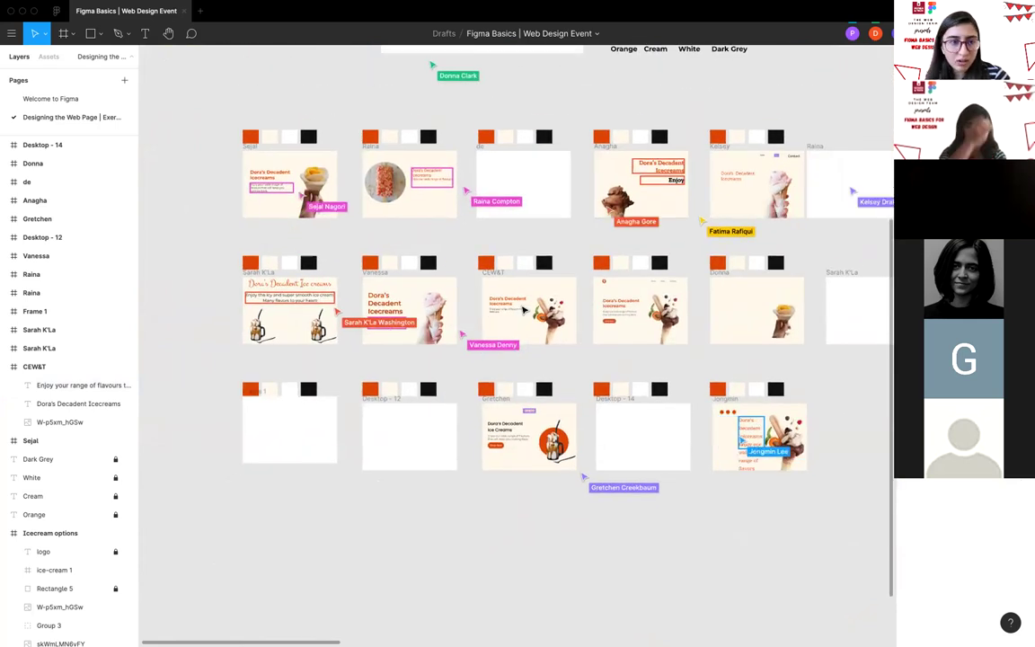
{"action": "scroll", "coordinate": [522, 307], "scroll_direction": "down", "scroll_amount": 2}
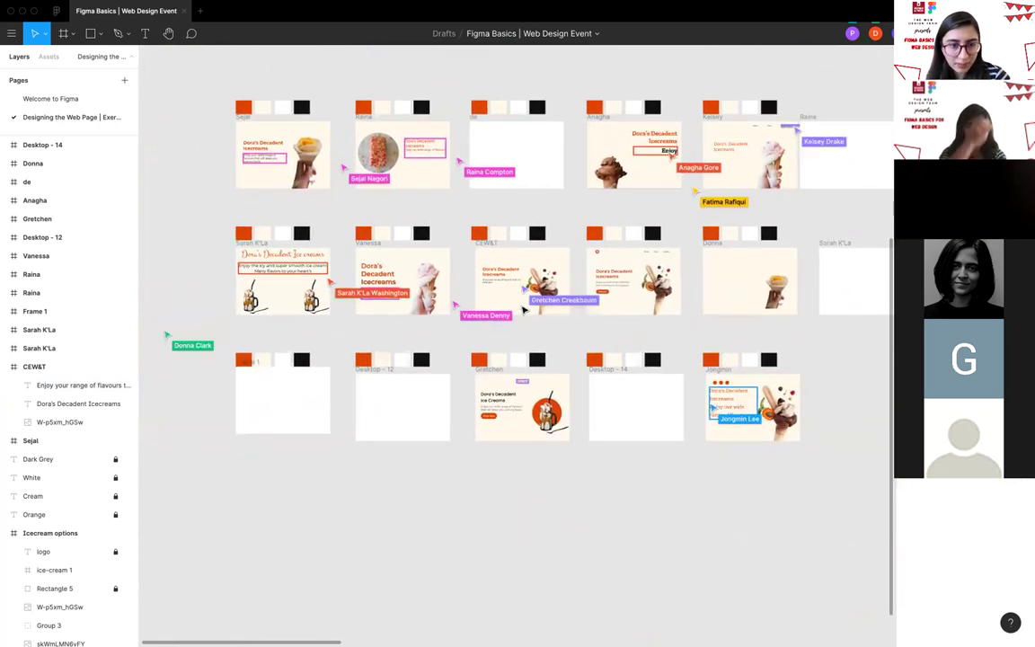
{"action": "scroll", "coordinate": [485, 296], "scroll_direction": "up", "scroll_amount": 2}
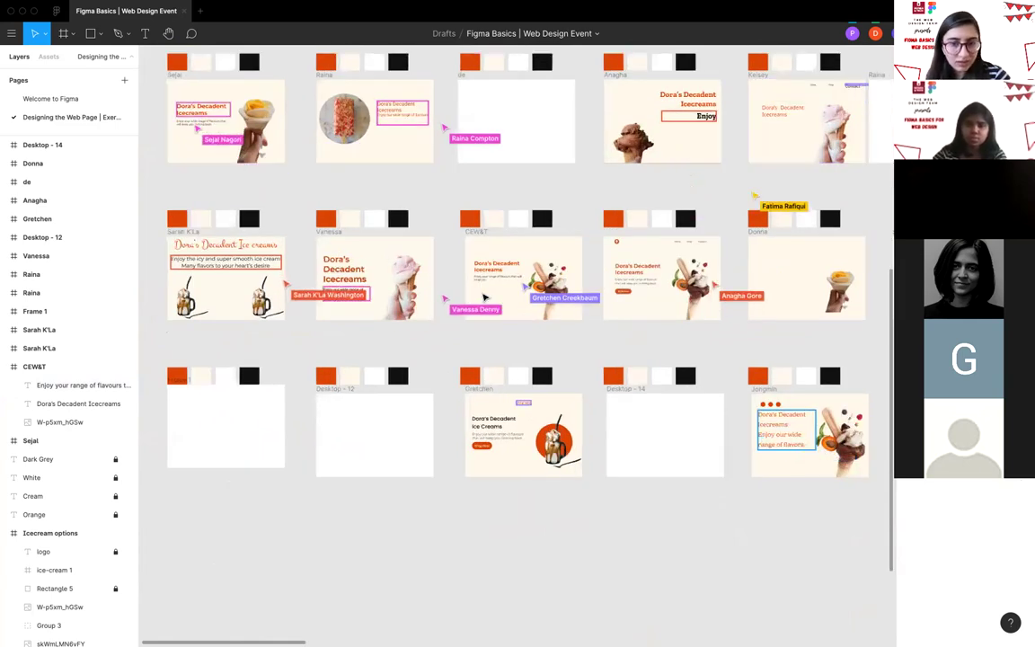
{"action": "scroll", "coordinate": [486, 297], "scroll_direction": "up", "scroll_amount": 4}
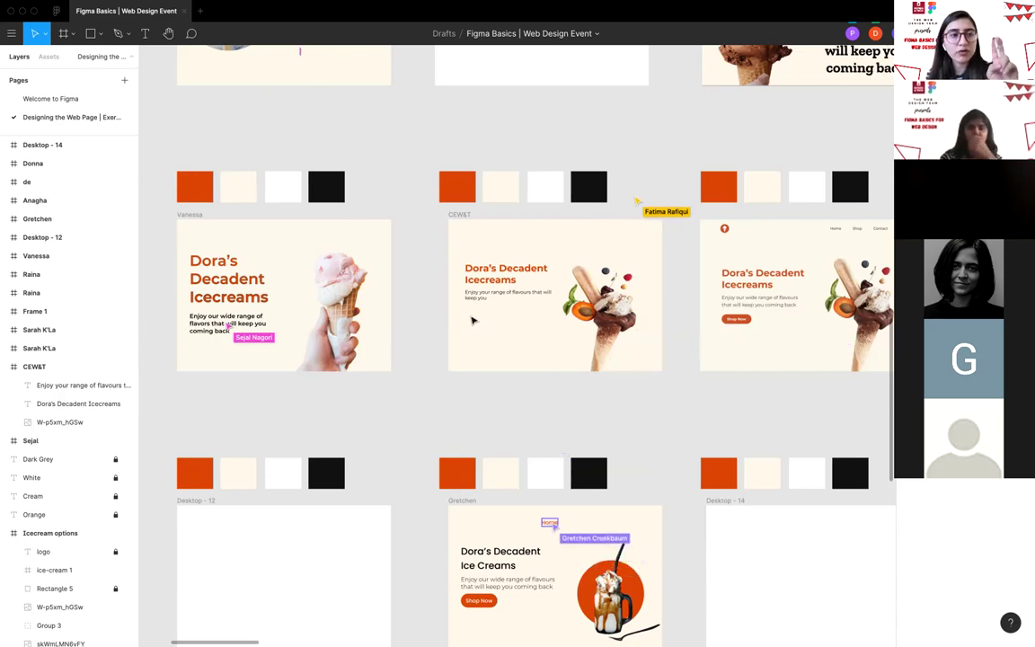
{"action": "scroll", "coordinate": [473, 320], "scroll_direction": "up", "scroll_amount": 2}
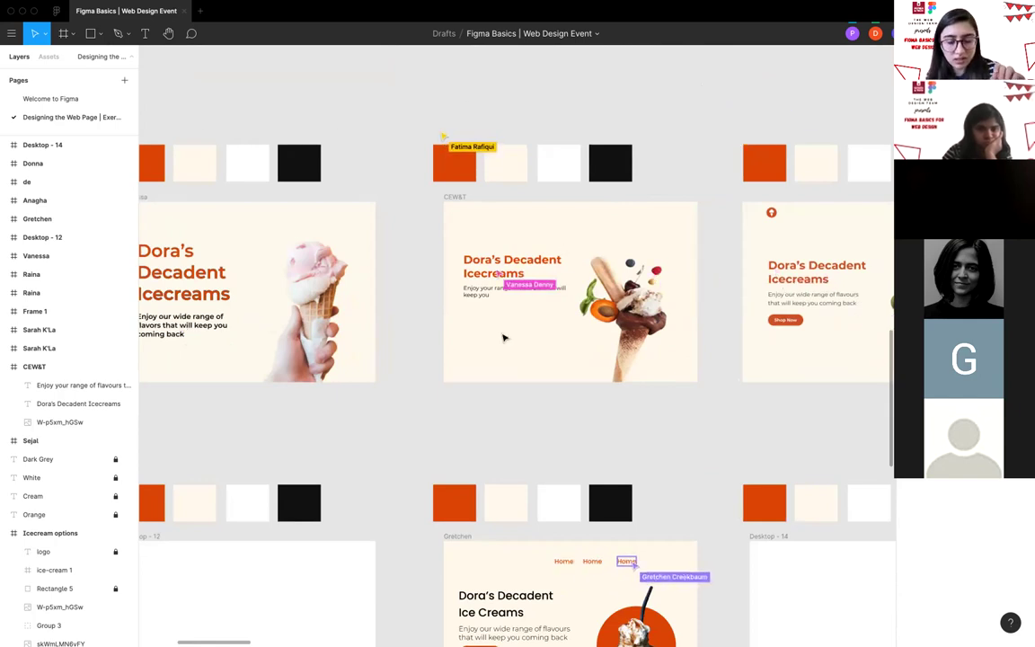
Draw a 266.83 × 78.67 button rectangle below the tagline in the CEW&T frame.
{"action": "key", "text": "r"}
{"action": "mouse_move", "coordinate": [461, 313]}
{"action": "left_mouse_down"}
{"action": "mouse_move", "coordinate": [519, 327]}
{"action": "mouse_move", "coordinate": [507, 326]}
{"action": "mouse_move", "coordinate": [511, 316]}
{"action": "left_mouse_up"}
{"action": "scroll", "coordinate": [505, 326], "scroll_direction": "up", "scroll_amount": 2}
{"action": "scroll", "coordinate": [510, 316], "scroll_direction": "down", "scroll_amount": 5}
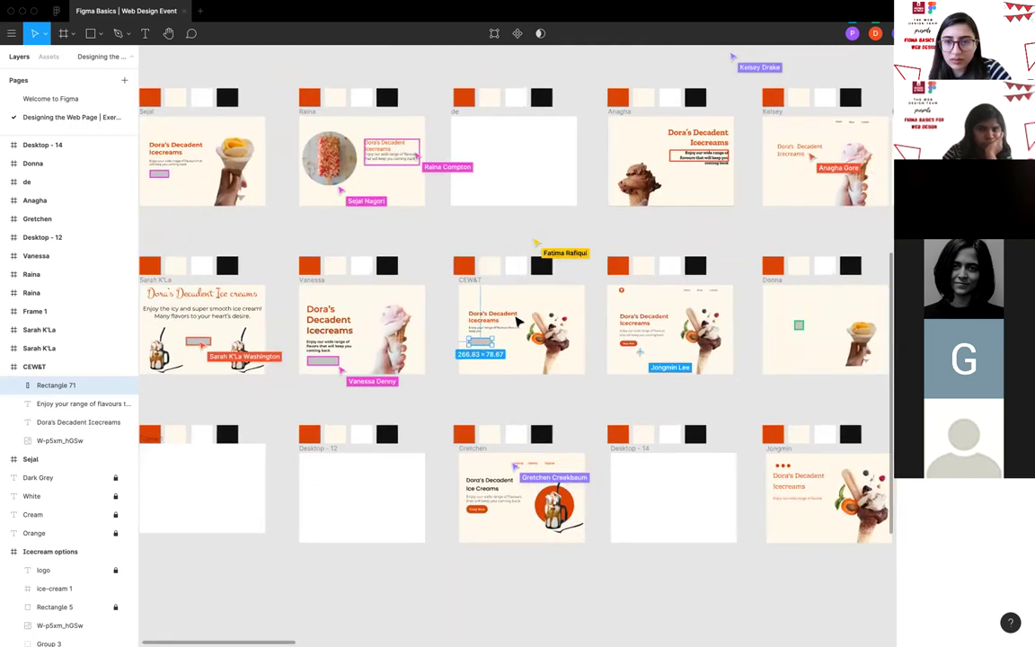
{"action": "scroll", "coordinate": [516, 320], "scroll_direction": "down", "scroll_amount": 2}
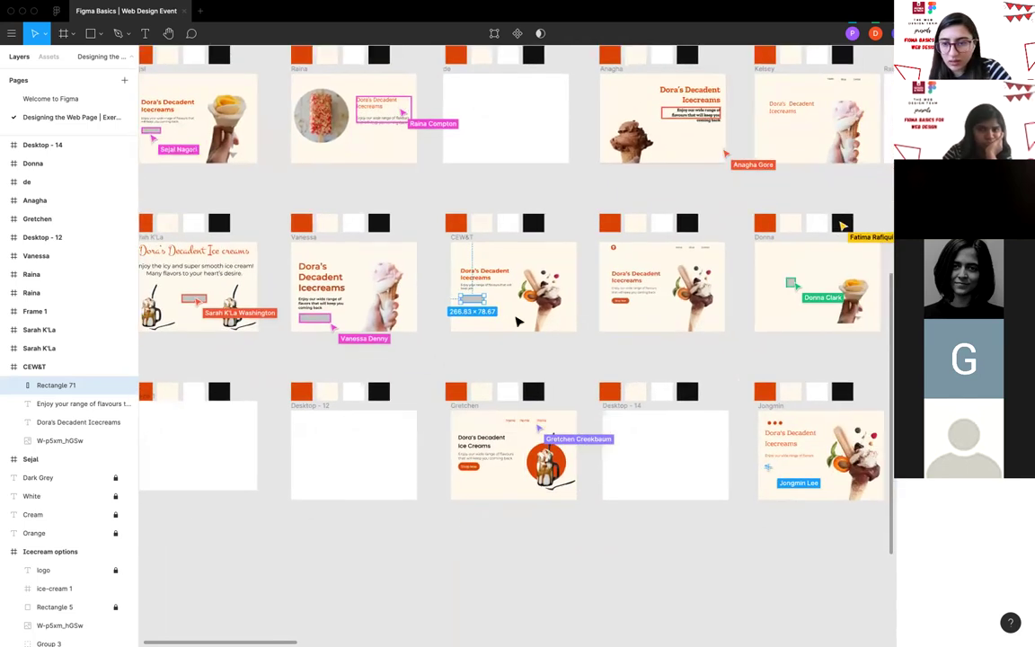
{"action": "scroll", "coordinate": [500, 317], "scroll_direction": "up", "scroll_amount": 3}
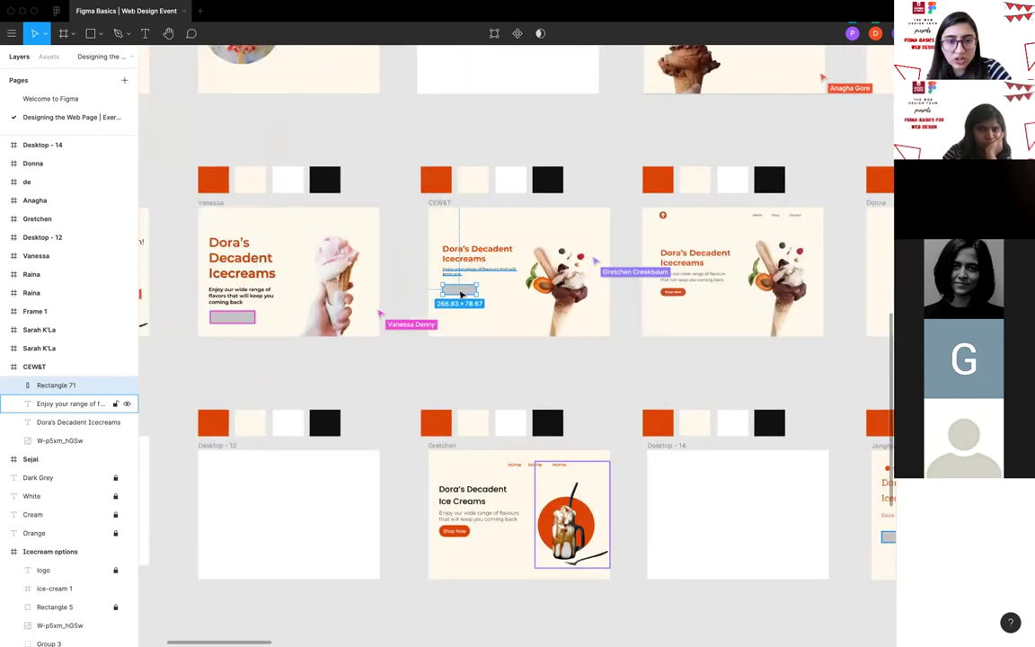
Fill the rectangle with the orange swatch DC4405 using the eyedropper, then reselect it.
{"action": "left_click", "coordinate": [907, 334]}
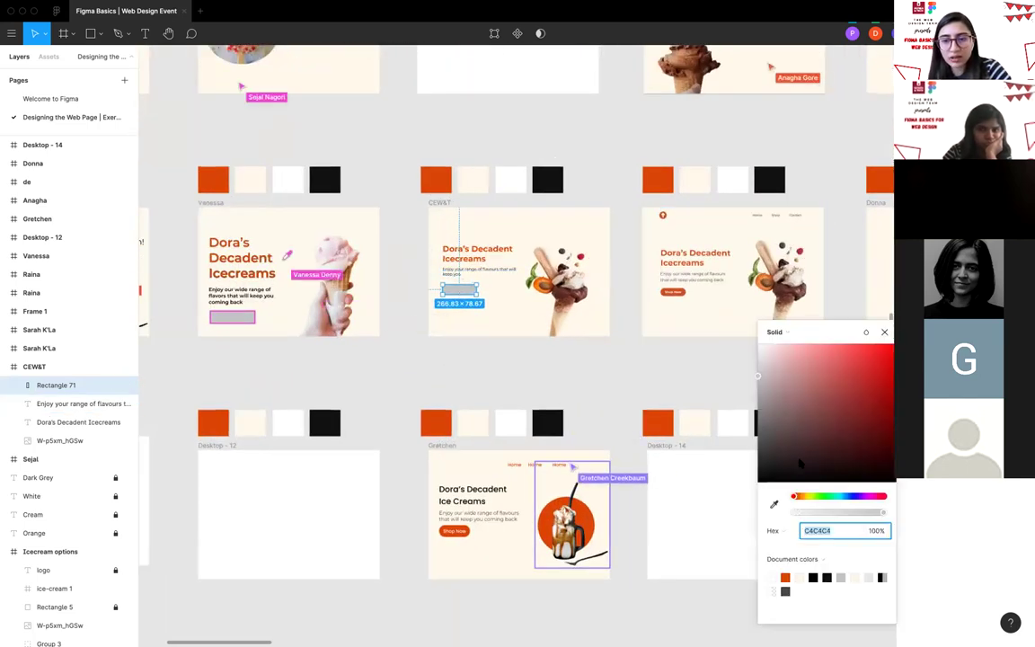
{"action": "left_click", "coordinate": [775, 505]}
{"action": "left_click", "coordinate": [872, 178]}
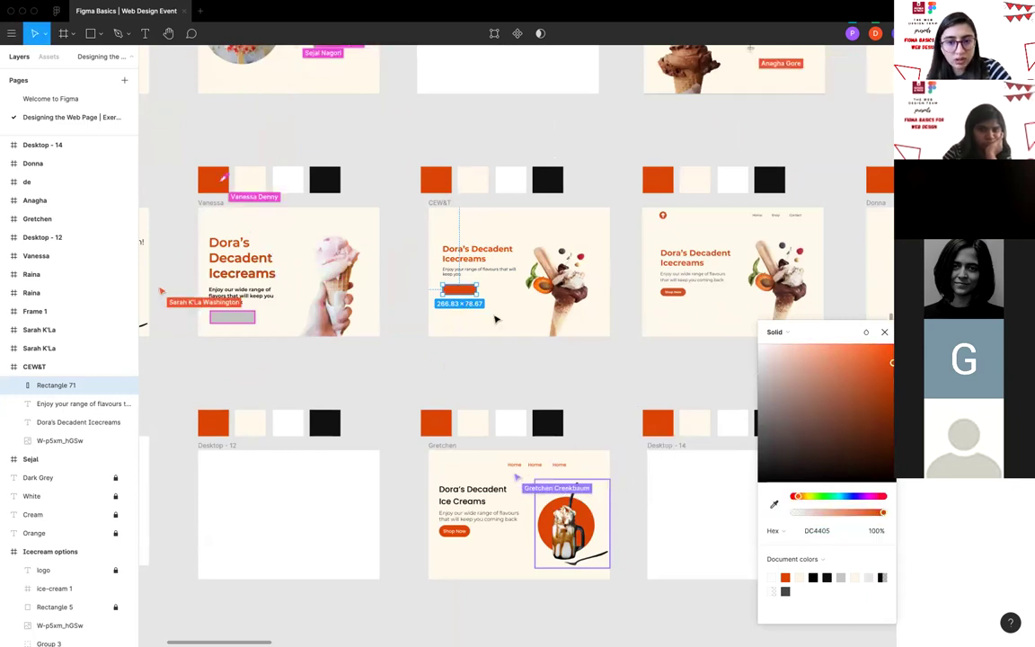
{"action": "key", "text": "Escape"}
{"action": "scroll", "coordinate": [433, 289], "scroll_direction": "down", "scroll_amount": 3}
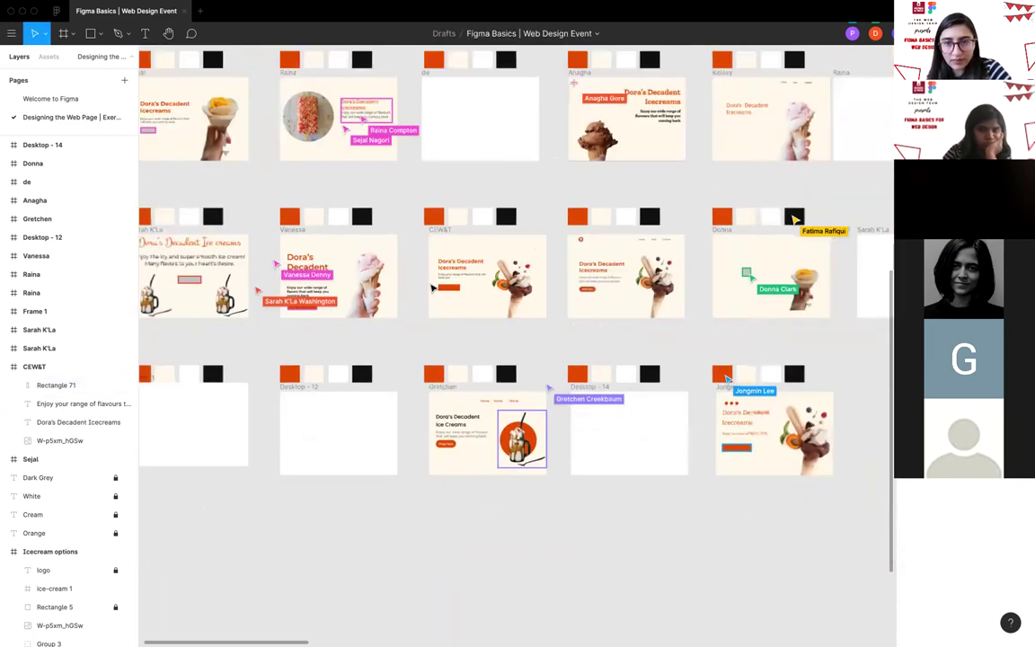
{"action": "scroll", "coordinate": [433, 288], "scroll_direction": "left", "scroll_amount": 5}
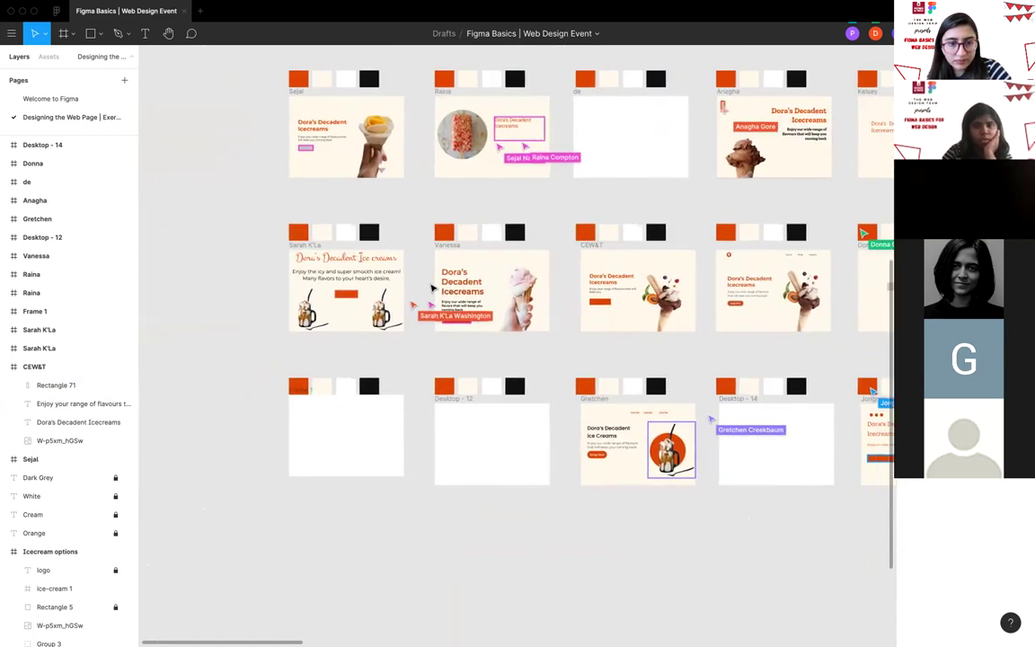
{"action": "scroll", "coordinate": [432, 288], "scroll_direction": "right", "scroll_amount": 3}
{"action": "scroll", "coordinate": [433, 288], "scroll_direction": "down", "scroll_amount": 2}
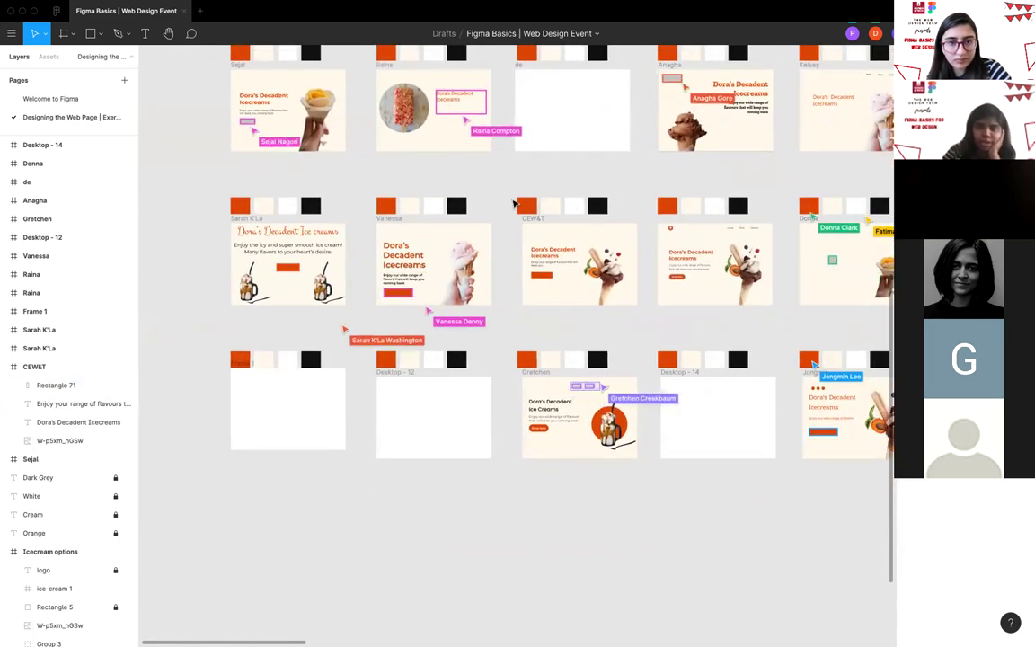
{"action": "scroll", "coordinate": [513, 203], "scroll_direction": "up", "scroll_amount": 10}
{"action": "left_click", "coordinate": [514, 292]}
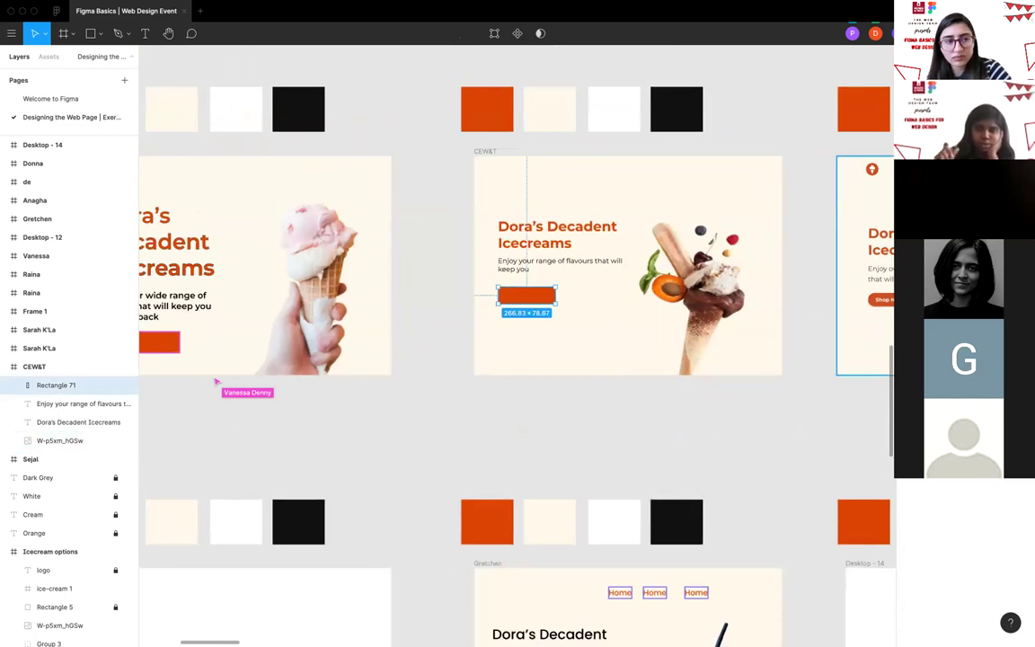
{"action": "scroll", "coordinate": [577, 279], "scroll_direction": "down", "scroll_amount": 5}
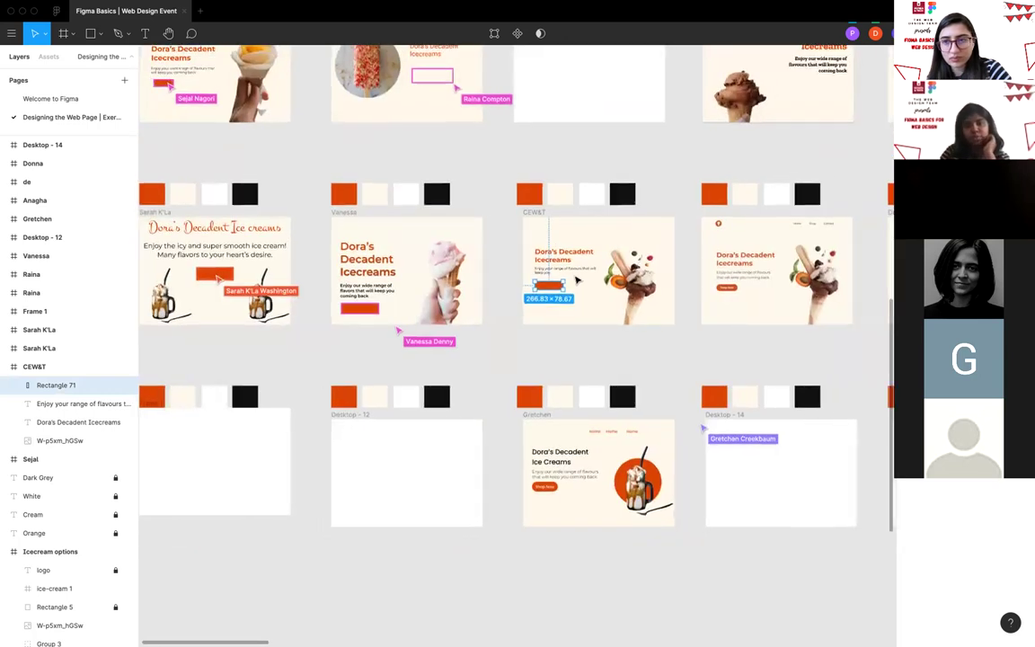
{"action": "scroll", "coordinate": [576, 280], "scroll_direction": "down", "scroll_amount": 2}
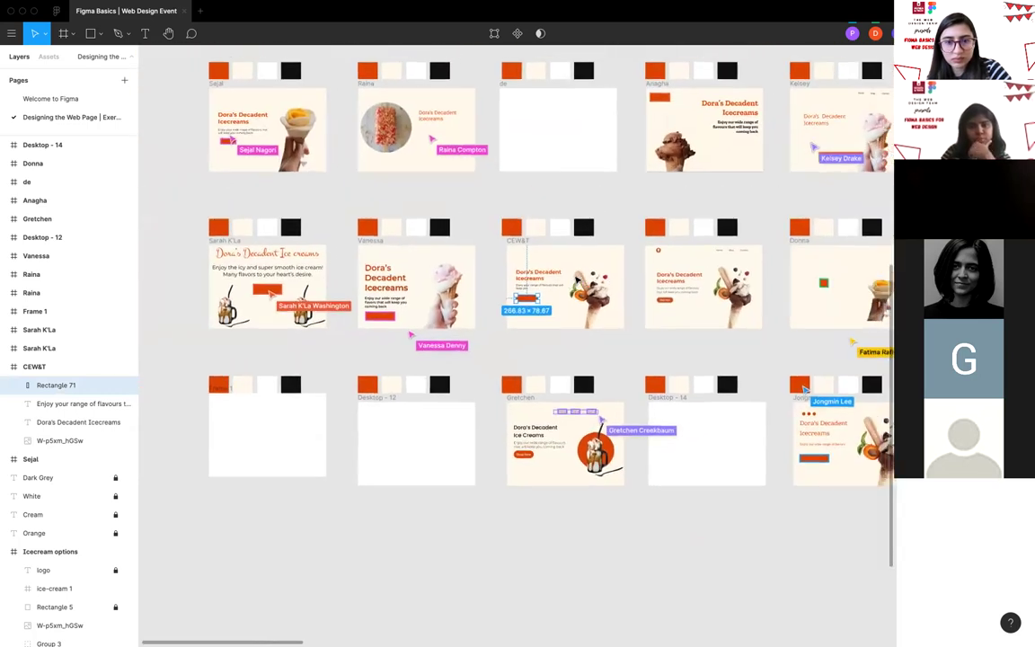
{"action": "scroll", "coordinate": [539, 289], "scroll_direction": "up", "scroll_amount": 5}
{"action": "scroll", "coordinate": [539, 290], "scroll_direction": "up", "scroll_amount": 1}
{"action": "scroll", "coordinate": [521, 314], "scroll_direction": "down", "scroll_amount": 5}
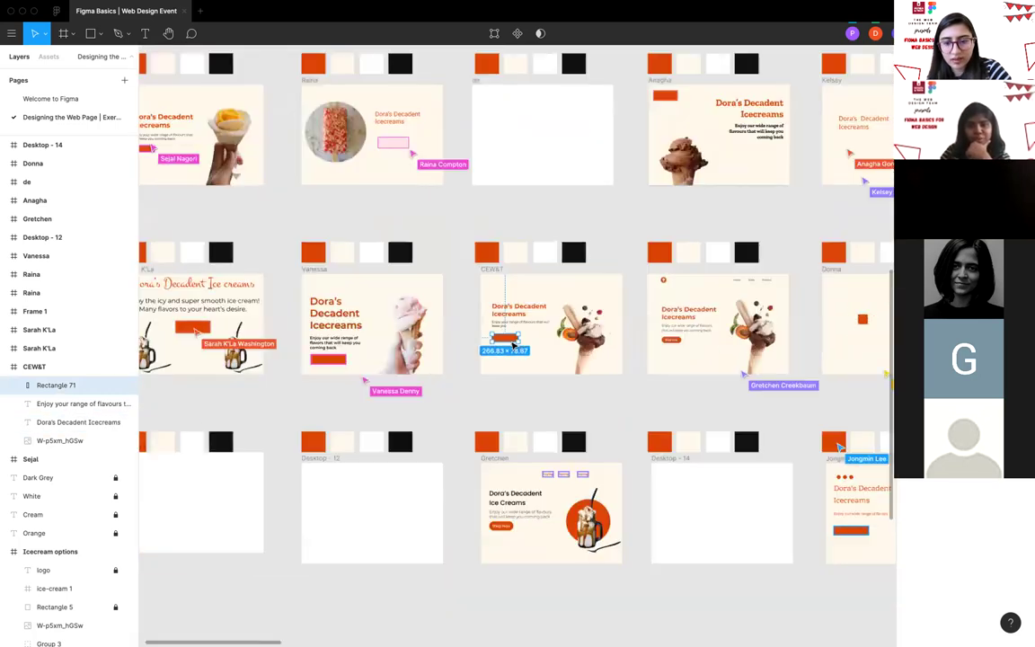
{"action": "scroll", "coordinate": [506, 345], "scroll_direction": "up", "scroll_amount": 4}
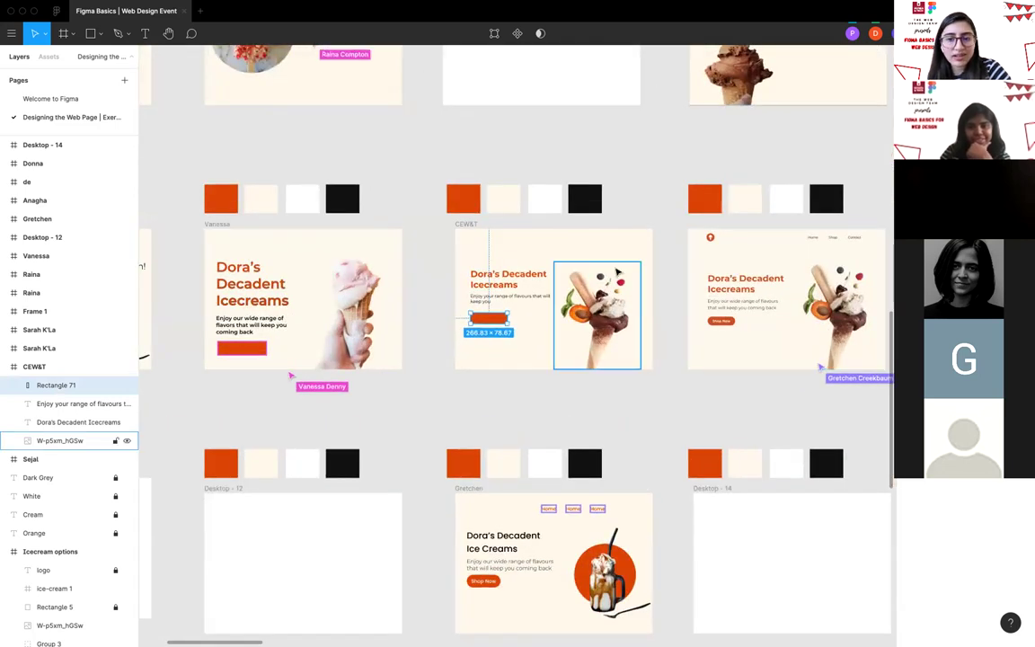
{"action": "scroll", "coordinate": [620, 297], "scroll_direction": "down", "scroll_amount": 4}
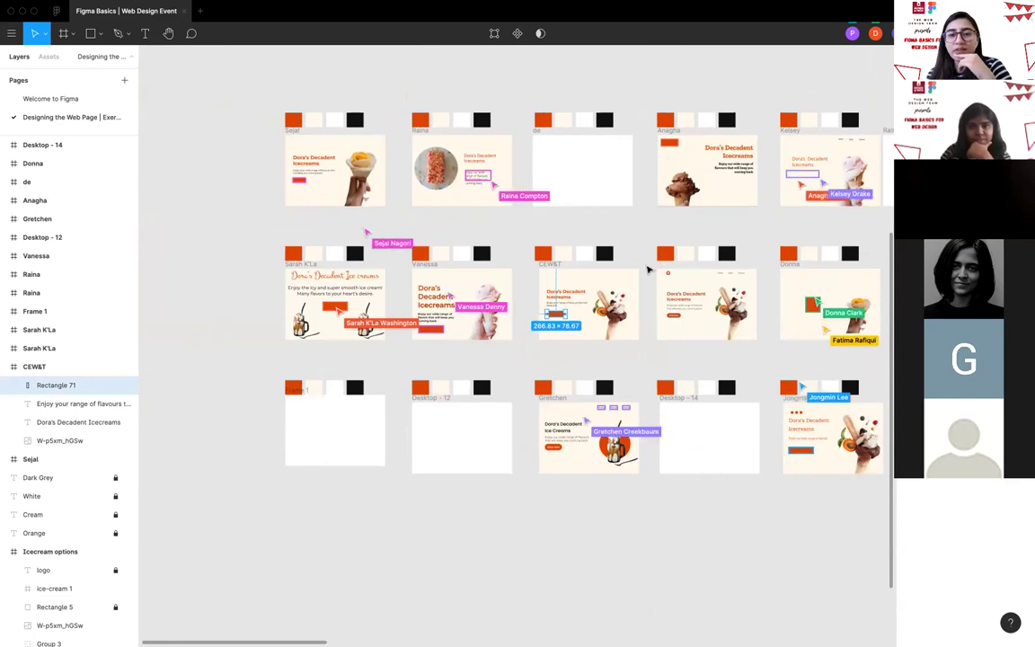
{"action": "scroll", "coordinate": [562, 295], "scroll_direction": "up", "scroll_amount": 3}
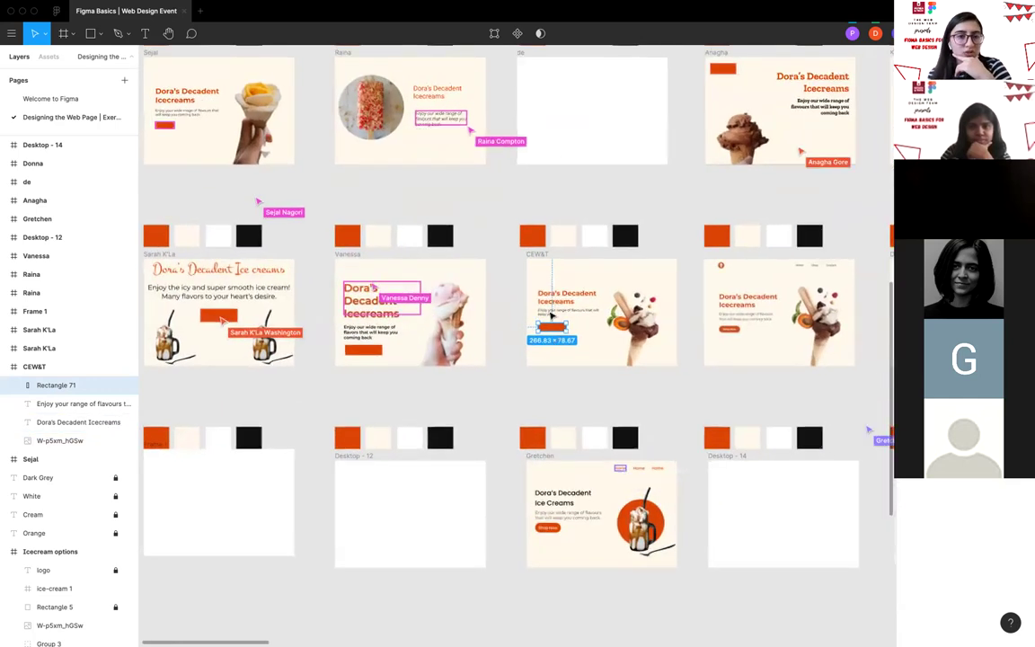
{"action": "scroll", "coordinate": [555, 301], "scroll_direction": "up", "scroll_amount": 5}
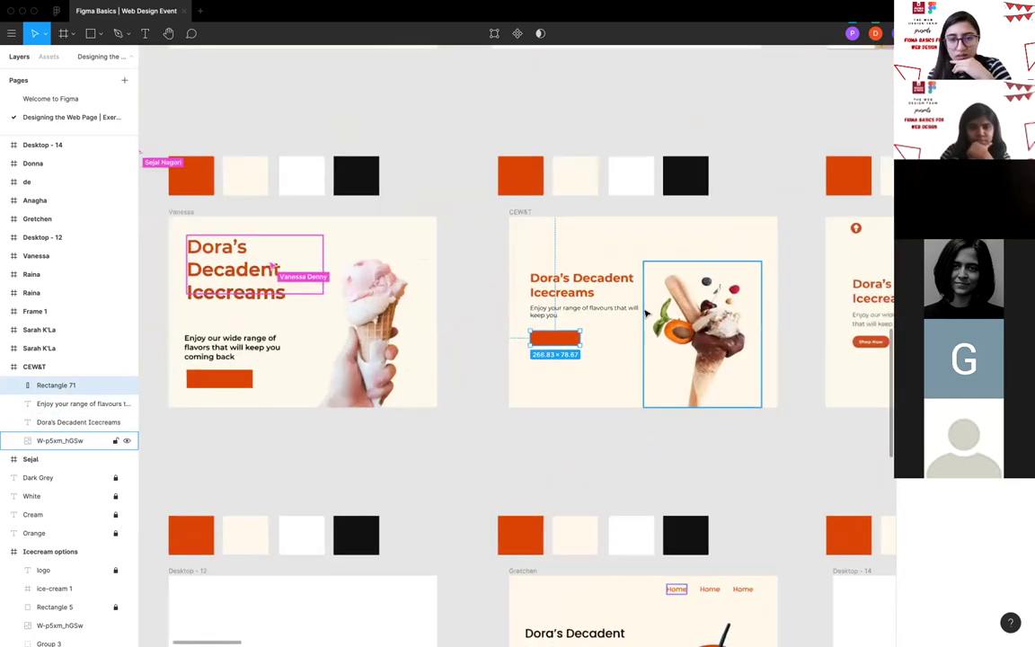
{"action": "scroll", "coordinate": [566, 337], "scroll_direction": "up", "scroll_amount": 2}
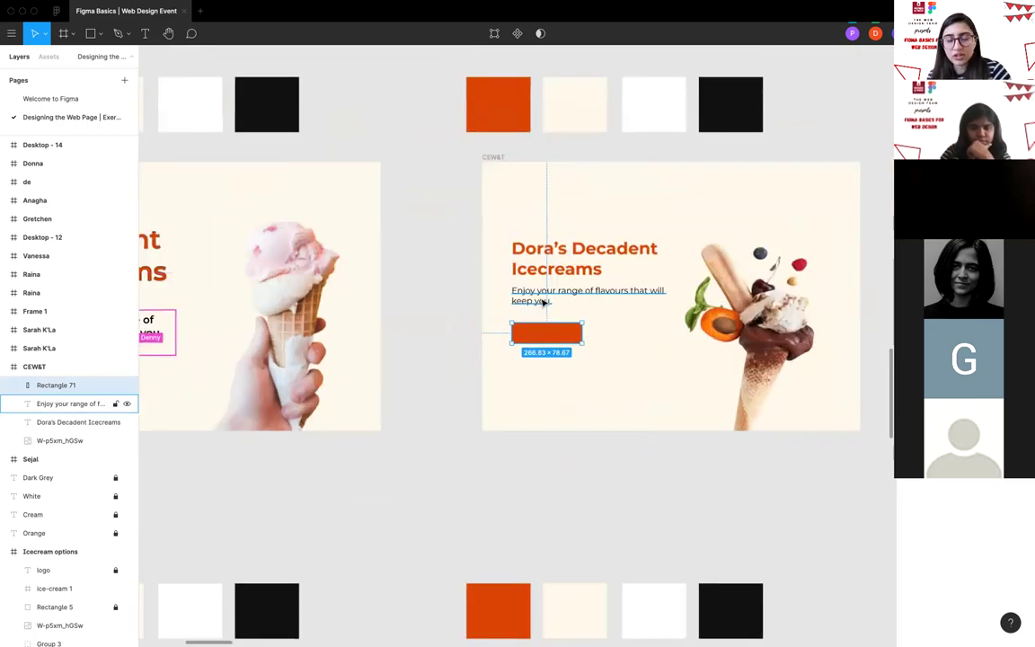
Pan and zoom around the CEW&T frame to inspect the orange button rectangle.
{"action": "scroll", "coordinate": [528, 323], "scroll_direction": "down", "scroll_amount": 2}
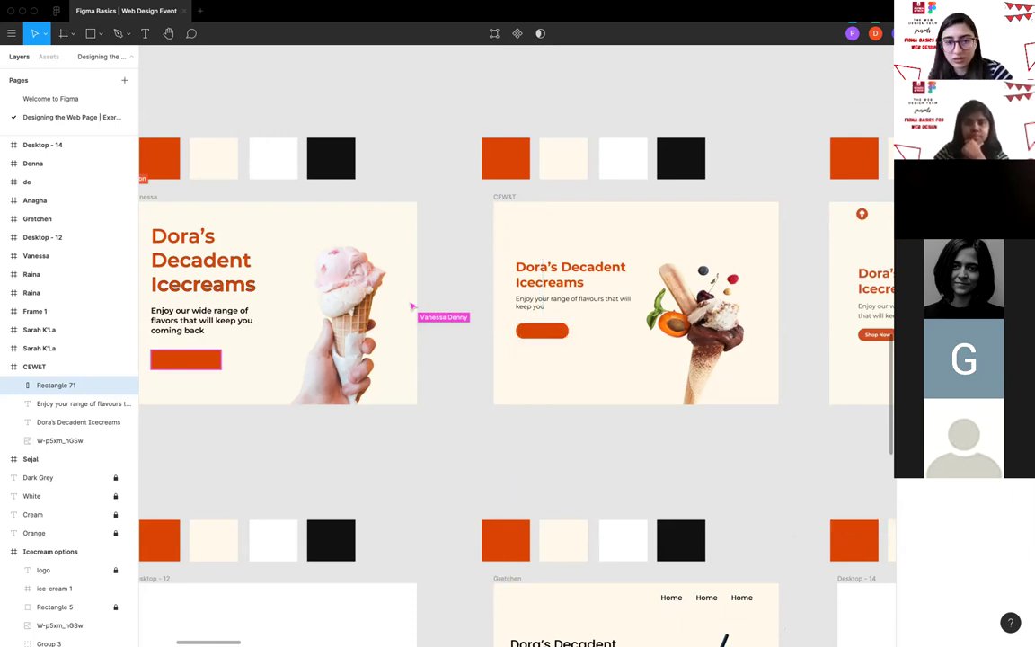
{"action": "scroll", "coordinate": [614, 275], "scroll_direction": "down", "scroll_amount": 5}
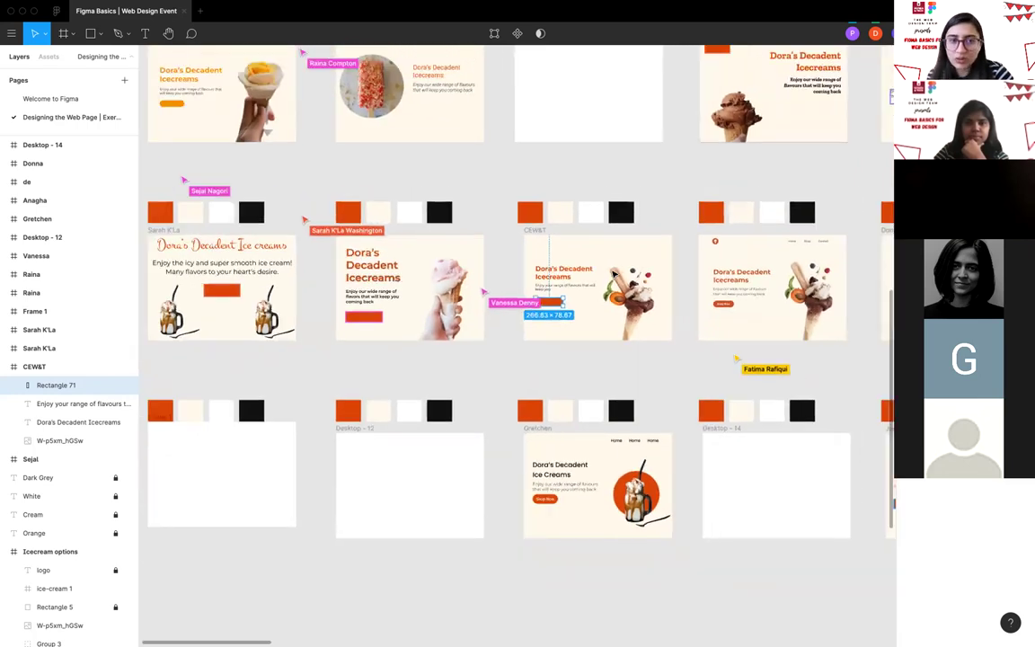
{"action": "scroll", "coordinate": [615, 272], "scroll_direction": "up", "scroll_amount": 2}
{"action": "scroll", "coordinate": [615, 272], "scroll_direction": "left", "scroll_amount": 2}
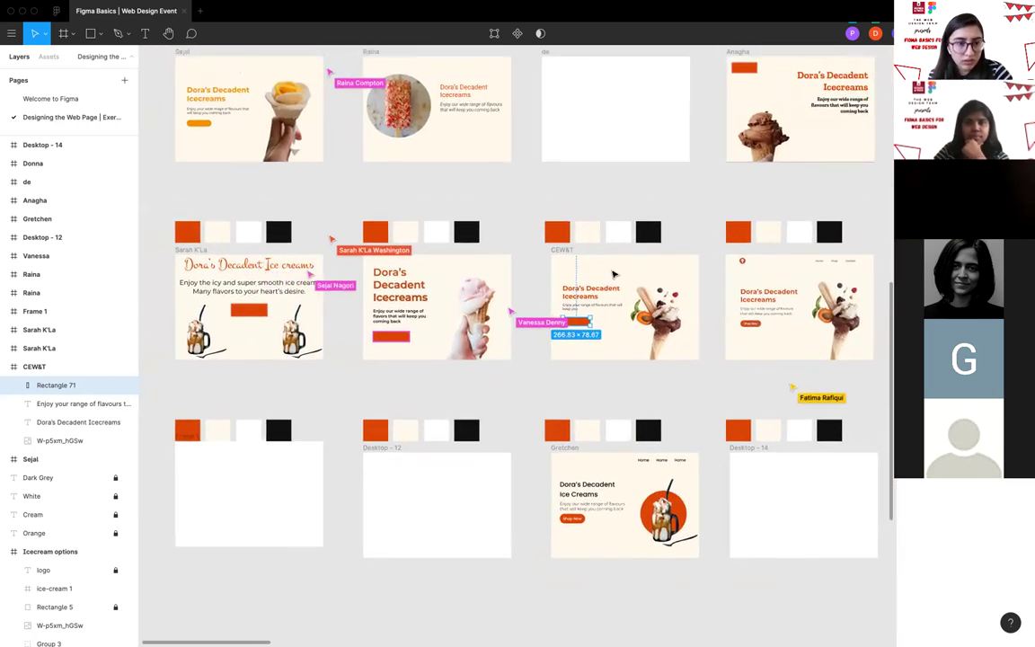
{"action": "scroll", "coordinate": [614, 272], "scroll_direction": "down", "scroll_amount": 2}
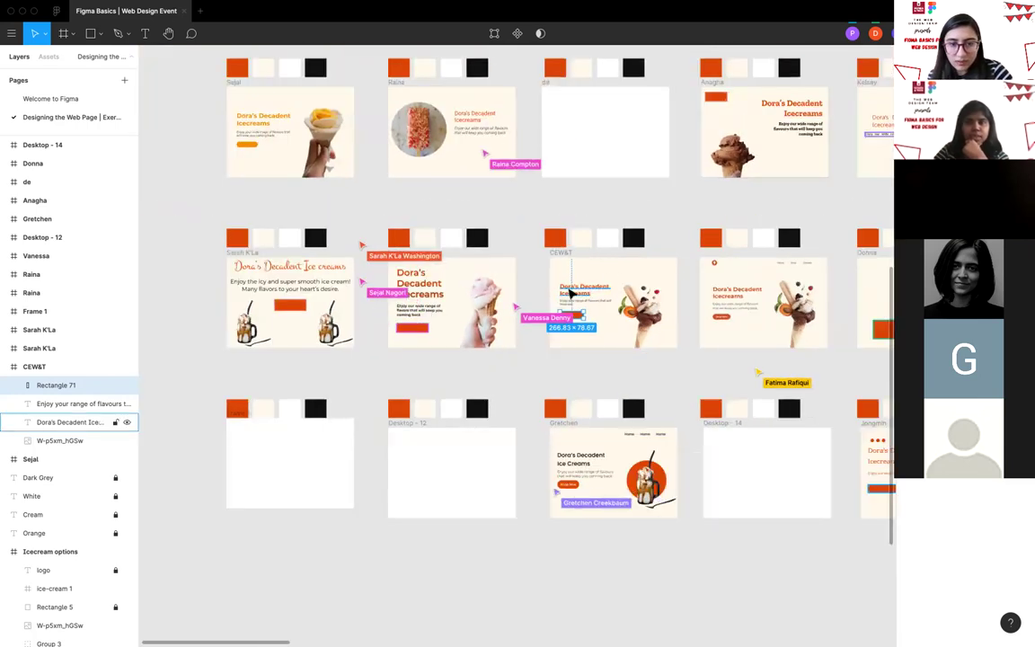
{"action": "scroll", "coordinate": [614, 272], "scroll_direction": "right", "scroll_amount": 2}
{"action": "scroll", "coordinate": [614, 272], "scroll_direction": "up", "scroll_amount": 1}
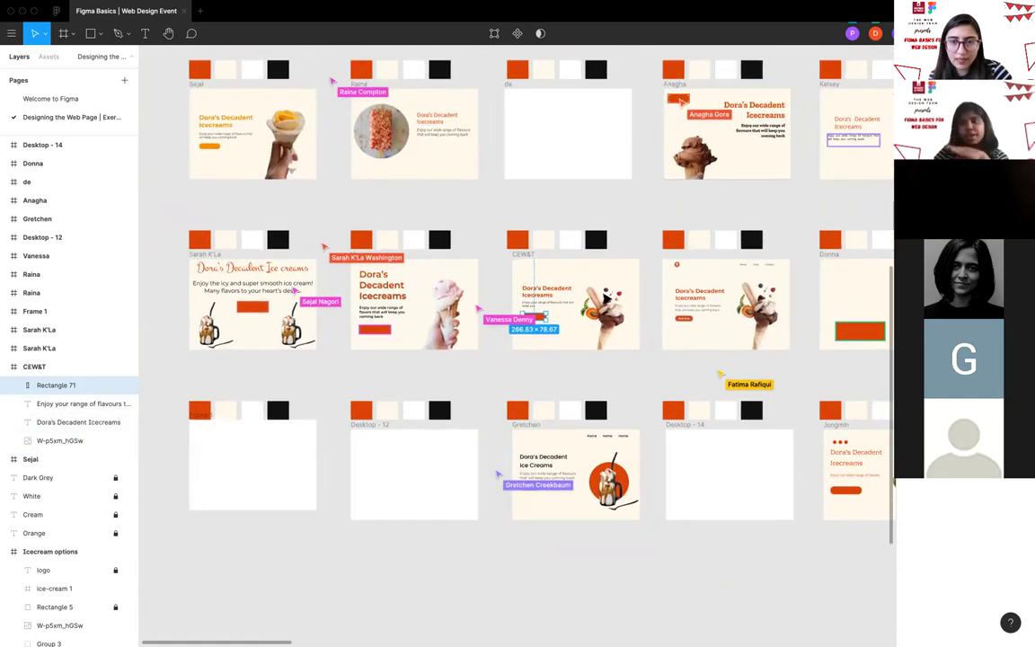
{"action": "scroll", "coordinate": [735, 201], "scroll_direction": "up", "scroll_amount": 3}
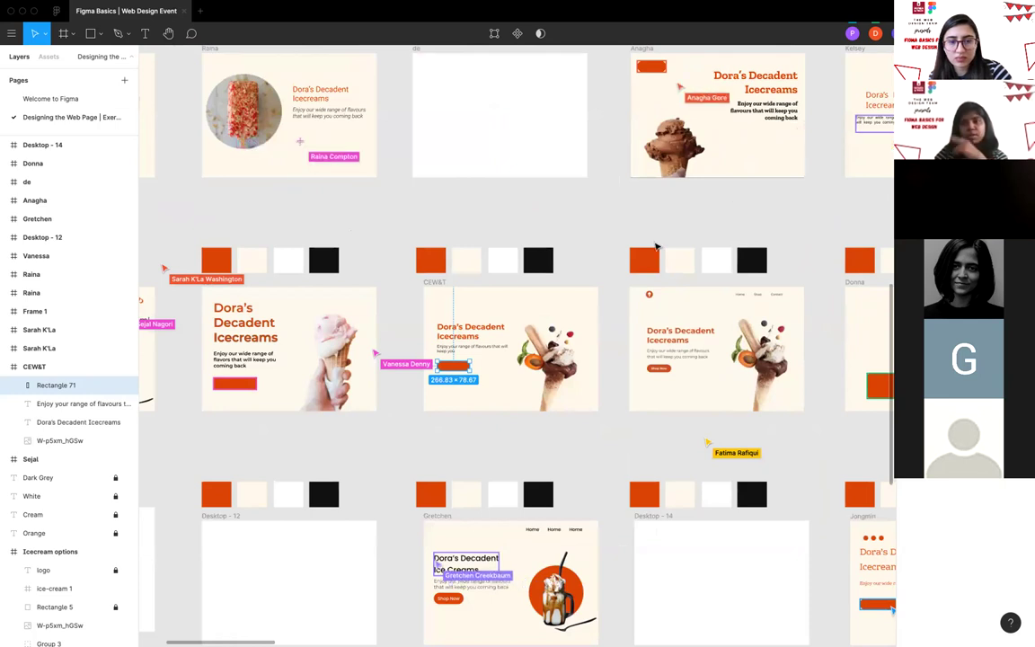
{"action": "scroll", "coordinate": [416, 381], "scroll_direction": "down", "scroll_amount": 3}
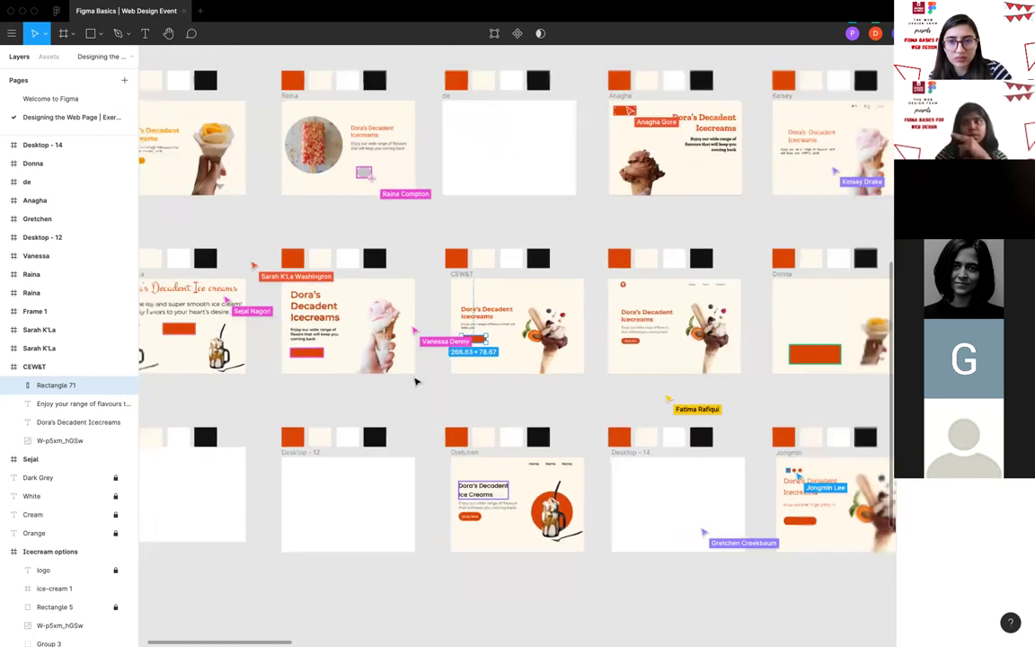
{"action": "scroll", "coordinate": [416, 381], "scroll_direction": "down", "scroll_amount": 3}
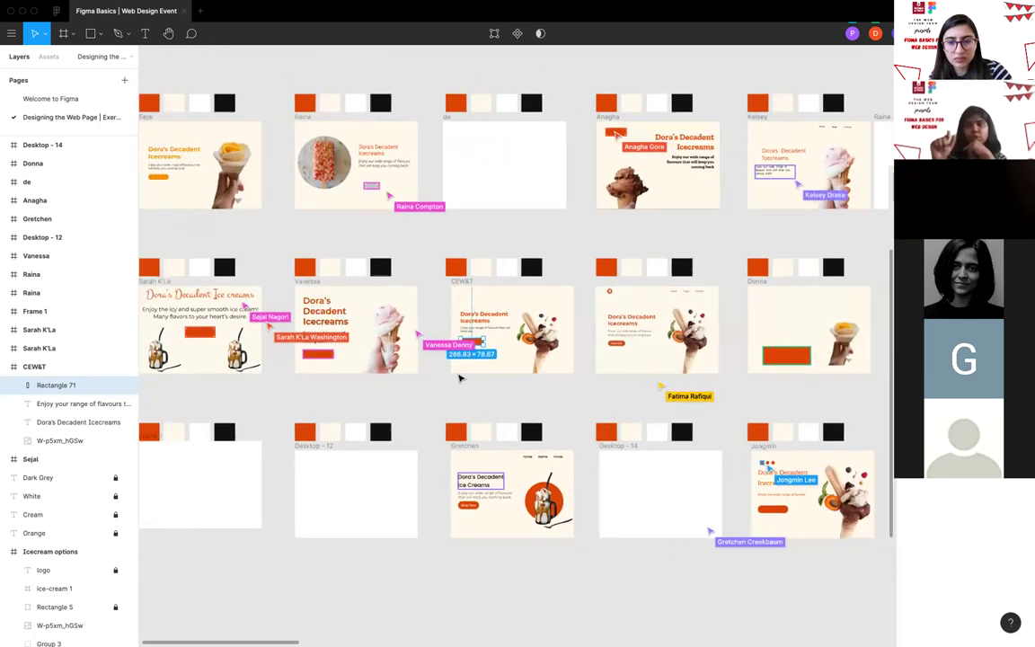
{"action": "scroll", "coordinate": [755, 365], "scroll_direction": "up", "scroll_amount": 3}
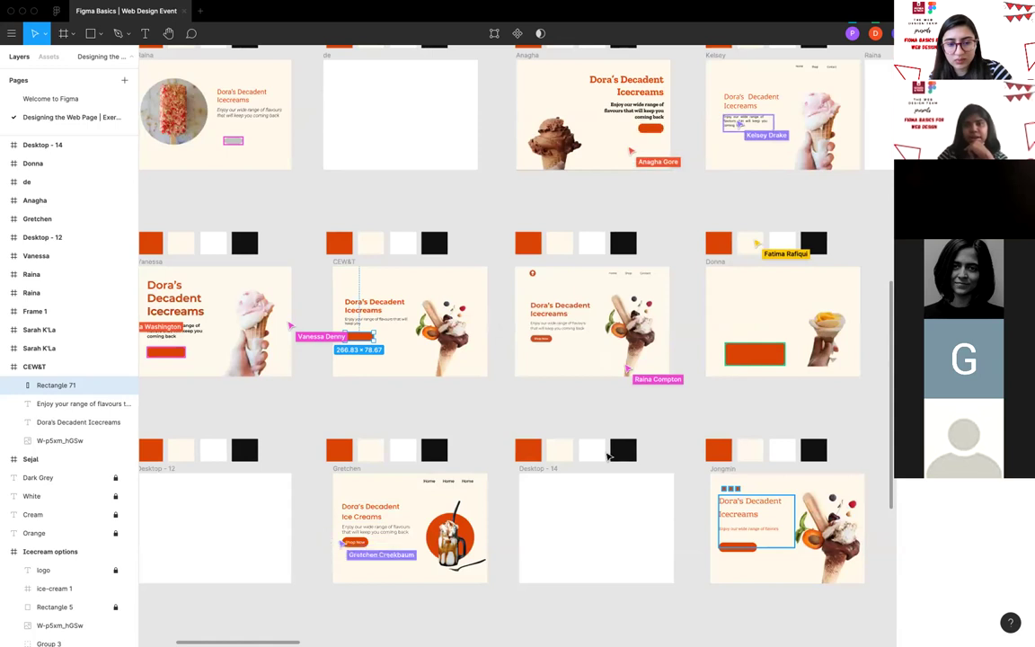
Select the CEW&T tagline and then the orange button, panning across the class frames.
{"action": "scroll", "coordinate": [607, 457], "scroll_direction": "left", "scroll_amount": 2}
{"action": "scroll", "coordinate": [607, 456], "scroll_direction": "left", "scroll_amount": 1}
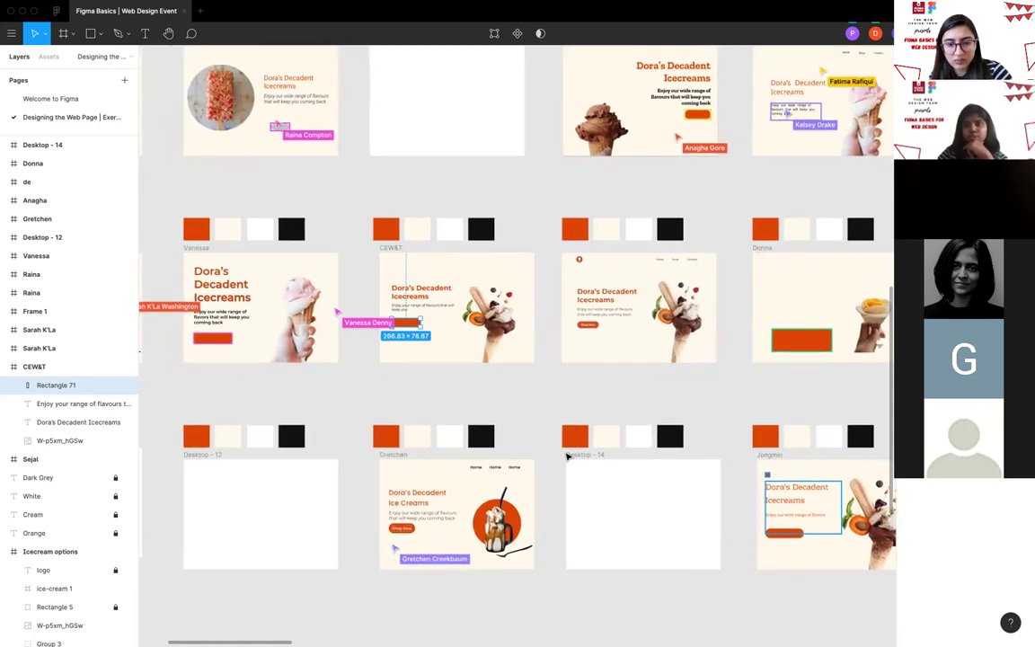
{"action": "scroll", "coordinate": [486, 440], "scroll_direction": "left", "scroll_amount": 2}
{"action": "scroll", "coordinate": [486, 440], "scroll_direction": "left", "scroll_amount": 1}
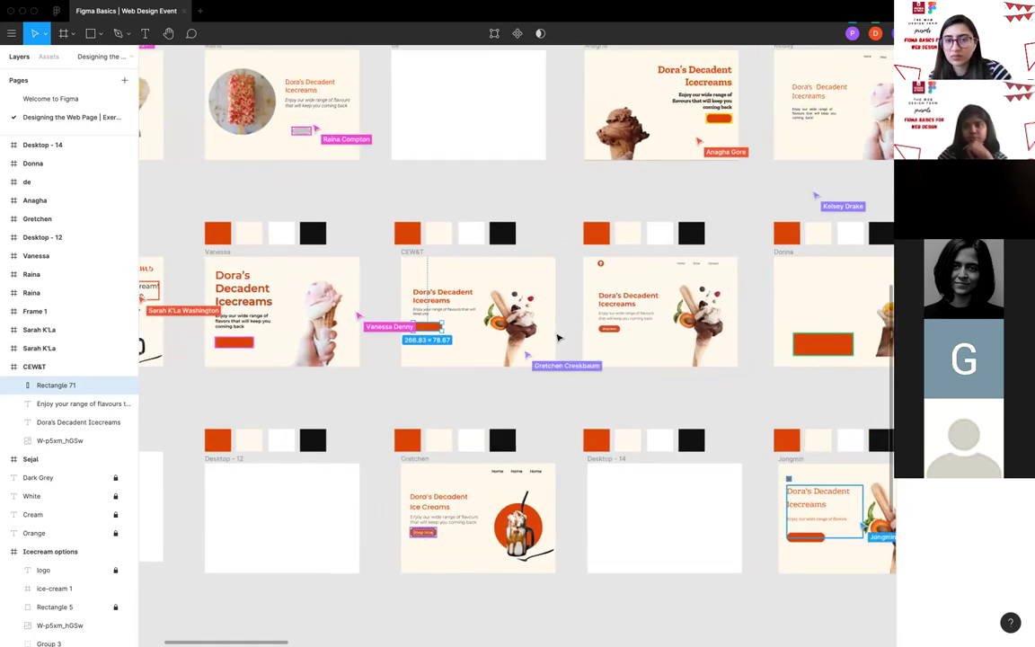
{"action": "scroll", "coordinate": [445, 420], "scroll_direction": "left", "scroll_amount": 1}
{"action": "scroll", "coordinate": [445, 419], "scroll_direction": "down", "scroll_amount": 2}
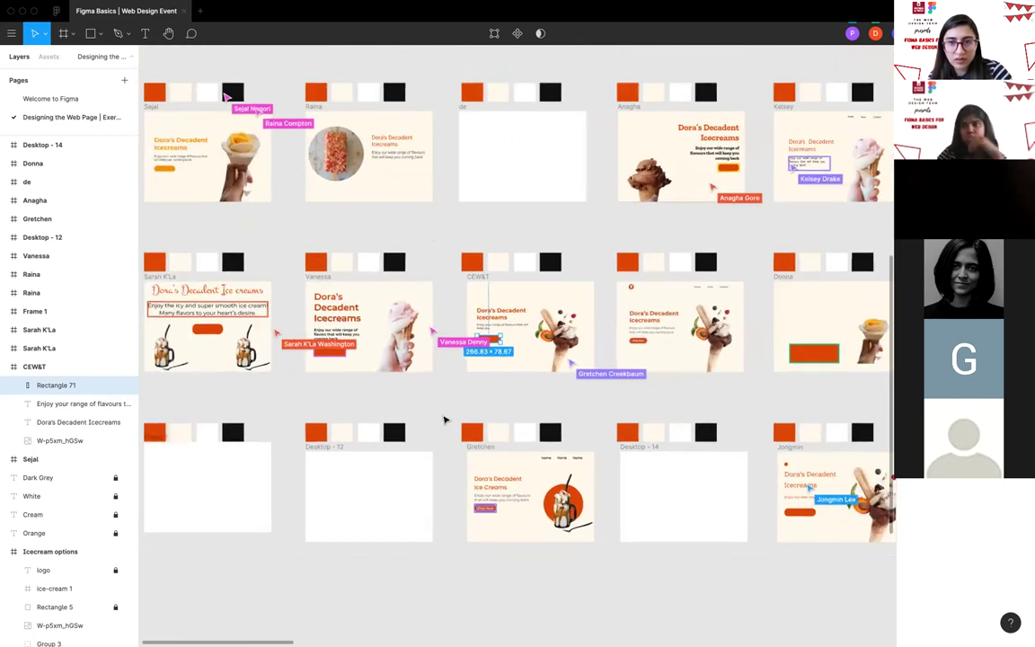
{"action": "scroll", "coordinate": [444, 418], "scroll_direction": "left", "scroll_amount": 1}
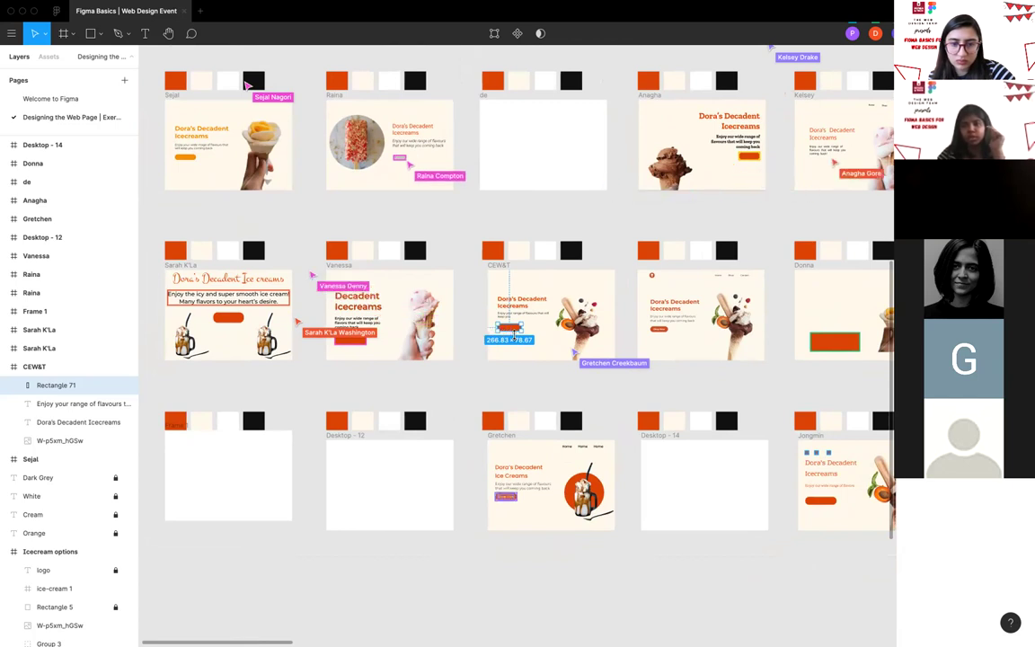
{"action": "left_click", "coordinate": [506, 314]}
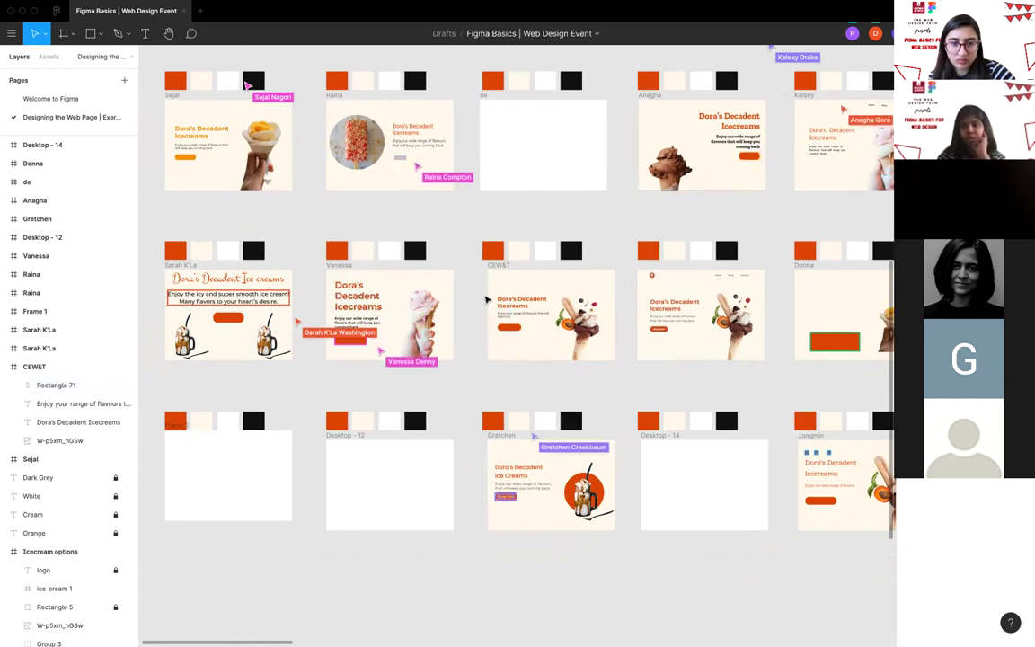
{"action": "scroll", "coordinate": [506, 314], "scroll_direction": "up", "scroll_amount": 3}
{"action": "scroll", "coordinate": [514, 332], "scroll_direction": "up", "scroll_amount": 2}
{"action": "left_click", "coordinate": [535, 365]}
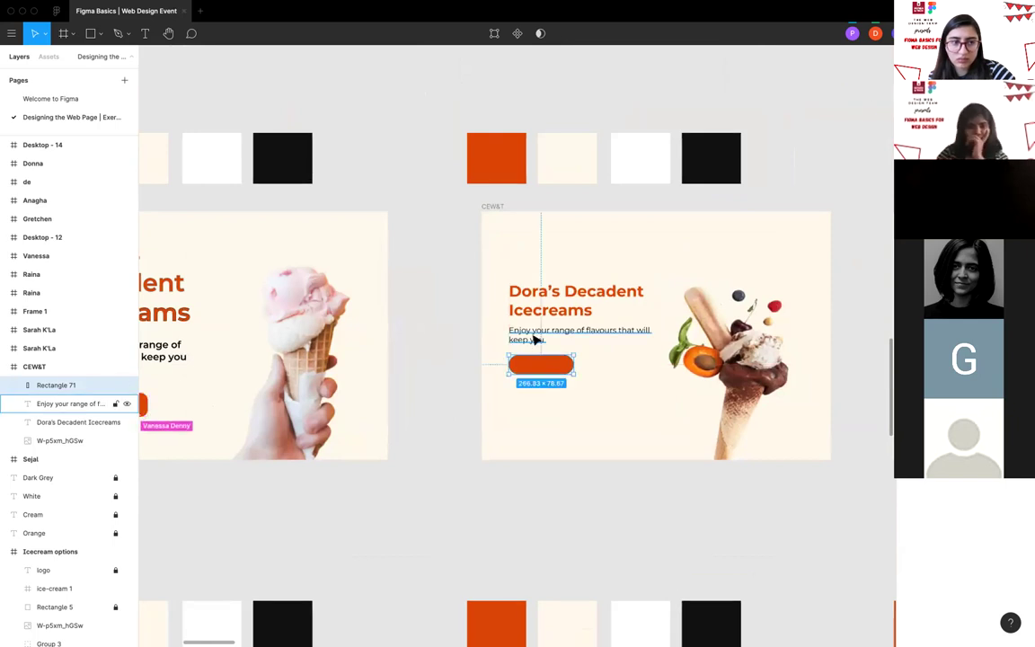
{"action": "scroll", "coordinate": [535, 340], "scroll_direction": "down", "scroll_amount": 2}
{"action": "scroll", "coordinate": [536, 340], "scroll_direction": "down", "scroll_amount": 4}
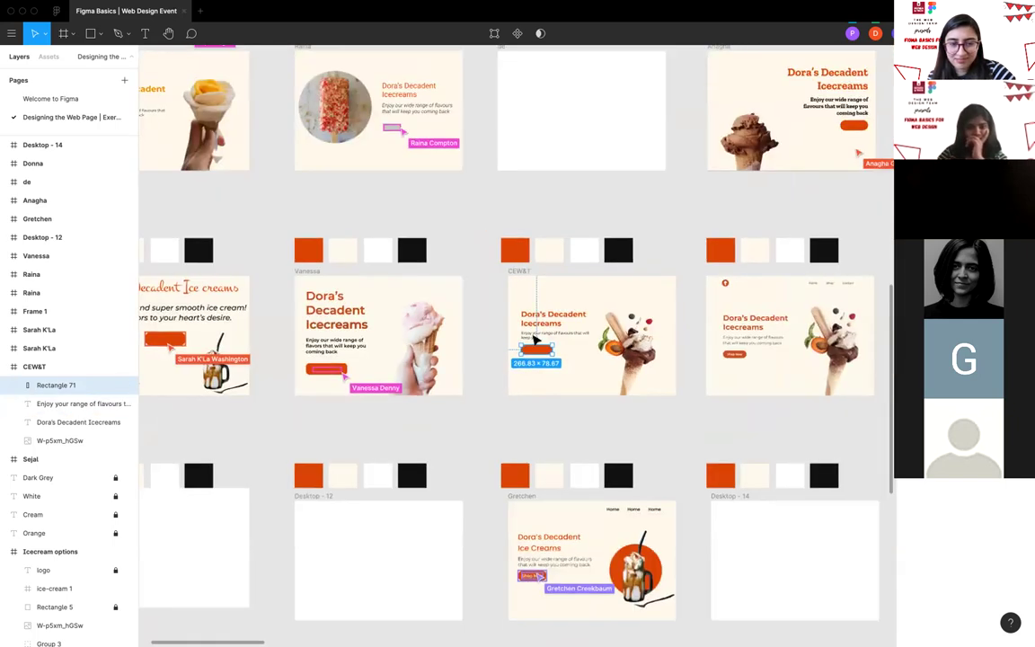
{"action": "scroll", "coordinate": [536, 340], "scroll_direction": "right", "scroll_amount": 3}
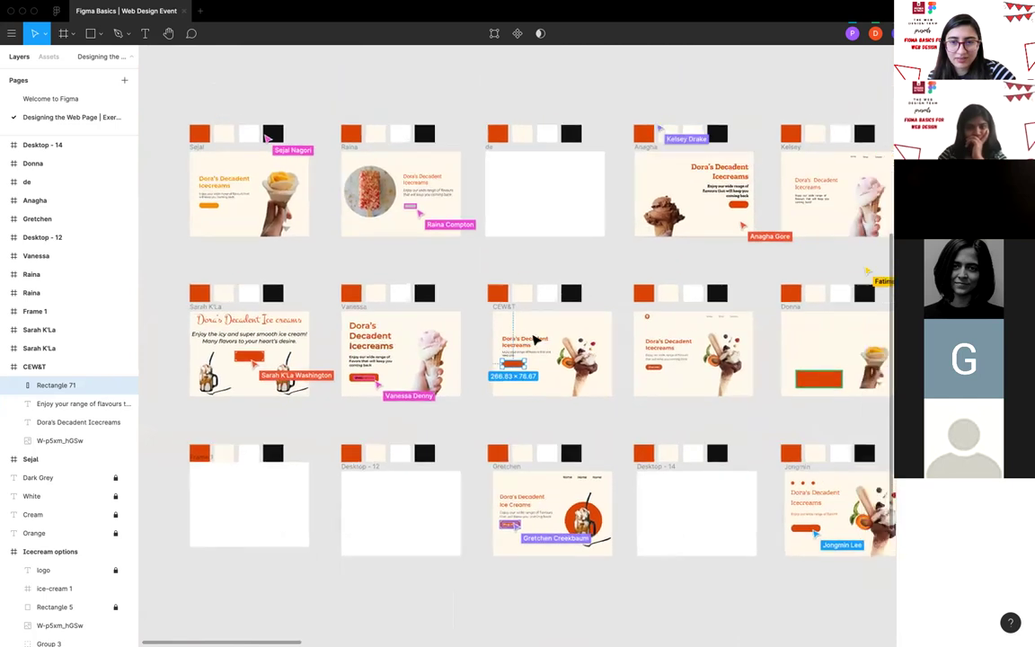
{"action": "scroll", "coordinate": [536, 339], "scroll_direction": "left", "scroll_amount": 4}
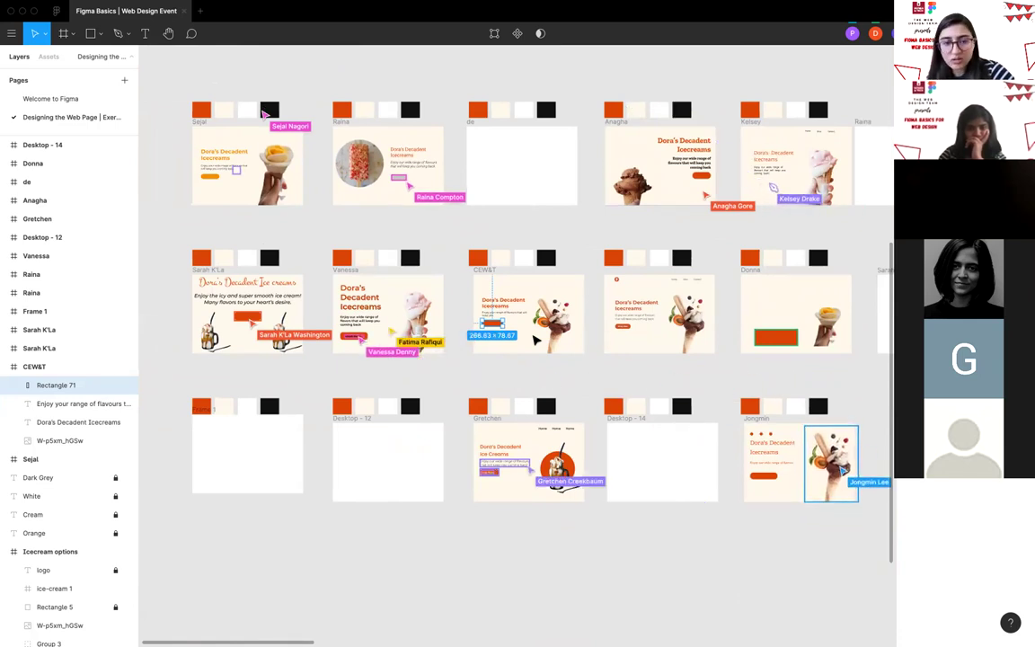
{"action": "scroll", "coordinate": [535, 339], "scroll_direction": "up", "scroll_amount": 1}
{"action": "scroll", "coordinate": [443, 342], "scroll_direction": "up", "scroll_amount": 3}
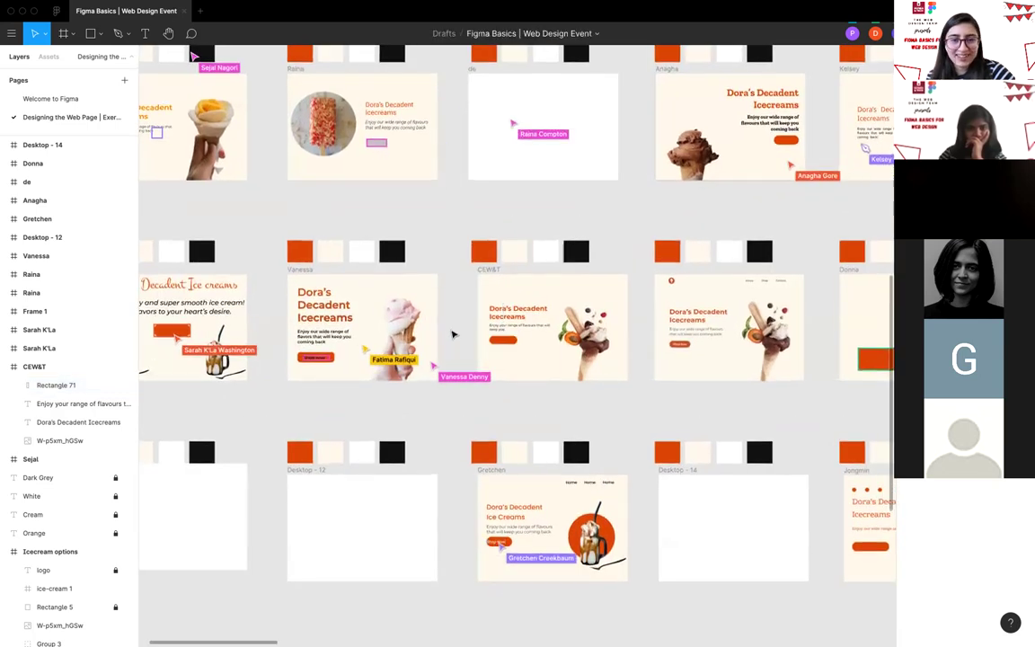
{"action": "scroll", "coordinate": [453, 334], "scroll_direction": "up", "scroll_amount": 2}
Dismiss the options menu on the classmate's ice-cream image.
{"action": "right_click", "coordinate": [449, 322]}
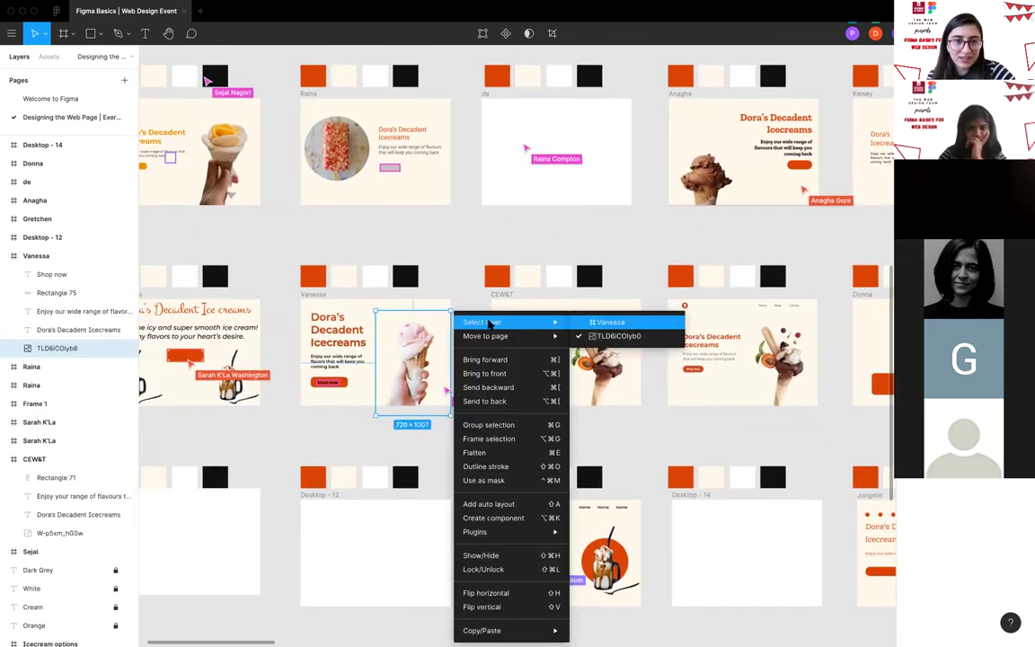
{"action": "left_click", "coordinate": [480, 260]}
{"action": "scroll", "coordinate": [498, 295], "scroll_direction": "down", "scroll_amount": 3}
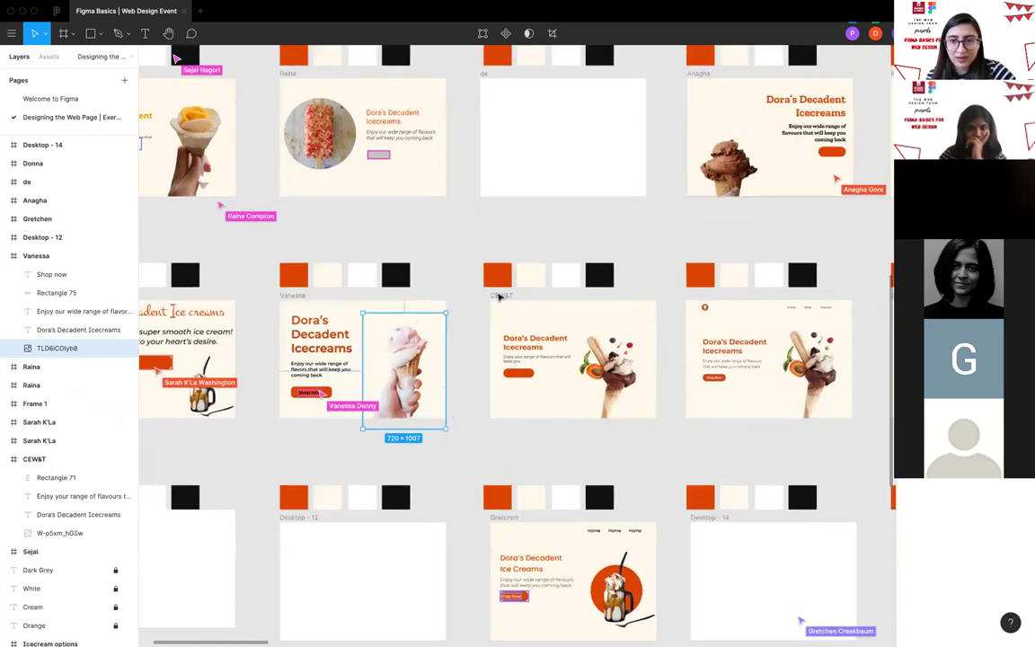
{"action": "scroll", "coordinate": [503, 326], "scroll_direction": "up", "scroll_amount": 5}
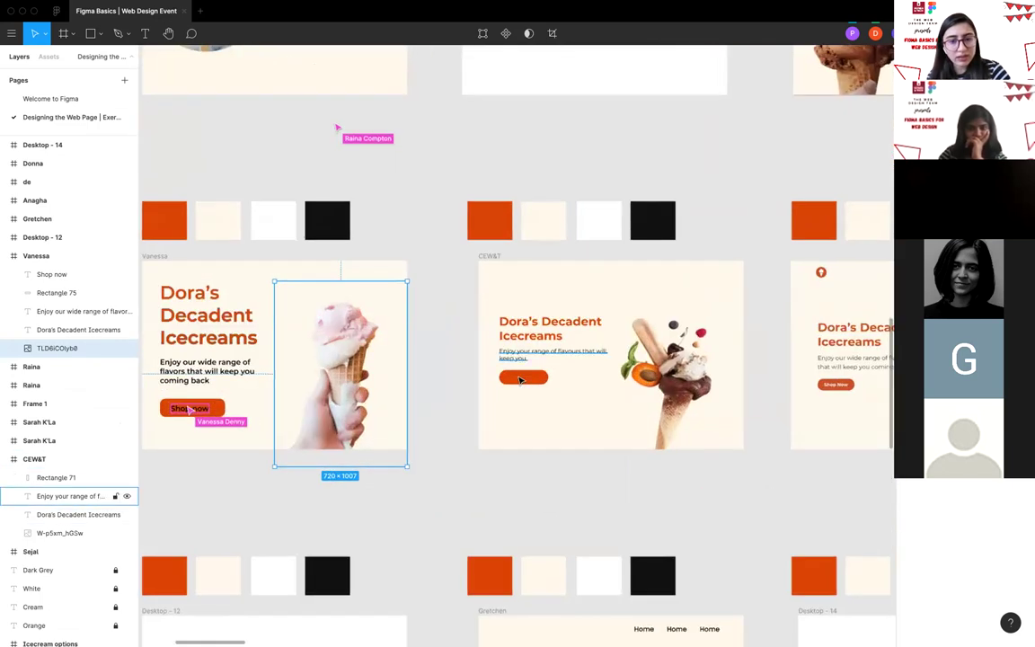
Select the CEW&T frame's 190 × 69 orange button rectangle and look around the canvas.
{"action": "left_click", "coordinate": [521, 380]}
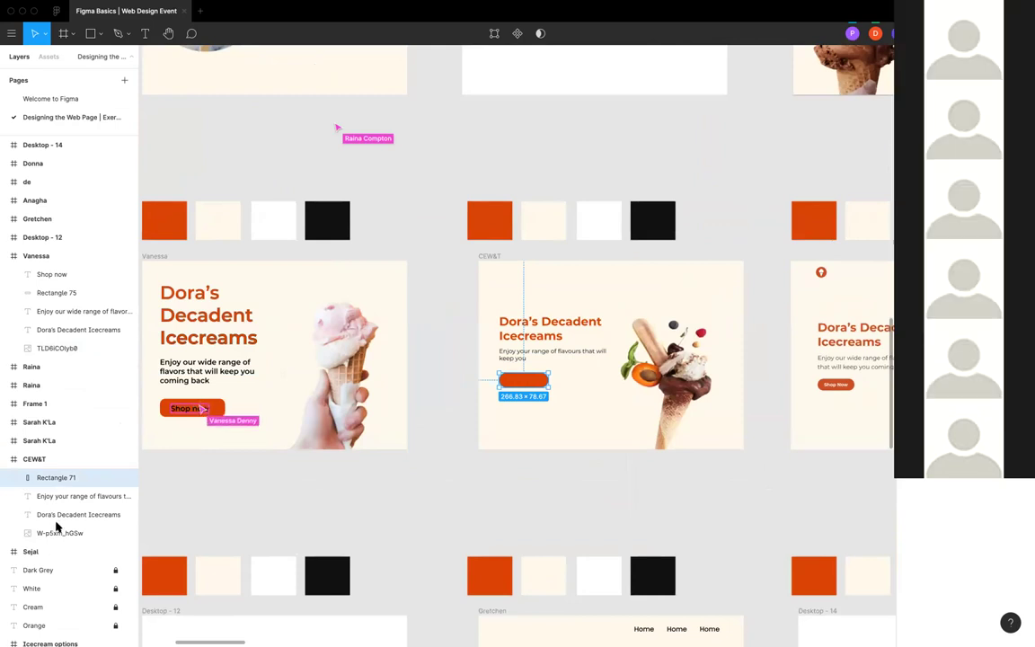
{"action": "scroll", "coordinate": [446, 302], "scroll_direction": "down", "scroll_amount": 5}
{"action": "scroll", "coordinate": [446, 302], "scroll_direction": "up", "scroll_amount": 1}
{"action": "scroll", "coordinate": [445, 302], "scroll_direction": "left", "scroll_amount": 2}
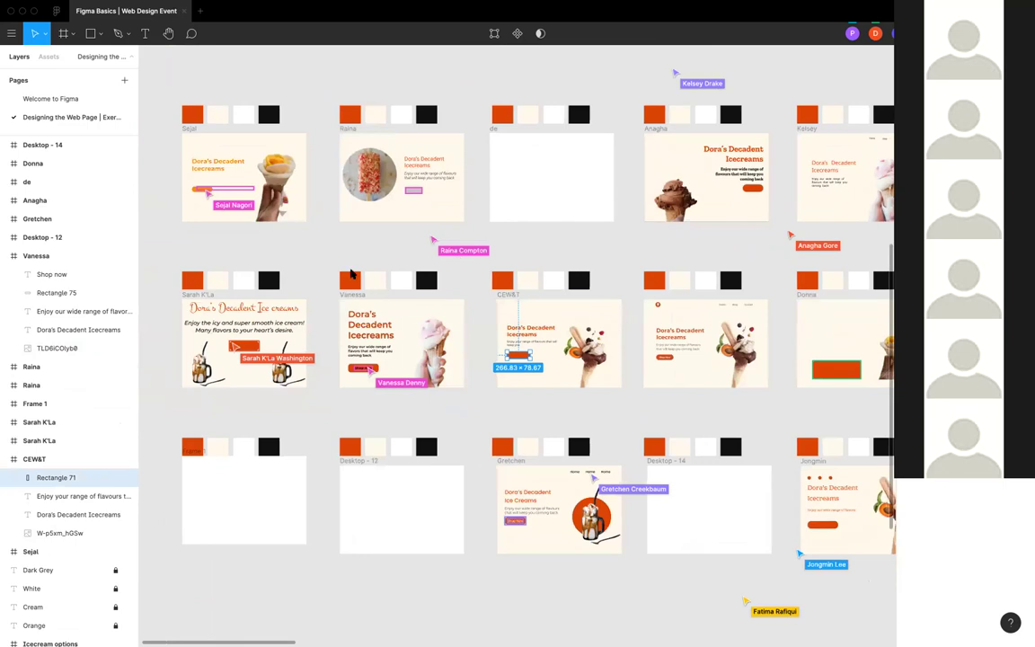
{"action": "scroll", "coordinate": [358, 404], "scroll_direction": "right", "scroll_amount": 3}
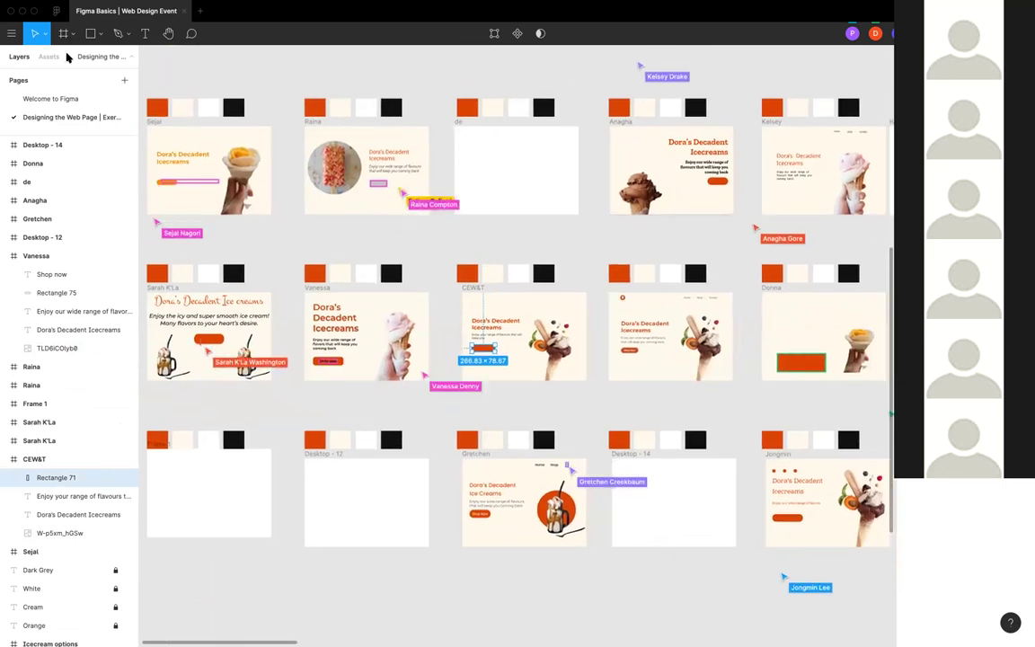
{"action": "scroll", "coordinate": [290, 166], "scroll_direction": "up", "scroll_amount": 2}
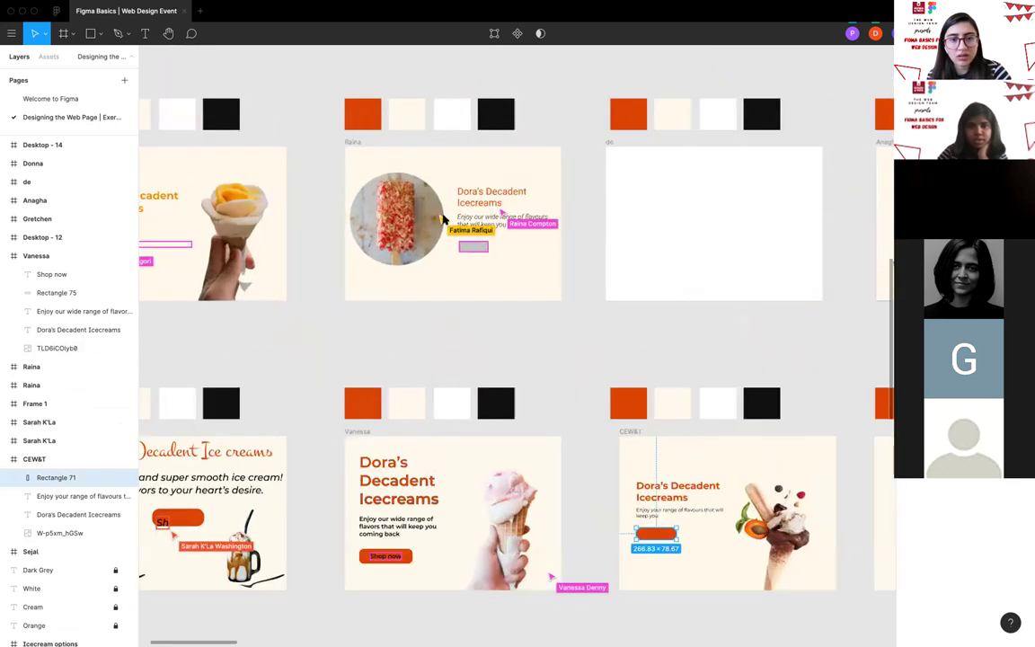
{"action": "scroll", "coordinate": [486, 266], "scroll_direction": "down", "scroll_amount": 2}
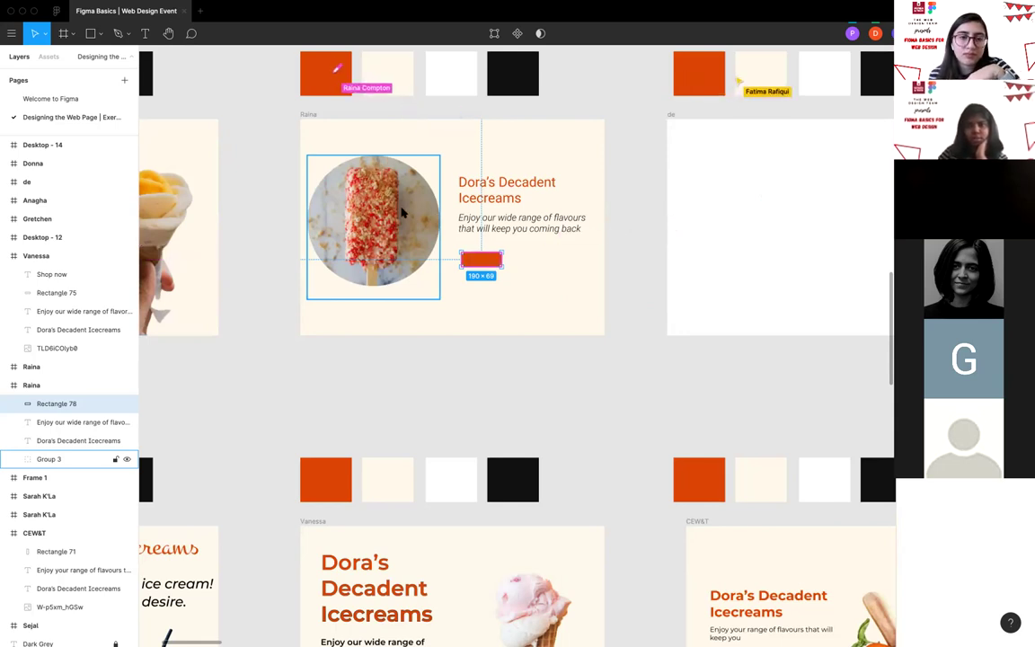
{"action": "scroll", "coordinate": [492, 351], "scroll_direction": "down", "scroll_amount": 1}
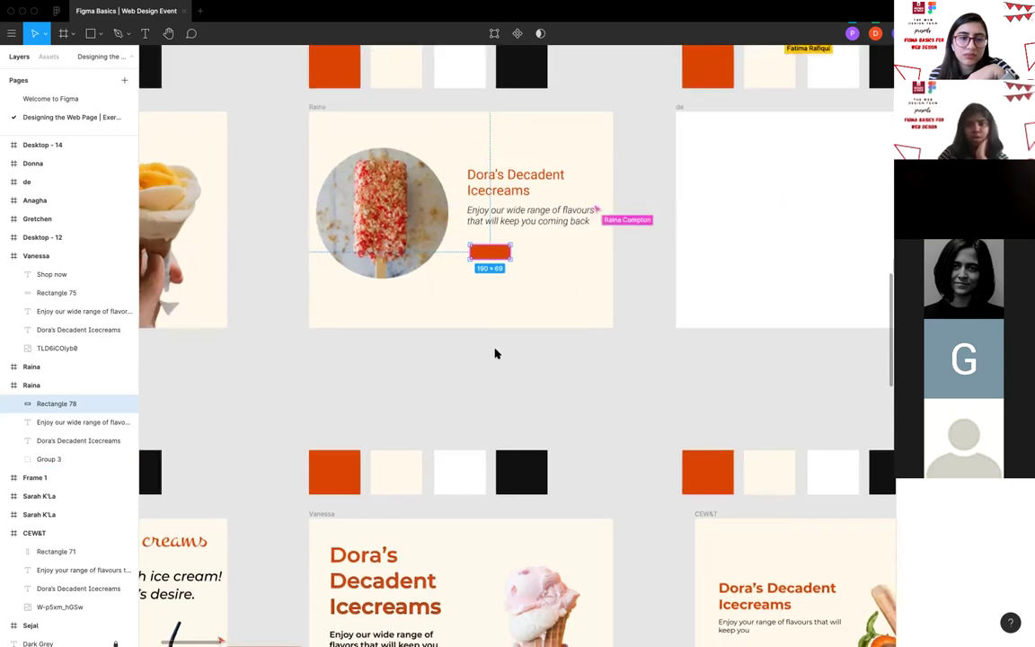
{"action": "scroll", "coordinate": [495, 353], "scroll_direction": "down", "scroll_amount": 5}
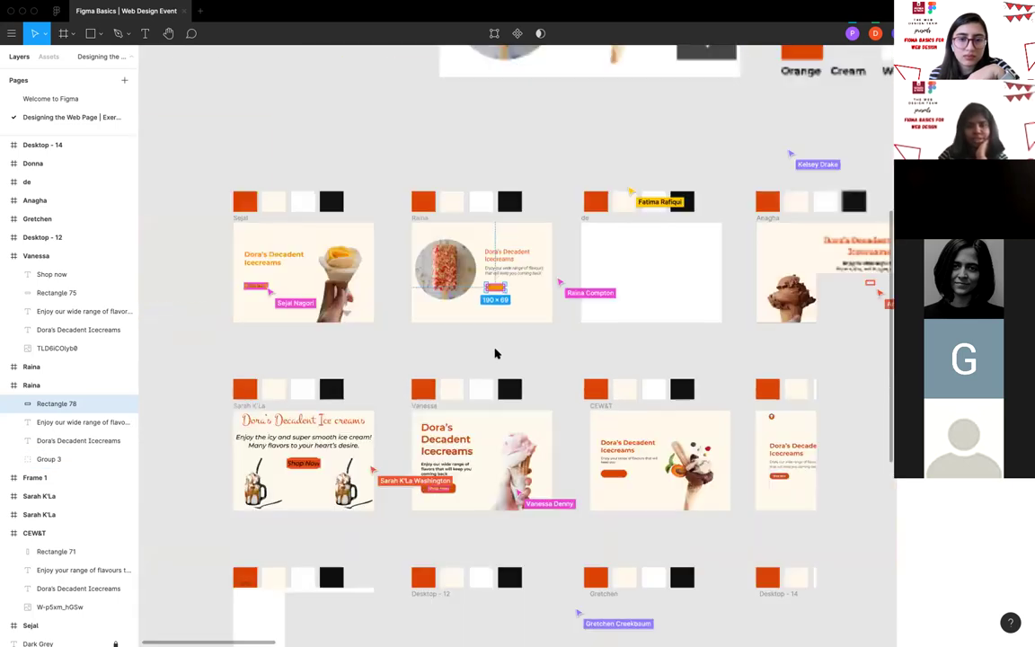
{"action": "scroll", "coordinate": [494, 353], "scroll_direction": "down", "scroll_amount": 3}
{"action": "scroll", "coordinate": [494, 353], "scroll_direction": "right", "scroll_amount": 1}
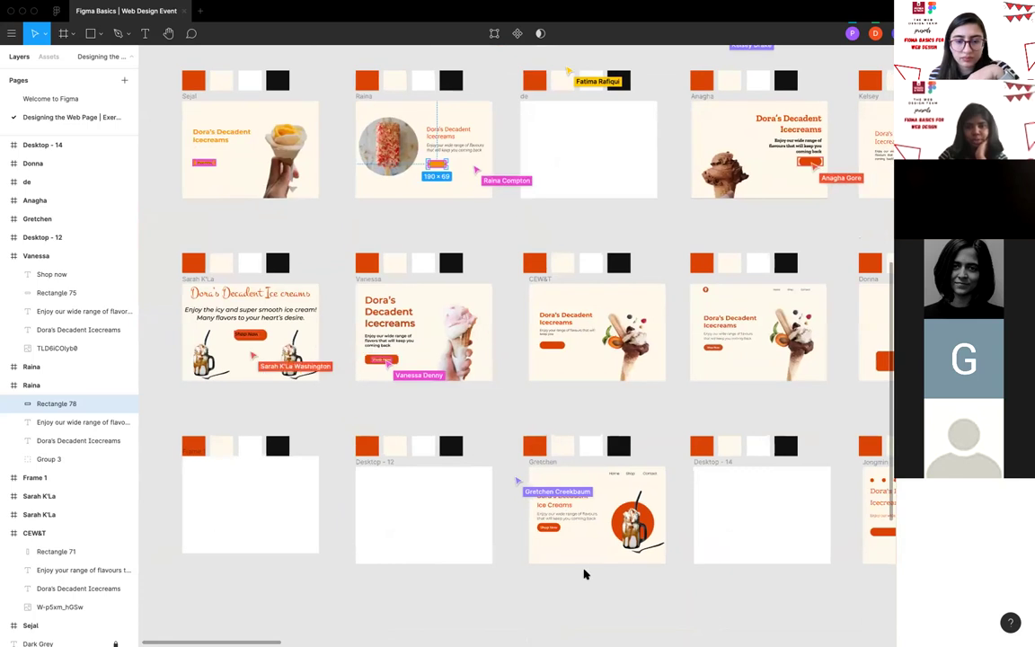
{"action": "scroll", "coordinate": [584, 573], "scroll_direction": "up", "scroll_amount": 3}
{"action": "scroll", "coordinate": [535, 342], "scroll_direction": "up", "scroll_amount": 4}
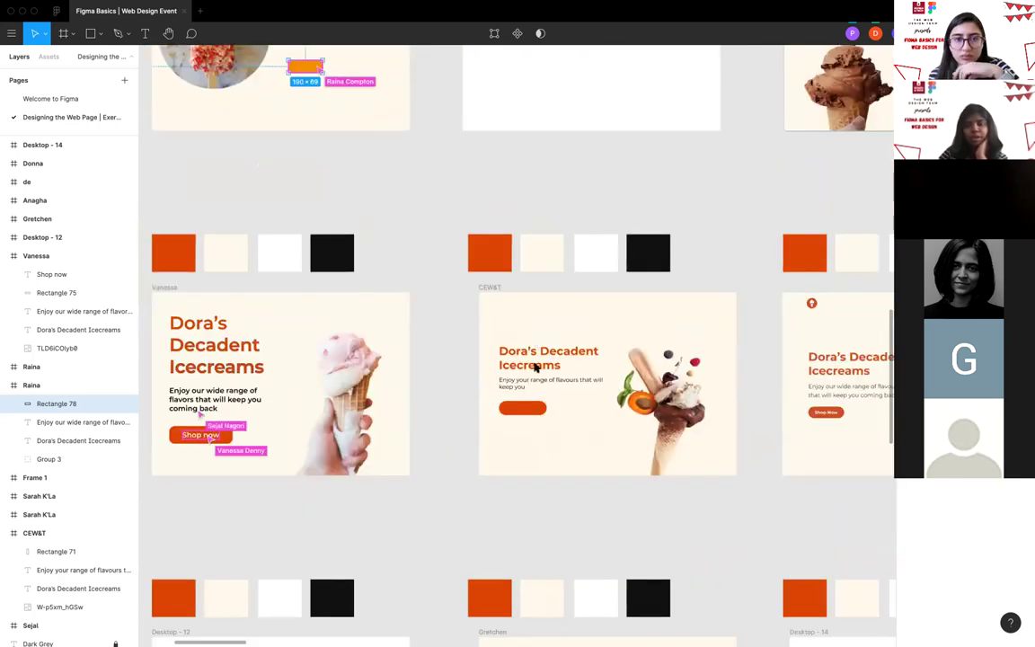
{"action": "scroll", "coordinate": [535, 365], "scroll_direction": "down", "scroll_amount": 3}
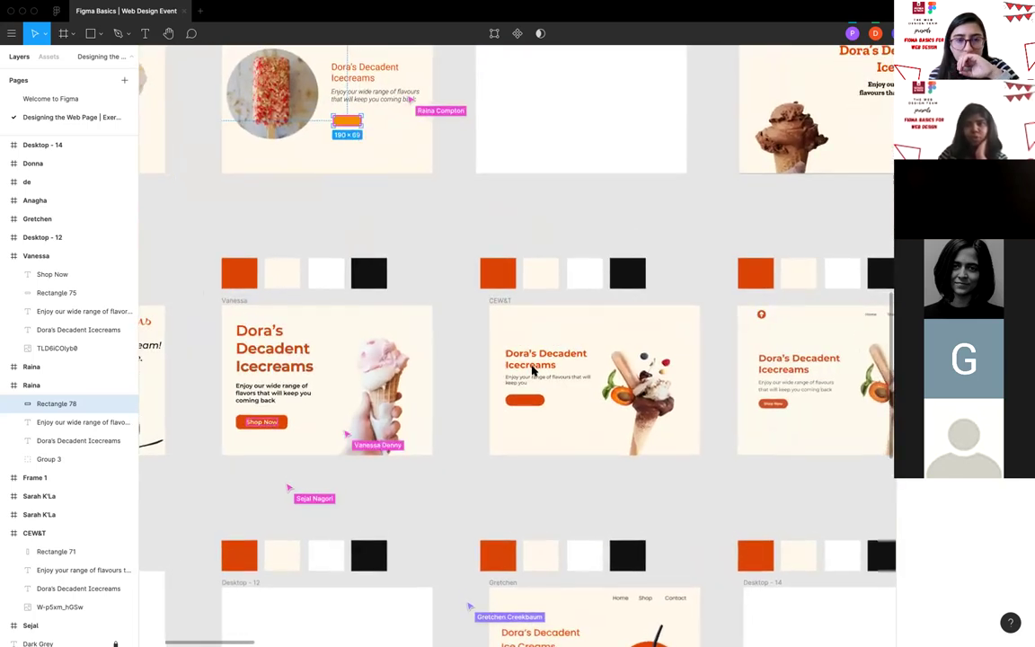
{"action": "scroll", "coordinate": [532, 370], "scroll_direction": "up", "scroll_amount": 1}
{"action": "scroll", "coordinate": [532, 370], "scroll_direction": "down", "scroll_amount": 2}
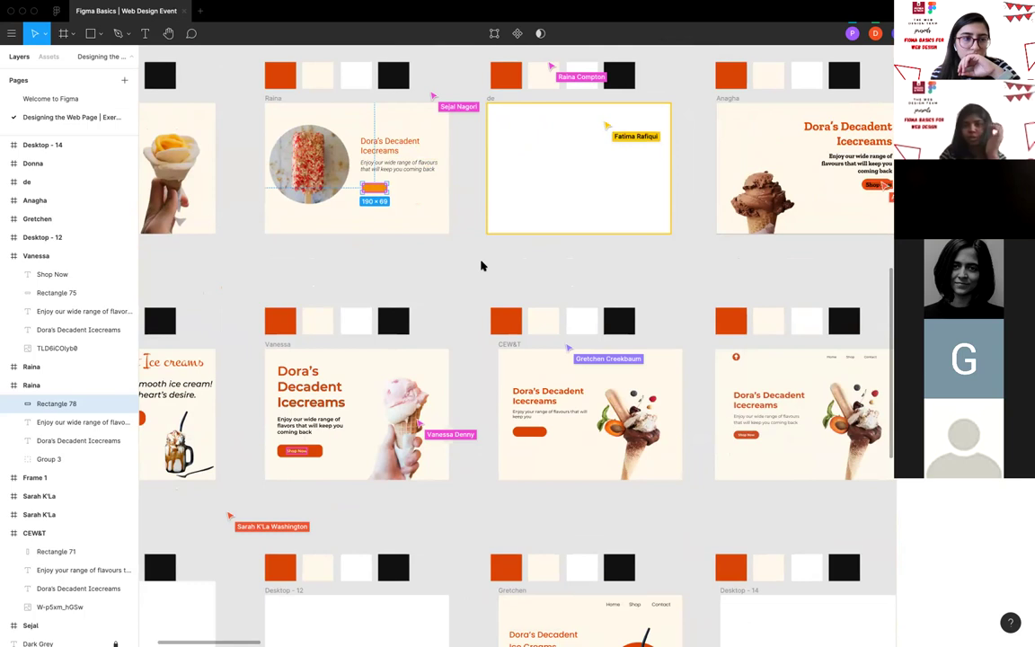
{"action": "scroll", "coordinate": [481, 266], "scroll_direction": "down", "scroll_amount": 1}
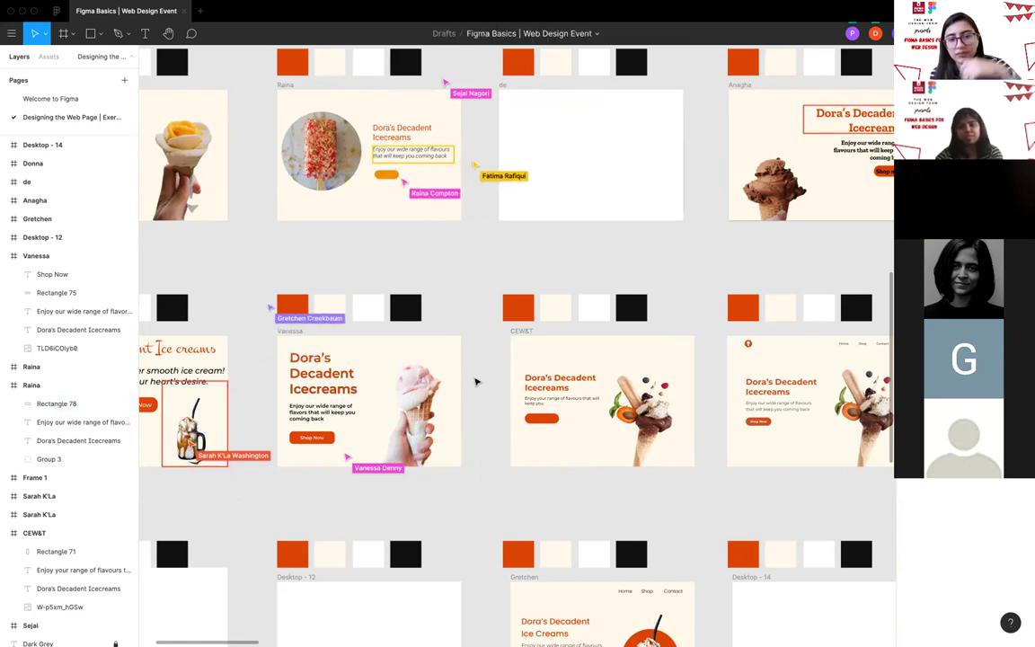
{"action": "scroll", "coordinate": [478, 381], "scroll_direction": "up", "scroll_amount": 5, "text": "ctrl"}
{"action": "scroll", "coordinate": [545, 429], "scroll_direction": "down", "scroll_amount": 4, "text": "ctrl"}
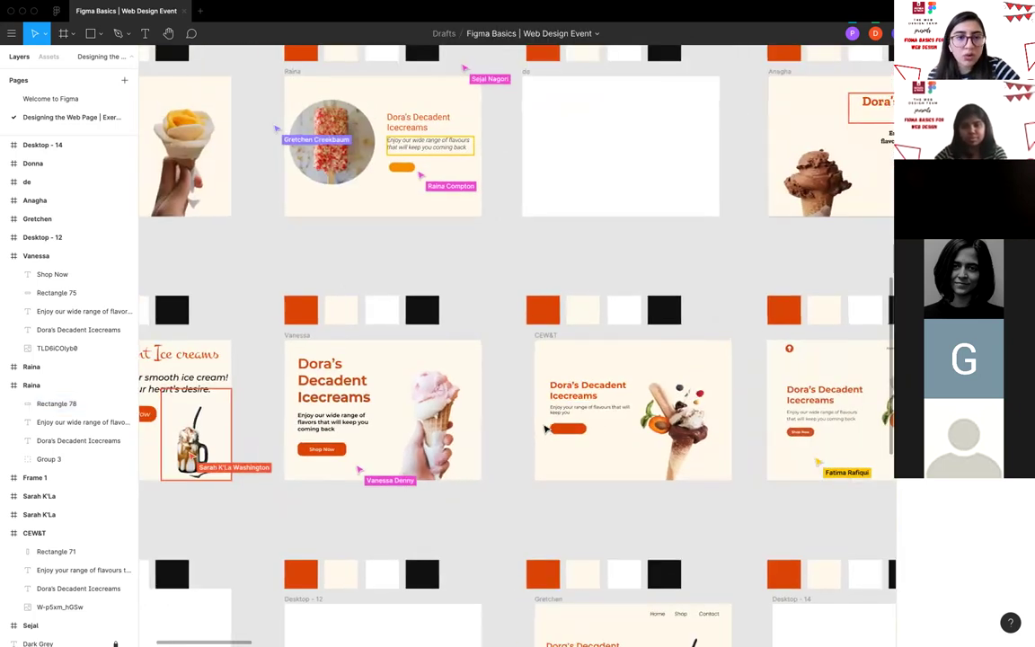
{"action": "scroll", "coordinate": [545, 430], "scroll_direction": "down", "scroll_amount": 3, "text": "ctrl"}
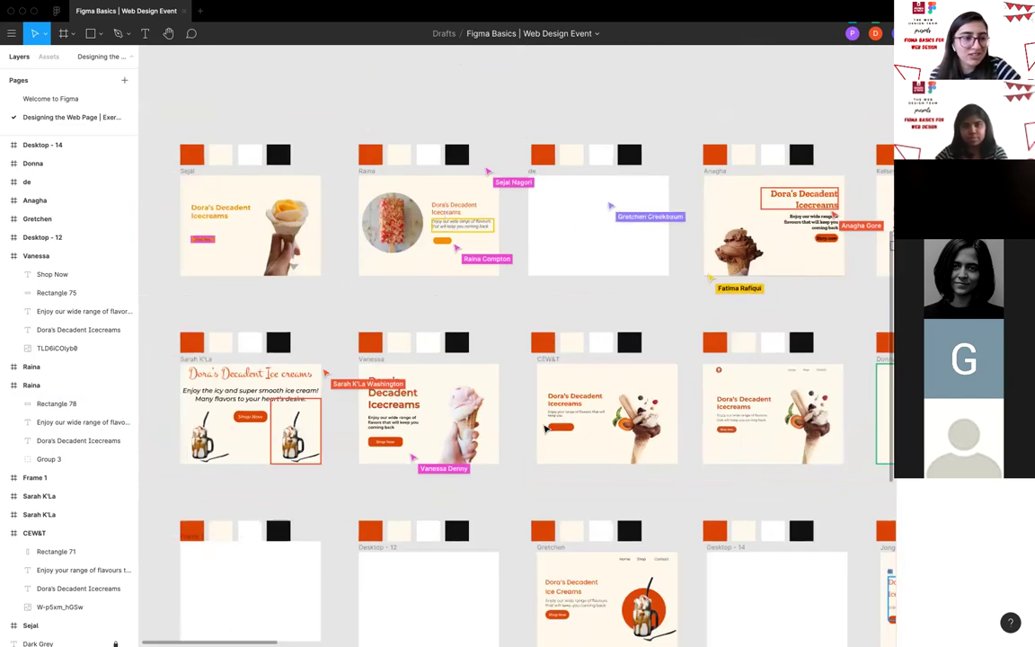
{"action": "scroll", "coordinate": [529, 441], "scroll_direction": "up", "scroll_amount": 2, "text": "ctrl"}
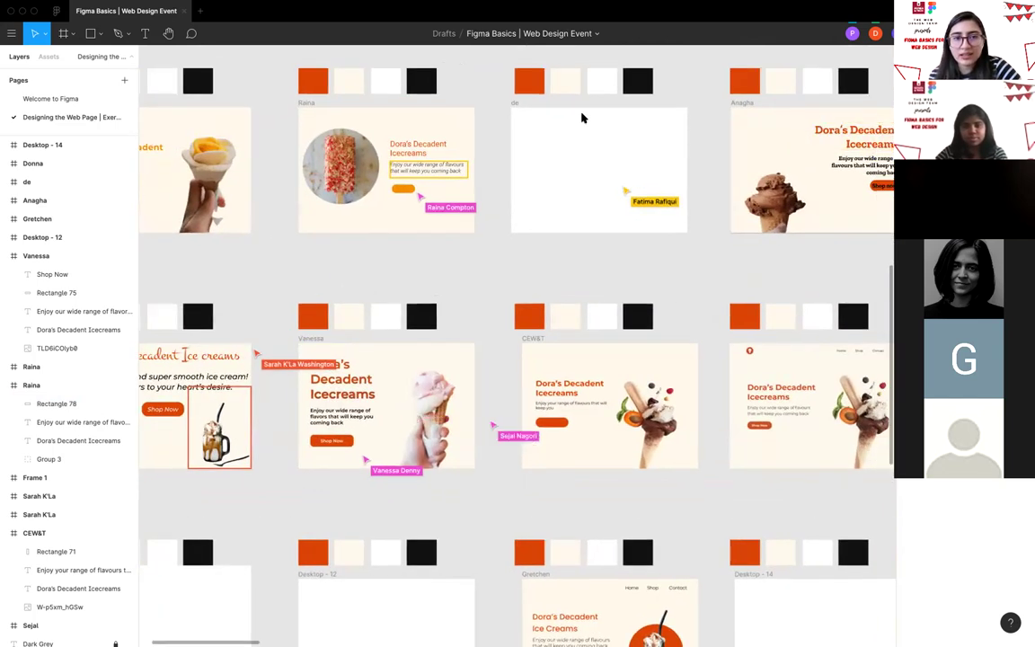
{"action": "scroll", "coordinate": [546, 424], "scroll_direction": "up", "scroll_amount": 1, "text": "ctrl"}
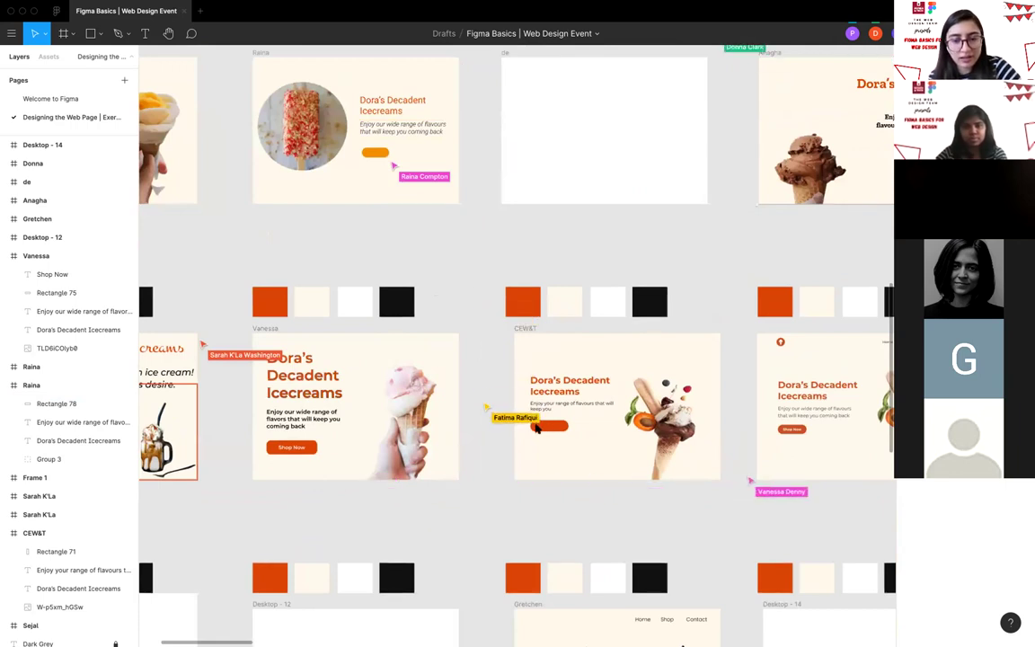
Add a 'Shop Now' text label on the CEW&T orange button.
{"action": "left_click", "coordinate": [537, 429]}
{"action": "scroll", "coordinate": [536, 428], "scroll_direction": "up", "scroll_amount": 3, "text": "ctrl"}
{"action": "key", "text": "t"}
{"action": "left_click", "coordinate": [538, 419]}
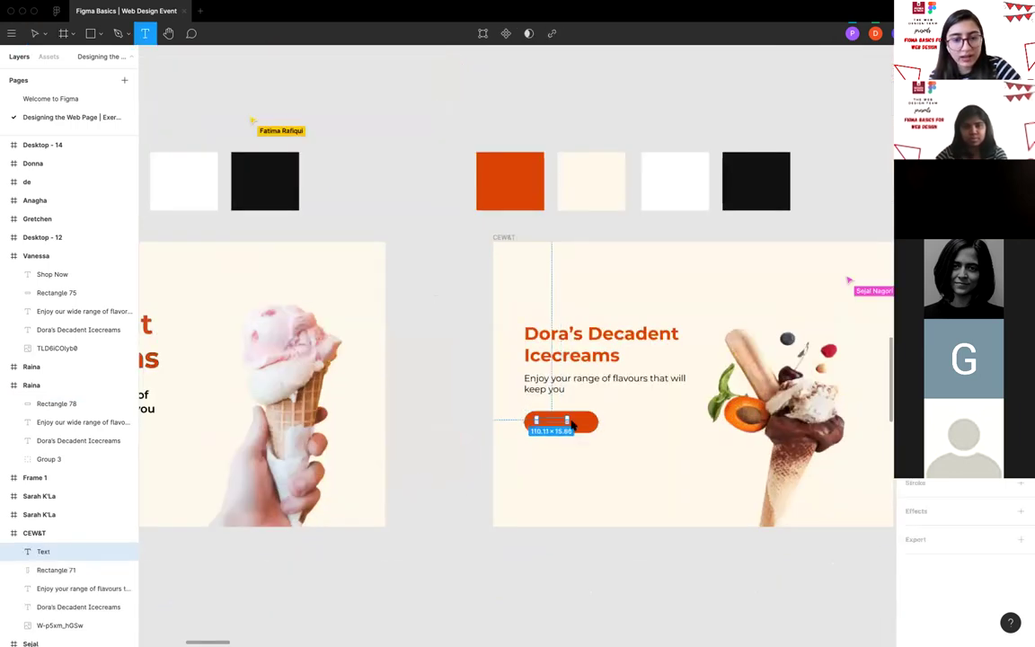
{"action": "scroll", "coordinate": [551, 419], "scroll_direction": "up", "scroll_amount": 2, "text": "ctrl"}
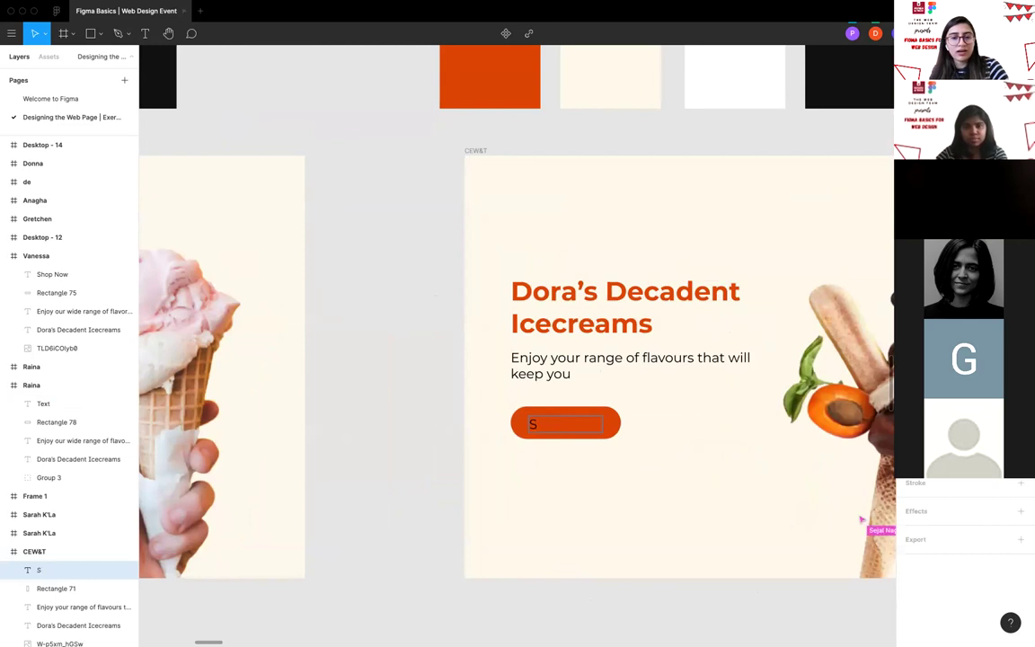
{"action": "type", "text": "Shop Now"}
{"action": "key", "text": "Escape"}
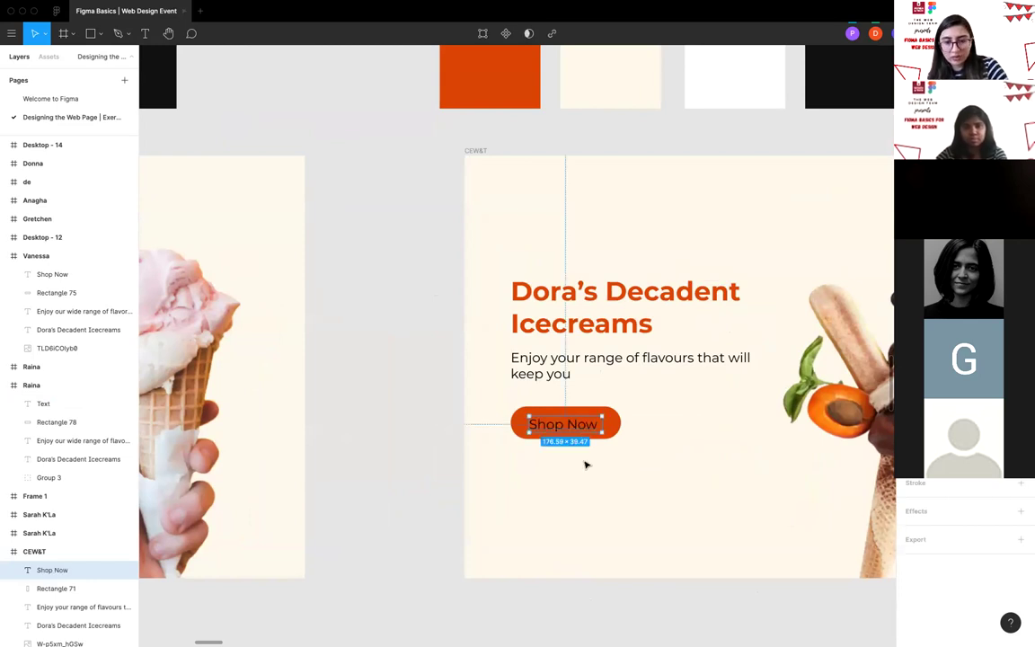
Recolour the Shop Now label to the palette's cream (FFF8EB) with the eyedropper.
{"action": "scroll", "coordinate": [585, 464], "scroll_direction": "down", "scroll_amount": 5, "text": "ctrl"}
{"action": "scroll", "coordinate": [585, 465], "scroll_direction": "up", "scroll_amount": 3, "text": "ctrl"}
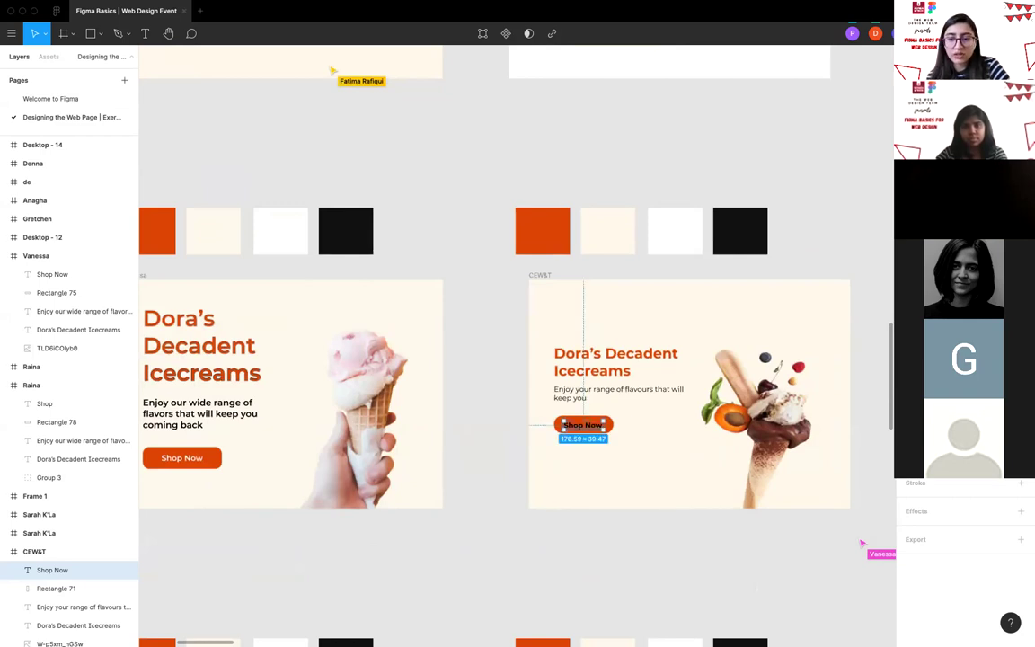
{"action": "key", "text": "i"}
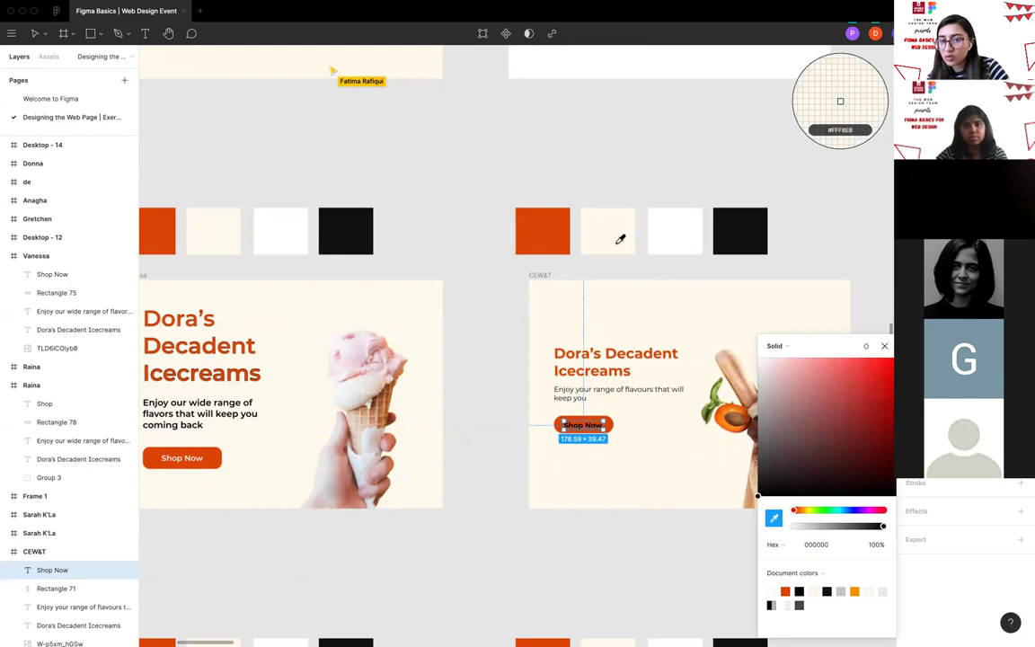
{"action": "left_click", "coordinate": [679, 236]}
{"action": "key", "text": "Escape"}
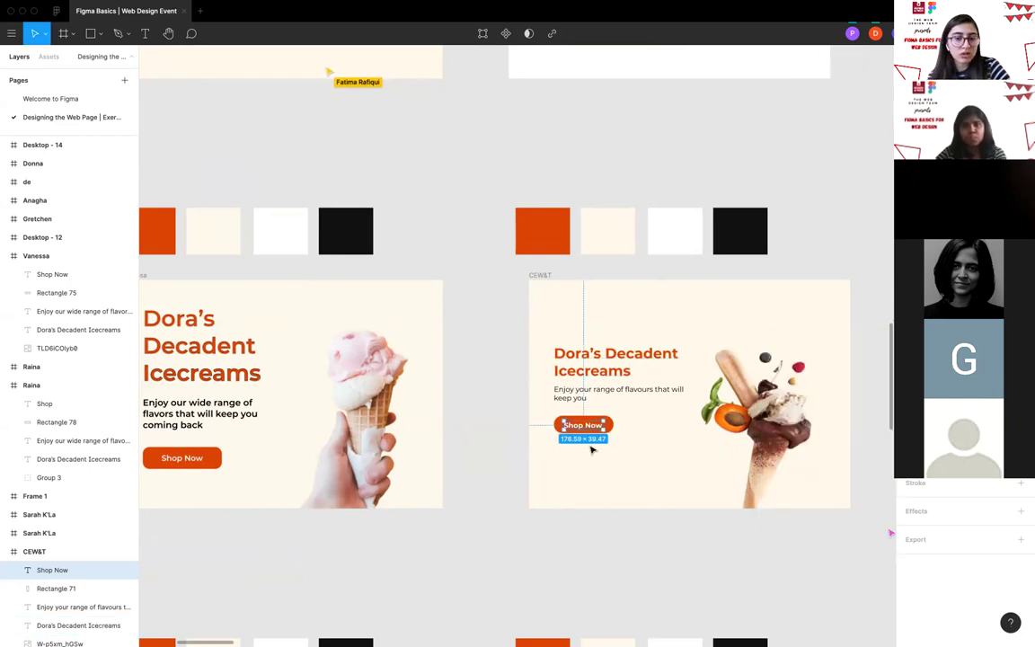
{"action": "scroll", "coordinate": [586, 434], "scroll_direction": "right", "scroll_amount": 1}
{"action": "right_click", "coordinate": [580, 428]}
{"action": "scroll", "coordinate": [579, 427], "scroll_direction": "up", "scroll_amount": 3}
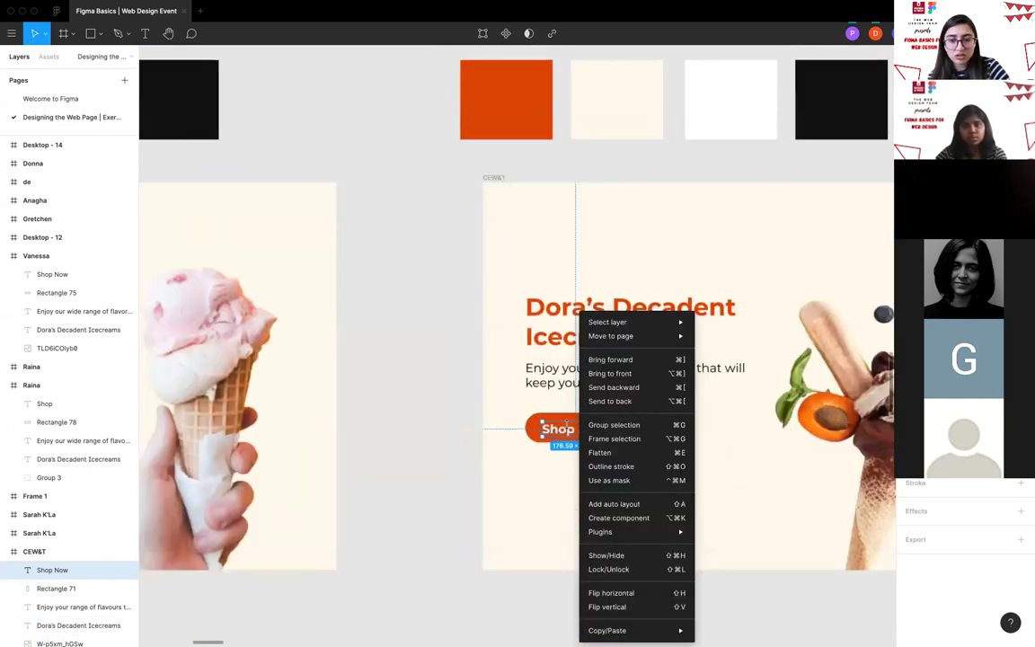
{"action": "scroll", "coordinate": [580, 432], "scroll_direction": "down", "scroll_amount": 3}
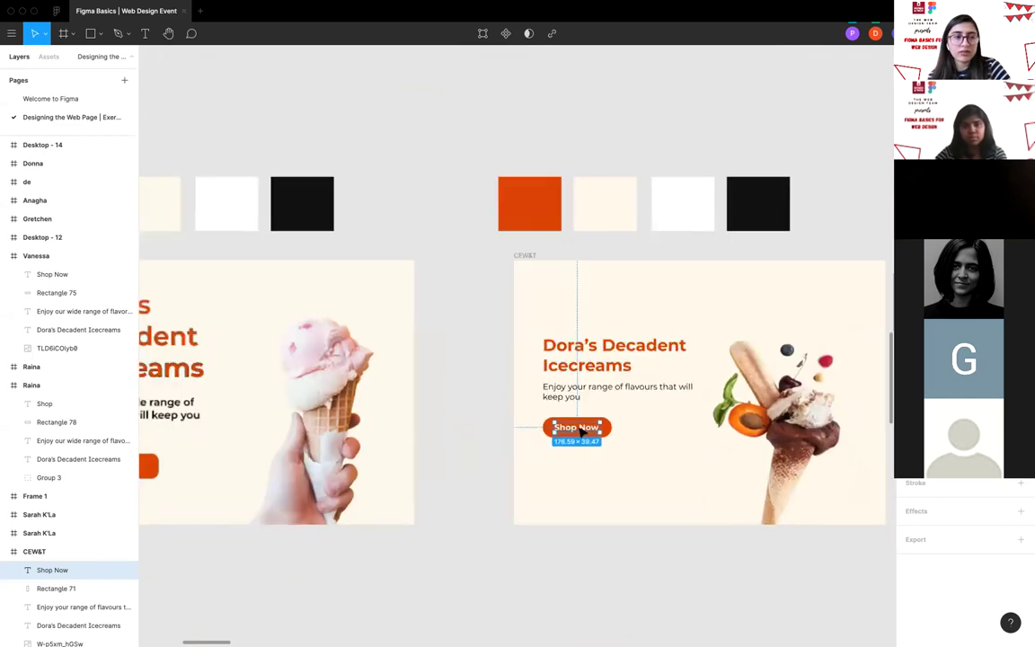
{"action": "scroll", "coordinate": [580, 432], "scroll_direction": "down", "scroll_amount": 3}
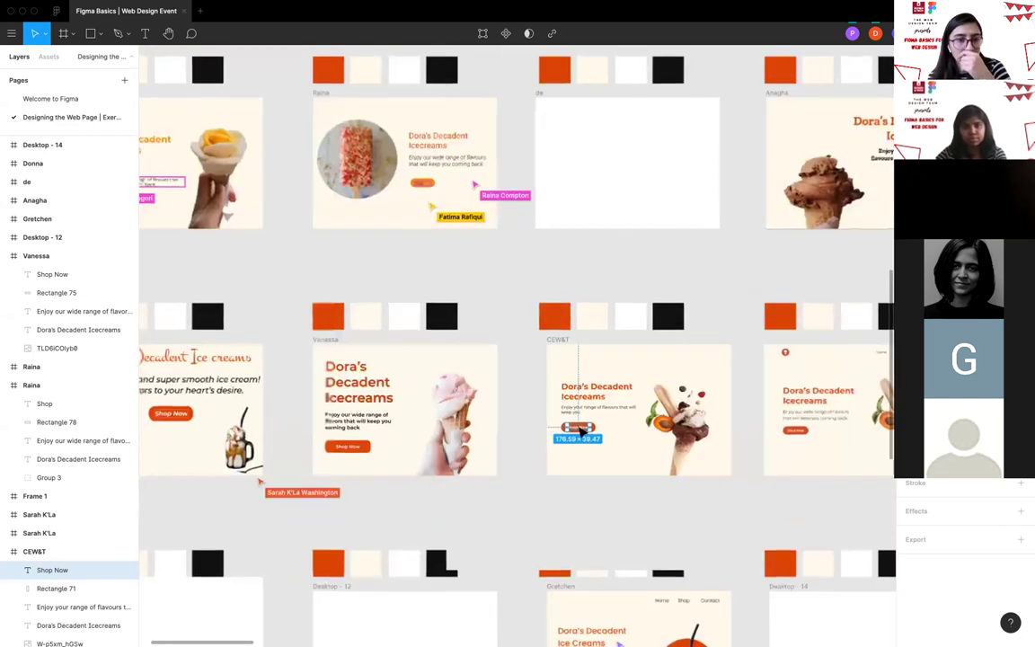
{"action": "scroll", "coordinate": [580, 433], "scroll_direction": "left", "scroll_amount": 3}
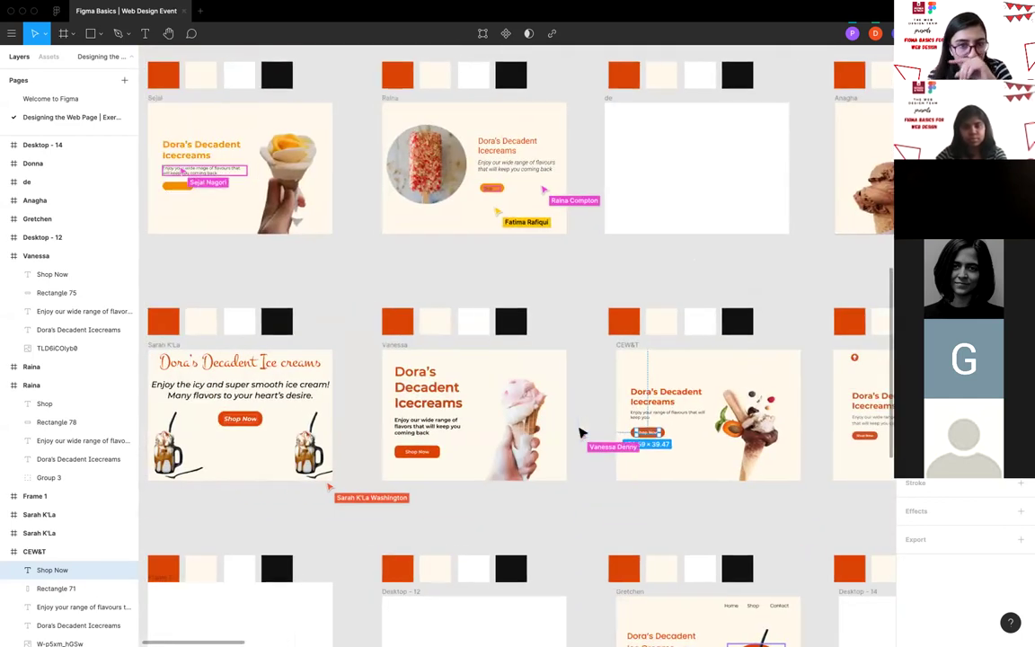
{"action": "scroll", "coordinate": [579, 432], "scroll_direction": "down", "scroll_amount": 1}
{"action": "scroll", "coordinate": [581, 432], "scroll_direction": "down", "scroll_amount": 3}
{"action": "scroll", "coordinate": [581, 432], "scroll_direction": "down", "scroll_amount": 2}
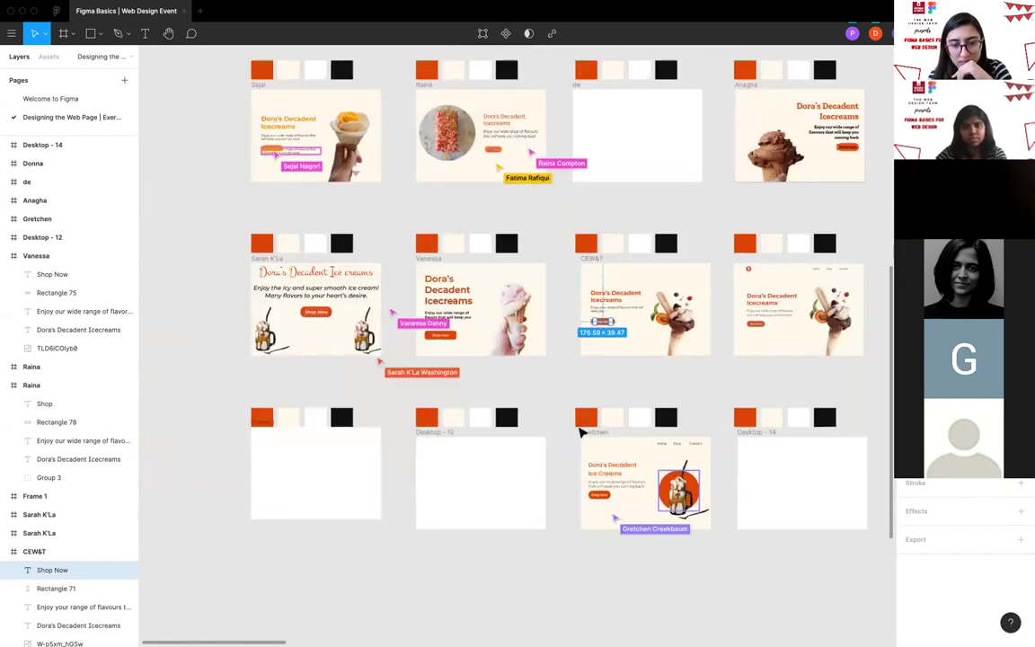
{"action": "scroll", "coordinate": [582, 433], "scroll_direction": "right", "scroll_amount": 2}
{"action": "scroll", "coordinate": [469, 306], "scroll_direction": "right", "scroll_amount": 5}
{"action": "scroll", "coordinate": [469, 305], "scroll_direction": "up", "scroll_amount": 1}
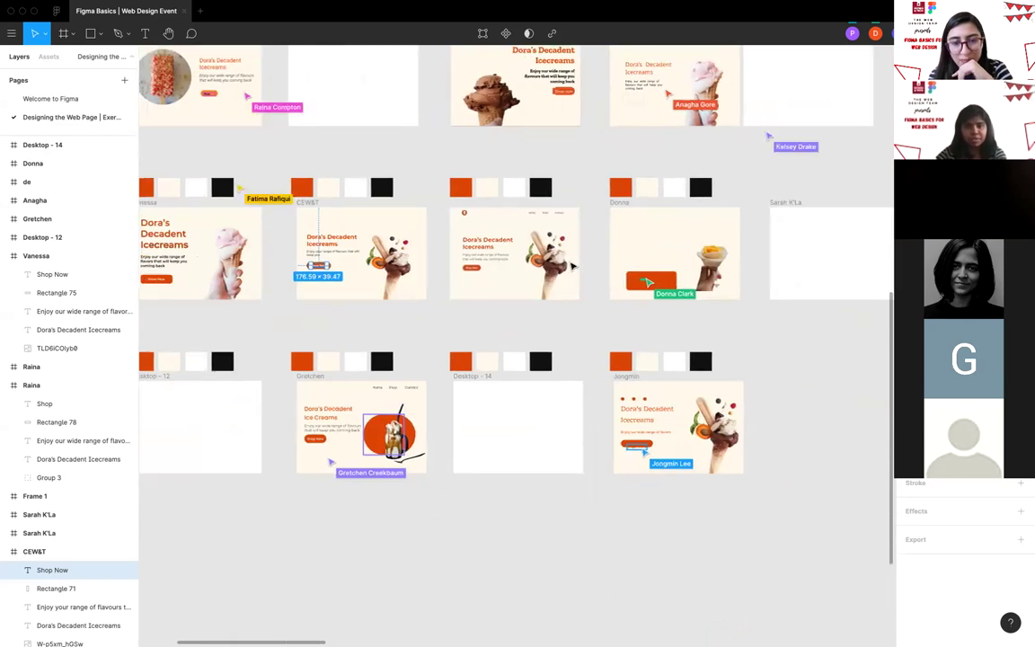
{"action": "scroll", "coordinate": [542, 257], "scroll_direction": "down", "scroll_amount": 2}
{"action": "scroll", "coordinate": [542, 257], "scroll_direction": "left", "scroll_amount": 5}
{"action": "scroll", "coordinate": [534, 243], "scroll_direction": "up", "scroll_amount": 5}
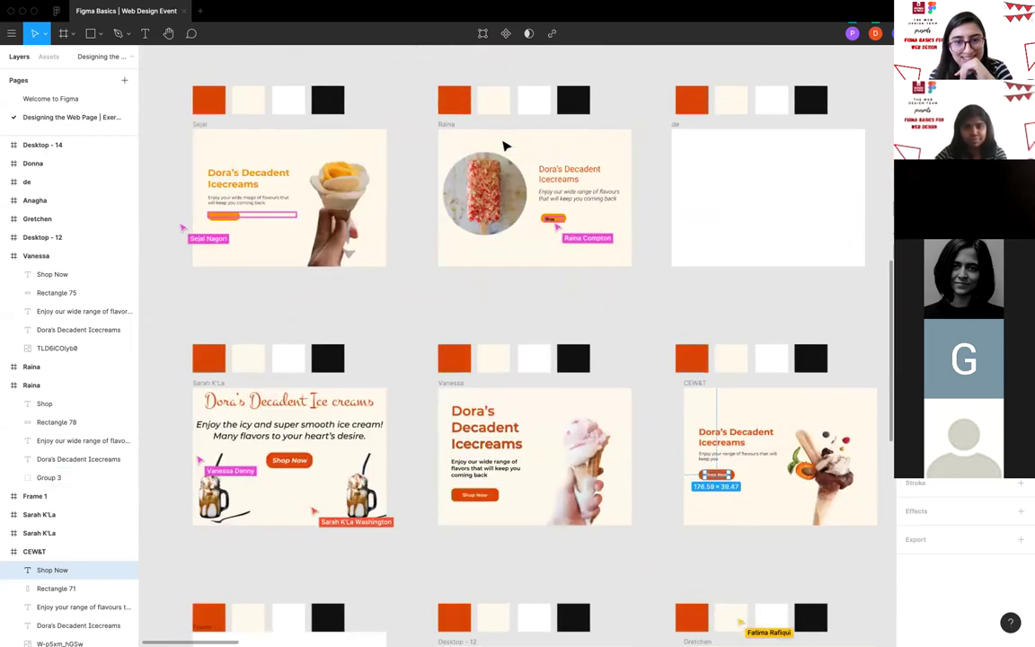
{"action": "scroll", "coordinate": [529, 233], "scroll_direction": "down", "scroll_amount": 3}
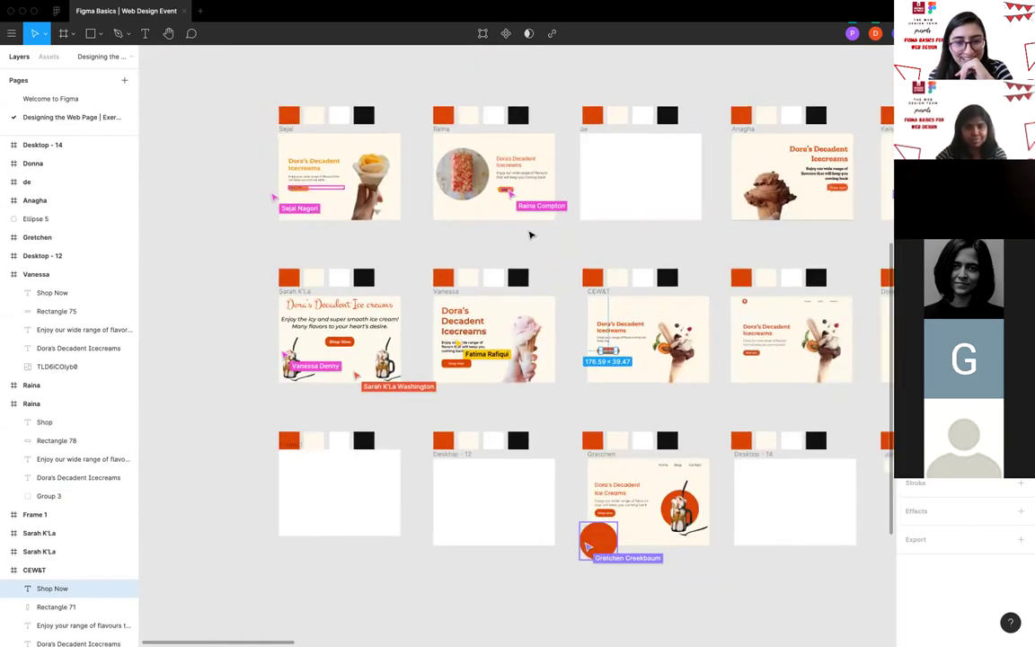
{"action": "scroll", "coordinate": [529, 260], "scroll_direction": "down", "scroll_amount": 3}
{"action": "scroll", "coordinate": [529, 286], "scroll_direction": "up", "scroll_amount": 3}
{"action": "scroll", "coordinate": [604, 207], "scroll_direction": "up", "scroll_amount": 3}
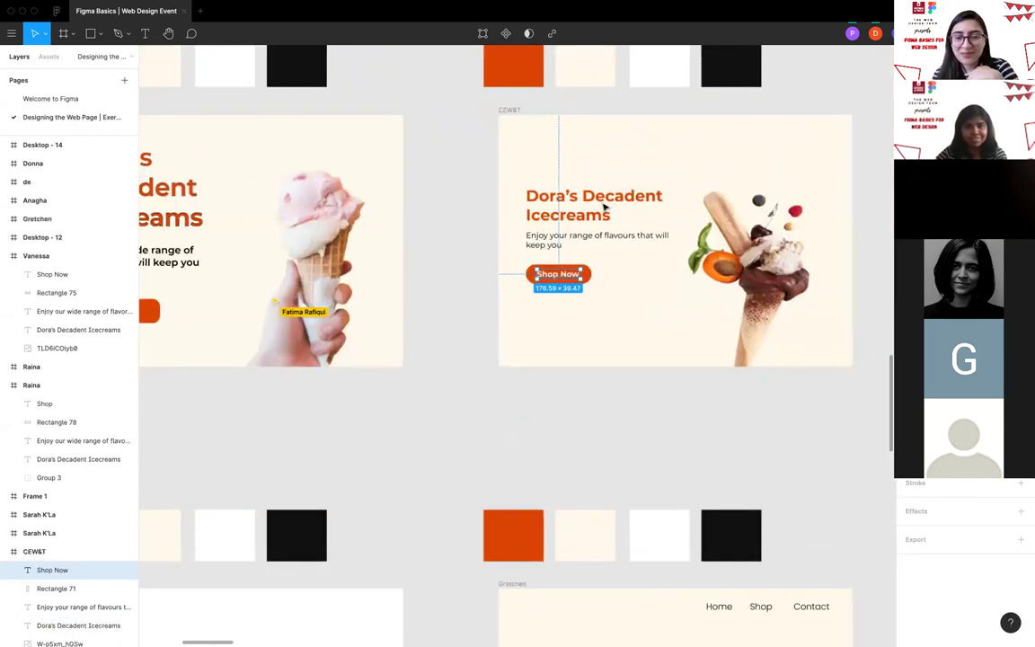
{"action": "scroll", "coordinate": [611, 214], "scroll_direction": "down", "scroll_amount": 5}
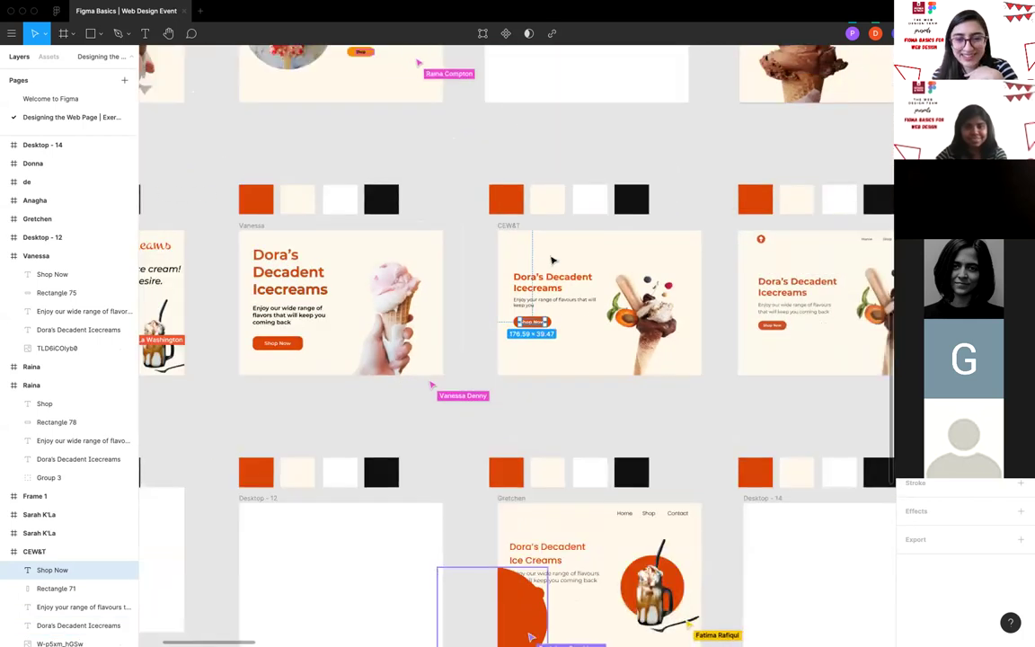
{"action": "scroll", "coordinate": [595, 416], "scroll_direction": "up", "scroll_amount": 3}
{"action": "scroll", "coordinate": [596, 416], "scroll_direction": "down", "scroll_amount": 5}
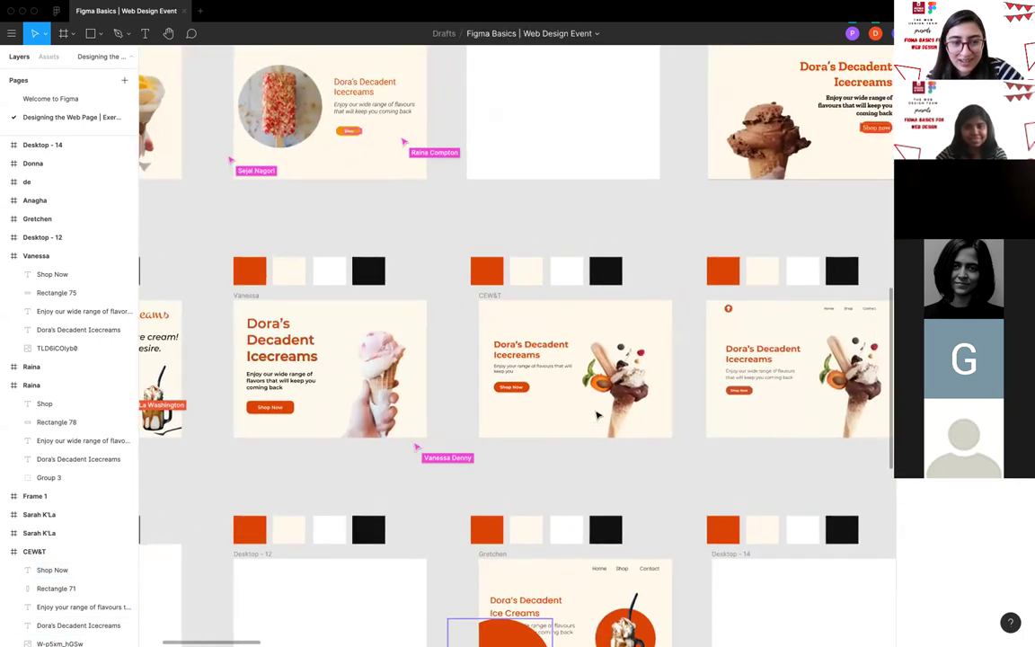
{"action": "scroll", "coordinate": [596, 416], "scroll_direction": "down", "scroll_amount": 5}
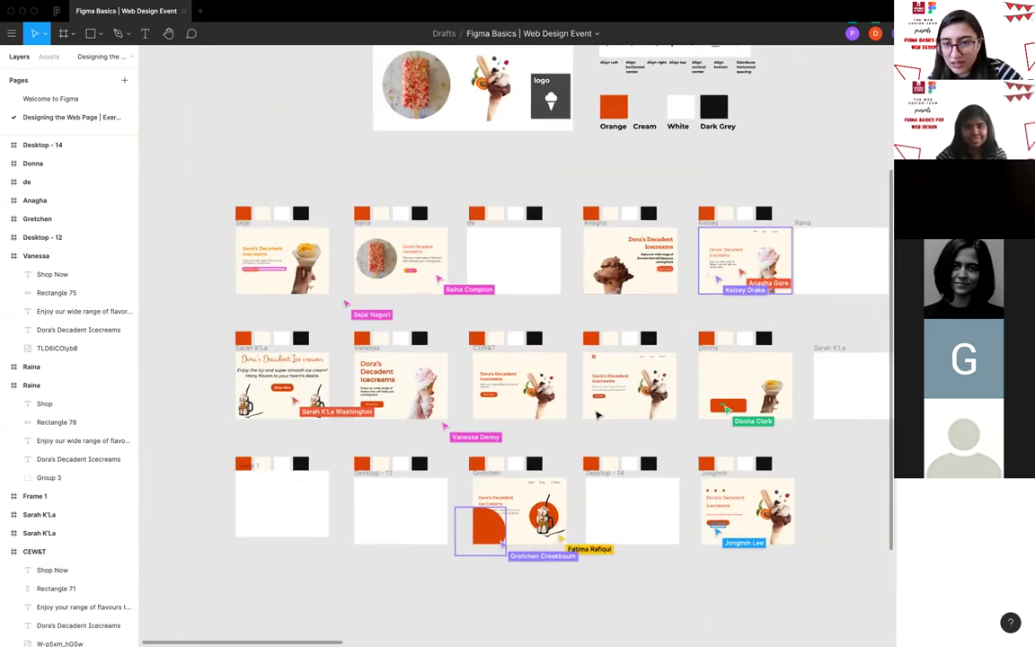
{"action": "scroll", "coordinate": [596, 416], "scroll_direction": "right", "scroll_amount": 2}
{"action": "scroll", "coordinate": [597, 415], "scroll_direction": "up", "scroll_amount": 3}
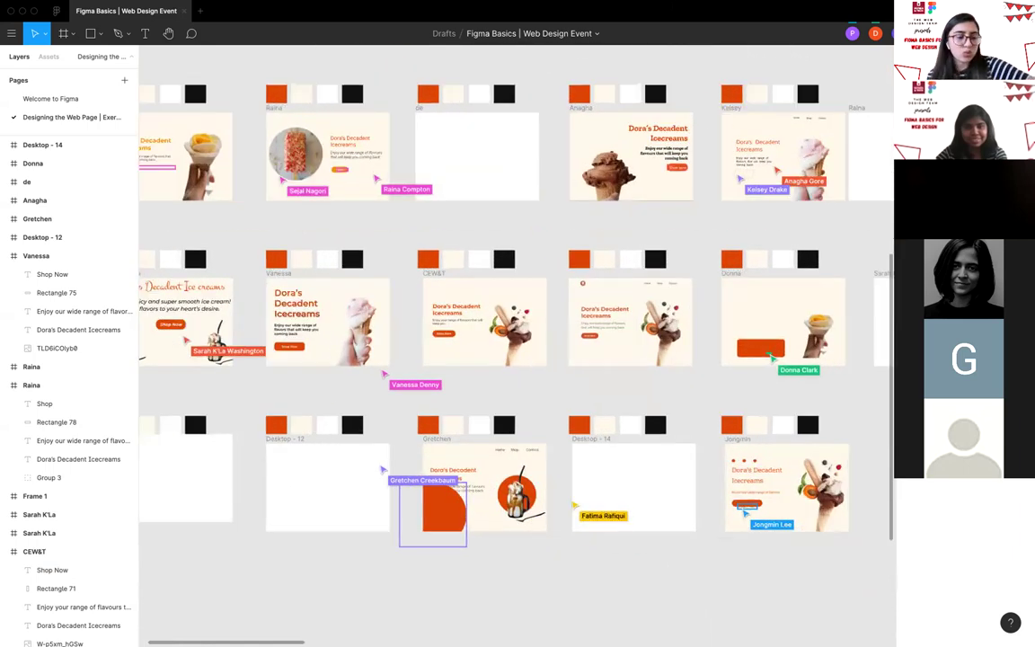
{"action": "scroll", "coordinate": [522, 244], "scroll_direction": "left", "scroll_amount": 2}
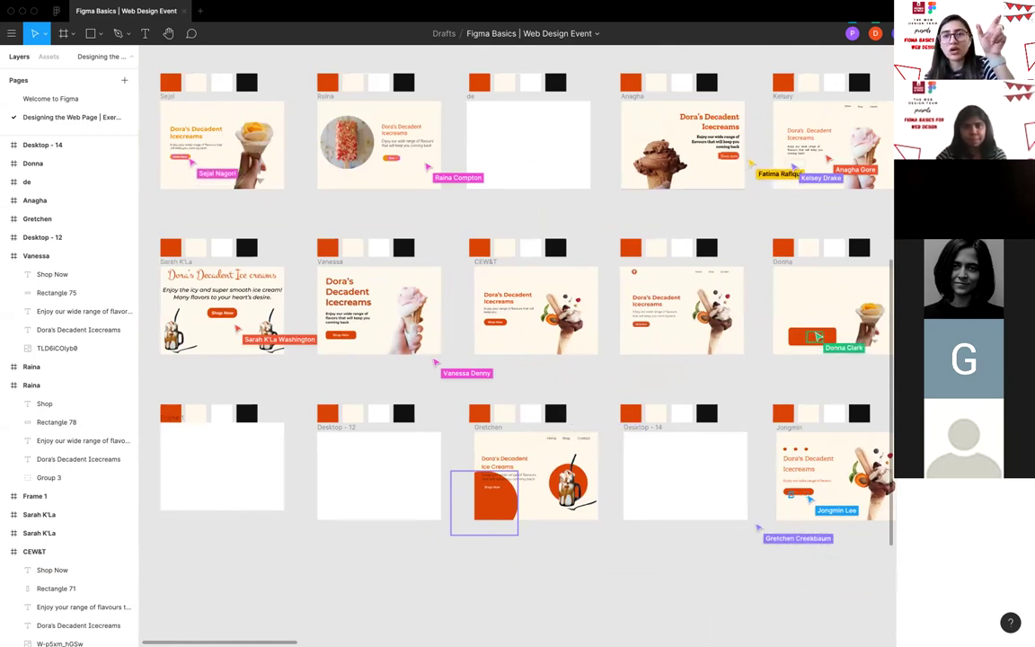
{"action": "scroll", "coordinate": [534, 314], "scroll_direction": "up", "scroll_amount": 2}
{"action": "scroll", "coordinate": [535, 314], "scroll_direction": "right", "scroll_amount": 2}
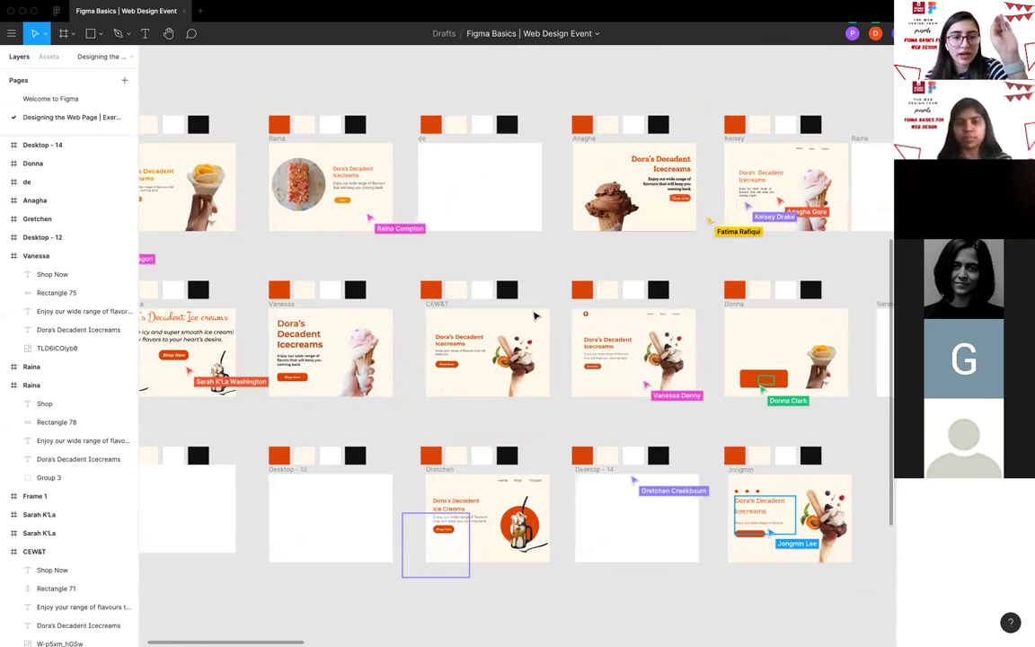
{"action": "scroll", "coordinate": [535, 315], "scroll_direction": "down", "scroll_amount": 1}
{"action": "scroll", "coordinate": [534, 315], "scroll_direction": "left", "scroll_amount": 1}
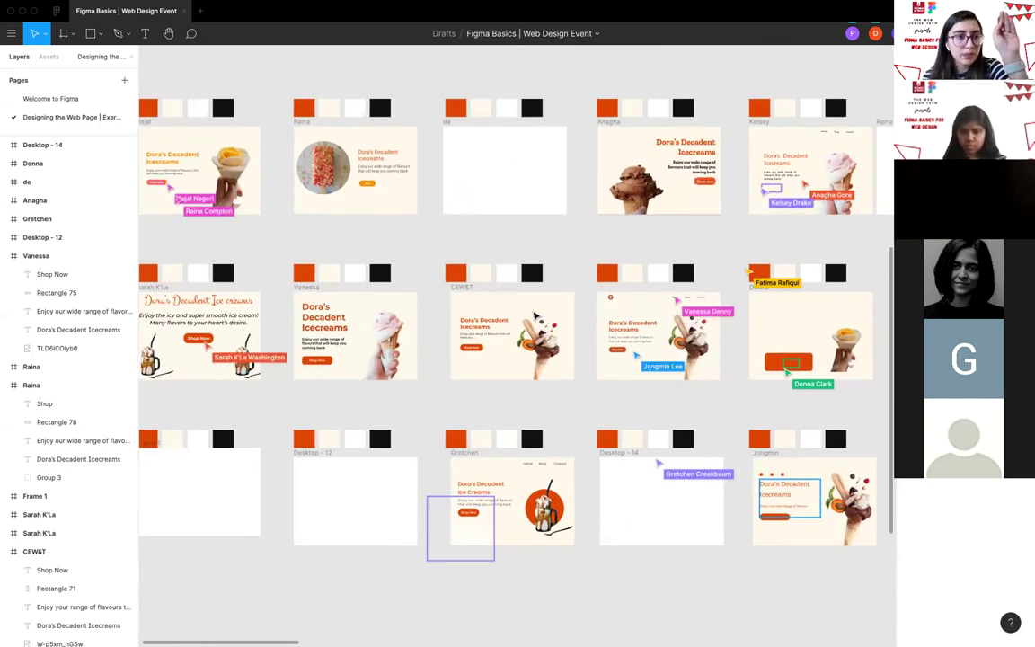
{"action": "scroll", "coordinate": [464, 350], "scroll_direction": "left", "scroll_amount": 1}
{"action": "scroll", "coordinate": [465, 350], "scroll_direction": "up", "scroll_amount": 1}
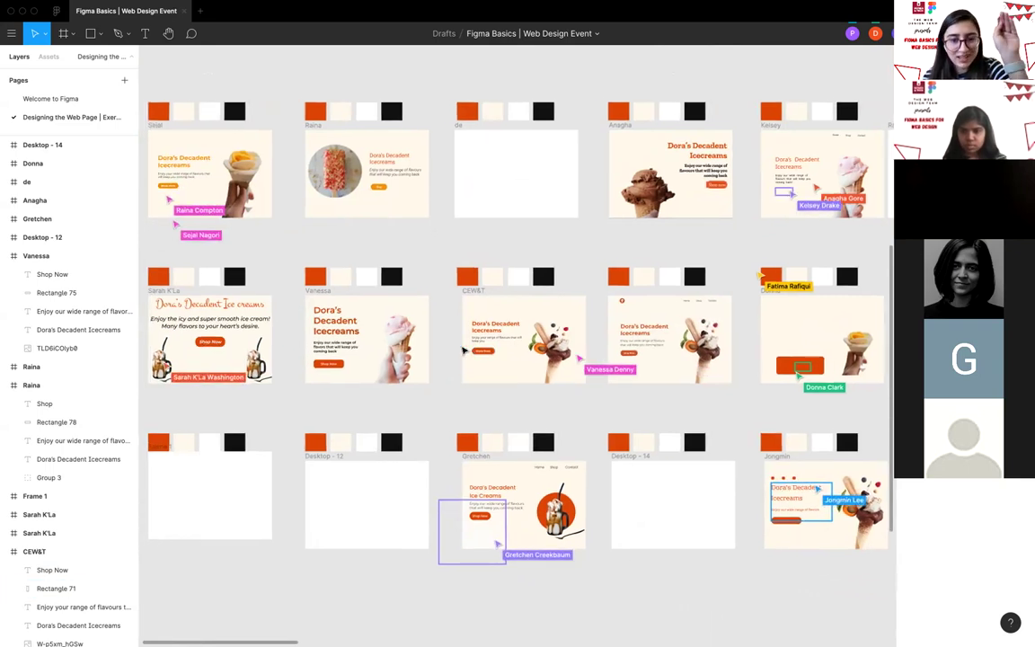
{"action": "scroll", "coordinate": [464, 350], "scroll_direction": "up", "scroll_amount": 3}
Add a 'Home' text label, about 100 × 39, along the top of the CEW&T frame.
{"action": "key", "text": "t"}
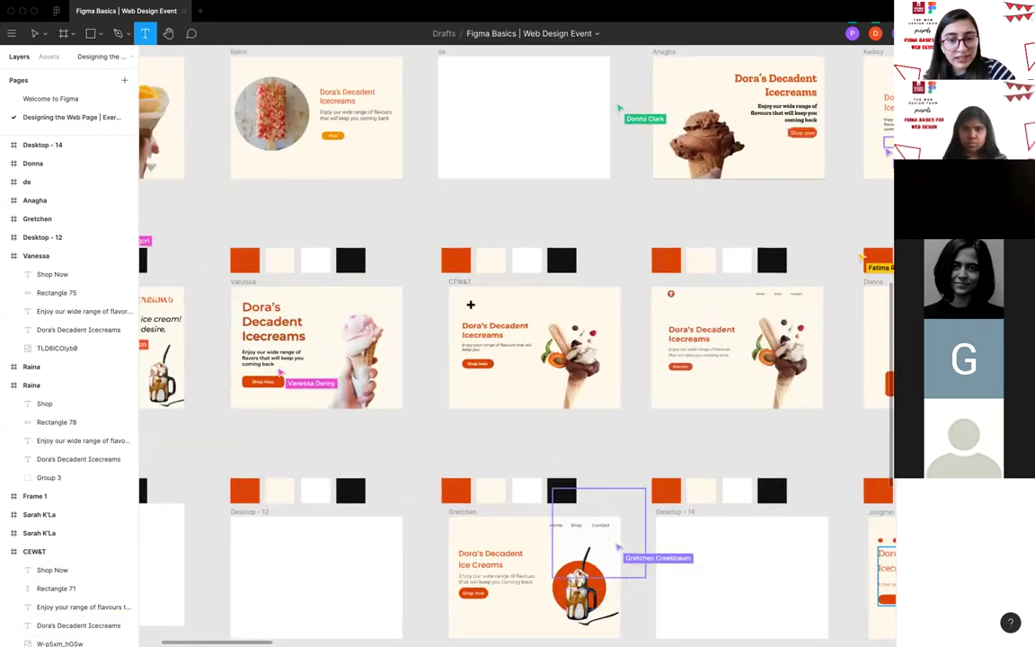
{"action": "left_click", "coordinate": [471, 303]}
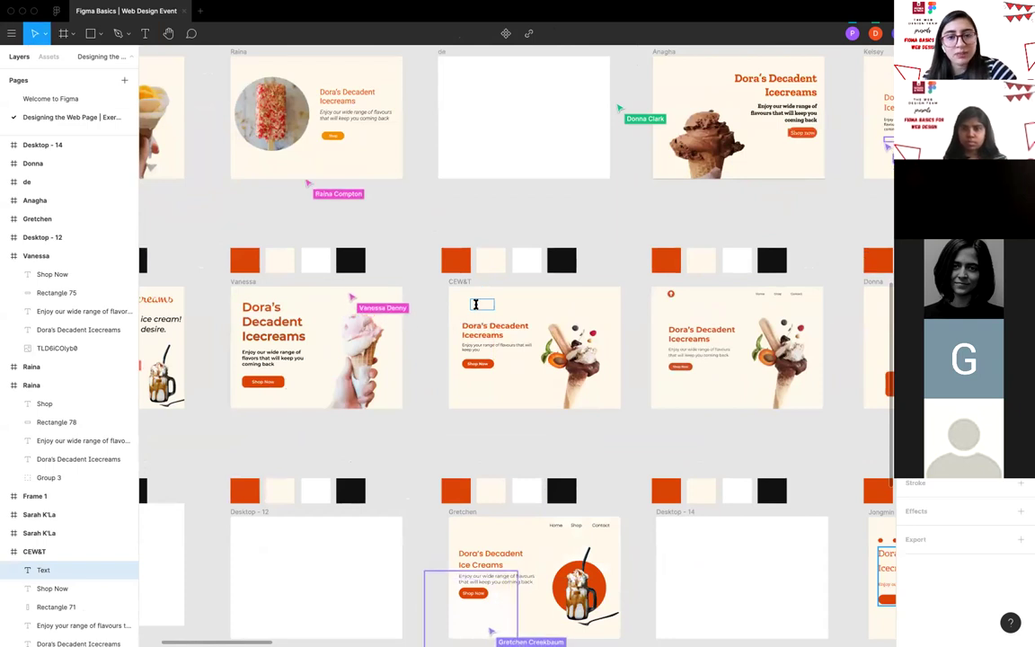
{"action": "scroll", "coordinate": [475, 305], "scroll_direction": "up", "scroll_amount": 3}
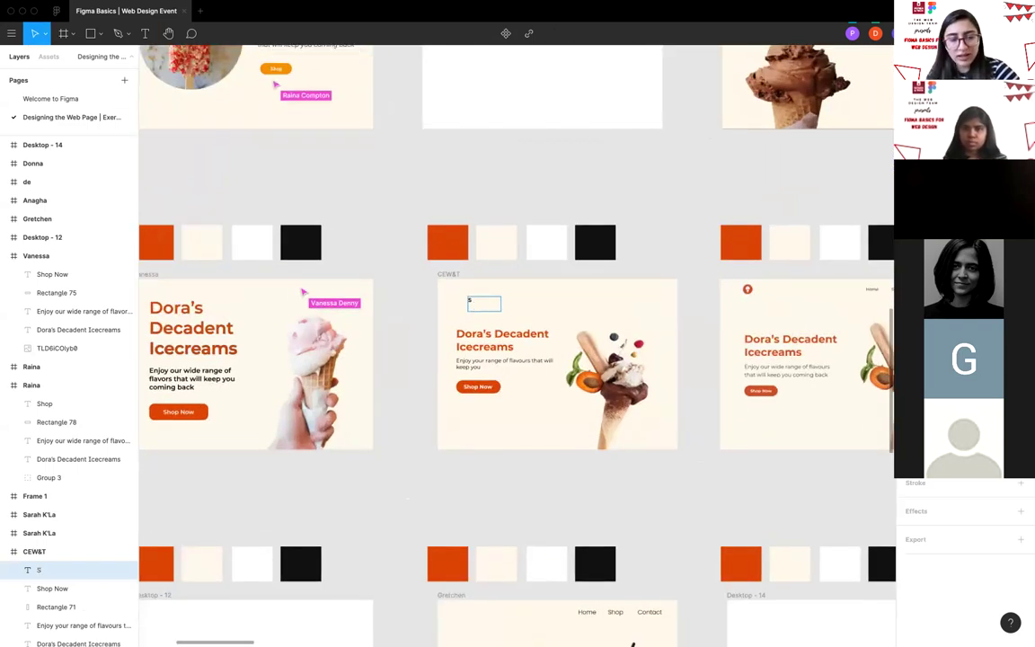
{"action": "type", "text": "S"}
{"action": "key", "text": "BackSpace"}
{"action": "type", "text": "Hom"}
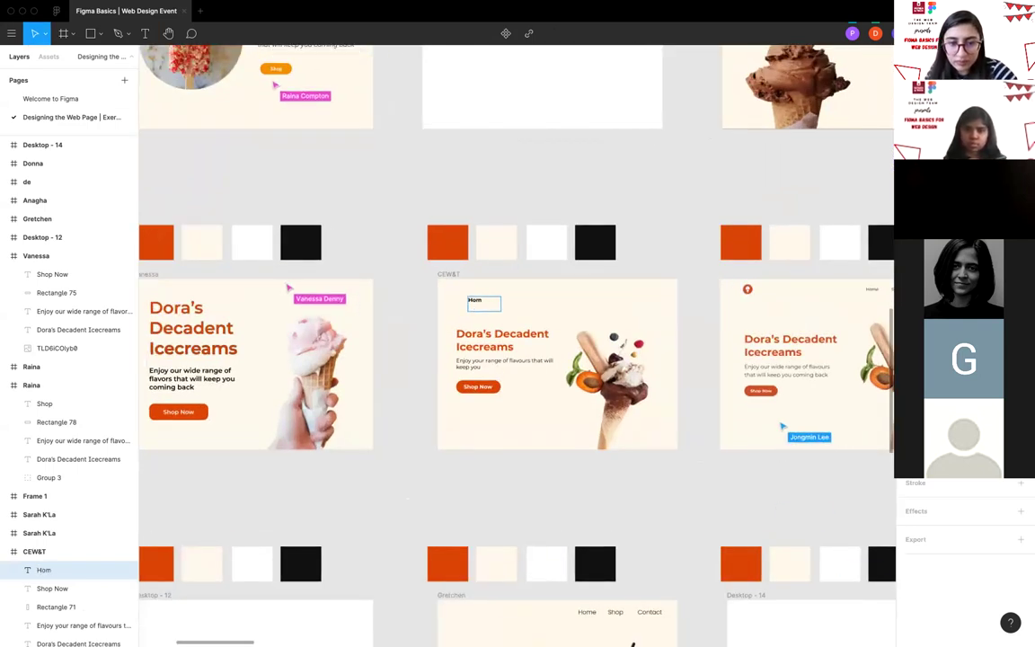
{"action": "type", "text": "e"}
{"action": "key", "text": "Escape"}
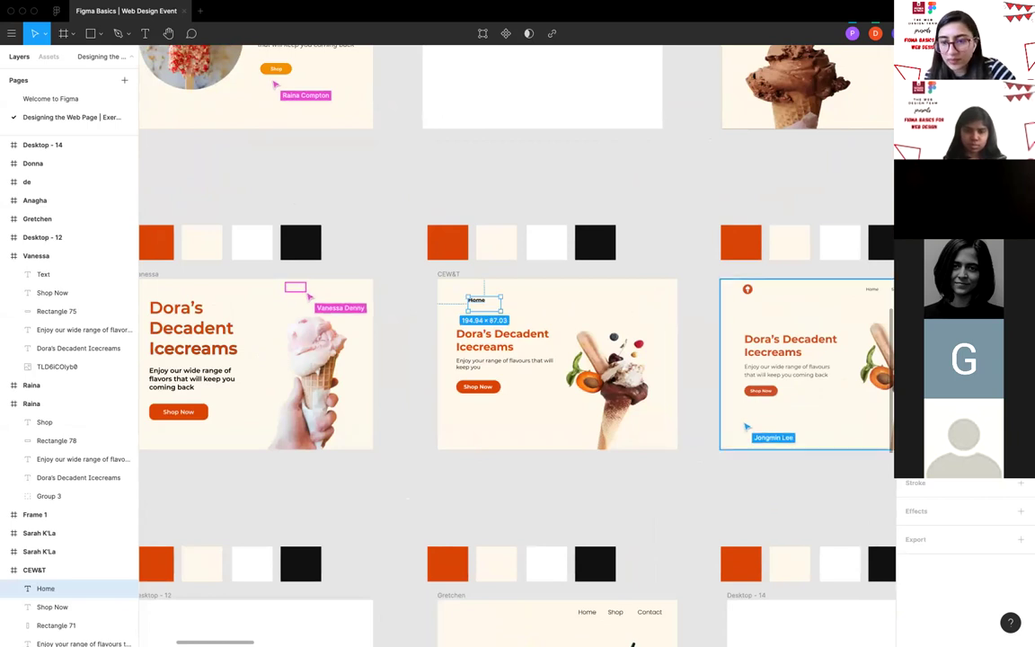
{"action": "scroll", "coordinate": [528, 259], "scroll_direction": "down", "scroll_amount": 3}
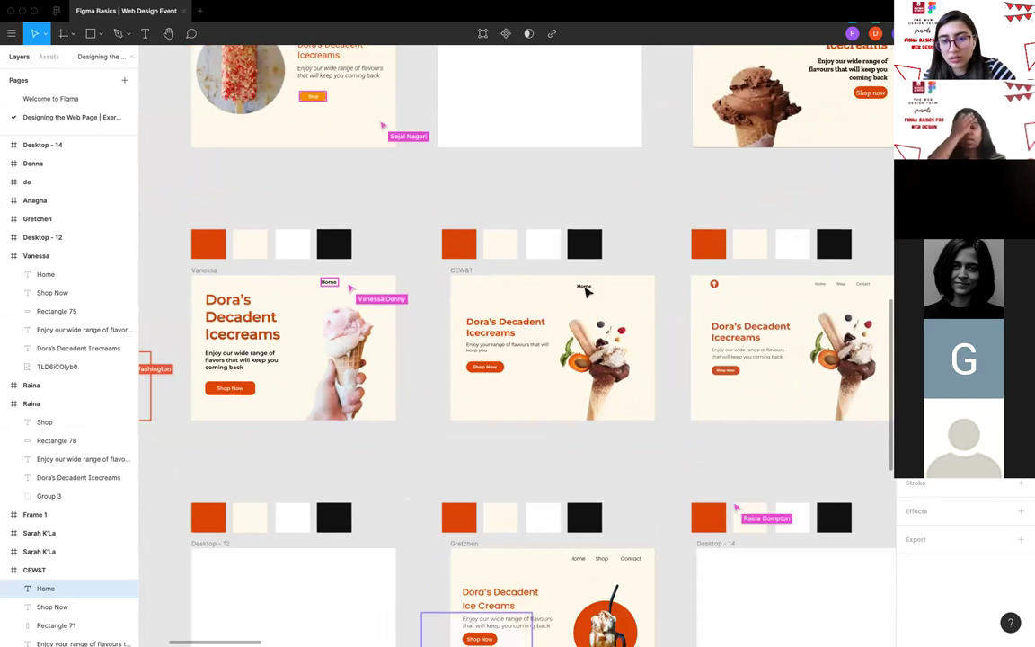
{"action": "left_click", "coordinate": [586, 292]}
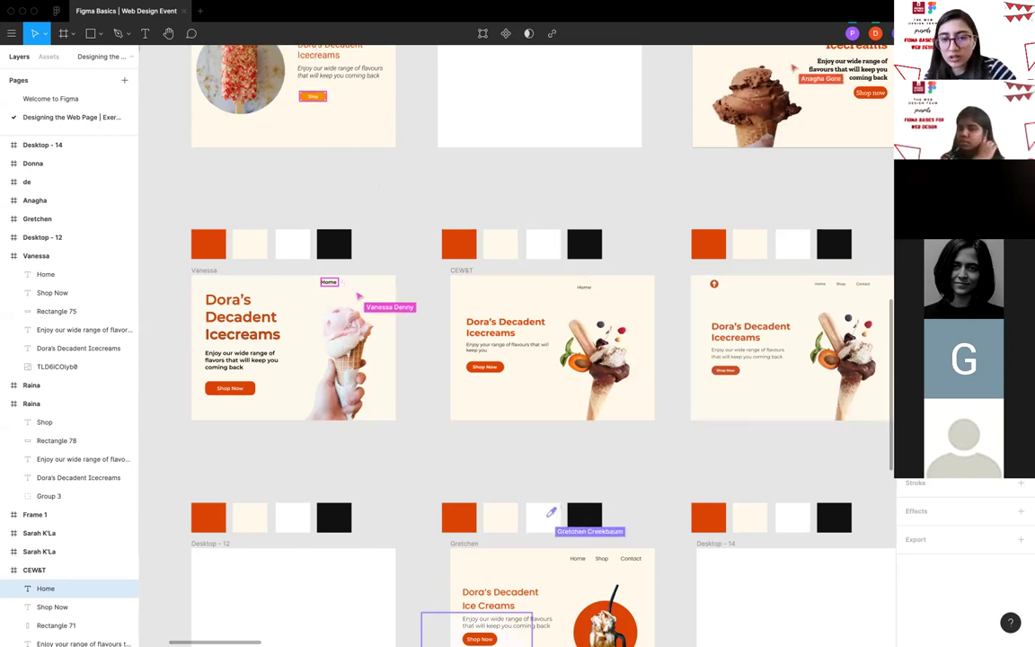
{"action": "scroll", "coordinate": [629, 287], "scroll_direction": "up", "scroll_amount": 3}
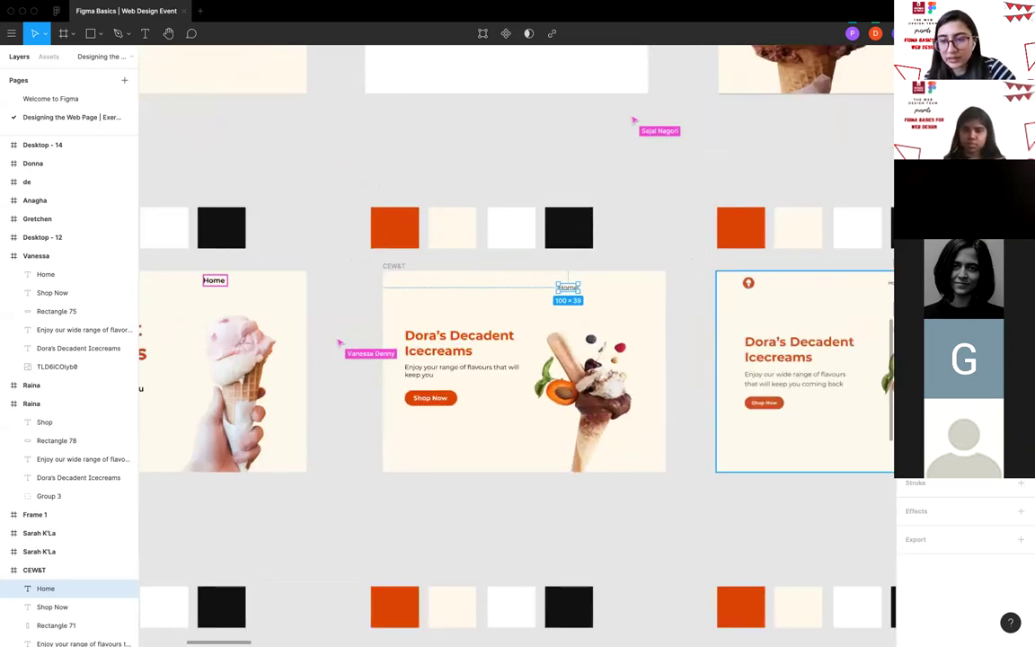
{"action": "scroll", "coordinate": [539, 341], "scroll_direction": "down", "scroll_amount": 3, "text": "ctrl"}
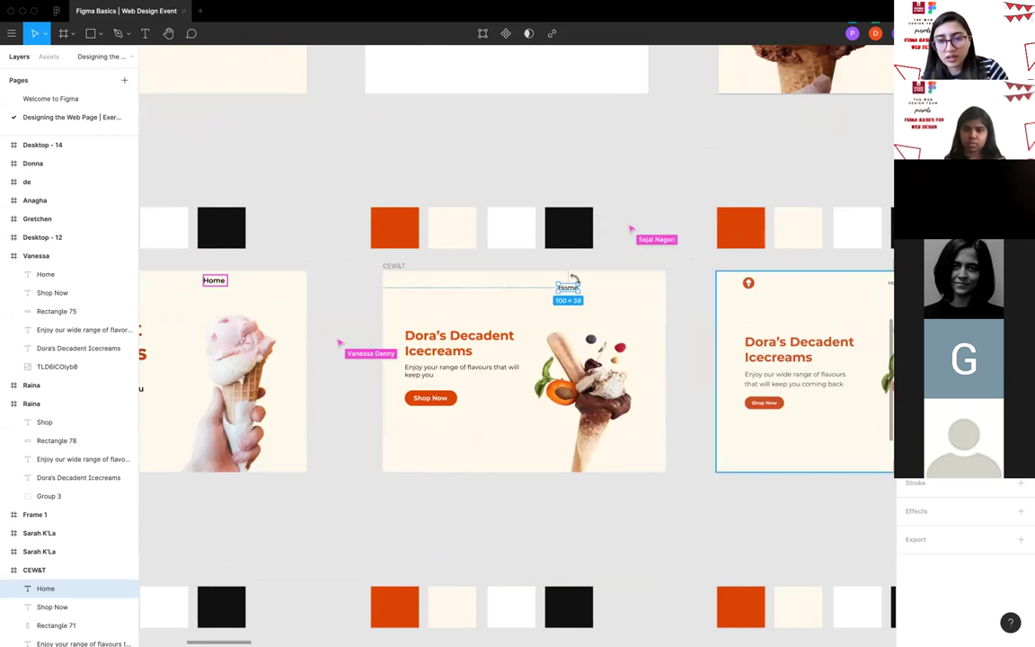
{"action": "scroll", "coordinate": [577, 284], "scroll_direction": "down", "scroll_amount": 5, "text": "ctrl"}
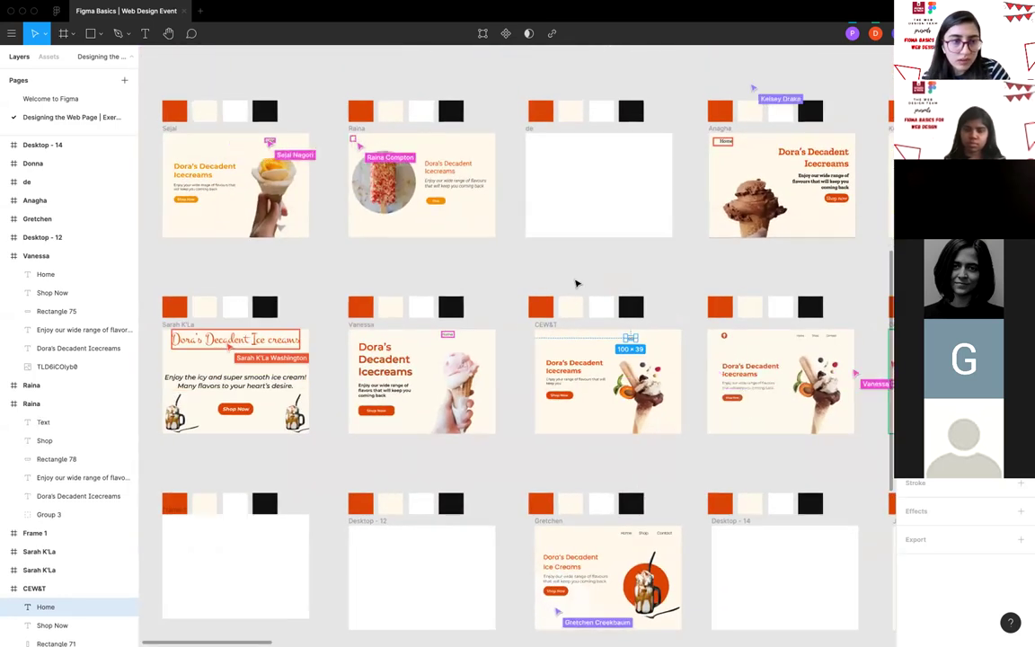
{"action": "scroll", "coordinate": [577, 284], "scroll_direction": "down", "scroll_amount": 3}
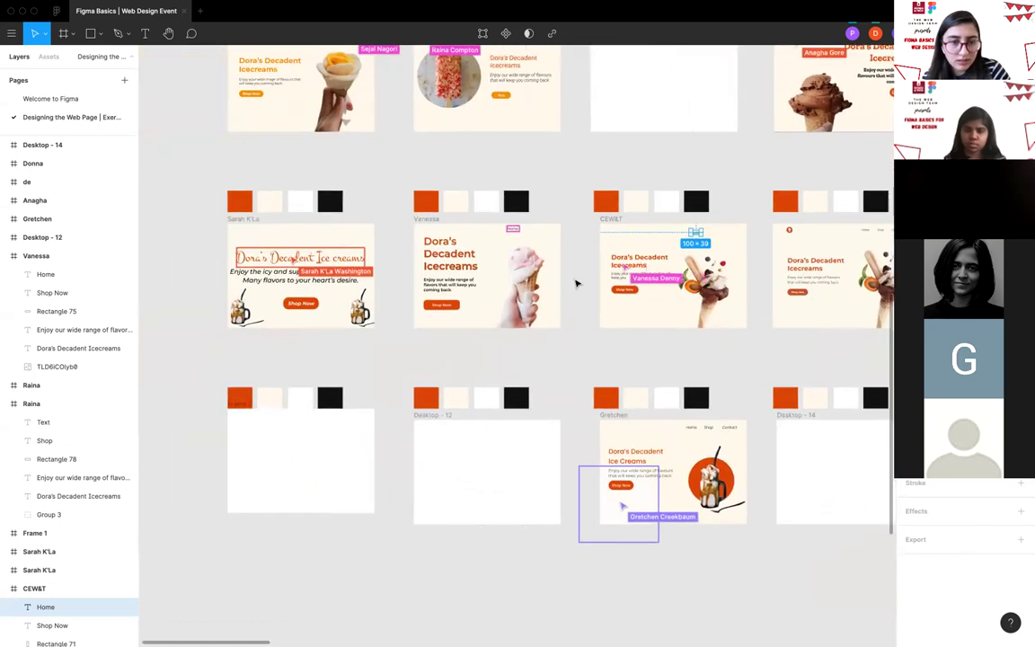
{"action": "scroll", "coordinate": [683, 284], "scroll_direction": "right", "scroll_amount": 6}
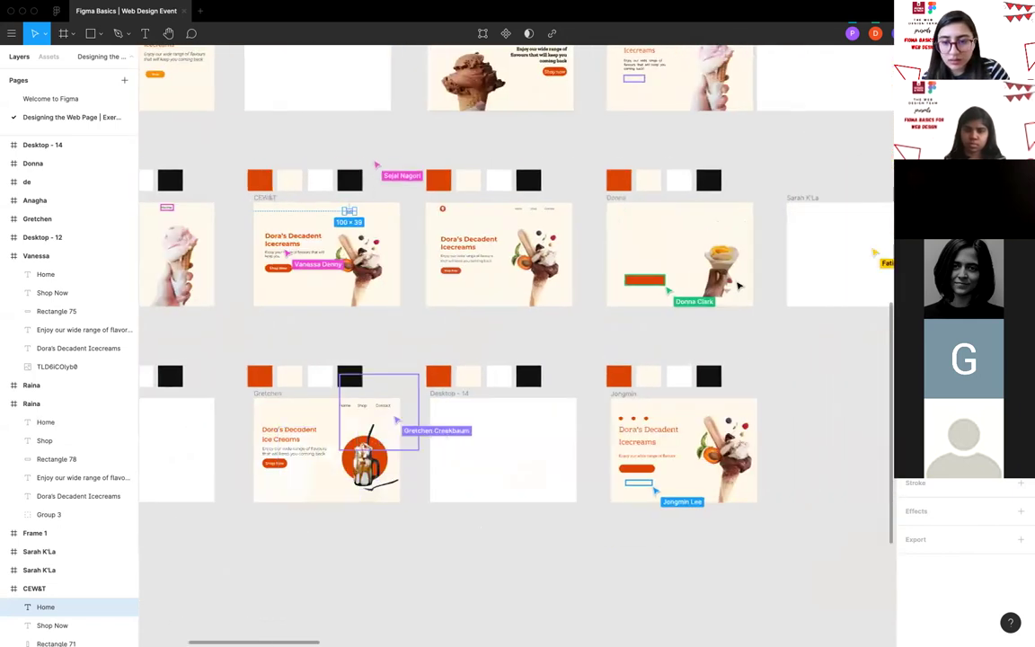
{"action": "scroll", "coordinate": [737, 286], "scroll_direction": "right", "scroll_amount": 3}
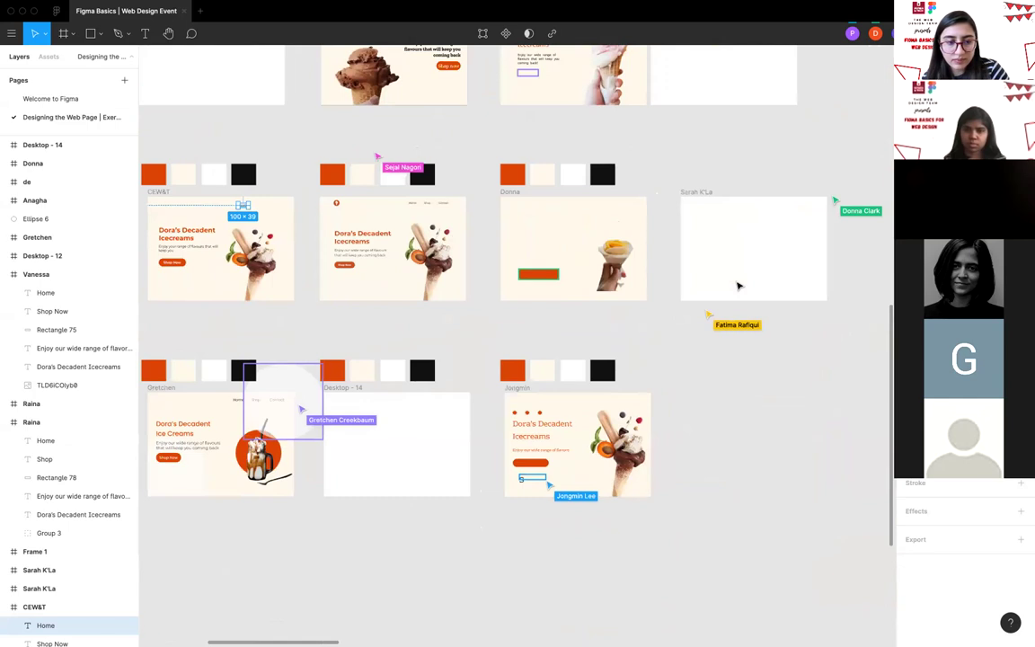
{"action": "scroll", "coordinate": [738, 286], "scroll_direction": "left", "scroll_amount": 3}
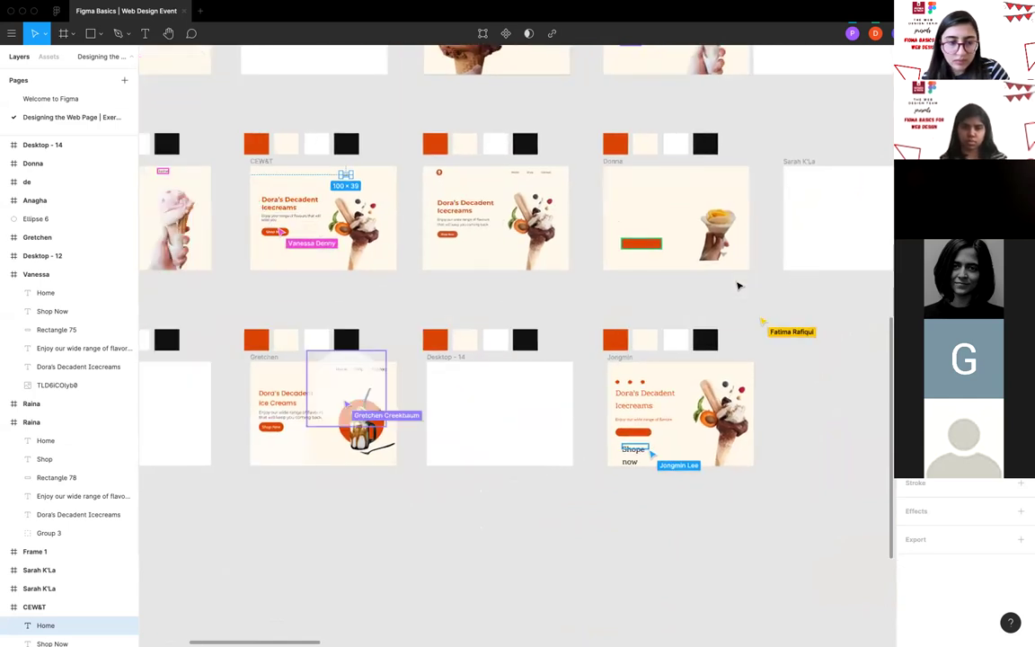
{"action": "scroll", "coordinate": [530, 381], "scroll_direction": "up", "scroll_amount": 5, "text": "ctrl"}
{"action": "scroll", "coordinate": [356, 412], "scroll_direction": "up", "scroll_amount": 1, "text": "ctrl"}
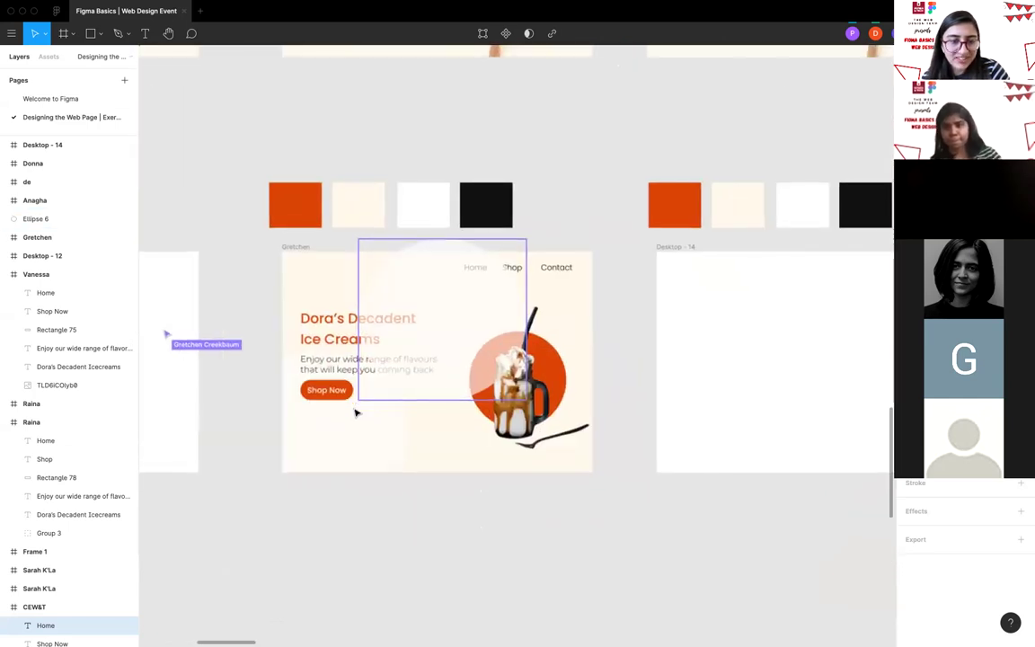
{"action": "scroll", "coordinate": [355, 412], "scroll_direction": "down", "scroll_amount": 4, "text": "ctrl"}
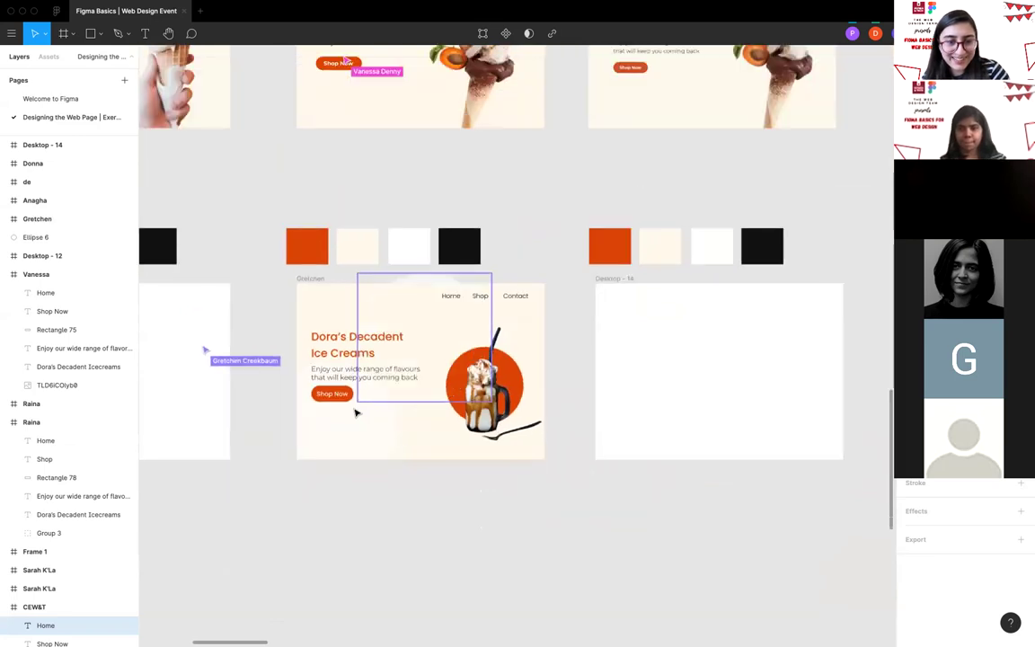
{"action": "scroll", "coordinate": [356, 412], "scroll_direction": "down", "scroll_amount": 3, "text": "ctrl"}
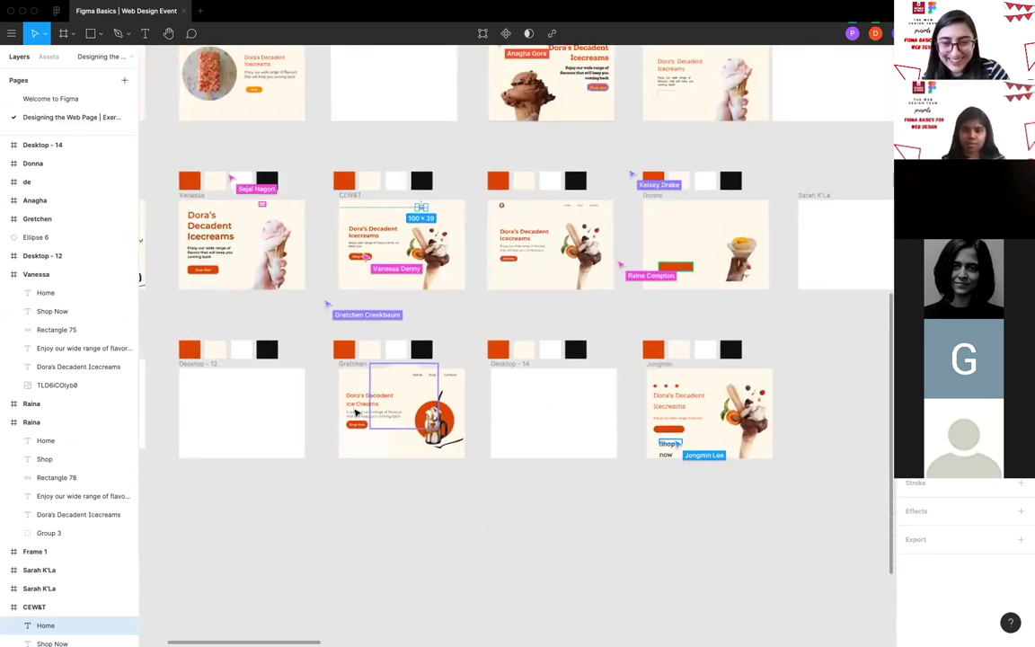
{"action": "scroll", "coordinate": [483, 428], "scroll_direction": "up", "scroll_amount": 3, "text": "ctrl"}
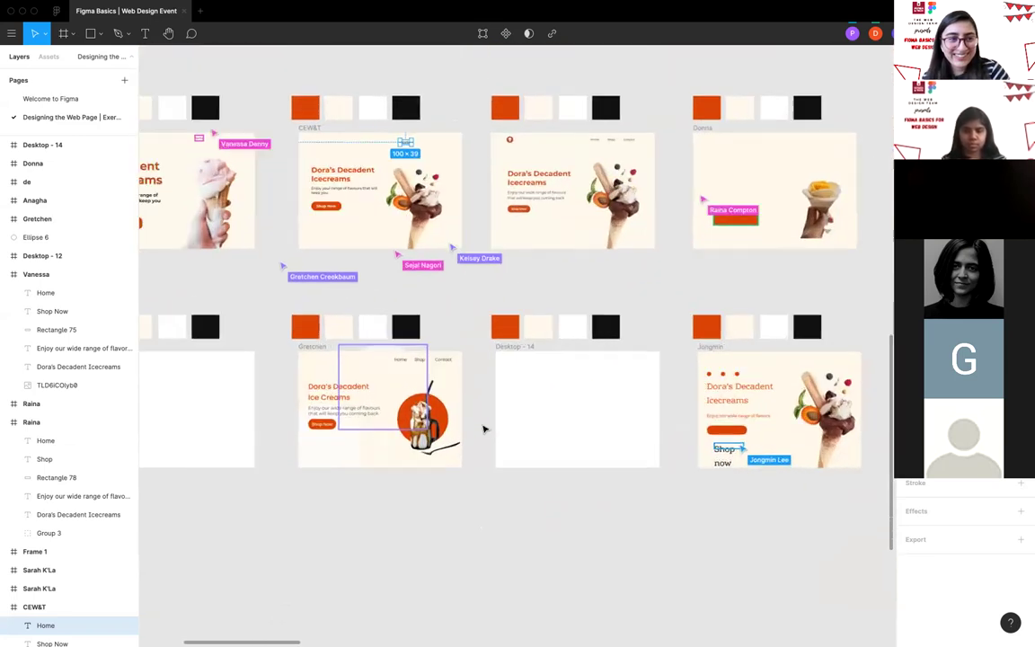
{"action": "scroll", "coordinate": [484, 429], "scroll_direction": "down", "scroll_amount": 2, "text": "ctrl"}
{"action": "scroll", "coordinate": [484, 428], "scroll_direction": "up", "scroll_amount": 3}
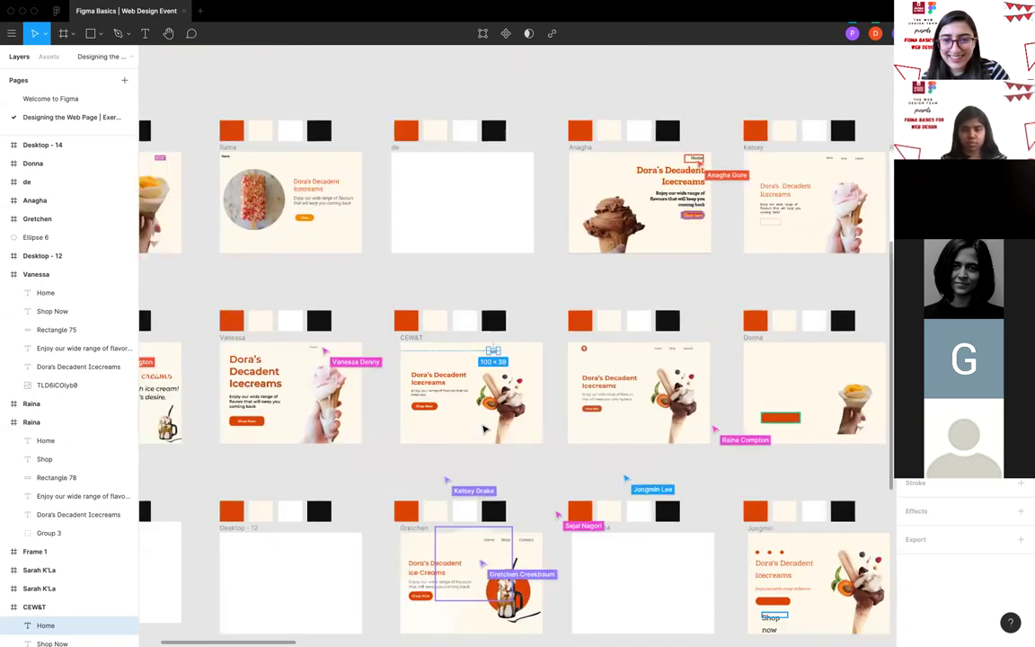
{"action": "scroll", "coordinate": [484, 429], "scroll_direction": "left", "scroll_amount": 3}
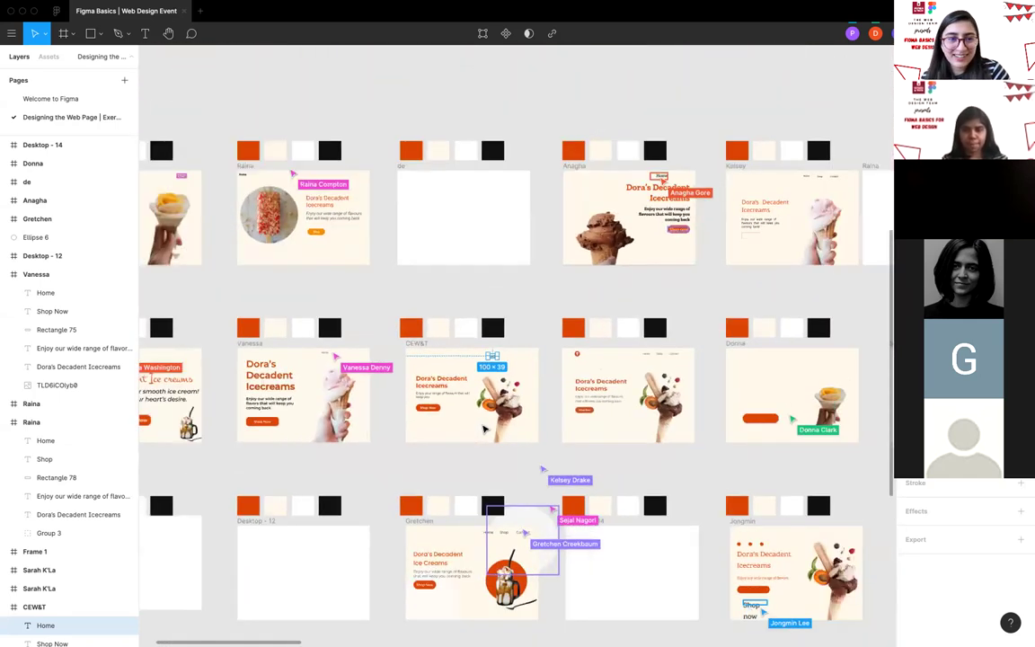
{"action": "scroll", "coordinate": [483, 428], "scroll_direction": "down", "scroll_amount": 1, "text": "ctrl"}
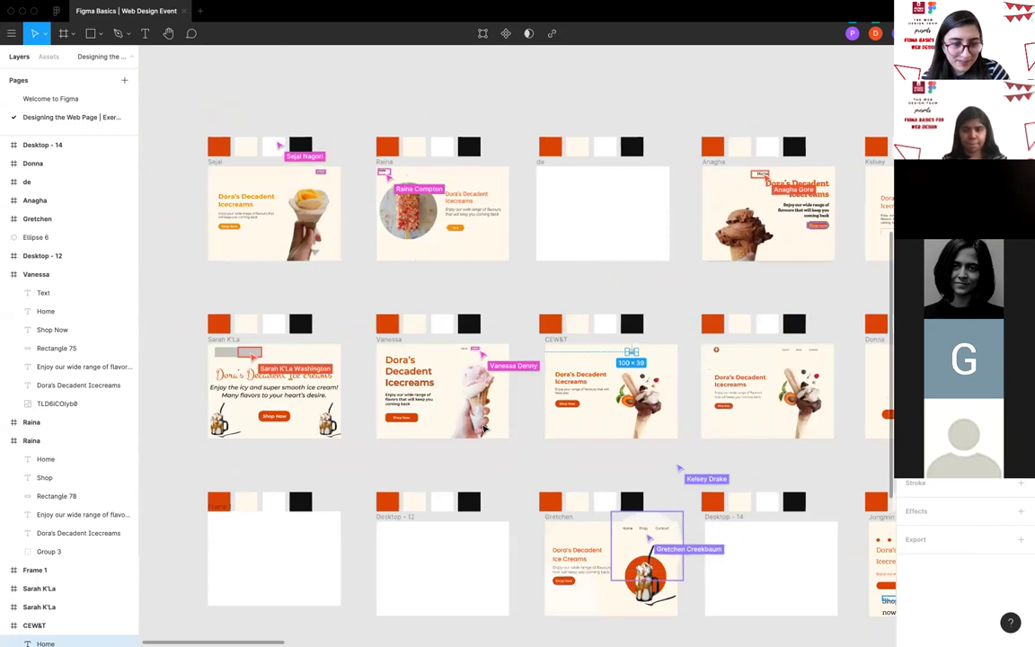
{"action": "scroll", "coordinate": [483, 429], "scroll_direction": "down", "scroll_amount": 2}
{"action": "scroll", "coordinate": [484, 429], "scroll_direction": "down", "scroll_amount": 2}
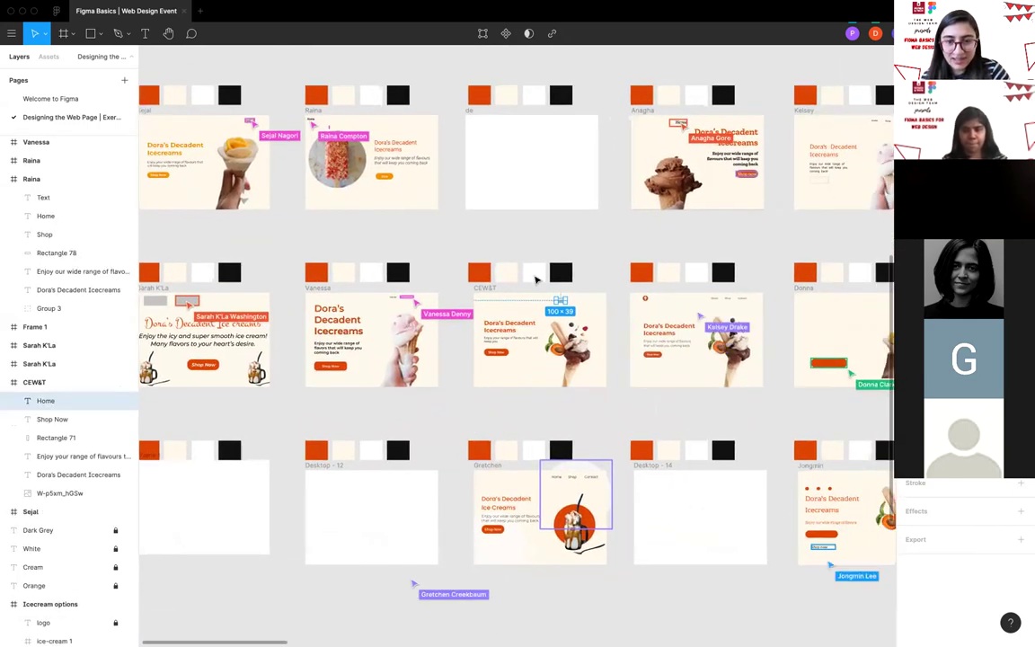
{"action": "scroll", "coordinate": [627, 276], "scroll_direction": "up", "scroll_amount": 5, "text": "ctrl"}
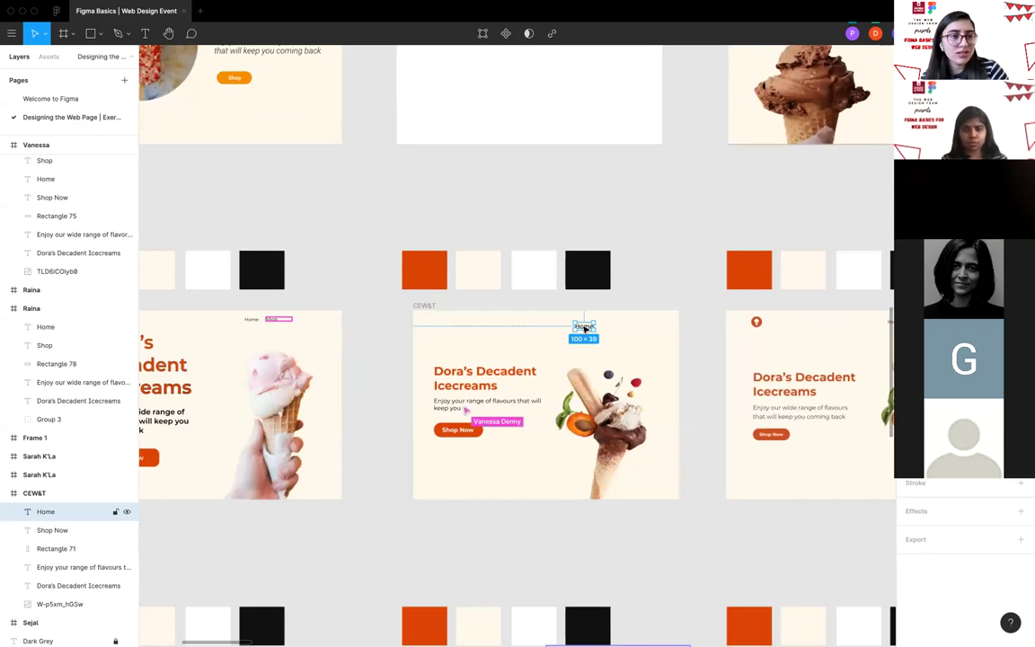
Paste two copies of the Home link beside it and retype the middle one as Contact.
{"action": "key", "text": "ctrl+v"}
{"action": "left_click_drag", "start_coordinate": [584, 329], "coordinate": [637, 331]}
{"action": "key", "text": "ctrl+v"}
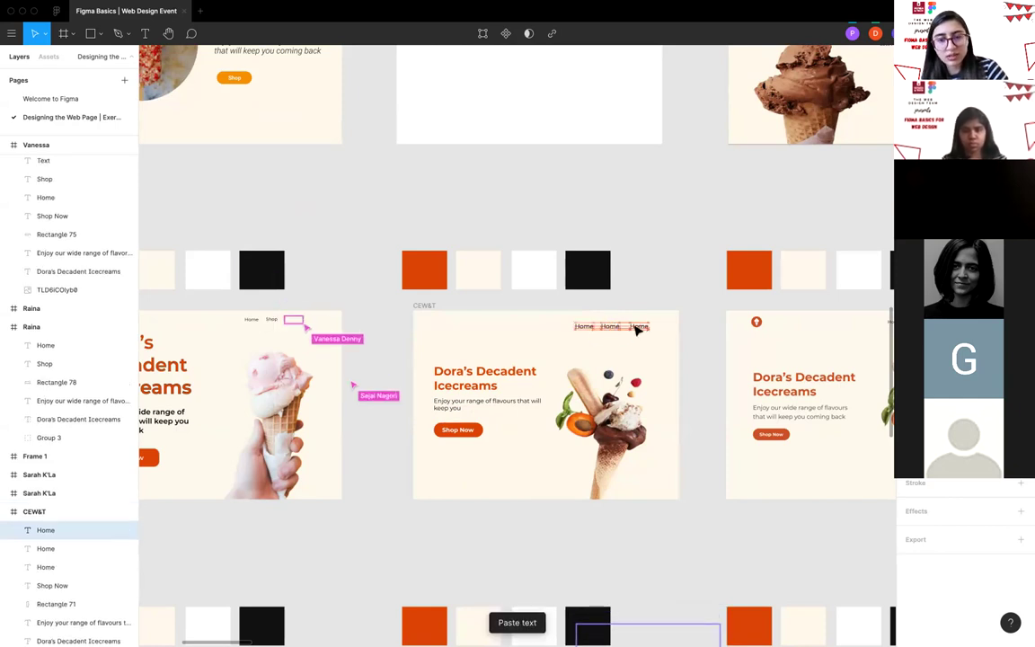
{"action": "double_click", "coordinate": [605, 327]}
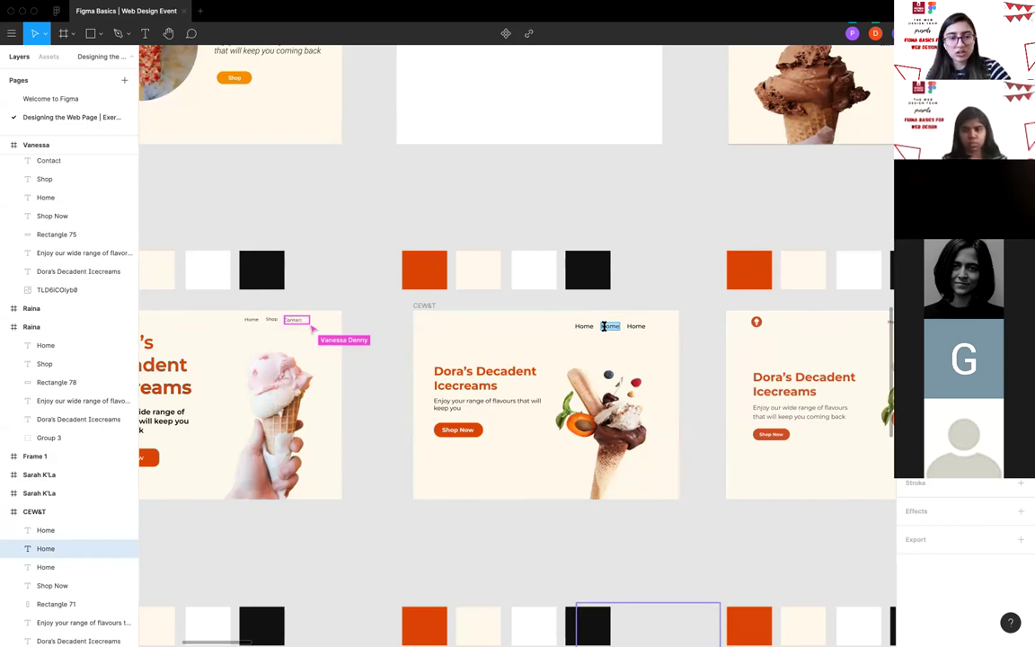
{"action": "type", "text": "Con"}
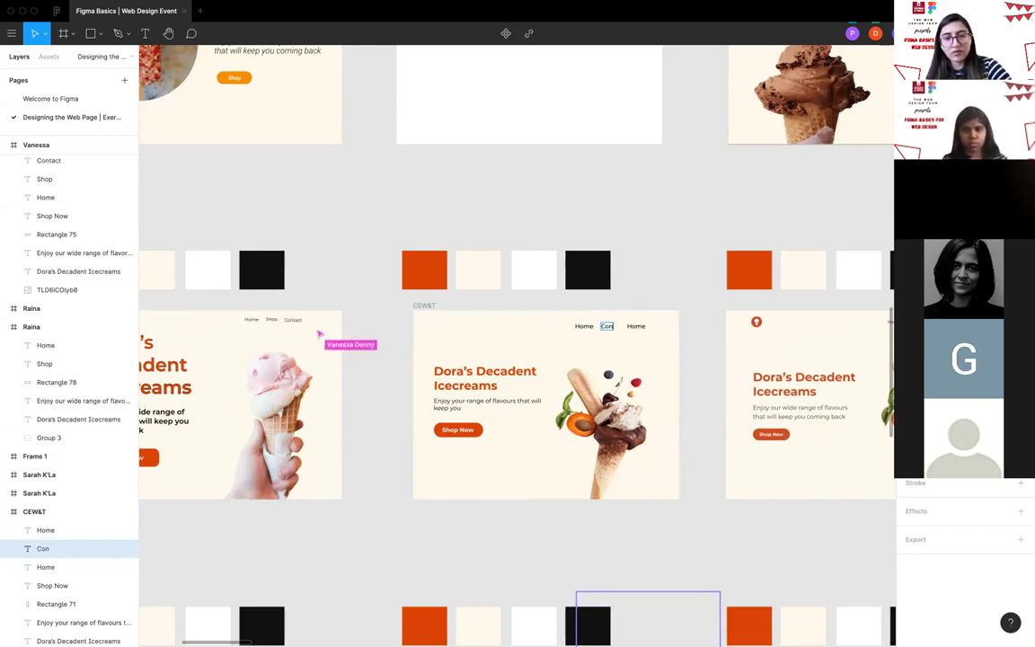
{"action": "type", "text": "tac"}
Retype the third copy as Shop, then select the Home link.
{"action": "double_click", "coordinate": [636, 327]}
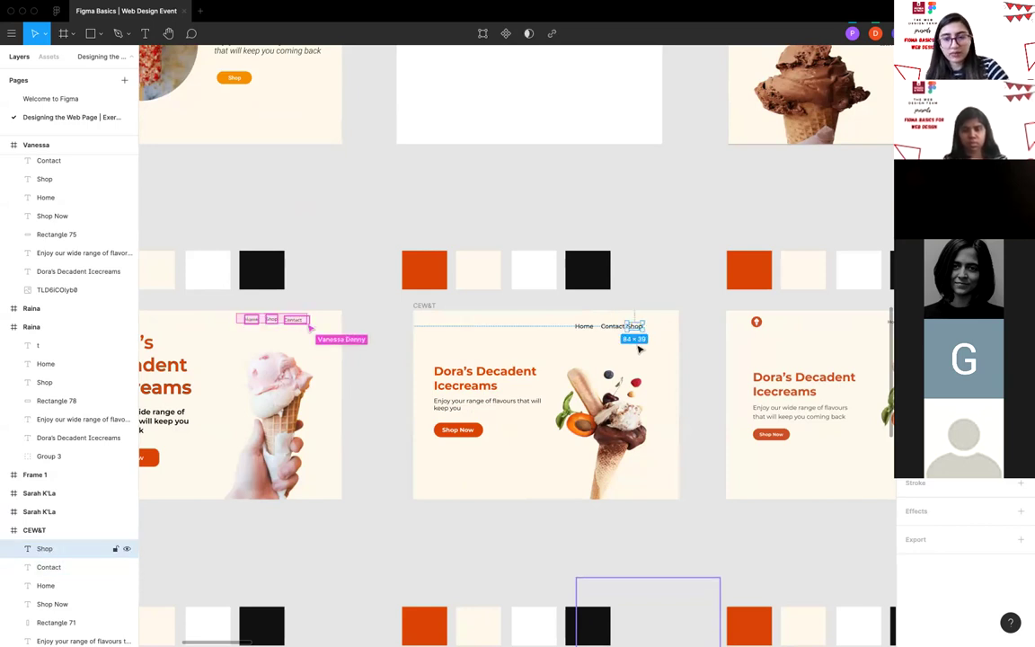
{"action": "scroll", "coordinate": [639, 348], "scroll_direction": "up", "scroll_amount": 3}
{"action": "scroll", "coordinate": [639, 349], "scroll_direction": "down", "scroll_amount": 5}
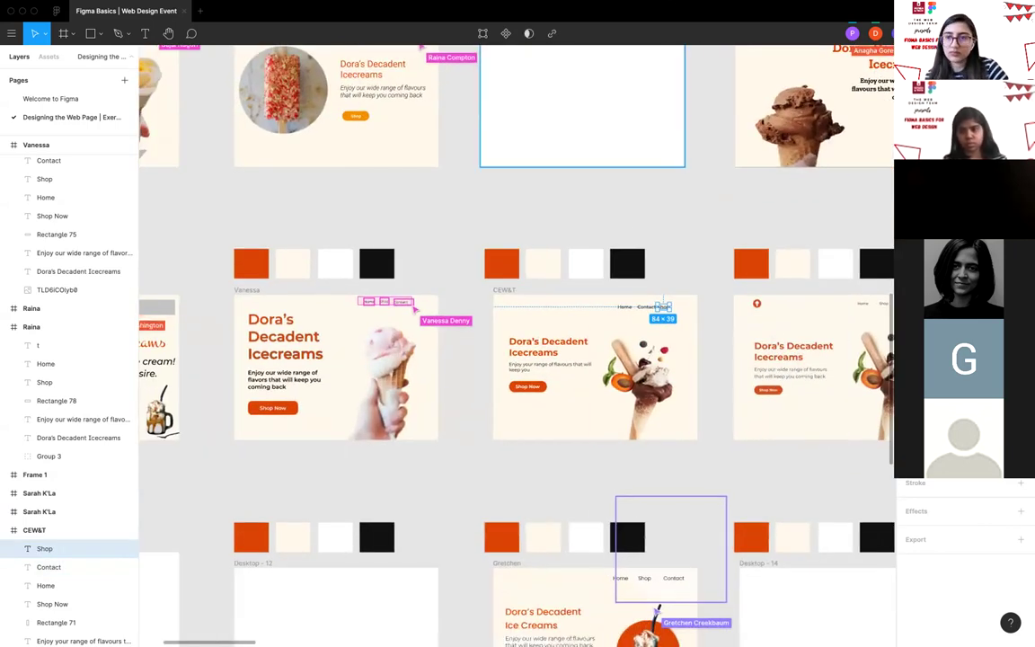
{"action": "scroll", "coordinate": [606, 246], "scroll_direction": "up", "scroll_amount": 2}
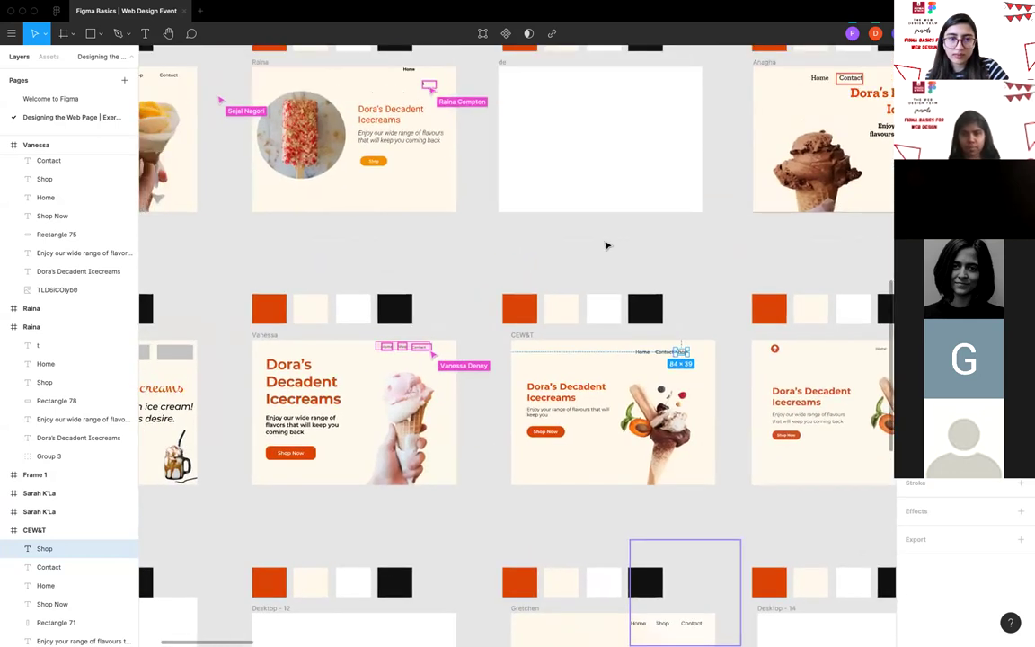
{"action": "scroll", "coordinate": [670, 280], "scroll_direction": "right", "scroll_amount": 5}
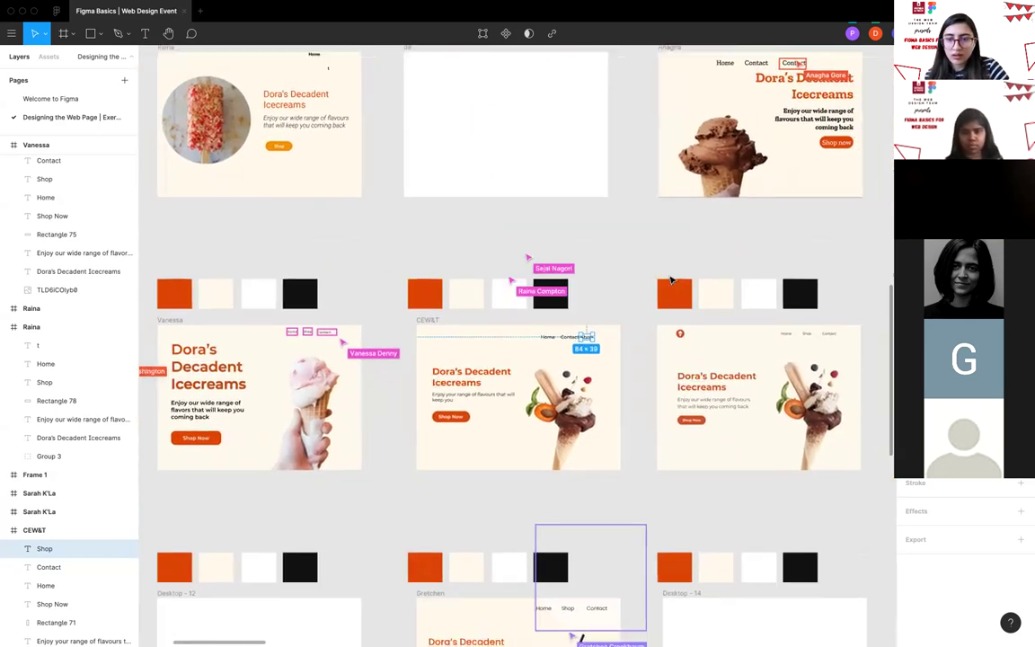
{"action": "scroll", "coordinate": [670, 280], "scroll_direction": "down", "scroll_amount": 3}
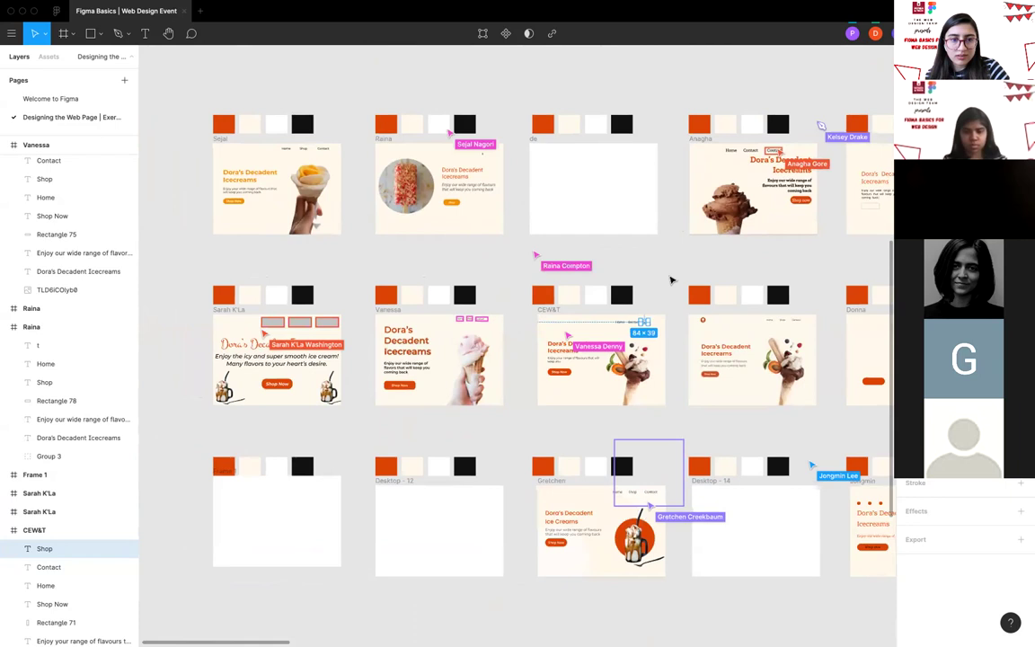
{"action": "scroll", "coordinate": [670, 279], "scroll_direction": "down", "scroll_amount": 1}
{"action": "scroll", "coordinate": [670, 280], "scroll_direction": "right", "scroll_amount": 8}
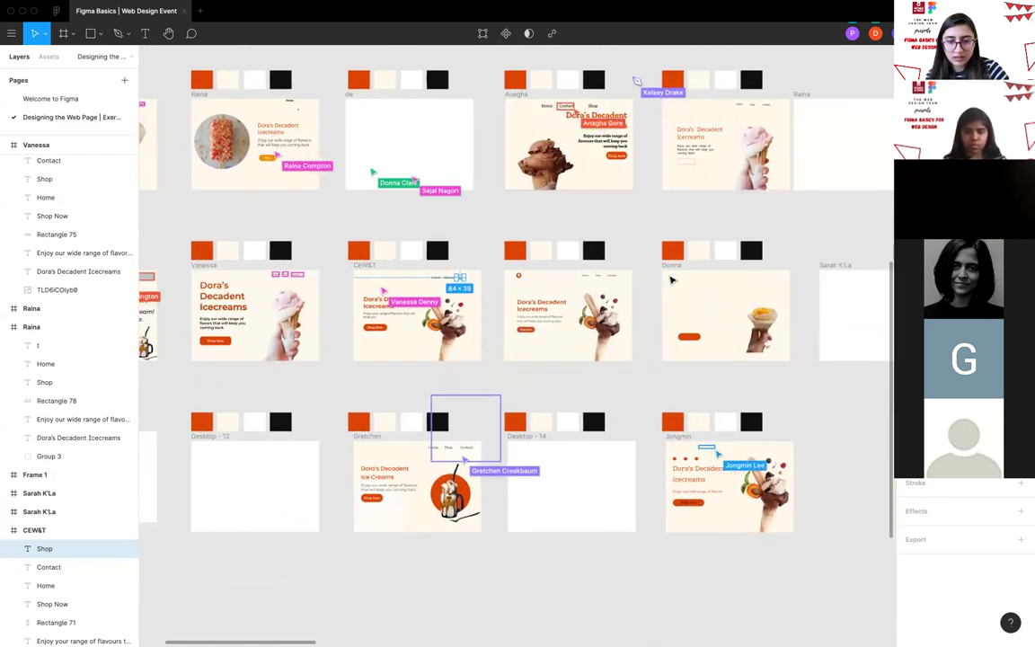
{"action": "scroll", "coordinate": [670, 279], "scroll_direction": "up", "scroll_amount": 1}
{"action": "scroll", "coordinate": [670, 280], "scroll_direction": "up", "scroll_amount": 1}
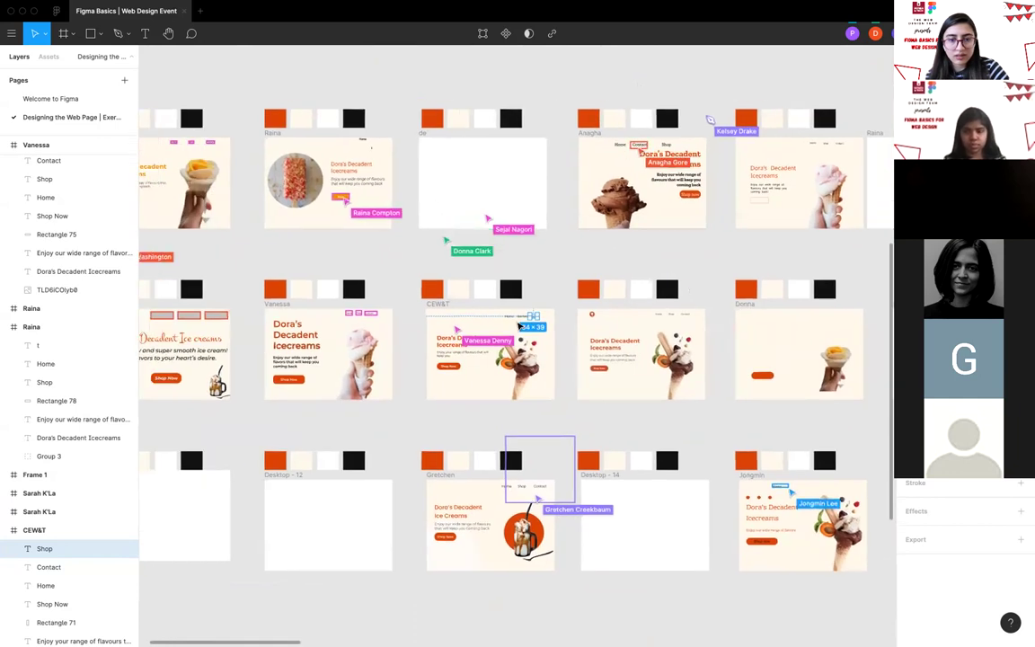
{"action": "scroll", "coordinate": [490, 304], "scroll_direction": "up", "scroll_amount": 5}
{"action": "left_click", "coordinate": [490, 303]}
Select Home, Contact and Shop and tidy them into an evenly spaced 406.62 × 39 nav bar.
{"action": "left_click", "coordinate": [572, 303], "text": "shift"}
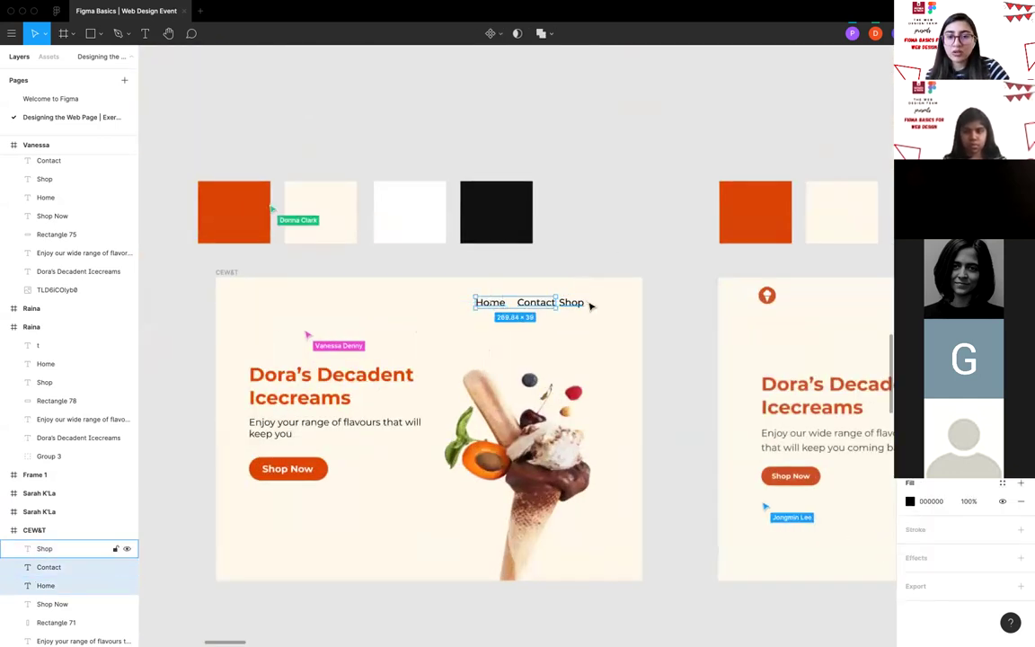
{"action": "key", "text": "shift+a"}
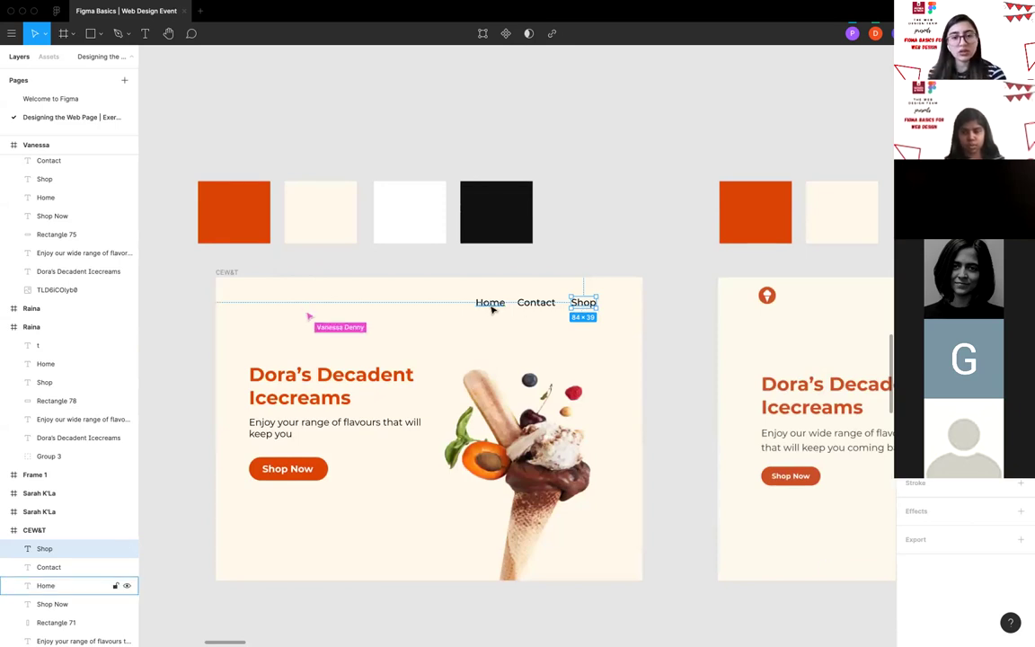
{"action": "left_click", "coordinate": [491, 303]}
{"action": "left_click", "coordinate": [532, 307], "text": "shift"}
{"action": "left_click", "coordinate": [590, 304], "text": "shift"}
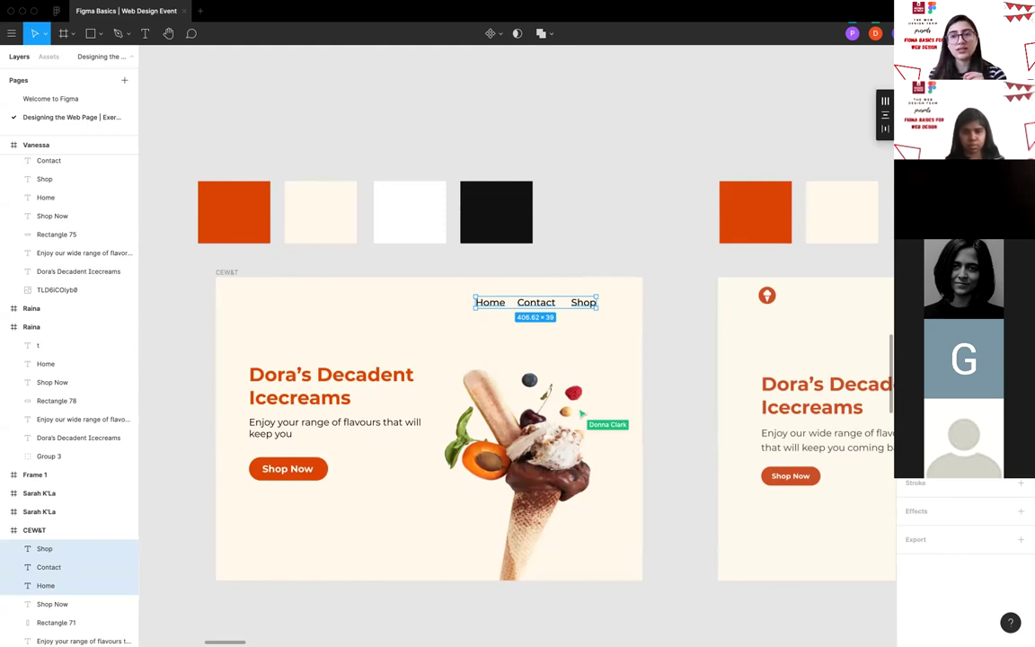
{"action": "scroll", "coordinate": [504, 233], "scroll_direction": "down", "scroll_amount": 5}
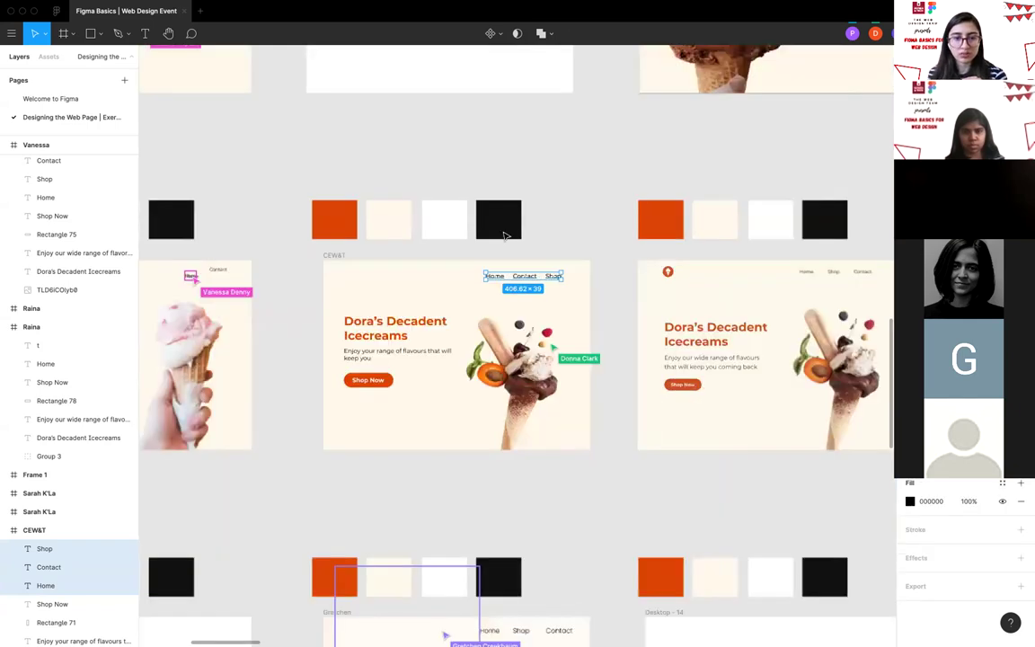
{"action": "scroll", "coordinate": [506, 236], "scroll_direction": "down", "scroll_amount": 3}
{"action": "scroll", "coordinate": [504, 236], "scroll_direction": "up", "scroll_amount": 4}
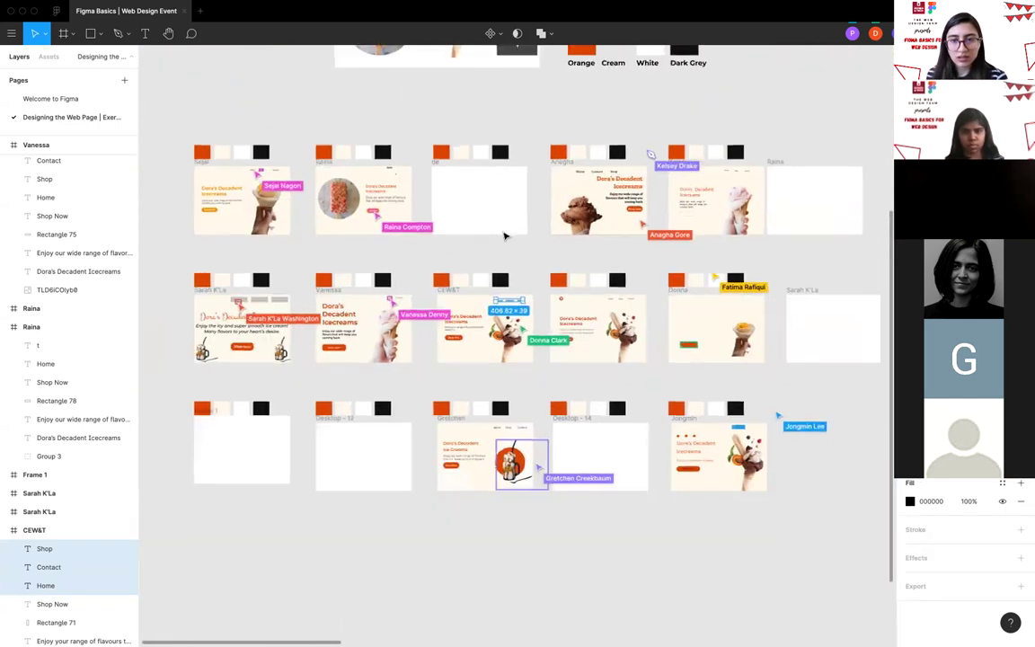
{"action": "scroll", "coordinate": [435, 272], "scroll_direction": "down", "scroll_amount": 5}
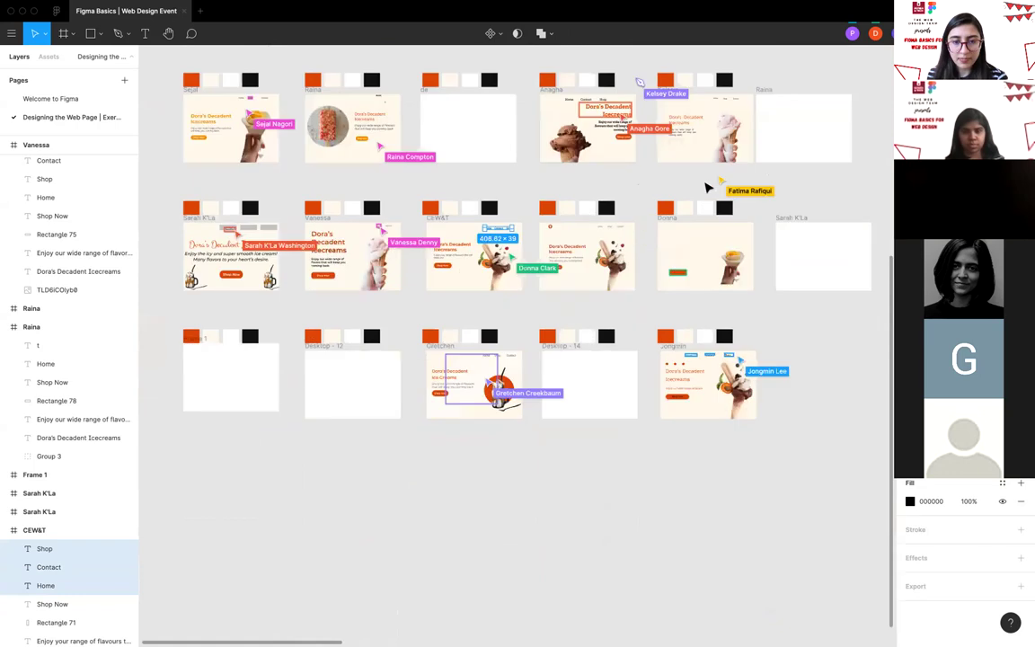
{"action": "scroll", "coordinate": [436, 272], "scroll_direction": "up", "scroll_amount": 3}
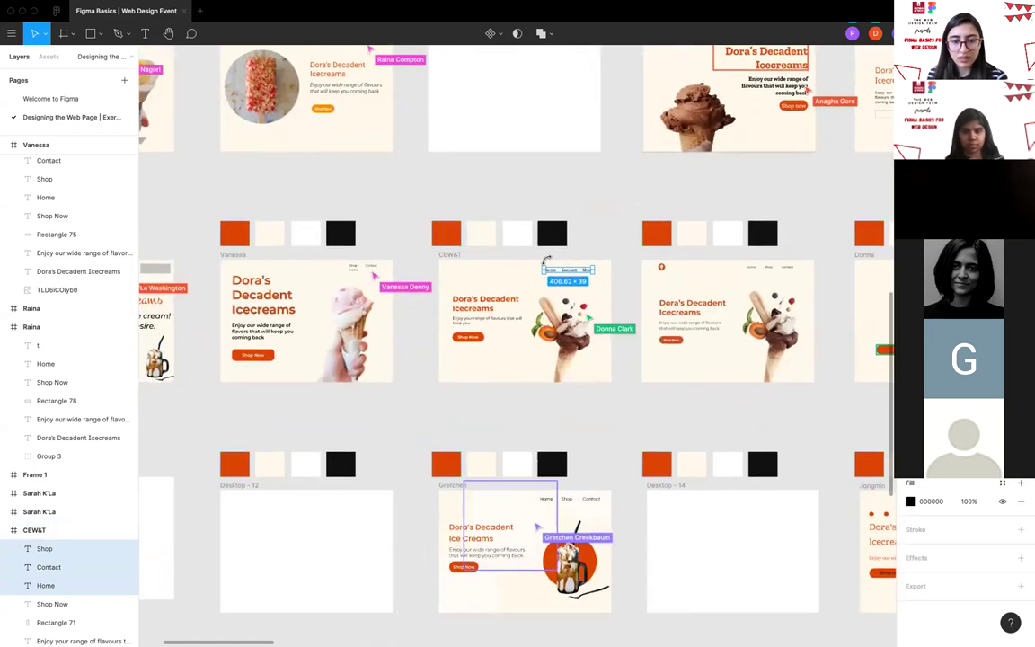
{"action": "scroll", "coordinate": [547, 266], "scroll_direction": "up", "scroll_amount": 2}
{"action": "scroll", "coordinate": [547, 266], "scroll_direction": "left", "scroll_amount": 2}
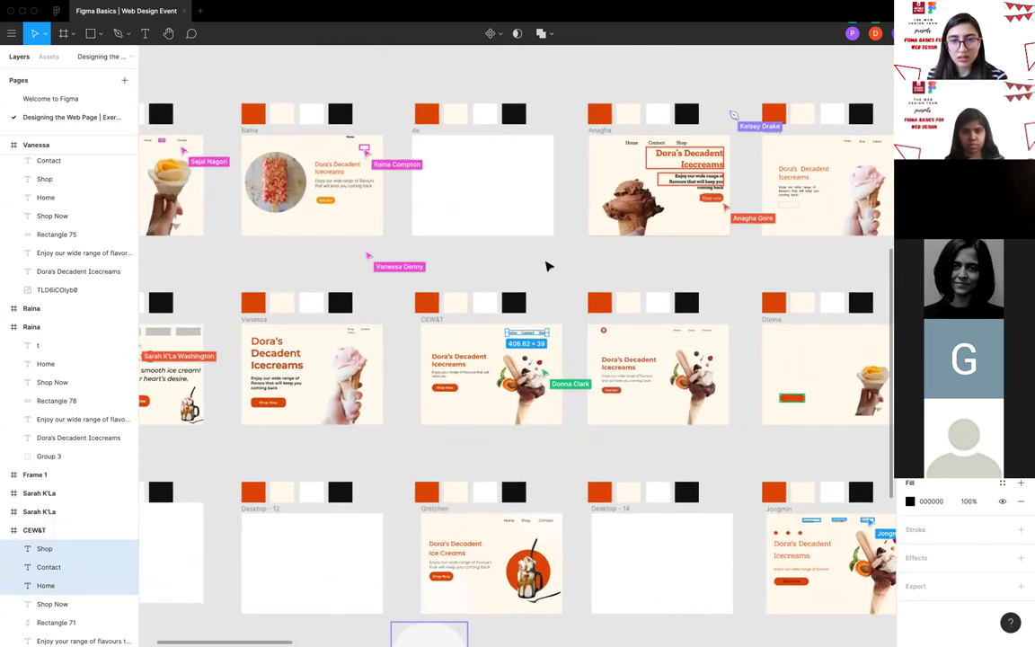
{"action": "scroll", "coordinate": [296, 319], "scroll_direction": "down", "scroll_amount": 2}
{"action": "scroll", "coordinate": [296, 319], "scroll_direction": "left", "scroll_amount": 2}
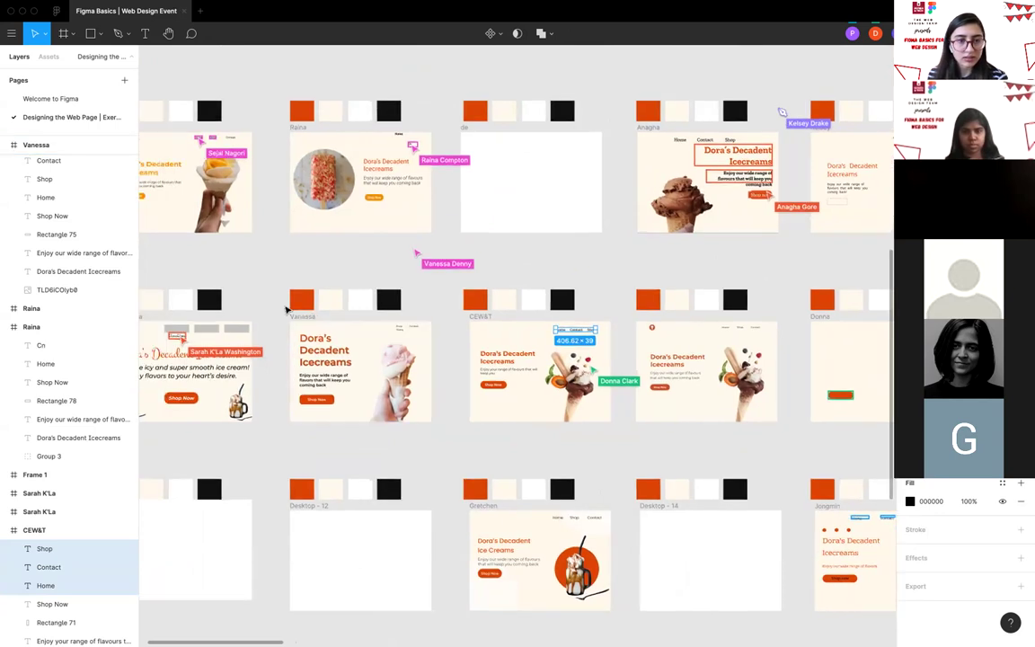
{"action": "scroll", "coordinate": [310, 345], "scroll_direction": "down", "scroll_amount": 3}
{"action": "scroll", "coordinate": [310, 346], "scroll_direction": "right", "scroll_amount": 5}
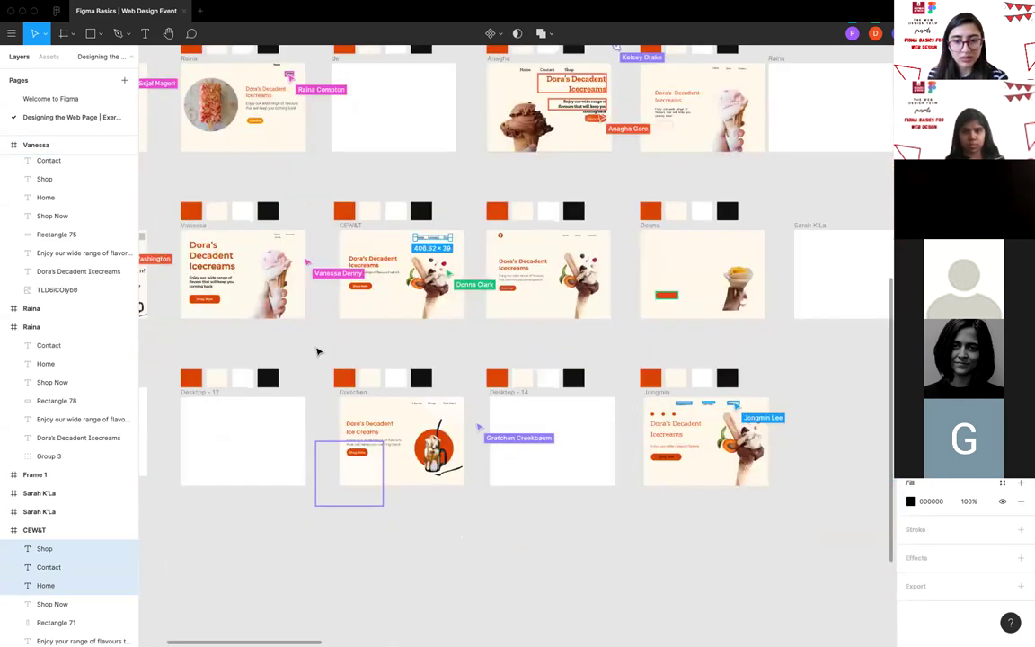
{"action": "scroll", "coordinate": [452, 318], "scroll_direction": "up", "scroll_amount": 2}
{"action": "scroll", "coordinate": [452, 318], "scroll_direction": "left", "scroll_amount": 7}
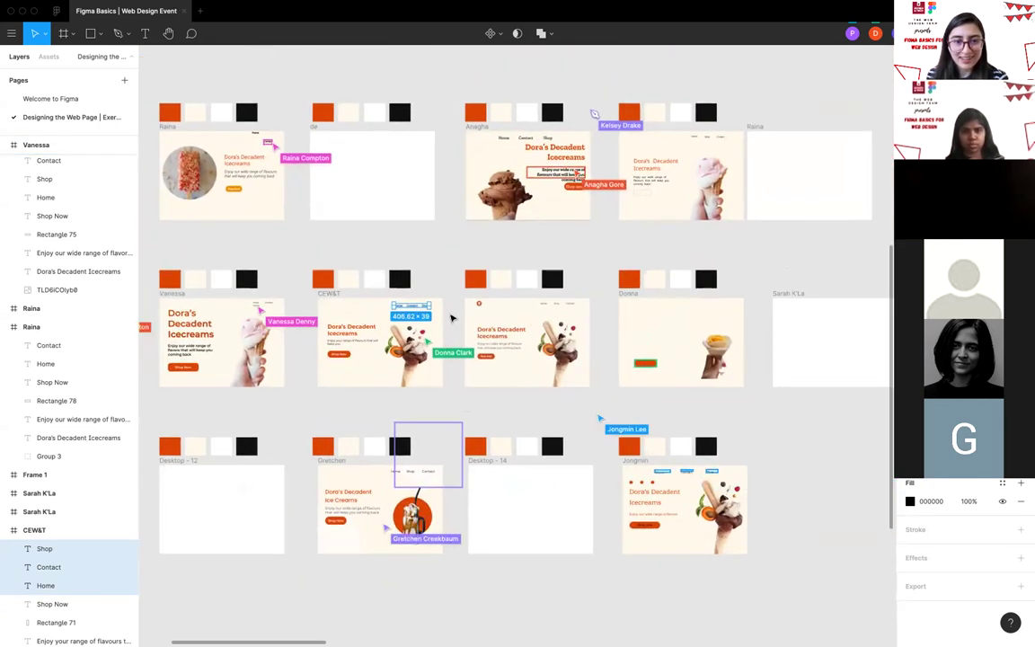
{"action": "scroll", "coordinate": [452, 318], "scroll_direction": "down", "scroll_amount": 2}
{"action": "scroll", "coordinate": [452, 318], "scroll_direction": "right", "scroll_amount": 2}
{"action": "scroll", "coordinate": [452, 318], "scroll_direction": "right", "scroll_amount": 2}
{"action": "scroll", "coordinate": [452, 318], "scroll_direction": "down", "scroll_amount": 1}
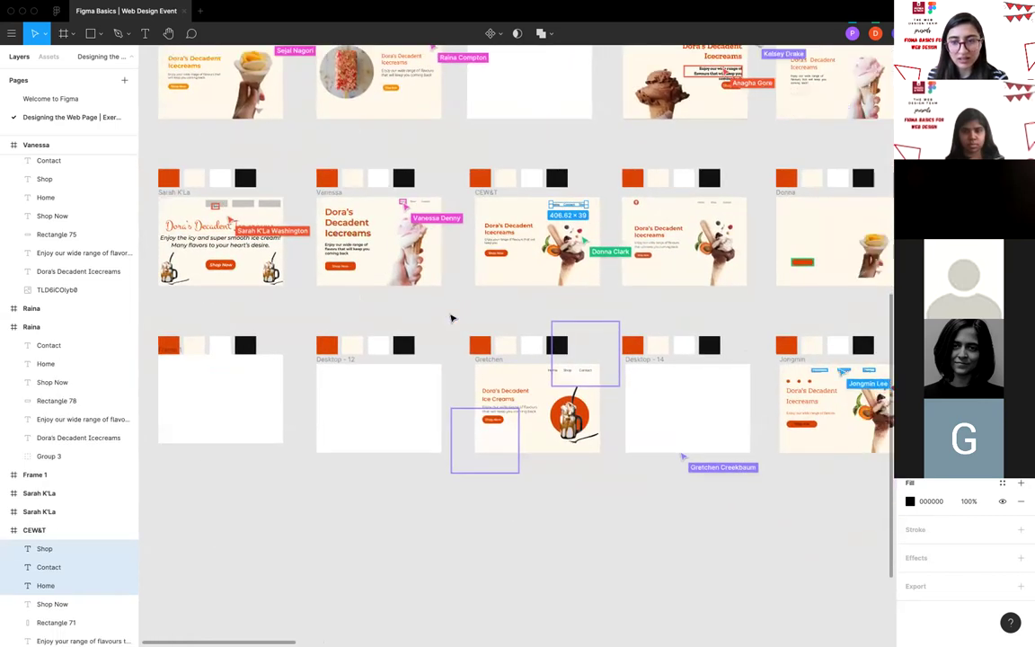
{"action": "scroll", "coordinate": [520, 316], "scroll_direction": "right", "scroll_amount": 2}
{"action": "scroll", "coordinate": [560, 315], "scroll_direction": "up", "scroll_amount": 1}
{"action": "scroll", "coordinate": [561, 315], "scroll_direction": "right", "scroll_amount": 2}
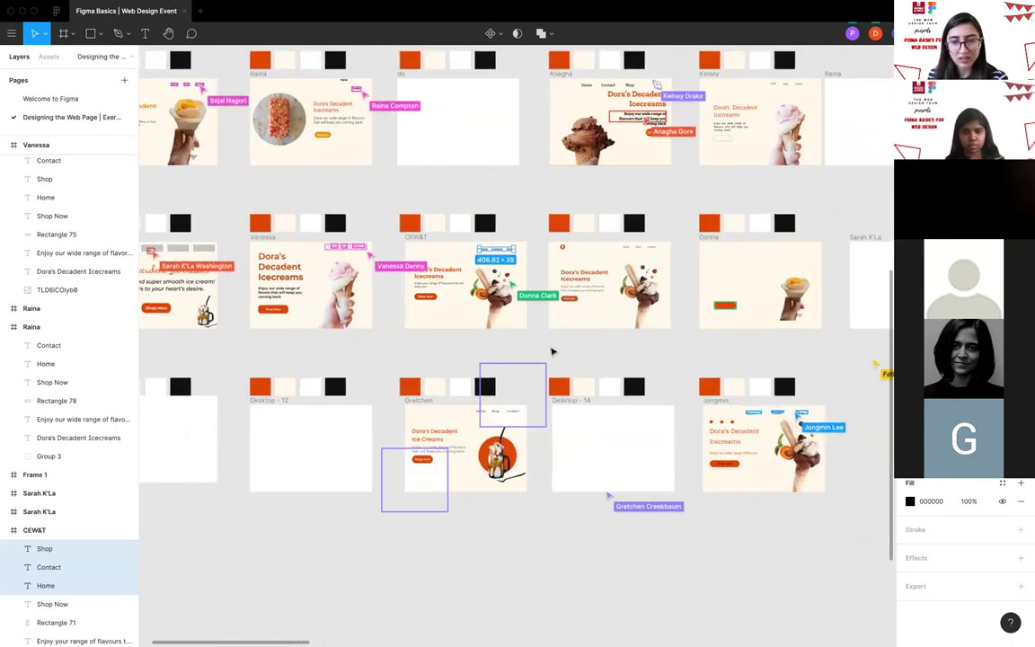
{"action": "scroll", "coordinate": [552, 352], "scroll_direction": "right", "scroll_amount": 3}
{"action": "scroll", "coordinate": [552, 351], "scroll_direction": "down", "scroll_amount": 3}
{"action": "scroll", "coordinate": [552, 351], "scroll_direction": "left", "scroll_amount": 1}
{"action": "scroll", "coordinate": [552, 352], "scroll_direction": "up", "scroll_amount": 1}
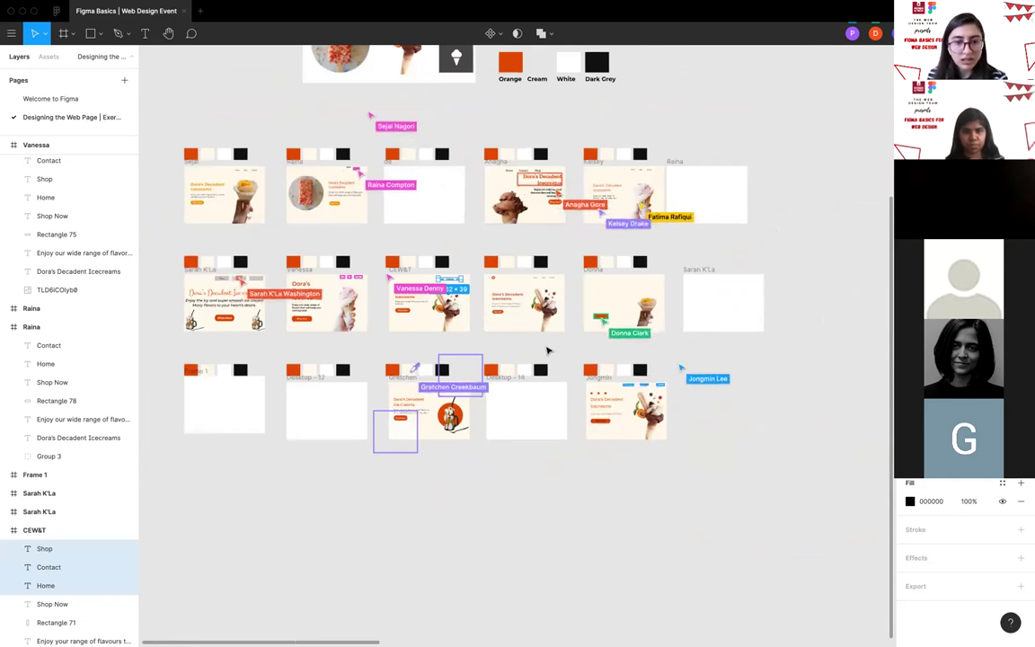
{"action": "scroll", "coordinate": [617, 315], "scroll_direction": "up", "scroll_amount": 3}
{"action": "scroll", "coordinate": [616, 270], "scroll_direction": "down", "scroll_amount": 3}
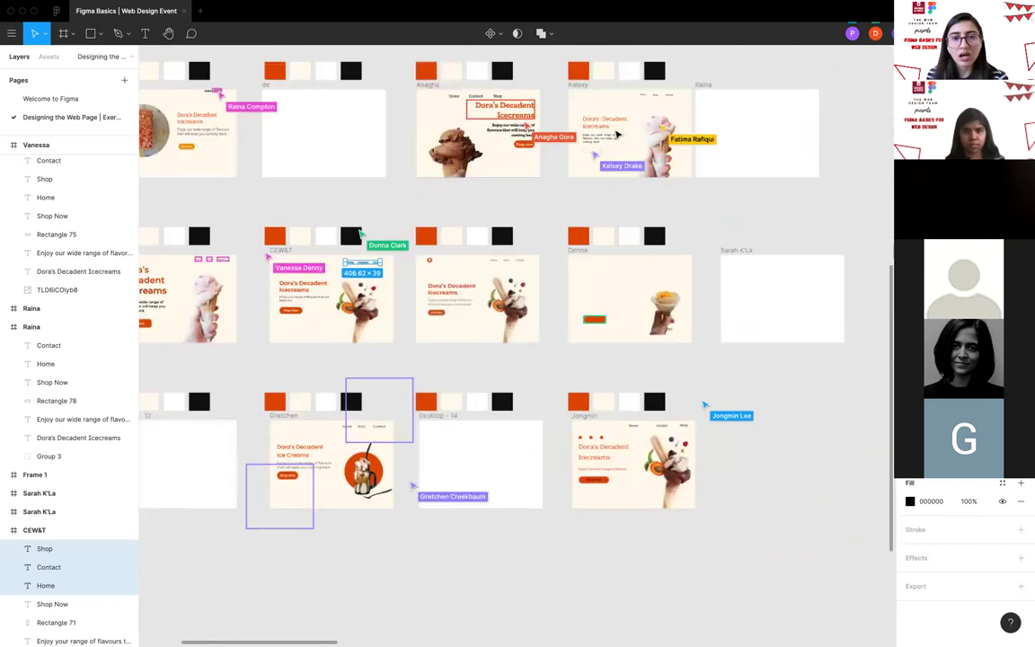
{"action": "scroll", "coordinate": [614, 134], "scroll_direction": "up", "scroll_amount": 5}
{"action": "scroll", "coordinate": [539, 261], "scroll_direction": "up", "scroll_amount": 2}
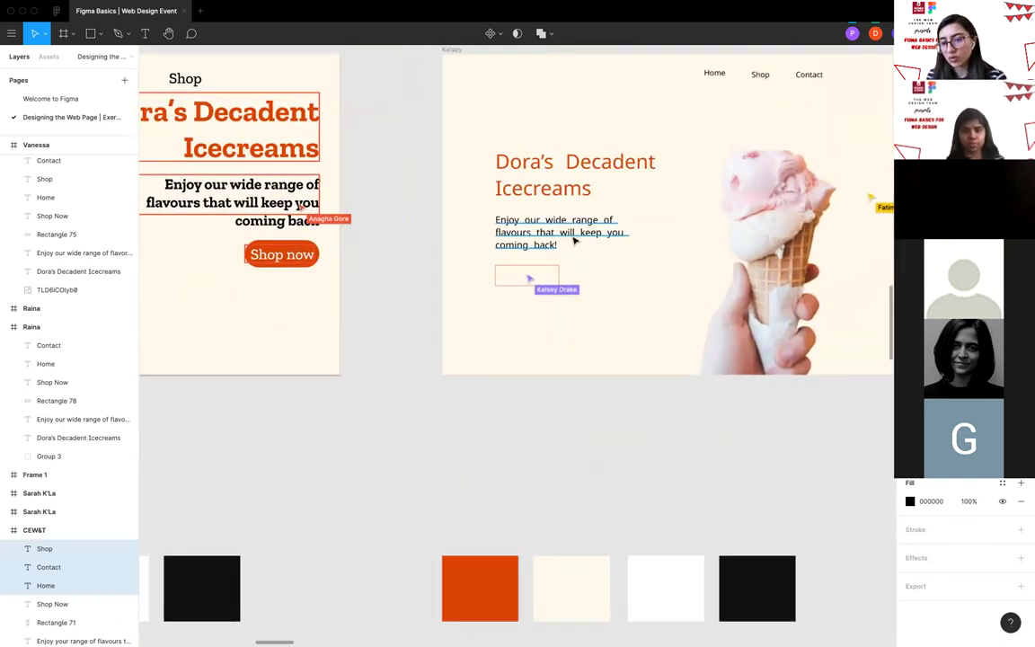
Select the classmate's 203 × 65 Vector 1 button outline and fill it solid orange.
{"action": "key", "text": "Escape"}
{"action": "left_click", "coordinate": [532, 268]}
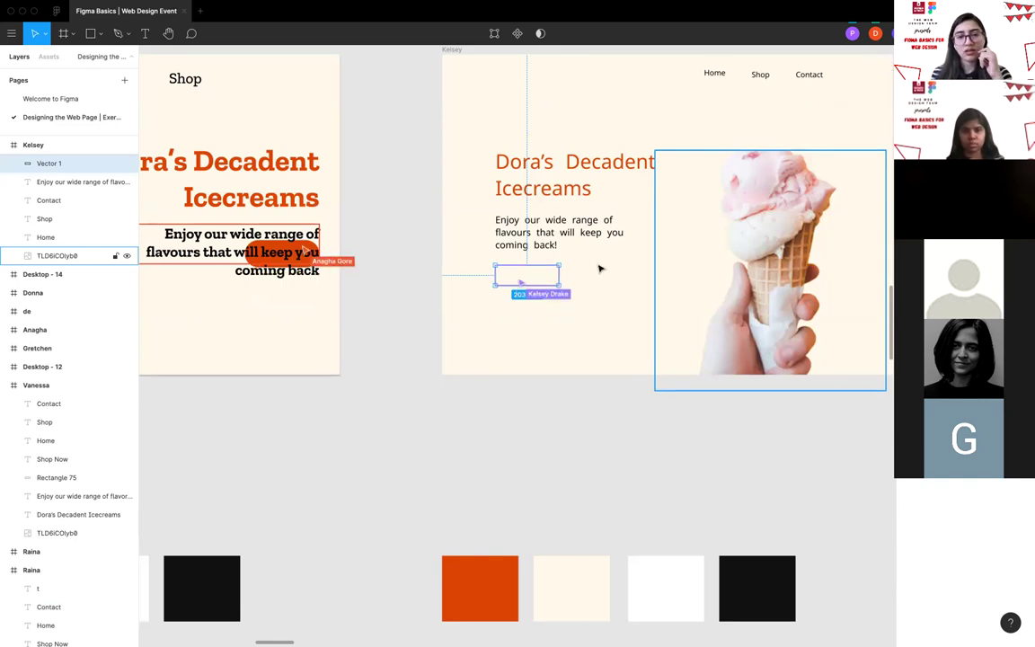
{"action": "scroll", "coordinate": [600, 267], "scroll_direction": "up", "scroll_amount": 3}
{"action": "scroll", "coordinate": [491, 277], "scroll_direction": "up", "scroll_amount": 2}
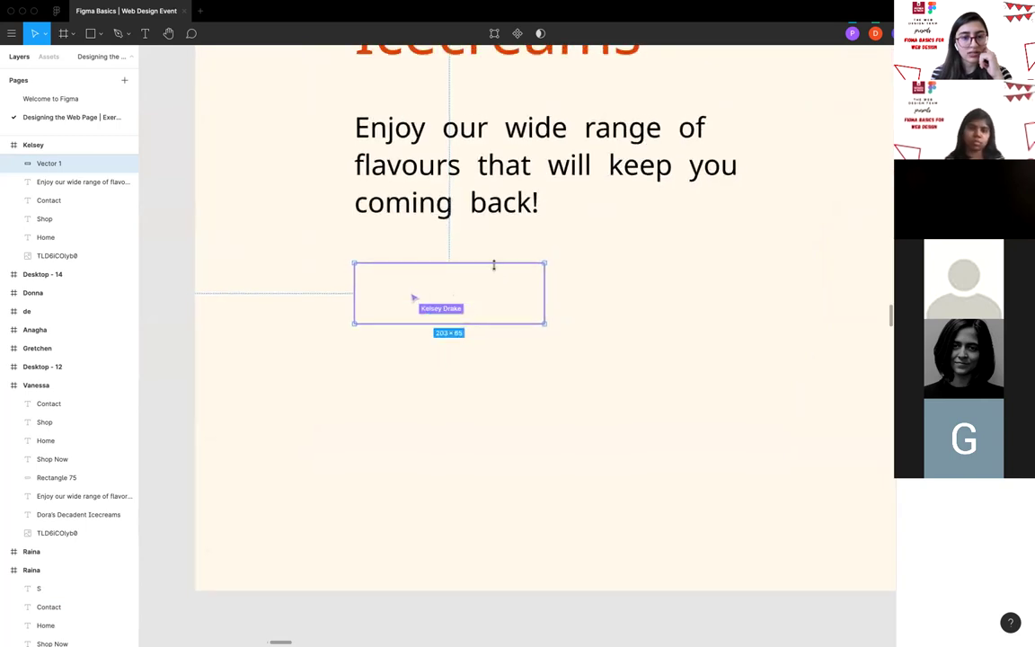
{"action": "scroll", "coordinate": [494, 265], "scroll_direction": "down", "scroll_amount": 3}
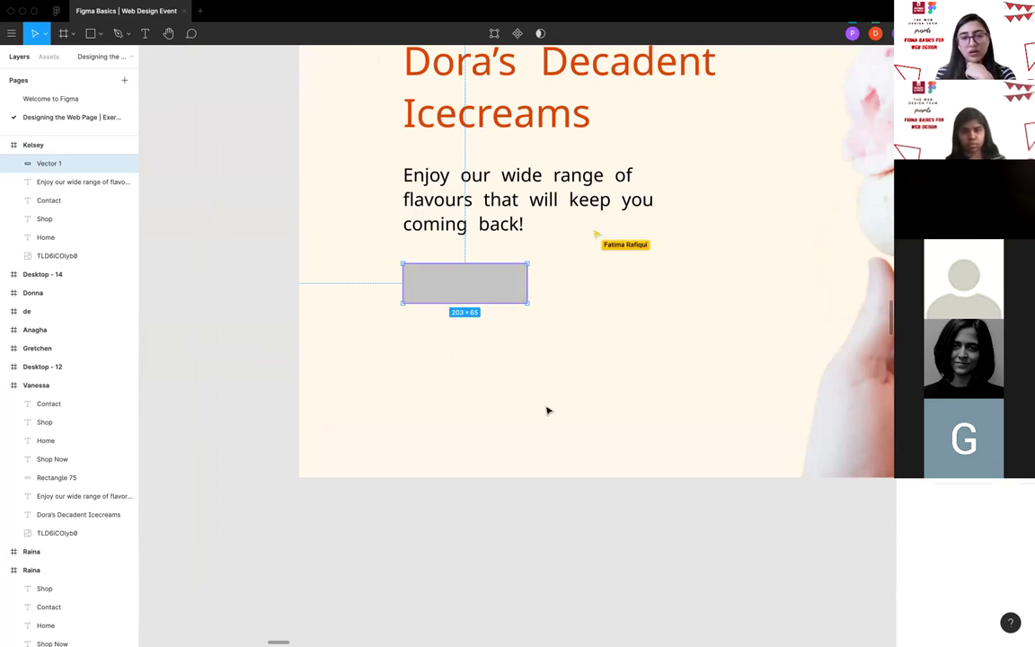
{"action": "scroll", "coordinate": [547, 410], "scroll_direction": "down", "scroll_amount": 3}
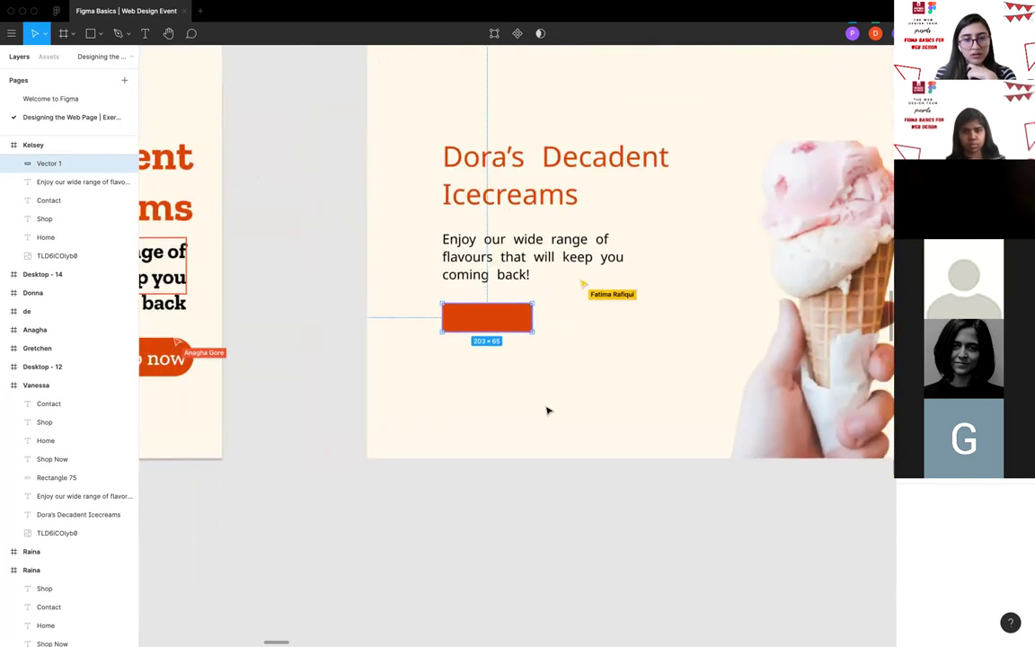
{"action": "scroll", "coordinate": [547, 410], "scroll_direction": "down", "scroll_amount": 2}
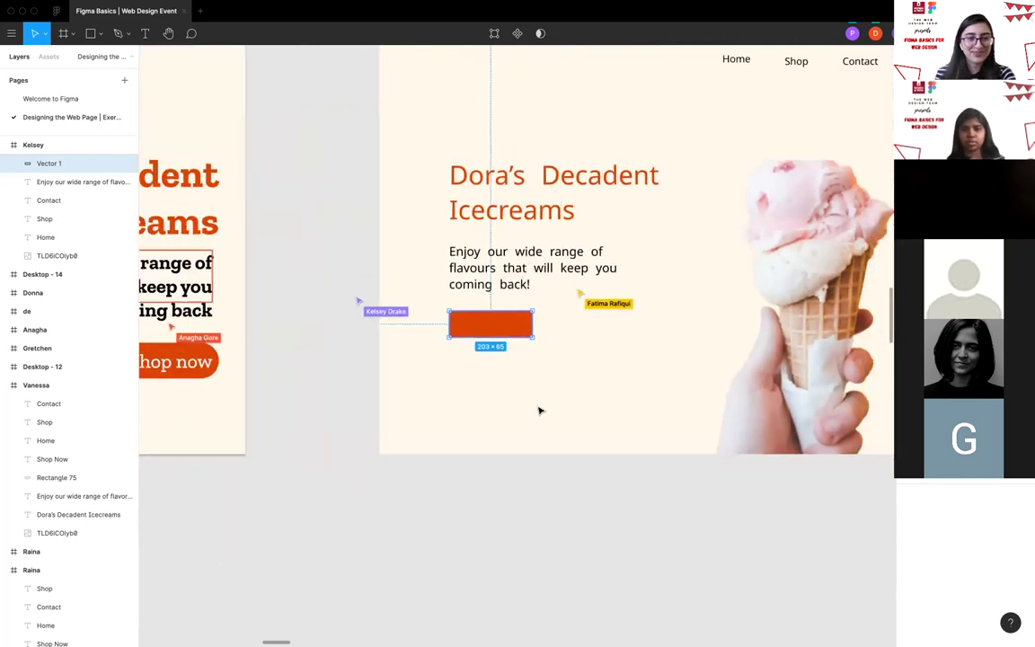
{"action": "scroll", "coordinate": [543, 411], "scroll_direction": "down", "scroll_amount": 3}
{"action": "scroll", "coordinate": [539, 411], "scroll_direction": "down", "scroll_amount": 2}
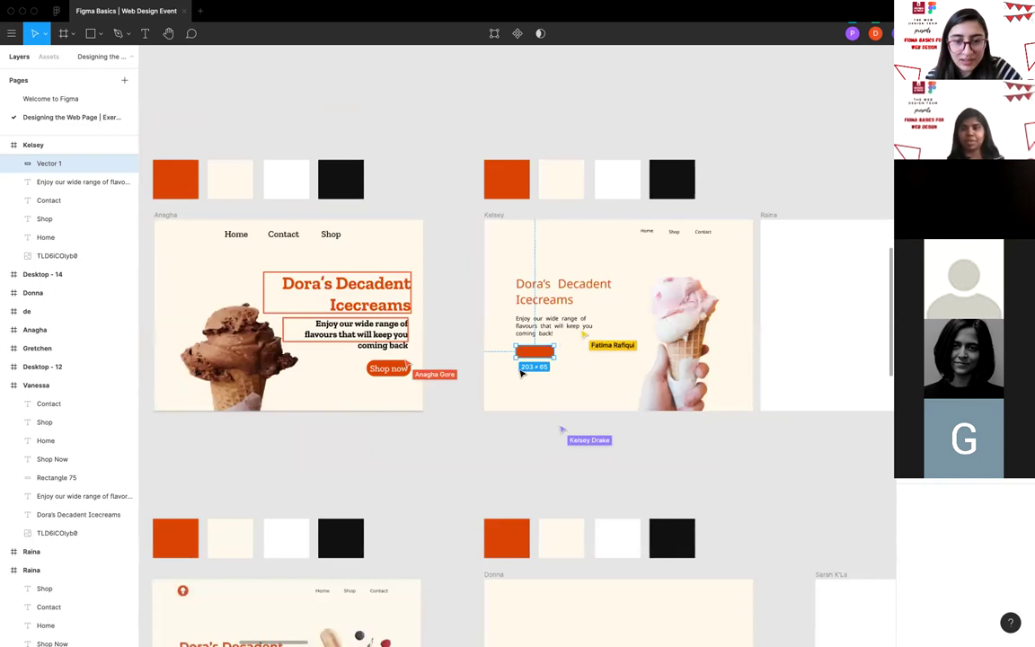
{"action": "left_click", "coordinate": [521, 373]}
{"action": "scroll", "coordinate": [521, 373], "scroll_direction": "down", "scroll_amount": 5}
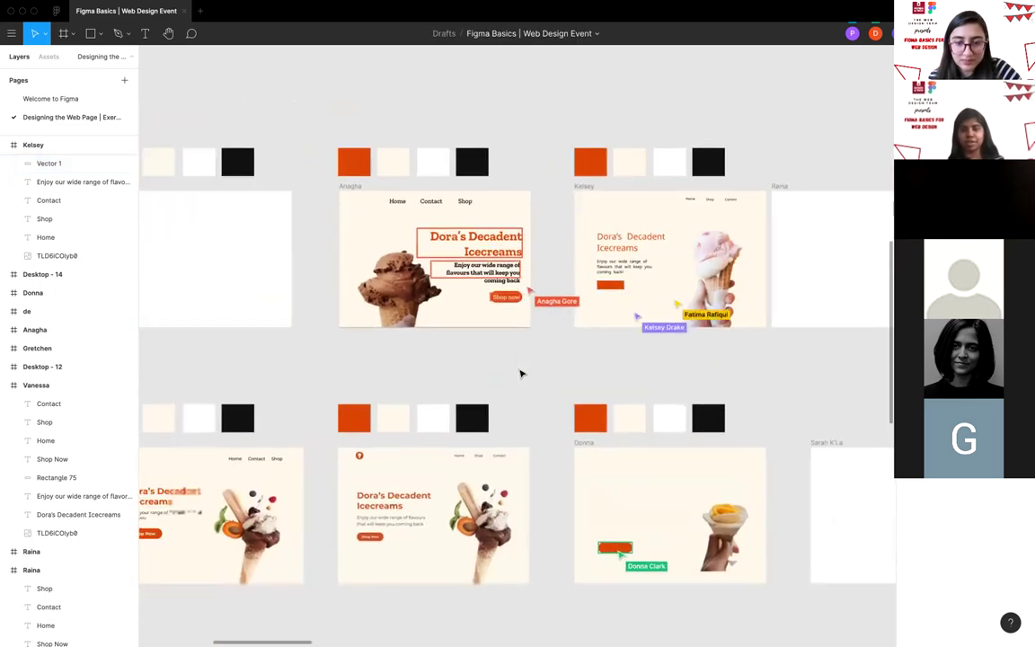
{"action": "scroll", "coordinate": [521, 372], "scroll_direction": "left", "scroll_amount": 6}
{"action": "scroll", "coordinate": [521, 373], "scroll_direction": "down", "scroll_amount": 2}
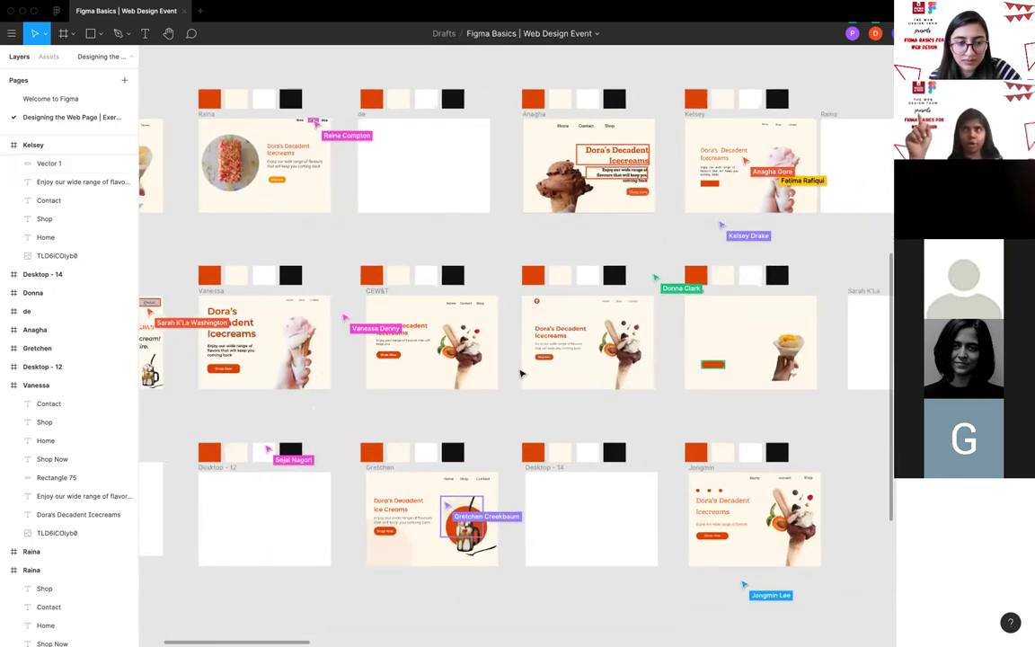
{"action": "scroll", "coordinate": [521, 373], "scroll_direction": "right", "scroll_amount": 3}
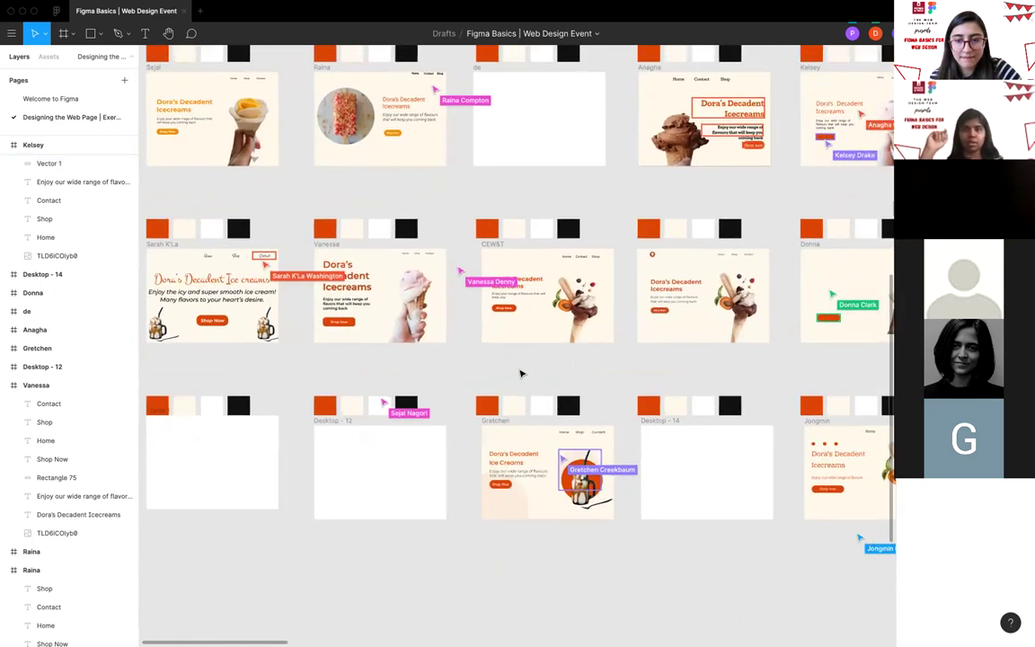
{"action": "scroll", "coordinate": [510, 258], "scroll_direction": "left", "scroll_amount": 2}
{"action": "scroll", "coordinate": [510, 258], "scroll_direction": "up", "scroll_amount": 1}
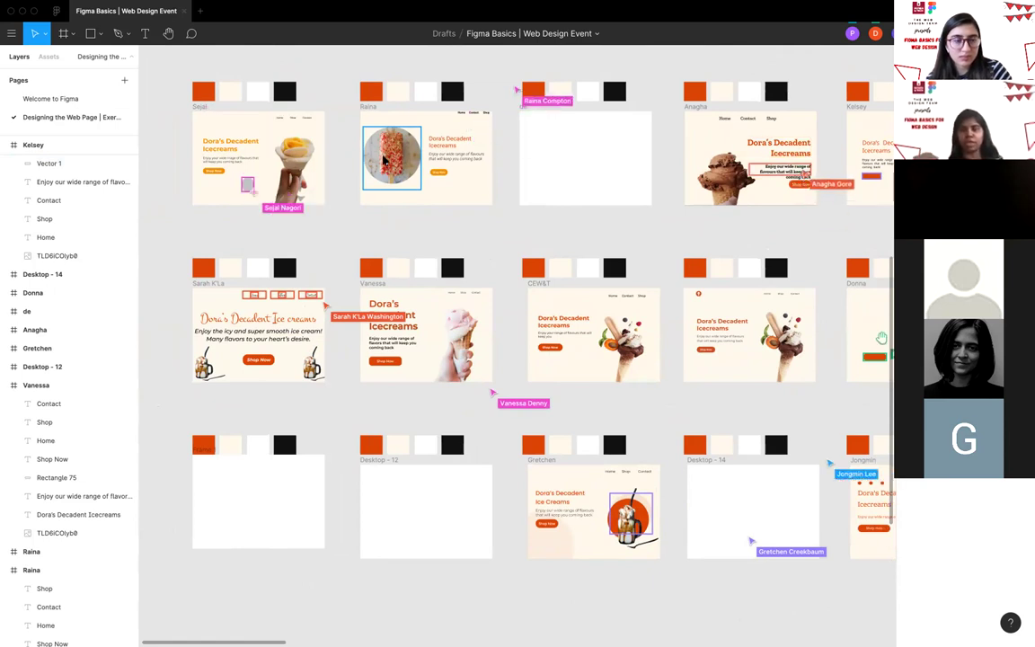
{"action": "scroll", "coordinate": [411, 270], "scroll_direction": "down", "scroll_amount": 1}
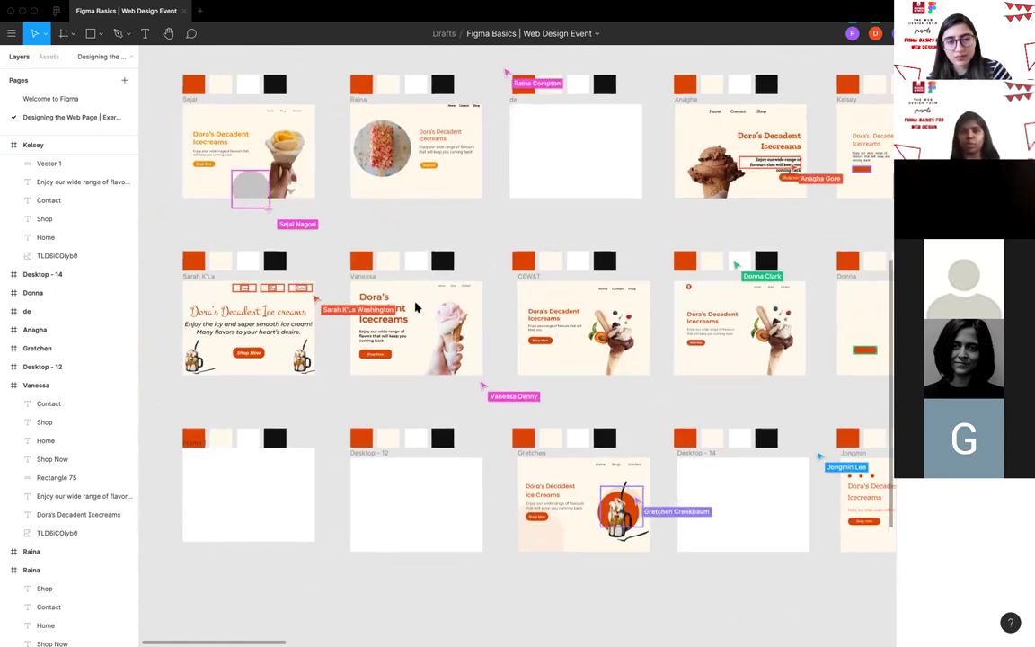
{"action": "scroll", "coordinate": [415, 307], "scroll_direction": "right", "scroll_amount": 2}
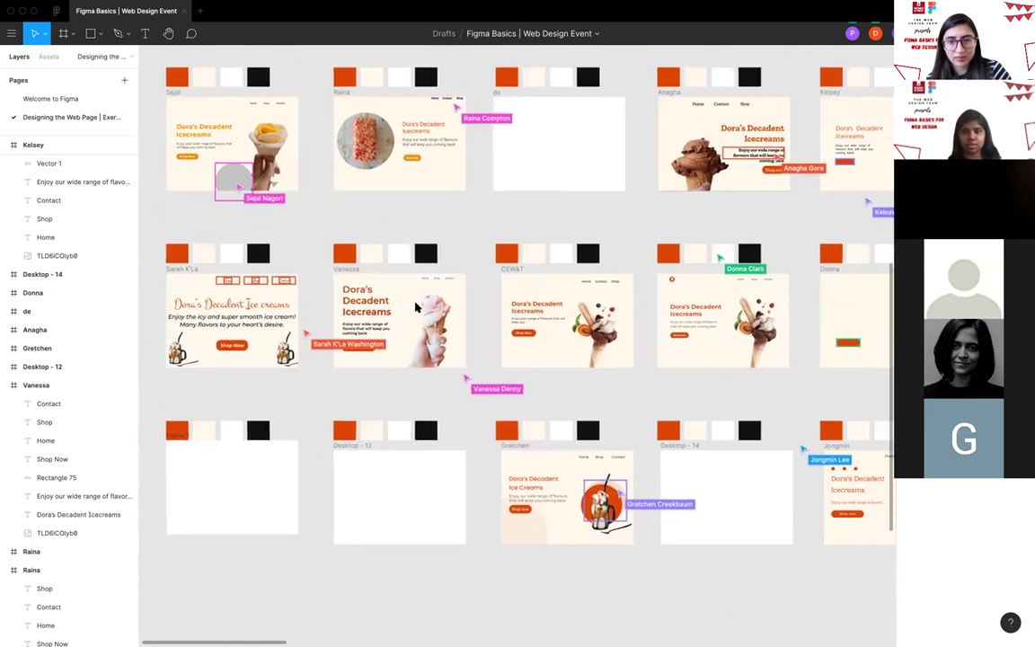
{"action": "scroll", "coordinate": [415, 307], "scroll_direction": "right", "scroll_amount": 4}
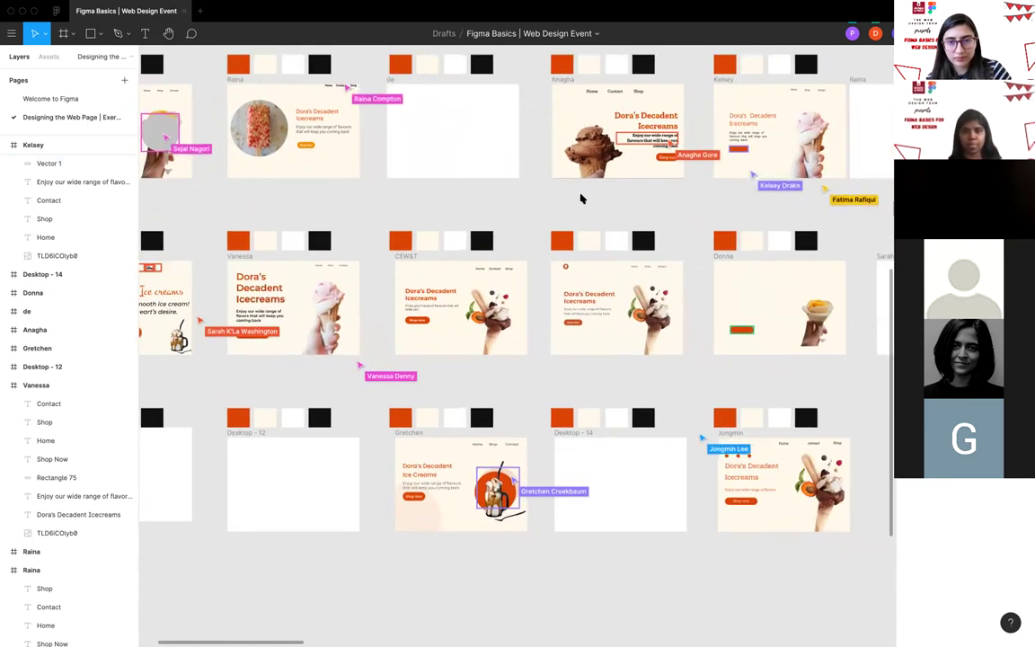
{"action": "scroll", "coordinate": [753, 118], "scroll_direction": "up", "scroll_amount": 6}
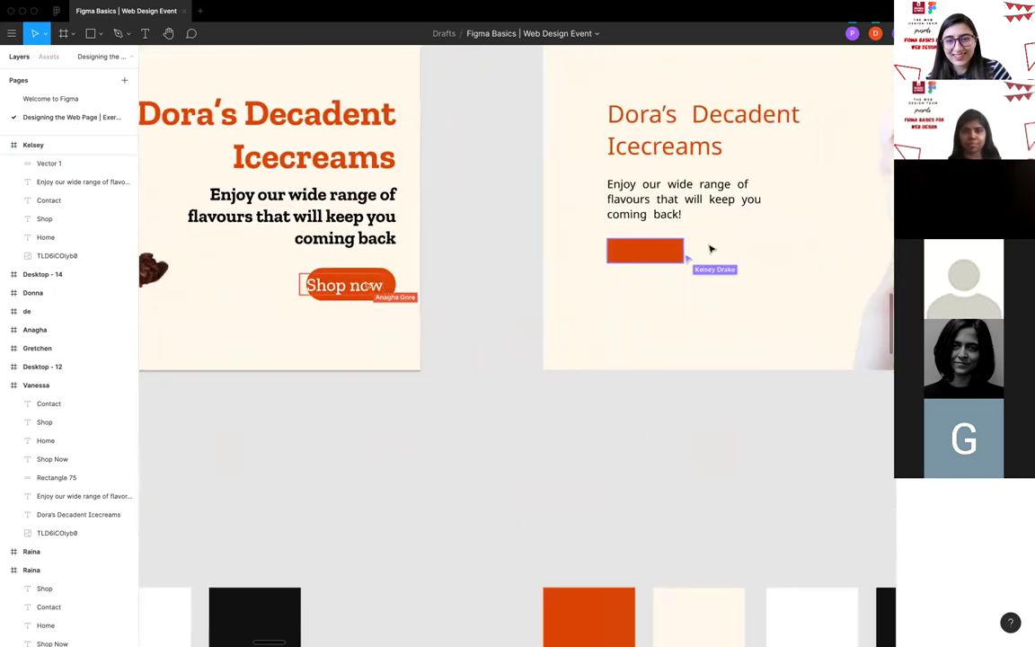
{"action": "left_click", "coordinate": [636, 254]}
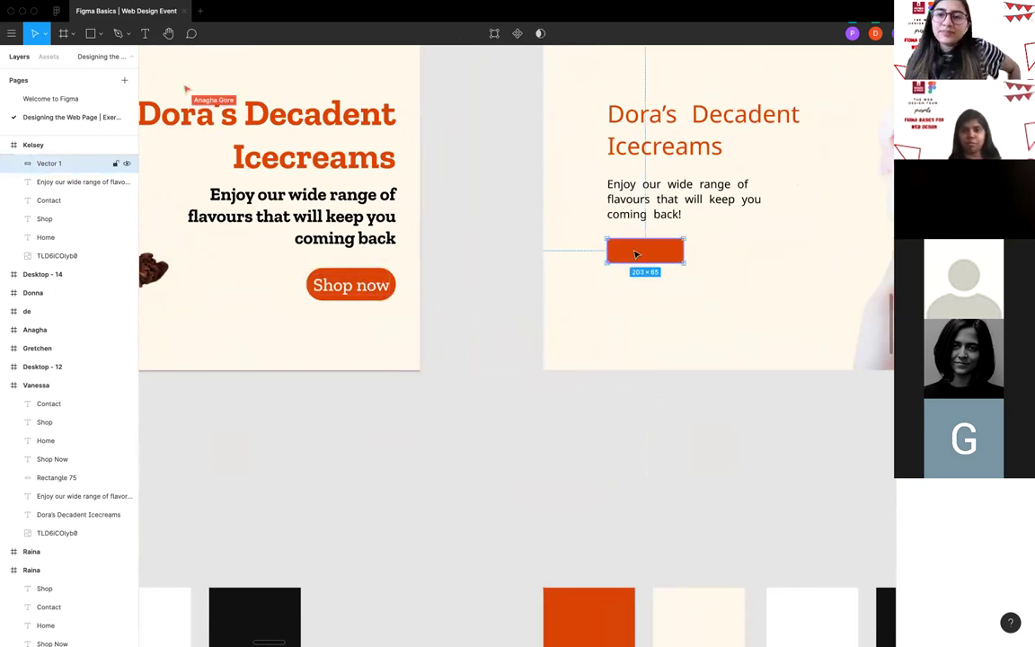
{"action": "scroll", "coordinate": [637, 254], "scroll_direction": "down", "scroll_amount": 2}
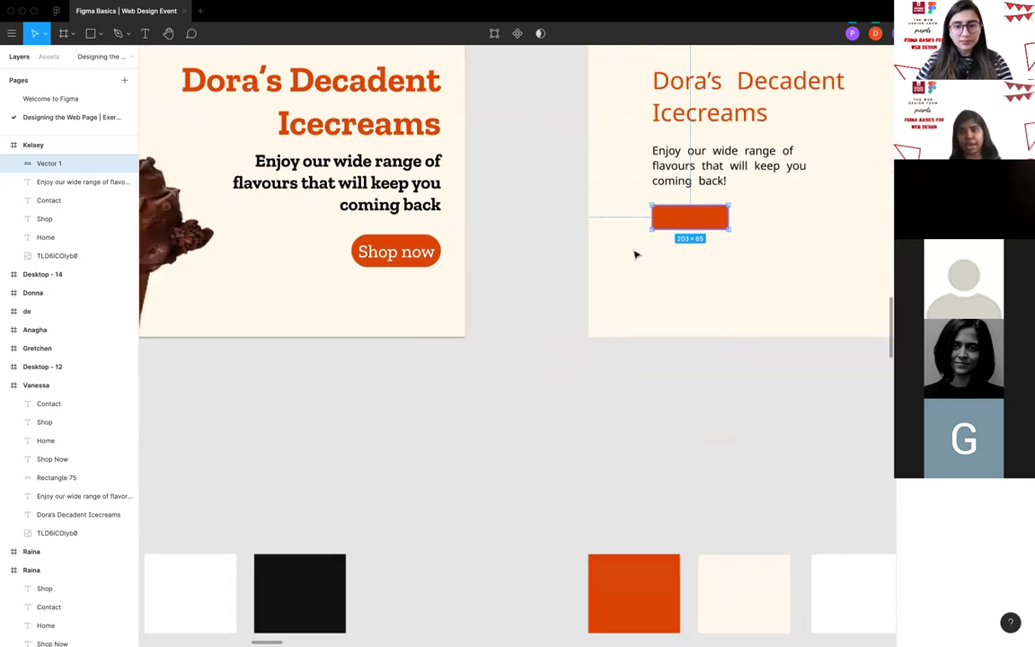
{"action": "scroll", "coordinate": [636, 255], "scroll_direction": "down", "scroll_amount": 5, "text": "ctrl"}
{"action": "scroll", "coordinate": [636, 254], "scroll_direction": "down", "scroll_amount": 5}
{"action": "scroll", "coordinate": [636, 254], "scroll_direction": "down", "scroll_amount": 5, "text": "ctrl"}
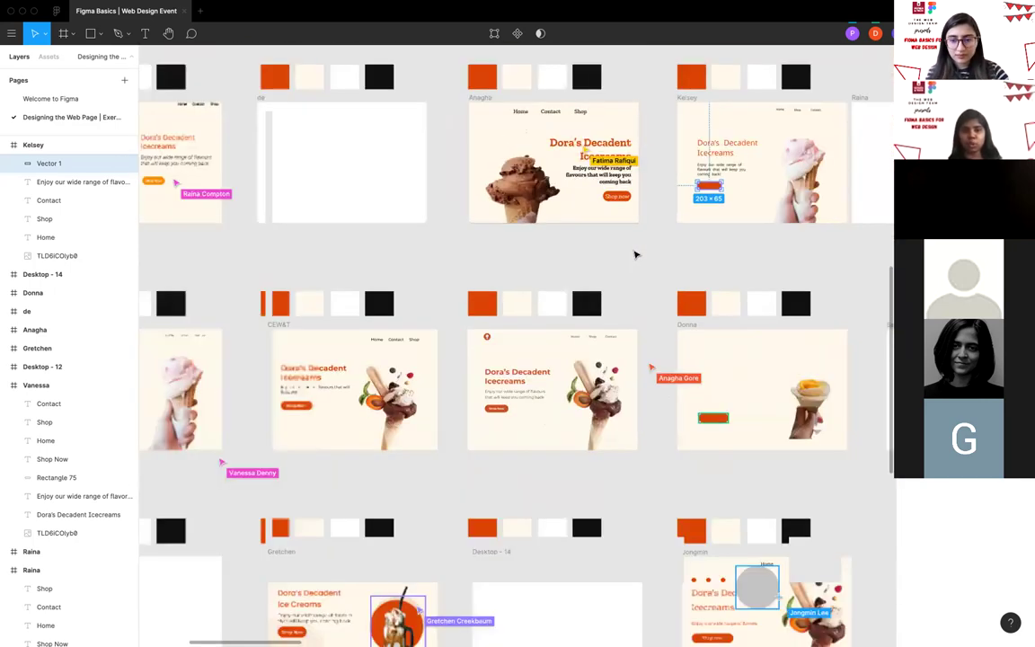
{"action": "scroll", "coordinate": [636, 254], "scroll_direction": "left", "scroll_amount": 3}
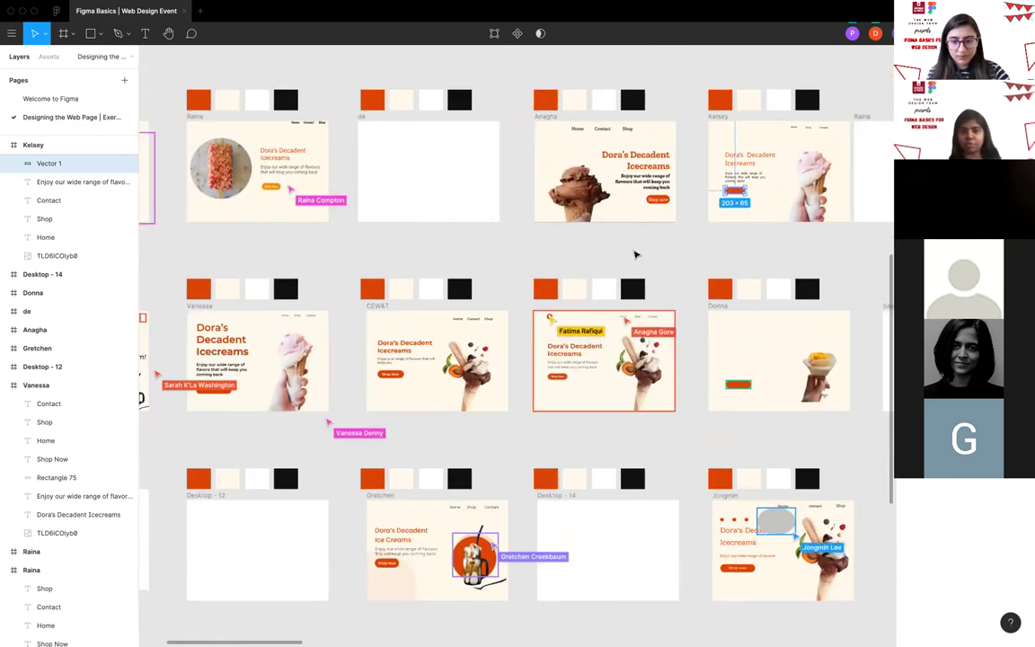
{"action": "scroll", "coordinate": [636, 254], "scroll_direction": "left", "scroll_amount": 2}
{"action": "scroll", "coordinate": [636, 255], "scroll_direction": "down", "scroll_amount": 2, "text": "ctrl"}
{"action": "scroll", "coordinate": [637, 254], "scroll_direction": "left", "scroll_amount": 2}
{"action": "scroll", "coordinate": [636, 254], "scroll_direction": "down", "scroll_amount": 1}
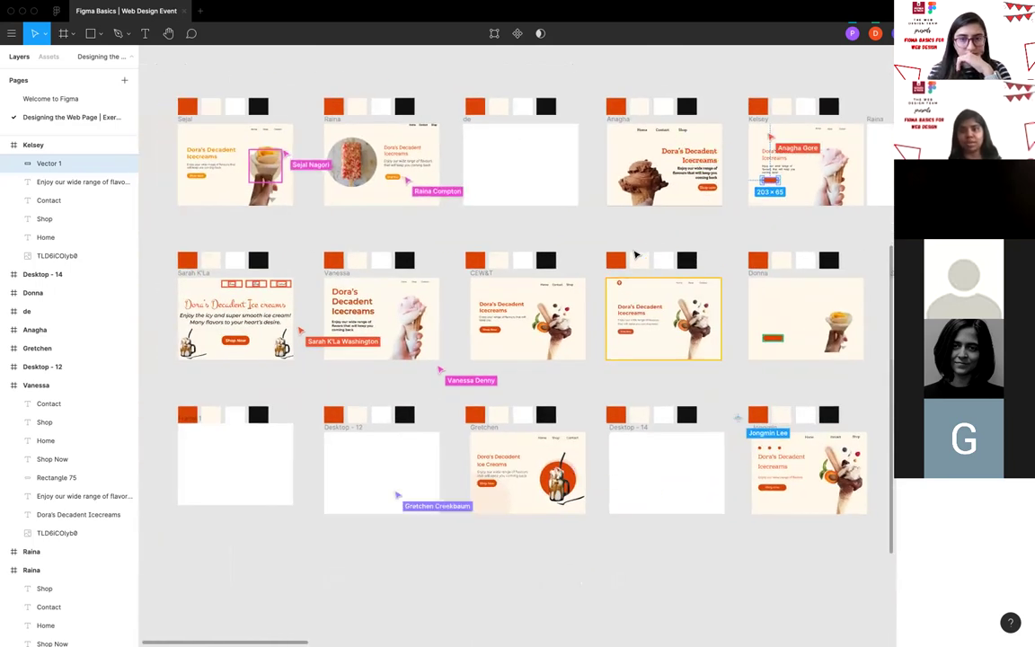
{"action": "scroll", "coordinate": [636, 254], "scroll_direction": "right", "scroll_amount": 2}
{"action": "scroll", "coordinate": [757, 158], "scroll_direction": "up", "scroll_amount": 1, "text": "ctrl"}
{"action": "scroll", "coordinate": [757, 158], "scroll_direction": "up", "scroll_amount": 3, "text": "ctrl"}
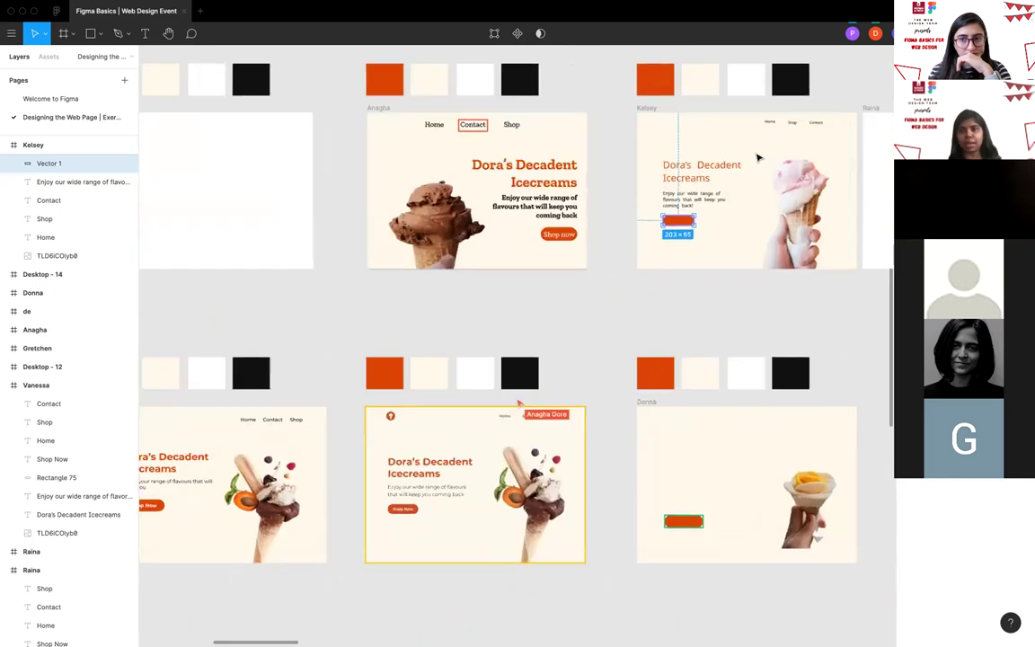
{"action": "scroll", "coordinate": [776, 186], "scroll_direction": "up", "scroll_amount": 3, "text": "ctrl"}
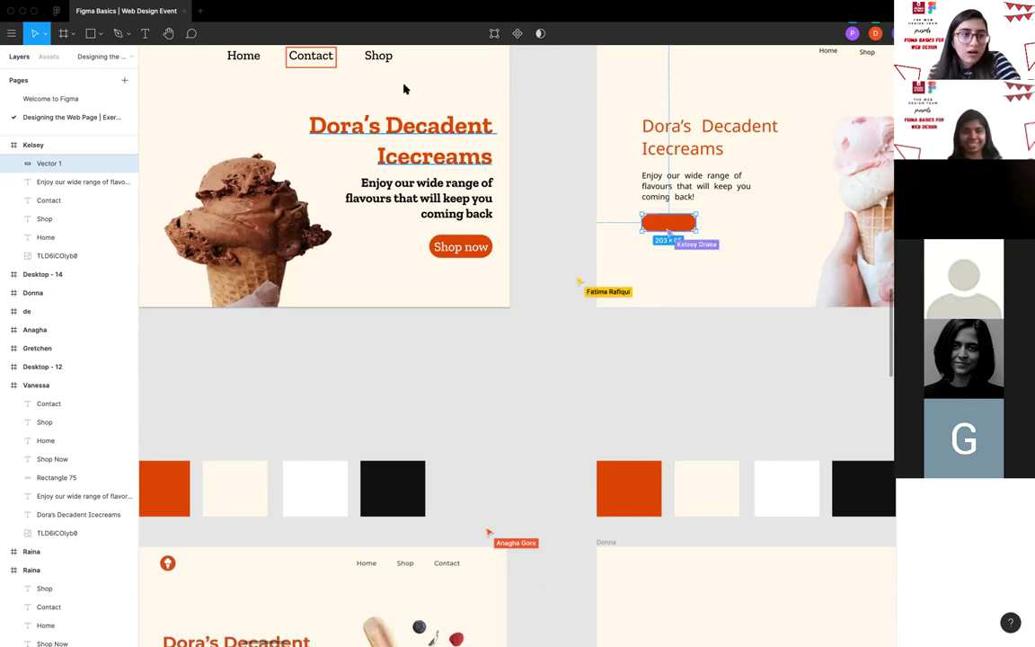
{"action": "scroll", "coordinate": [375, 230], "scroll_direction": "down", "scroll_amount": 3}
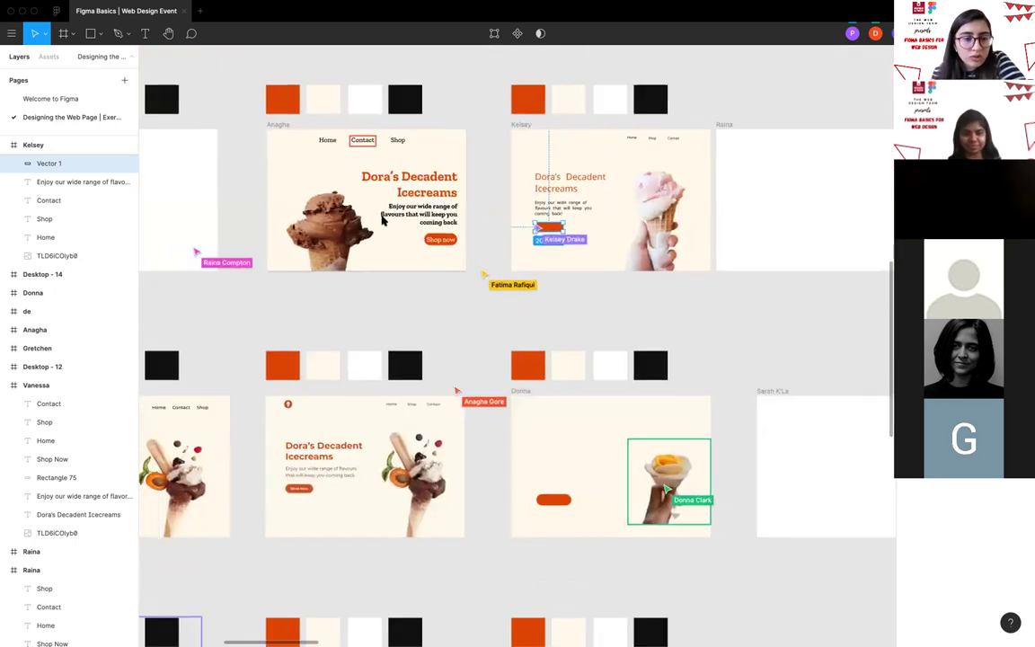
{"action": "scroll", "coordinate": [382, 220], "scroll_direction": "left", "scroll_amount": 2}
{"action": "scroll", "coordinate": [382, 220], "scroll_direction": "down", "scroll_amount": 3}
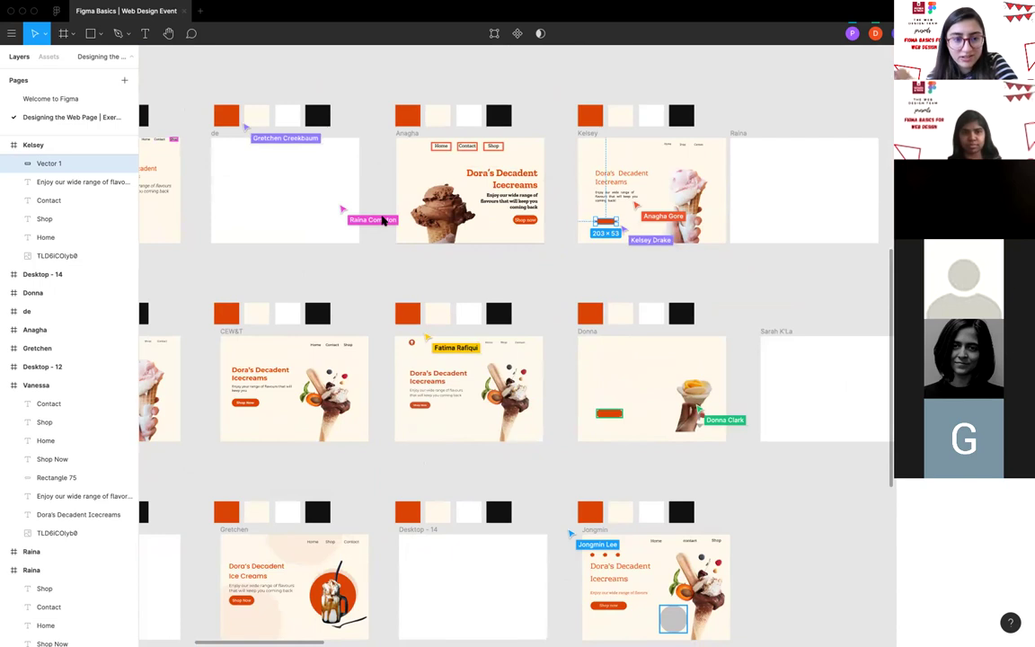
{"action": "scroll", "coordinate": [382, 219], "scroll_direction": "down", "scroll_amount": 5, "text": "ctrl"}
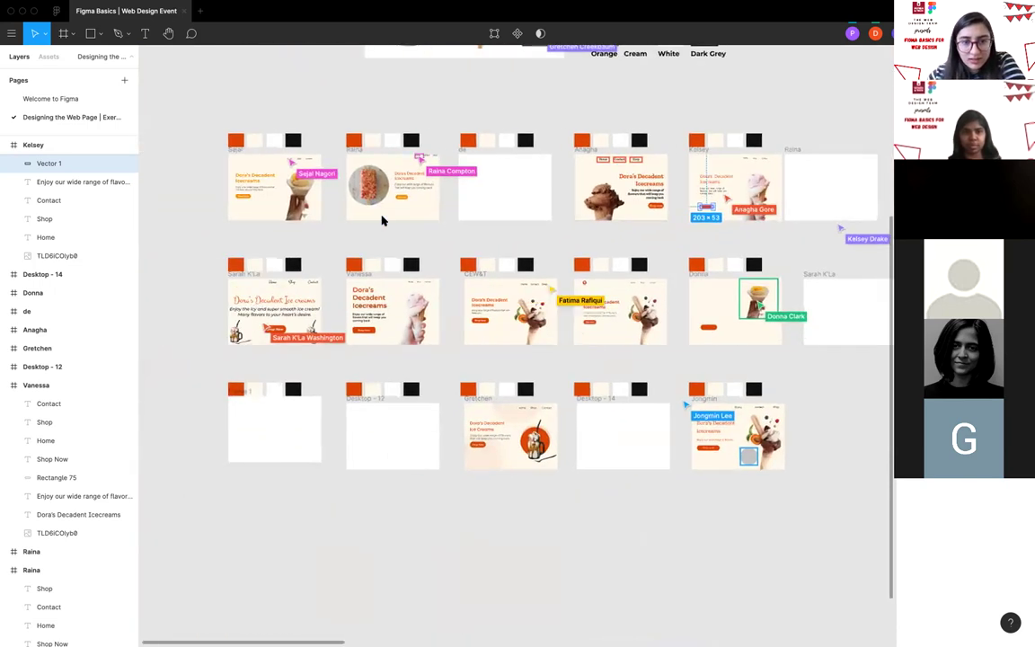
{"action": "scroll", "coordinate": [382, 219], "scroll_direction": "down", "scroll_amount": 1}
{"action": "scroll", "coordinate": [382, 219], "scroll_direction": "right", "scroll_amount": 1}
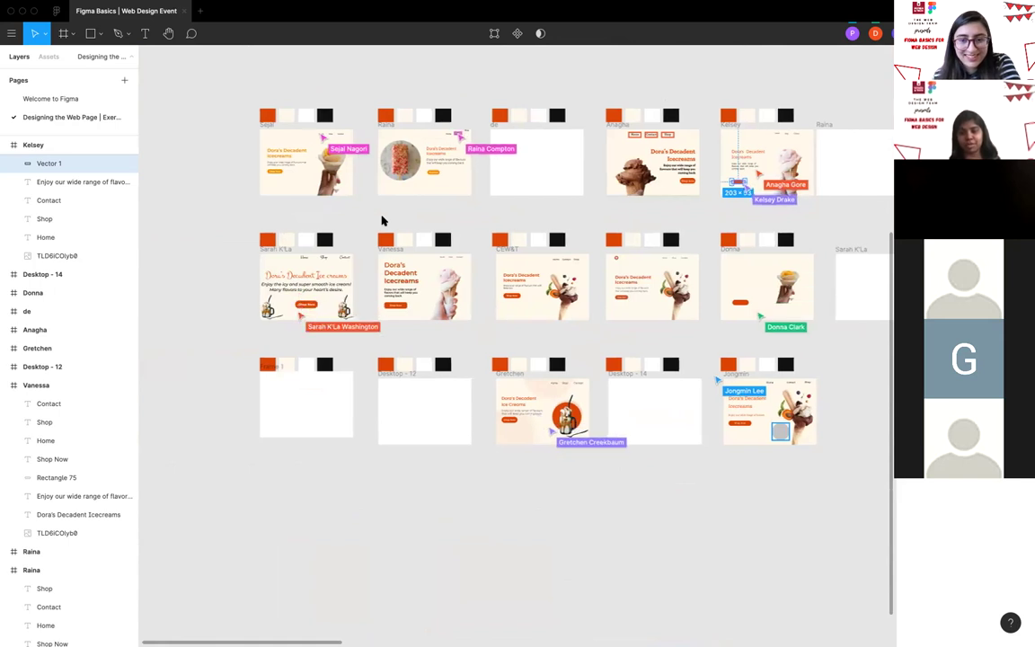
{"action": "scroll", "coordinate": [382, 219], "scroll_direction": "right", "scroll_amount": 1}
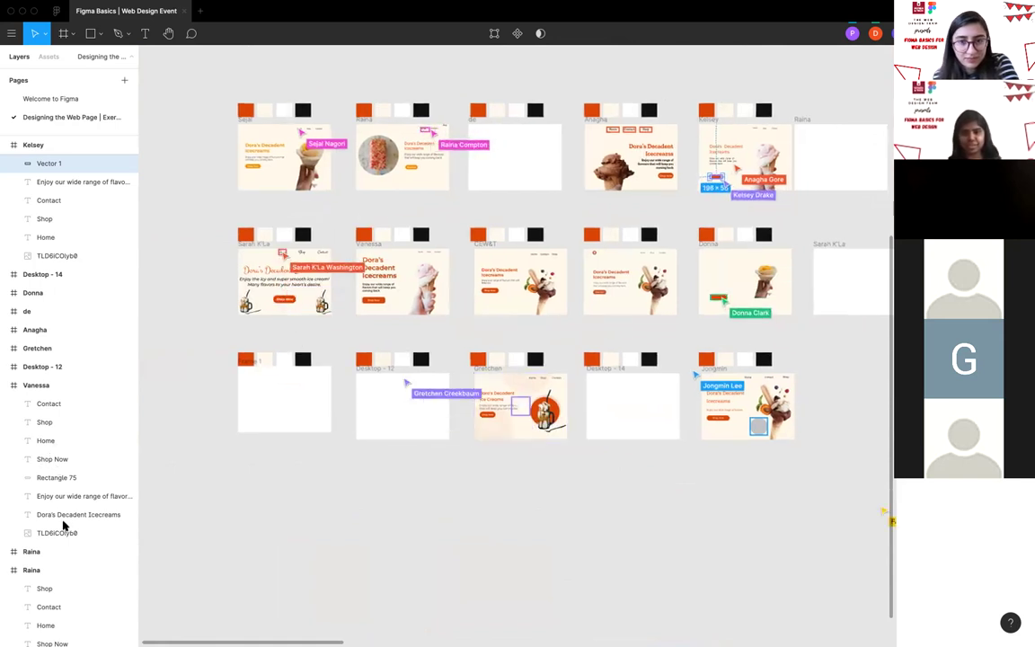
{"action": "scroll", "coordinate": [364, 236], "scroll_direction": "right", "scroll_amount": 1}
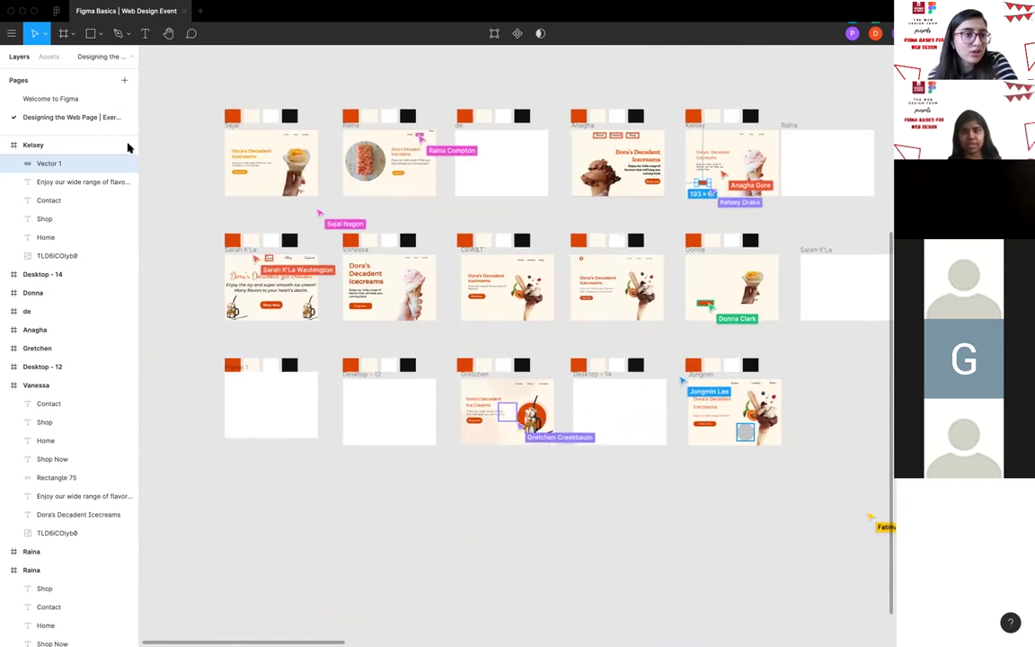
{"action": "left_click", "coordinate": [56, 11]}
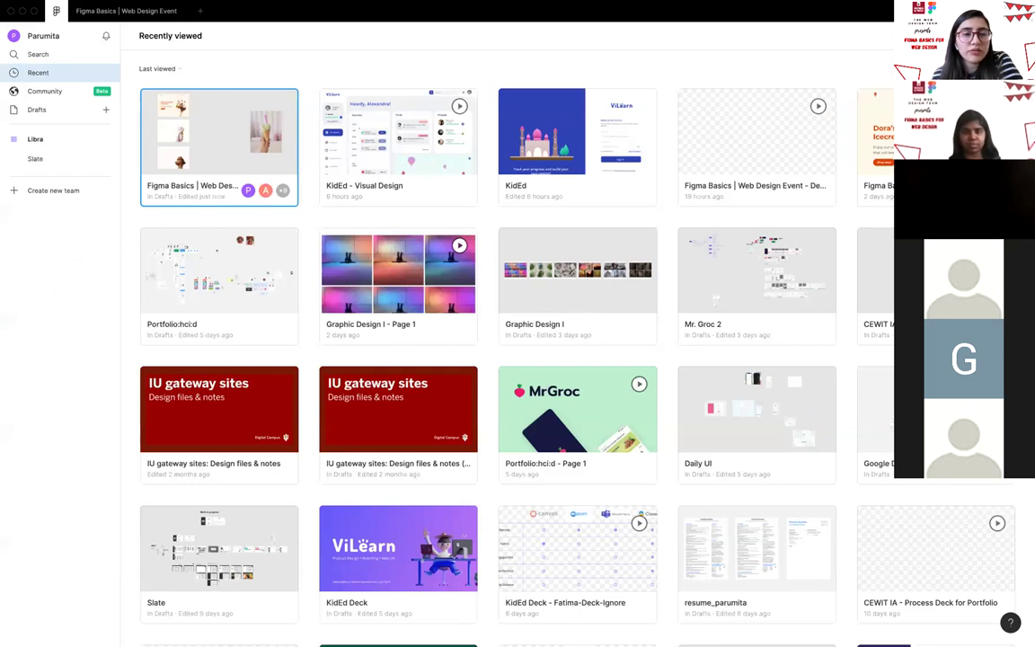
{"action": "left_click", "coordinate": [52, 94]}
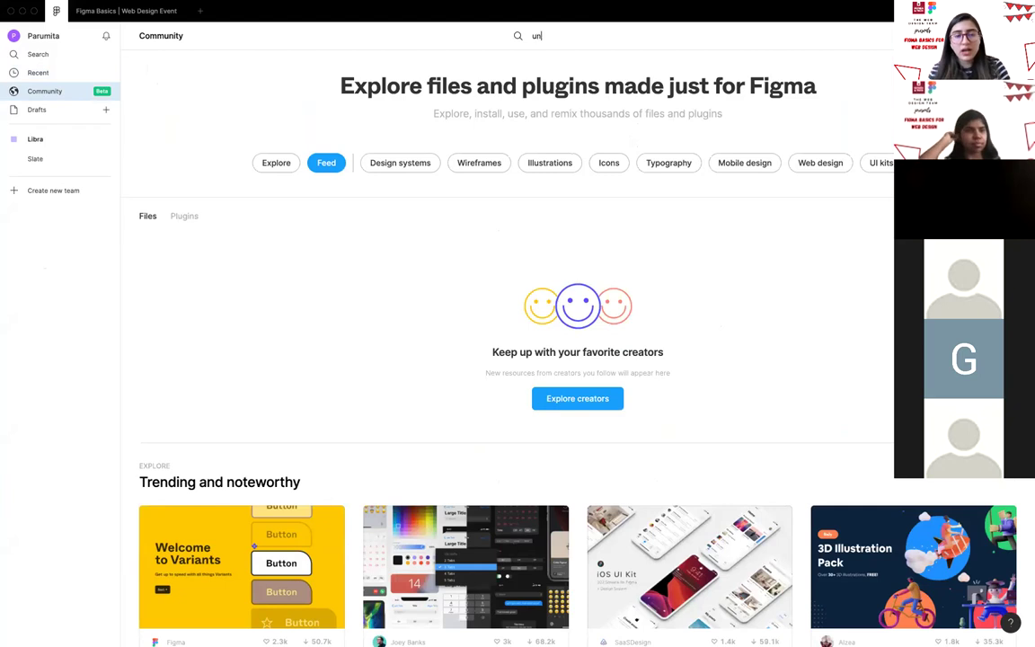
{"action": "key", "text": "Return"}
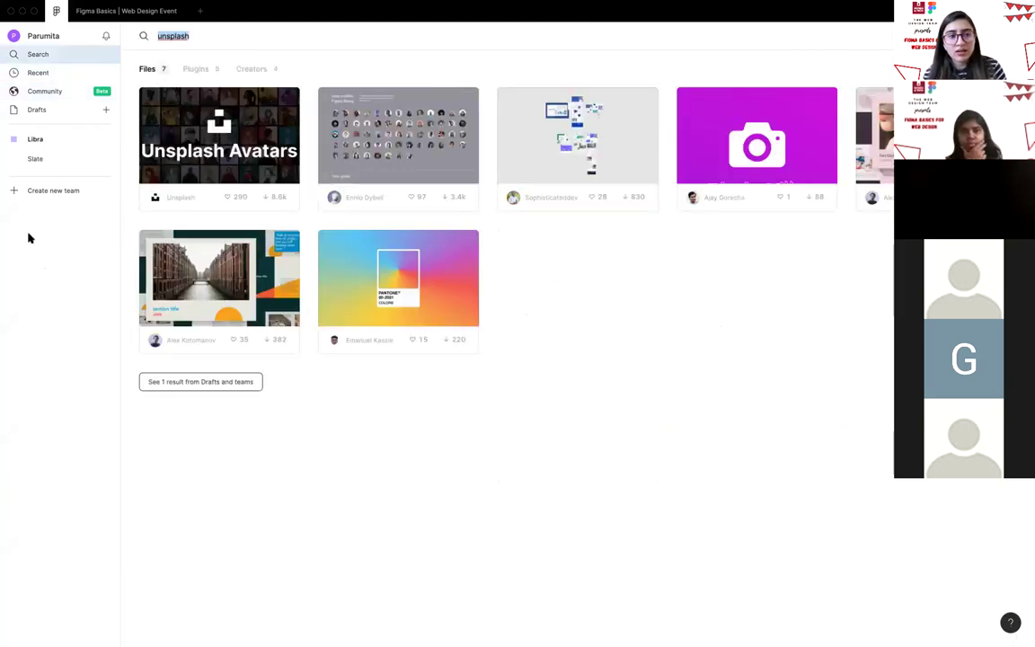
{"action": "left_click", "coordinate": [255, 150]}
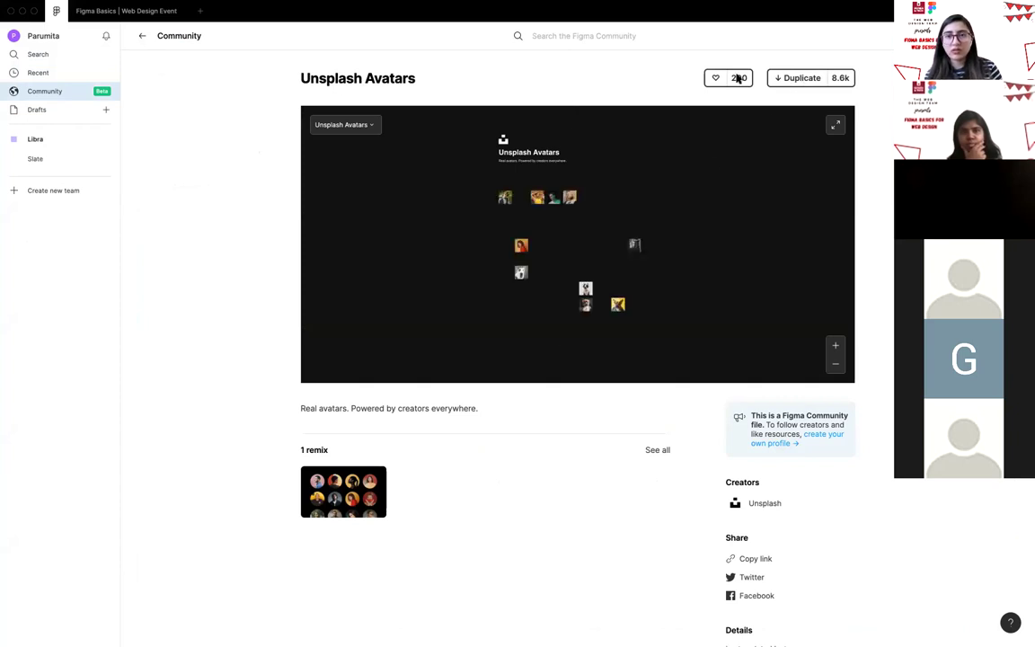
{"action": "left_click", "coordinate": [141, 38]}
{"action": "left_click", "coordinate": [198, 71]}
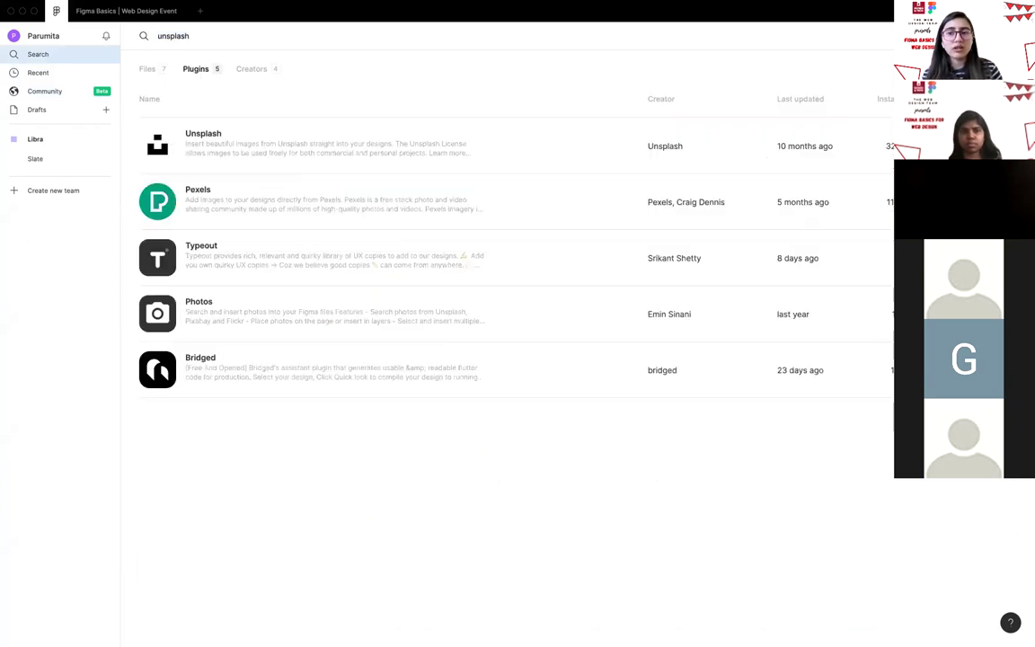
{"action": "left_click", "coordinate": [126, 11]}
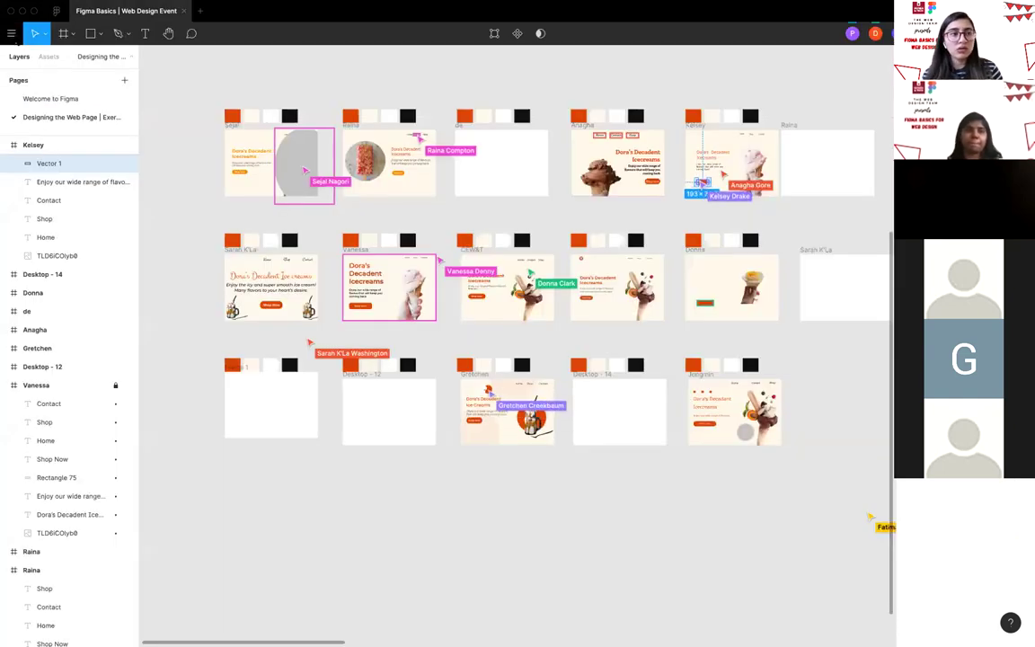
{"action": "left_click", "coordinate": [11, 33]}
{"action": "mouse_move", "coordinate": [54, 123]}
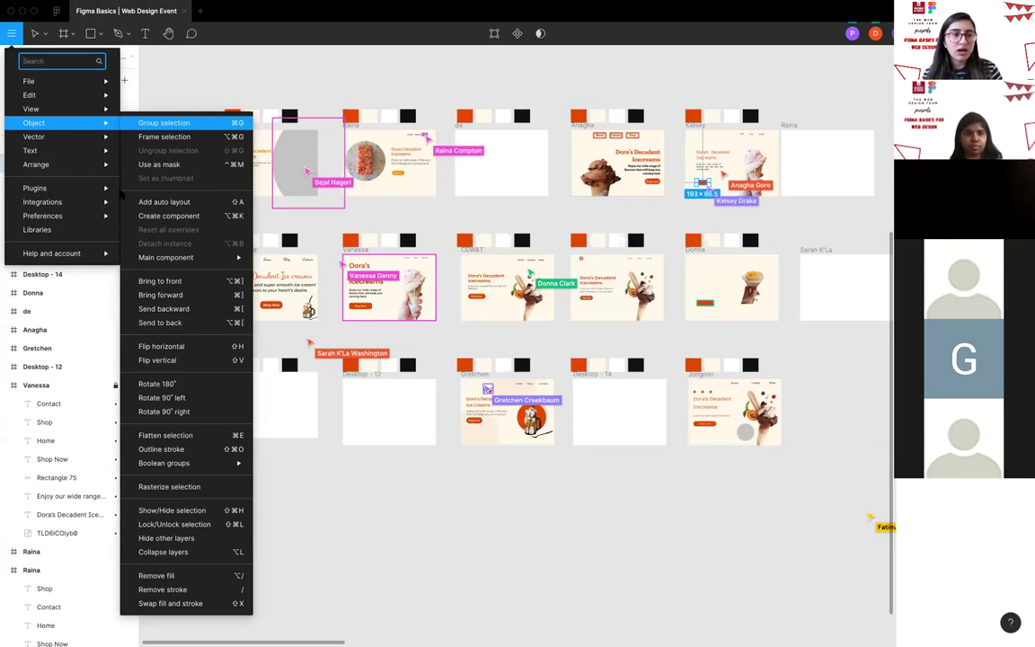
{"action": "left_click", "coordinate": [319, 566]}
{"action": "left_click", "coordinate": [11, 33]}
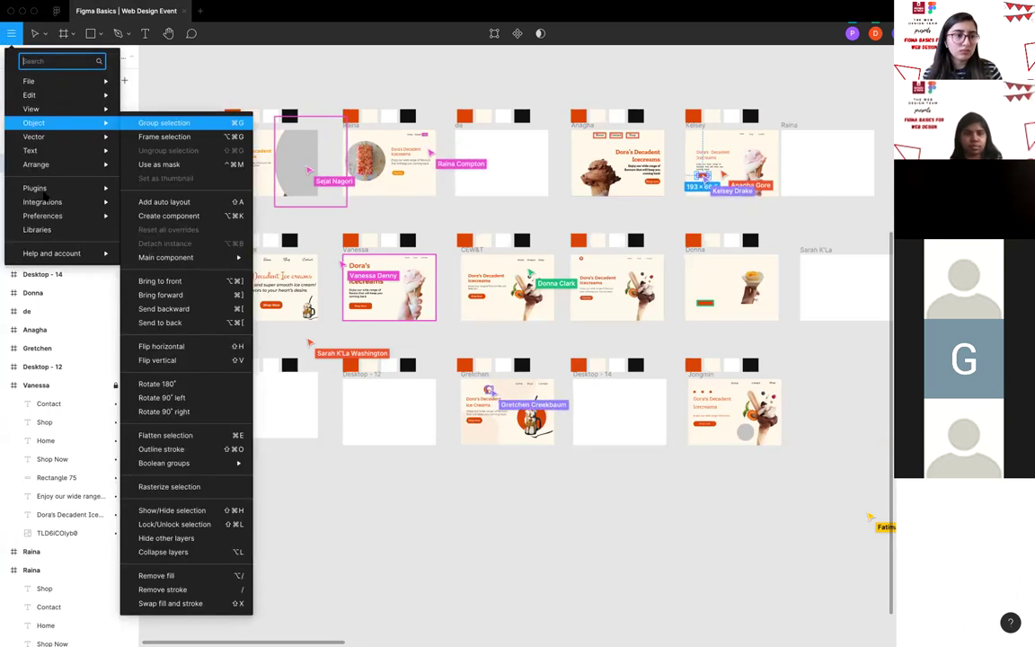
{"action": "mouse_move", "coordinate": [36, 187]}
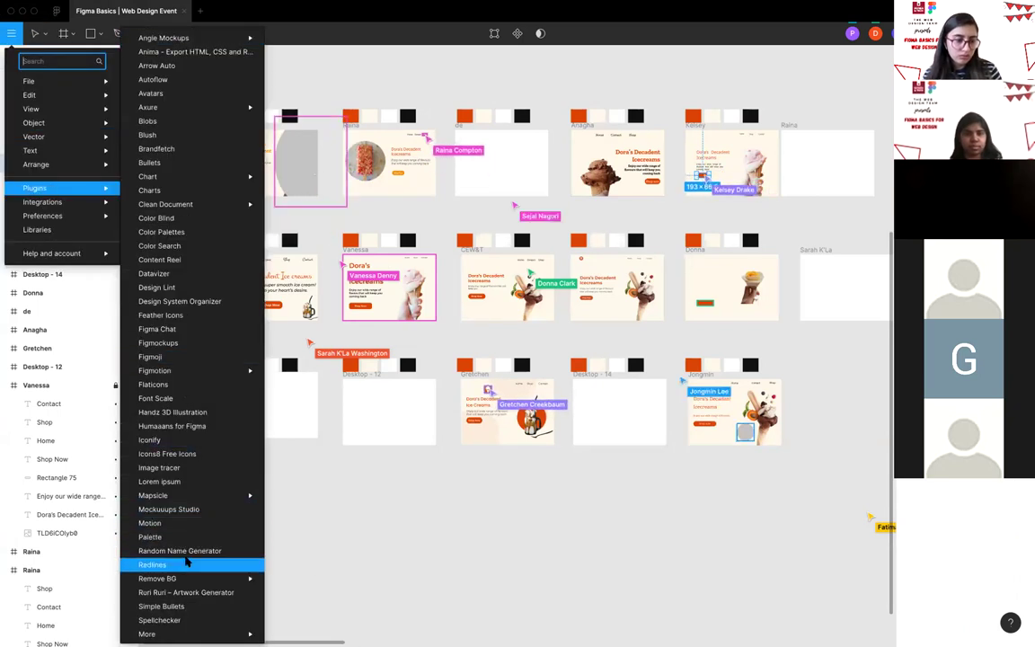
{"action": "mouse_move", "coordinate": [197, 633]}
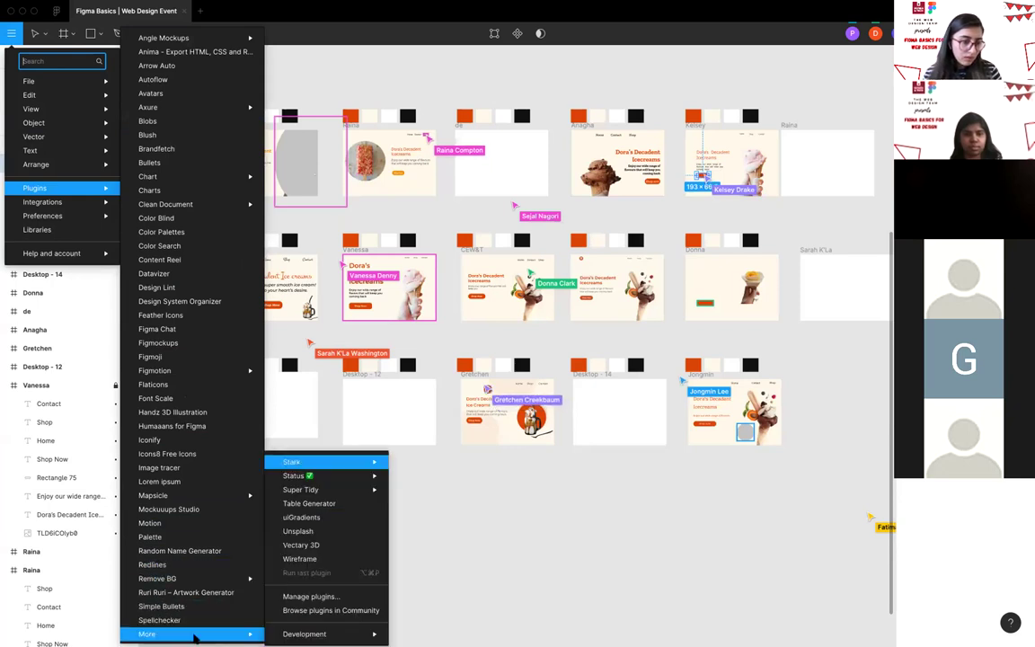
{"action": "mouse_move", "coordinate": [355, 634]}
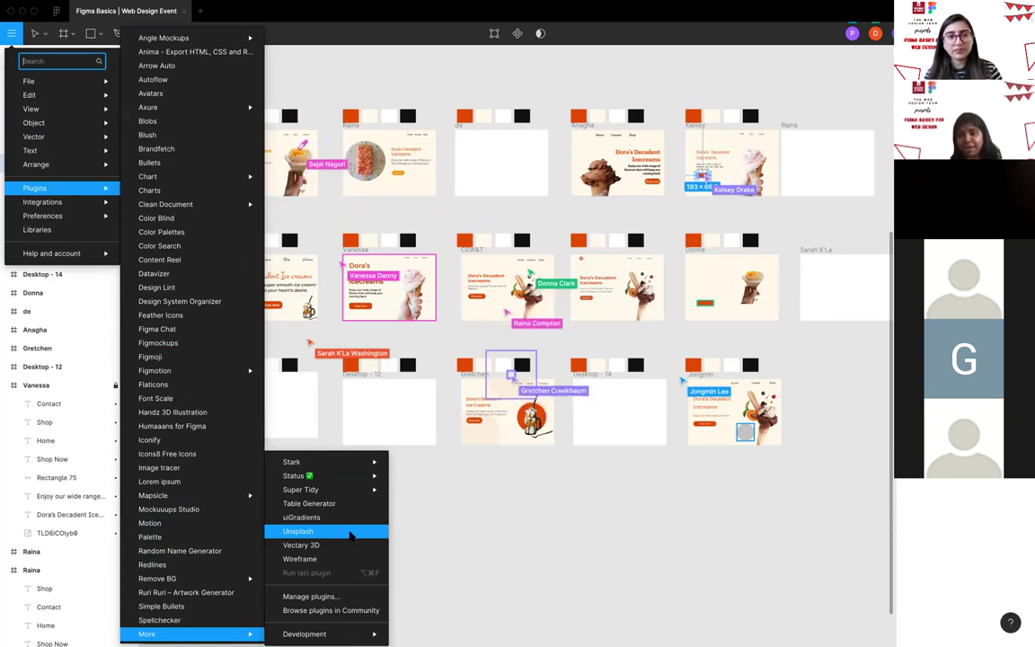
{"action": "left_click", "coordinate": [463, 529]}
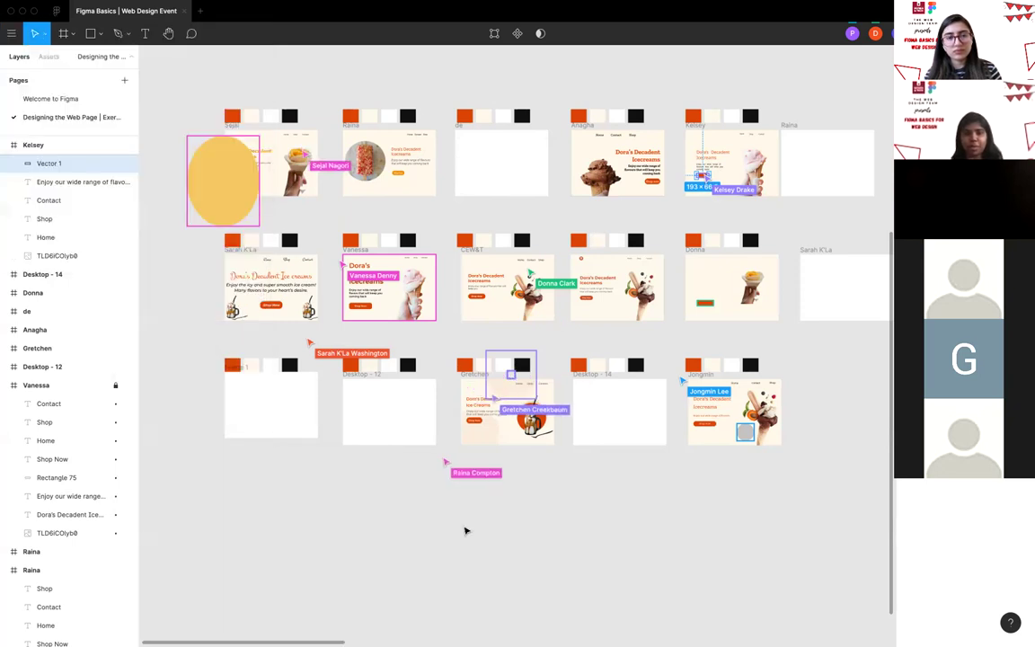
{"action": "scroll", "coordinate": [464, 529], "scroll_direction": "up", "scroll_amount": 1}
{"action": "scroll", "coordinate": [528, 392], "scroll_direction": "up", "scroll_amount": 2}
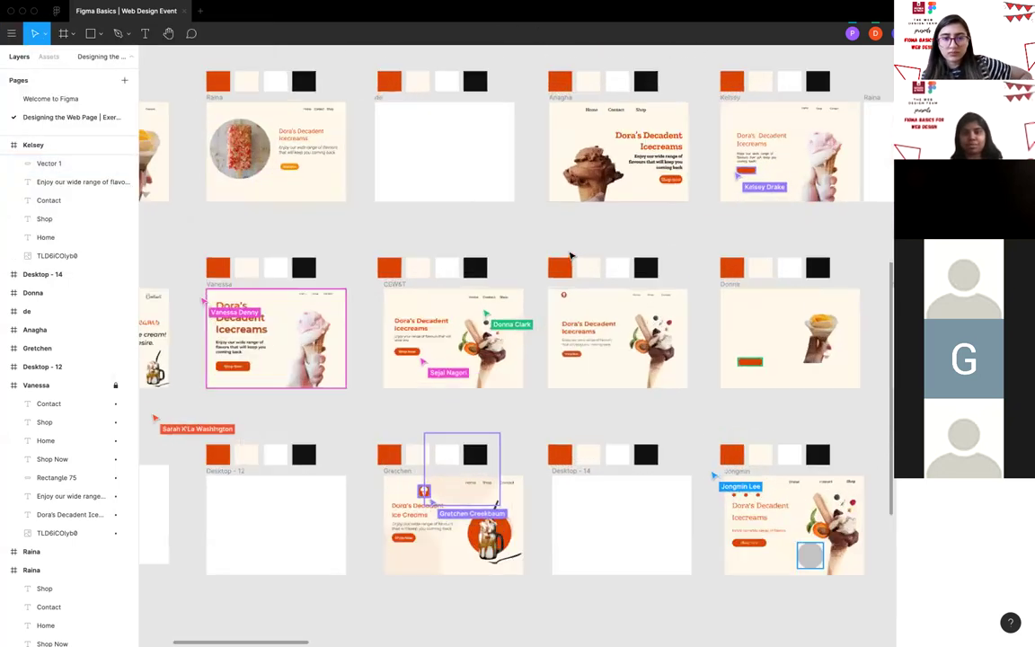
{"action": "scroll", "coordinate": [568, 164], "scroll_direction": "up", "scroll_amount": 1}
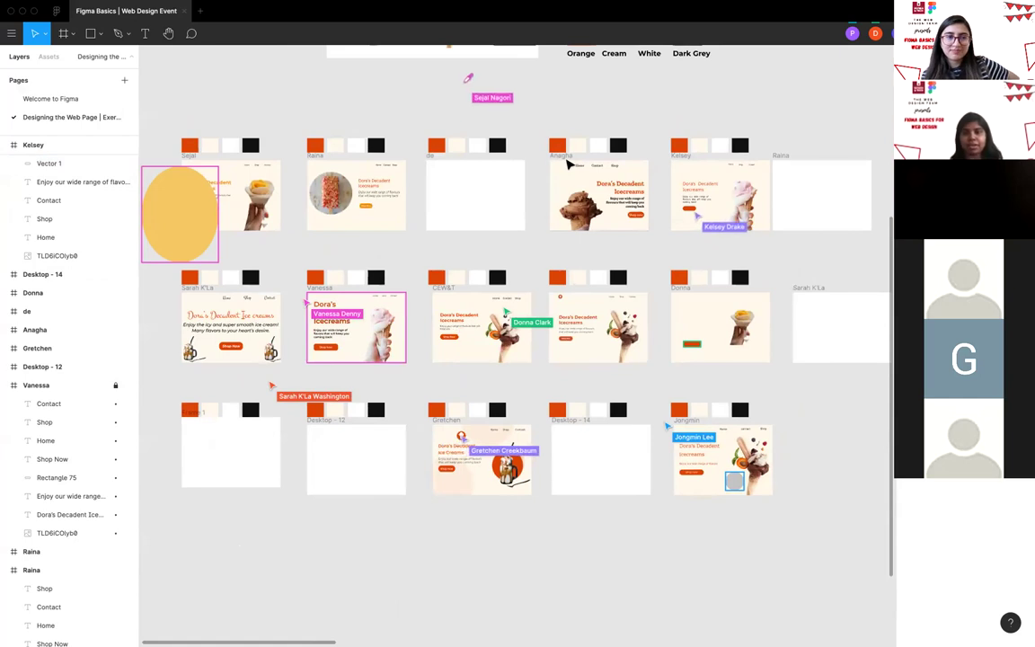
{"action": "scroll", "coordinate": [568, 164], "scroll_direction": "right", "scroll_amount": 1}
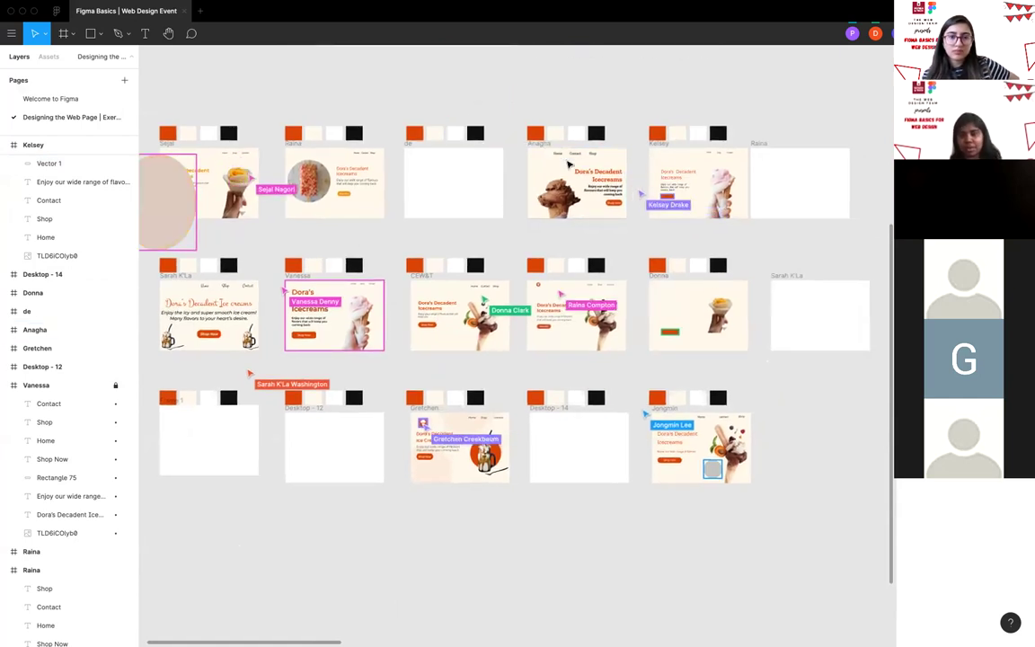
{"action": "scroll", "coordinate": [568, 165], "scroll_direction": "up", "scroll_amount": 1}
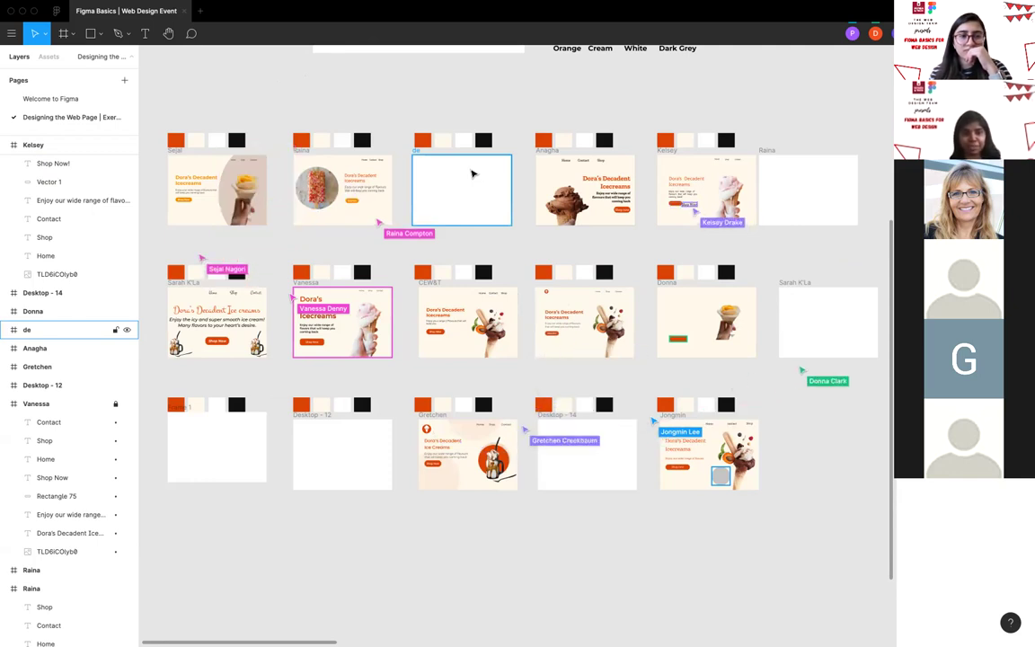
{"action": "scroll", "coordinate": [392, 240], "scroll_direction": "left", "scroll_amount": 1}
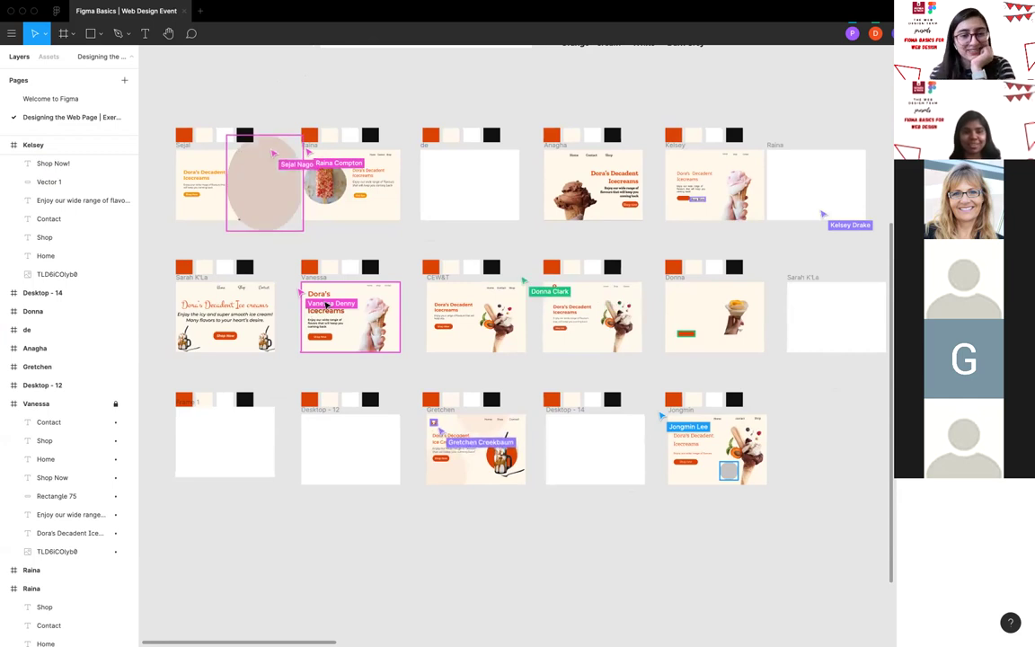
{"action": "scroll", "coordinate": [323, 308], "scroll_direction": "down", "scroll_amount": 2}
{"action": "scroll", "coordinate": [324, 308], "scroll_direction": "left", "scroll_amount": 1}
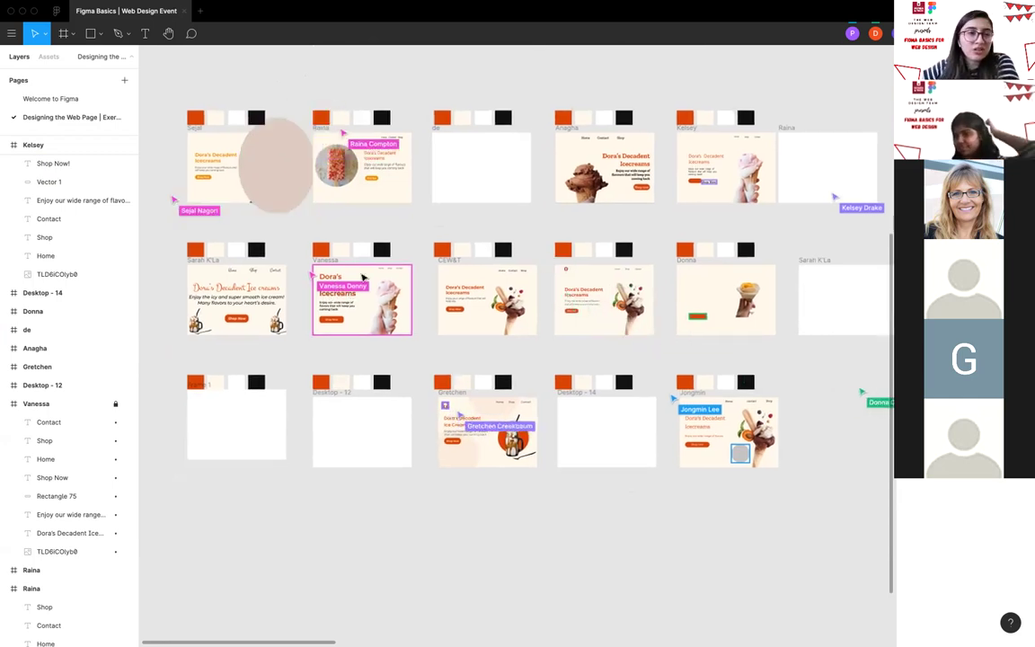
Select the CEW&T landing frame and zoom and pan the canvas in on it.
{"action": "left_click", "coordinate": [456, 261]}
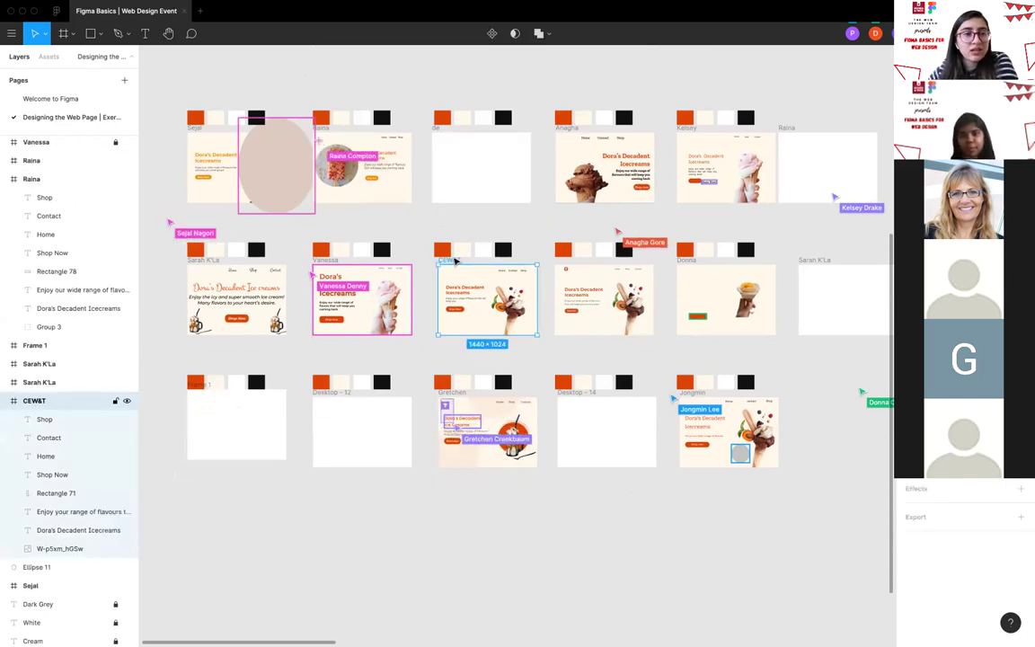
{"action": "scroll", "coordinate": [455, 261], "scroll_direction": "up", "scroll_amount": 3}
{"action": "scroll", "coordinate": [455, 261], "scroll_direction": "up", "scroll_amount": 3}
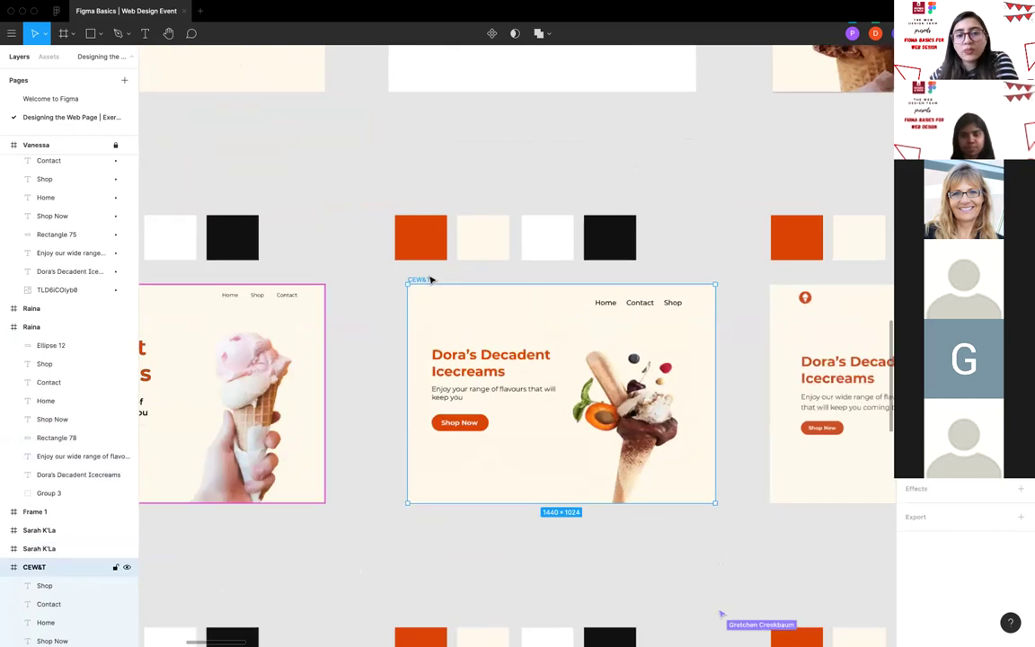
{"action": "scroll", "coordinate": [429, 294], "scroll_direction": "down", "scroll_amount": 5}
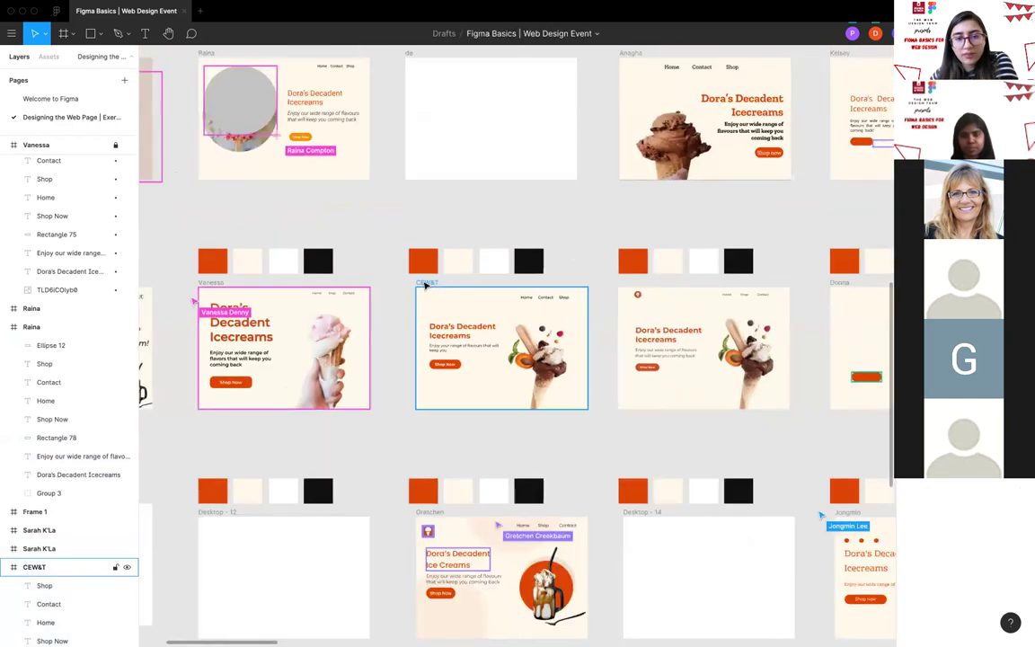
{"action": "scroll", "coordinate": [425, 285], "scroll_direction": "down", "scroll_amount": 3}
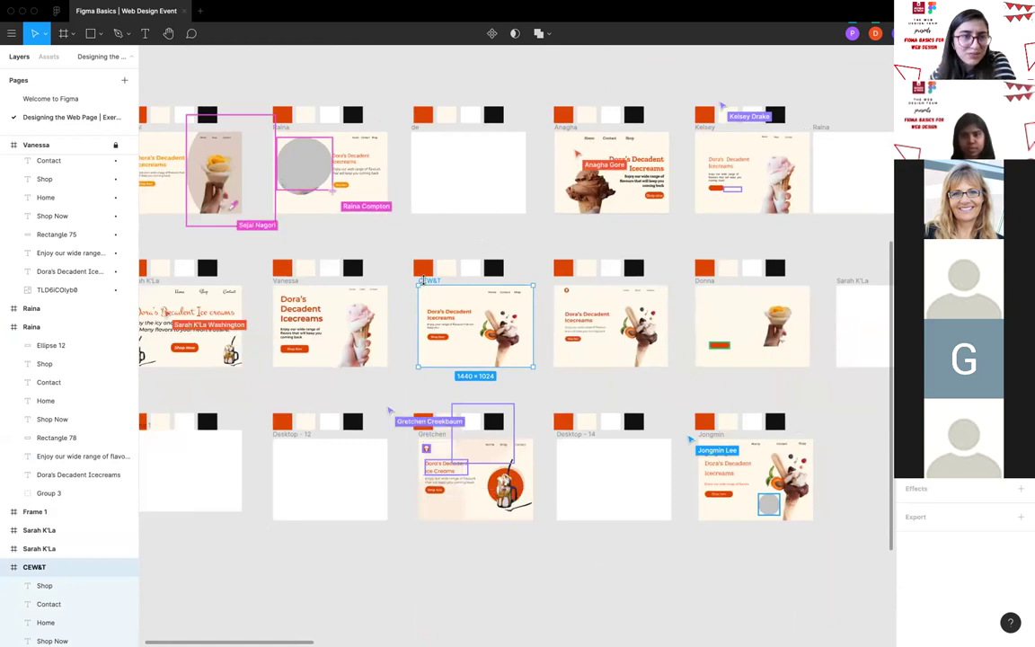
{"action": "scroll", "coordinate": [173, 110], "scroll_direction": "left", "scroll_amount": 5}
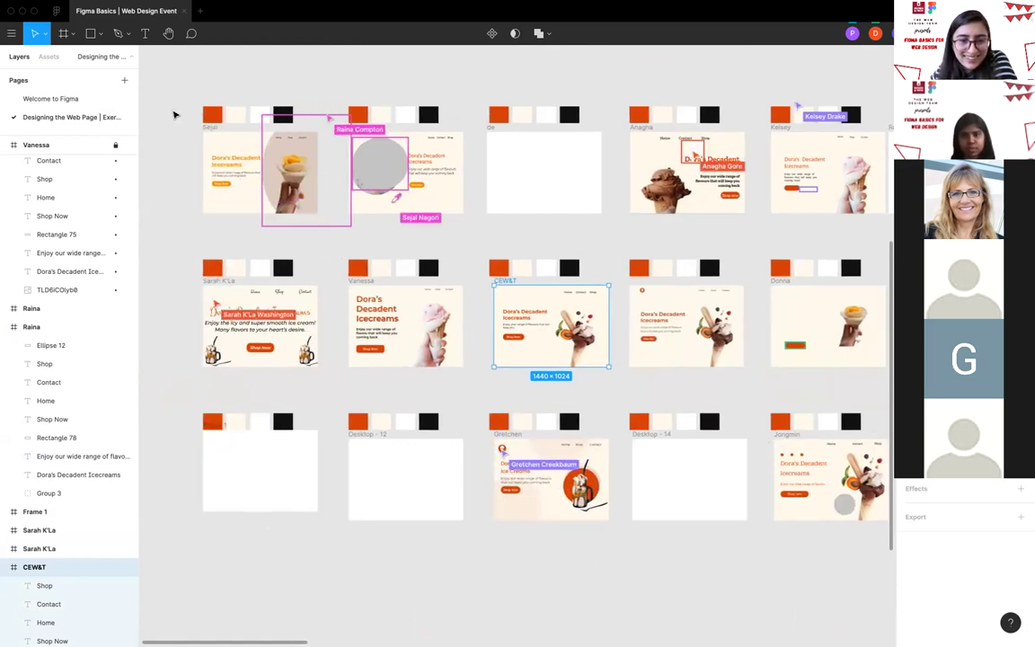
{"action": "scroll", "coordinate": [176, 114], "scroll_direction": "right", "scroll_amount": 2}
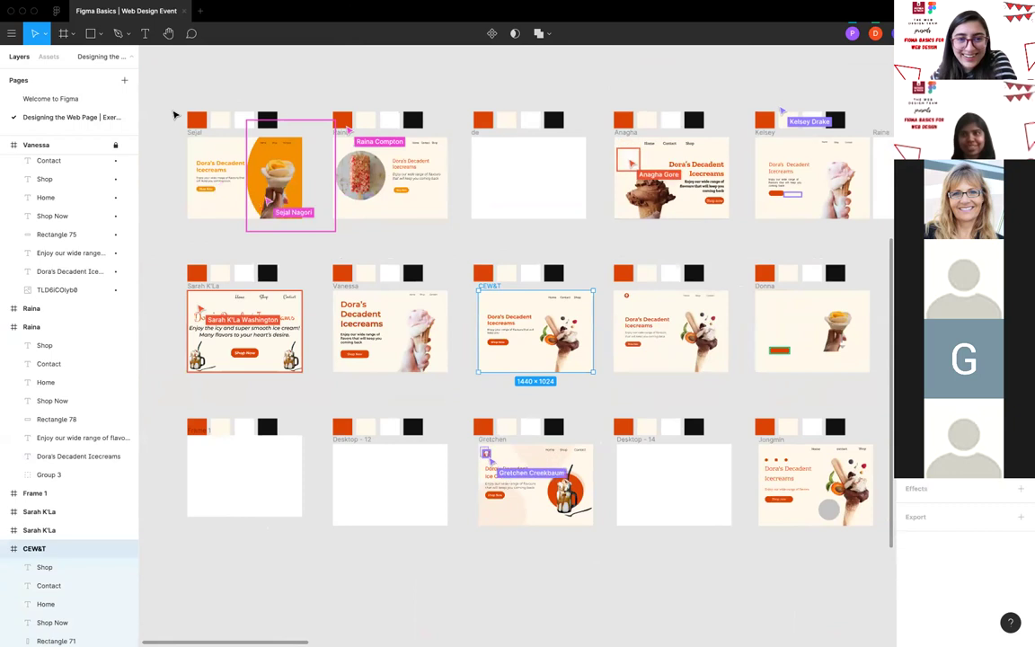
{"action": "scroll", "coordinate": [276, 156], "scroll_direction": "right", "scroll_amount": 3}
{"action": "scroll", "coordinate": [276, 156], "scroll_direction": "down", "scroll_amount": 1}
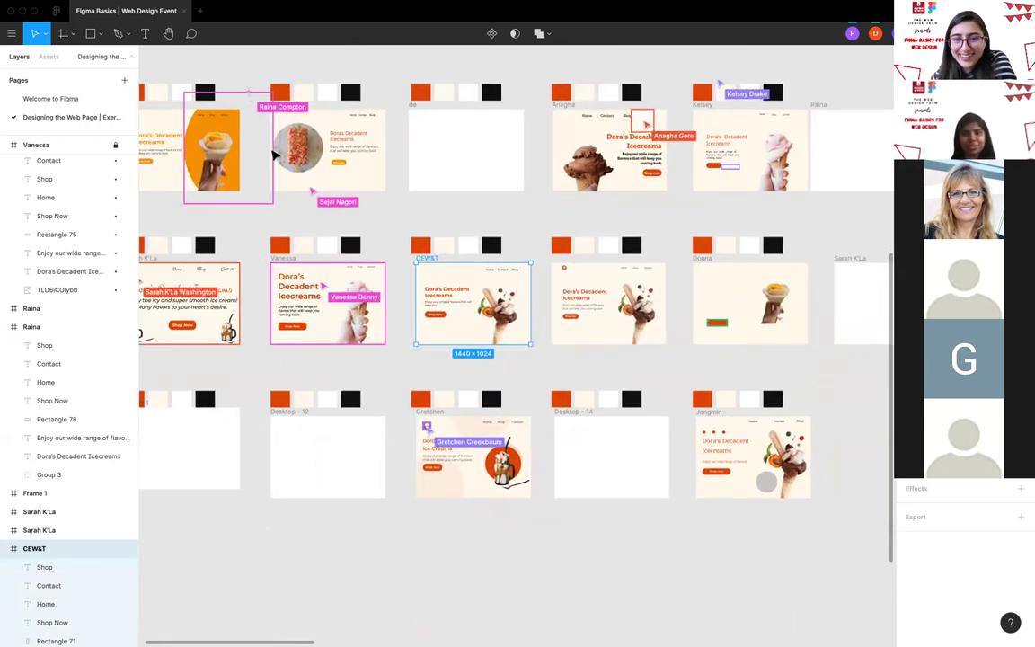
{"action": "scroll", "coordinate": [687, 191], "scroll_direction": "up", "scroll_amount": 3}
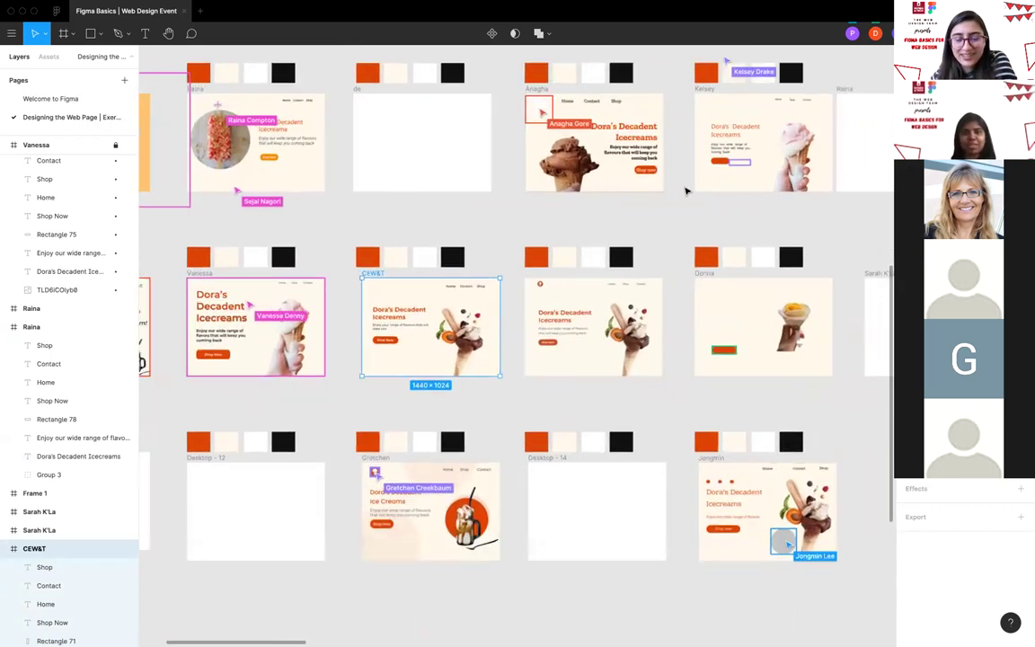
{"action": "scroll", "coordinate": [687, 190], "scroll_direction": "down", "scroll_amount": 3}
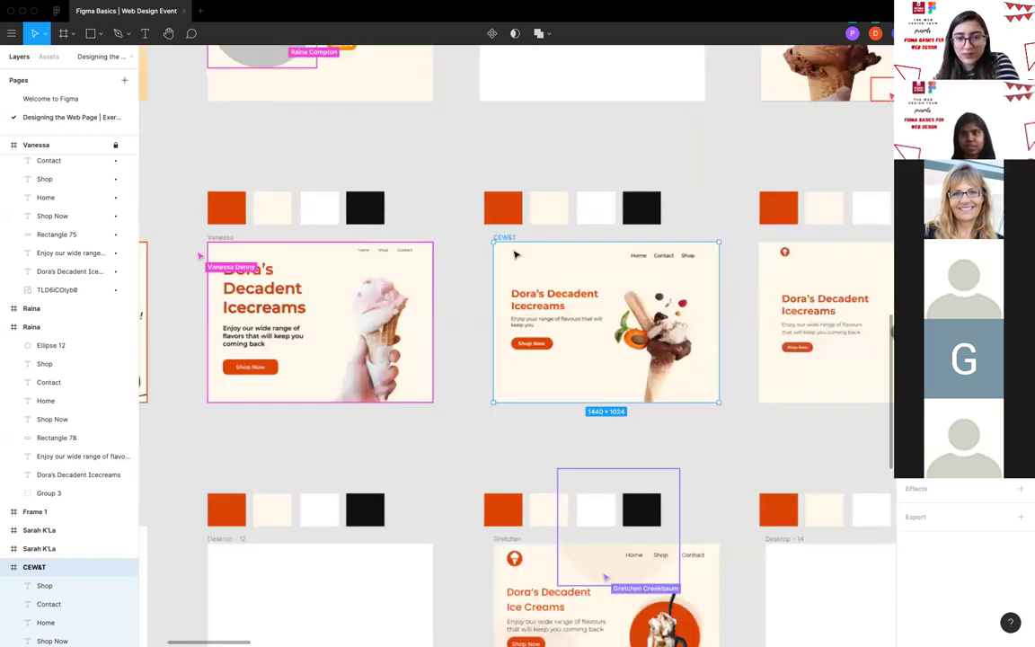
{"action": "scroll", "coordinate": [631, 225], "scroll_direction": "right", "scroll_amount": 2}
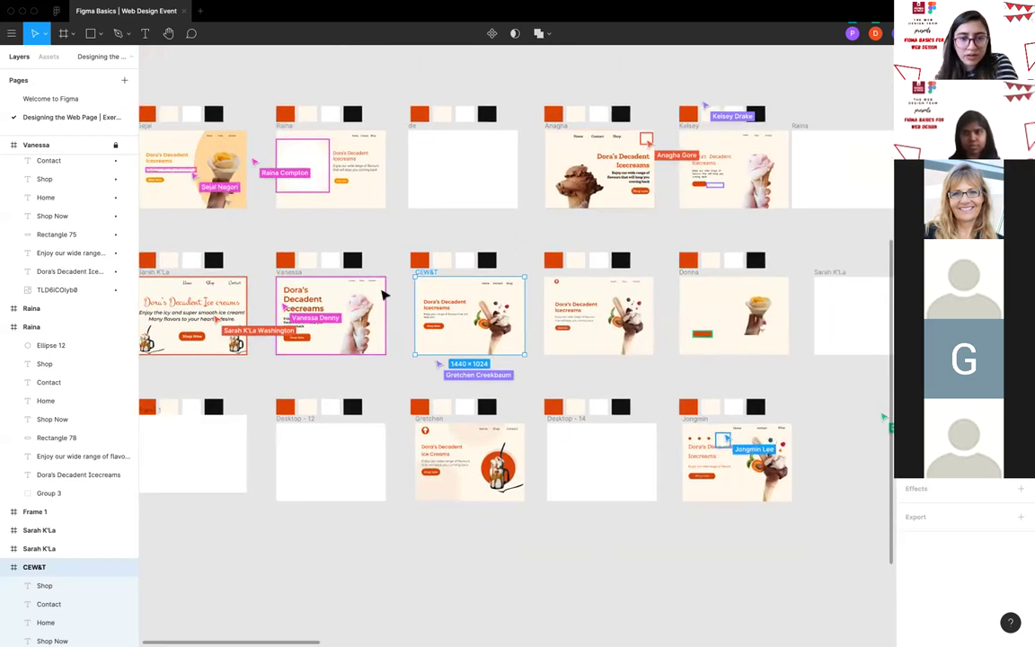
{"action": "scroll", "coordinate": [383, 293], "scroll_direction": "up", "scroll_amount": 5}
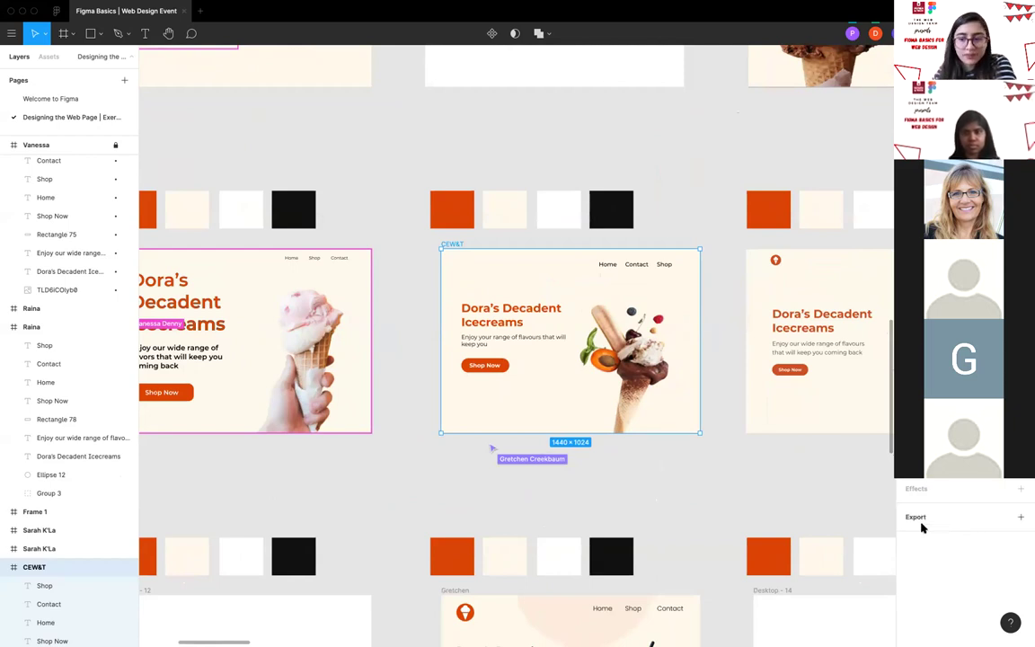
Add a 1x PNG export setting to the CEW&T frame and export it.
{"action": "left_click", "coordinate": [1021, 519]}
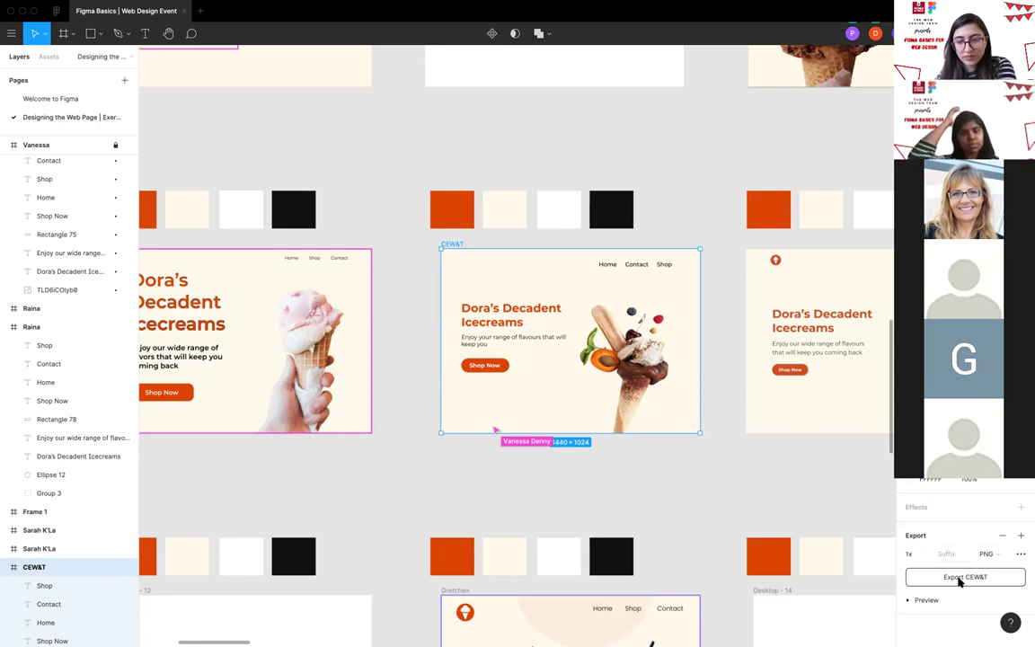
{"action": "scroll", "coordinate": [604, 424], "scroll_direction": "down", "scroll_amount": 5}
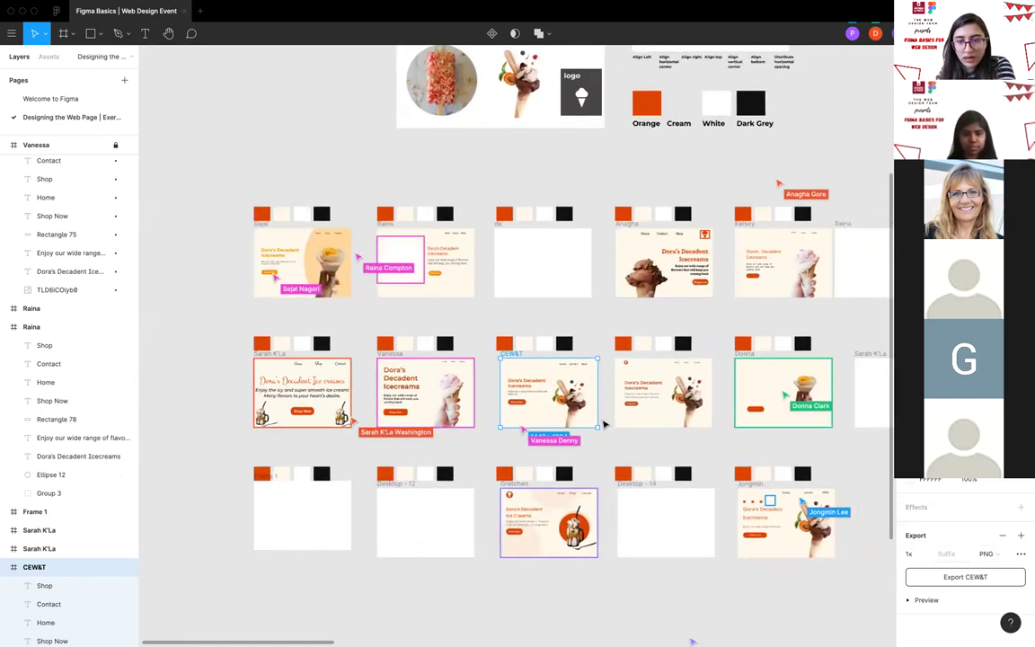
{"action": "scroll", "coordinate": [515, 393], "scroll_direction": "up", "scroll_amount": 5}
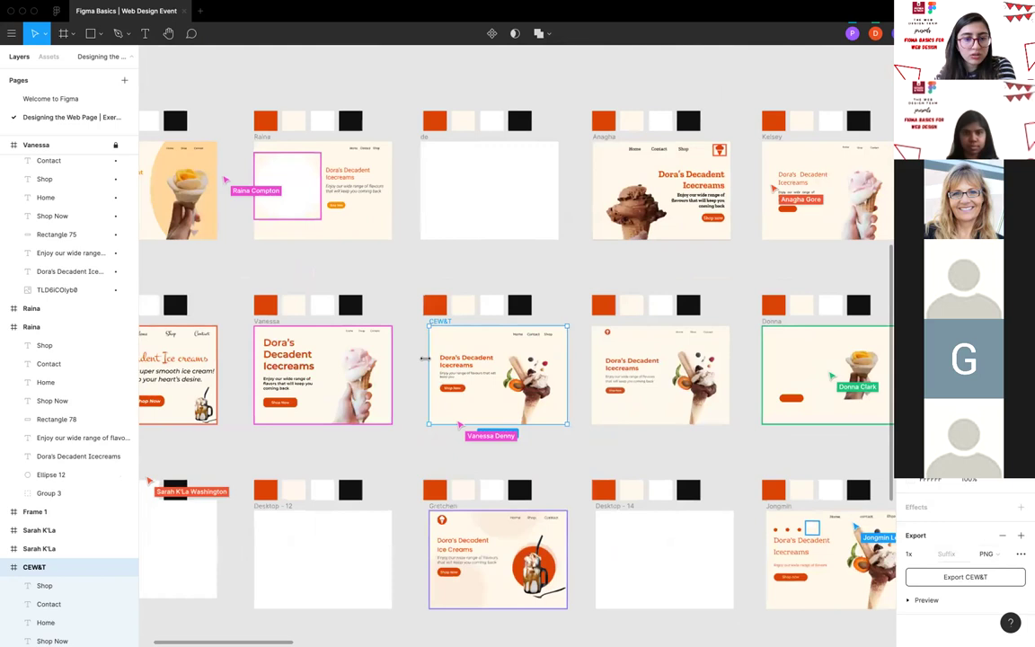
{"action": "scroll", "coordinate": [506, 351], "scroll_direction": "up", "scroll_amount": 4}
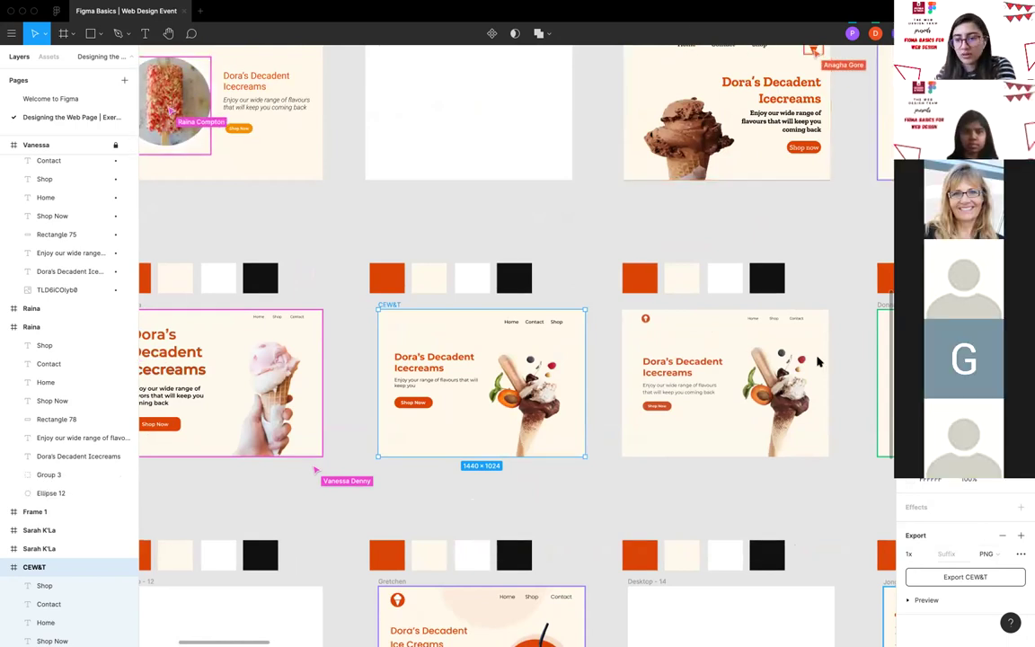
{"action": "left_click", "coordinate": [949, 589]}
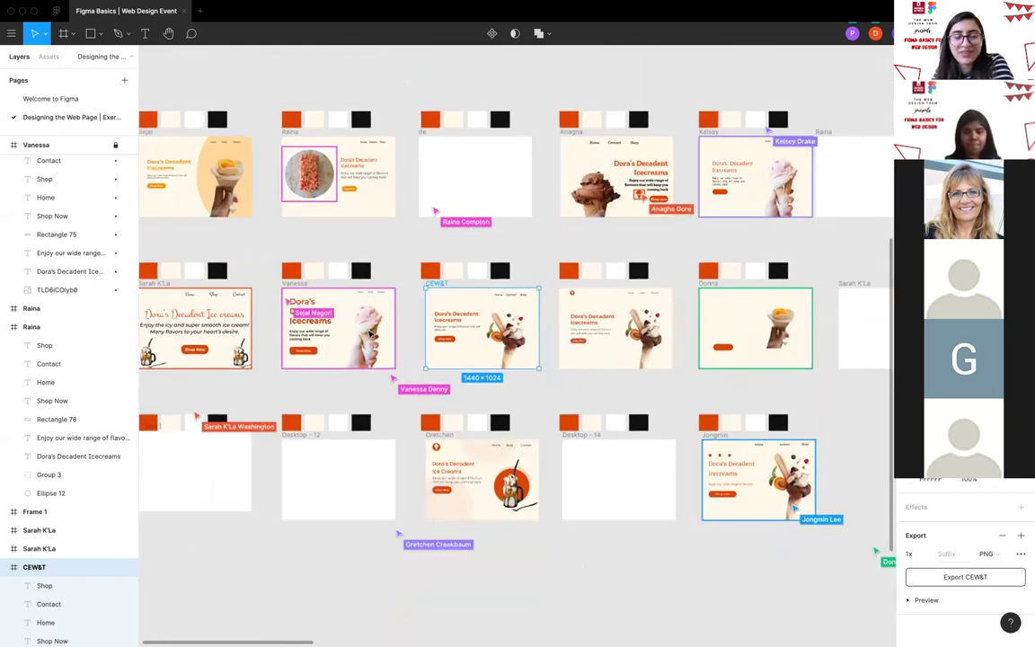
{"action": "right_click", "coordinate": [369, 332]}
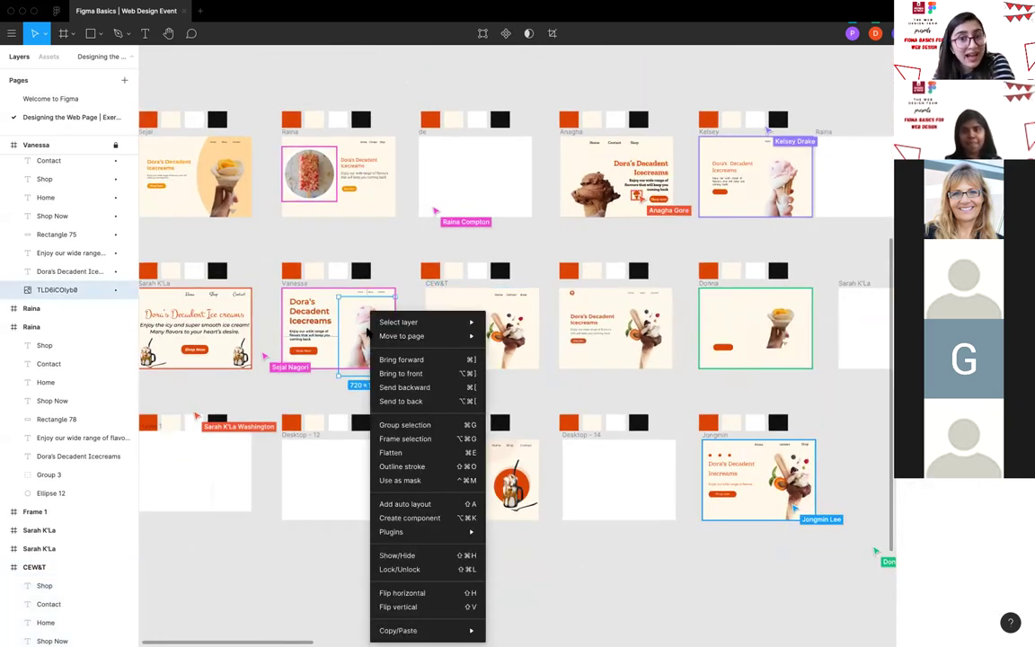
{"action": "left_click", "coordinate": [402, 282]}
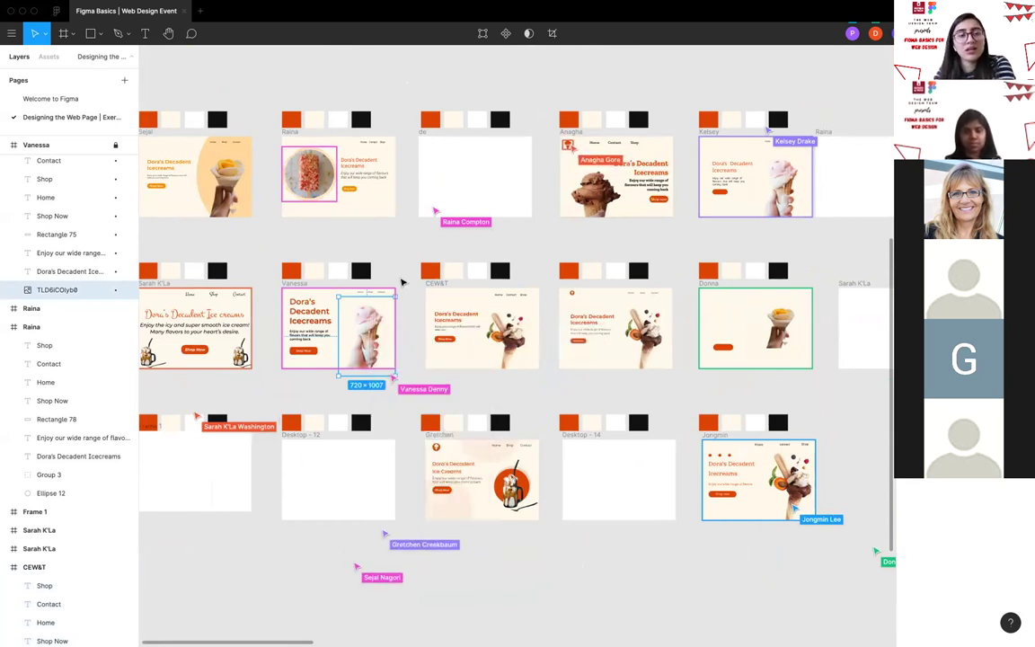
{"action": "scroll", "coordinate": [405, 283], "scroll_direction": "left", "scroll_amount": 1}
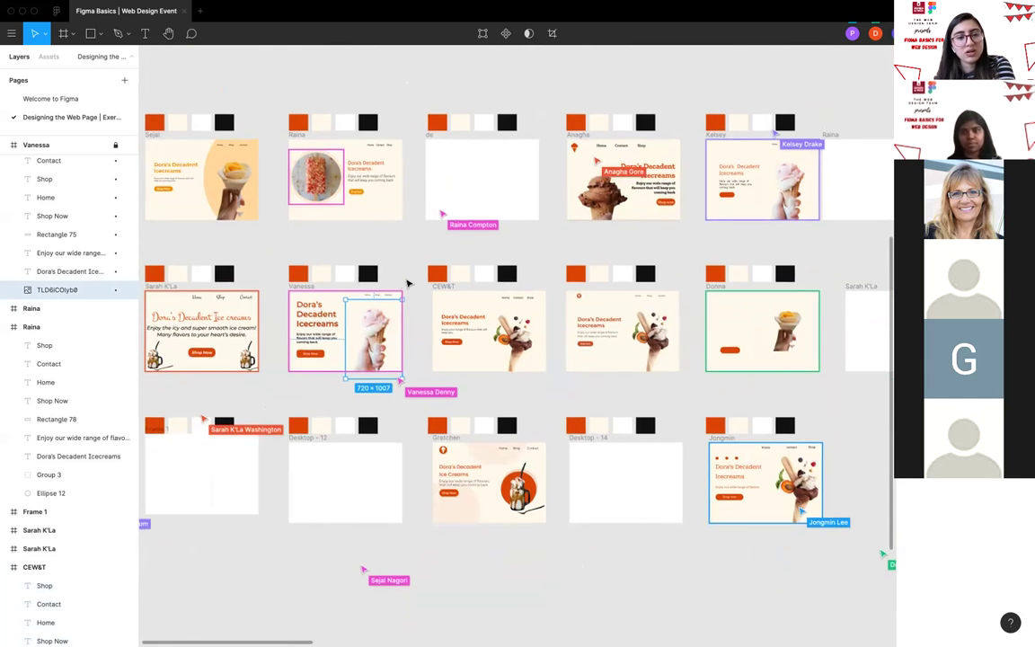
{"action": "left_click", "coordinate": [421, 303]}
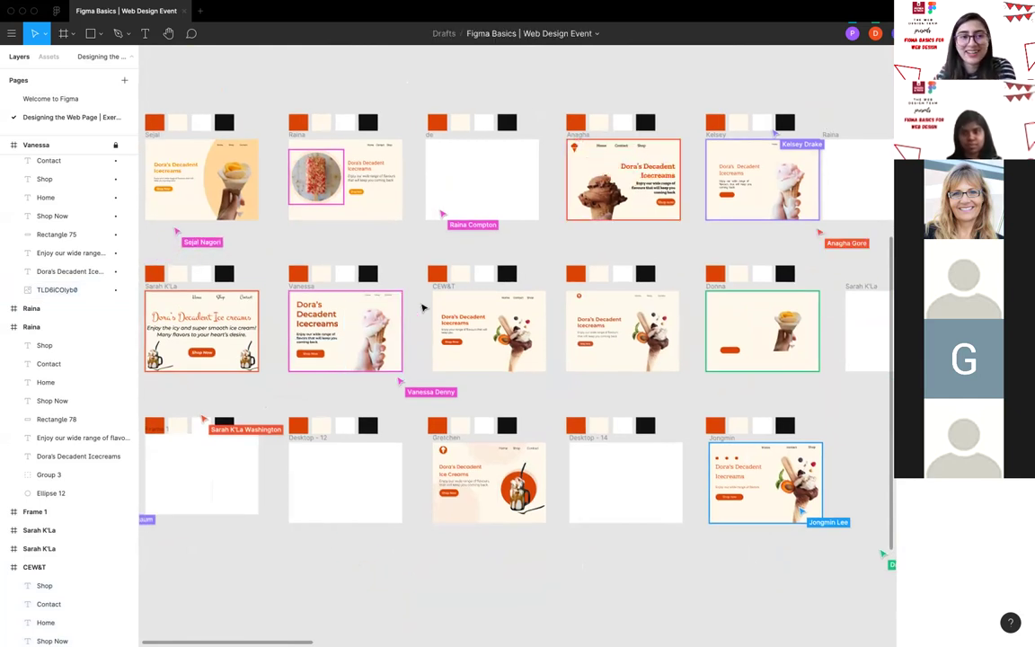
{"action": "scroll", "coordinate": [423, 307], "scroll_direction": "left", "scroll_amount": 2}
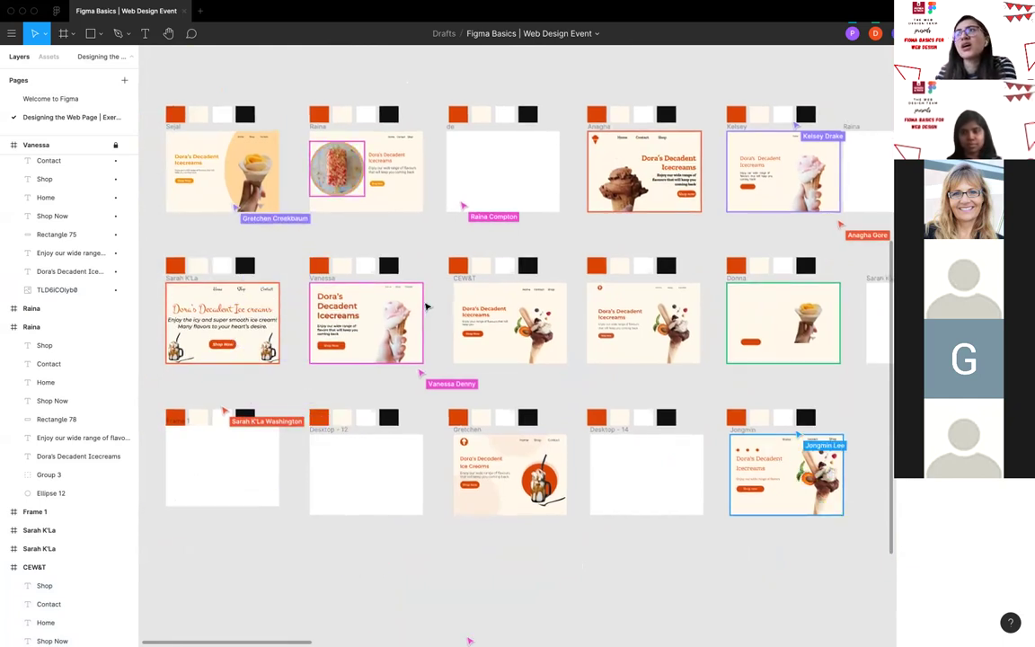
{"action": "scroll", "coordinate": [440, 302], "scroll_direction": "up", "scroll_amount": 1}
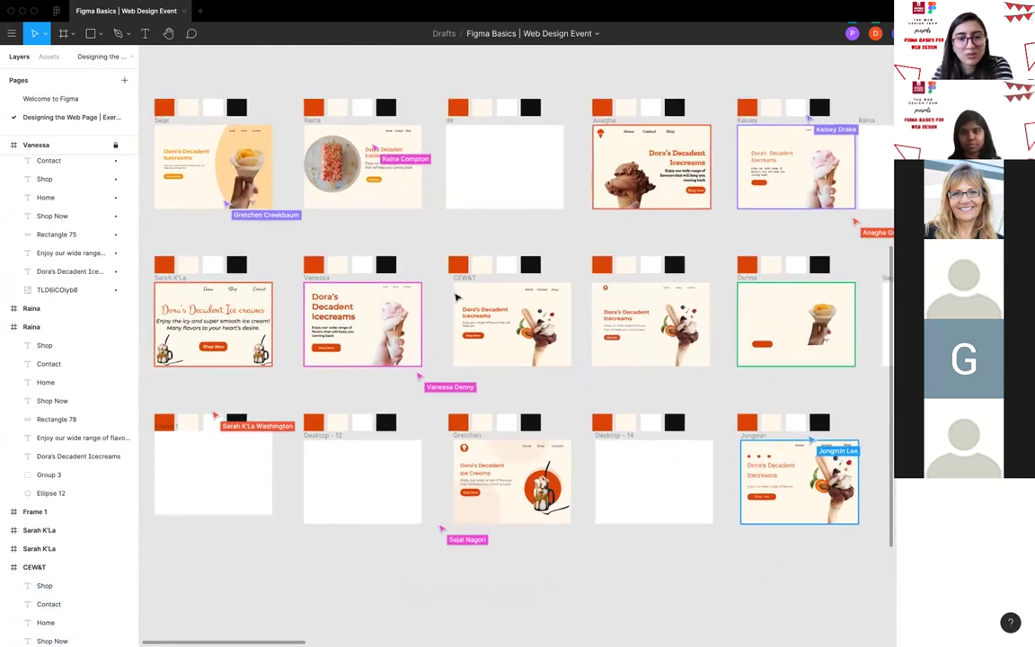
{"action": "left_click", "coordinate": [465, 289]}
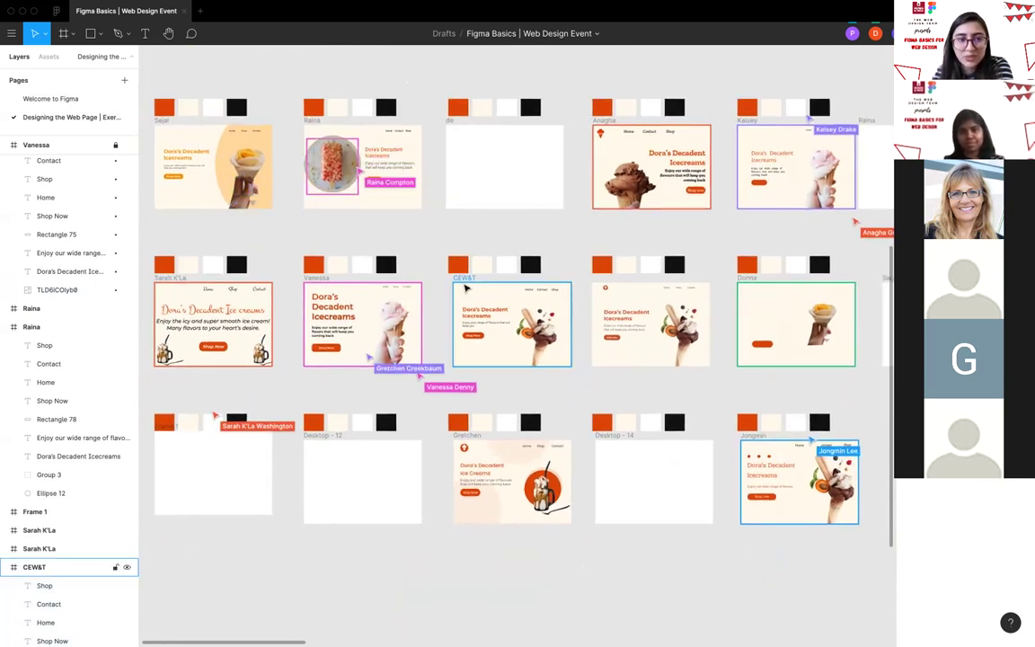
{"action": "key", "text": "Escape"}
{"action": "scroll", "coordinate": [465, 288], "scroll_direction": "right", "scroll_amount": 1}
{"action": "scroll", "coordinate": [464, 288], "scroll_direction": "down", "scroll_amount": 3}
{"action": "scroll", "coordinate": [465, 288], "scroll_direction": "down", "scroll_amount": 2}
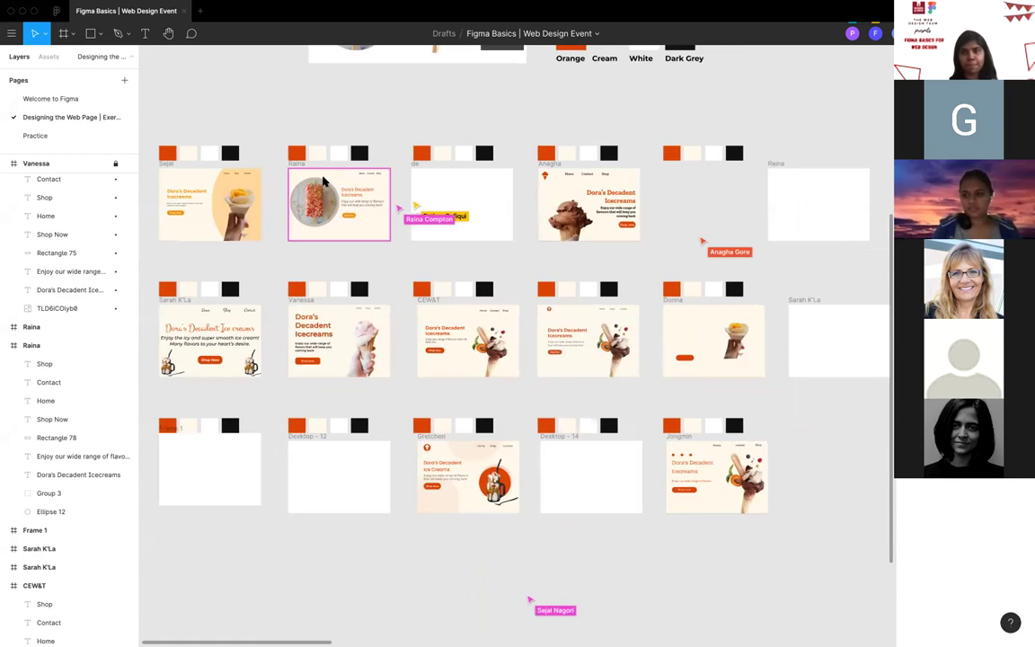
Select the whole 1440 × 1024 popsicle landing frame and collapse its layer list.
{"action": "scroll", "coordinate": [310, 175], "scroll_direction": "up", "scroll_amount": 5}
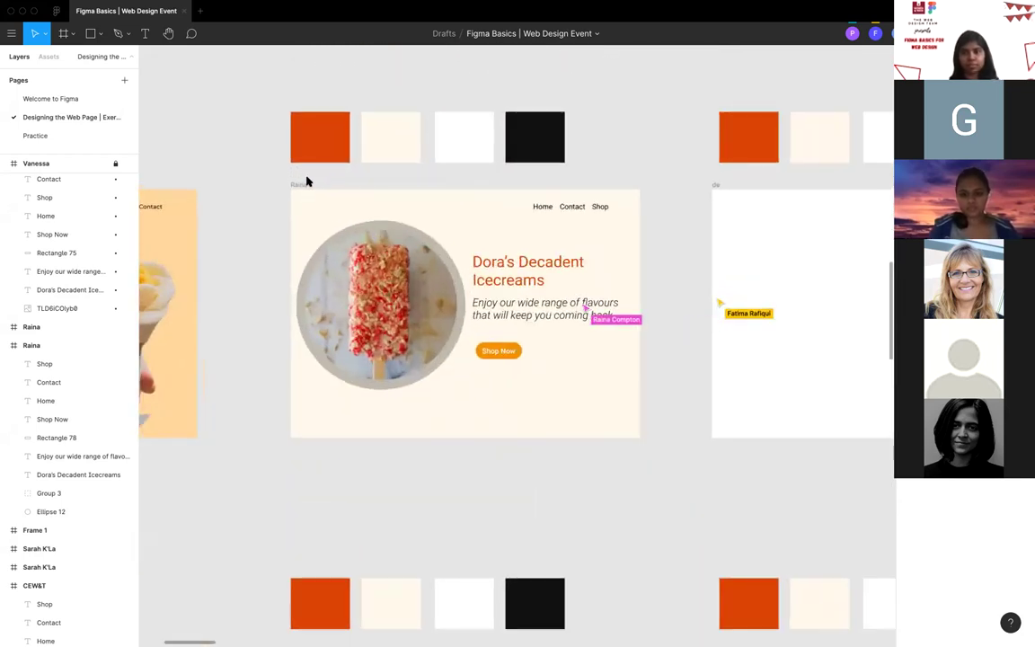
{"action": "scroll", "coordinate": [338, 182], "scroll_direction": "up", "scroll_amount": 2}
{"action": "scroll", "coordinate": [337, 183], "scroll_direction": "left", "scroll_amount": 1}
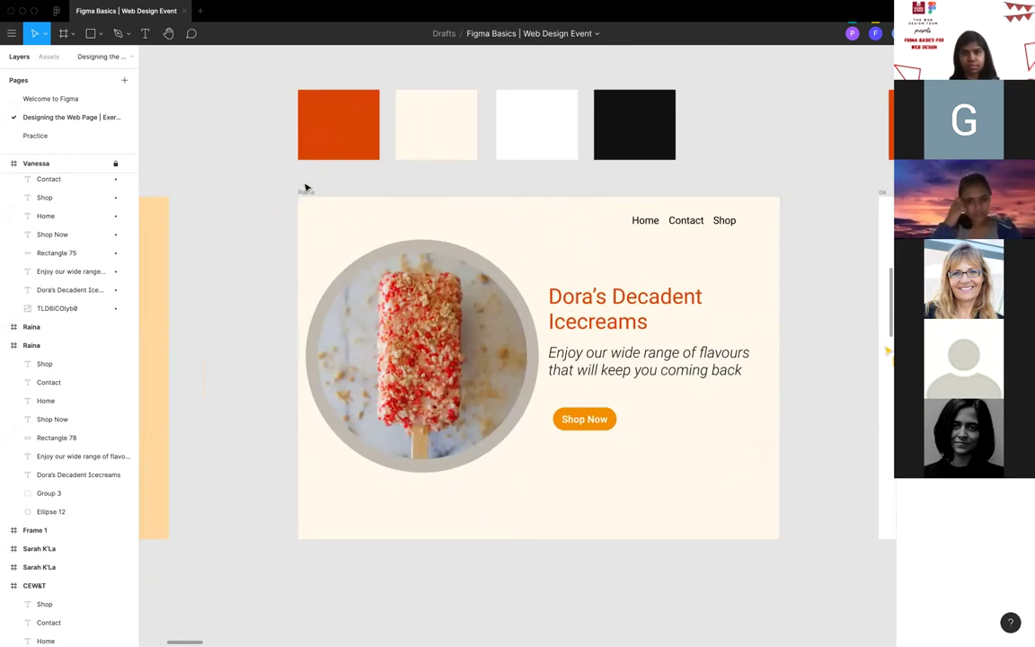
{"action": "scroll", "coordinate": [307, 186], "scroll_direction": "down", "scroll_amount": 1}
{"action": "scroll", "coordinate": [305, 189], "scroll_direction": "up", "scroll_amount": 2}
{"action": "left_click", "coordinate": [306, 193]}
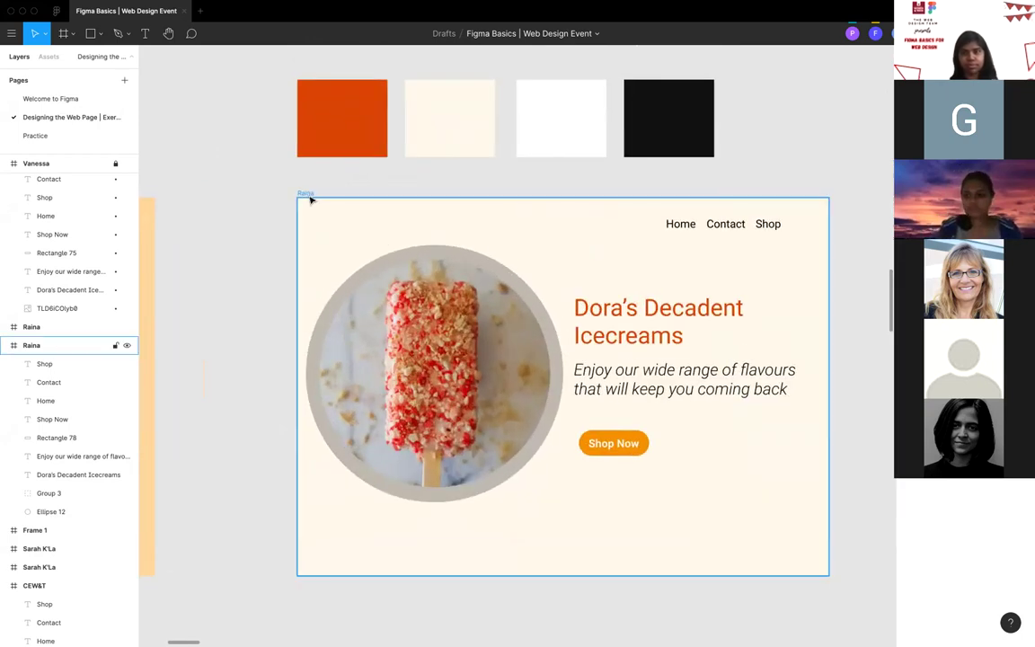
{"action": "left_click", "coordinate": [306, 194]}
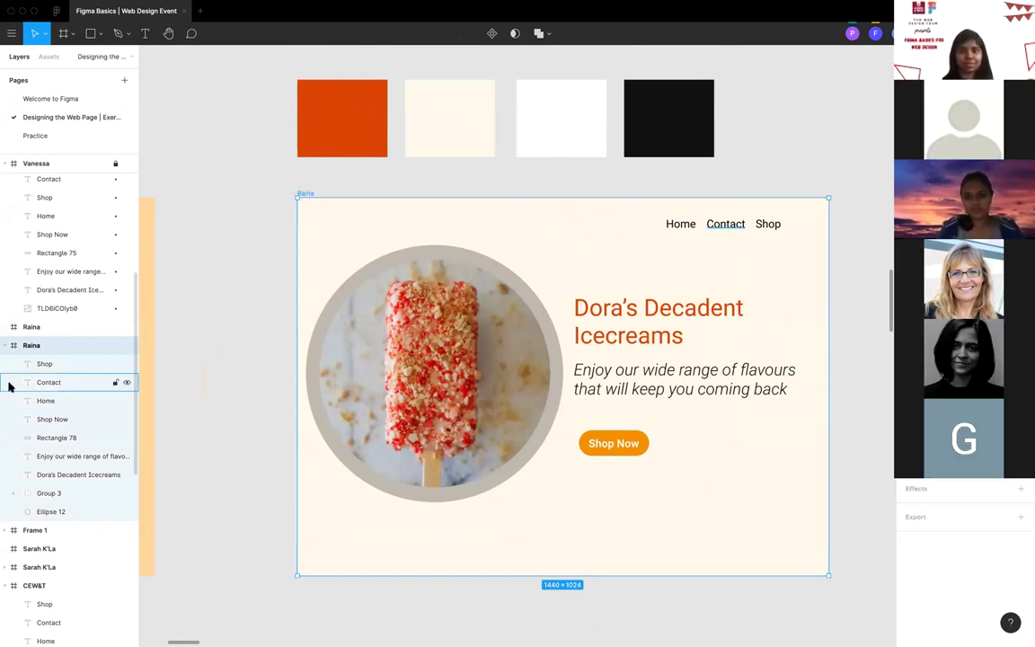
{"action": "left_click", "coordinate": [6, 345]}
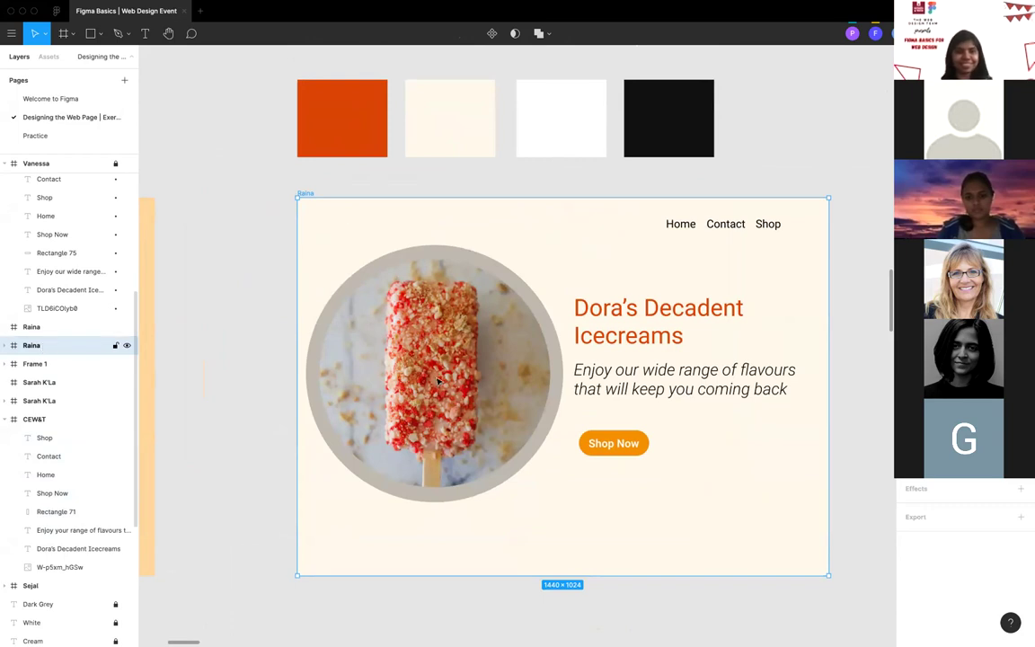
Add a 1x PNG export setting to the popsicle frame.
{"action": "left_click", "coordinate": [1019, 517]}
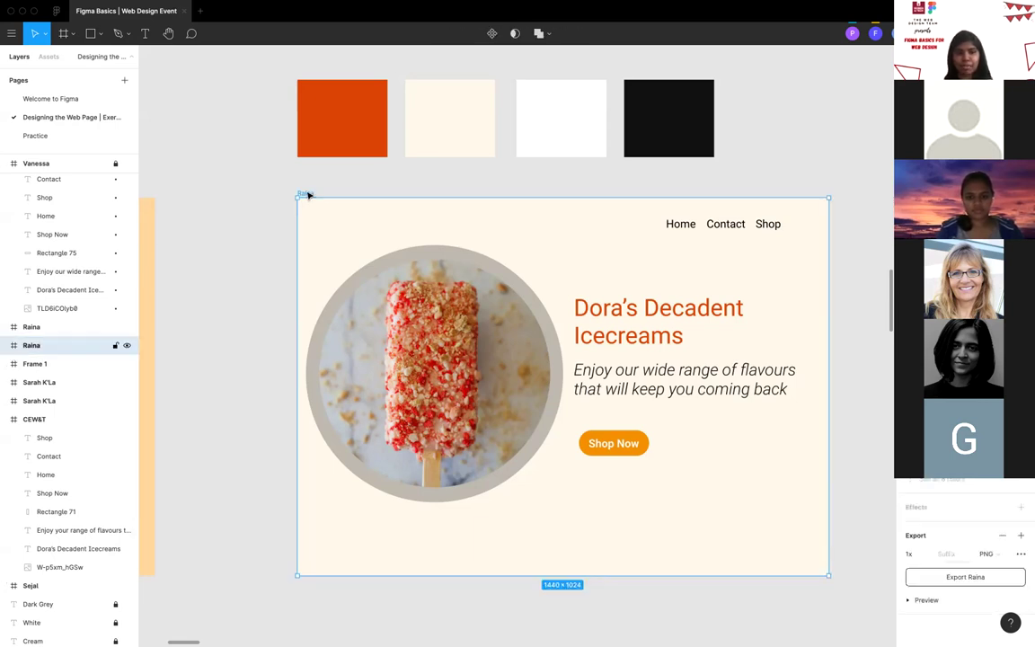
{"action": "scroll", "coordinate": [307, 194], "scroll_direction": "down", "scroll_amount": 3}
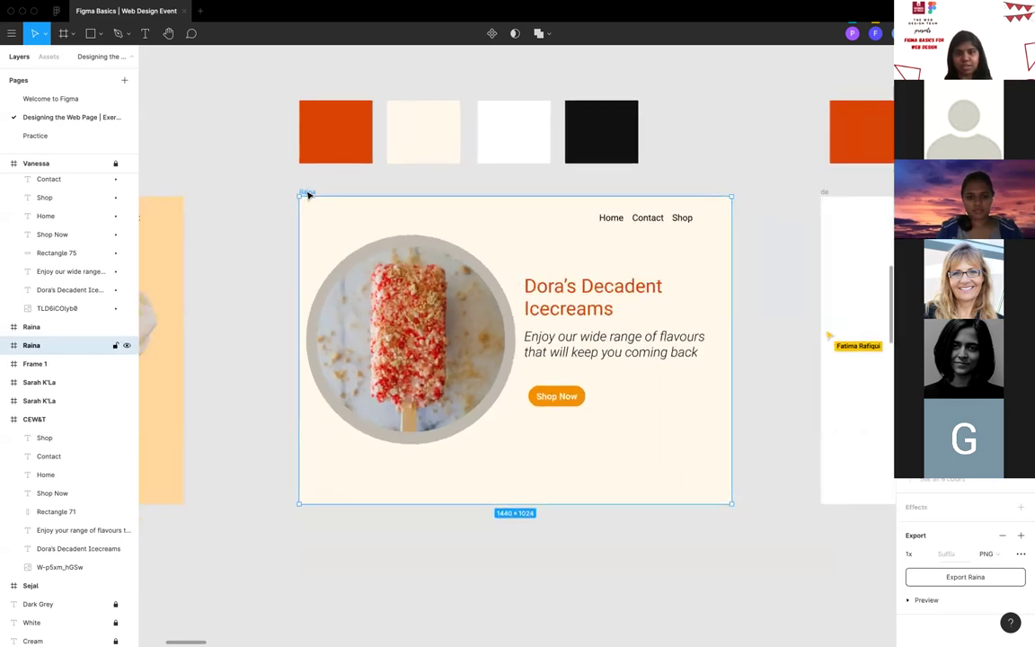
{"action": "scroll", "coordinate": [326, 206], "scroll_direction": "up", "scroll_amount": 2}
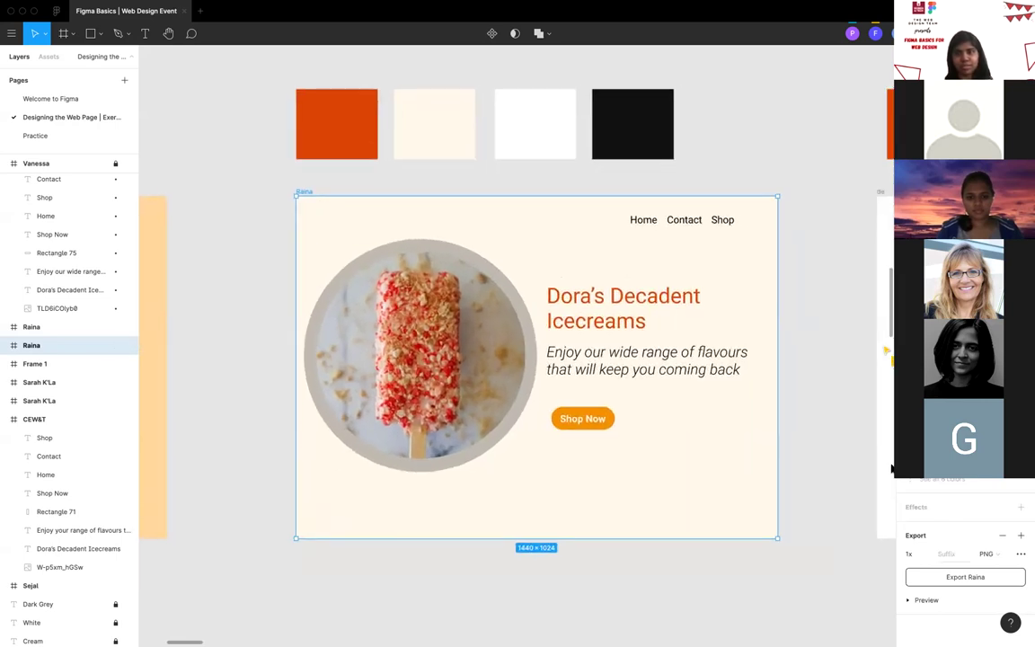
{"action": "scroll", "coordinate": [891, 468], "scroll_direction": "down", "scroll_amount": 1}
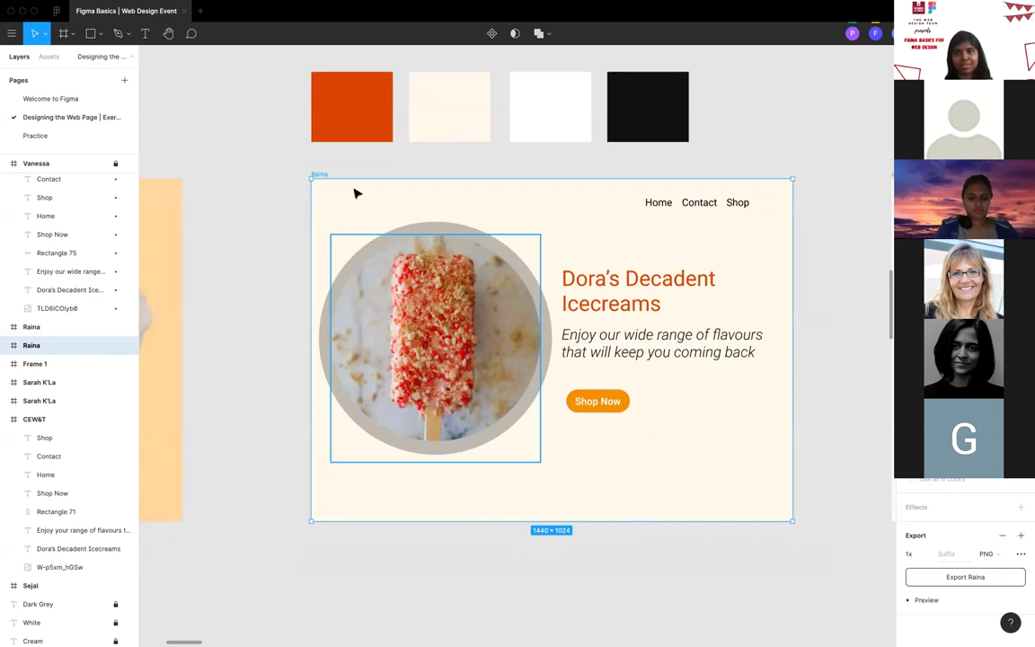